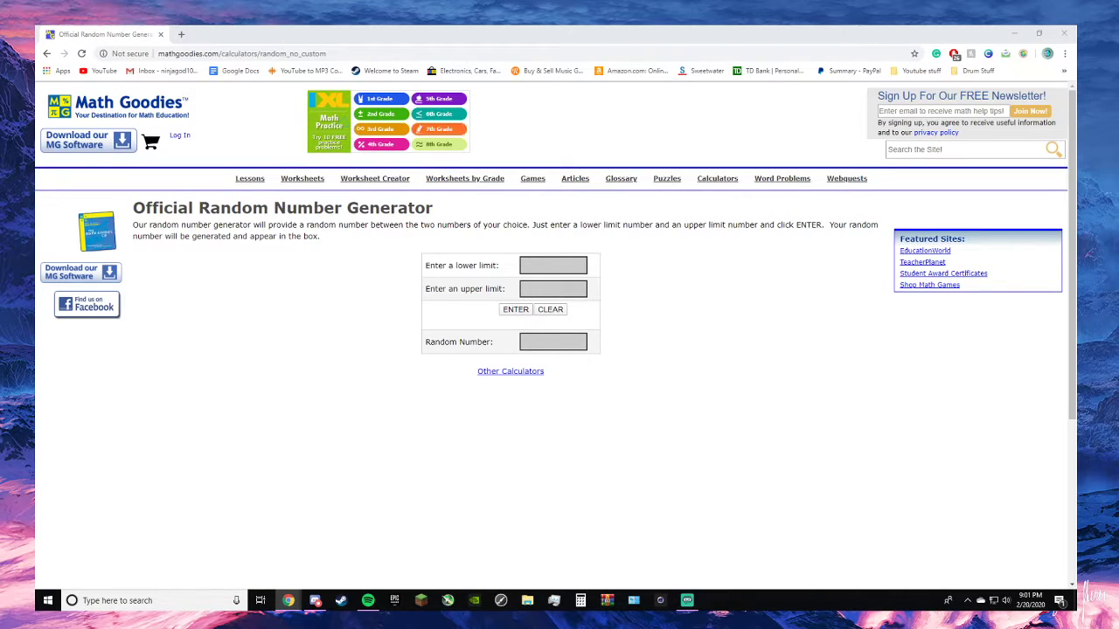
- Set the random number generator's lower limit to 1 and upper limit to 7, and generate a random number
scroll(177, 393, "down", 1)
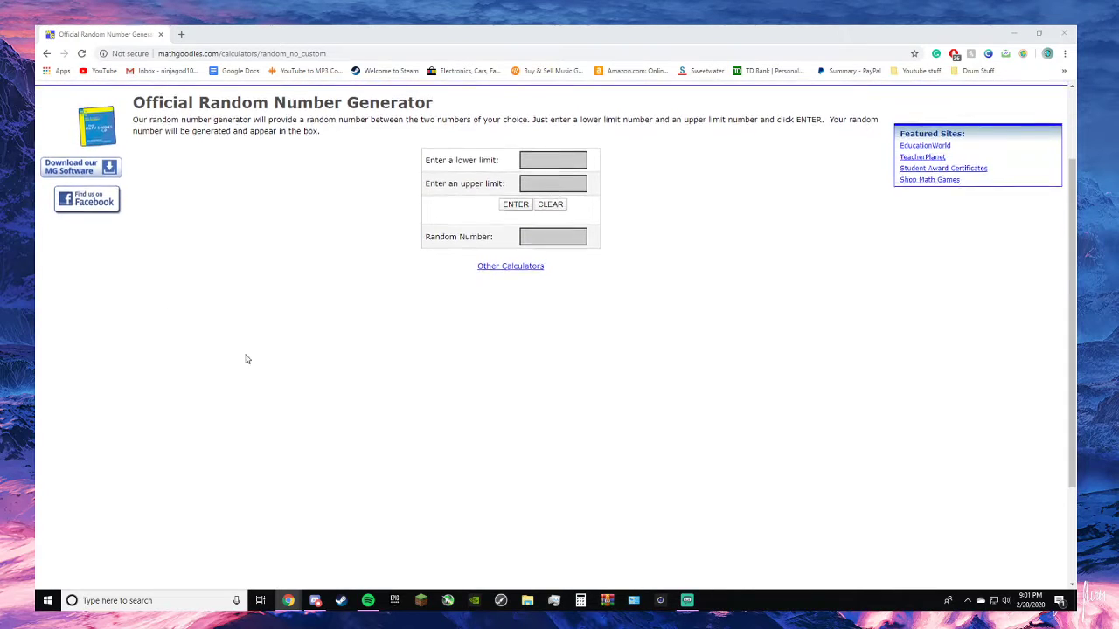
left_click(367, 292)
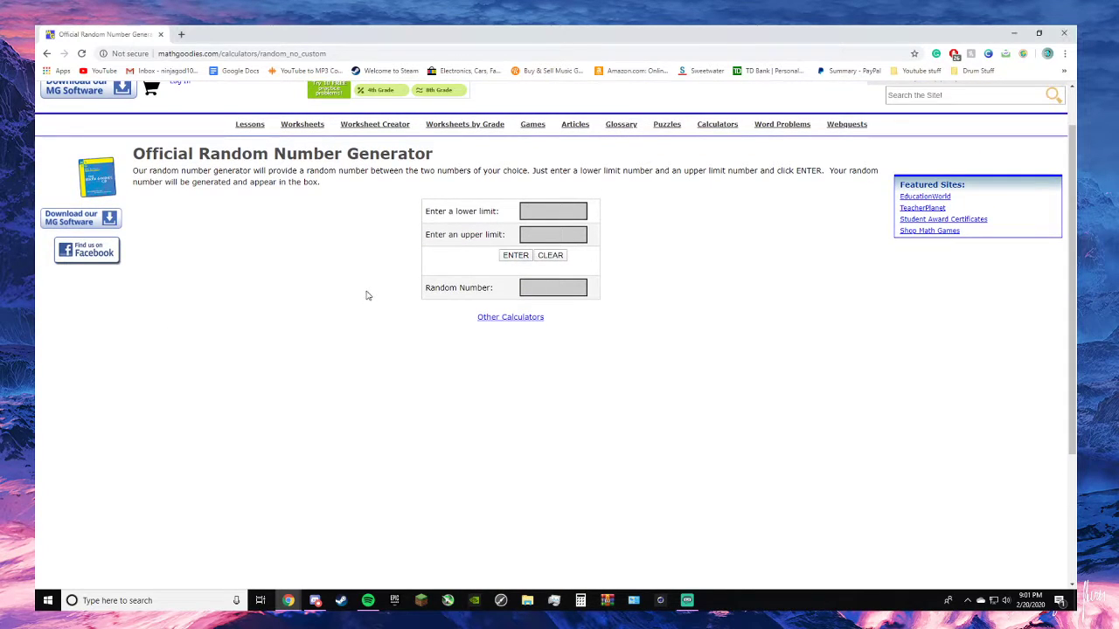
left_click(573, 211)
type("1")
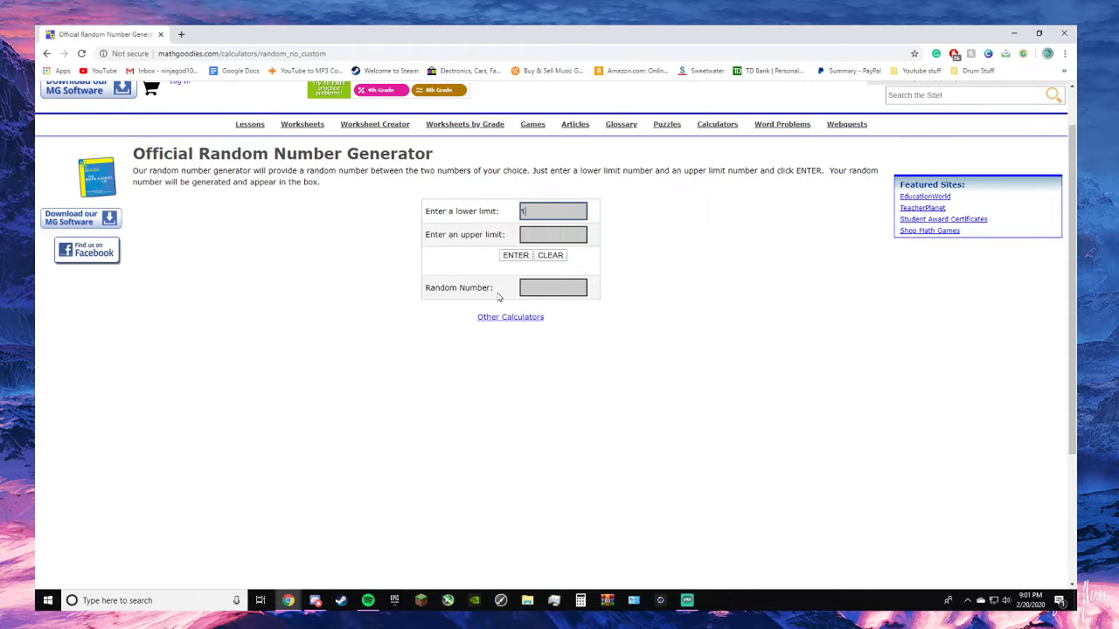
left_click(563, 236)
type("7")
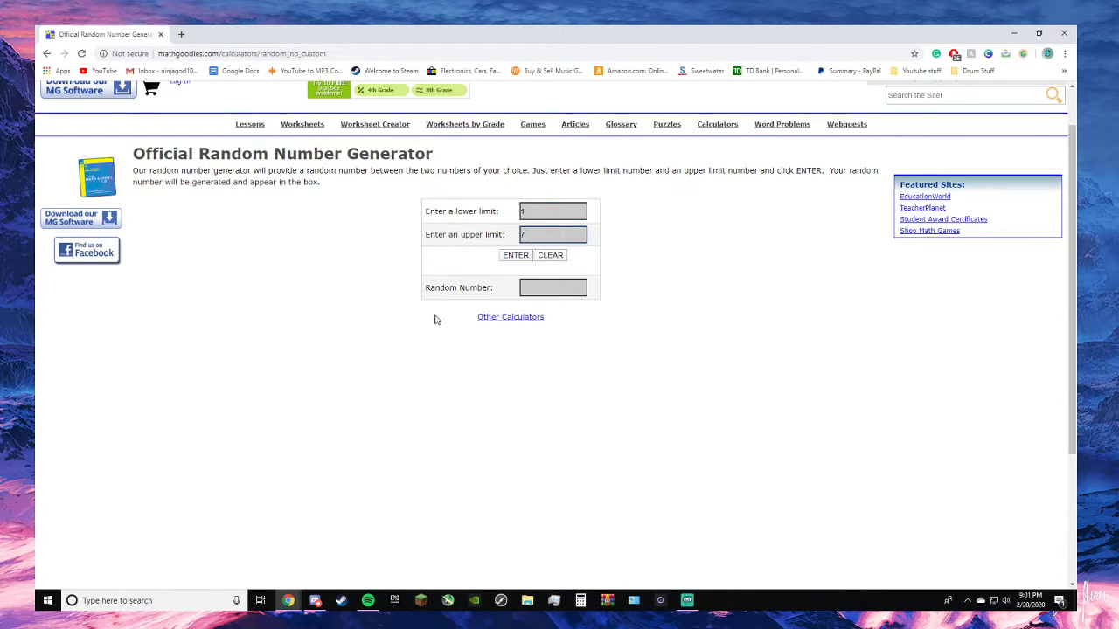
left_click(515, 254)
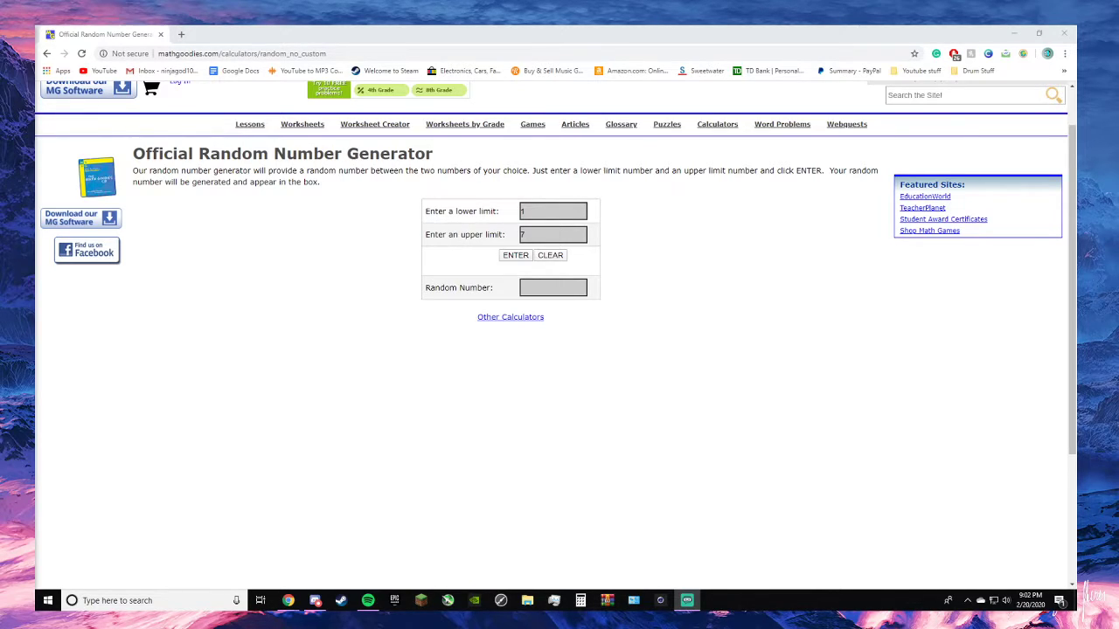
left_click(507, 257)
key("alt+Tab")
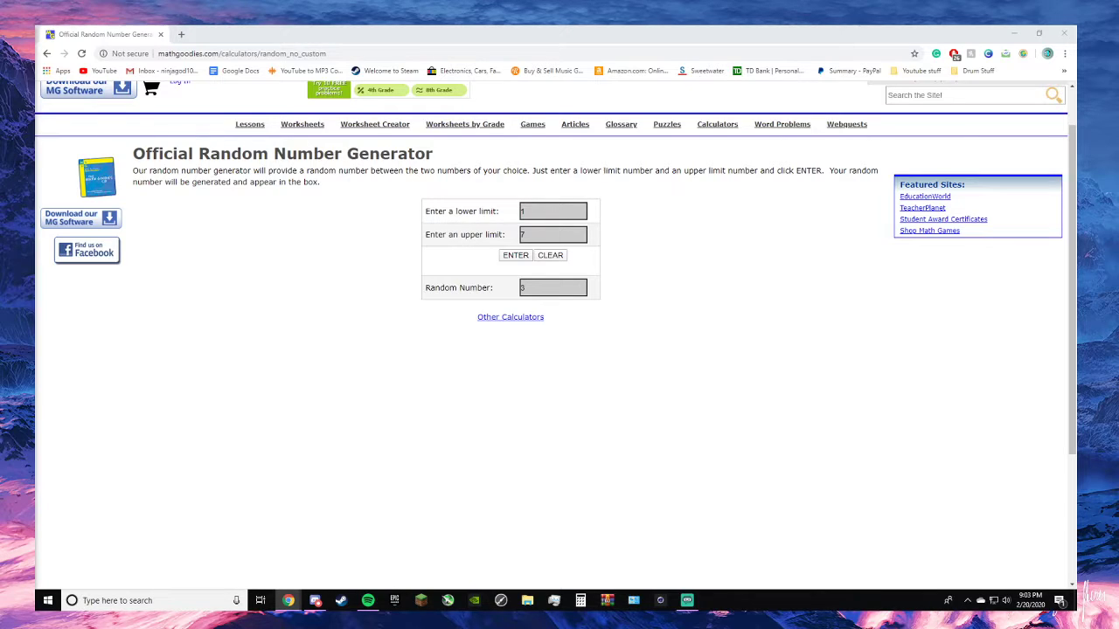
- Generate a series of further random numbers using the same 1 to 7 limits
left_click(518, 259)
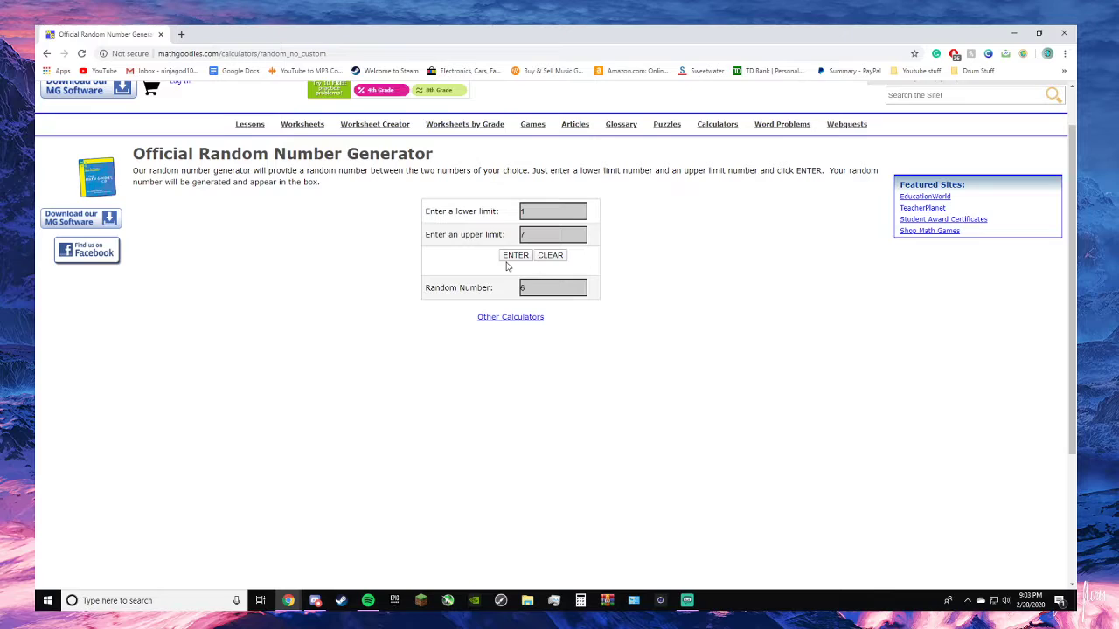
left_click(515, 257)
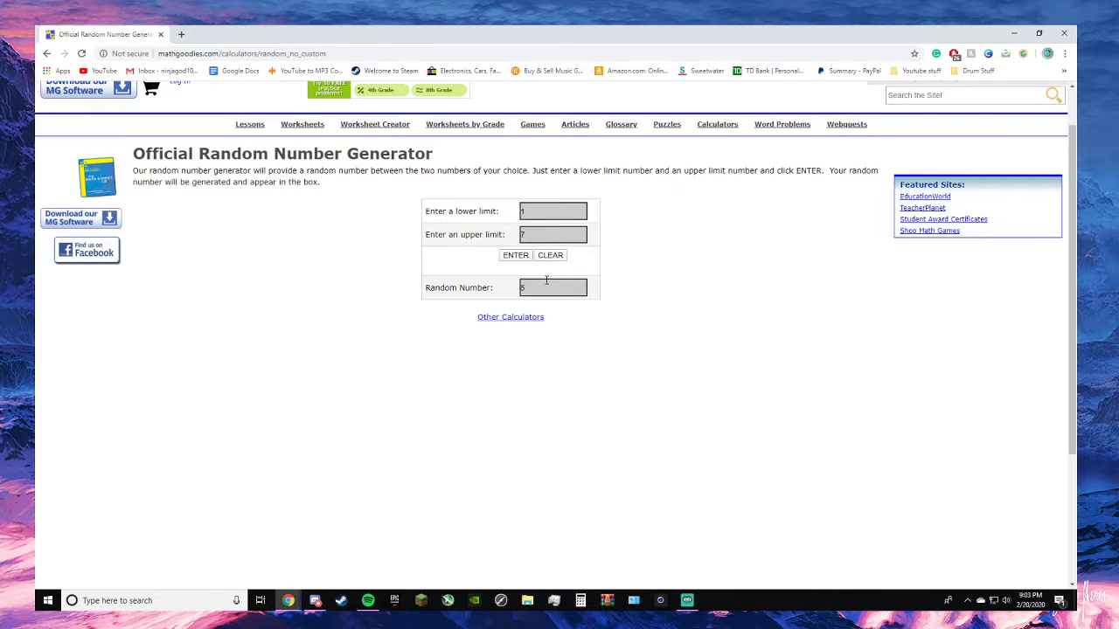
left_click(522, 260)
left_click(524, 265)
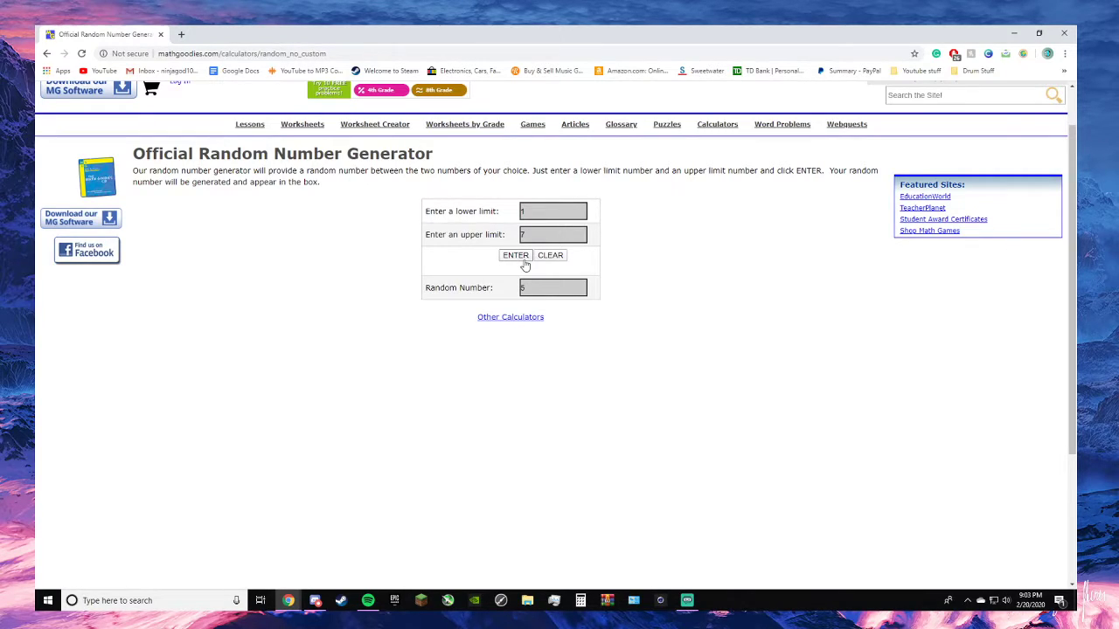
left_click(524, 265)
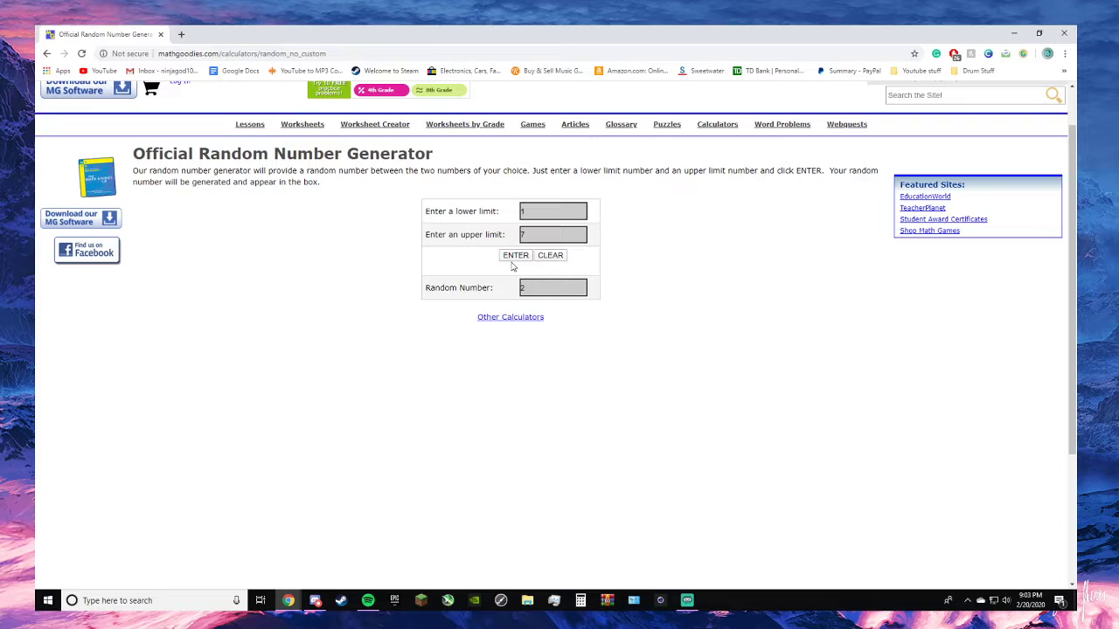
left_click(516, 263)
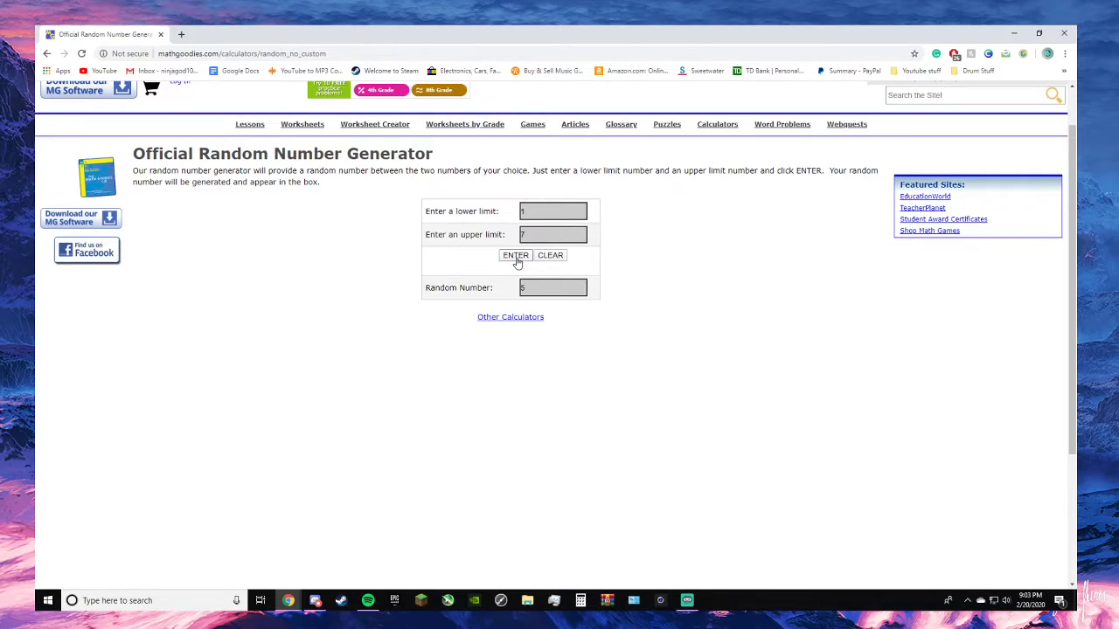
left_click(517, 260)
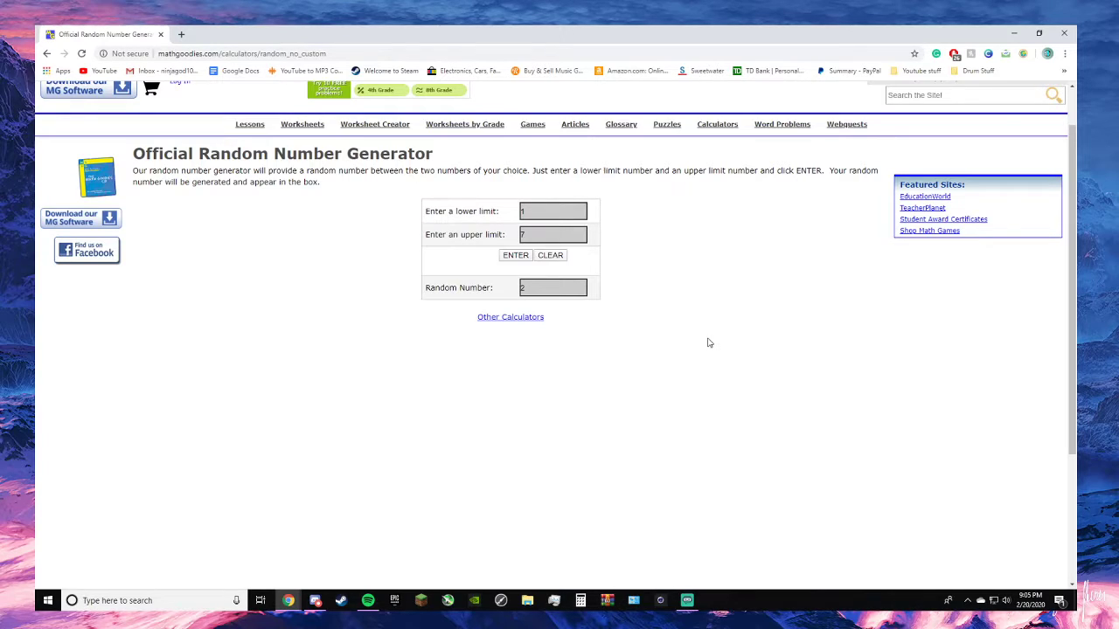
- Search the web for "key of A minor" in a new browser tab
key("ctrl+t")
type("k")
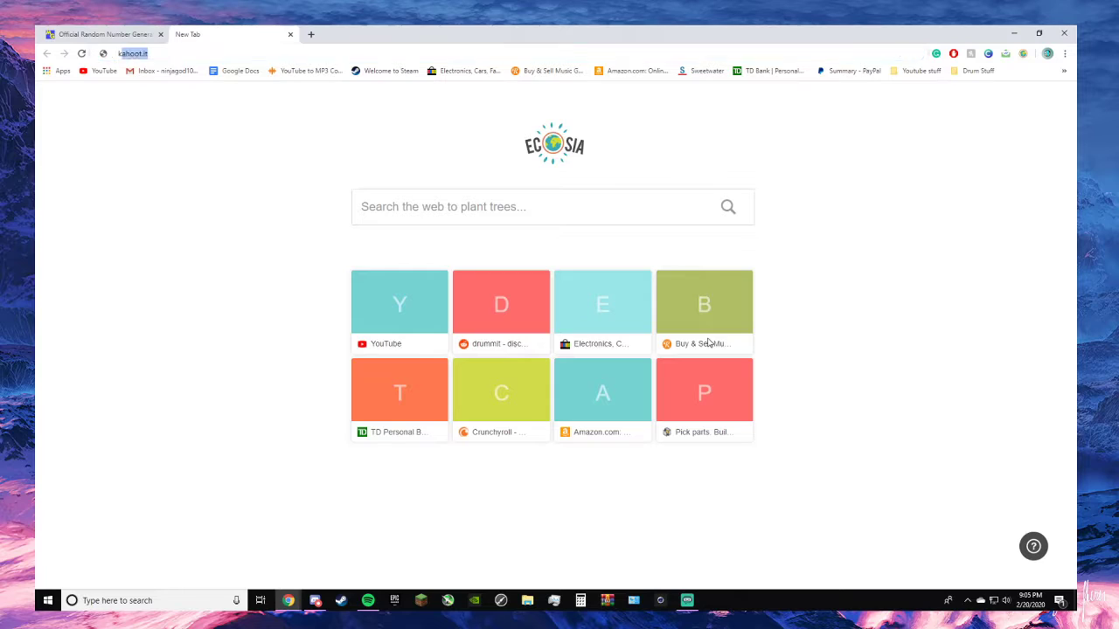
type("ey of A m")
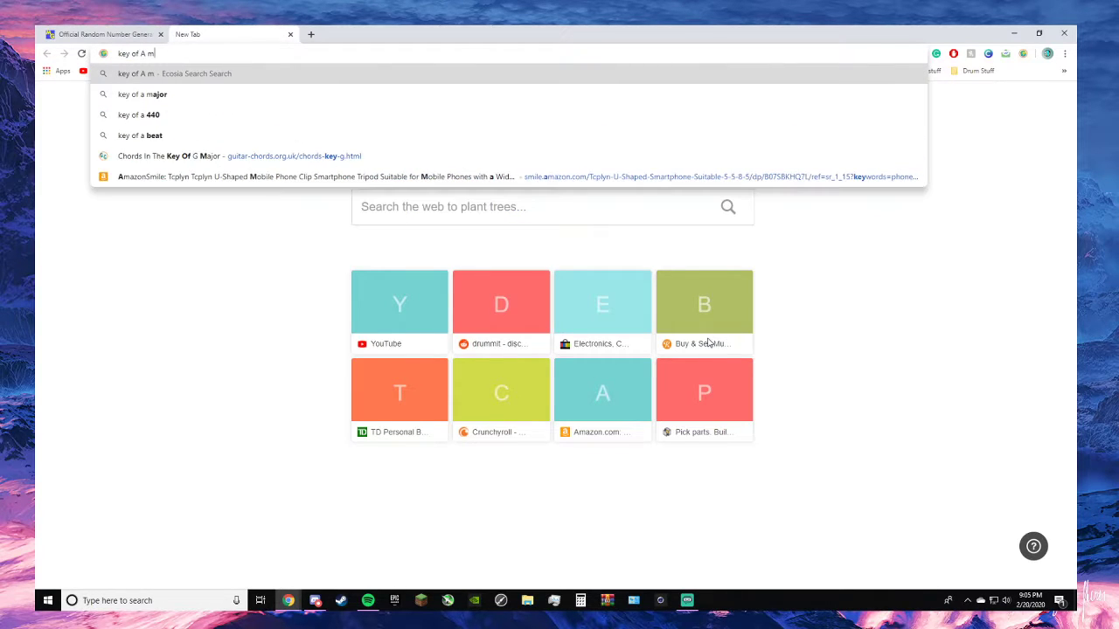
type("inor")
key("Return")
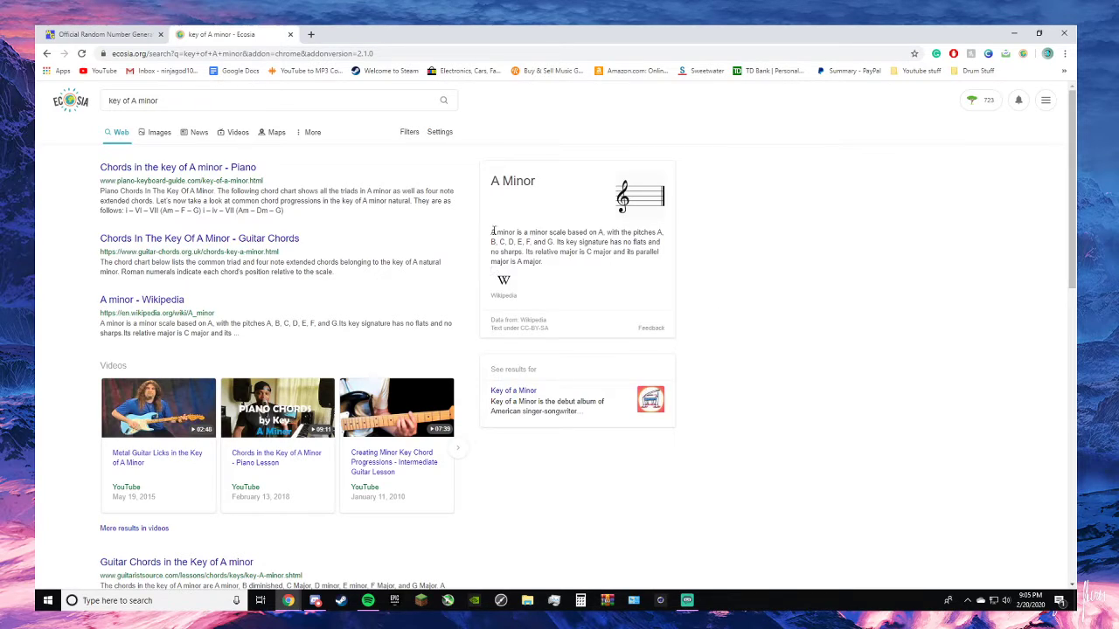
- Read the pitches in the A Minor summary and close the search tab
left_click_drag(493, 231, 655, 250)
left_click(633, 291)
left_click(47, 53)
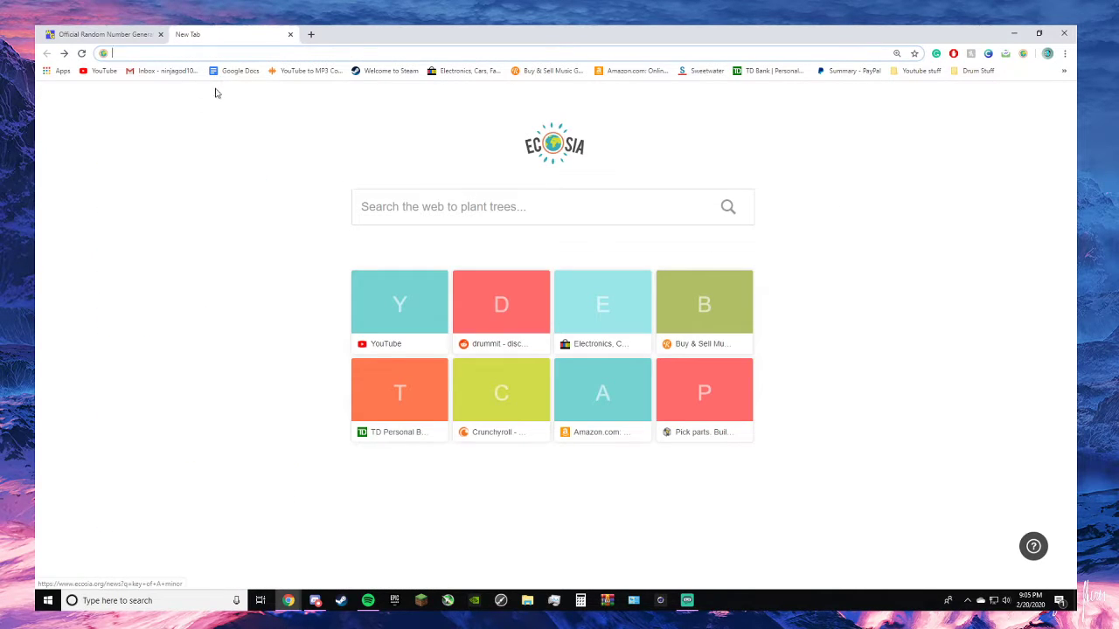
left_click(290, 34)
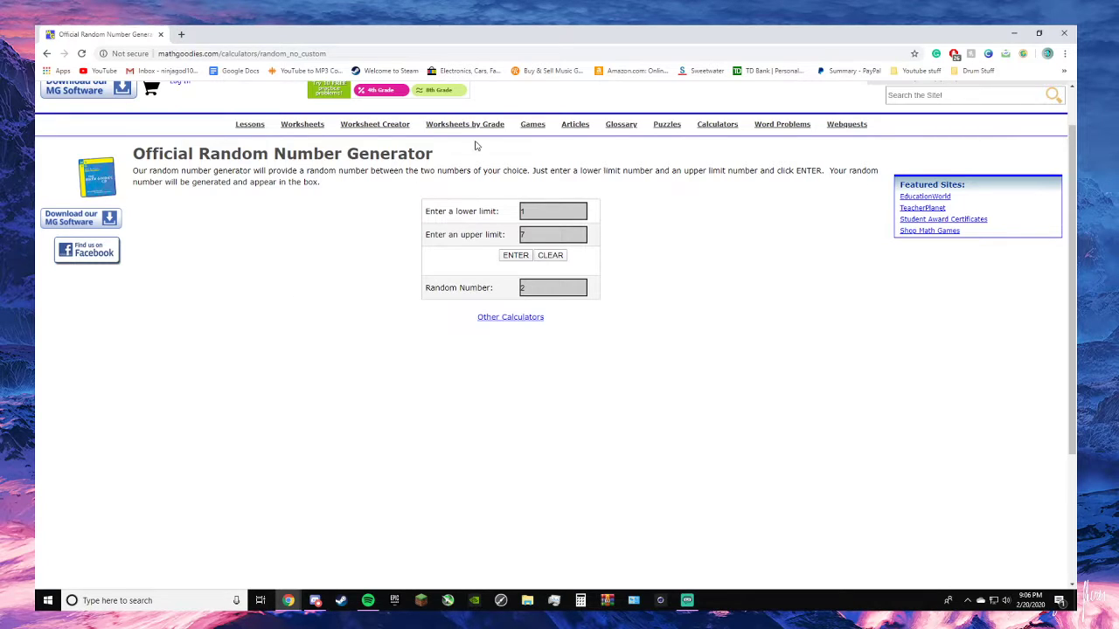
- Minimize the browser, launch REAPER from the desktop, and start a new empty project
left_click(1012, 34)
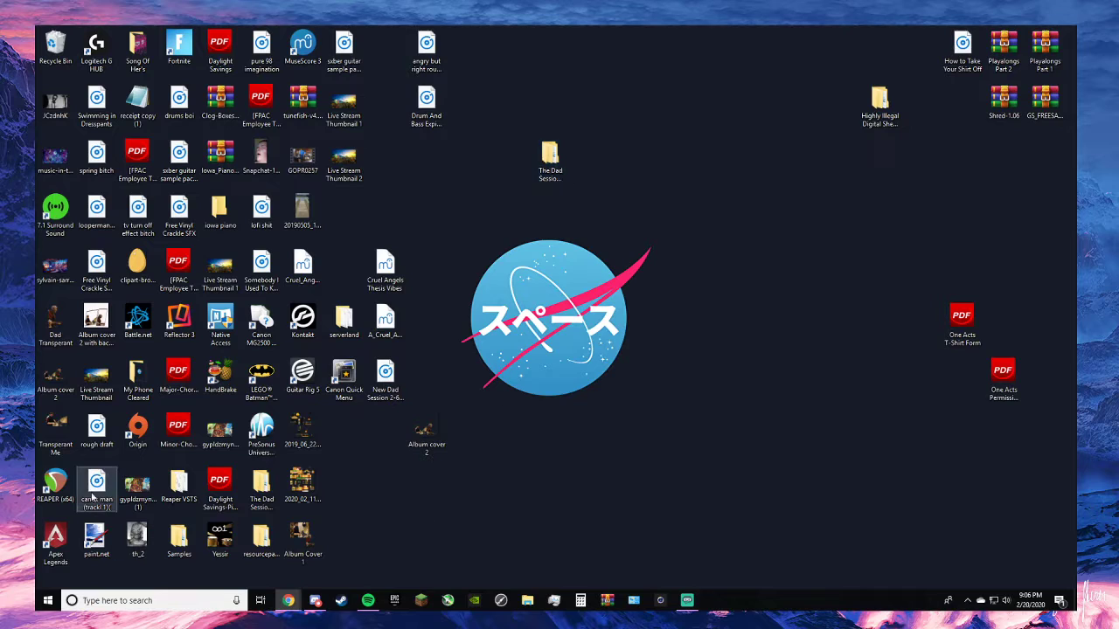
left_click(59, 485)
double_click(57, 484)
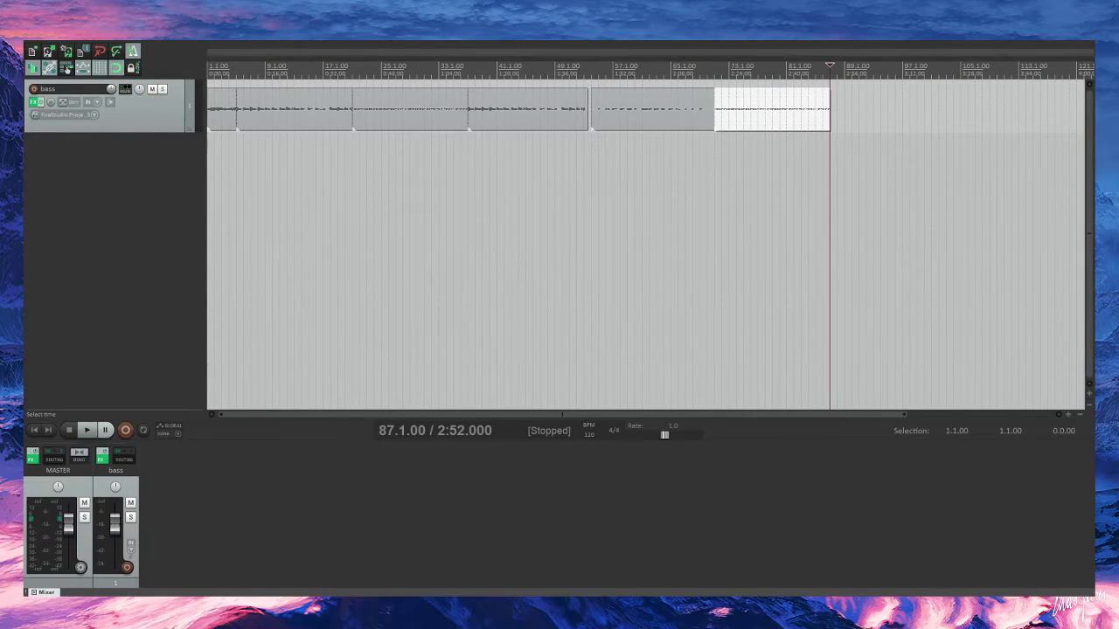
scroll(645, 245, "up", 1)
scroll(645, 245, "down", 3)
scroll(645, 245, "up", 1)
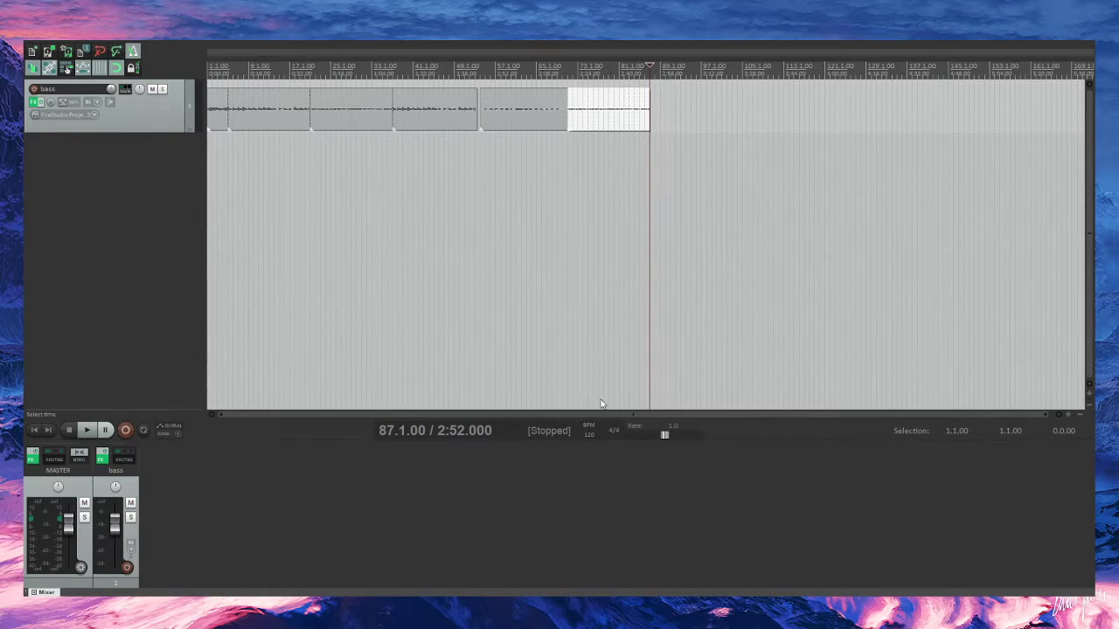
scroll(321, 129, "up", 2)
scroll(317, 134, "down", 3)
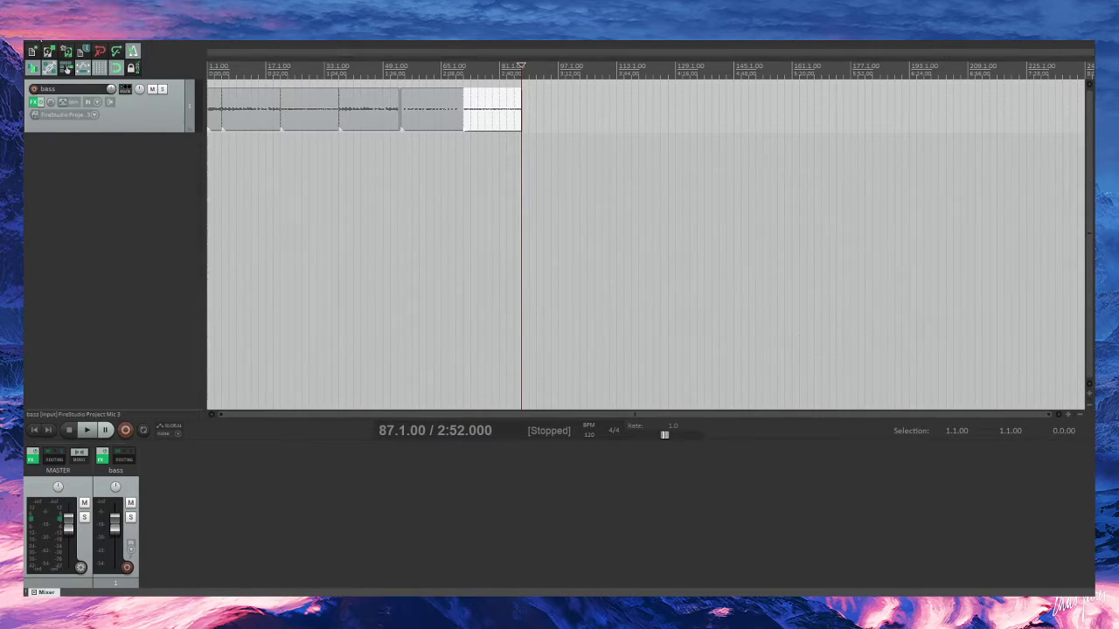
left_click(34, 52)
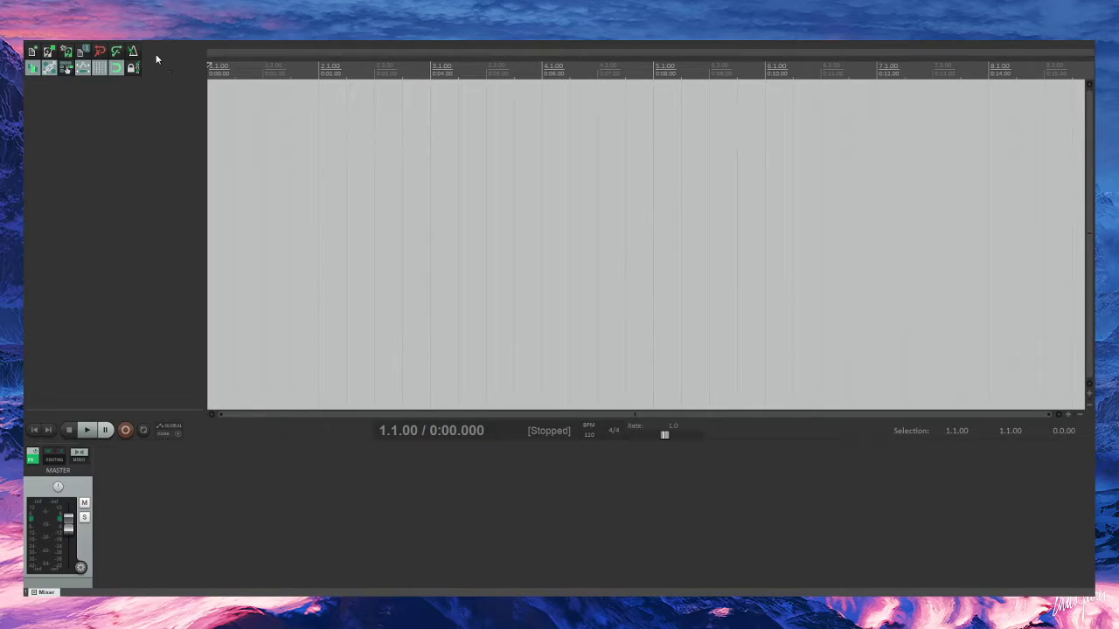
- Add a new track to the empty project, make it slightly taller, and arm it for recording
double_click(152, 197)
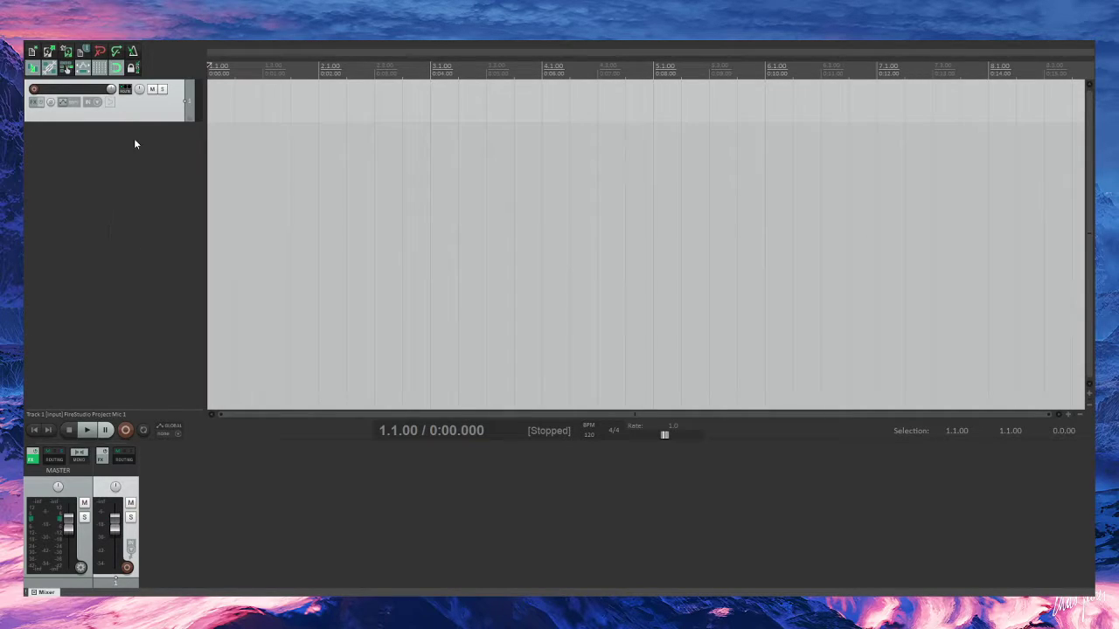
left_click_drag(110, 122, 110, 130)
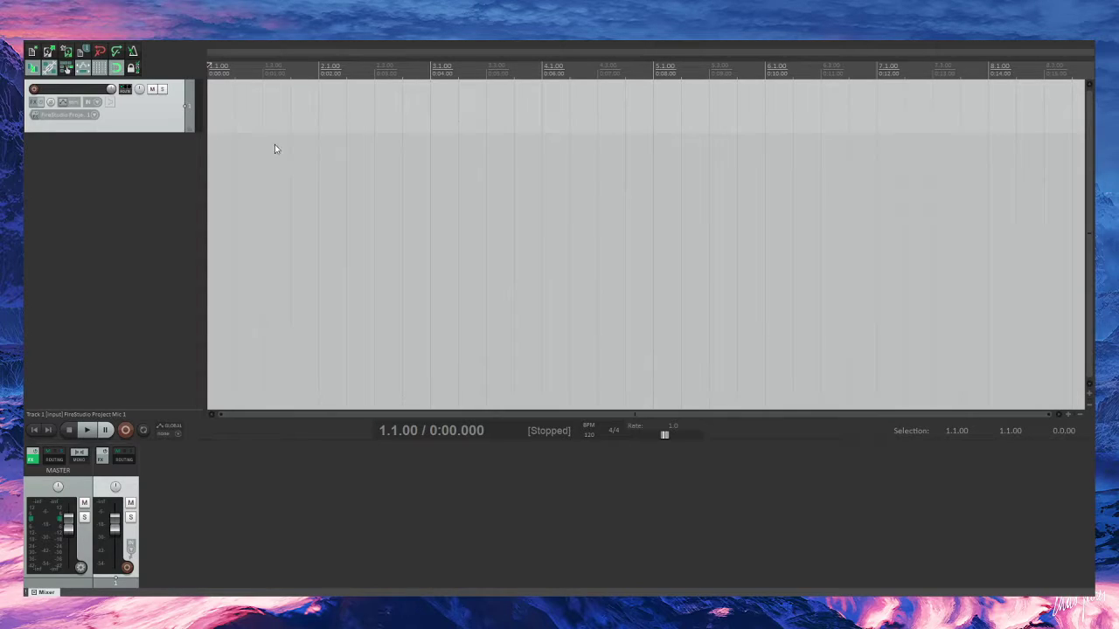
left_click(326, 150)
left_click(34, 90)
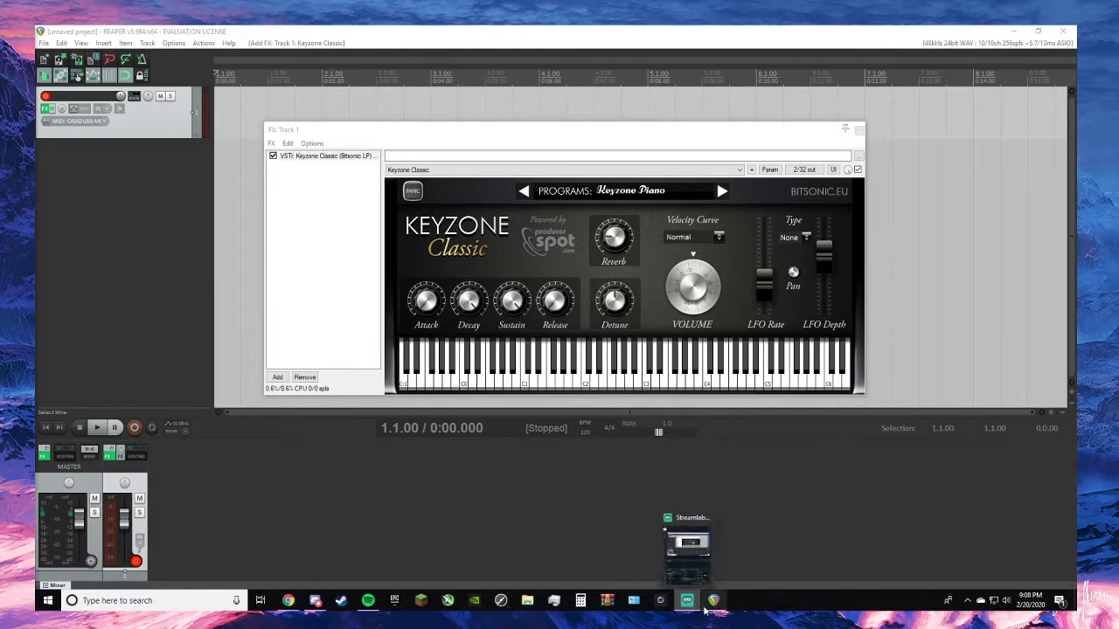
- Return to REAPER and bring the track's Keyzone Classic instrument window into focus
left_click(712, 549)
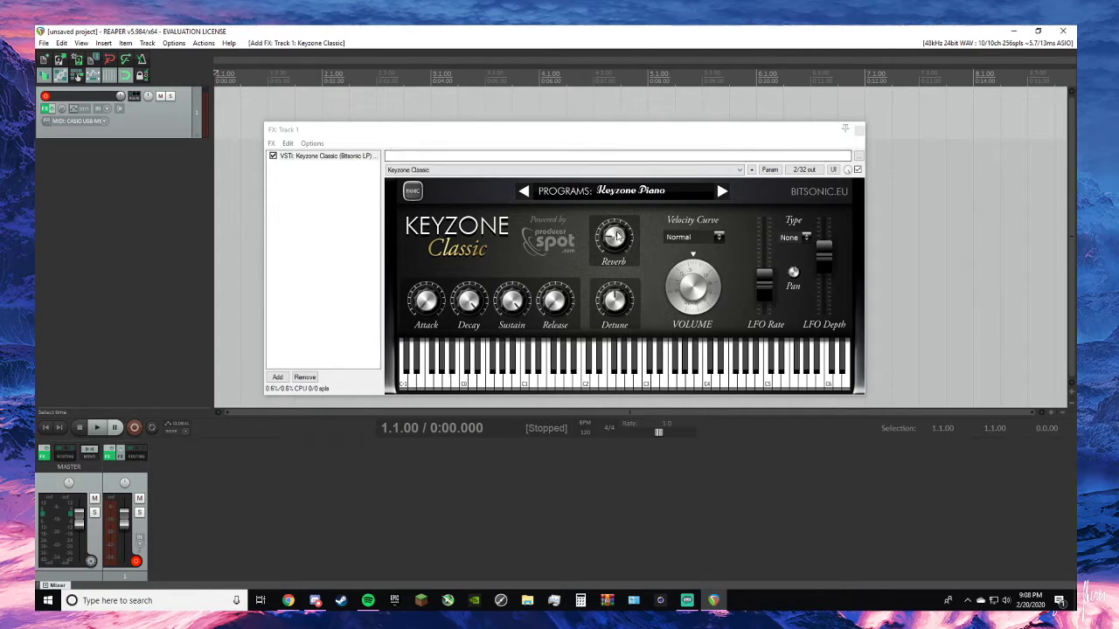
left_click(895, 249)
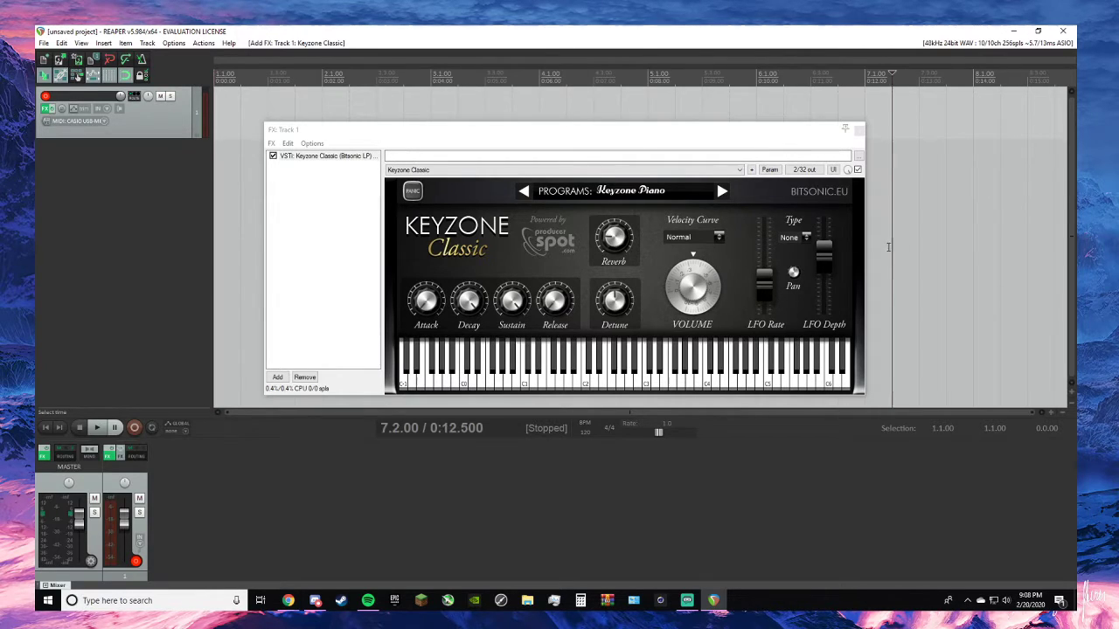
left_click(627, 138)
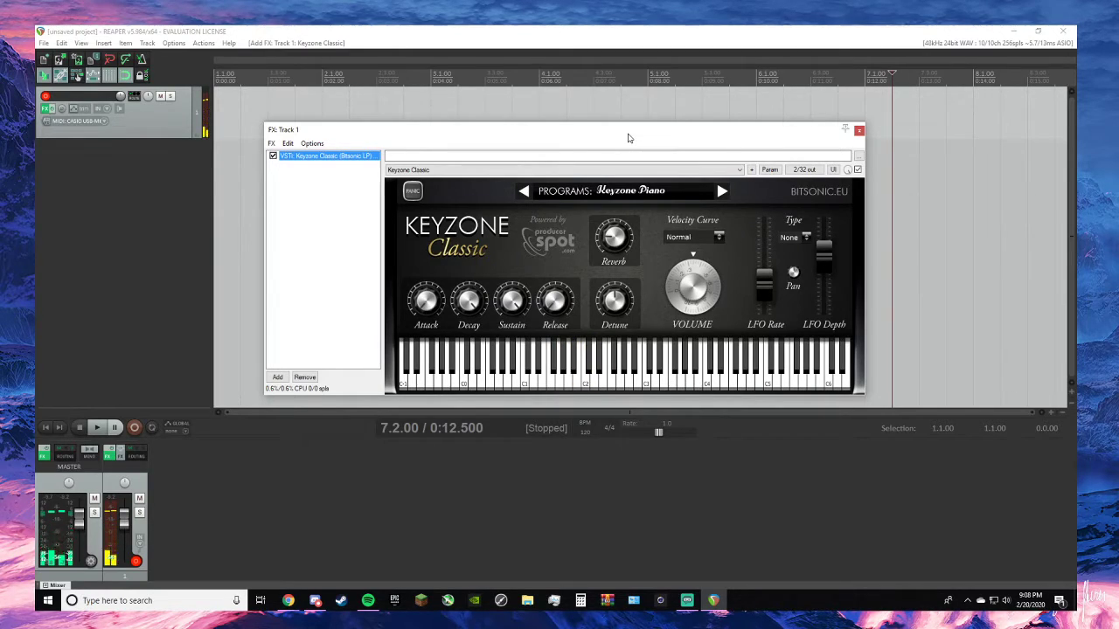
- Set the MME device of the master track's Voxengo Recorder to Speakers (Yeti Stereo Microphone) and restart its output
left_click(44, 453)
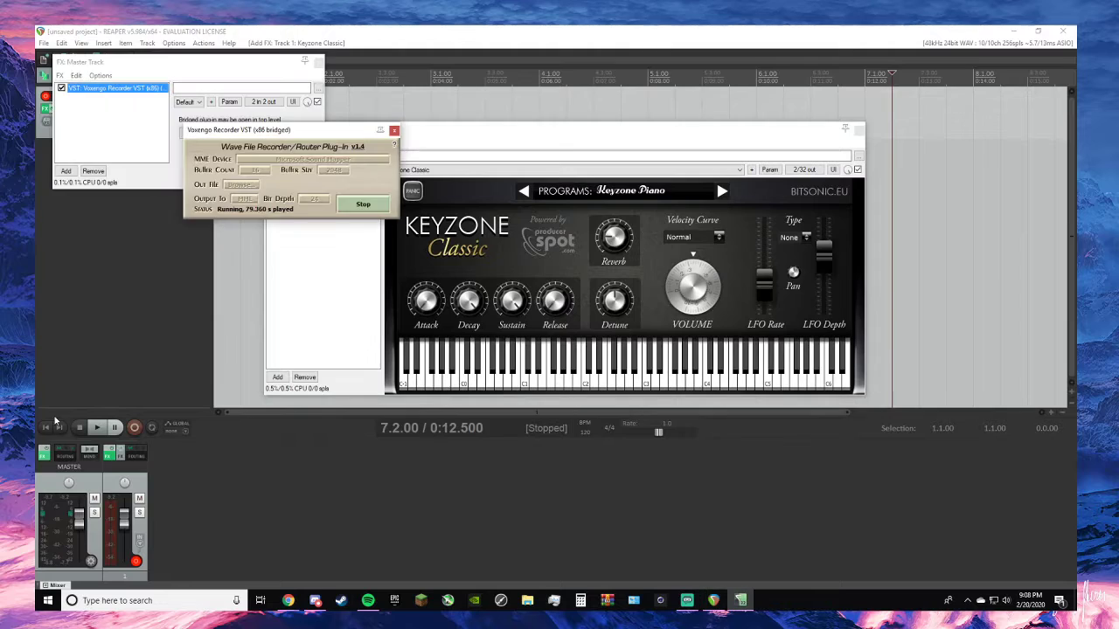
left_click(369, 208)
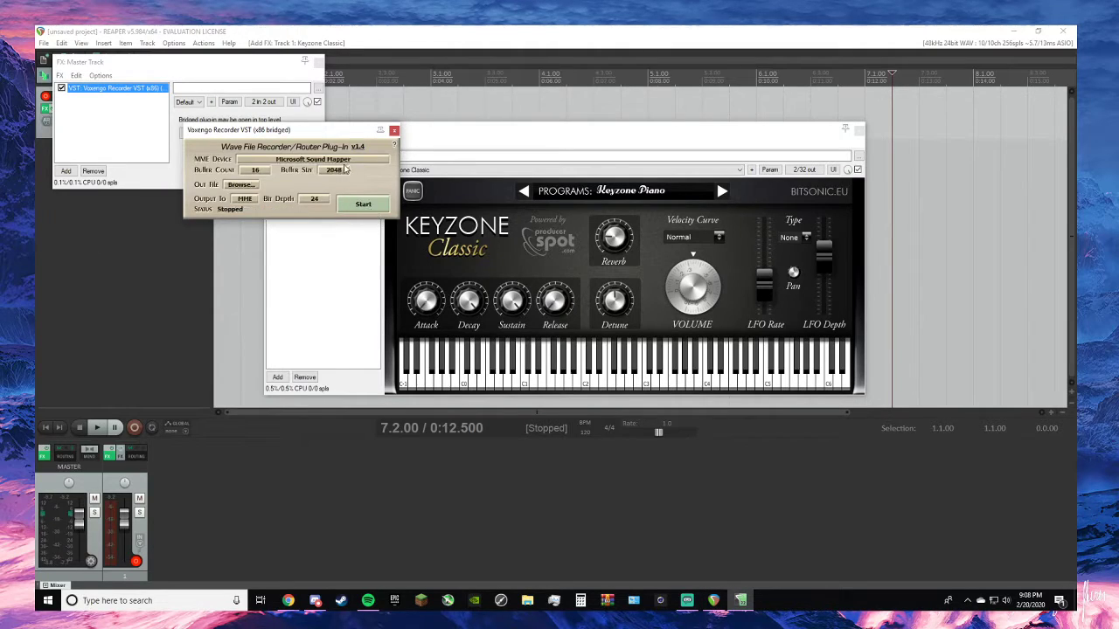
left_click(342, 162)
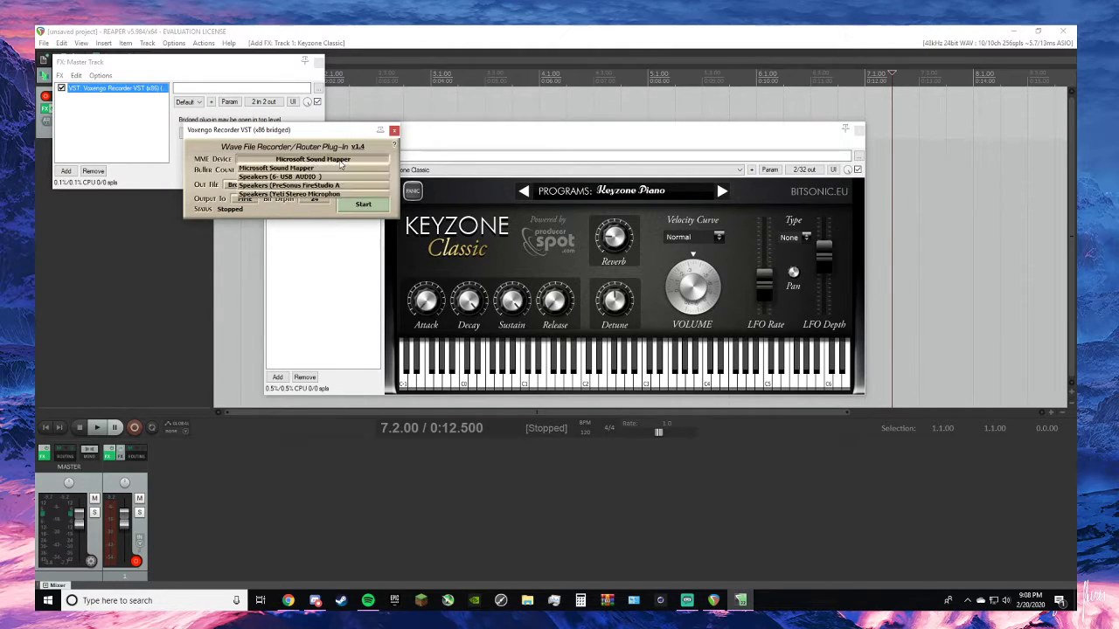
left_click(297, 194)
left_click(365, 207)
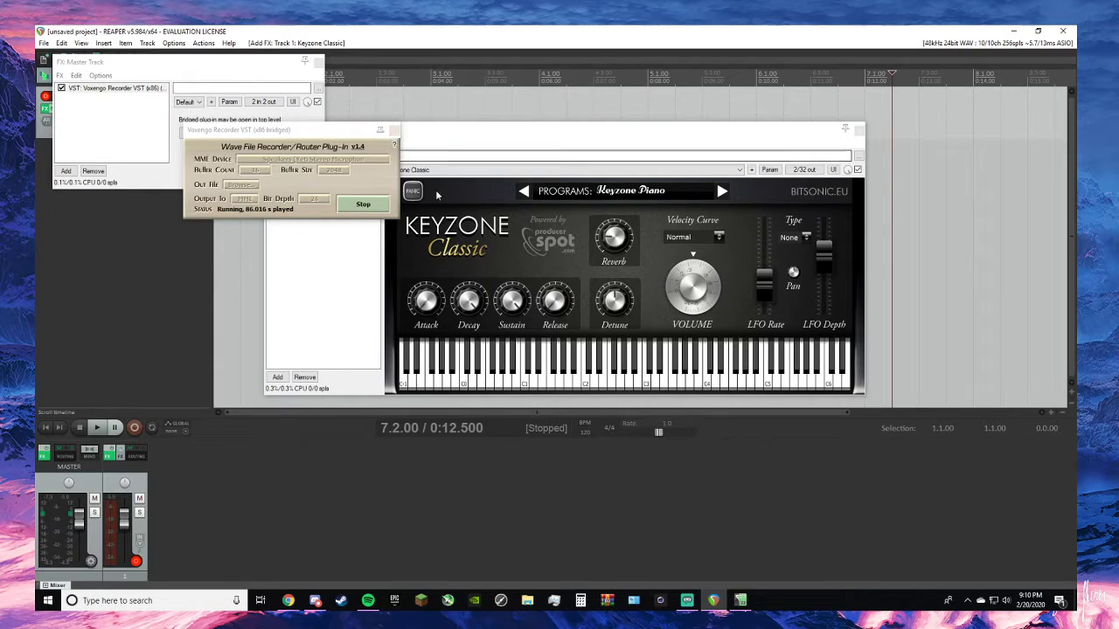
- Close the Voxengo Recorder and master track effects windows, keeping REAPER with the Keyzone Classic window in front
left_click(394, 136)
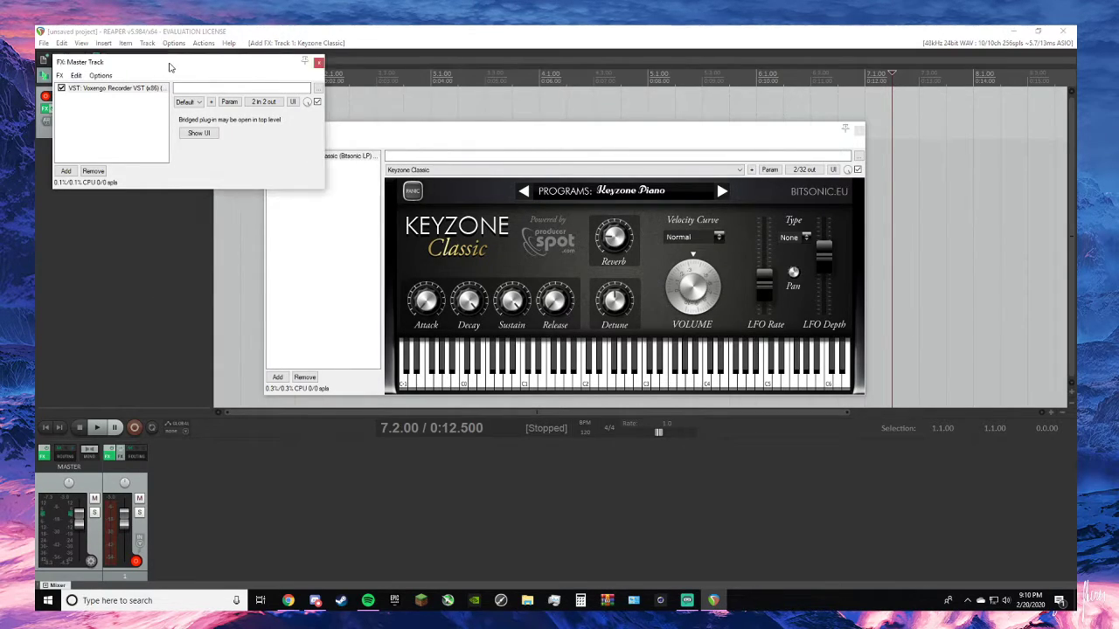
left_click_drag(172, 68, 279, 140)
left_click(424, 136)
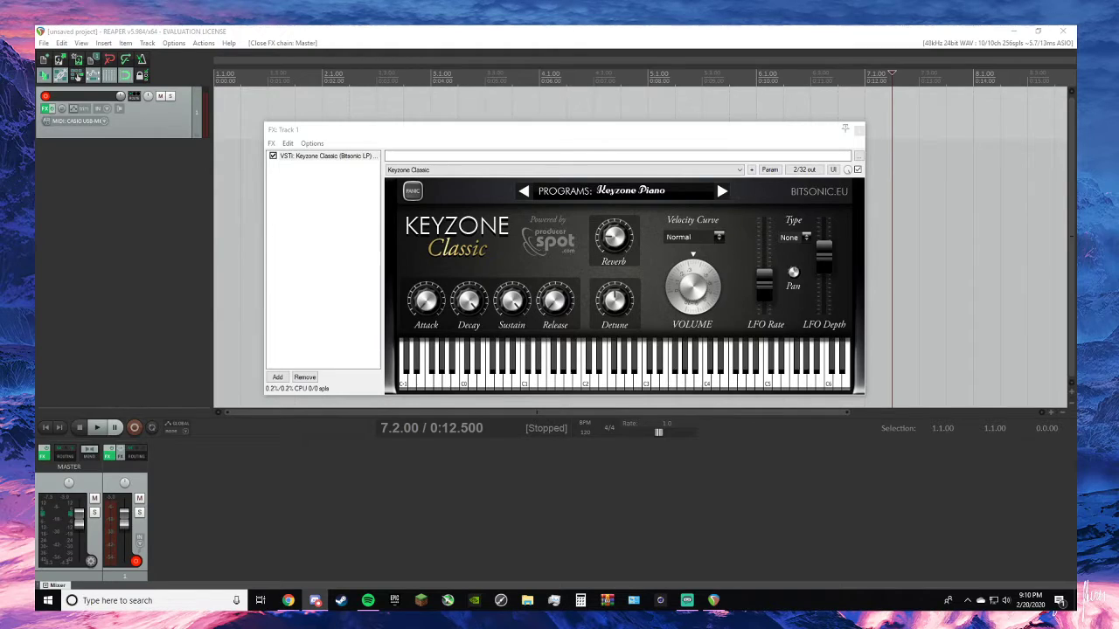
key("alt+Tab")
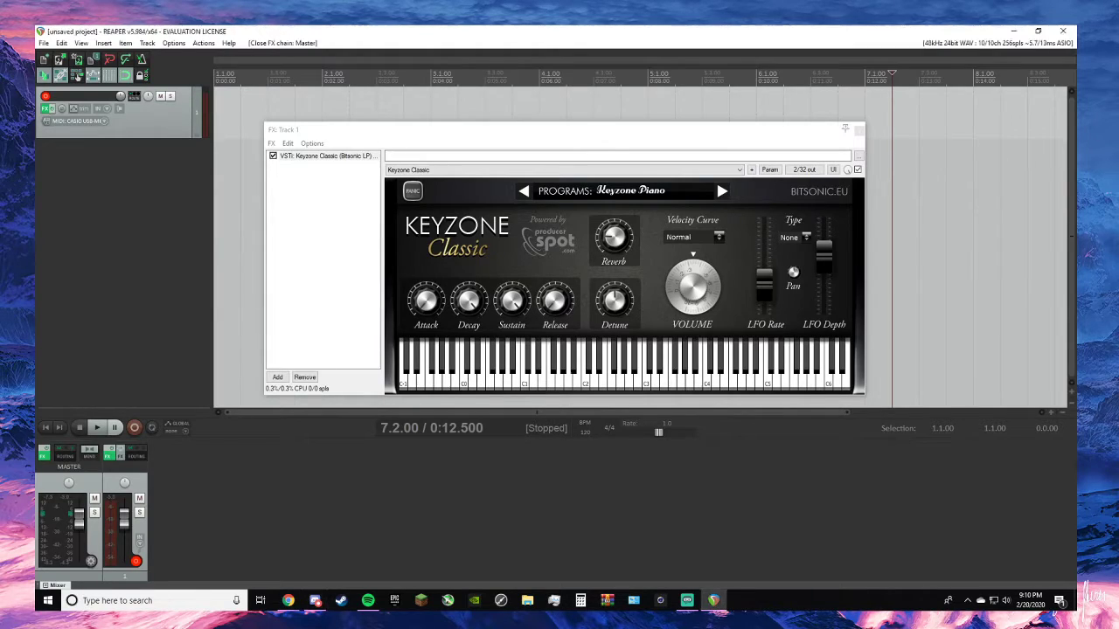
- Replace the Keyzone Classic instrument on track 1 with the DSK Saxophones plugin
key("alt+Tab")
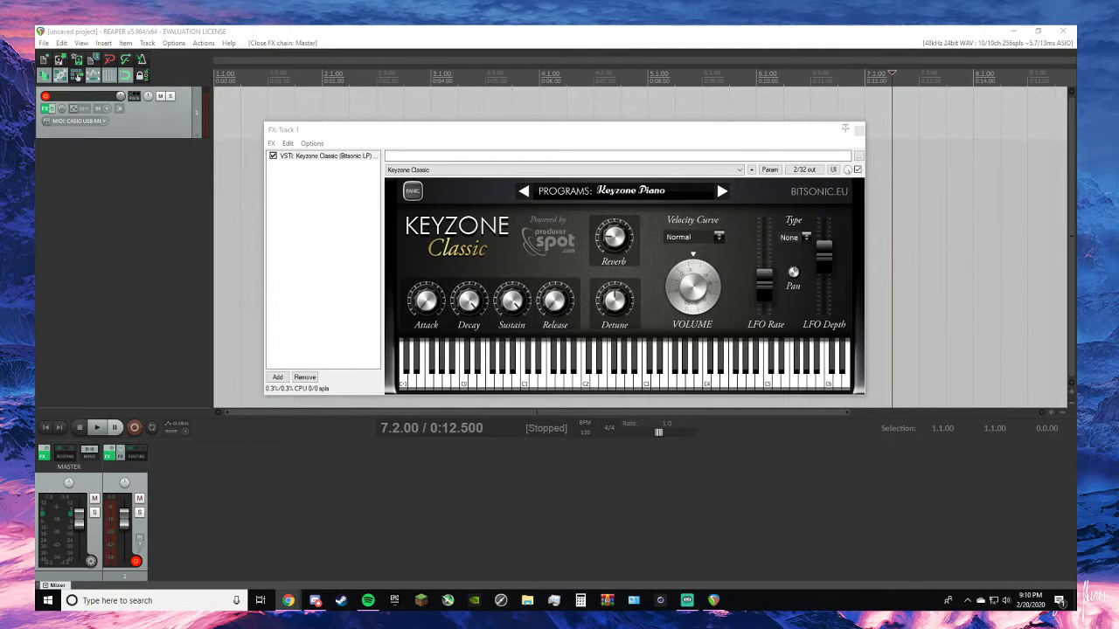
left_click(304, 377)
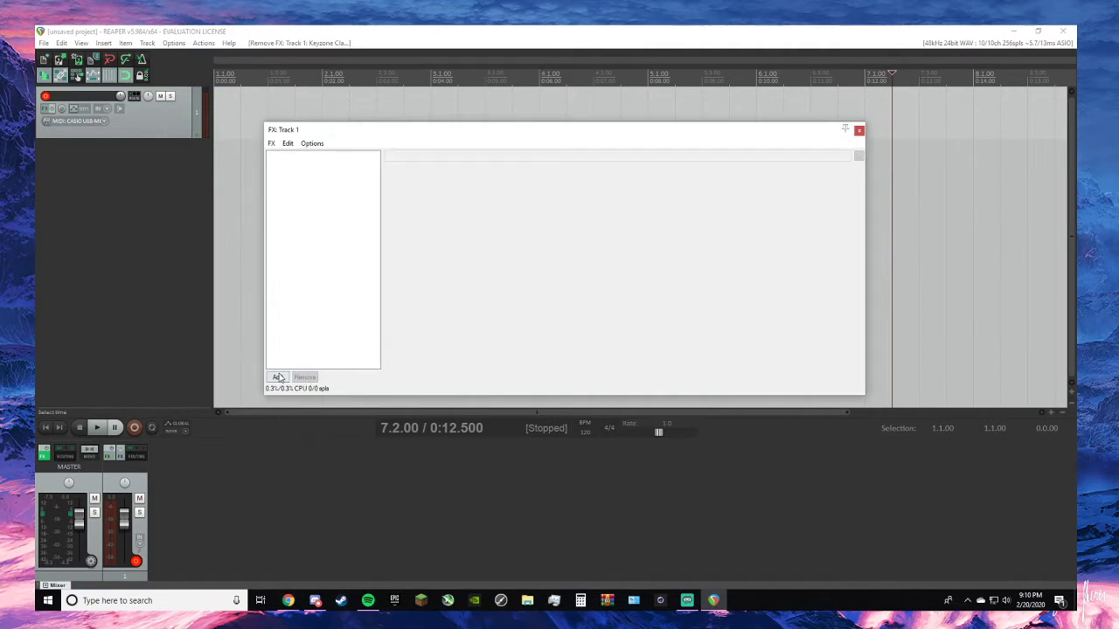
left_click(277, 376)
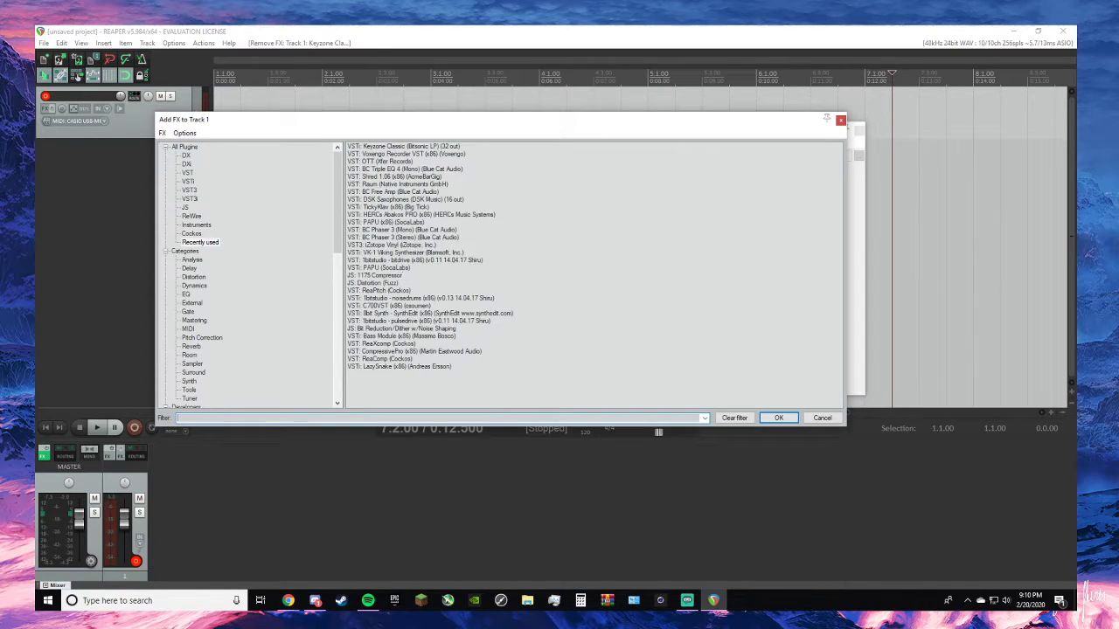
key("alt+Tab")
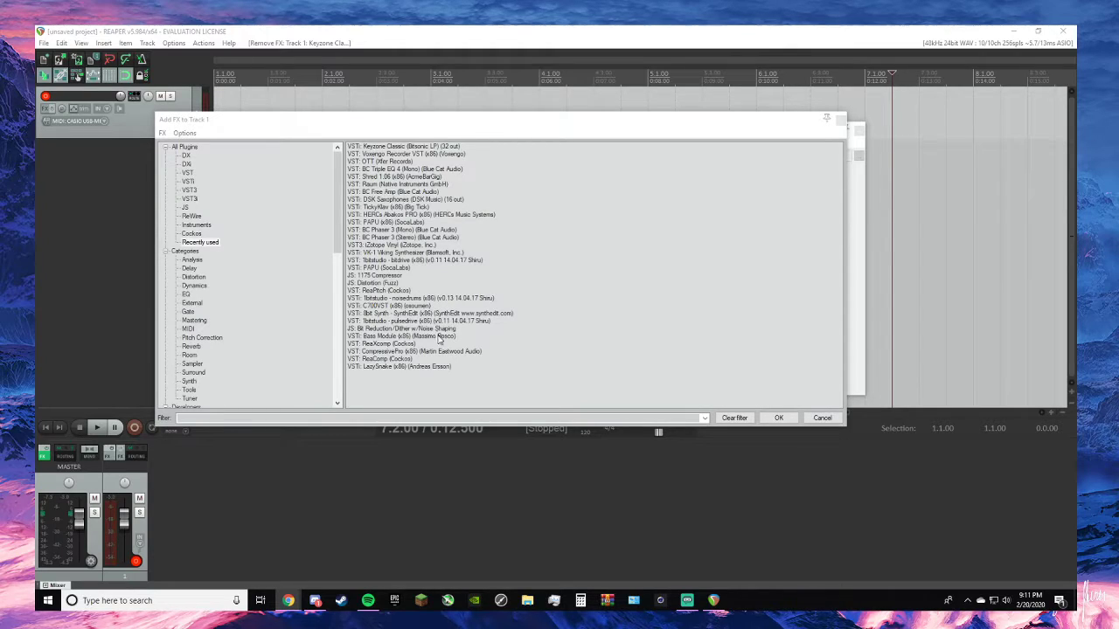
double_click(414, 199)
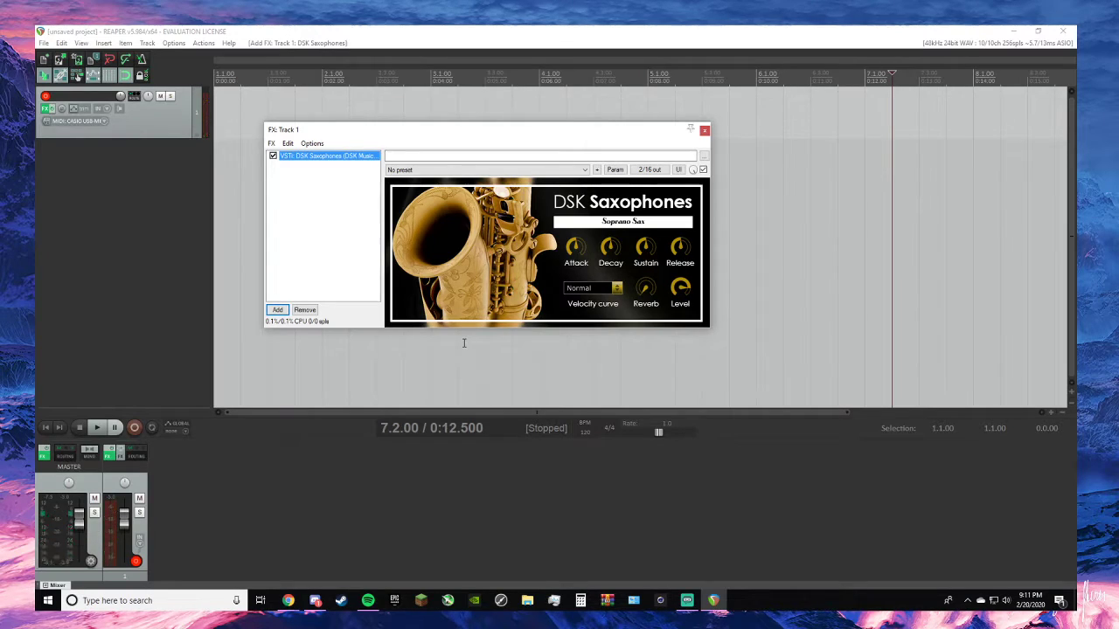
- Switch DSK Saxophones to the Tenor Sax instrument and shift its window slightly lower
left_click(622, 224)
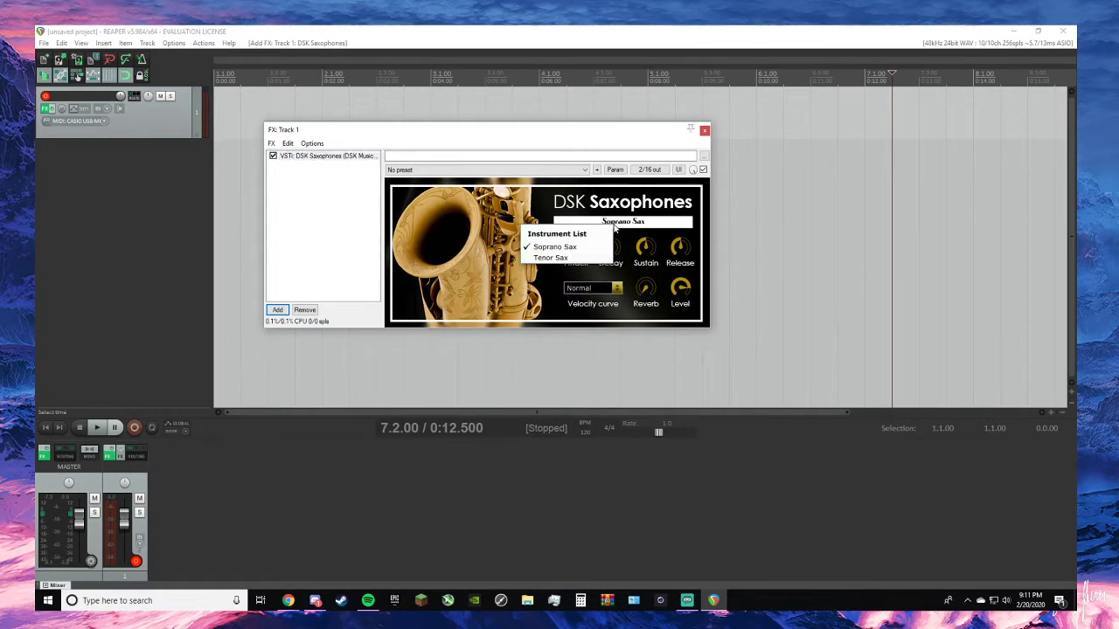
left_click(556, 262)
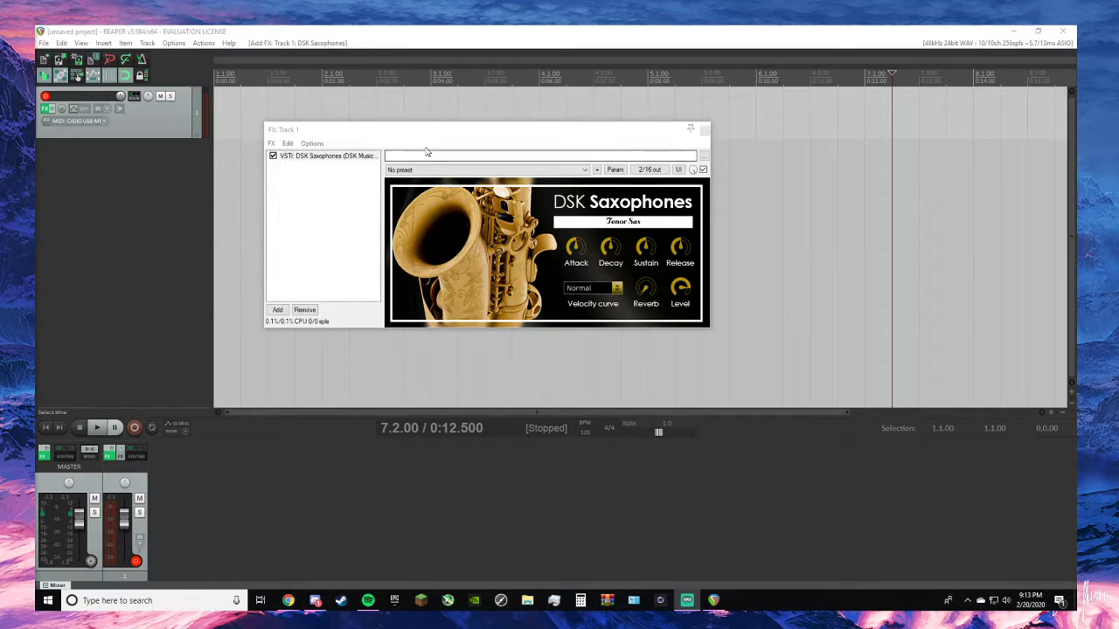
left_click_drag(444, 132, 452, 156)
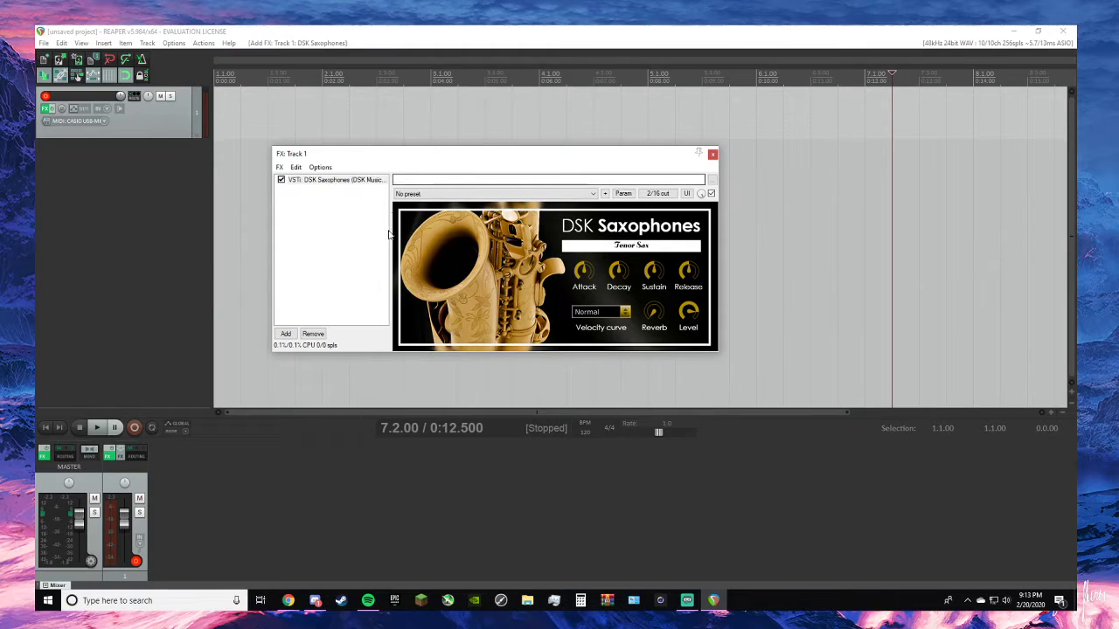
- Set the project tempo to 100 BPM and briefly play from the project start
left_click(577, 441)
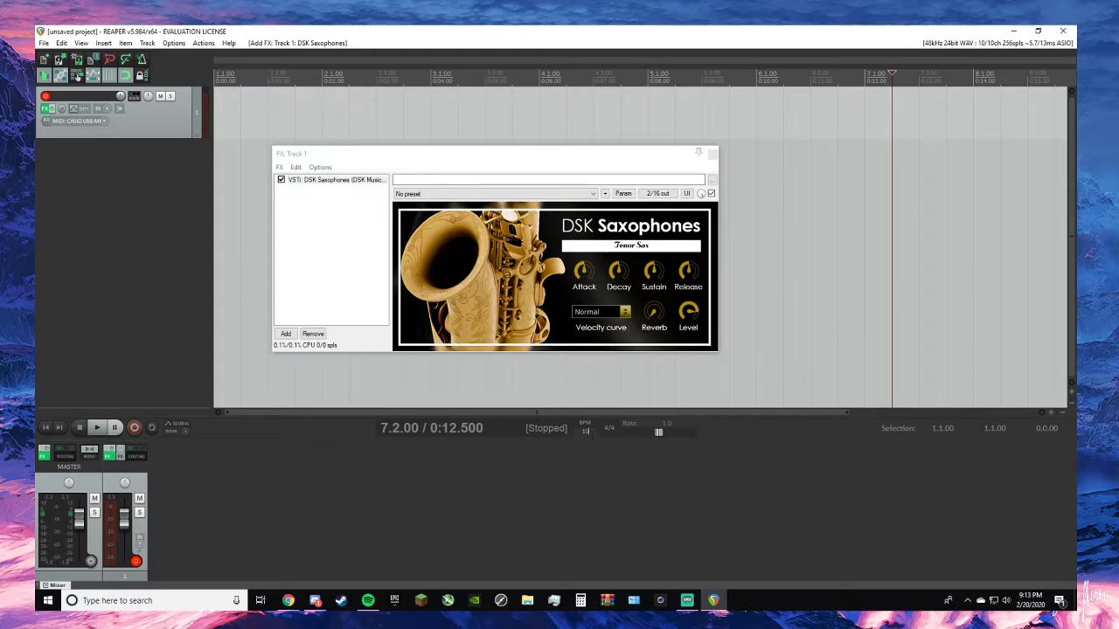
key("Return")
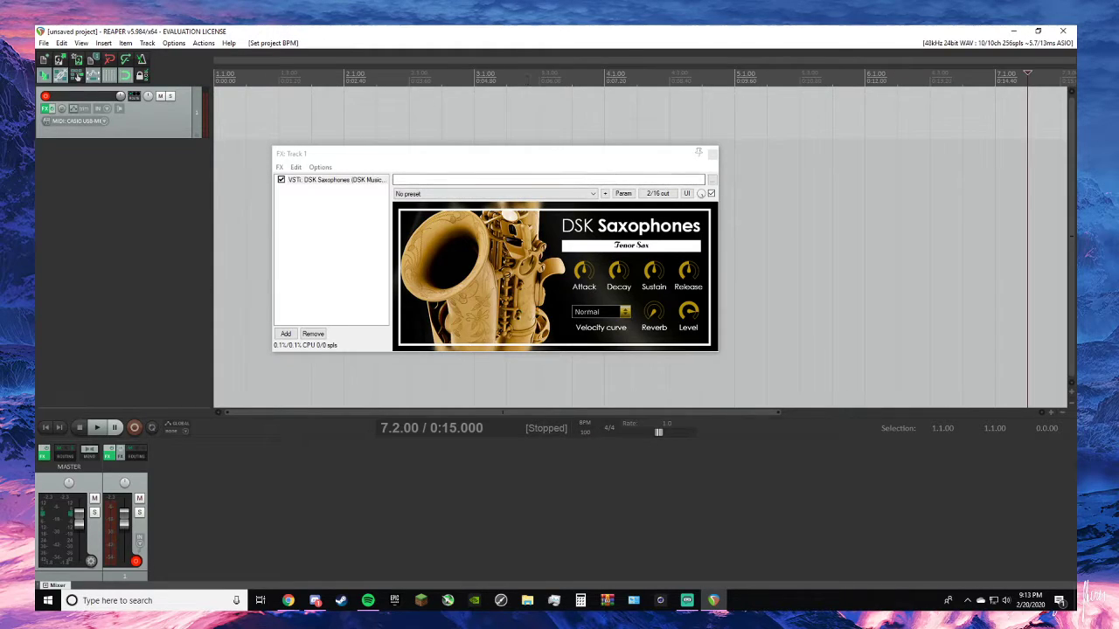
left_click(48, 432)
key("space")
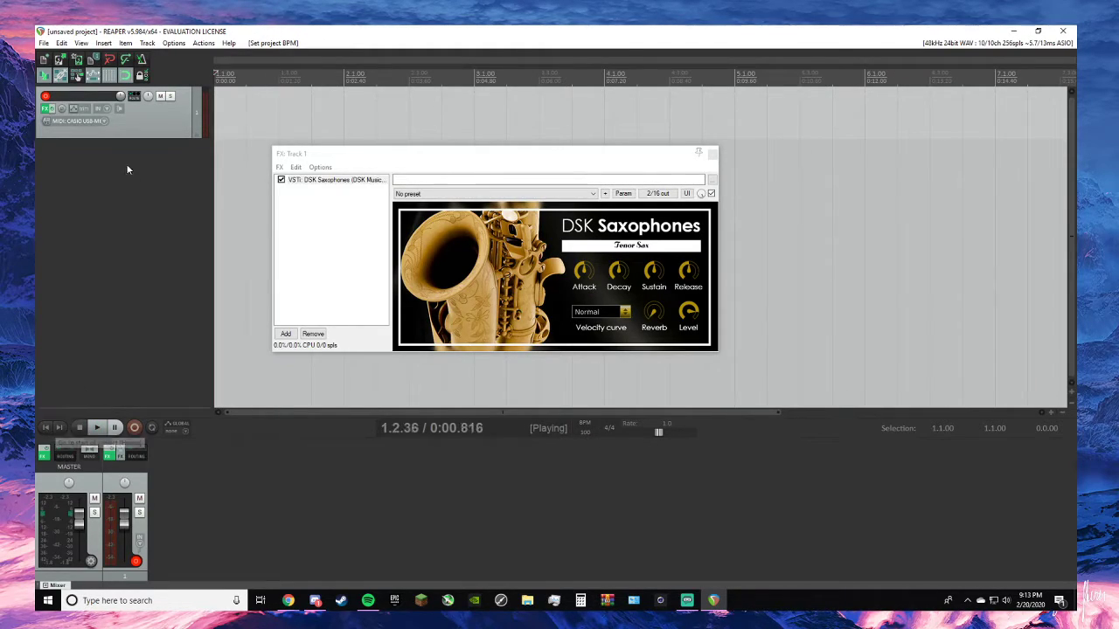
key("space")
- Enable the metronome and test it in playback, ending at the project start with the effects window moved clear of the track
left_click(140, 59)
key("space")
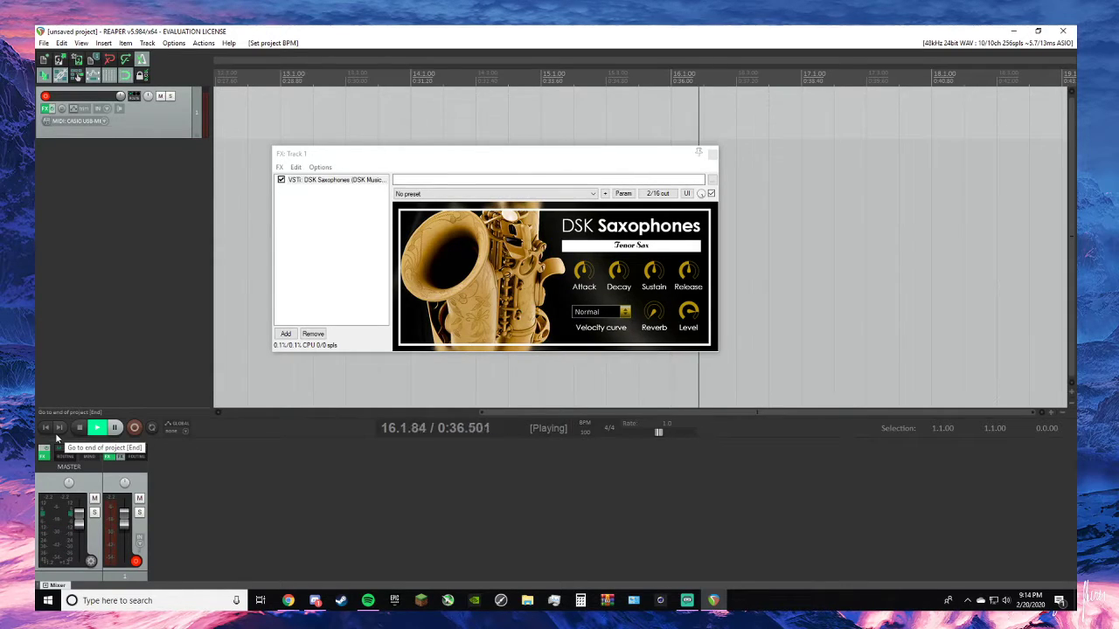
key("space")
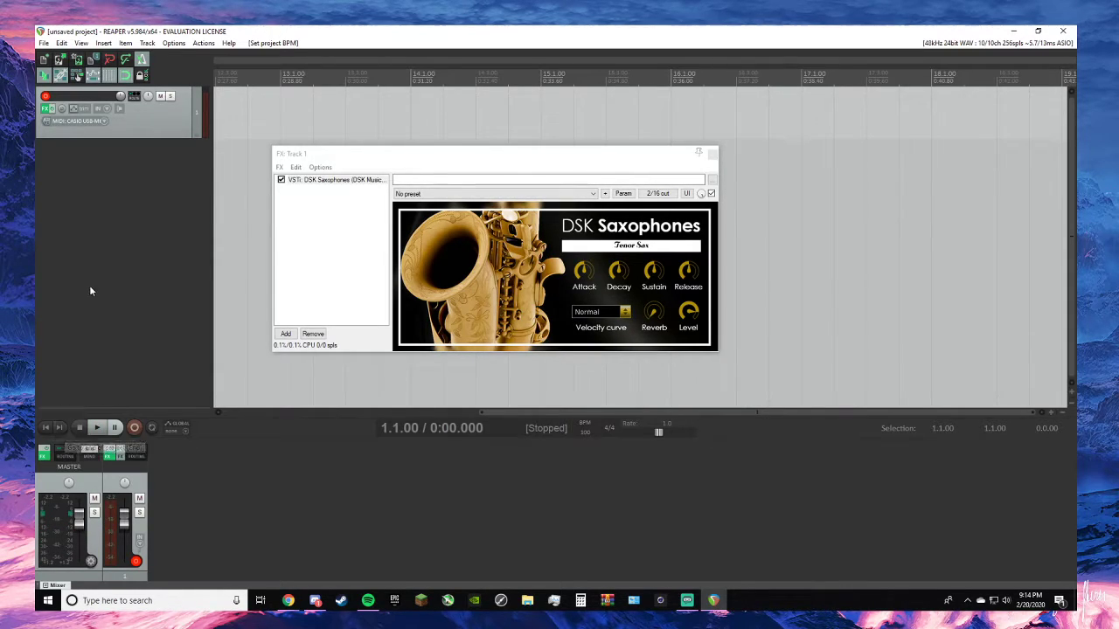
left_click(58, 429)
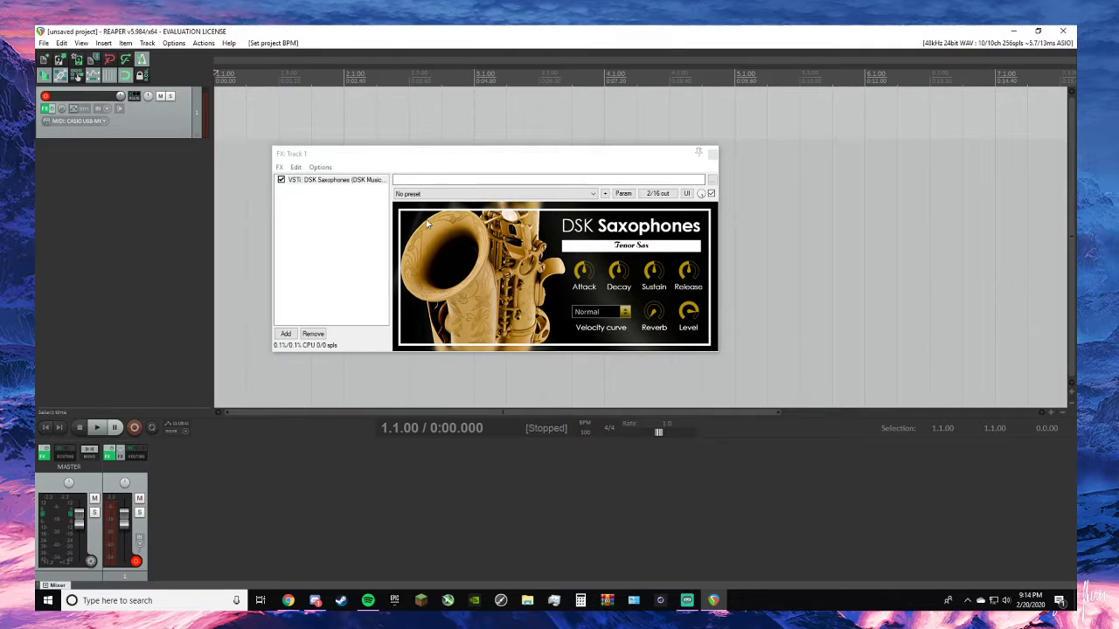
left_click_drag(489, 165, 598, 199)
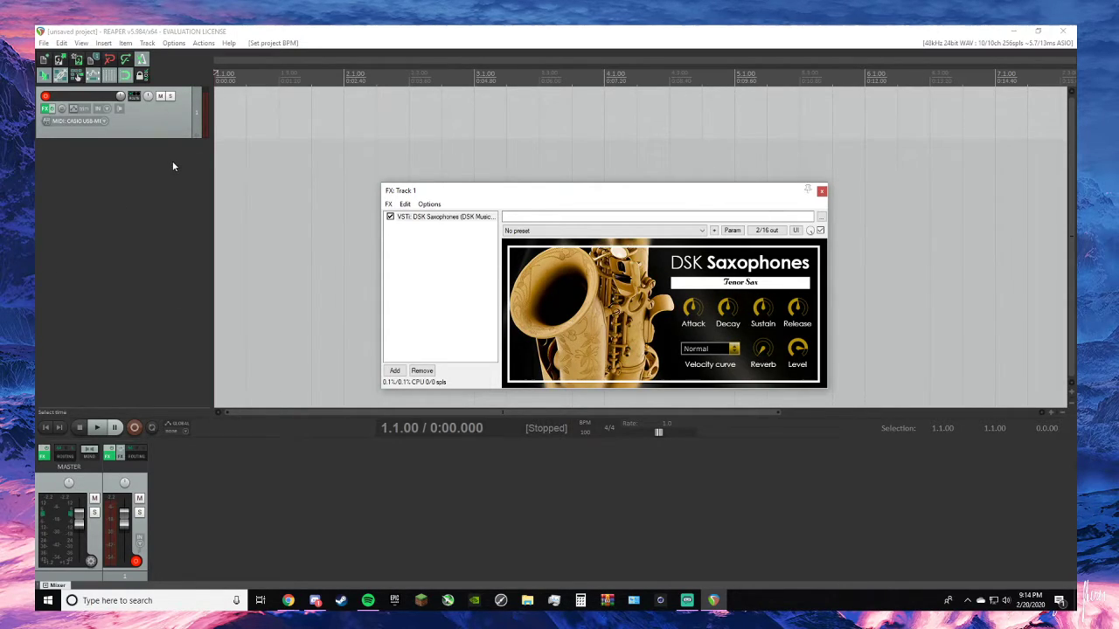
right_click(219, 107)
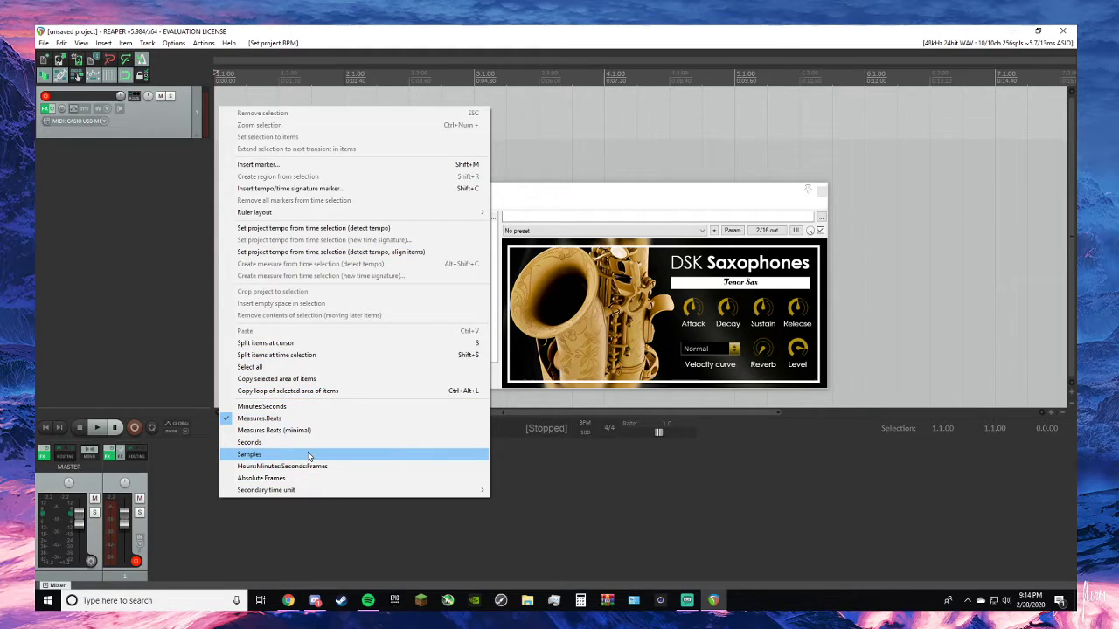
mouse_move(316, 495)
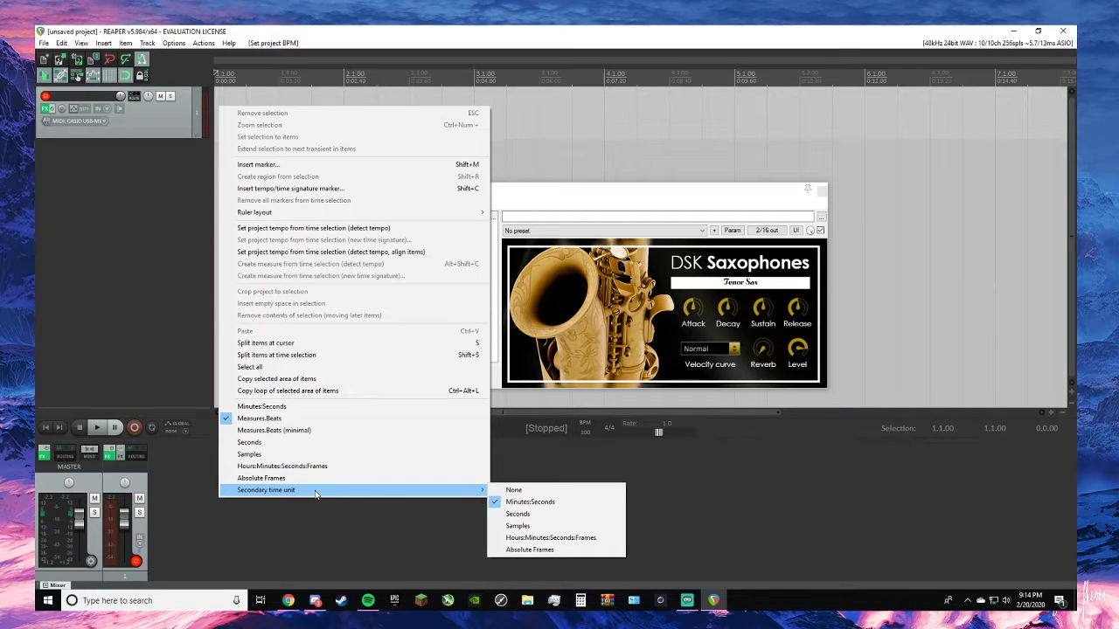
left_click(127, 274)
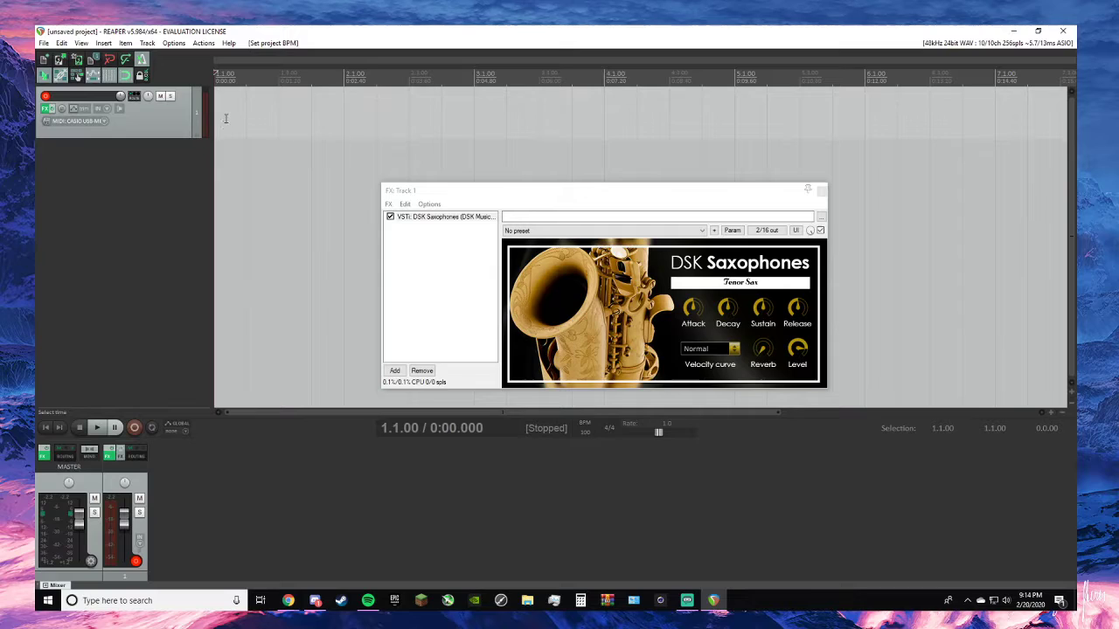
- Record a Tenor Sax MIDI take on track 1 from the project start, and dismiss the recorded-files dialog
scroll(226, 118, "up", 2)
scroll(225, 118, "down", 3)
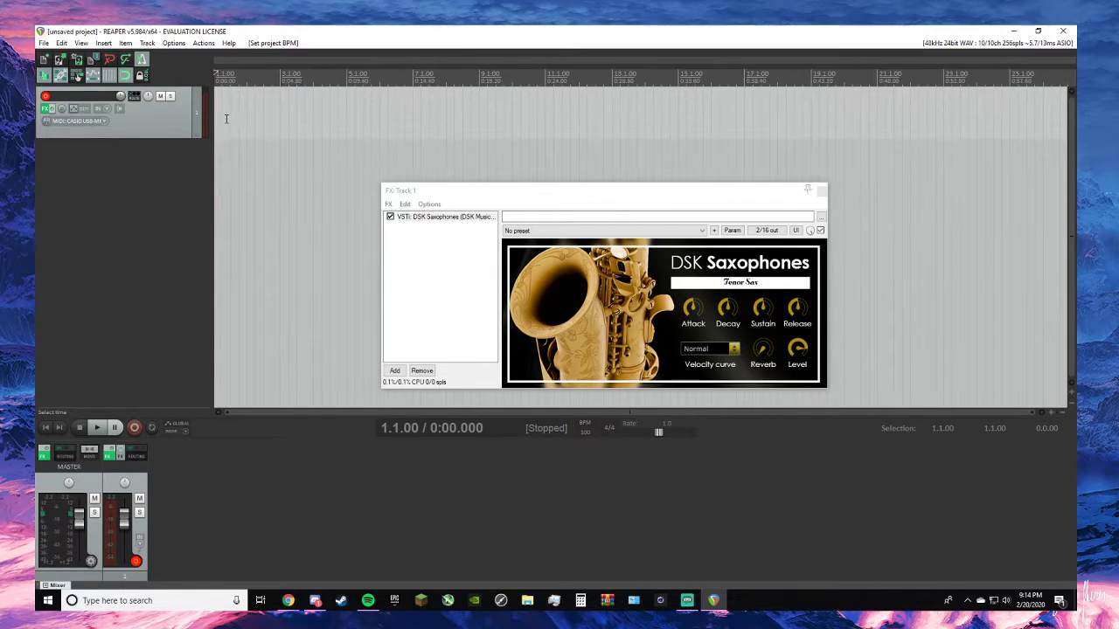
scroll(225, 118, "down", 1)
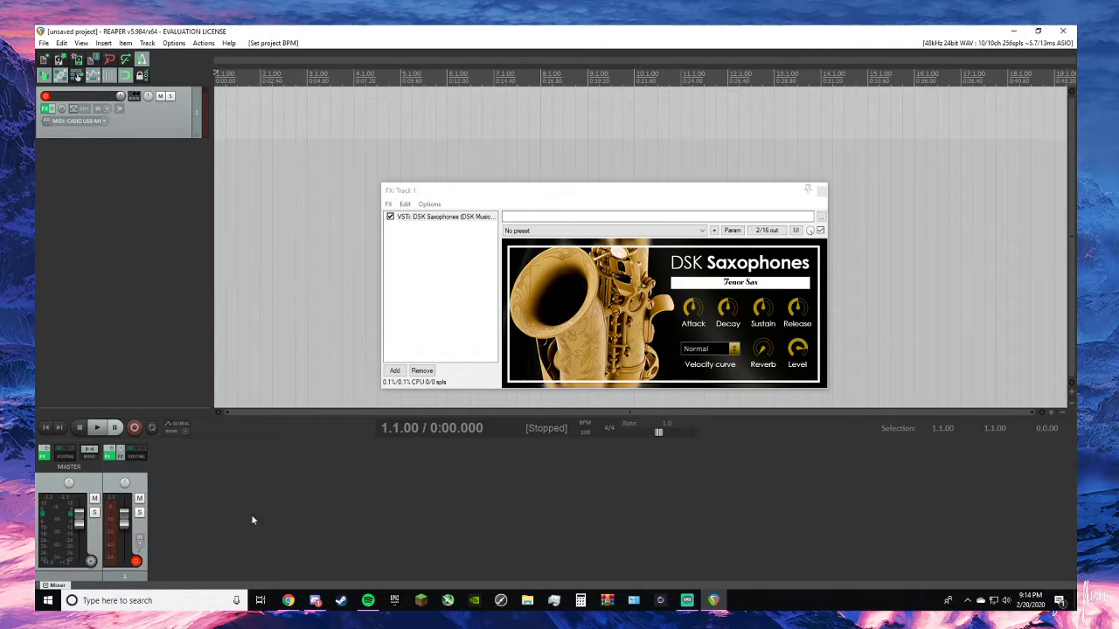
key("alt+Tab")
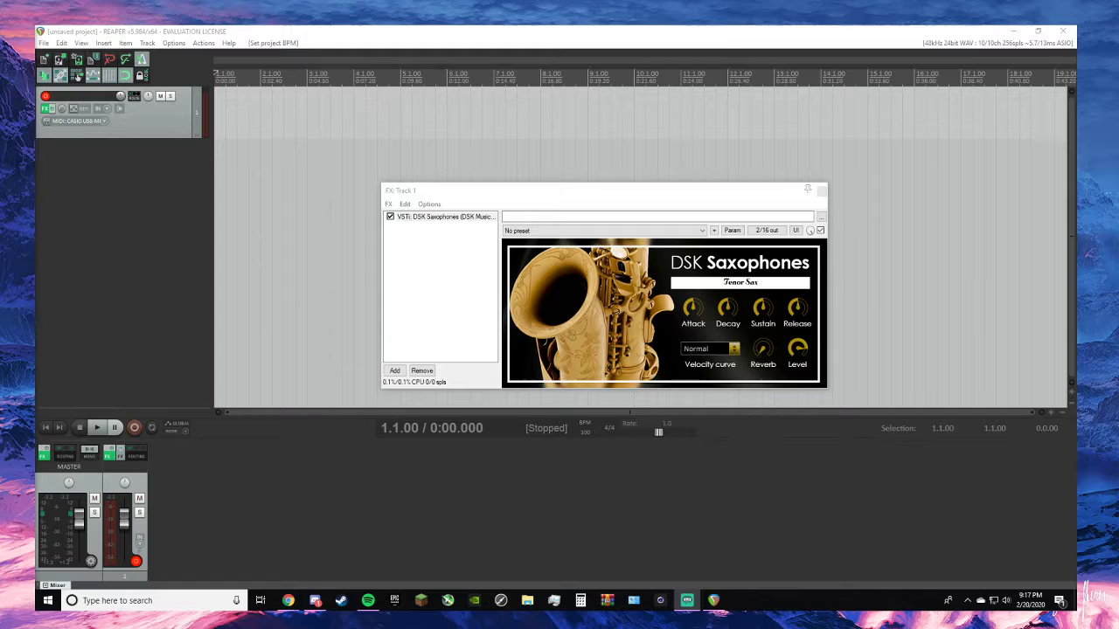
left_click(133, 429)
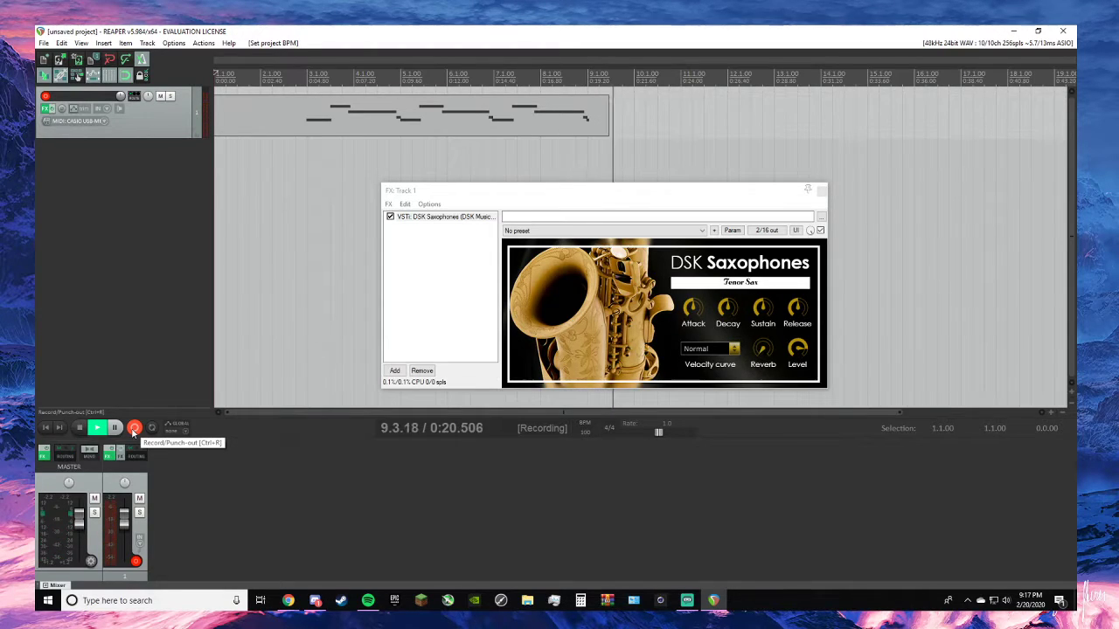
left_click(133, 428)
left_click(685, 229)
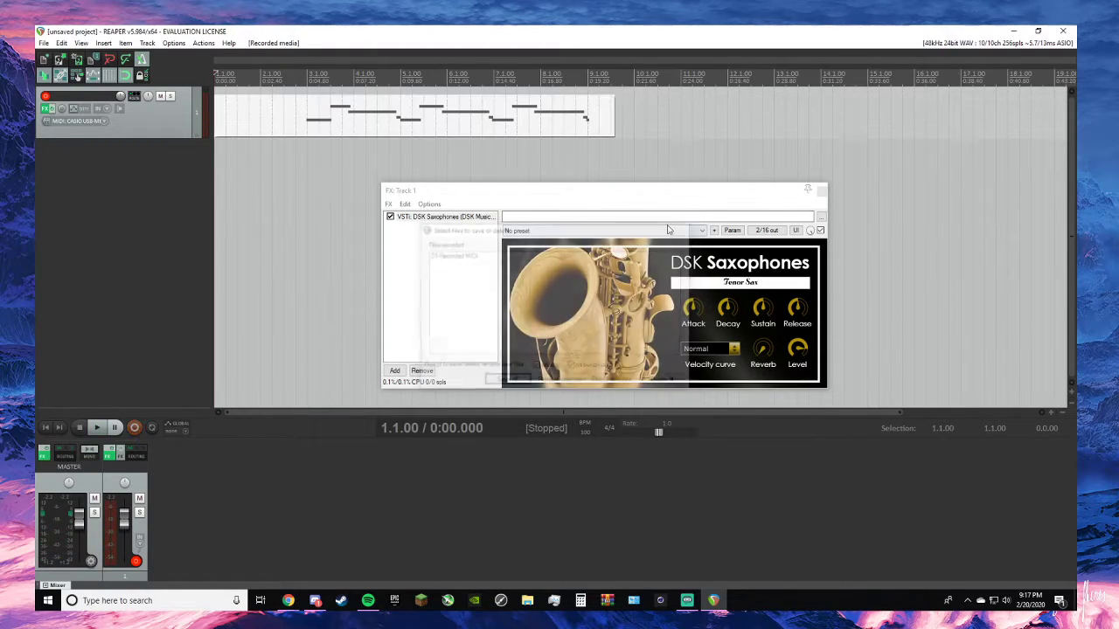
- Trim the recorded item's end to 9.1.00 and cut its empty lead-in so that the notes begin at the project start
left_click_drag(610, 122, 587, 122)
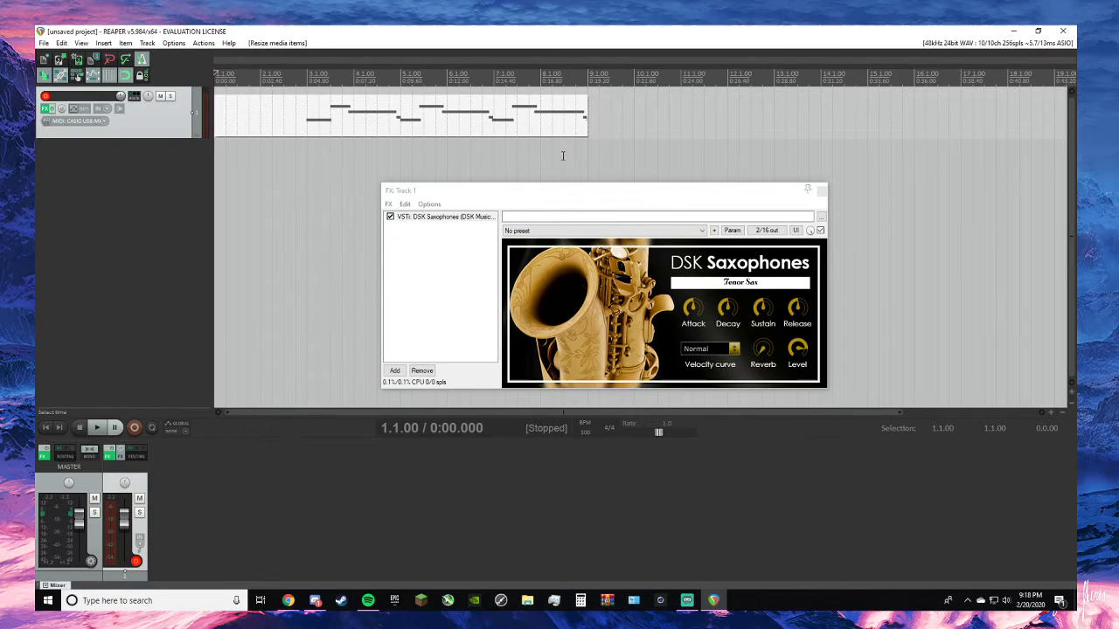
left_click(250, 127)
left_click_drag(215, 127, 238, 136)
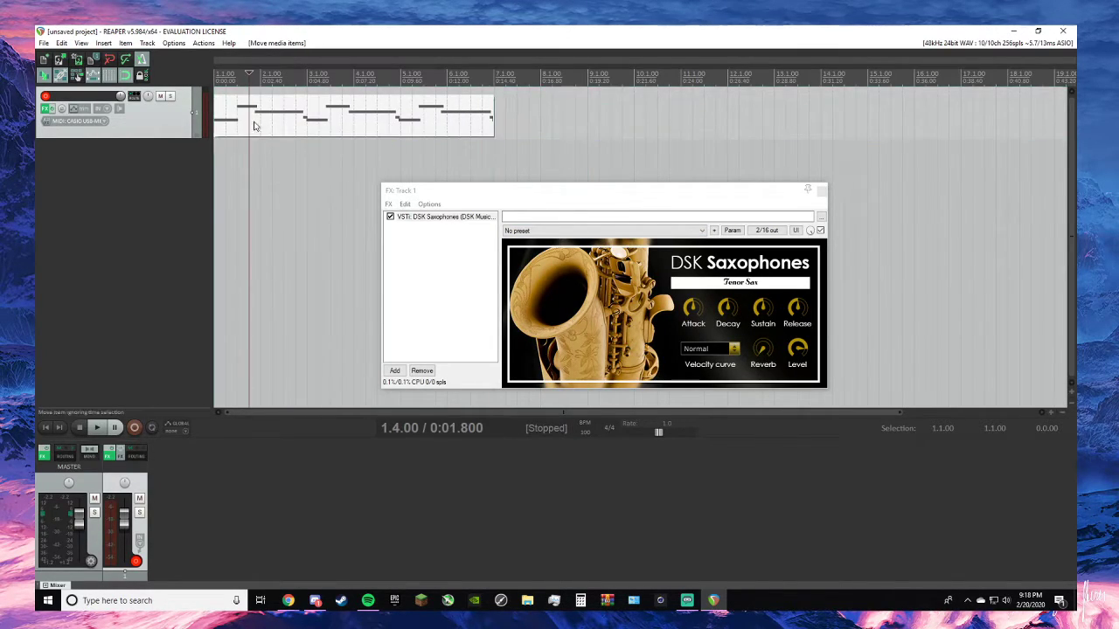
- Record a second MIDI take on track 1 starting from 7.3.00, and dismiss the recorded-files dialog
left_click(516, 91)
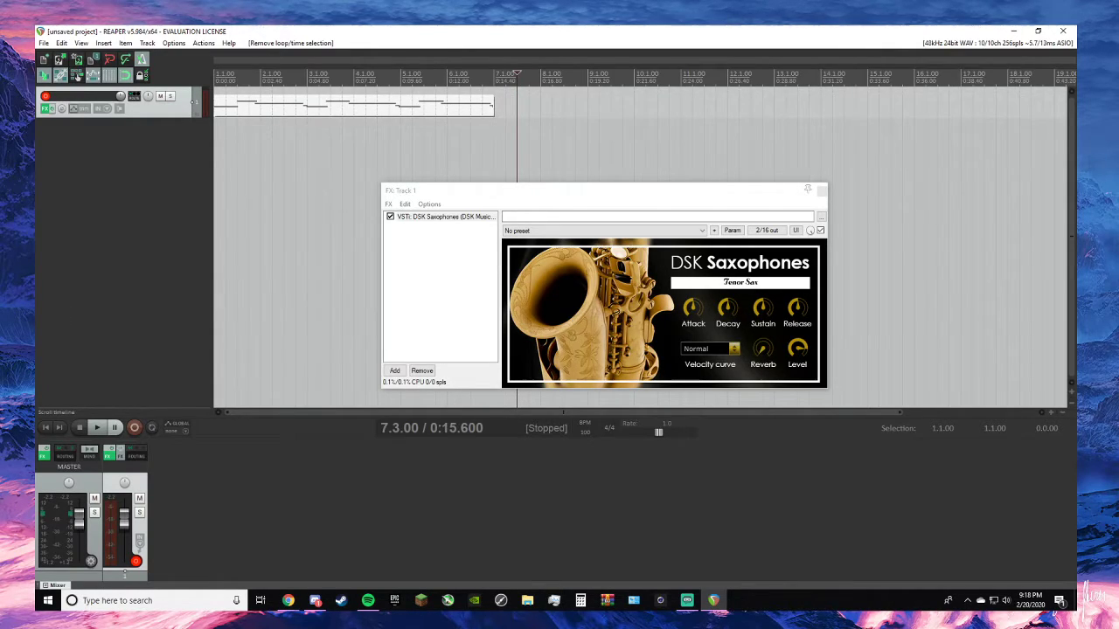
left_click(183, 489)
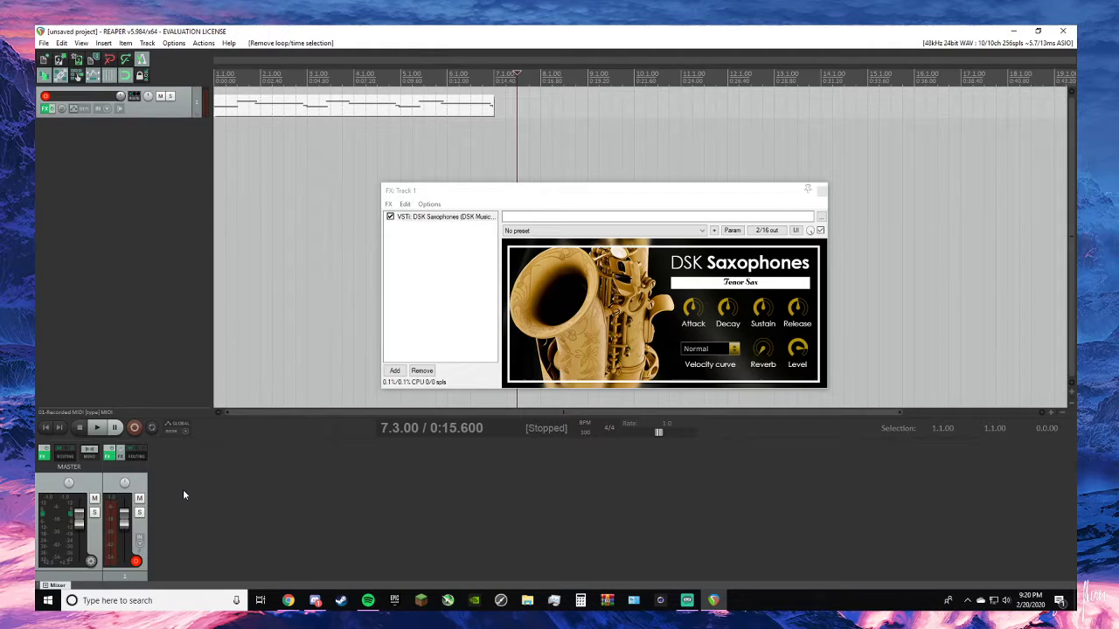
left_click(129, 426)
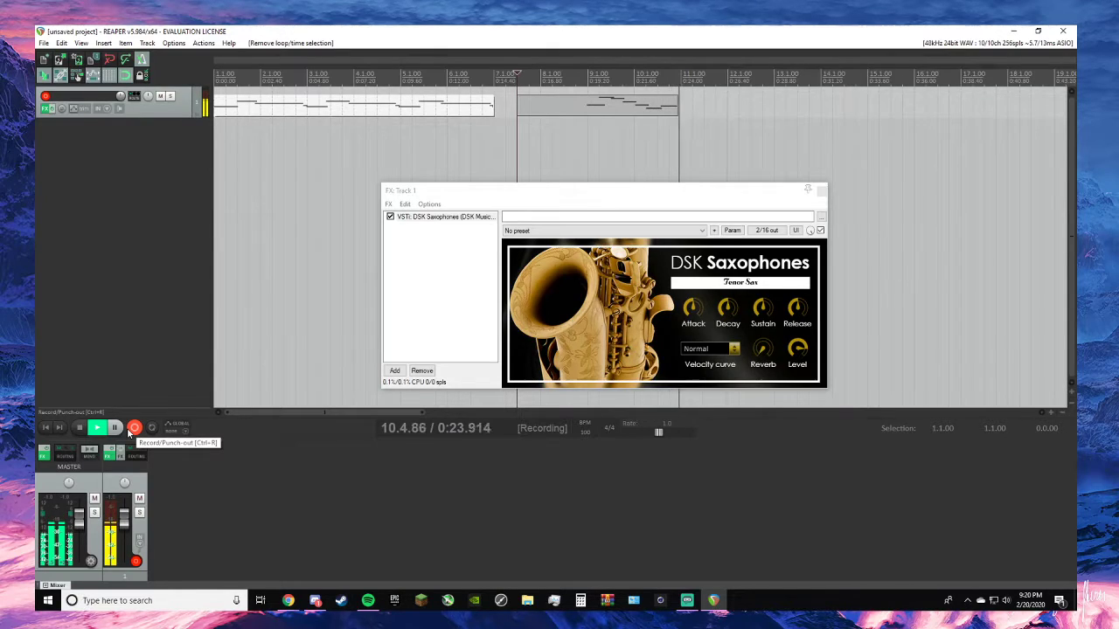
left_click(128, 427)
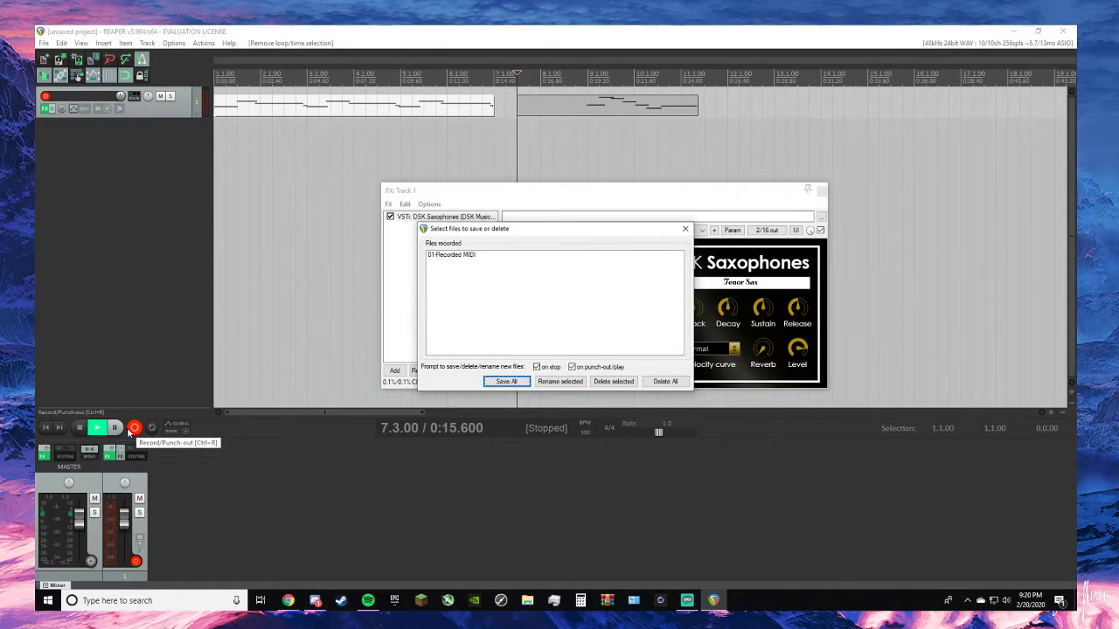
left_click(685, 230)
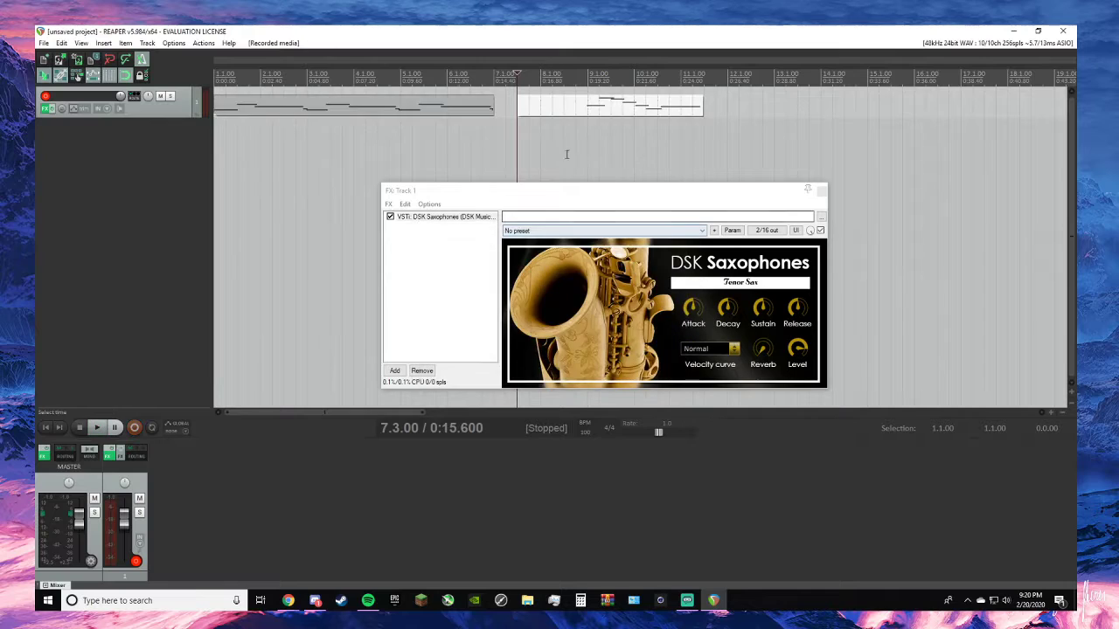
- Trim the empty lead-in off the second take and move it to the project start on a new track below
left_click_drag(518, 108, 587, 108)
left_click(651, 112)
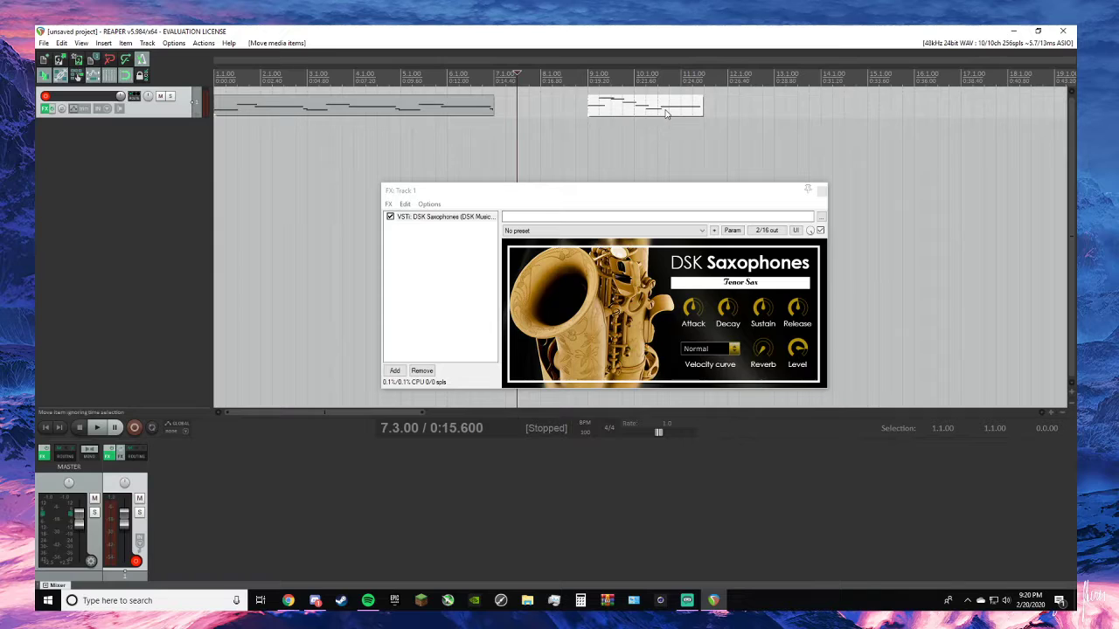
left_click_drag(670, 111, 297, 124)
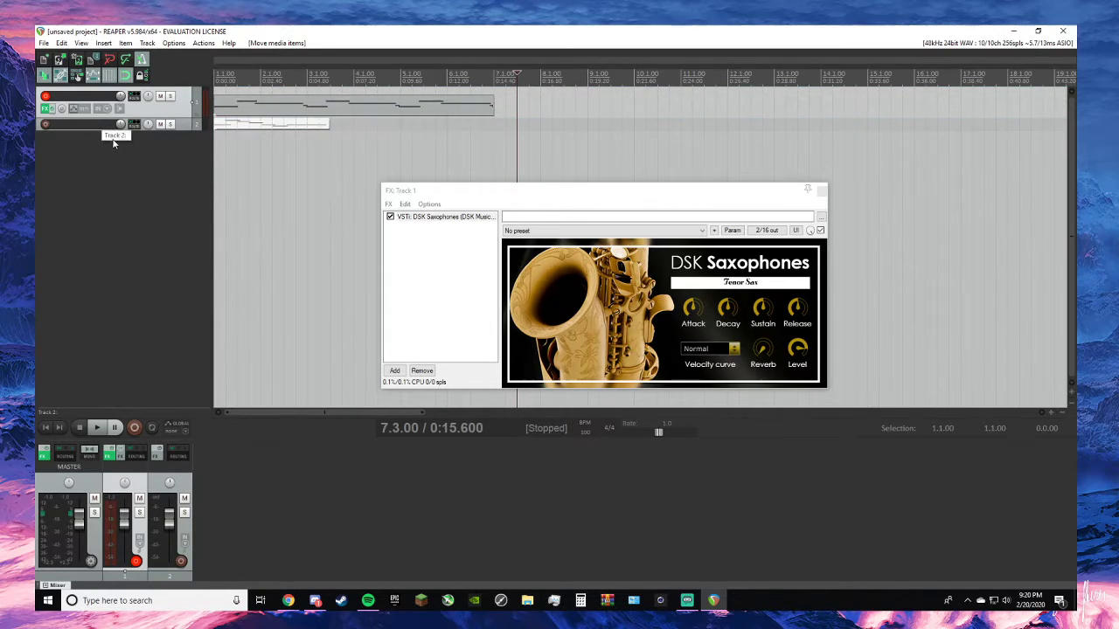
- Enlarge the track view and name the new second track "ideers"
scroll(117, 159, "up", 4)
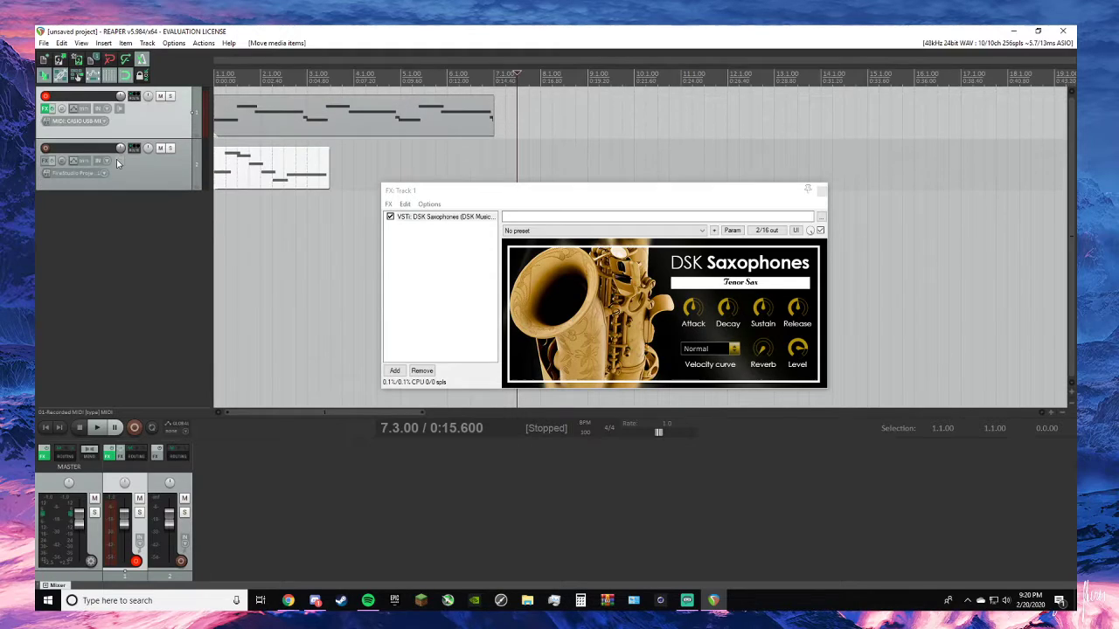
left_click(102, 151)
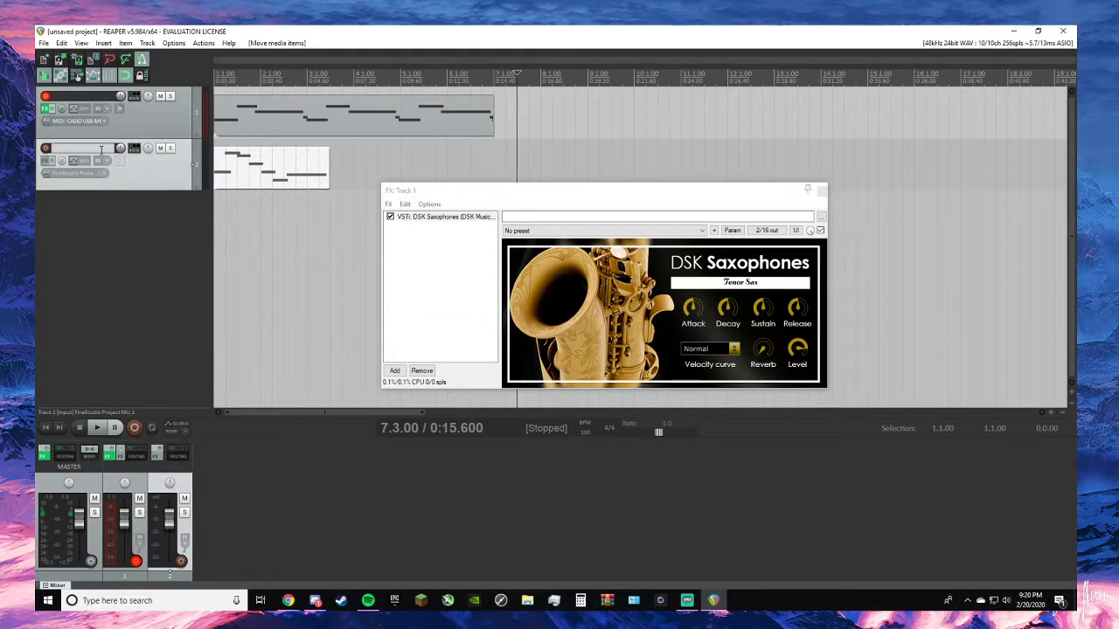
type("ideers")
key("Return")
left_click(50, 295)
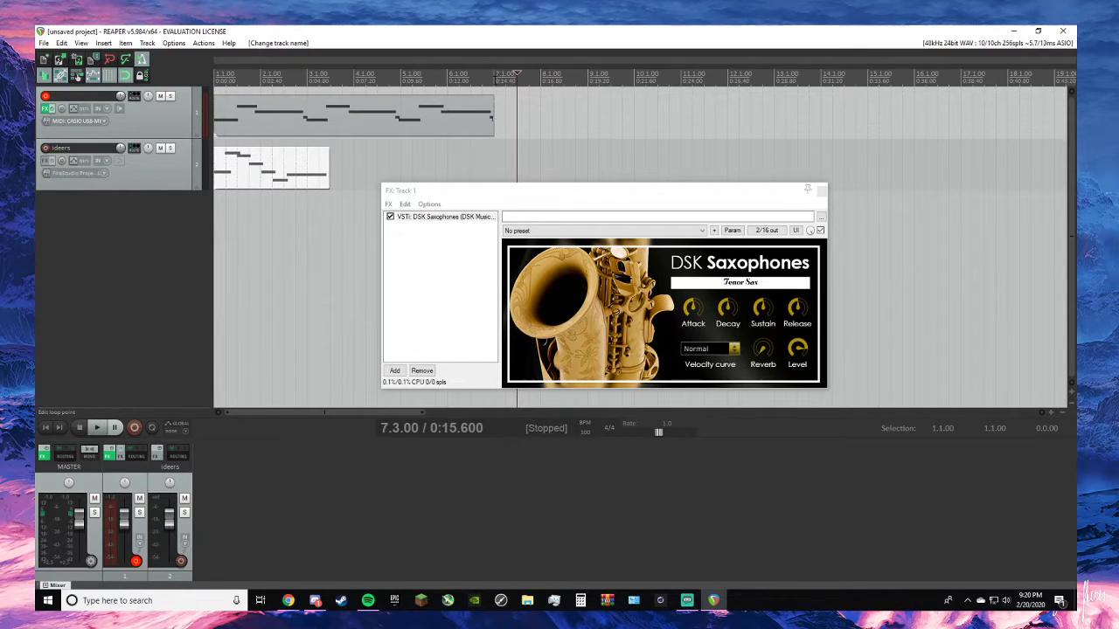
- Place the edit cursor at 7.1.00 and close track 1's DSK Saxophones effects window
left_click(494, 80)
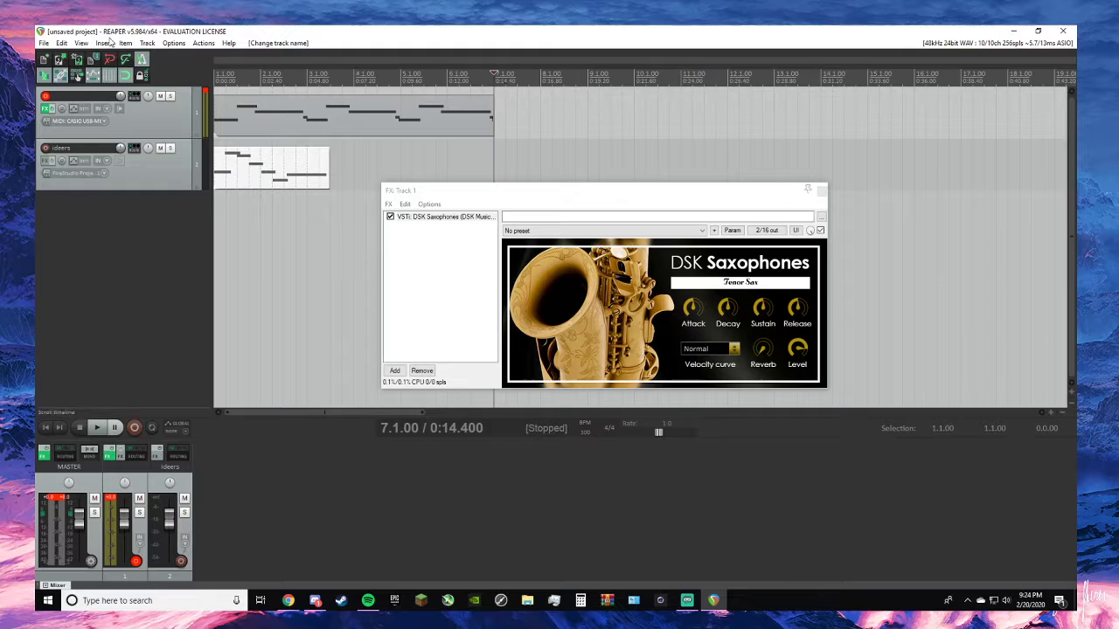
left_click(183, 128)
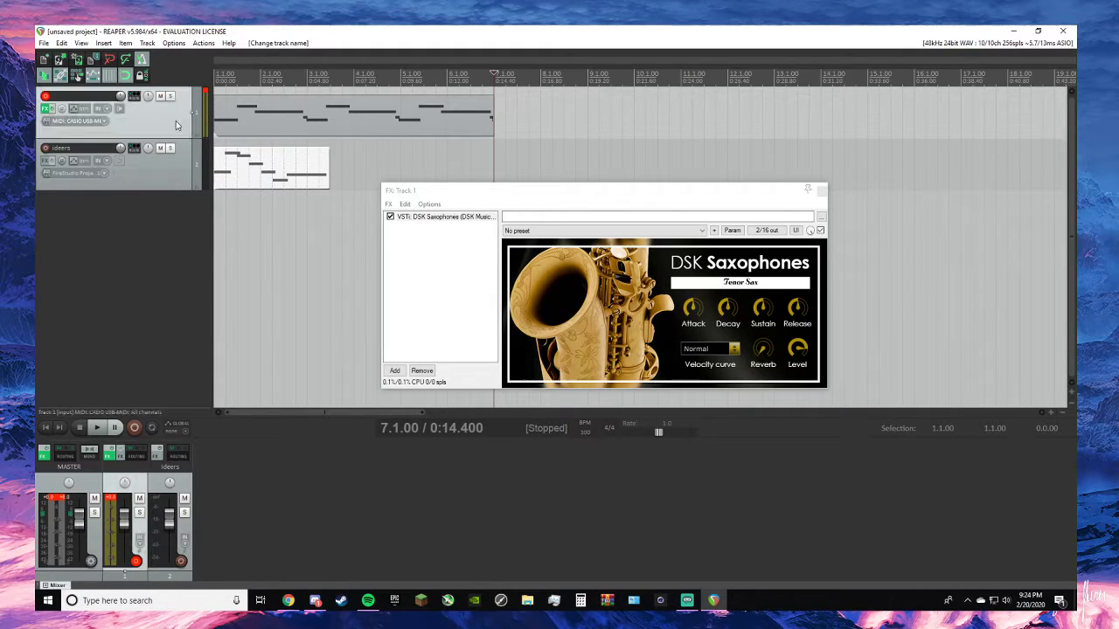
left_click_drag(535, 200, 529, 307)
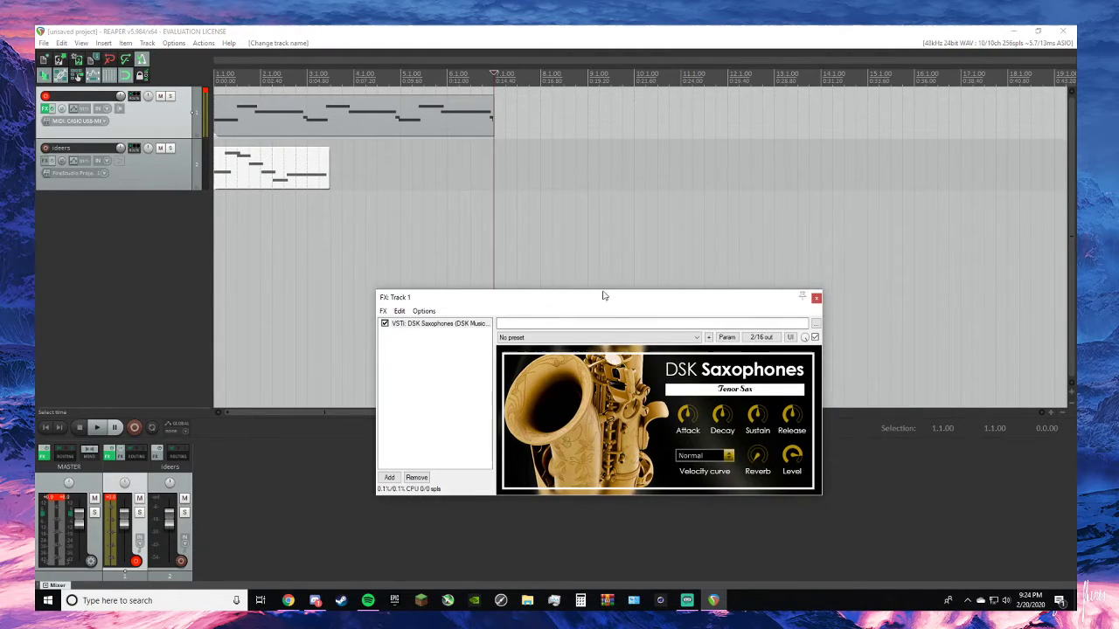
left_click(817, 299)
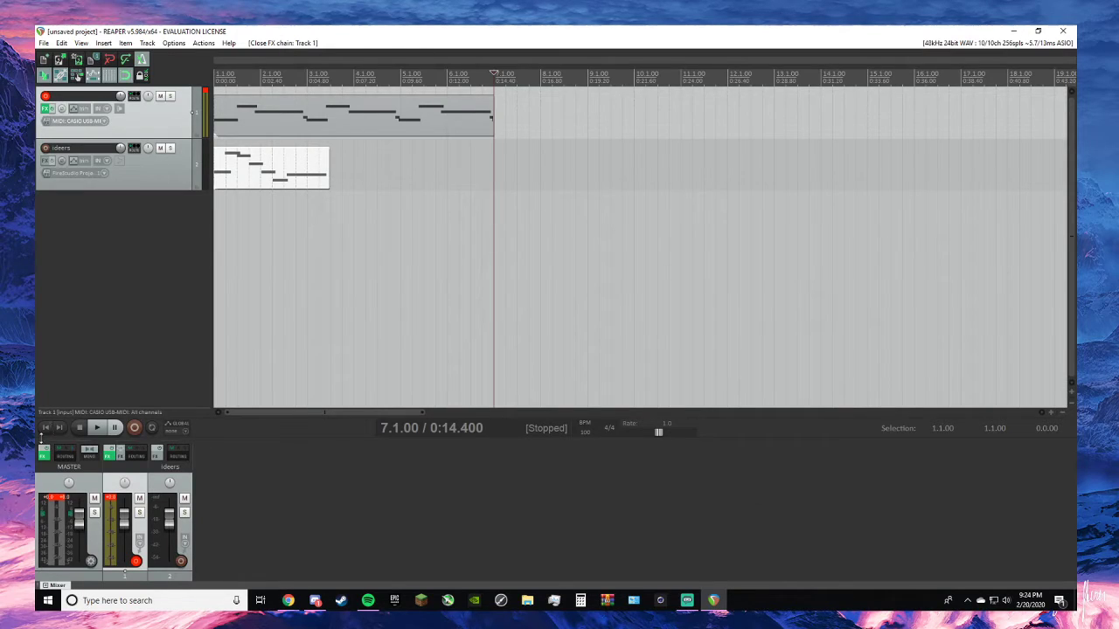
- Play the project back from its start, stop playback and select the MIDI item on track 1
left_click(46, 426)
left_click(97, 427)
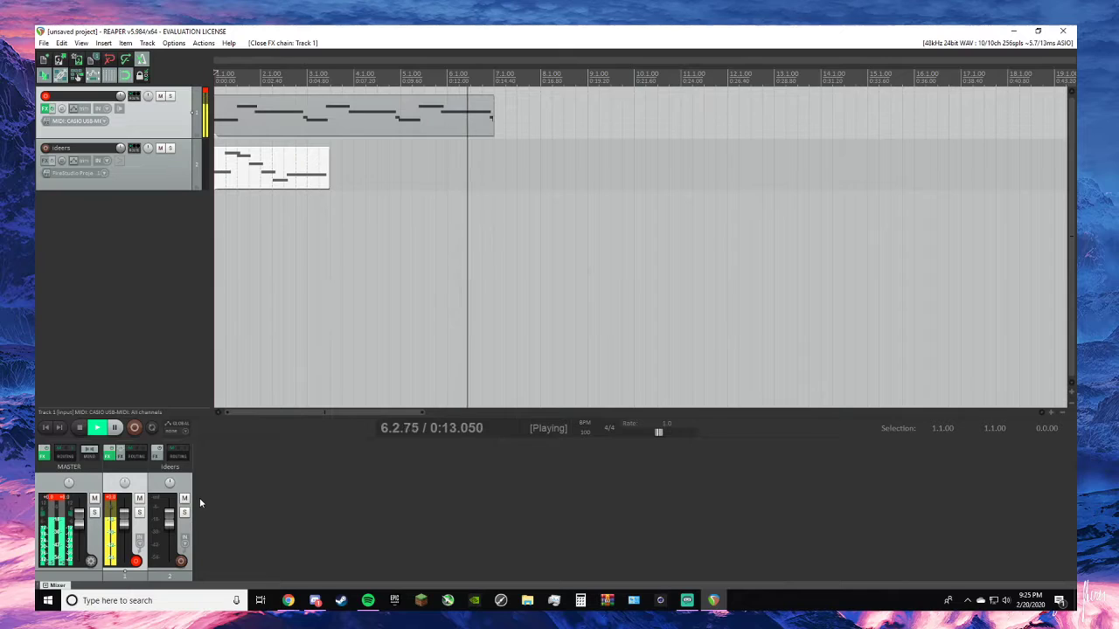
key("space")
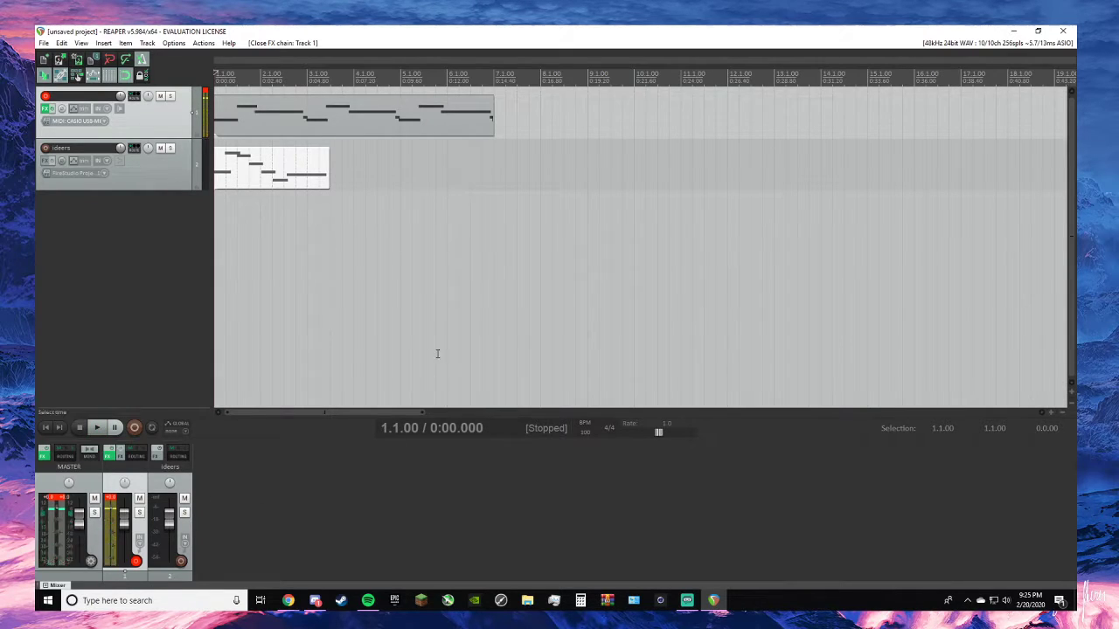
mouse_move(370, 120)
left_mouse_down()
mouse_move(381, 112)
mouse_move(367, 123)
left_mouse_up()
key("space")
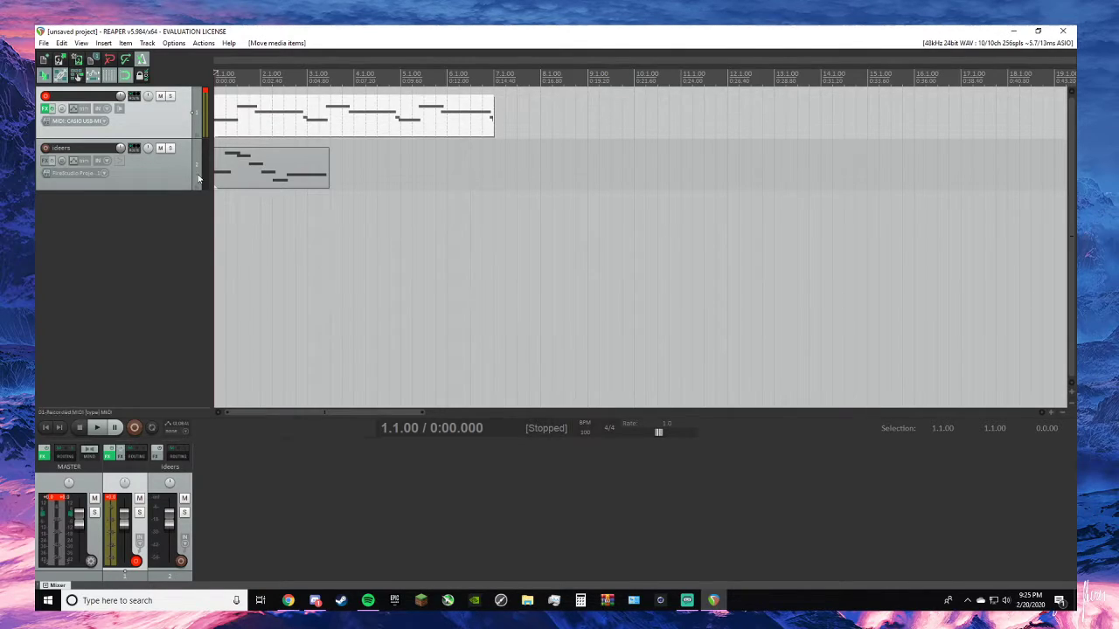
- Switch to Chrome, search for "autumn leaves" in a new tab and browse the image results
left_click(298, 601)
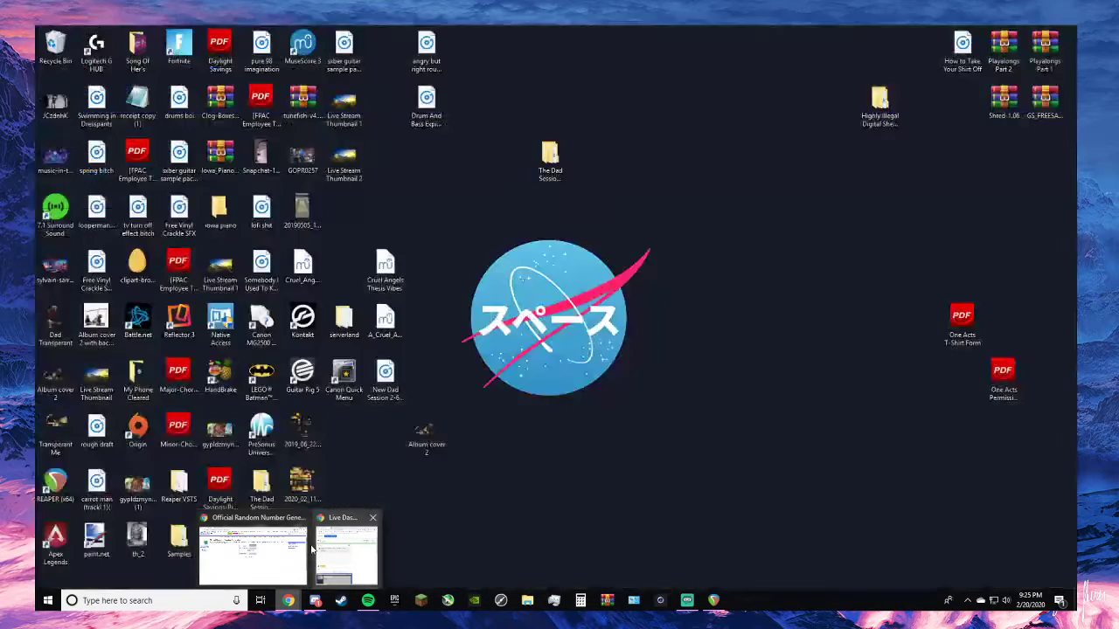
left_click(295, 544)
left_click(181, 34)
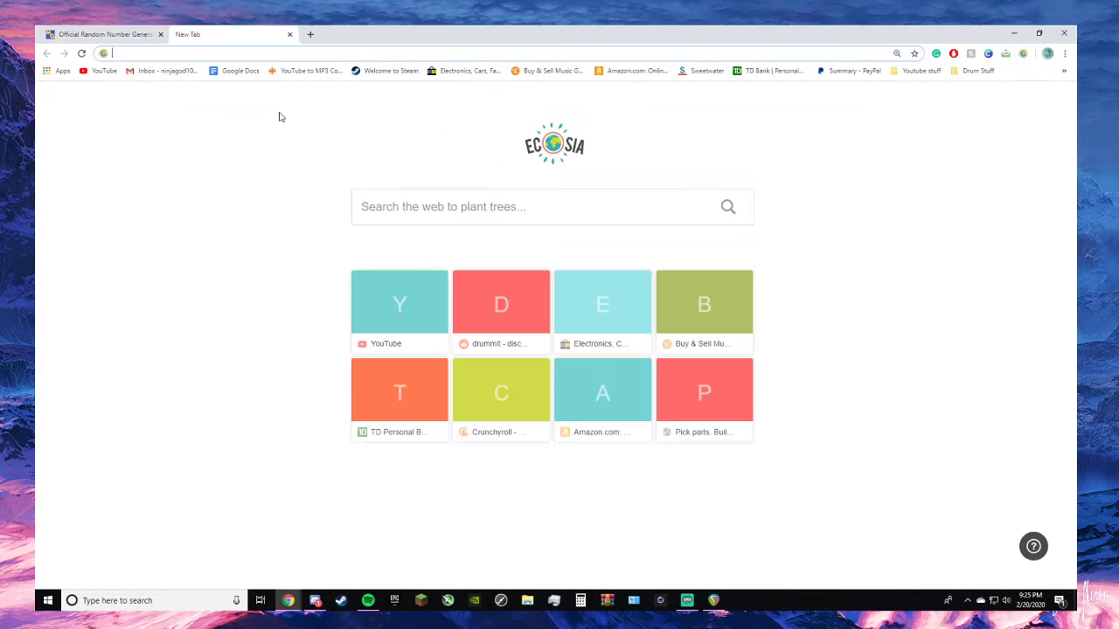
type("autum")
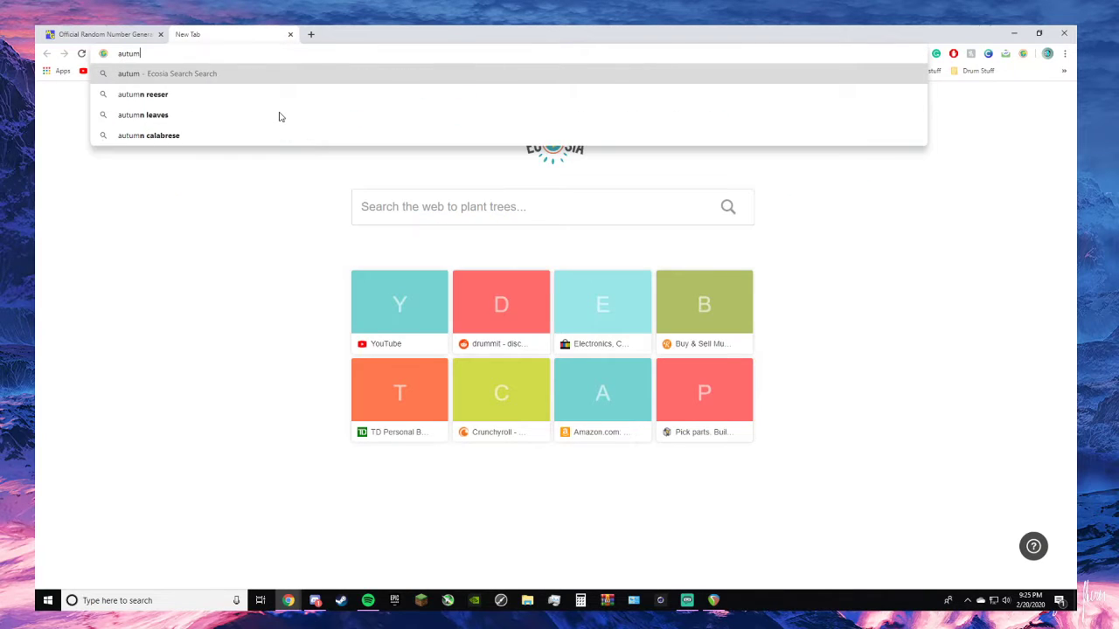
type("n leaves")
key("Return")
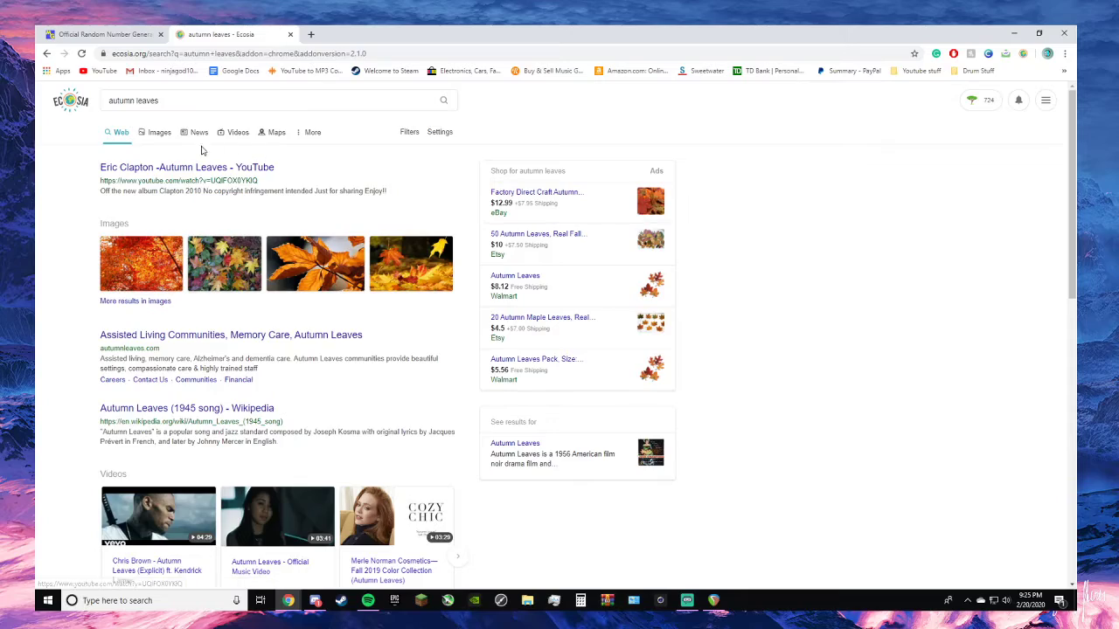
left_click(385, 270)
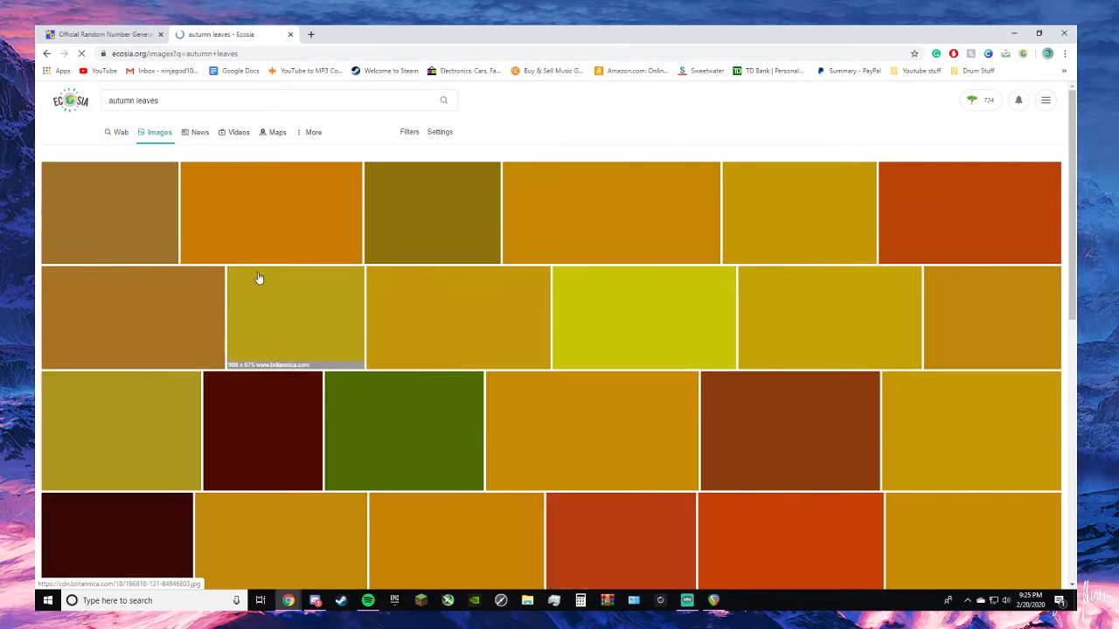
scroll(461, 349, "down", 7)
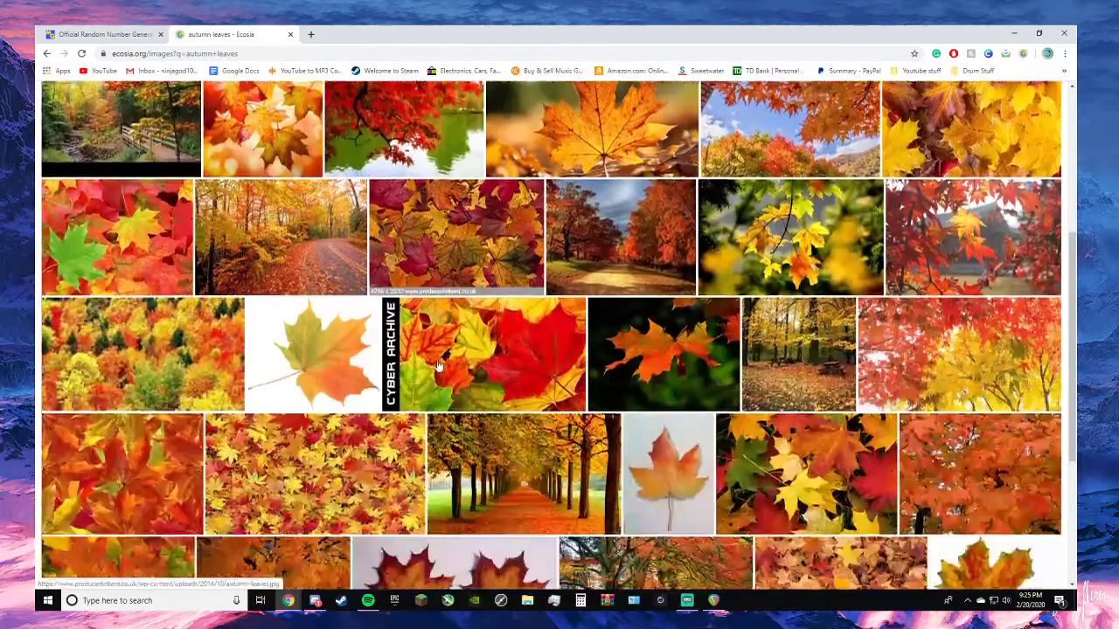
scroll(434, 365, "up", 7)
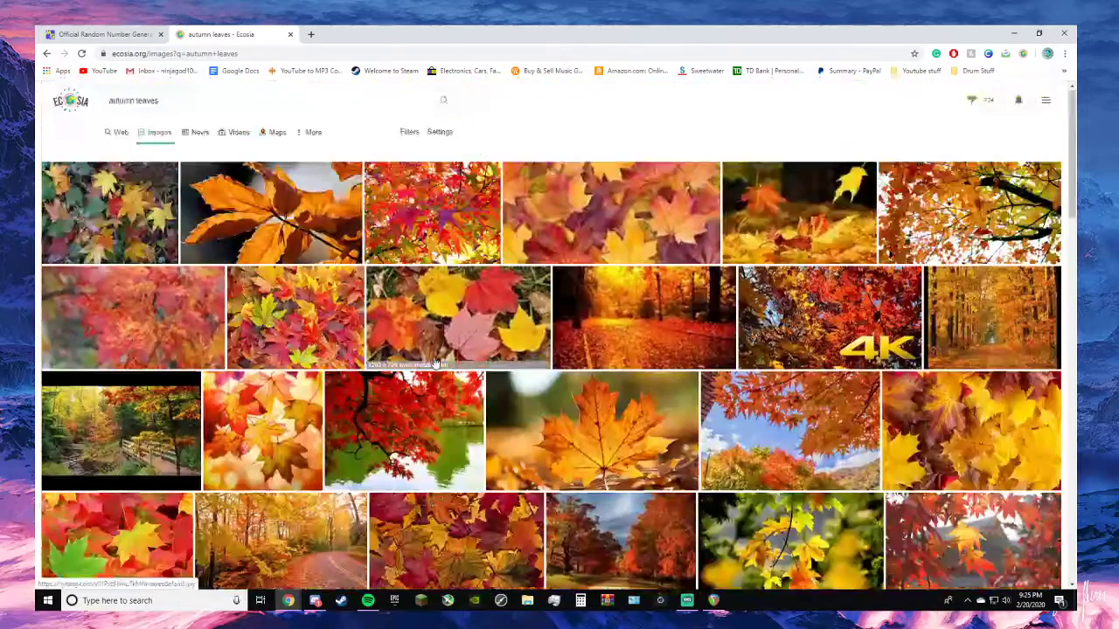
- Search images for "autumn leaves lead sheet" and preview the G minor play-along version with the Bb part
left_click(200, 105)
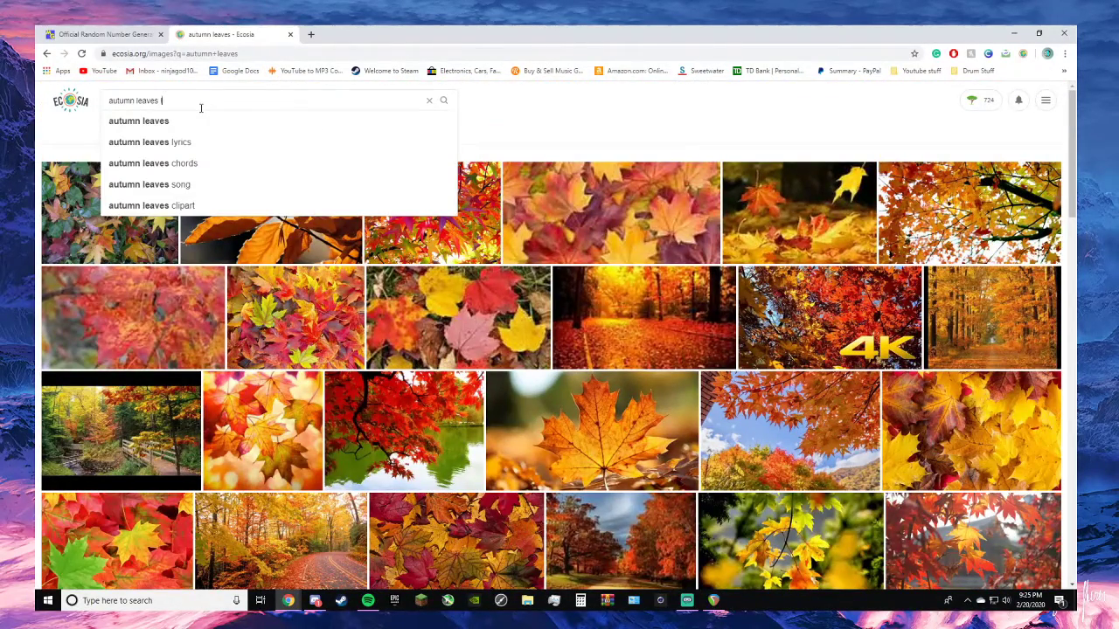
type("lead sheet")
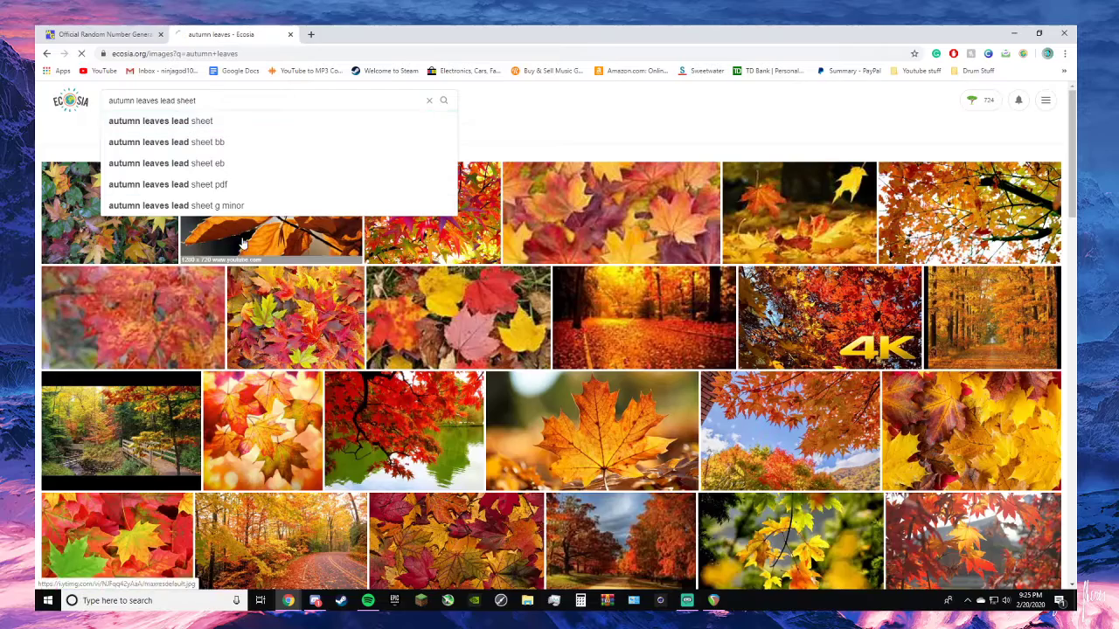
key("Return")
left_click(119, 230)
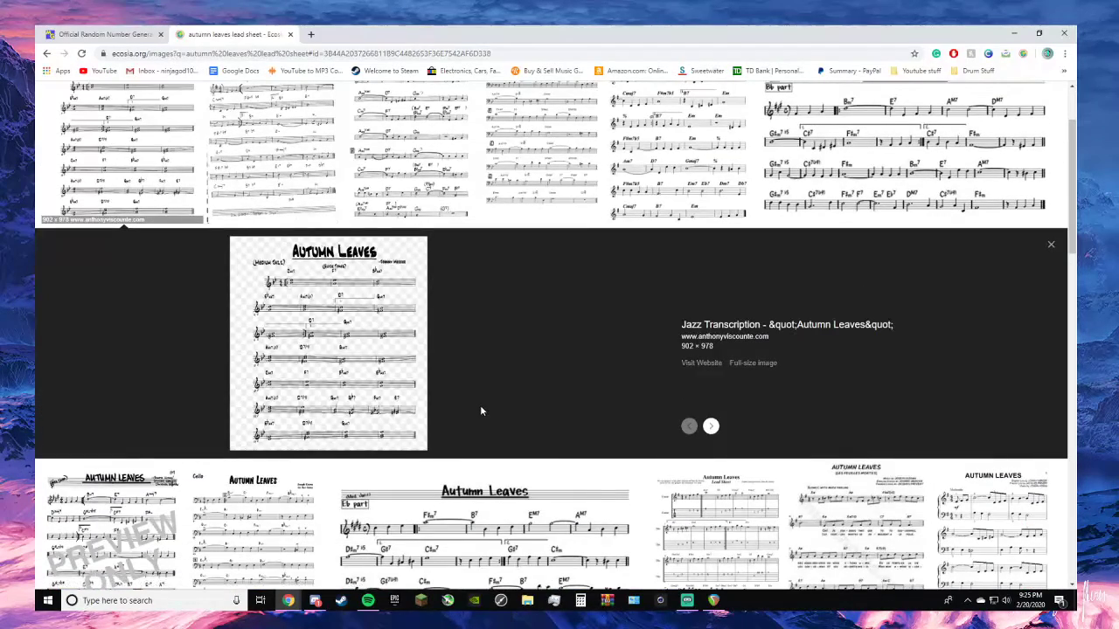
scroll(367, 310, "up", 2)
scroll(367, 310, "down", 3)
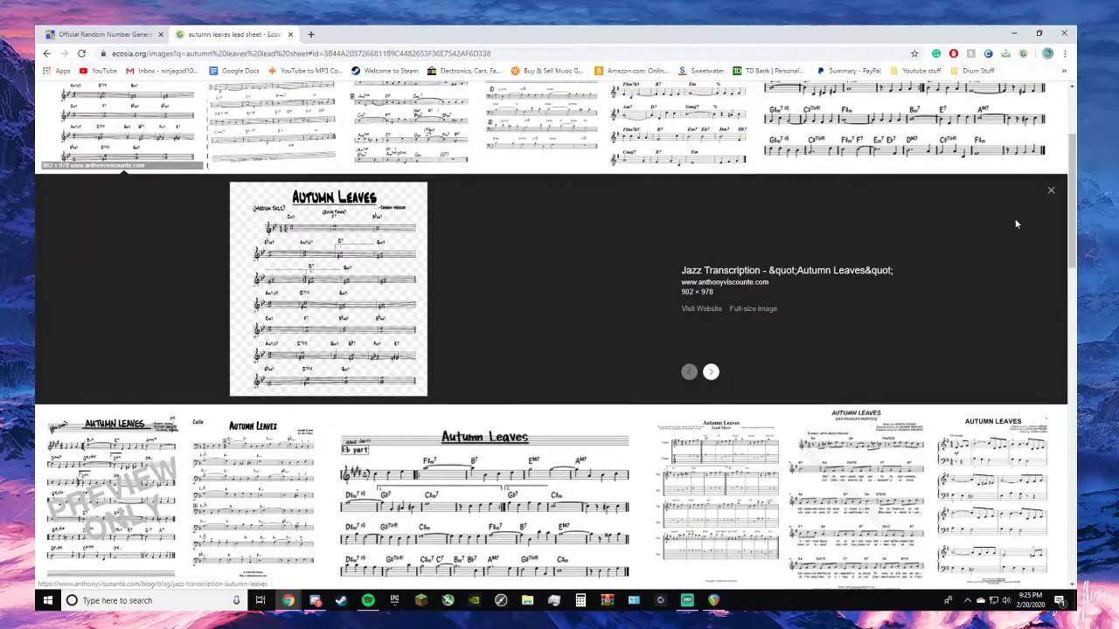
left_click(1052, 191)
scroll(806, 211, "up", 3)
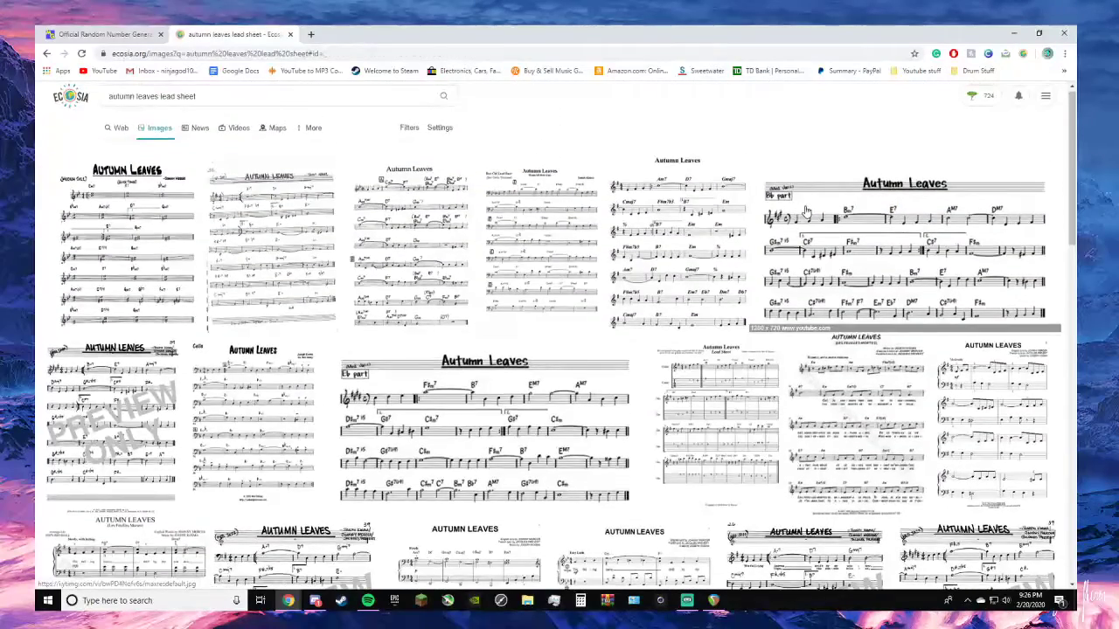
left_click(806, 211)
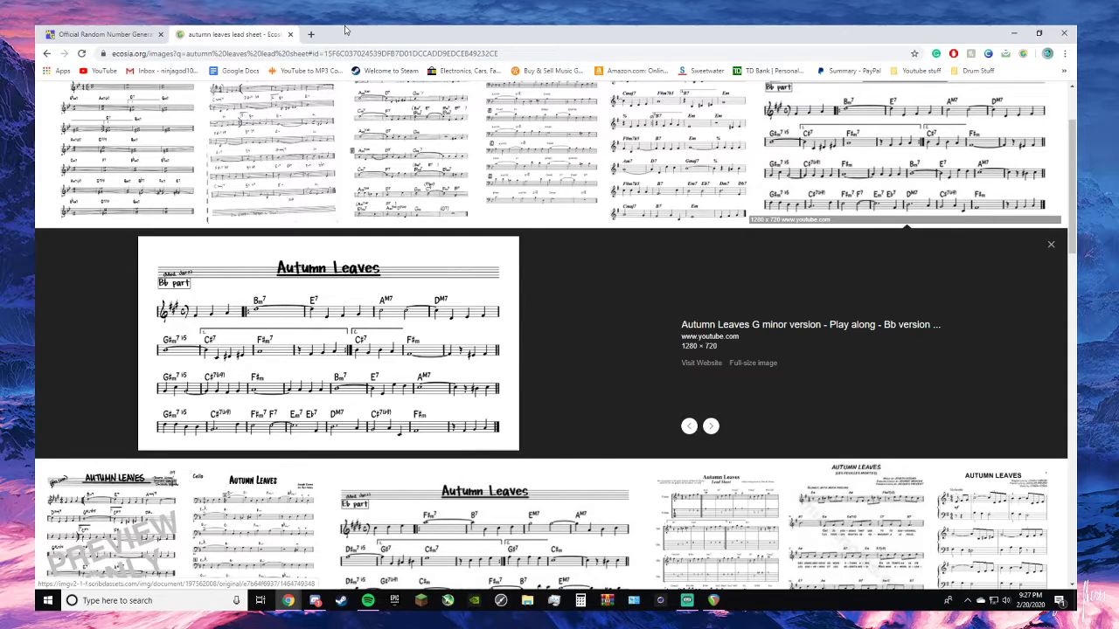
- Close the random number generator tab, return to REAPER and deselect track 1
left_click(161, 35)
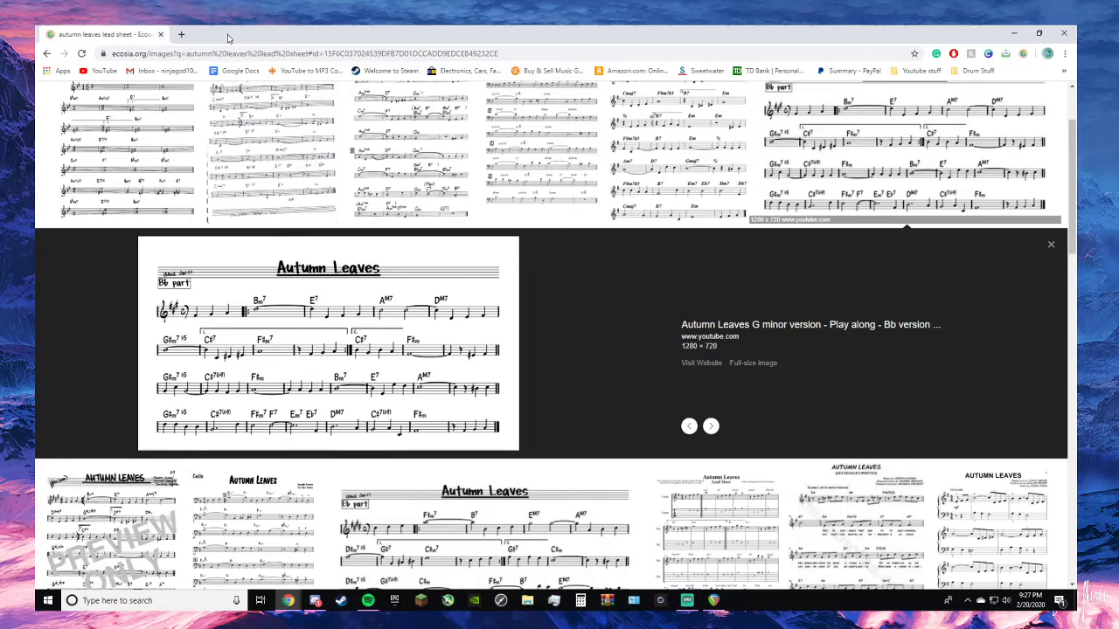
left_click(1014, 33)
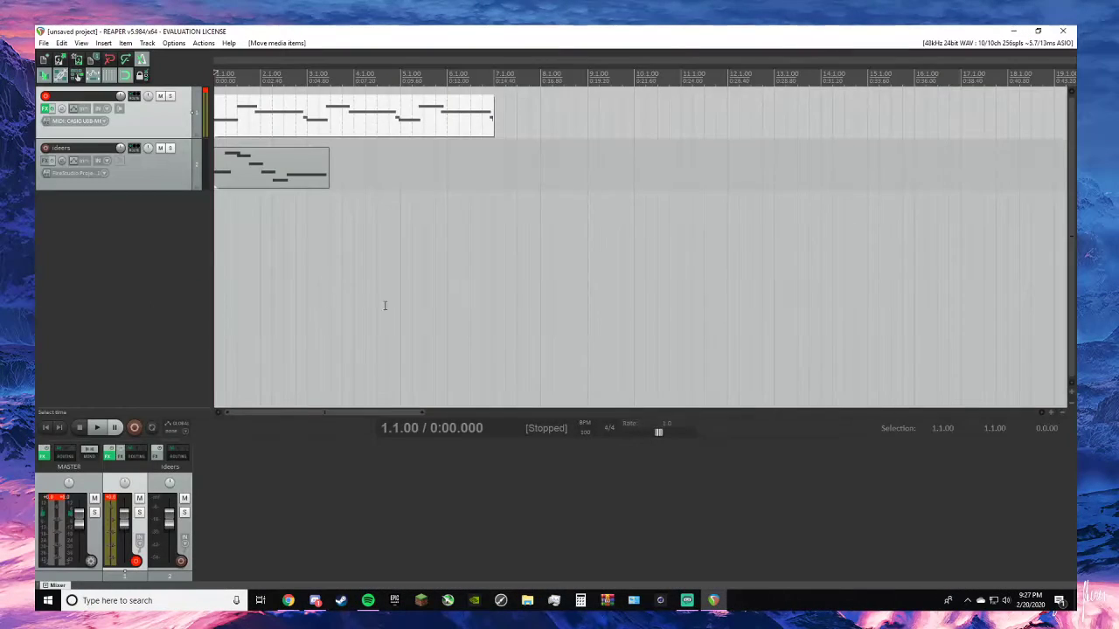
left_click(109, 219)
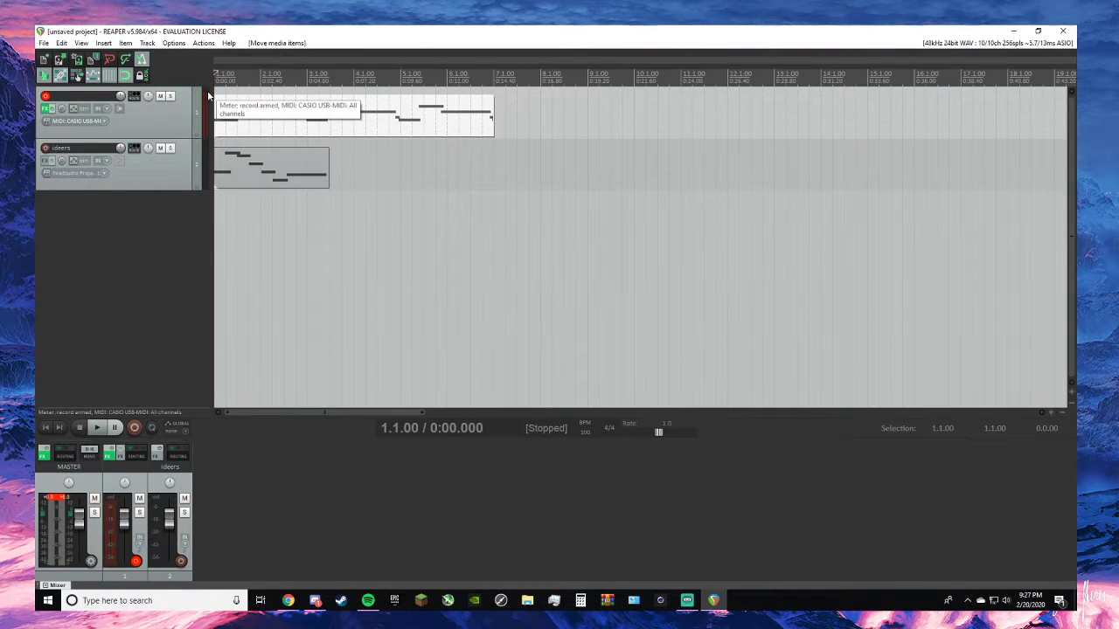
- Lower track 1's volume to about -8.5 dB while checking the level with short playbacks
key("space")
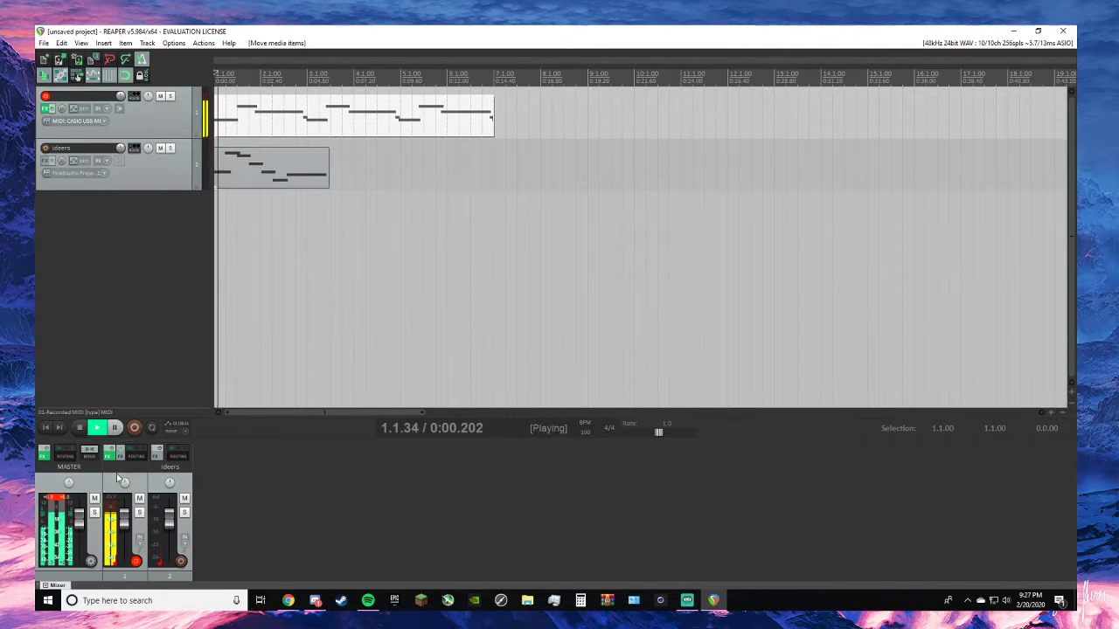
key("space")
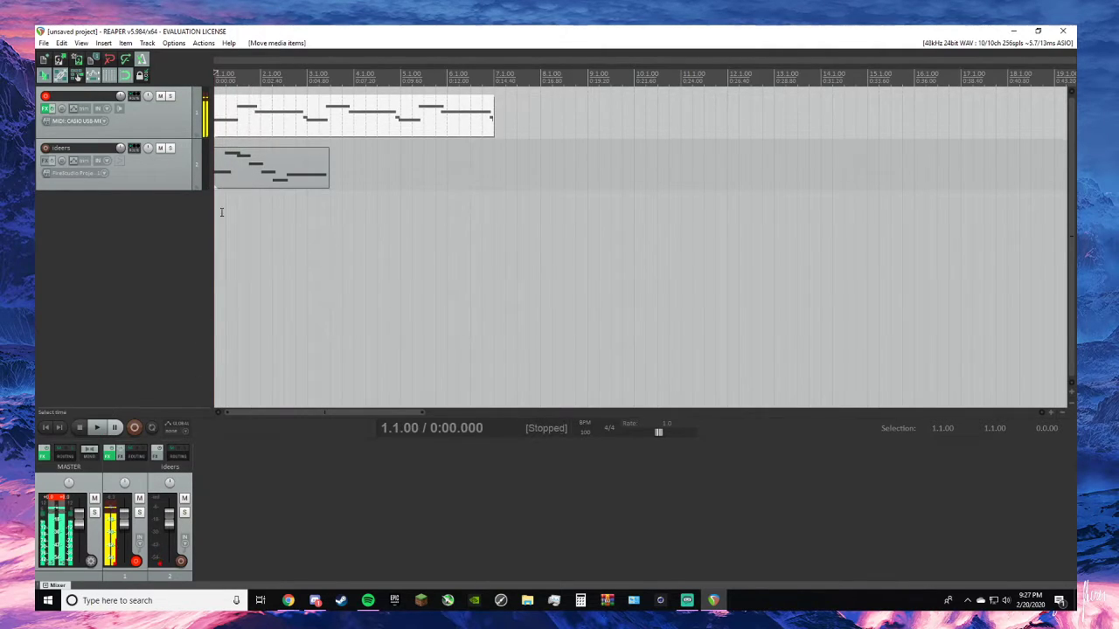
key("space")
left_click_drag(123, 527, 125, 536)
key("space")
key("space")
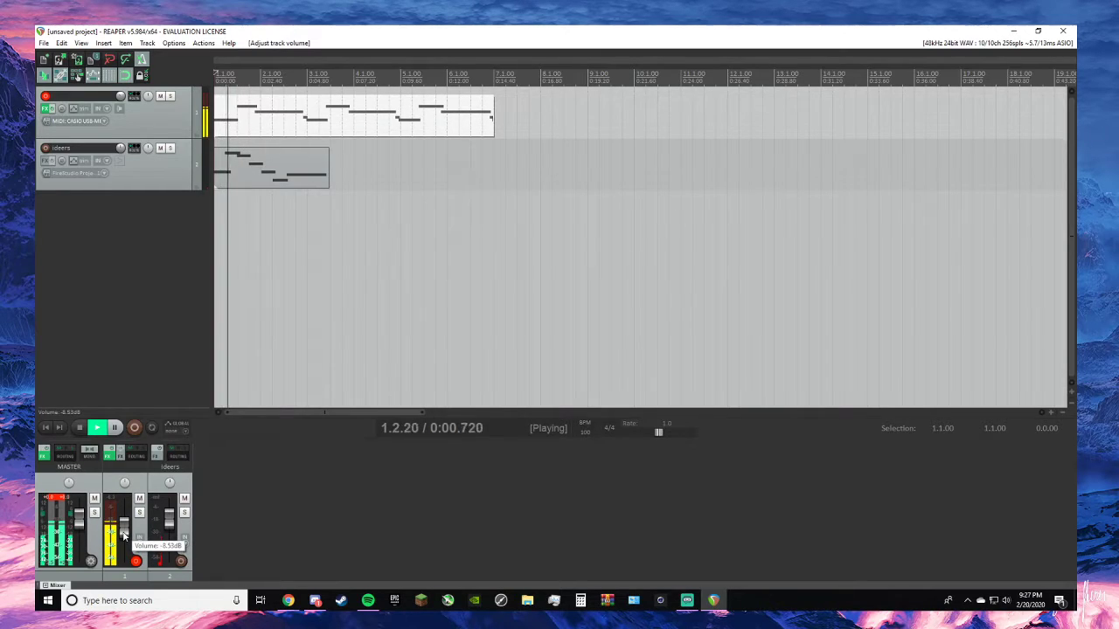
key("space")
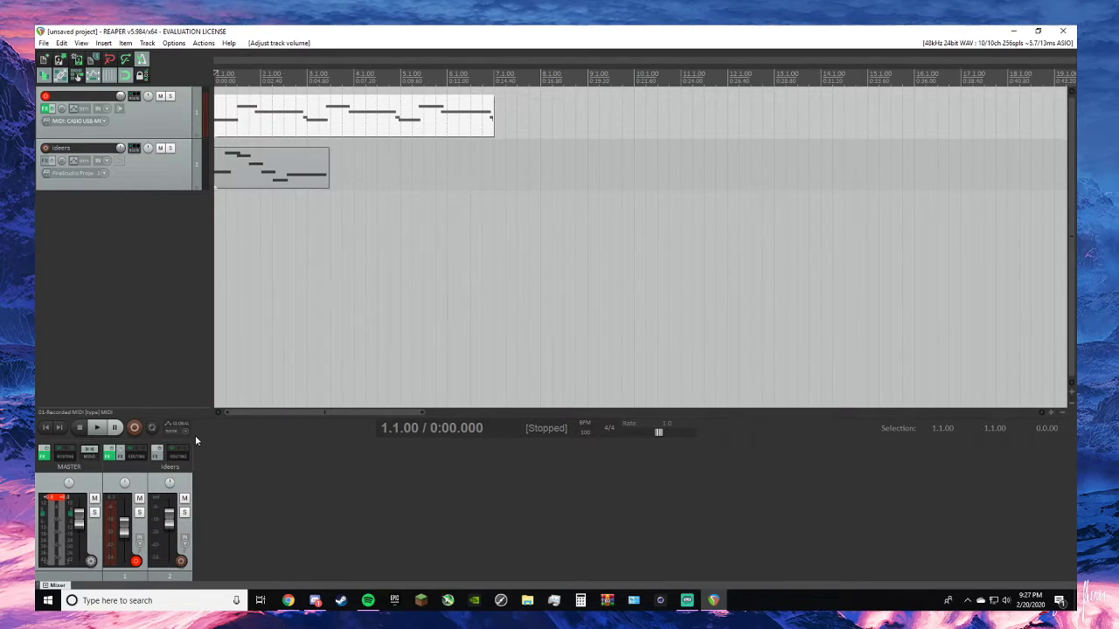
- Insert a new track above "ideers" and set its input to CASIO USB-MIDI
left_click(147, 43)
left_click(177, 58)
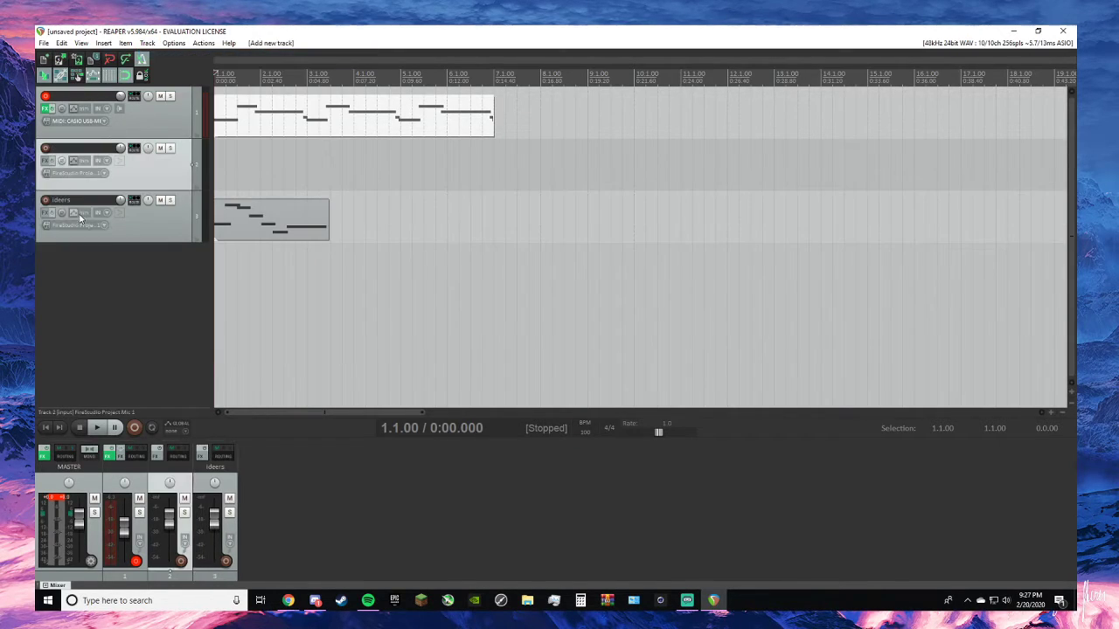
left_click(104, 174)
mouse_move(142, 181)
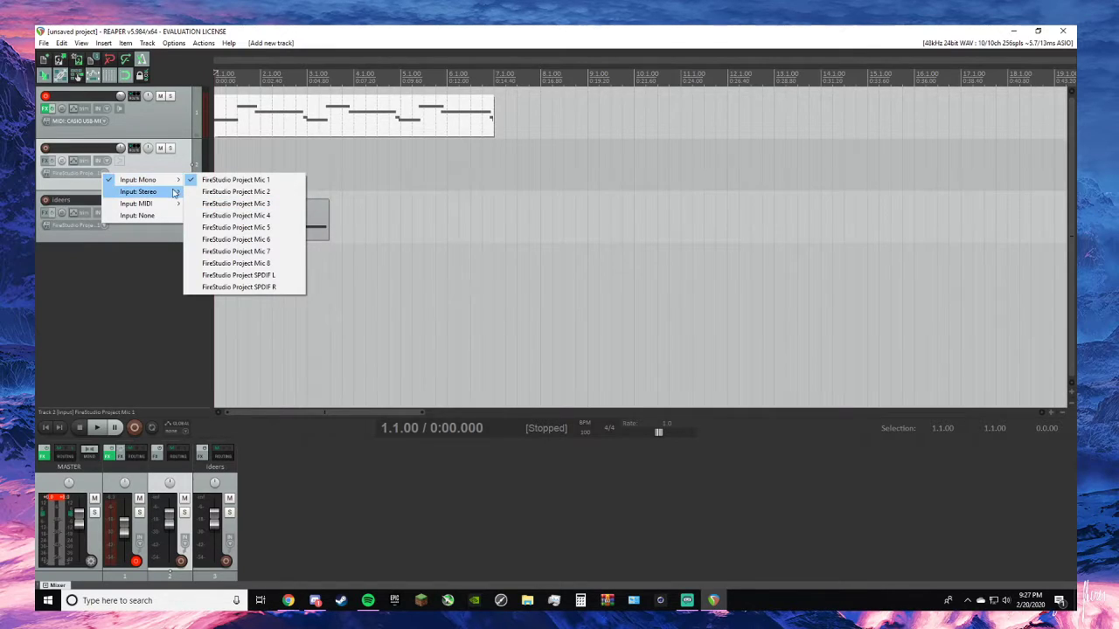
mouse_move(171, 205)
mouse_move(205, 205)
left_click(317, 205)
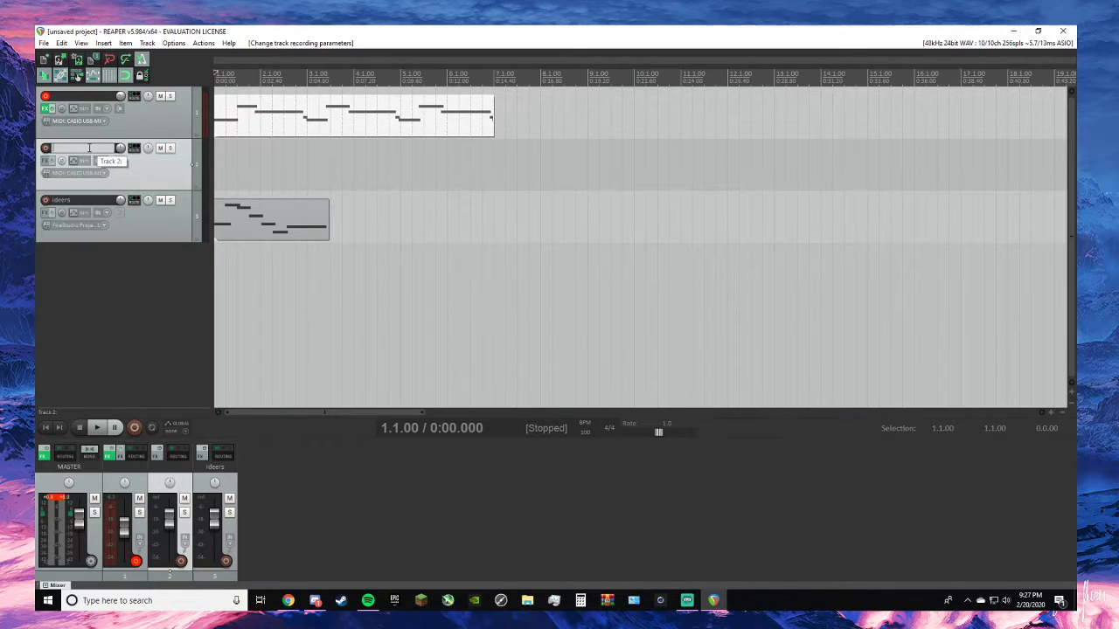
- Name track 1 "Sax"
left_click(76, 107)
left_click(80, 97)
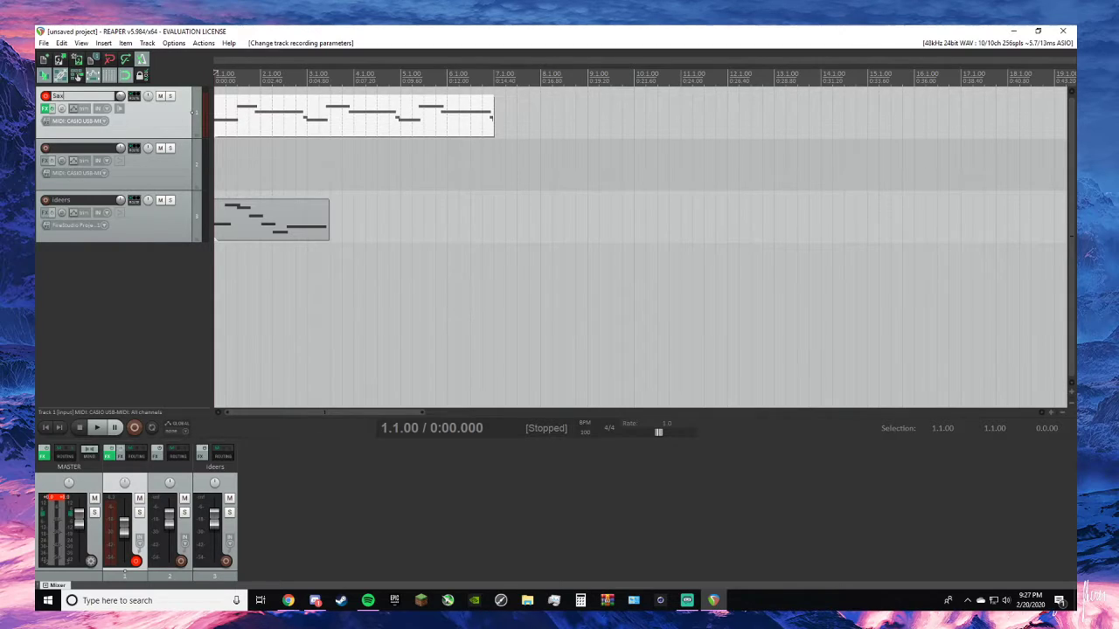
key("Return")
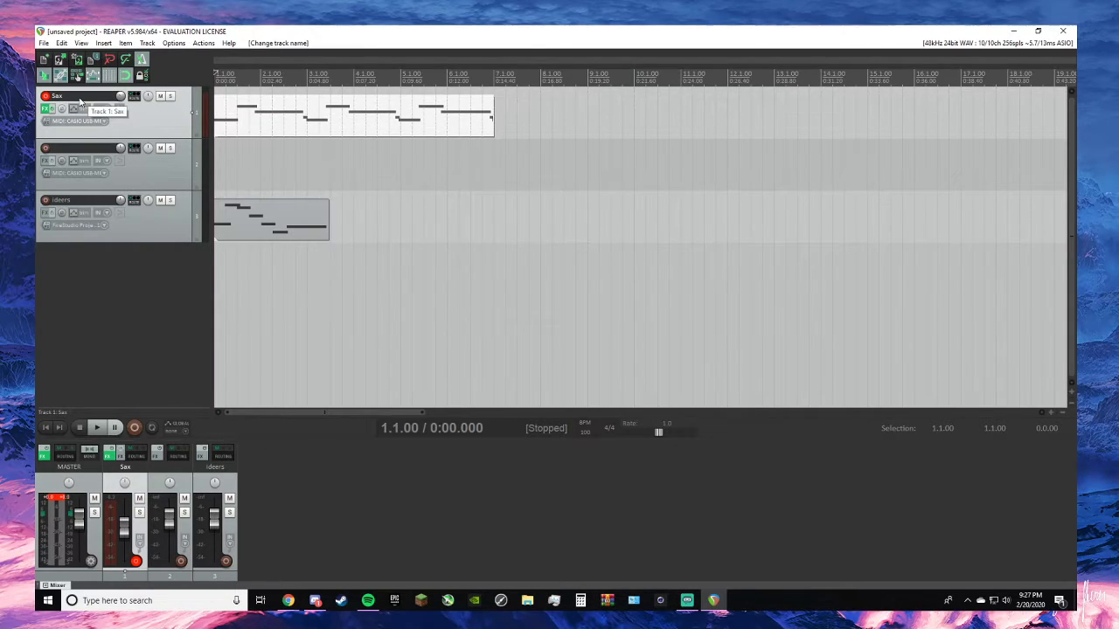
- Name track 2 "Piano" and arm it for recording
left_click(74, 155)
left_click(45, 148)
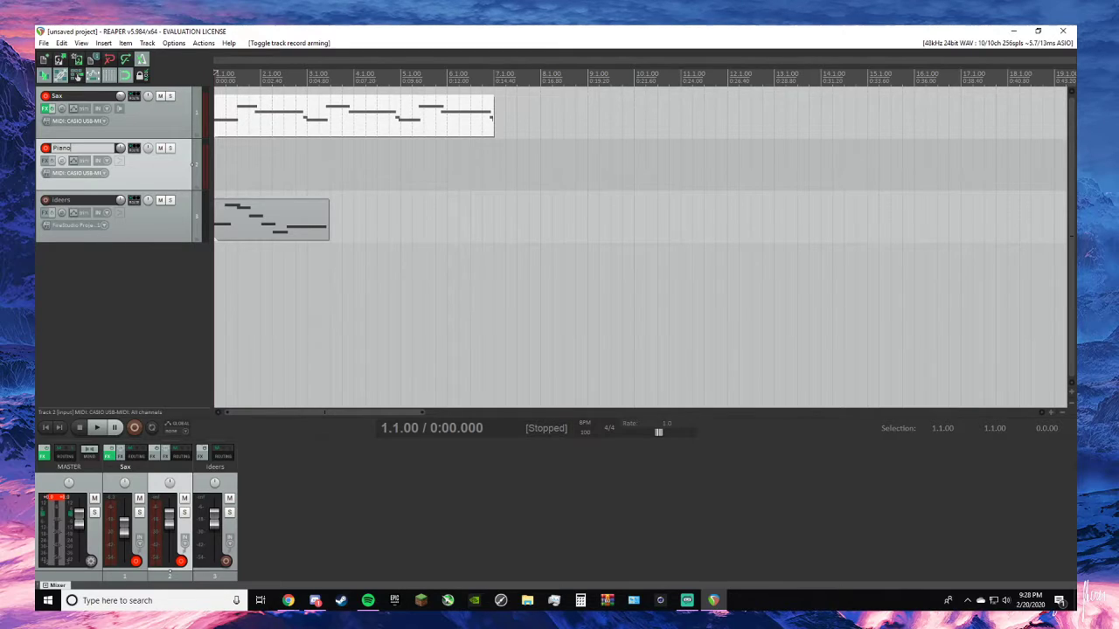
key("Return")
left_click(122, 174)
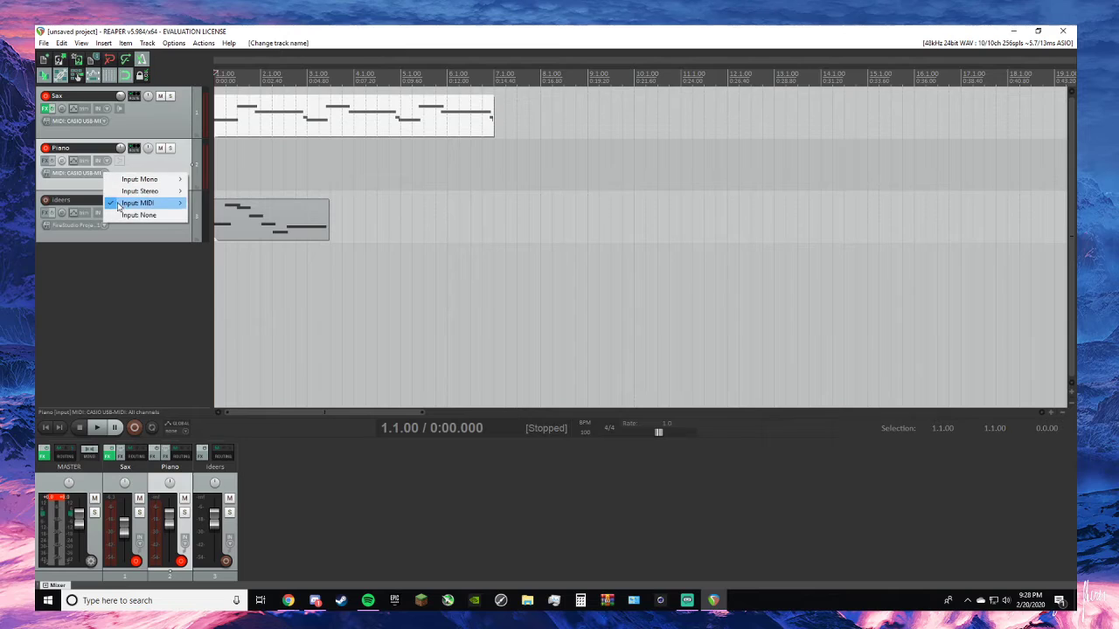
mouse_move(157, 203)
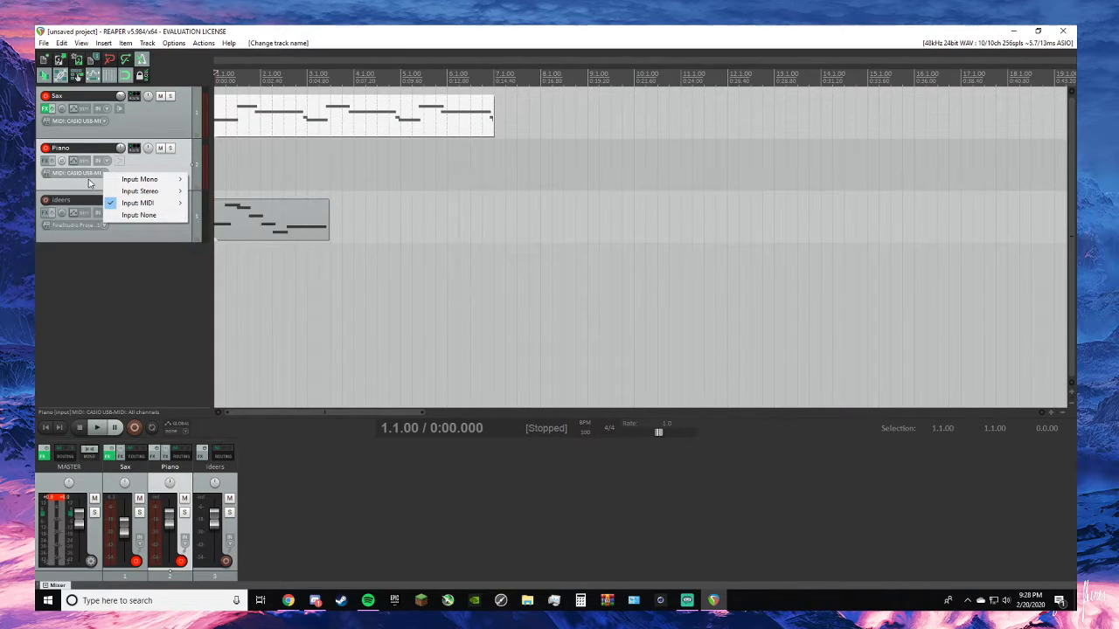
- Load the Keyzone Classic instrument on the Piano track and move its FX window off the track controls
left_click(48, 163)
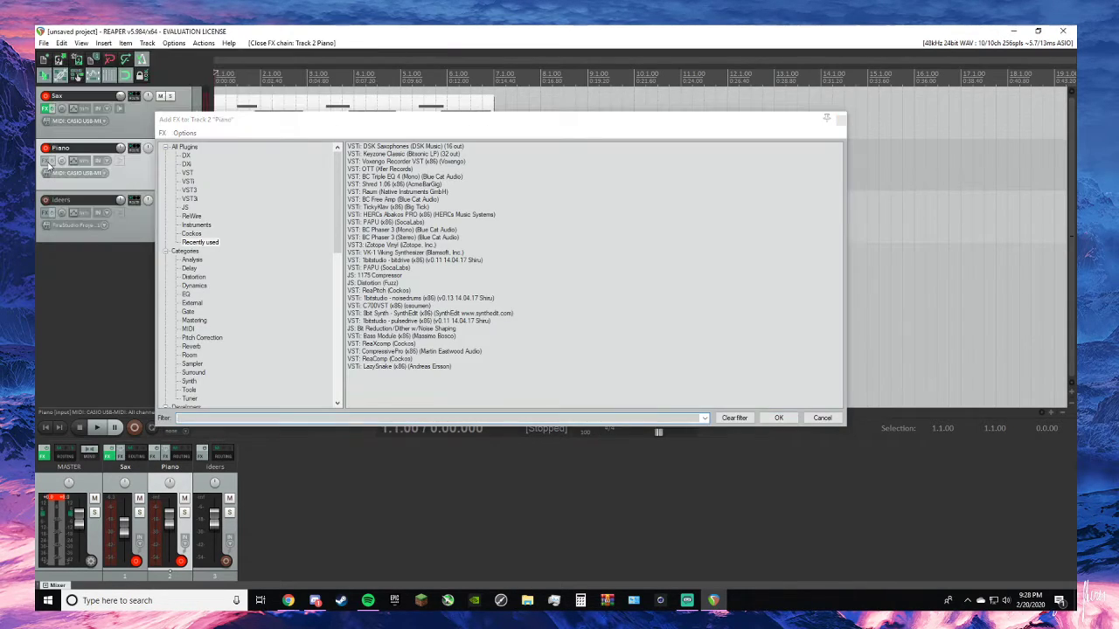
left_click(391, 152)
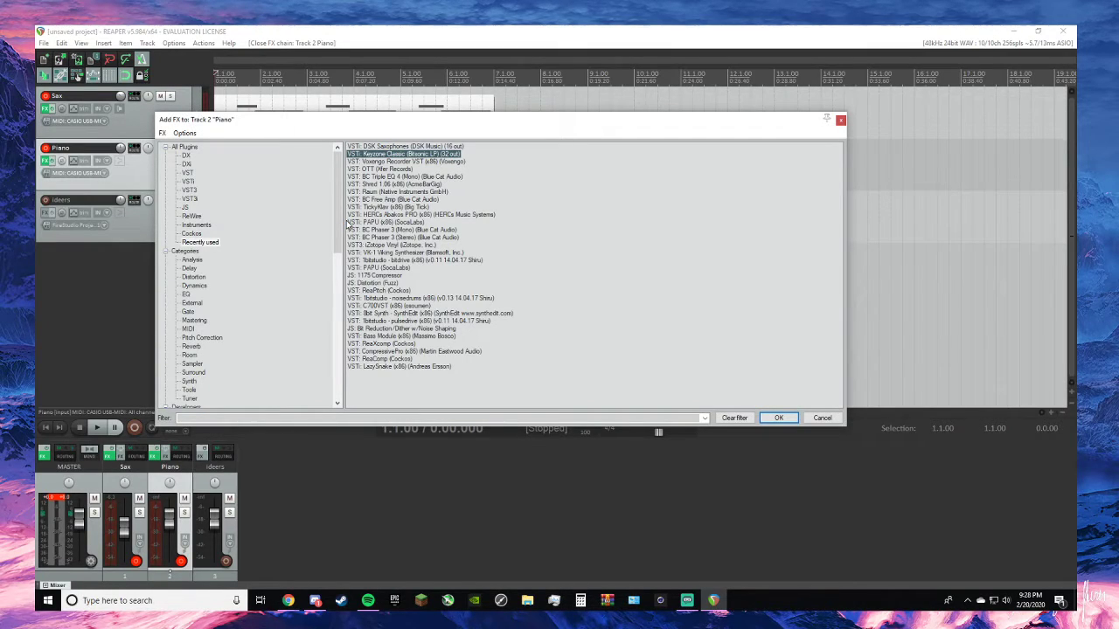
key("Return")
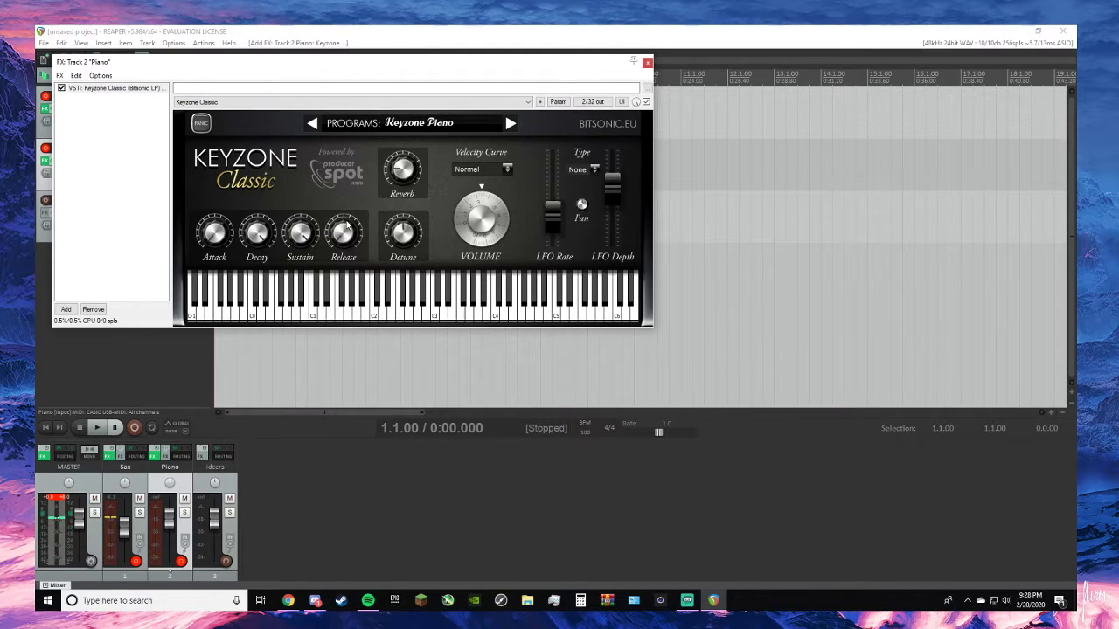
left_click_drag(376, 66, 830, 155)
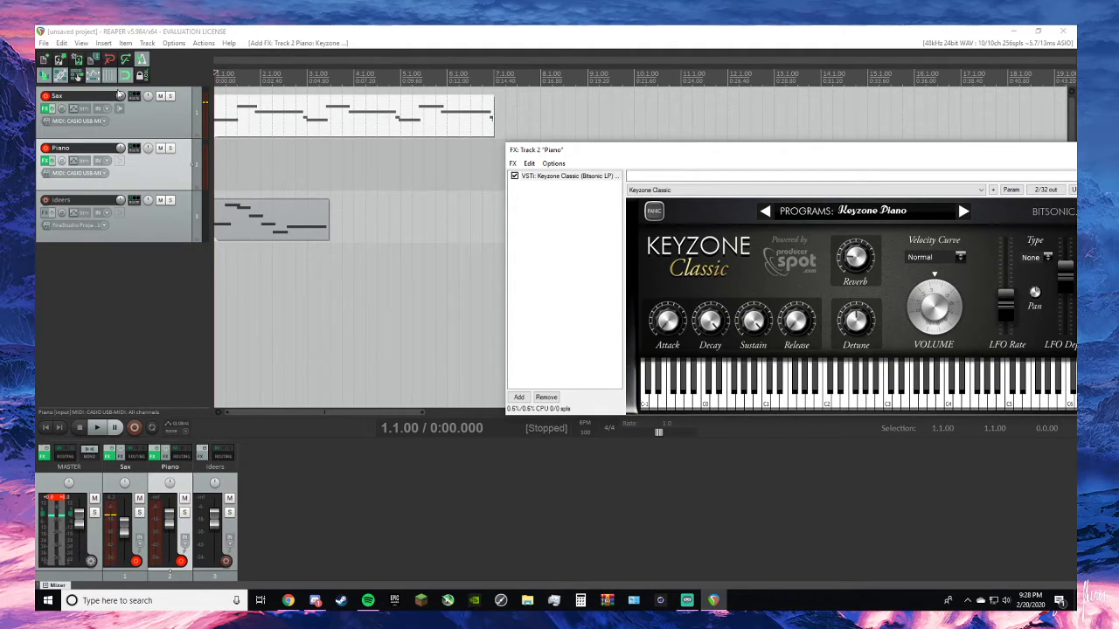
right_click(198, 177)
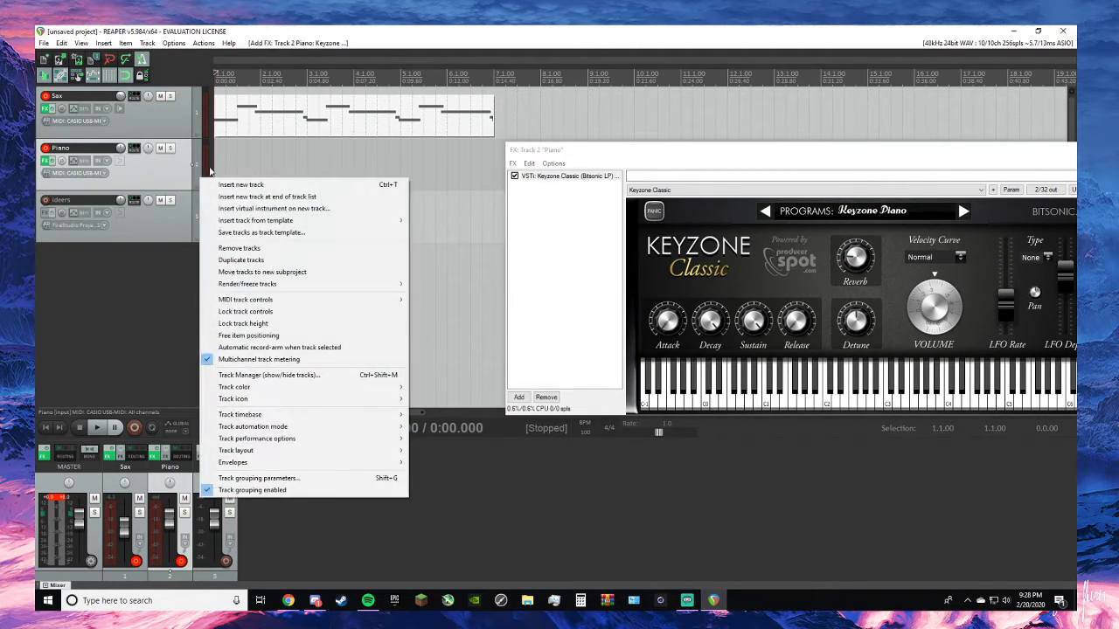
left_click(207, 169)
right_click(204, 188)
left_click(262, 205)
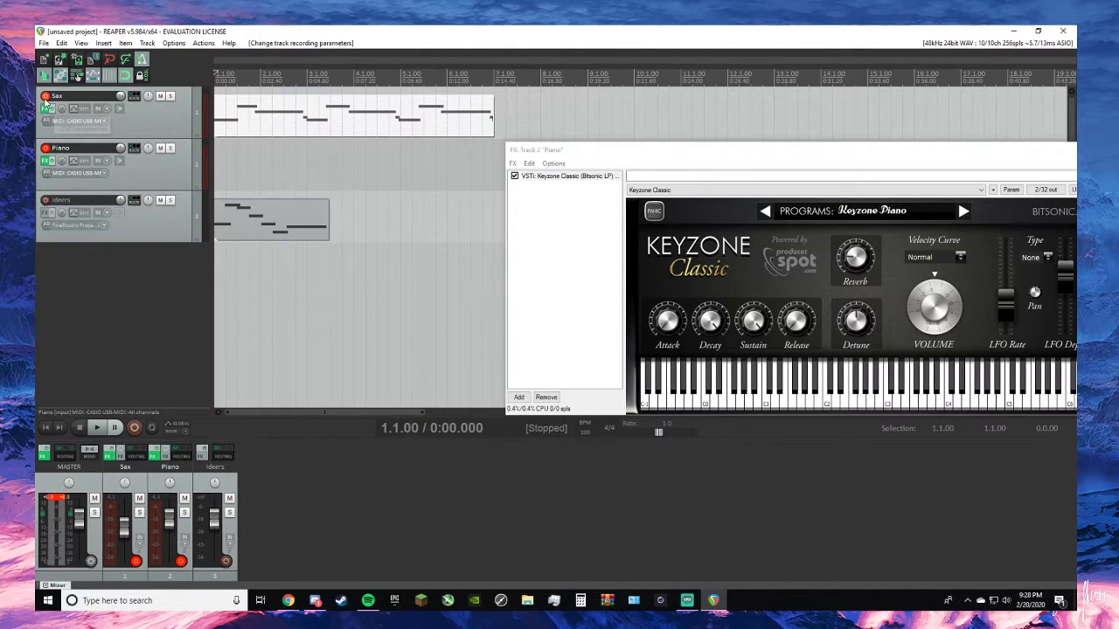
- Disarm the Sax track and move its MIDI item to start at bar 5, checking the placement with playback from bar 1
left_click(45, 97)
left_click_drag(294, 117, 492, 110)
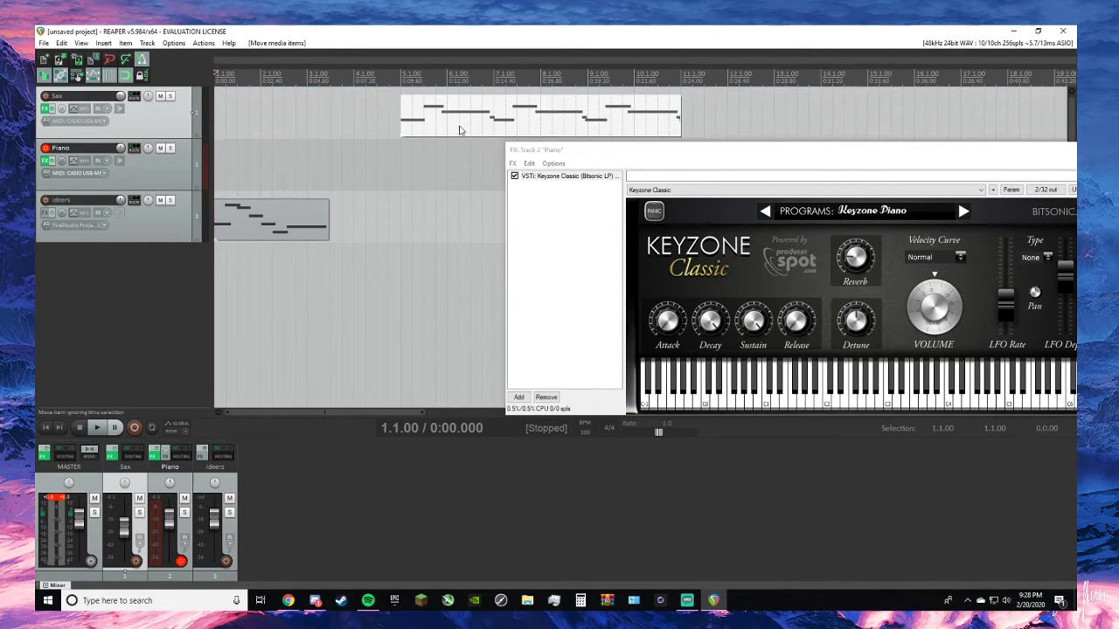
left_click_drag(851, 155, 885, 352)
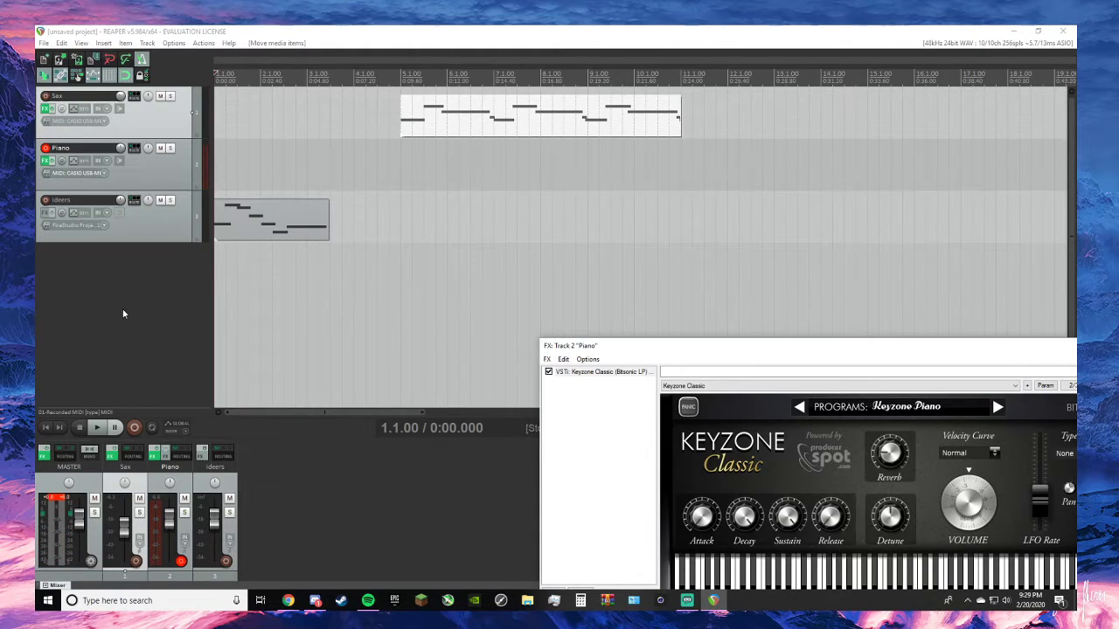
key("space")
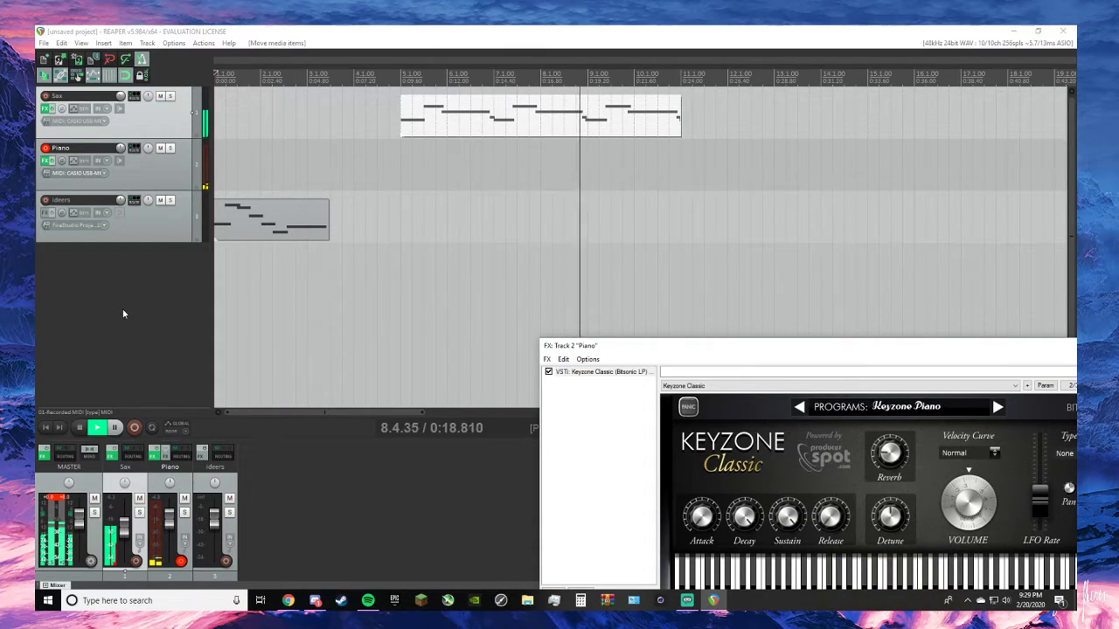
key("space")
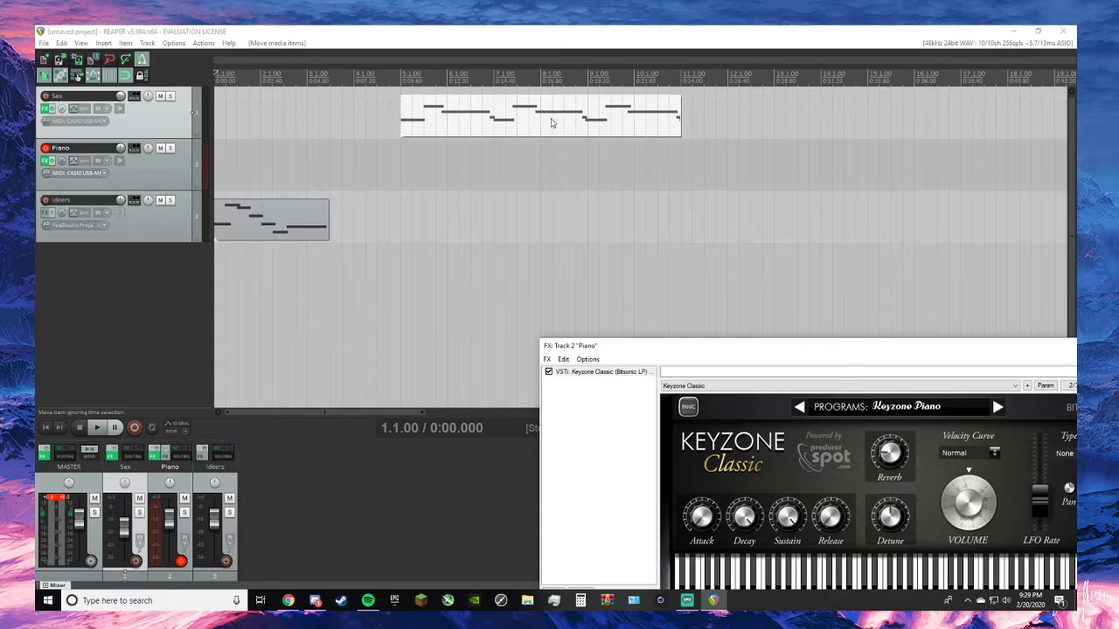
- Move the Sax MIDI item to start at bar 10 and select the Piano track for recording
left_click_drag(547, 120, 781, 121)
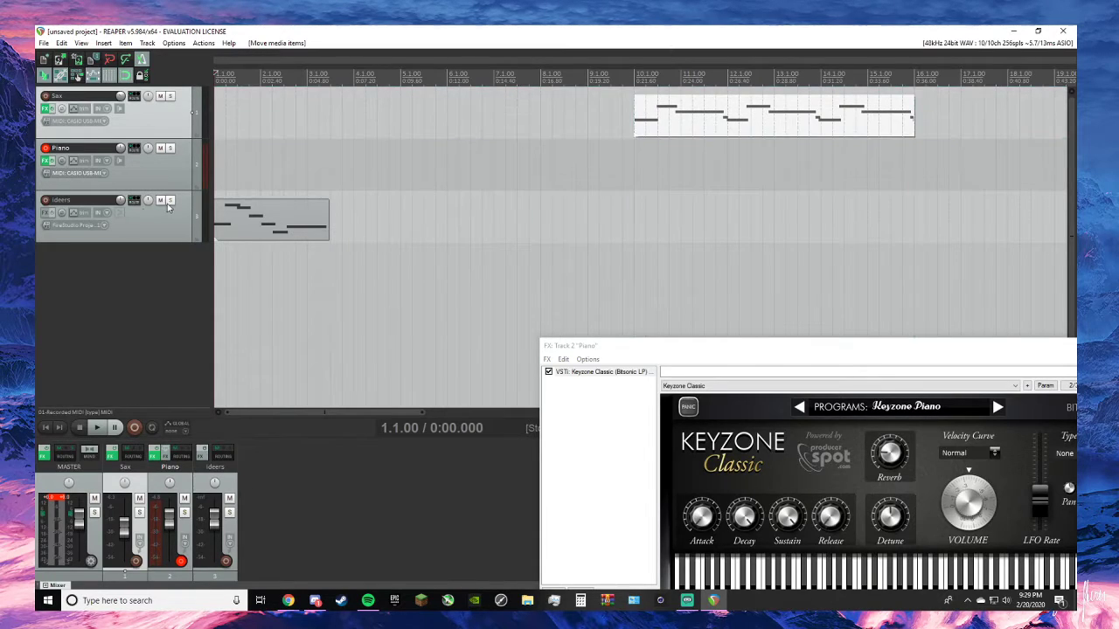
left_click(147, 182)
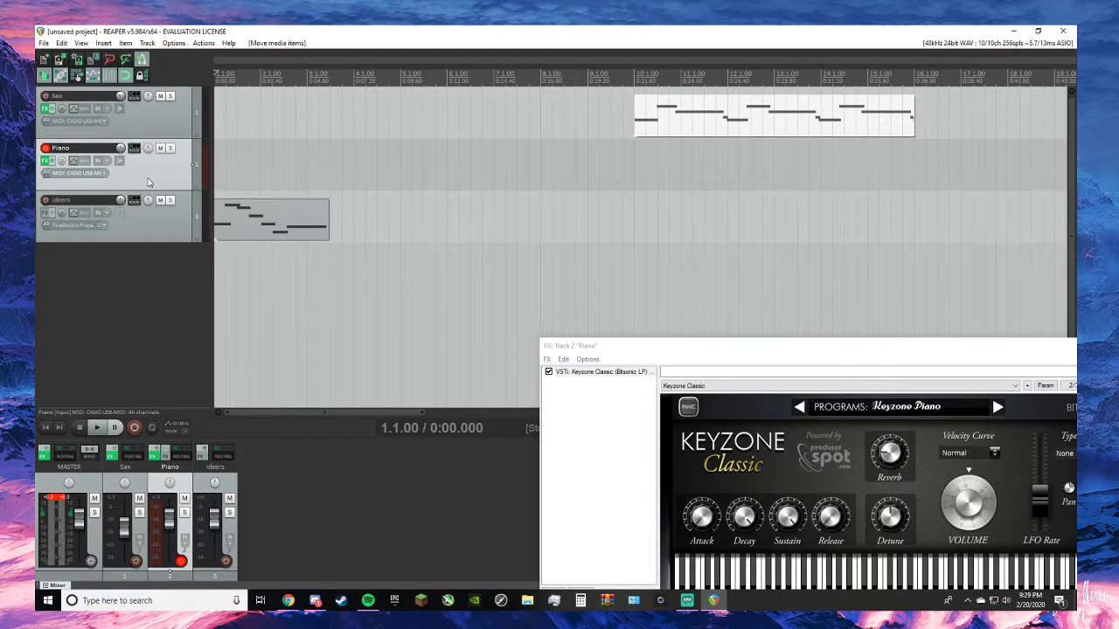
left_click_drag(674, 352, 579, 274)
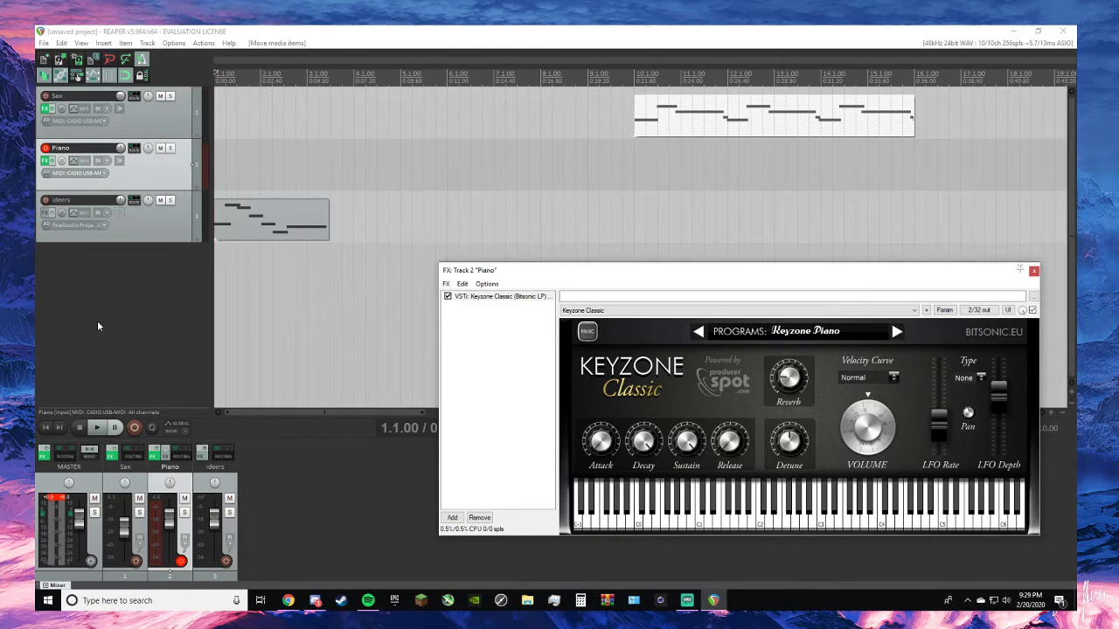
- Record a short MIDI take on the Piano track and delete the recorded file
left_click(136, 427)
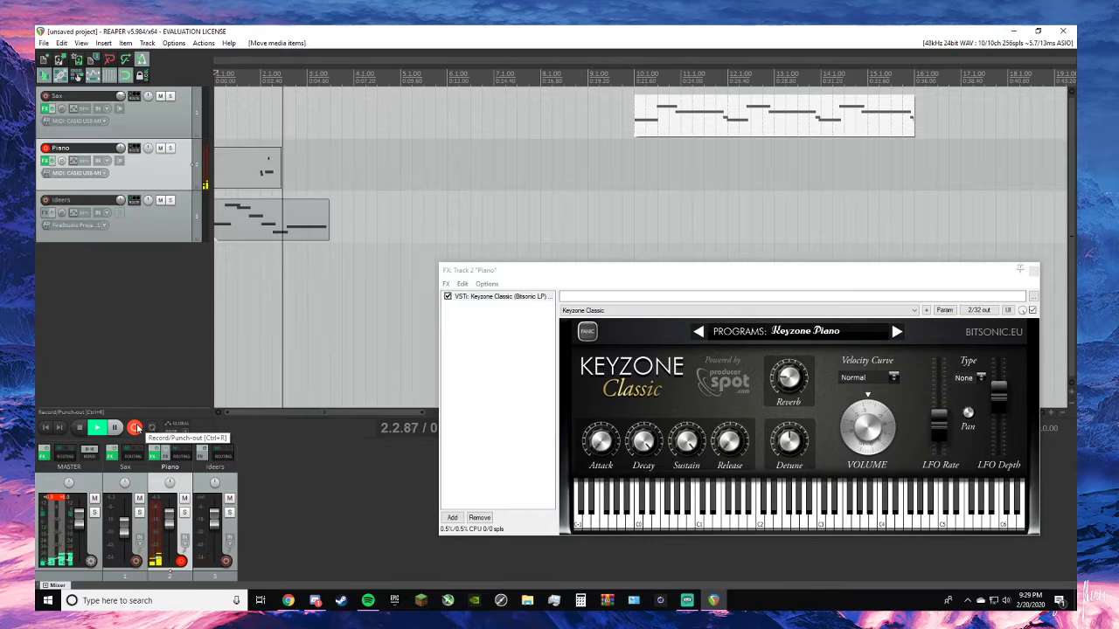
left_click(137, 428)
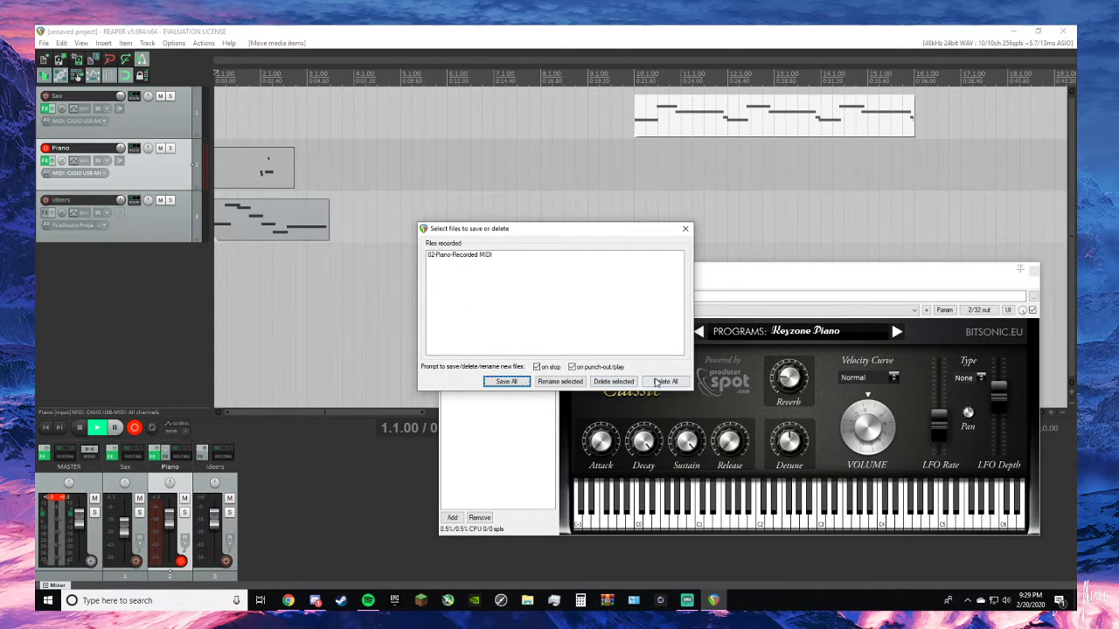
left_click(598, 382)
left_click(538, 343)
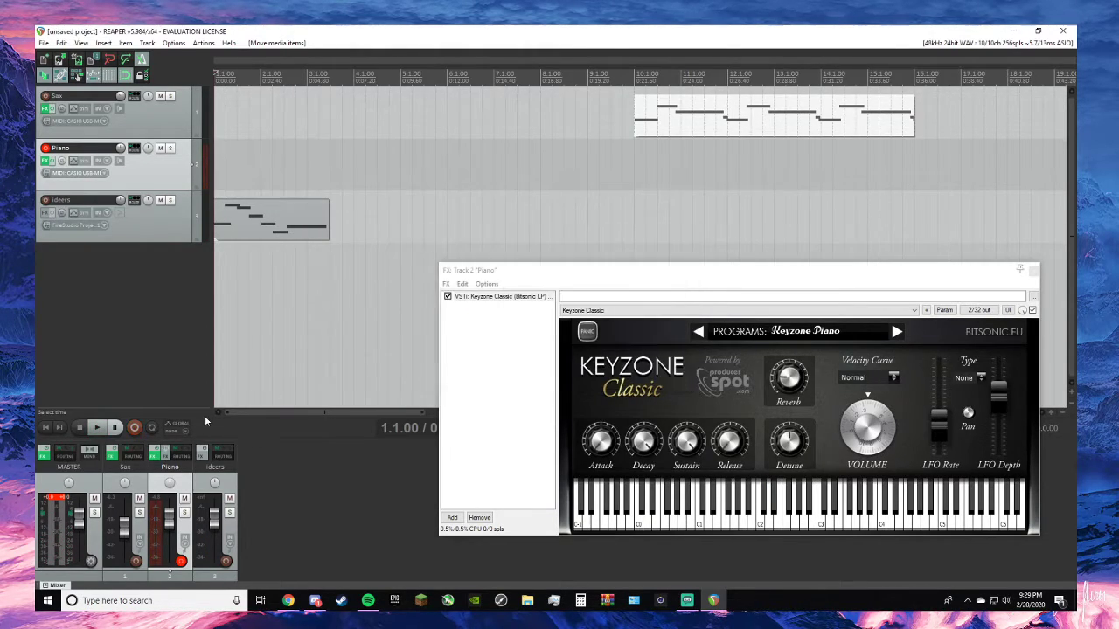
- Record a new MIDI take on the Piano track from bar 1, keep it, and trim its end to bar 10
left_click(135, 427)
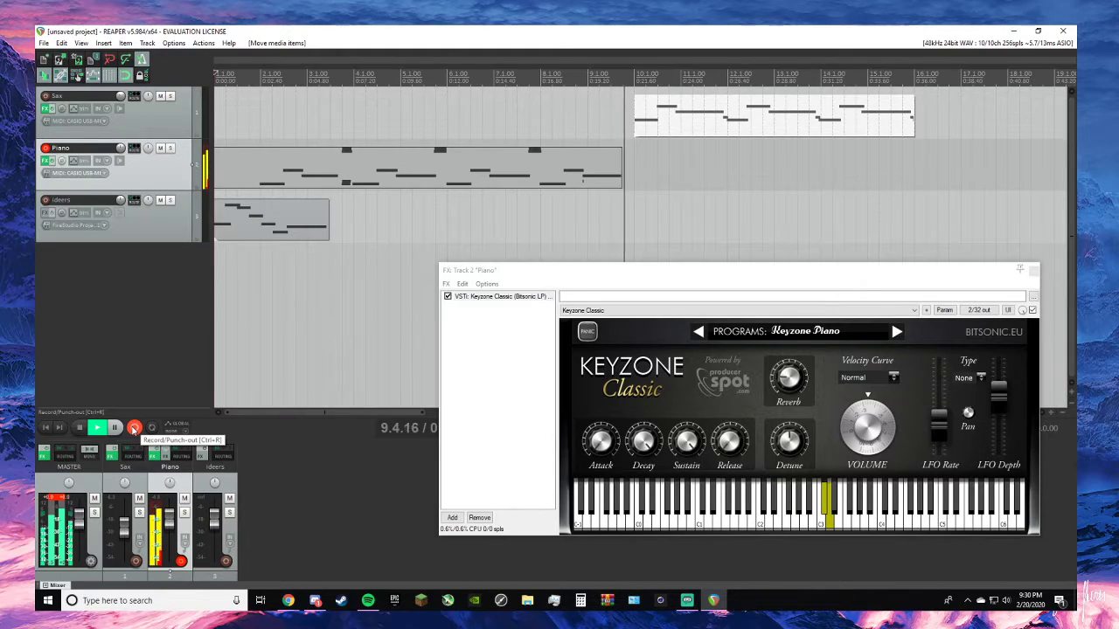
left_click(134, 428)
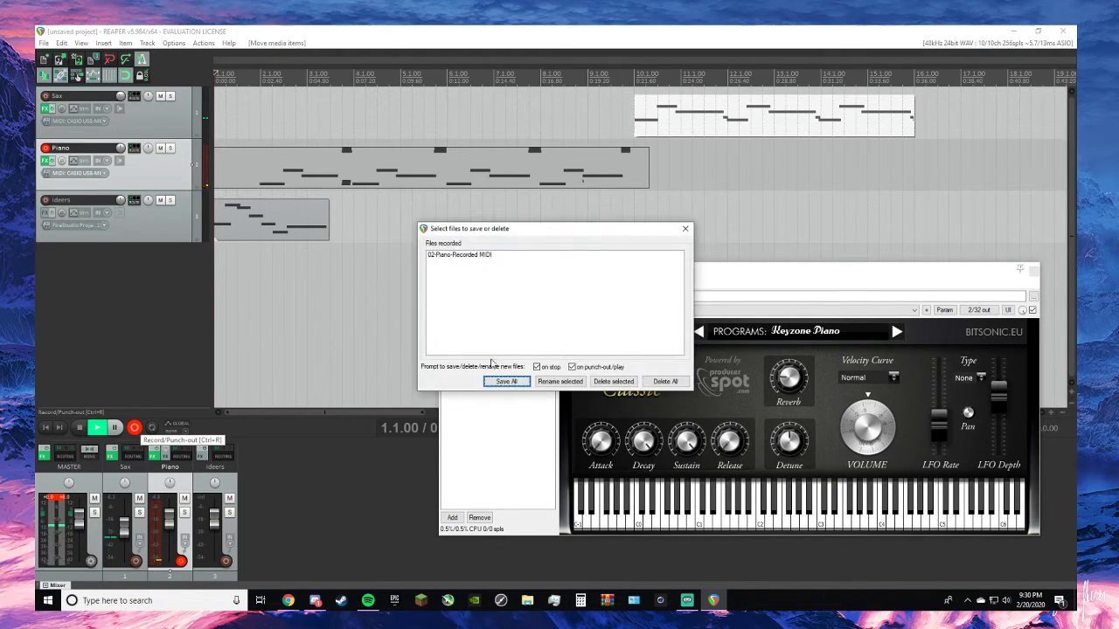
left_click(686, 229)
left_click_drag(648, 175, 636, 168)
- Align the Sax item with the Piano take, trying bar 5 with a short playback and settling on bar 6
left_click_drag(663, 113, 430, 115)
left_click(400, 73)
key("space")
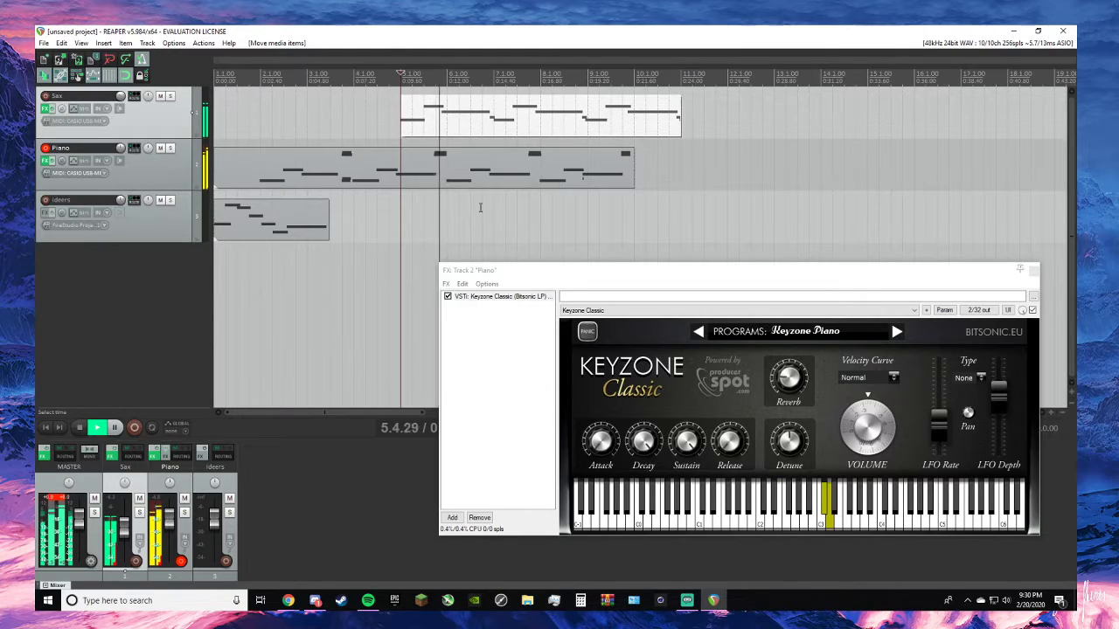
key("space")
left_click_drag(495, 119, 541, 120)
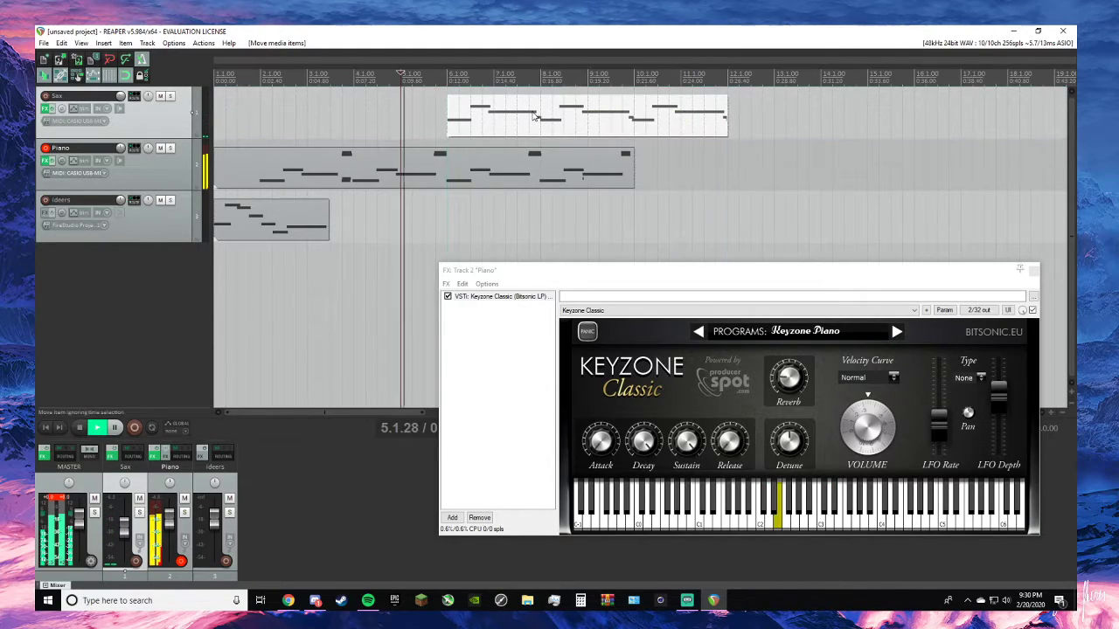
- Play the Sax and Piano parts together from bar 6, and place the edit cursor at bar 8
left_click(447, 77)
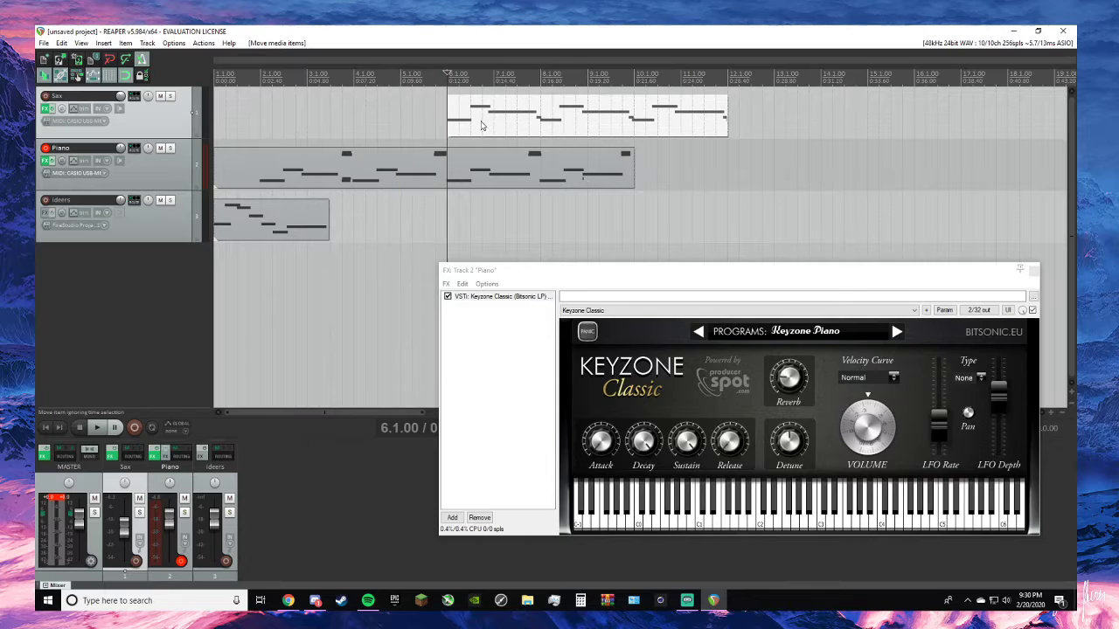
key("space")
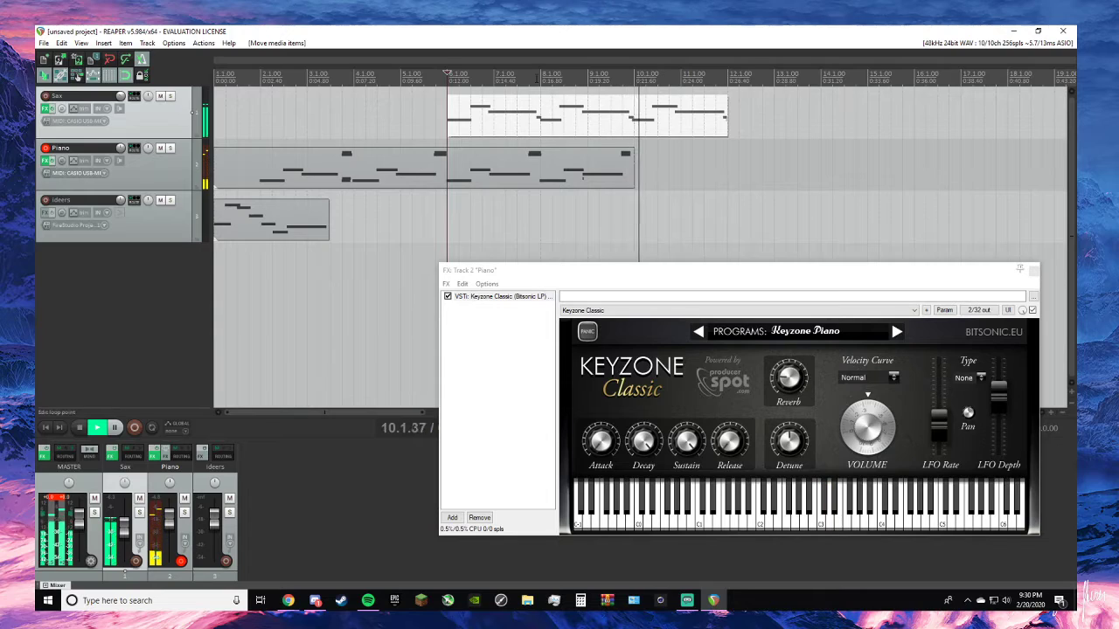
key("space")
left_click(552, 129)
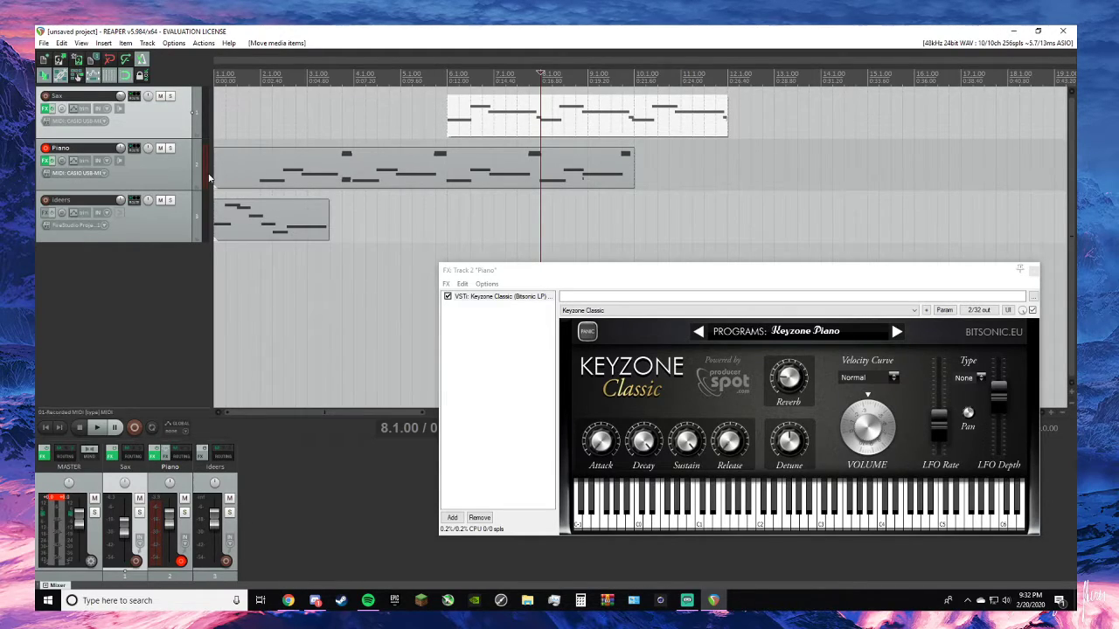
- Trim the first bar off the Piano item and move it back to start at bar 1
left_click_drag(214, 180, 263, 189)
left_click_drag(293, 181, 241, 181)
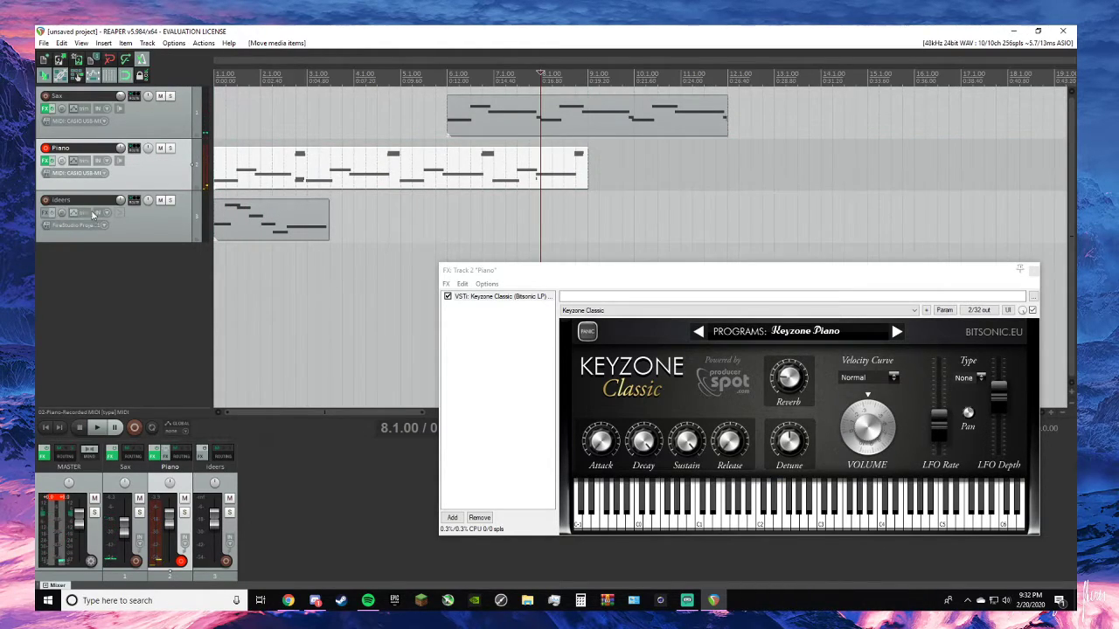
- Mute the ideers track and listen to the Piano and Sax parts from the start of the project
left_click(161, 201)
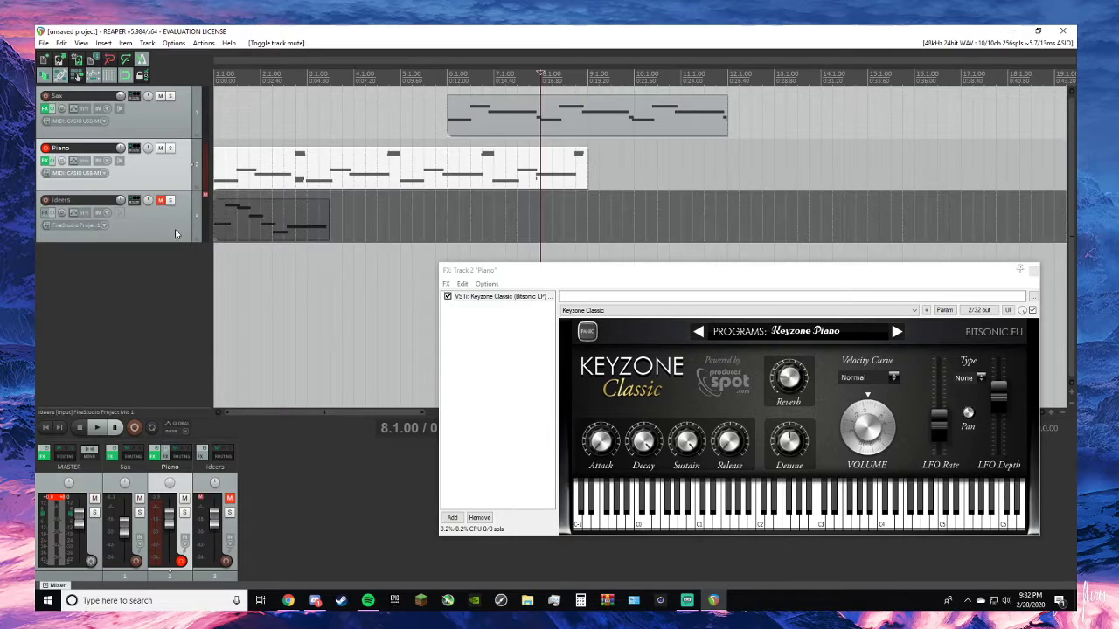
left_click(45, 429)
key("space")
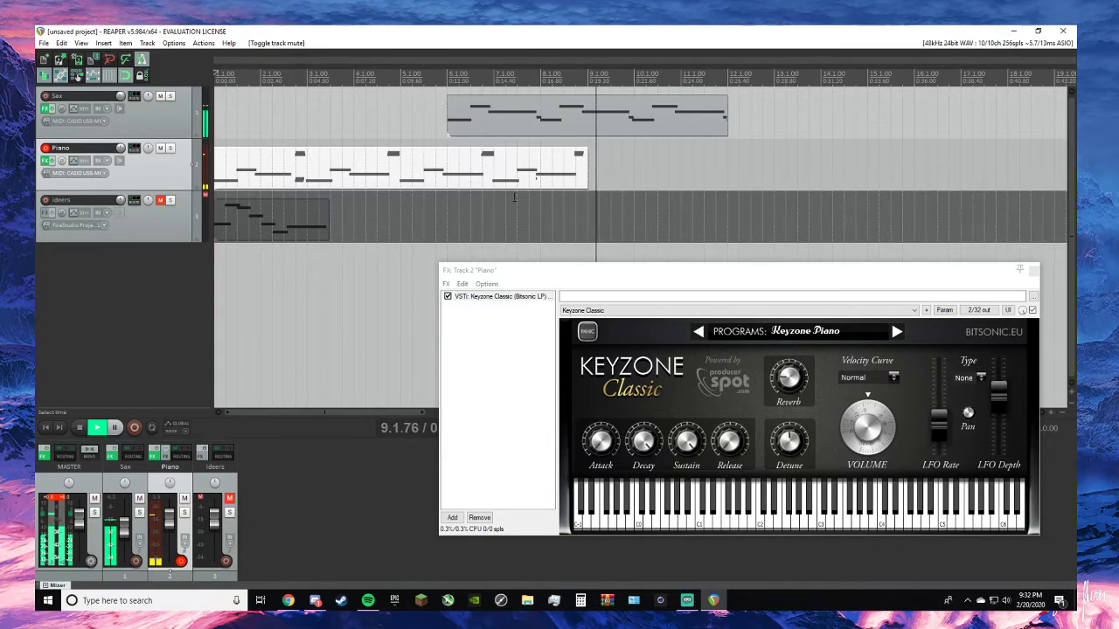
key("space")
- Move the Sax item to start at bar 7 and play it together with the Piano part from there
left_click_drag(552, 110, 601, 109)
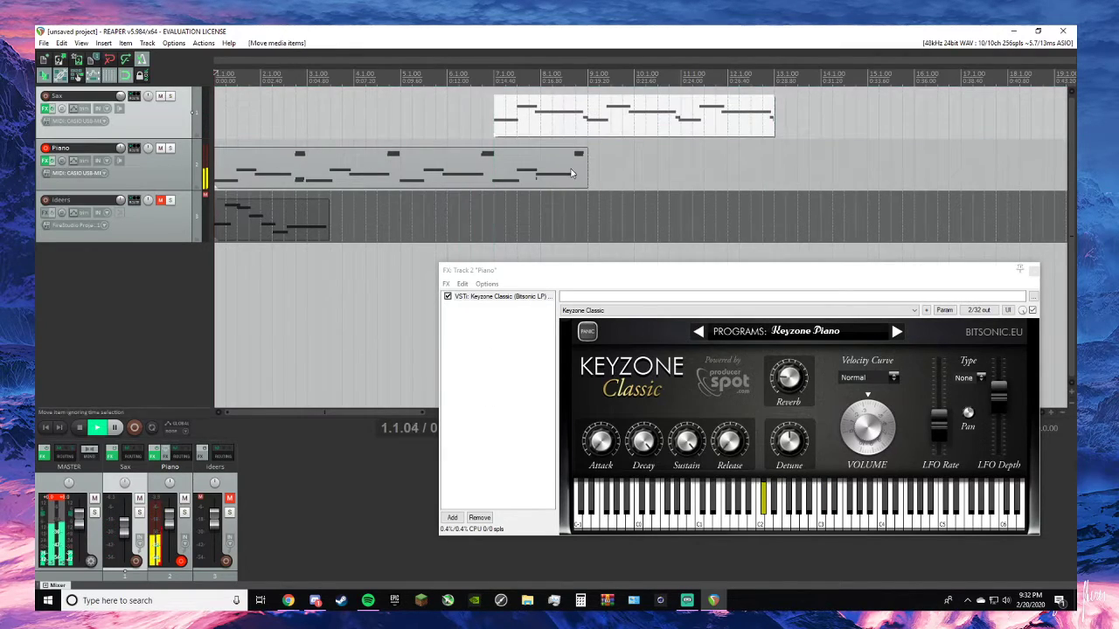
left_click(492, 74)
key("space")
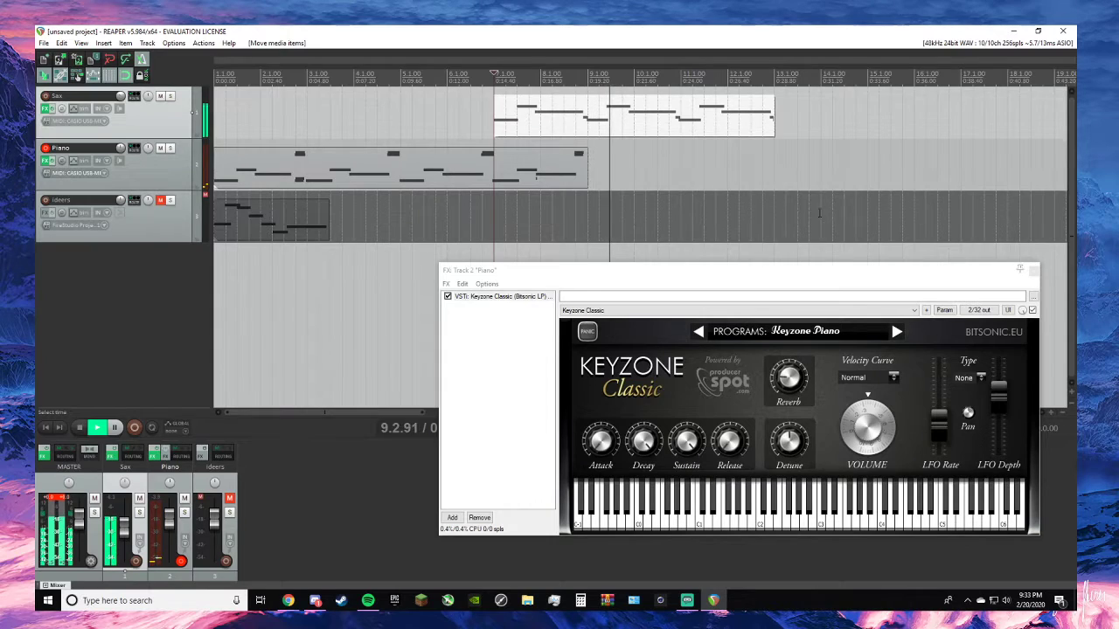
left_click(867, 287)
left_click_drag(868, 288, 766, 388)
key("space")
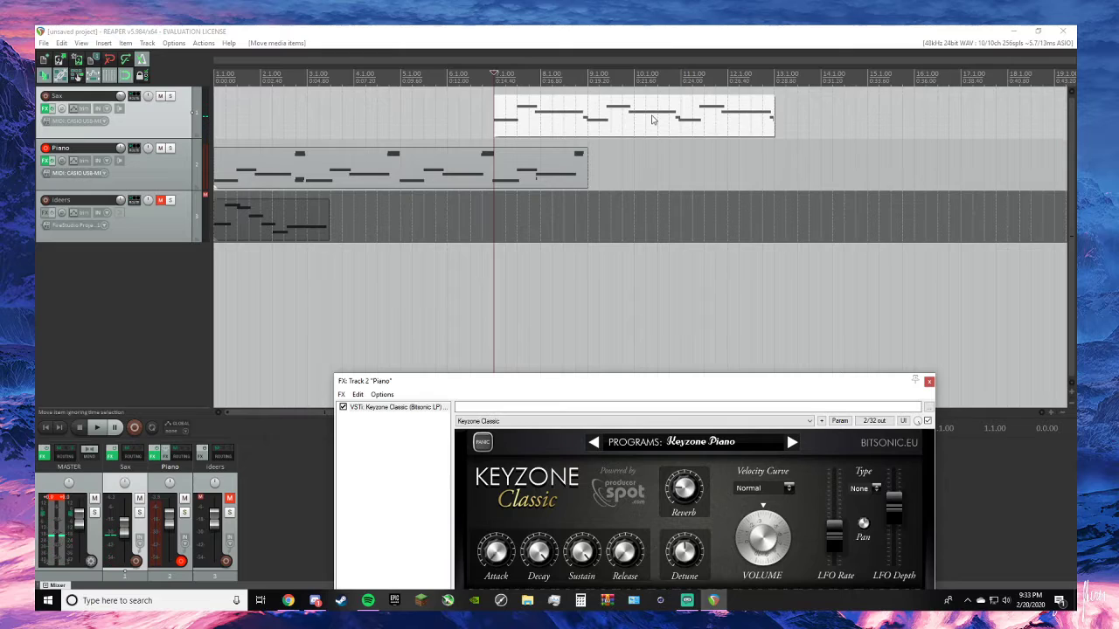
mouse_move(649, 118)
left_mouse_down()
mouse_move(696, 118)
mouse_move(658, 112)
left_mouse_up()
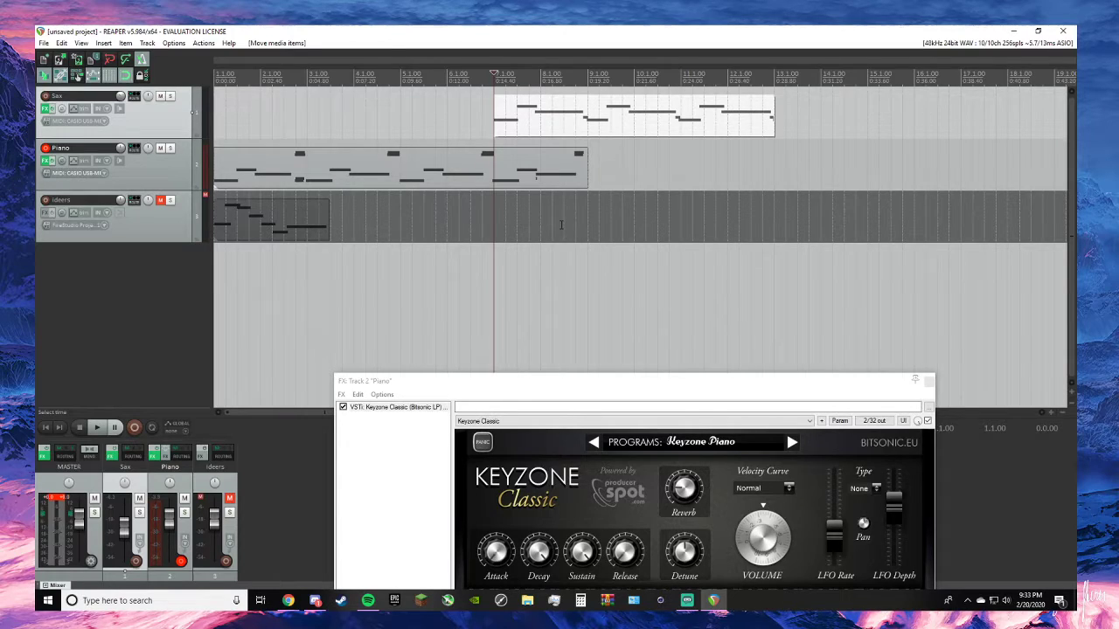
left_click_drag(584, 385, 573, 320)
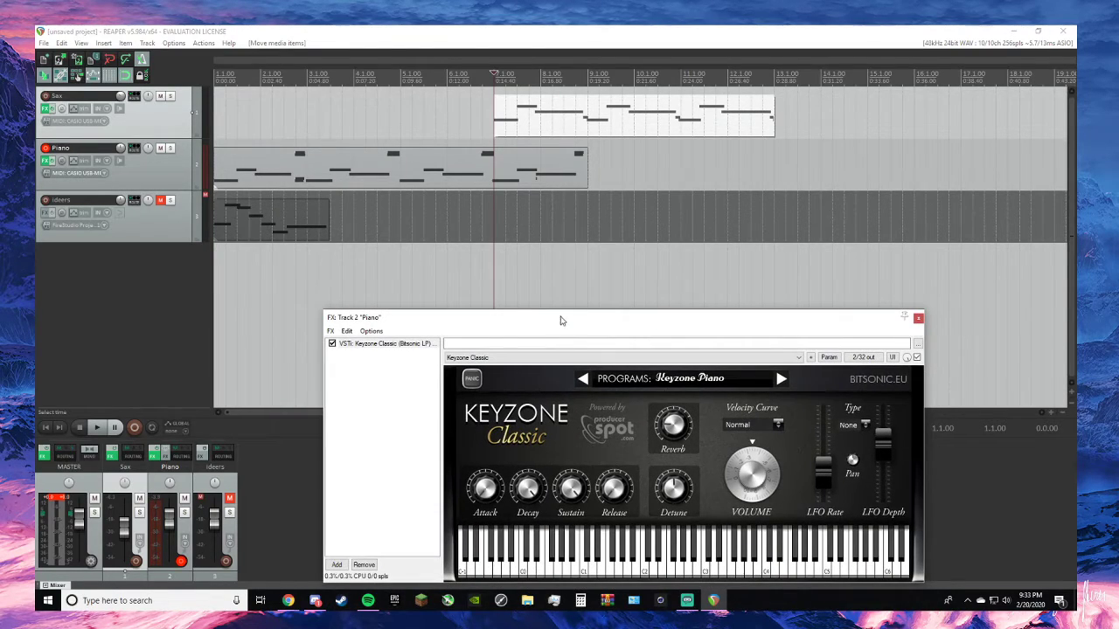
- Unmute and solo the ideers track, and start playback from the beginning of the project
left_click(160, 202)
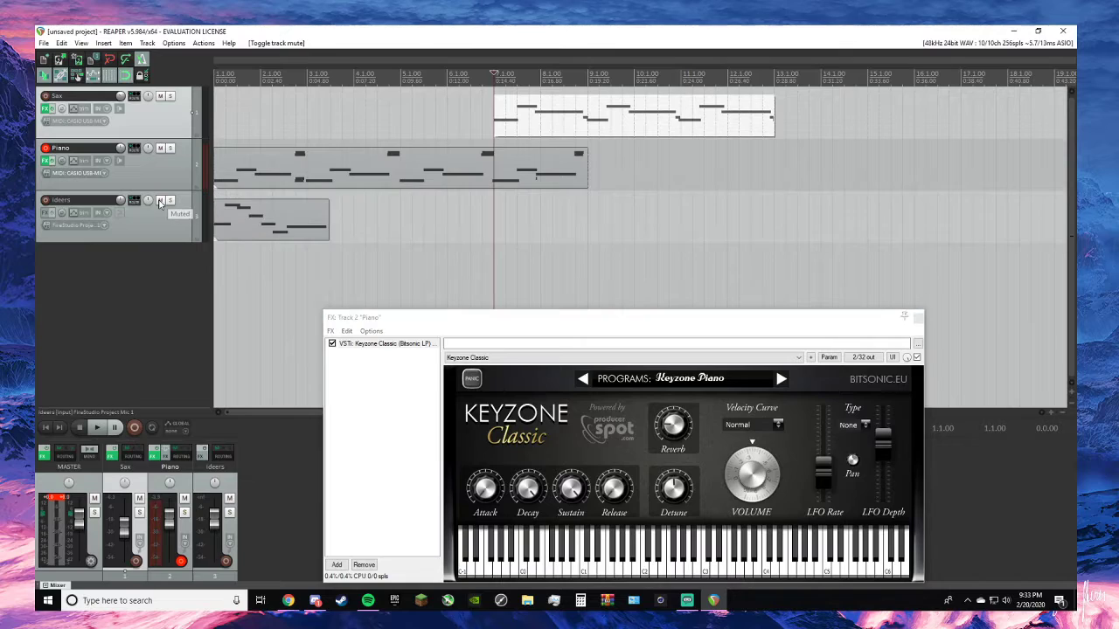
left_click(170, 200)
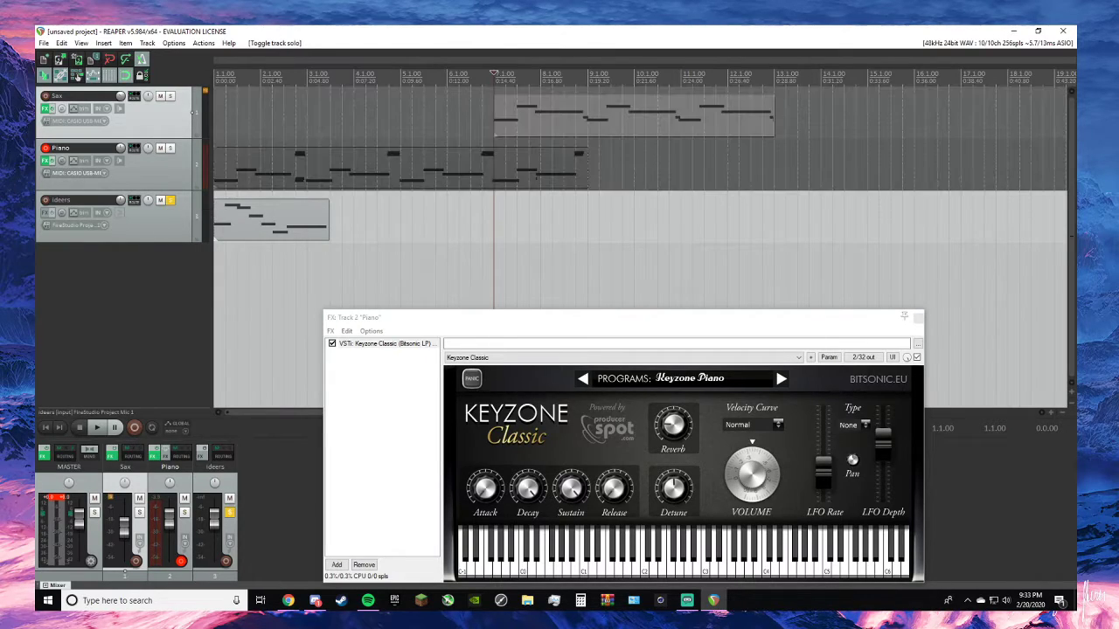
left_click(46, 428)
key("space")
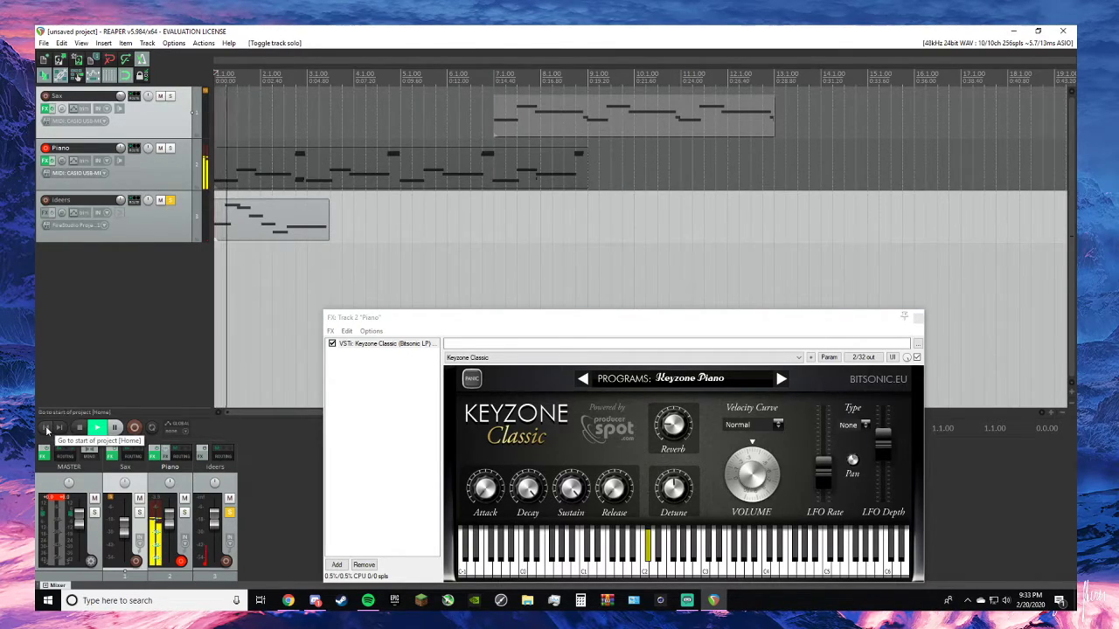
- Arm the ideers track for recording and toggle its input monitoring during playback
left_click(46, 200)
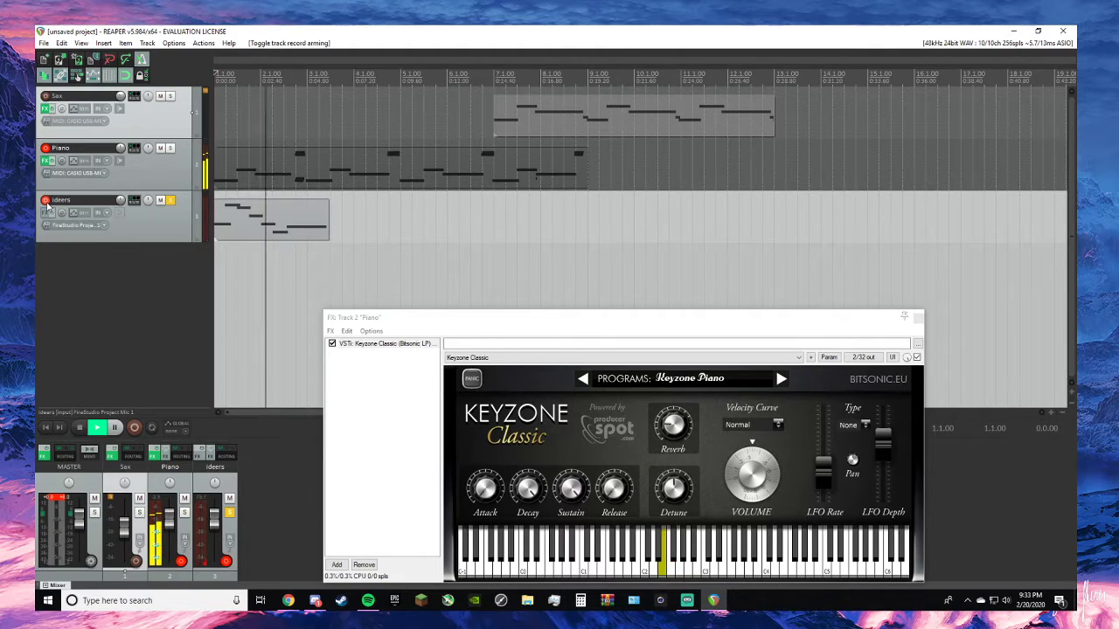
right_click(207, 209)
left_click(224, 250)
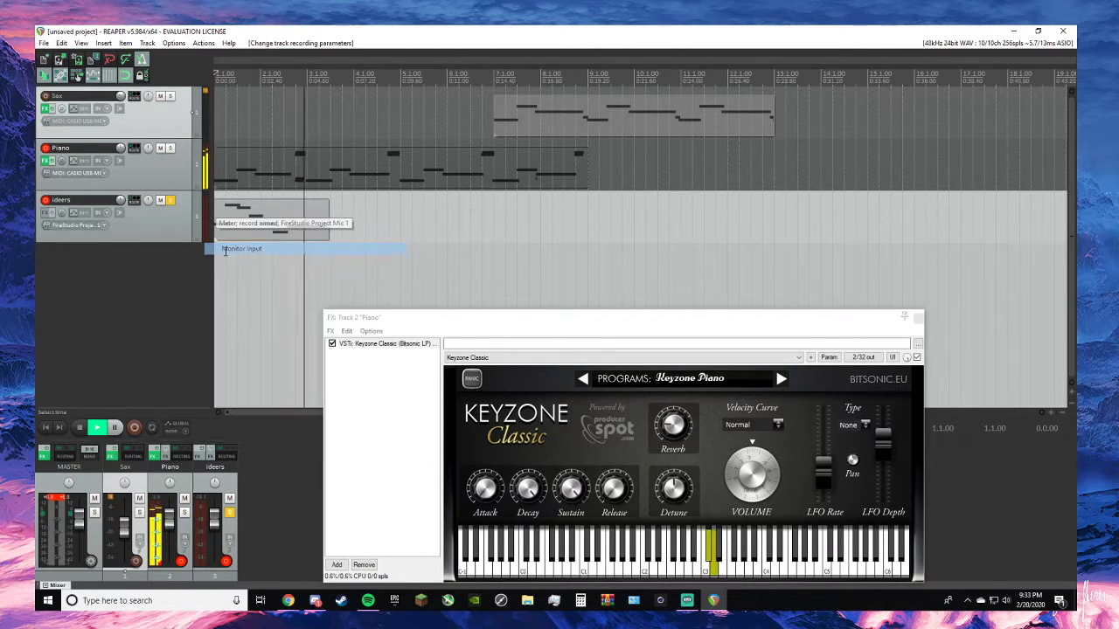
key("space")
key("space")
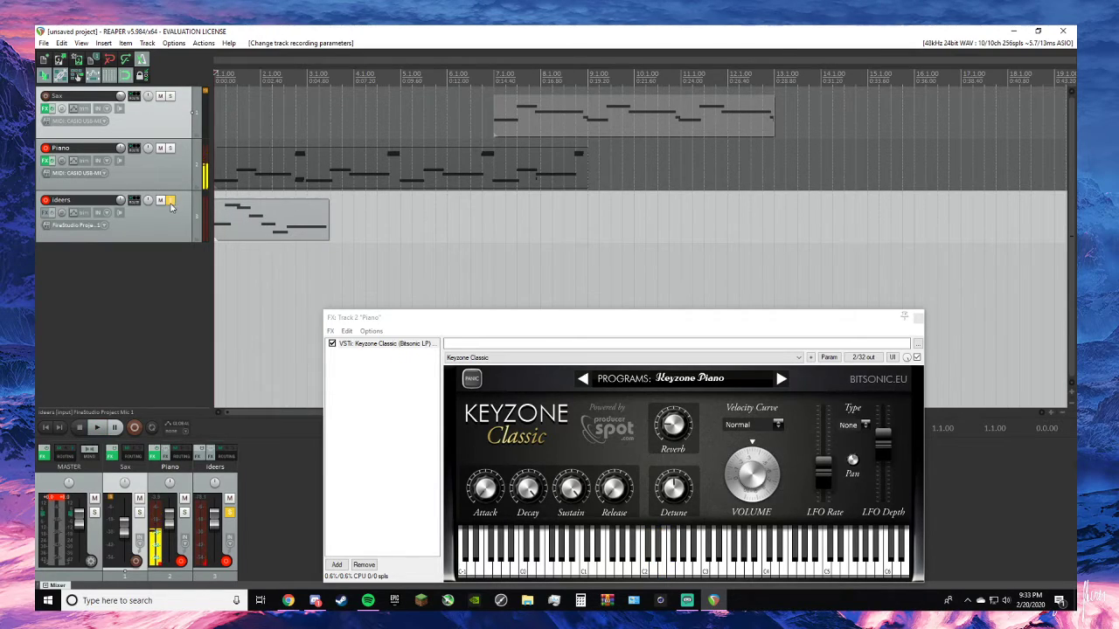
- Take the ideers track off solo, disarm its recording, and play the first bars of the project
left_click(170, 200)
key("space")
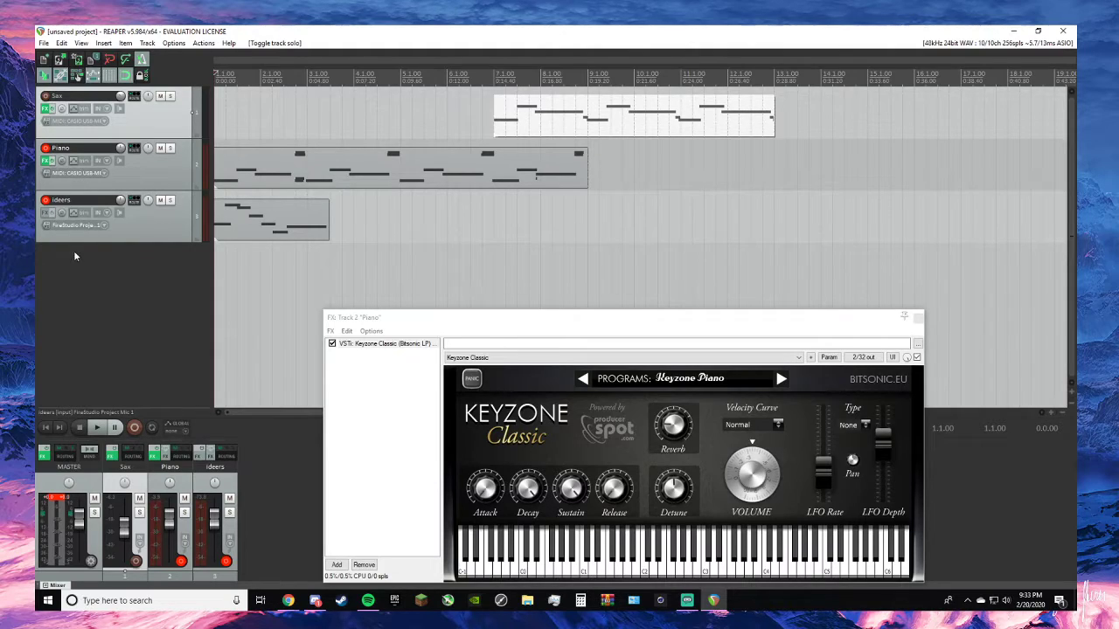
left_click(46, 201)
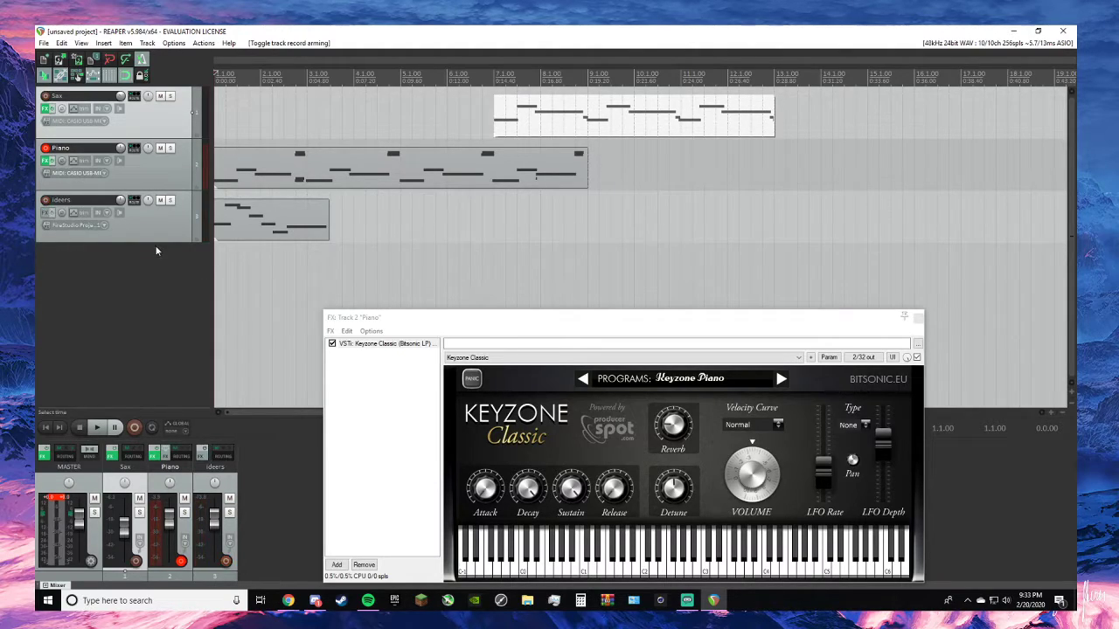
key("space")
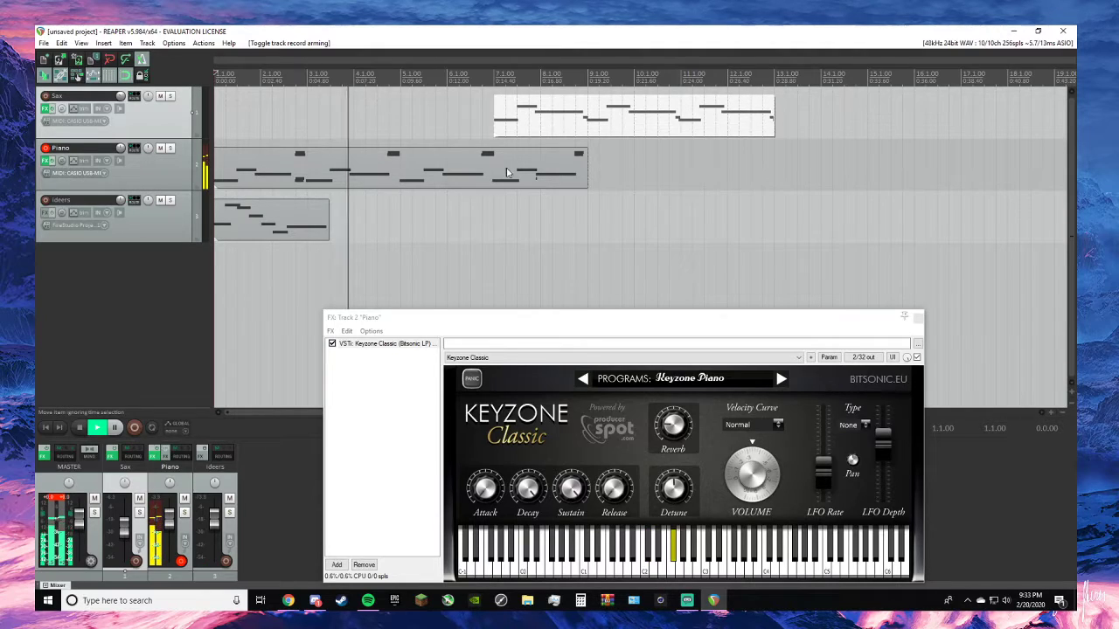
key("space")
- Remove the recorded Piano item, move the Sax item onto the Piano track at bar 1, and play it
right_click(400, 167)
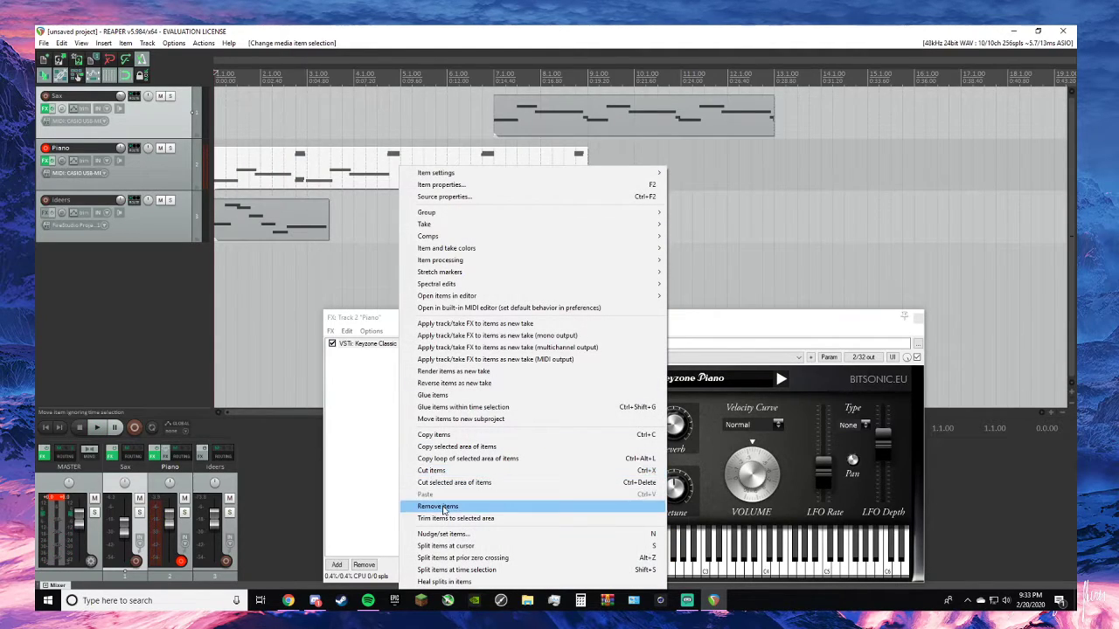
left_click(437, 506)
left_click_drag(591, 137, 312, 190)
key("space")
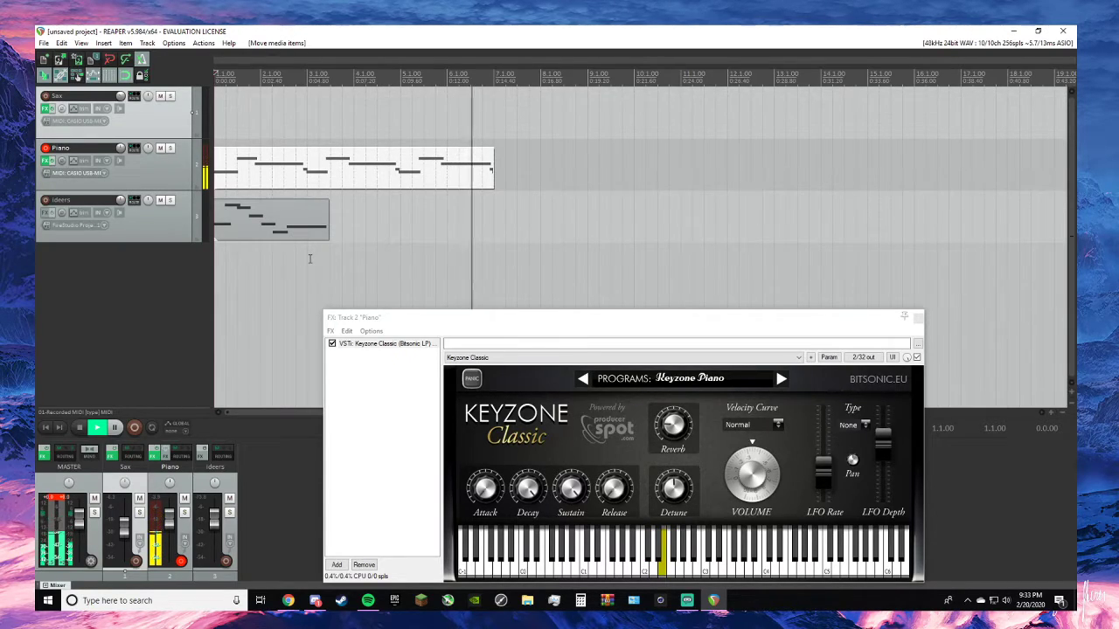
- Open the Piano item's MIDI notes, move the C#3 note to start at bar 5, and place a shortened D3 note directly before it
double_click(446, 183)
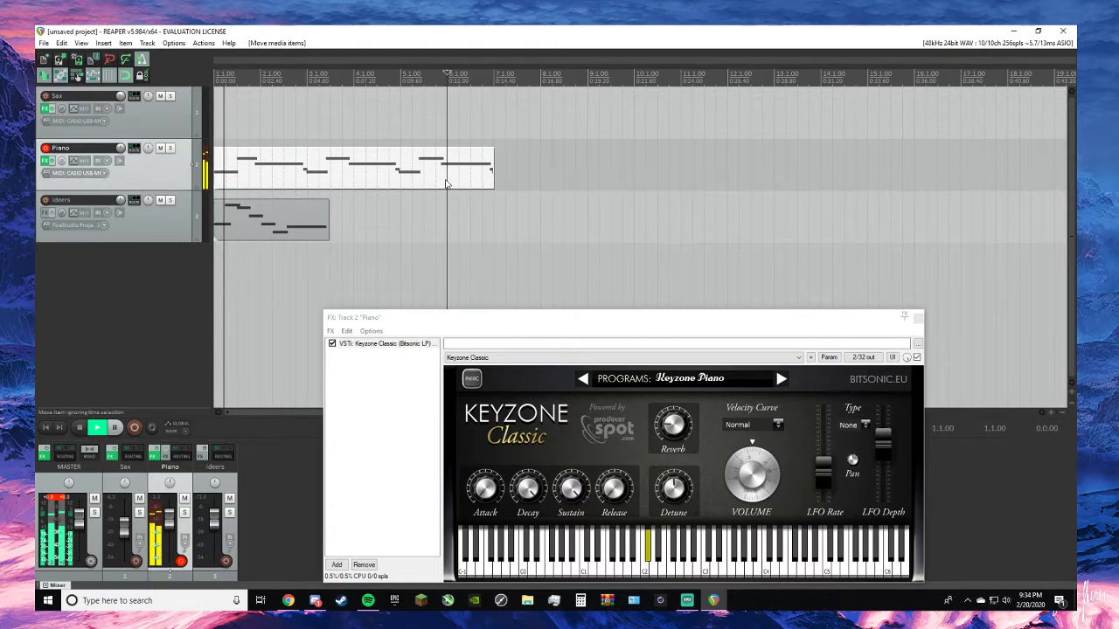
scroll(453, 198, "up", 5)
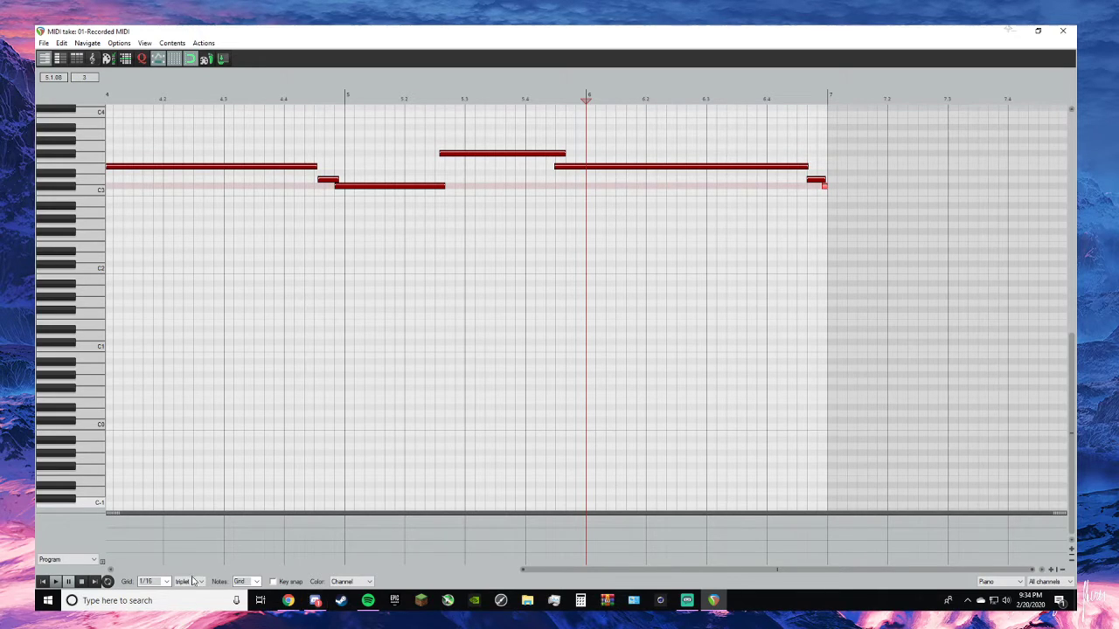
scroll(195, 242, "down", 4)
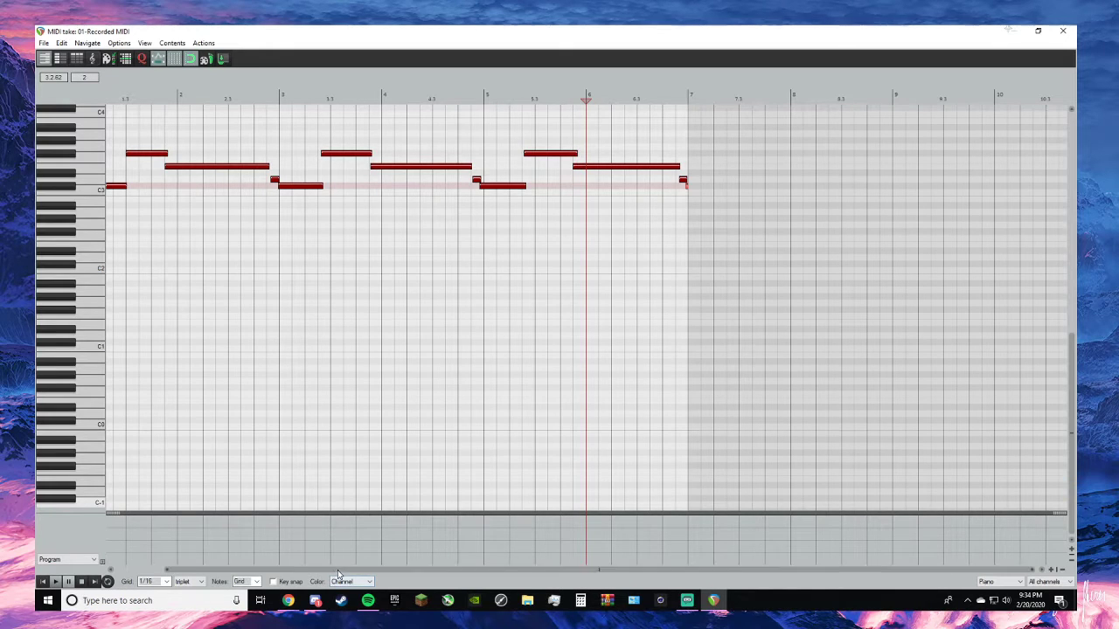
scroll(315, 207, "up", 2)
scroll(392, 182, "up", 1)
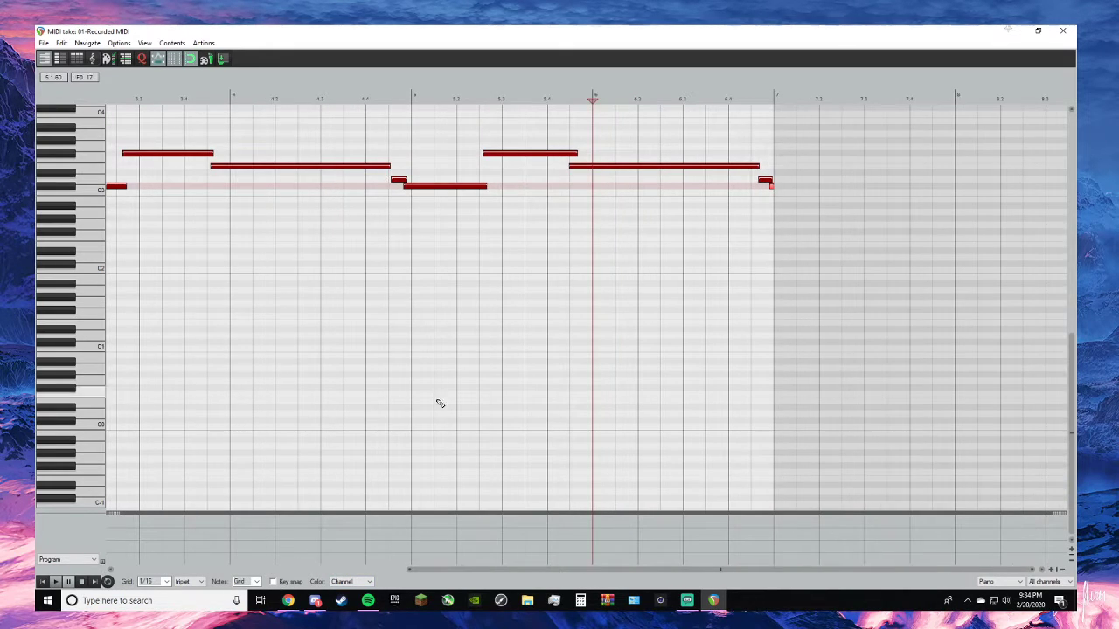
left_click_drag(466, 571, 414, 572)
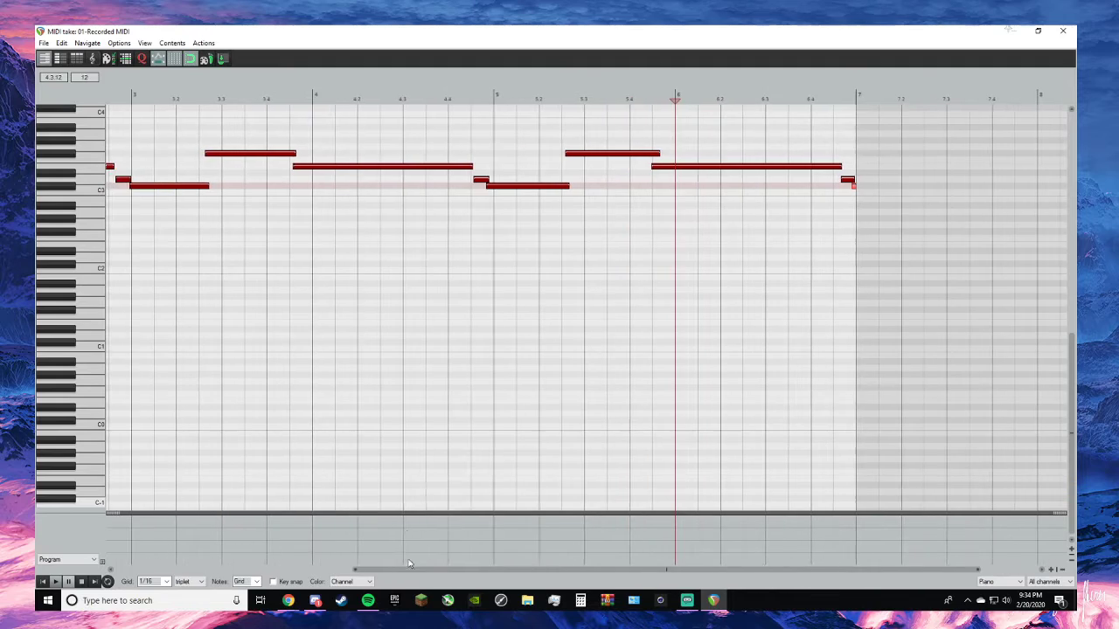
scroll(514, 239, "up", 2)
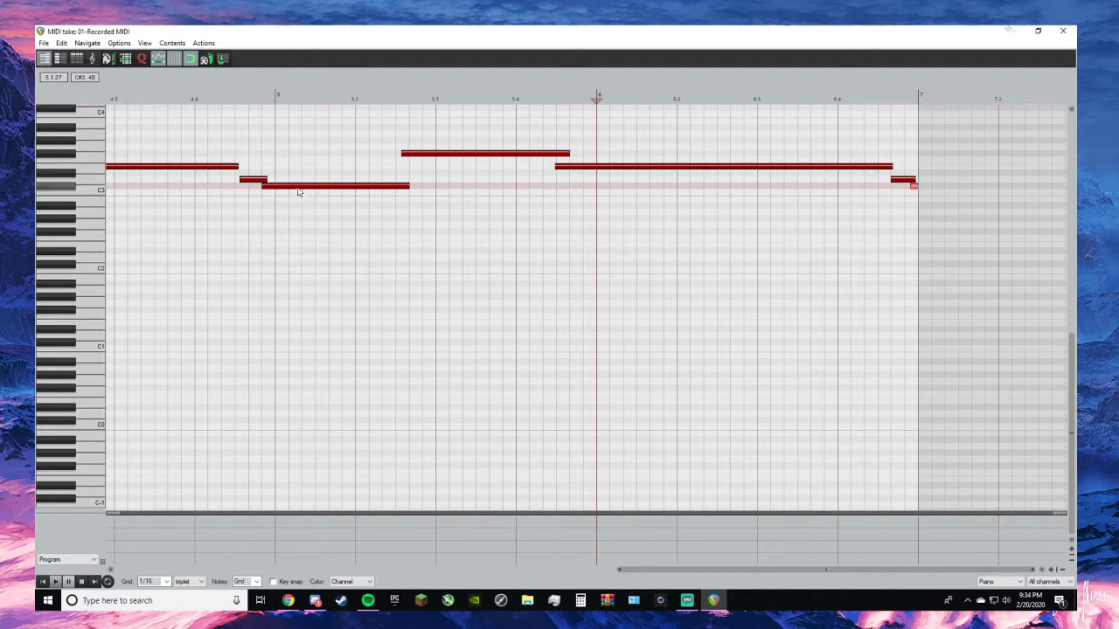
left_click(307, 190)
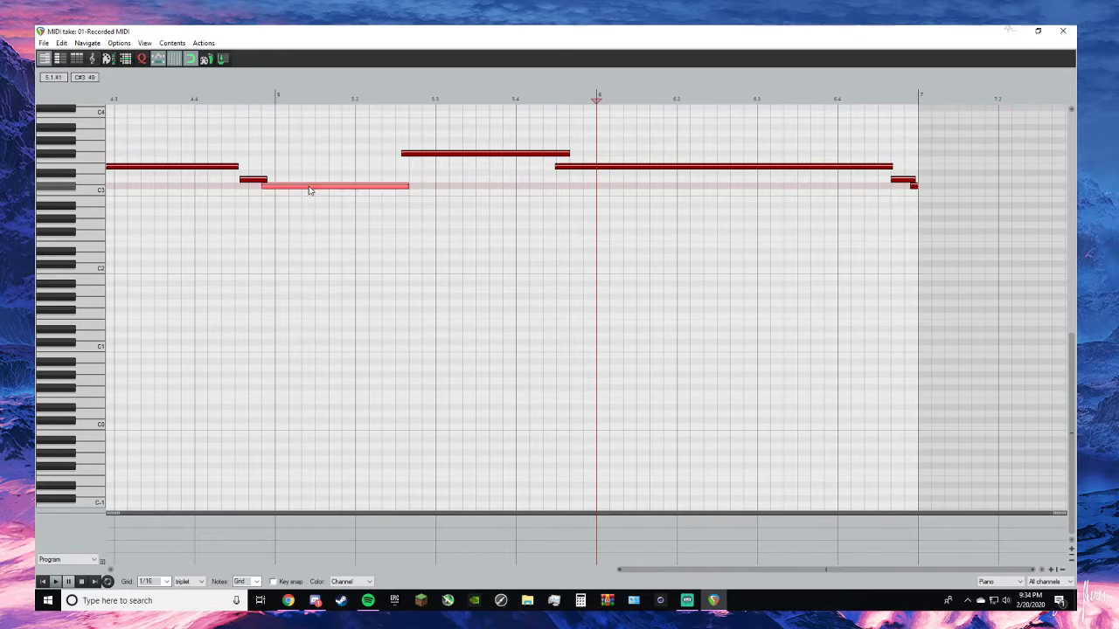
left_click(259, 181)
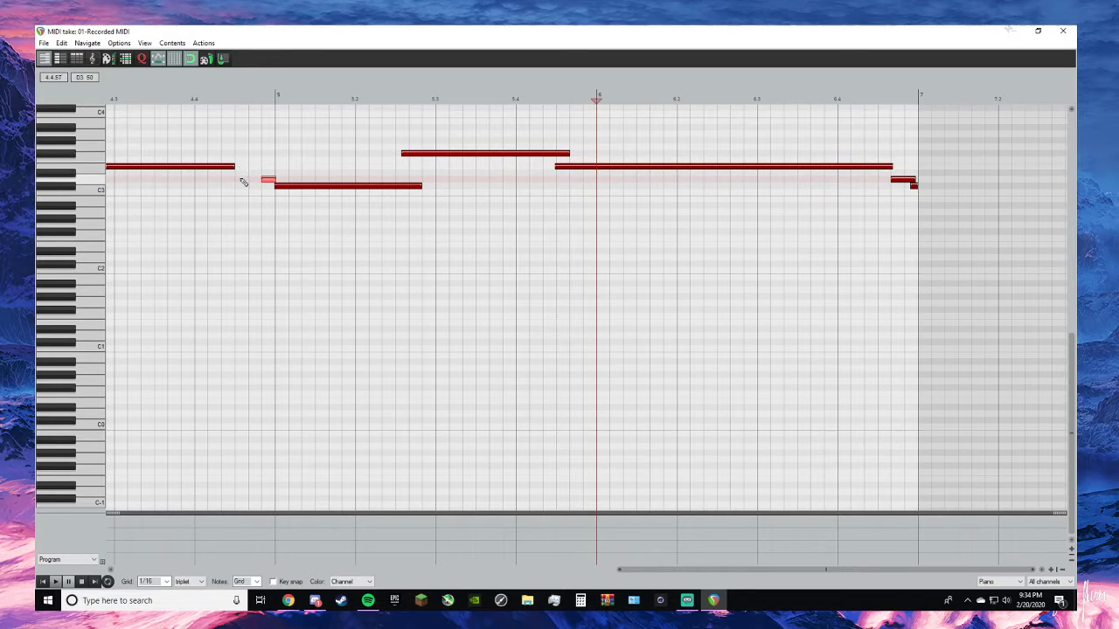
- Adjust the edges of bar 3's C#3, high and following long notes so that they meet without overlapping
scroll(263, 183, "down", 4)
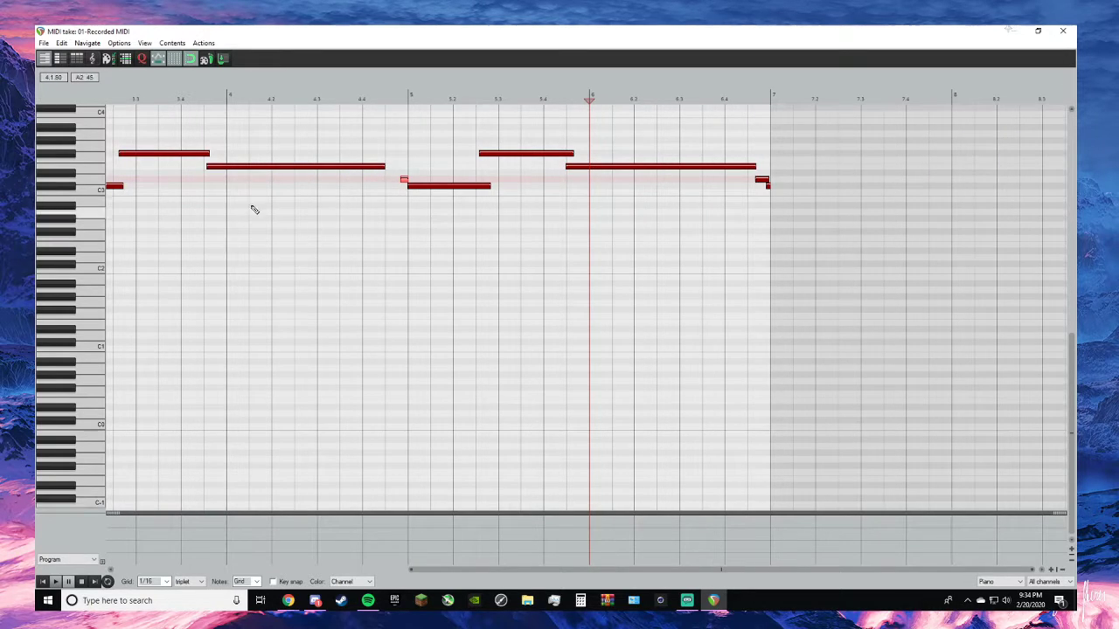
scroll(243, 192, "up", 2)
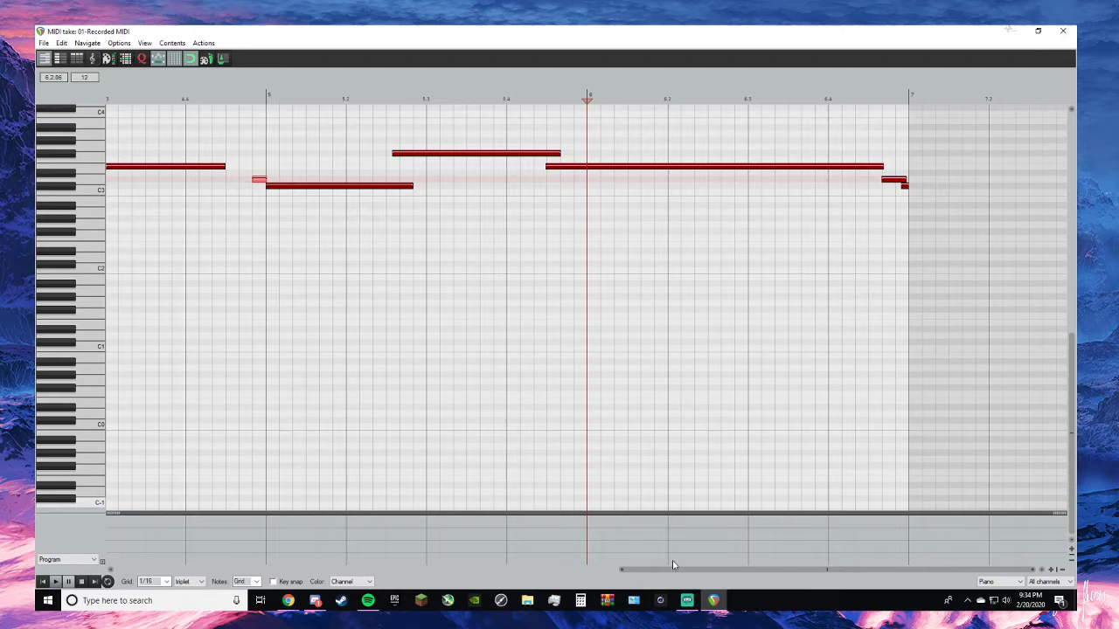
left_click_drag(673, 565, 365, 514)
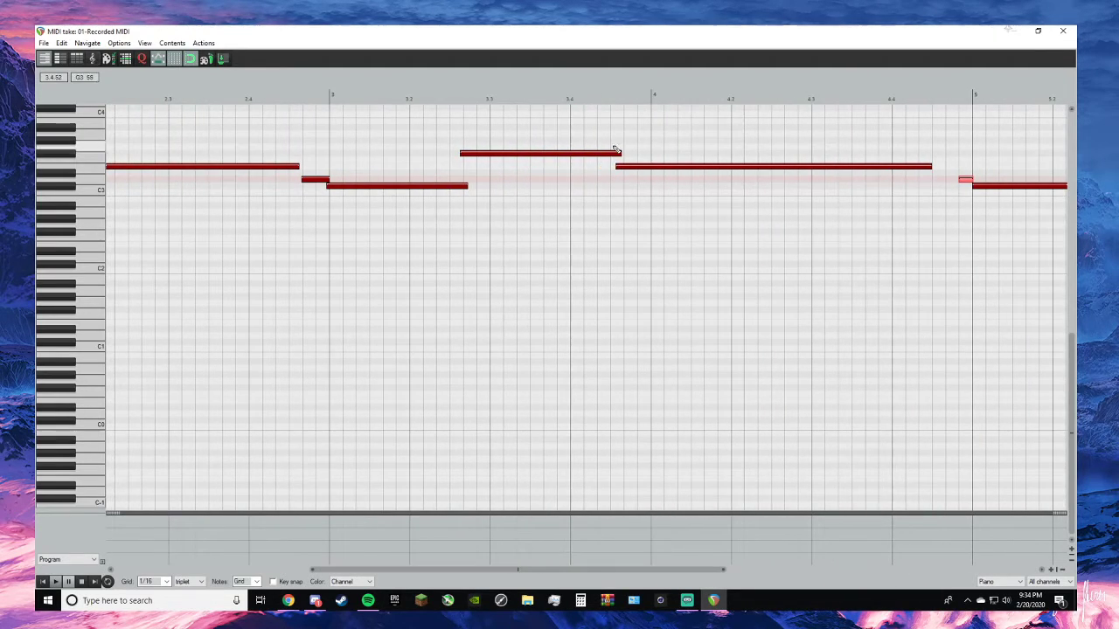
scroll(621, 161, "up", 1)
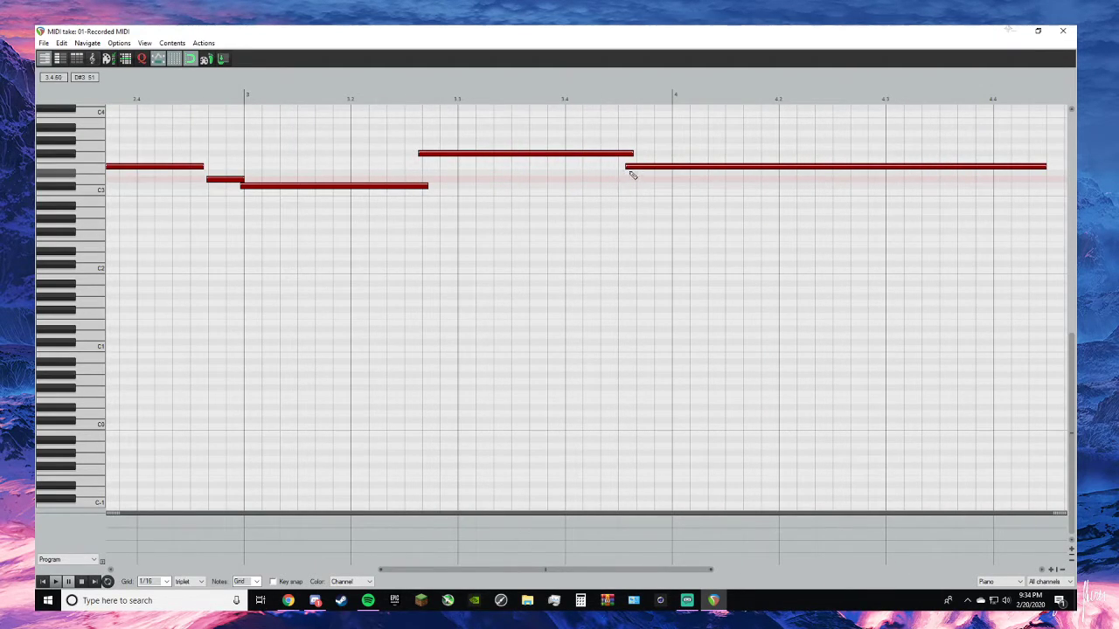
left_click_drag(627, 167, 636, 153)
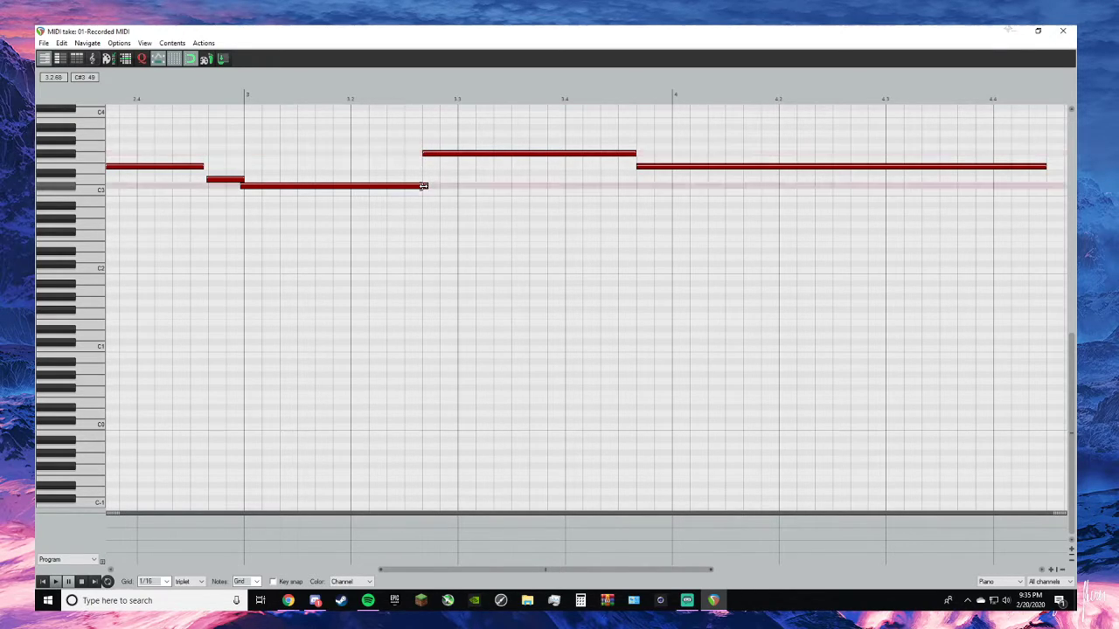
- Snap the C#3 note's start to bar 3, extend the long note before it to the D3 note, and close the MIDI editor
left_click(243, 189)
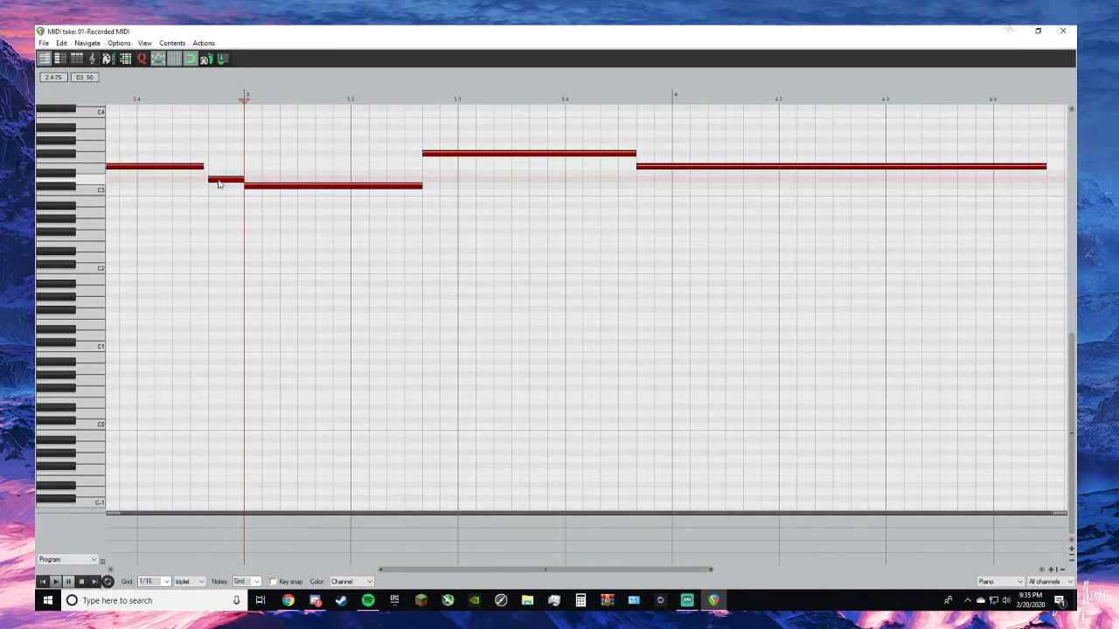
left_click_drag(201, 166, 208, 166)
scroll(220, 175, "down", 4)
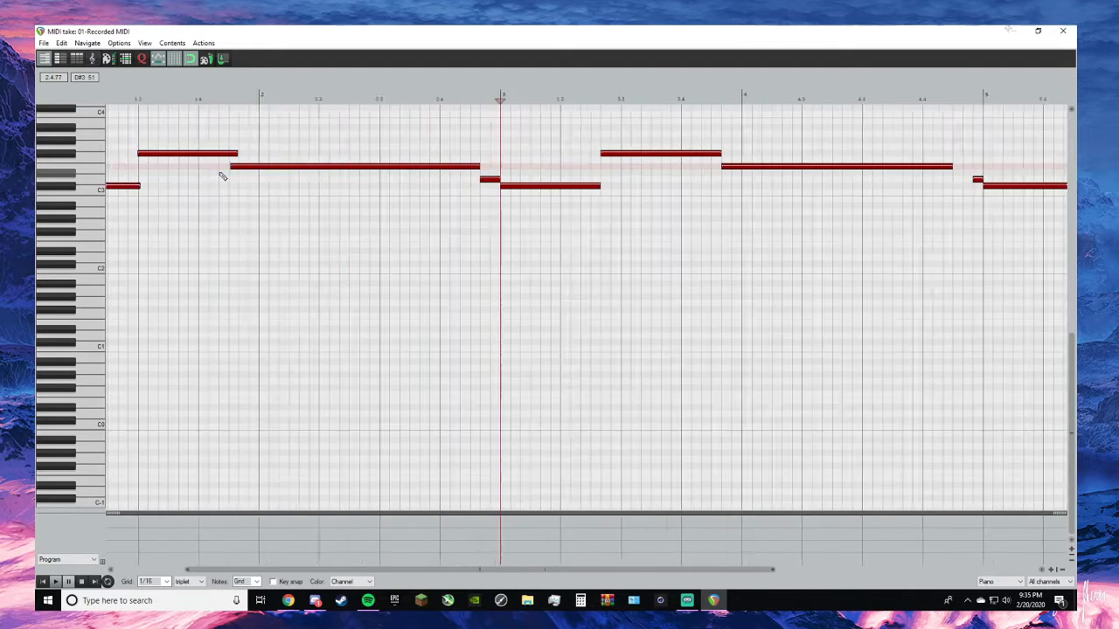
left_click(1063, 30)
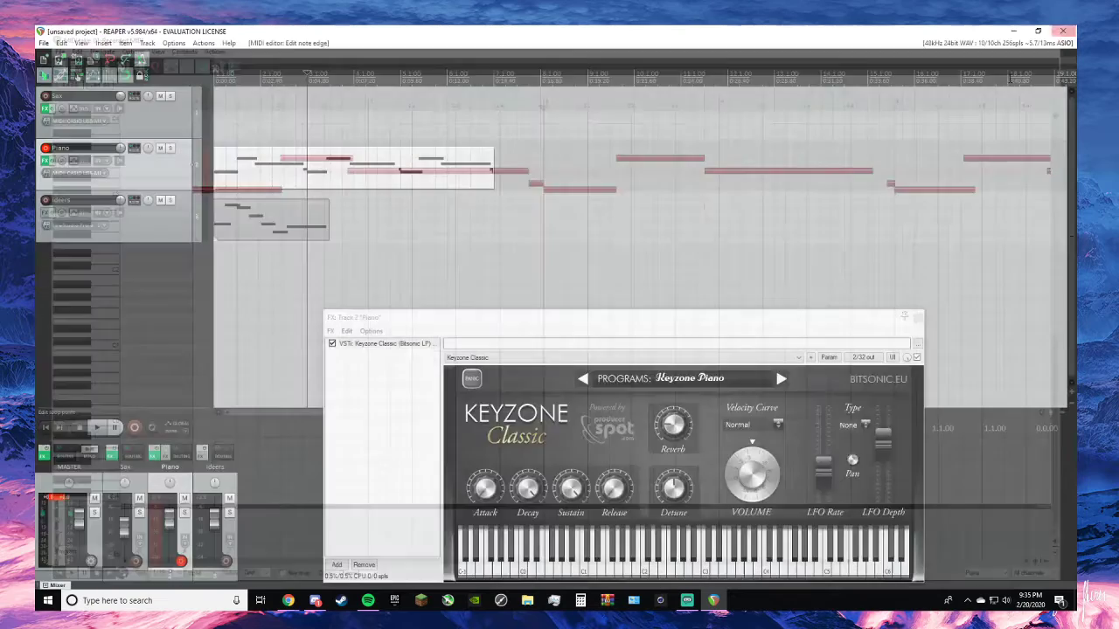
- Return to the project start and play the beginning of the Piano melody
left_click(47, 428)
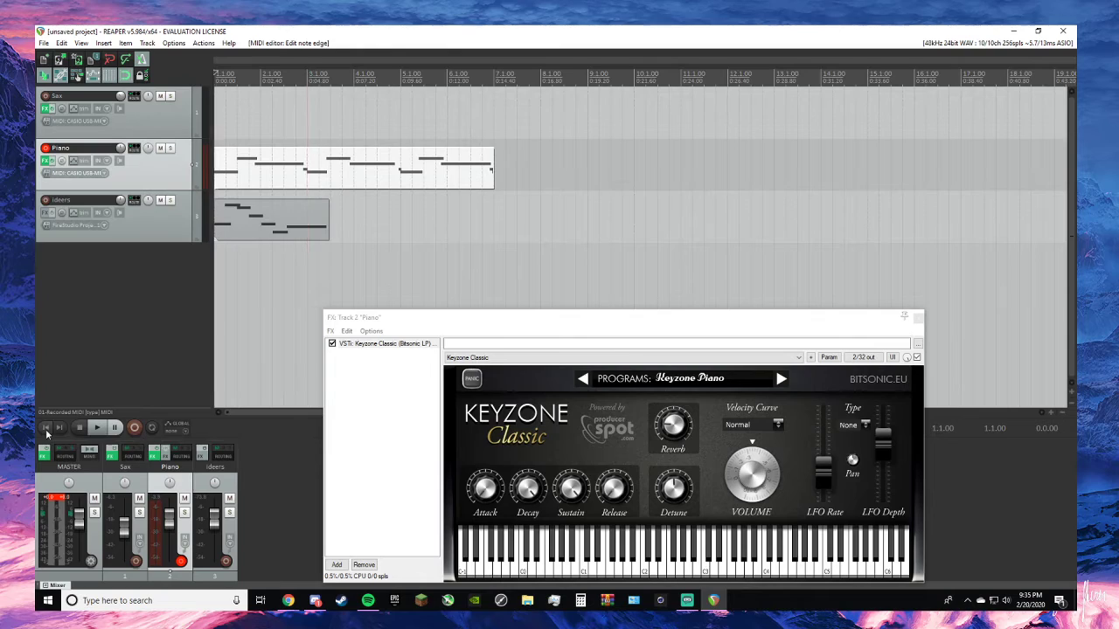
key("space")
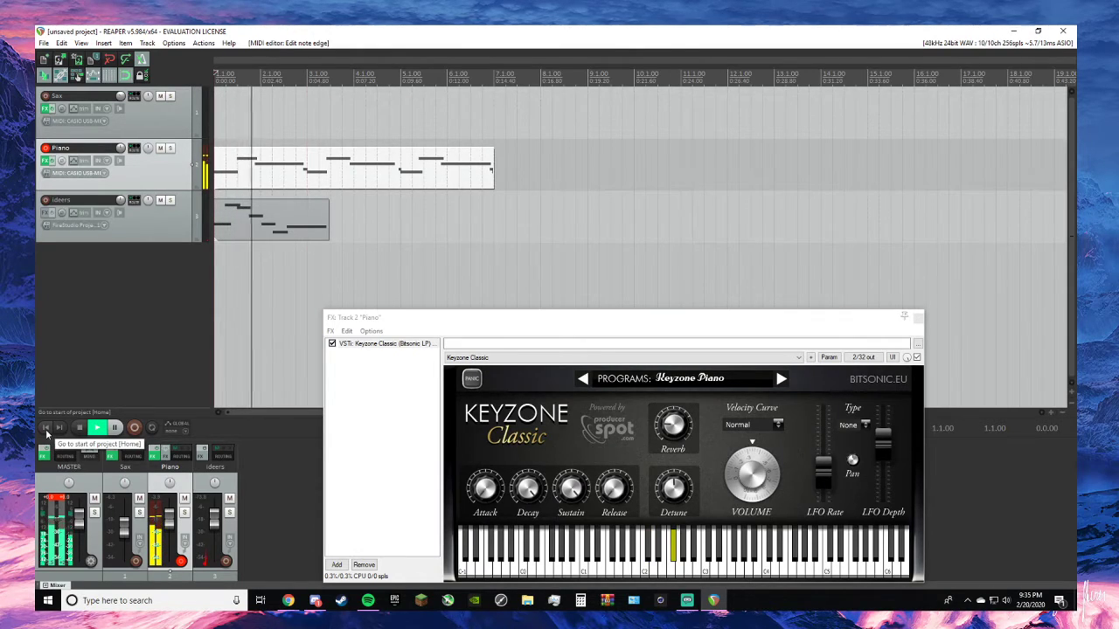
key("space")
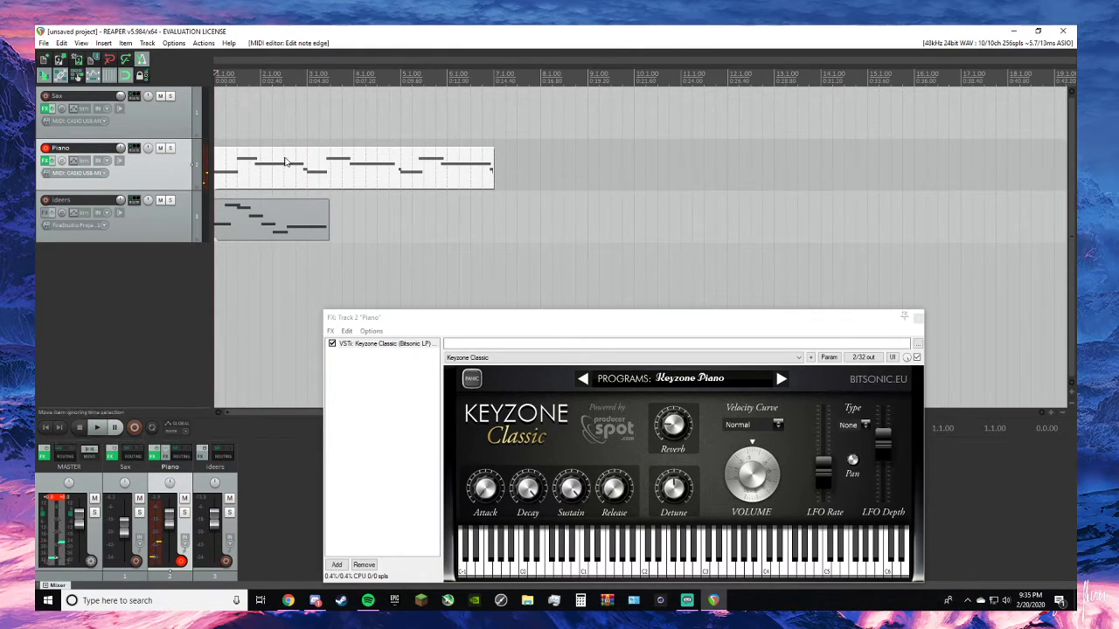
- Open the Piano item's MIDI notes and move the first long E3 note's start to one grid step before bar 2
left_click(285, 160)
double_click(285, 160)
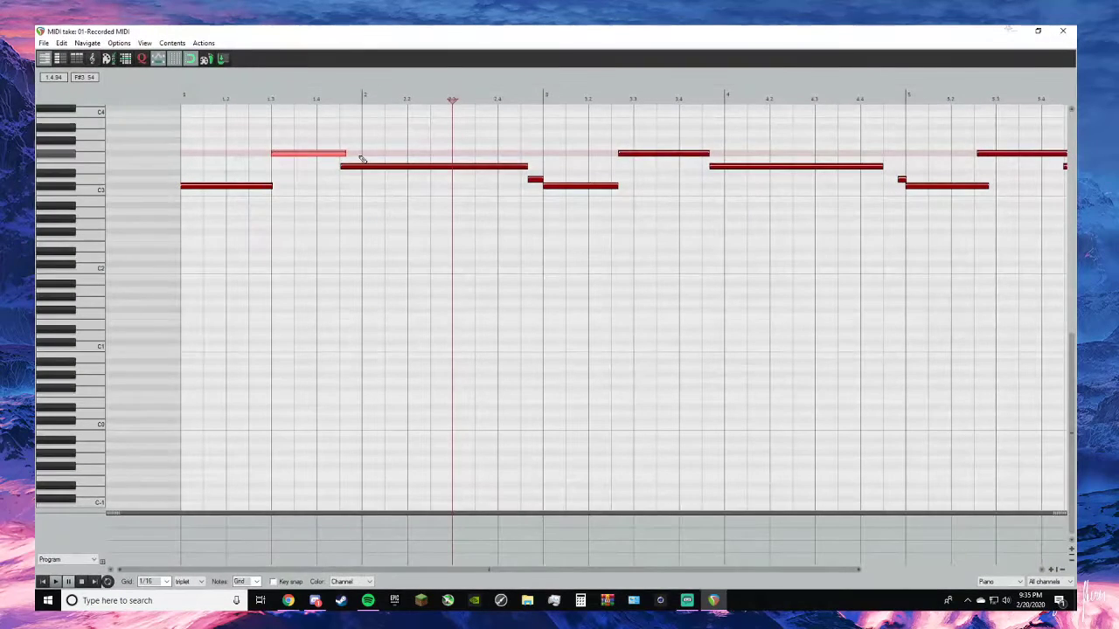
scroll(346, 166, "up", 1)
scroll(346, 166, "down", 1)
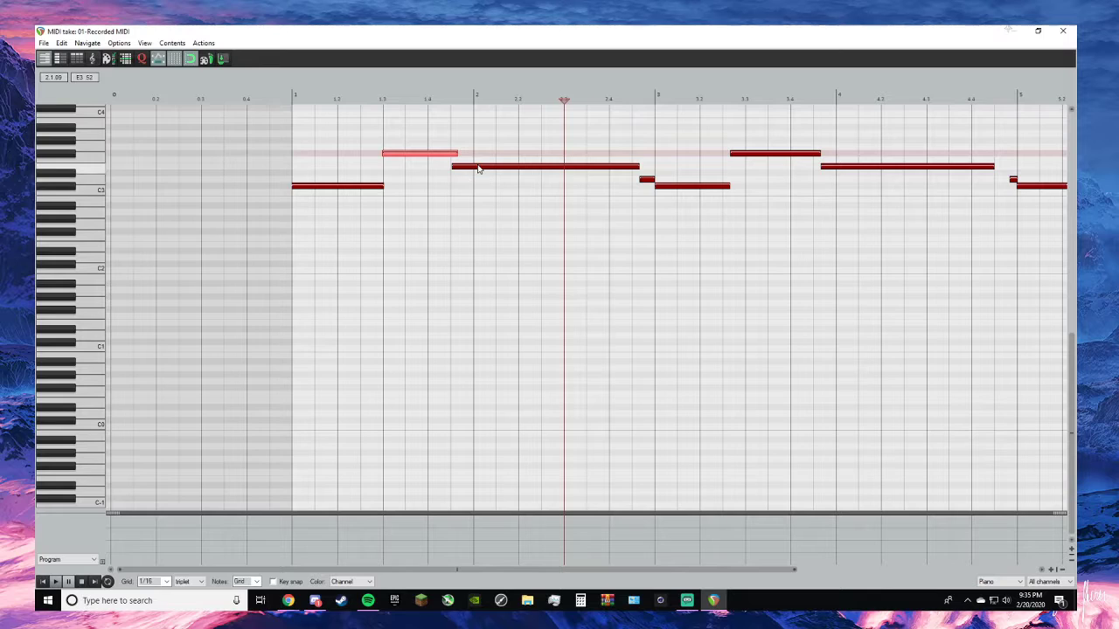
scroll(480, 165, "up", 2)
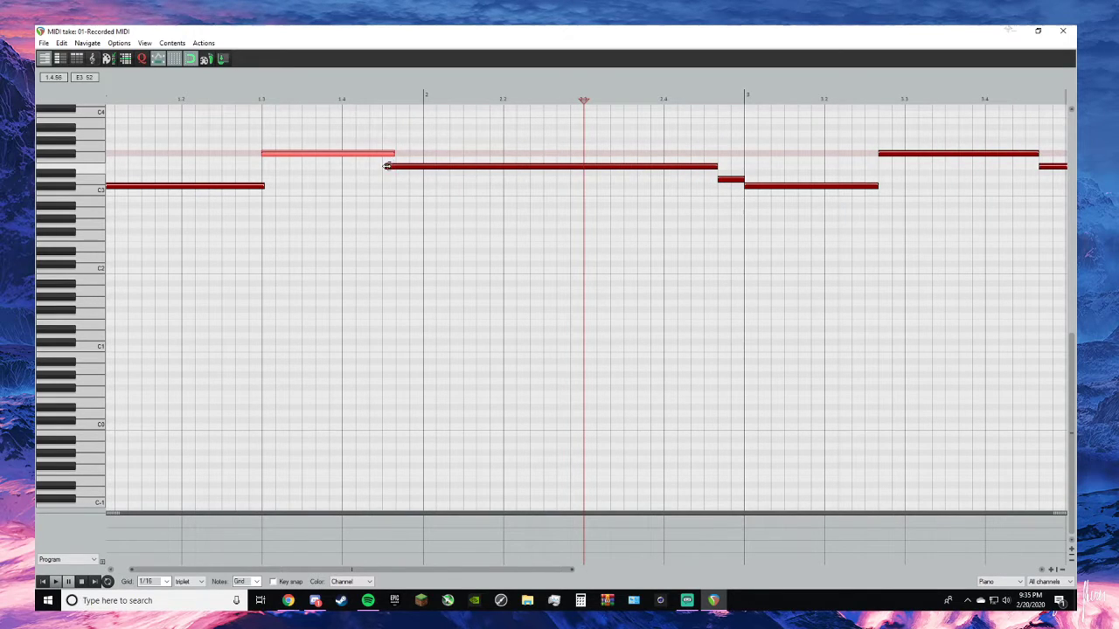
left_click_drag(386, 165, 410, 166)
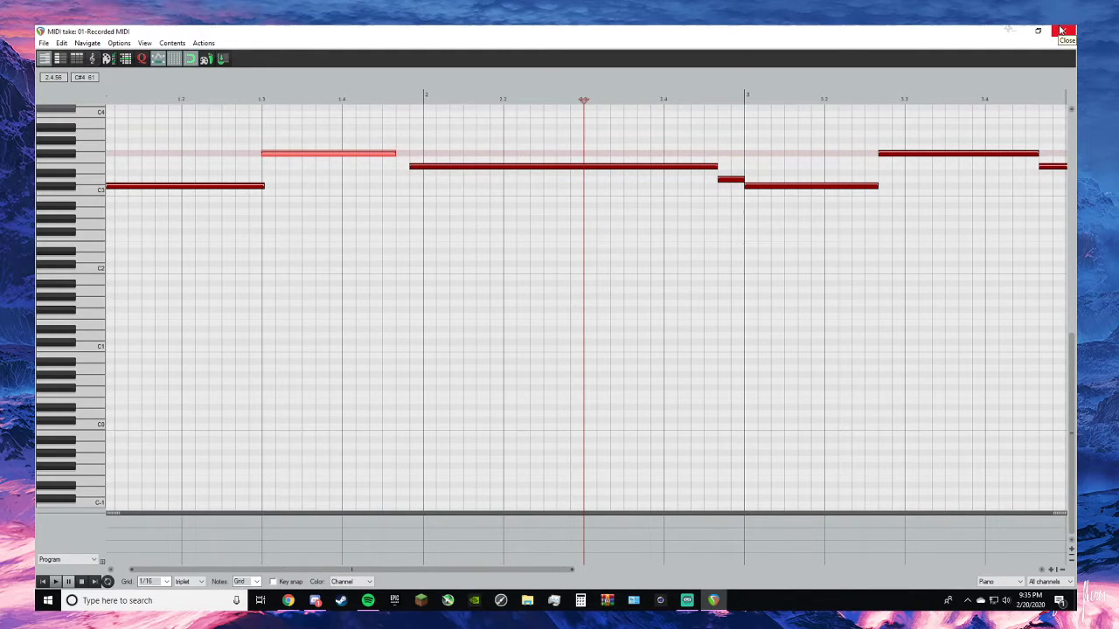
- Rework the long E3 note across bar 2 into one note that ends one grid step before the D3 note
left_click(426, 167)
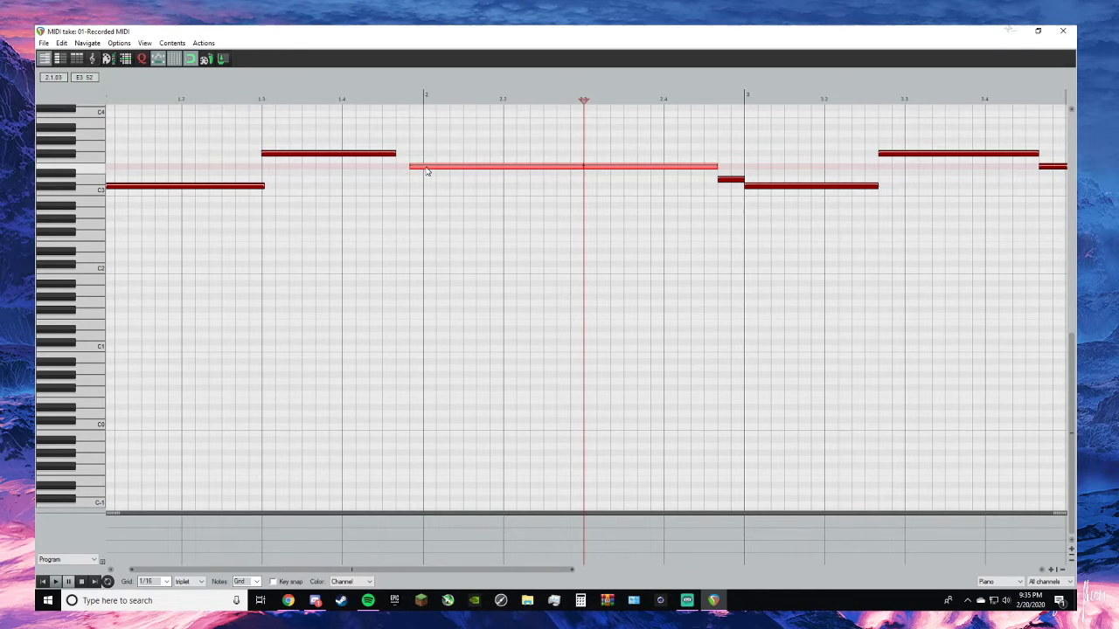
double_click(424, 168)
left_click(425, 166)
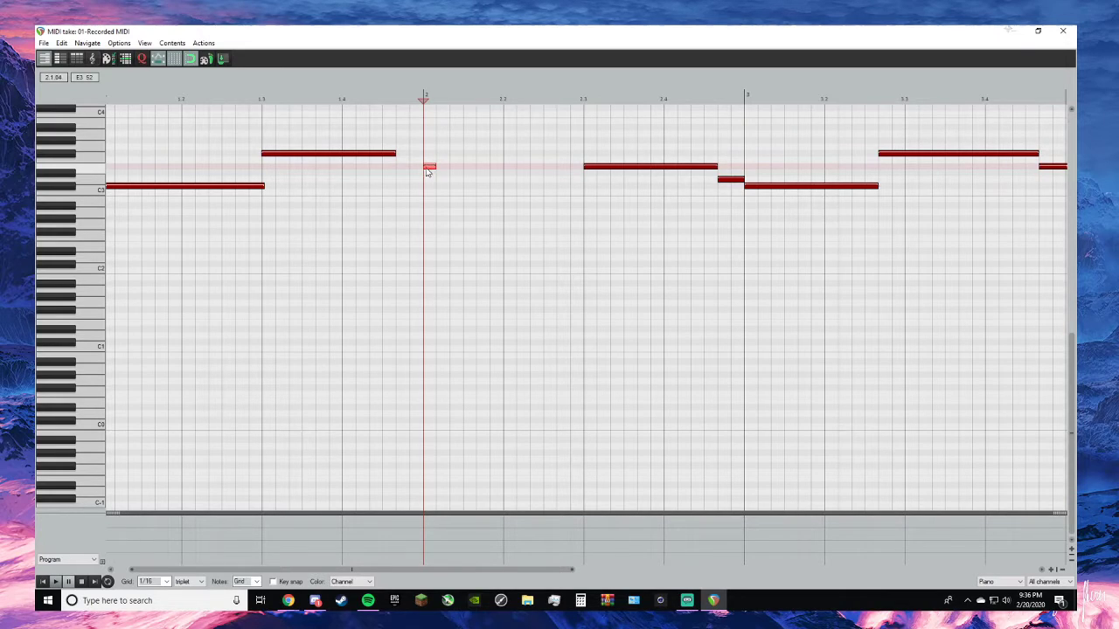
mouse_move(426, 168)
left_mouse_down()
mouse_move(415, 167)
mouse_move(582, 160)
left_mouse_up()
left_click(431, 167)
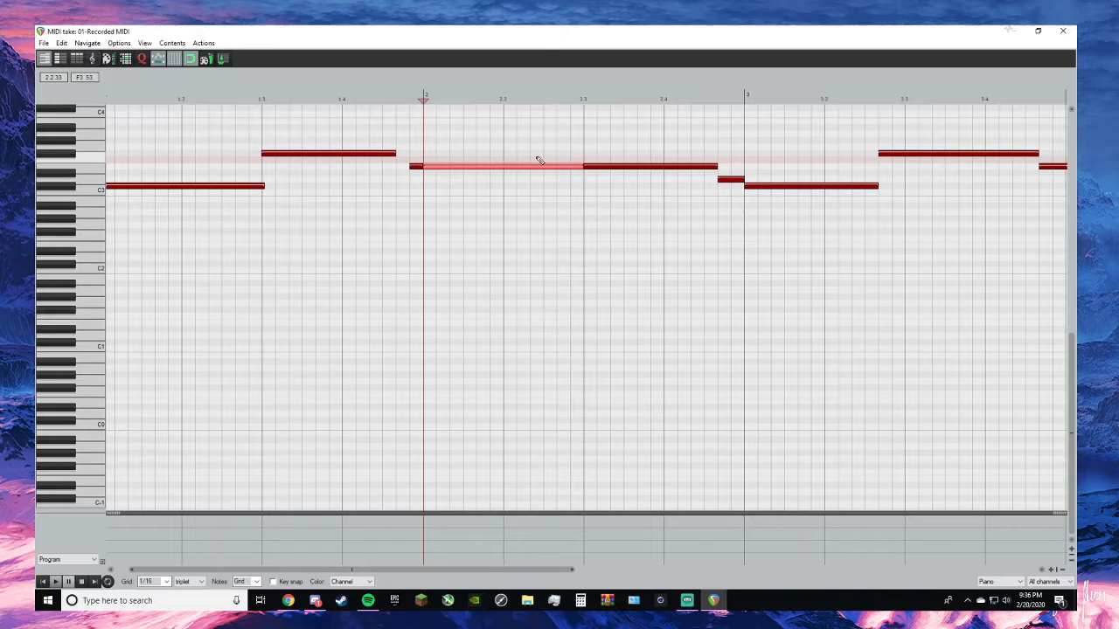
double_click(606, 169)
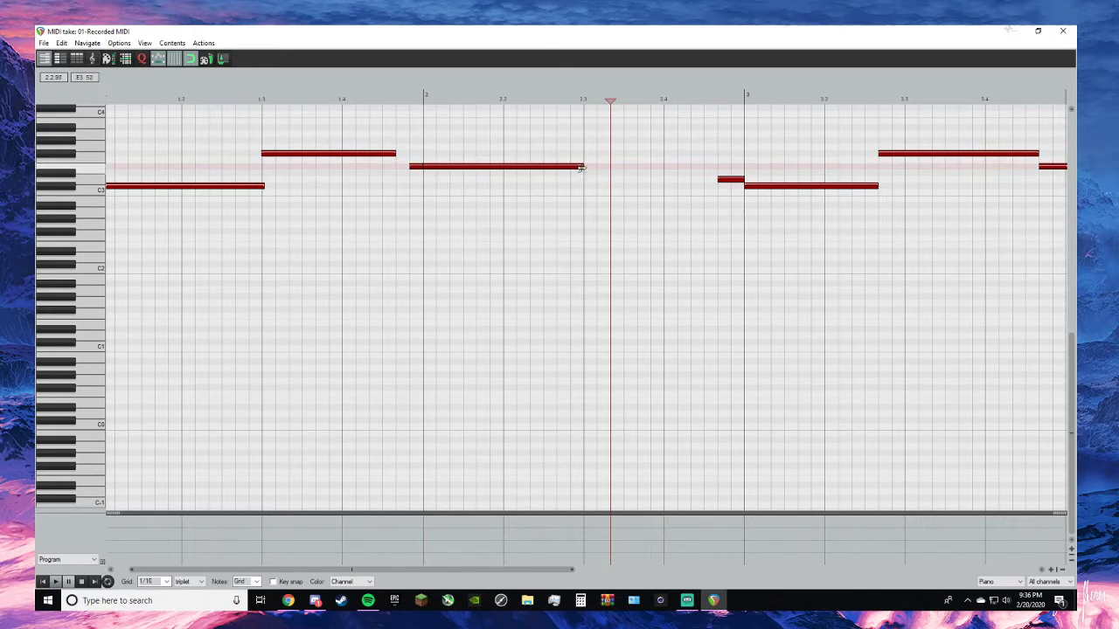
left_click_drag(581, 167, 701, 171)
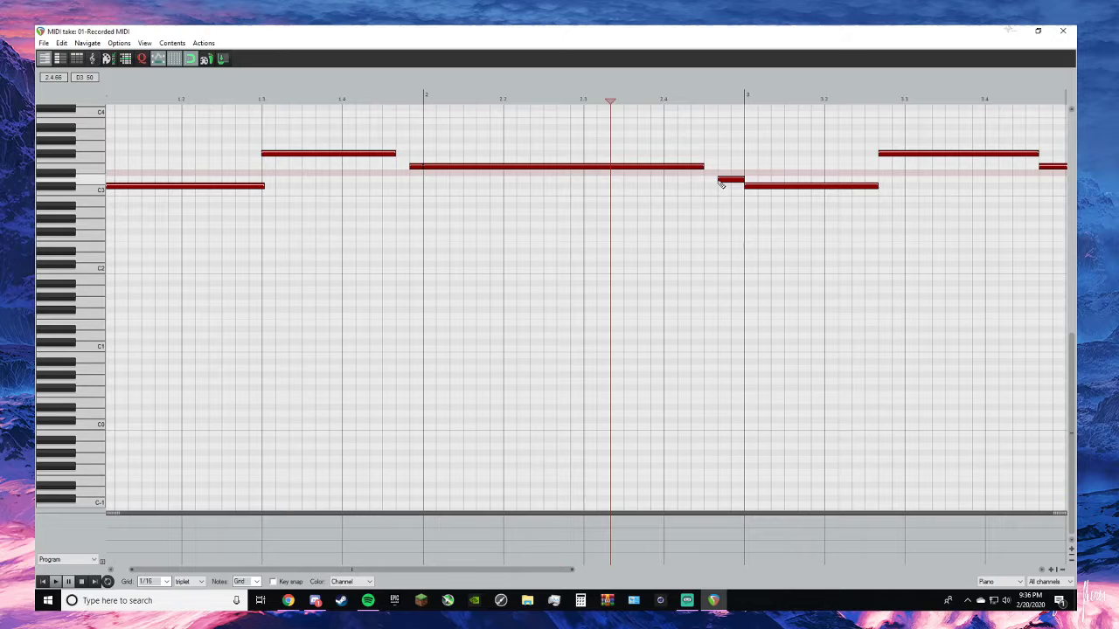
- Shorten the D3 note before bar 3 by moving its start one grid step later, and close the MIDI editor
left_click_drag(718, 180, 731, 179)
scroll(723, 194, "down", 3)
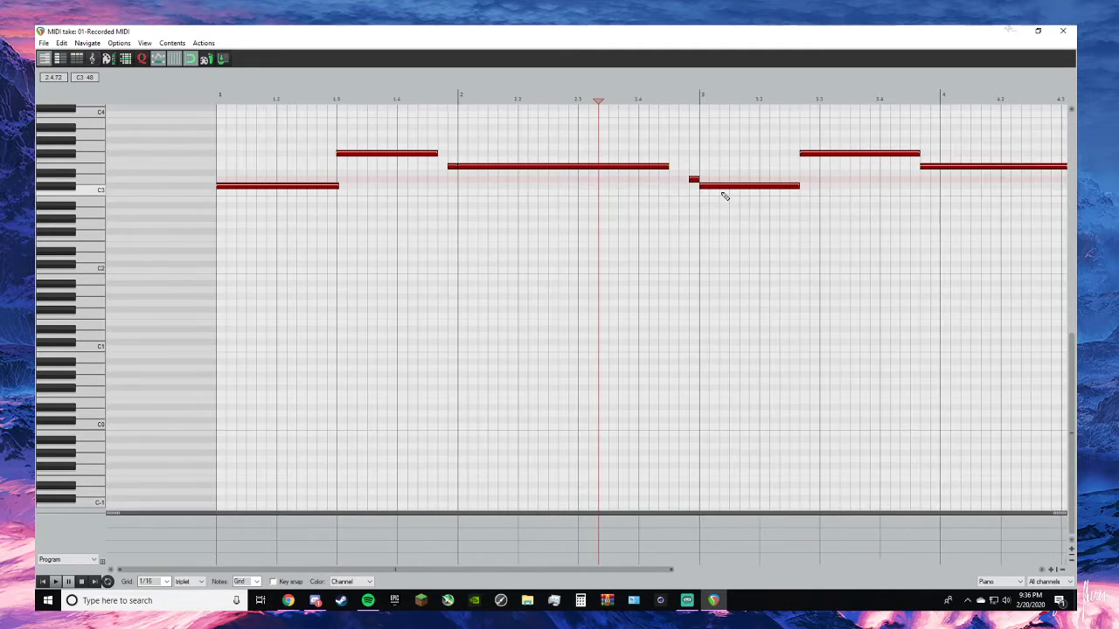
scroll(721, 198, "down", 1)
left_click(1064, 30)
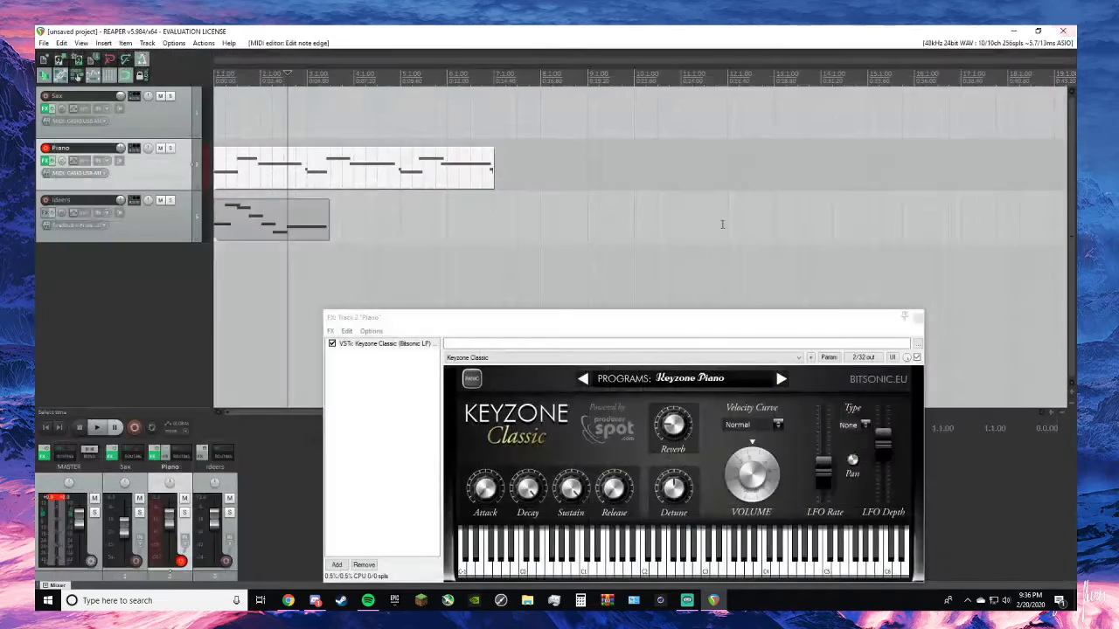
- Play the edited Piano melody from the project start and return to the beginning
left_click(50, 427)
key("space")
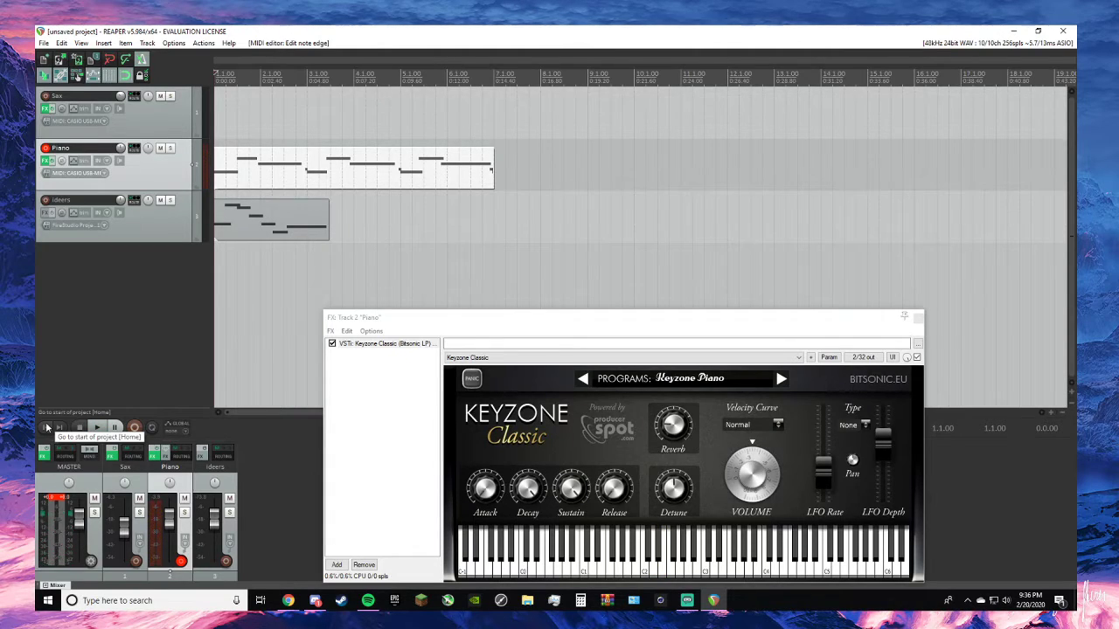
left_click(47, 427)
key("space")
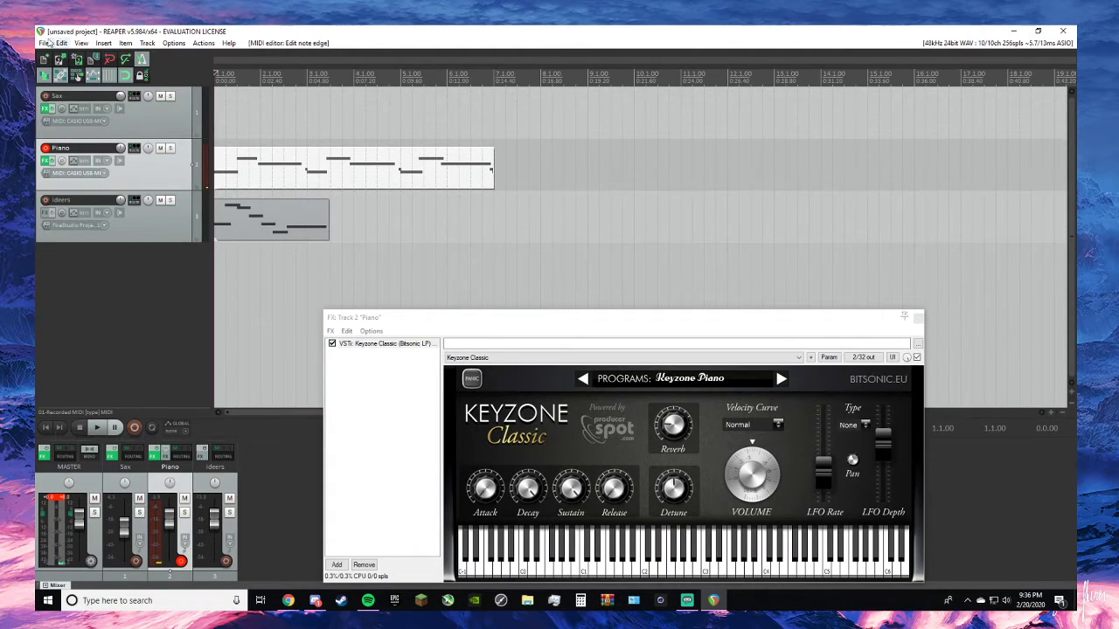
- Save the project as "Menacing Tall Man" in the REAPER Media folder
left_click(61, 43)
mouse_move(43, 43)
left_click(61, 80)
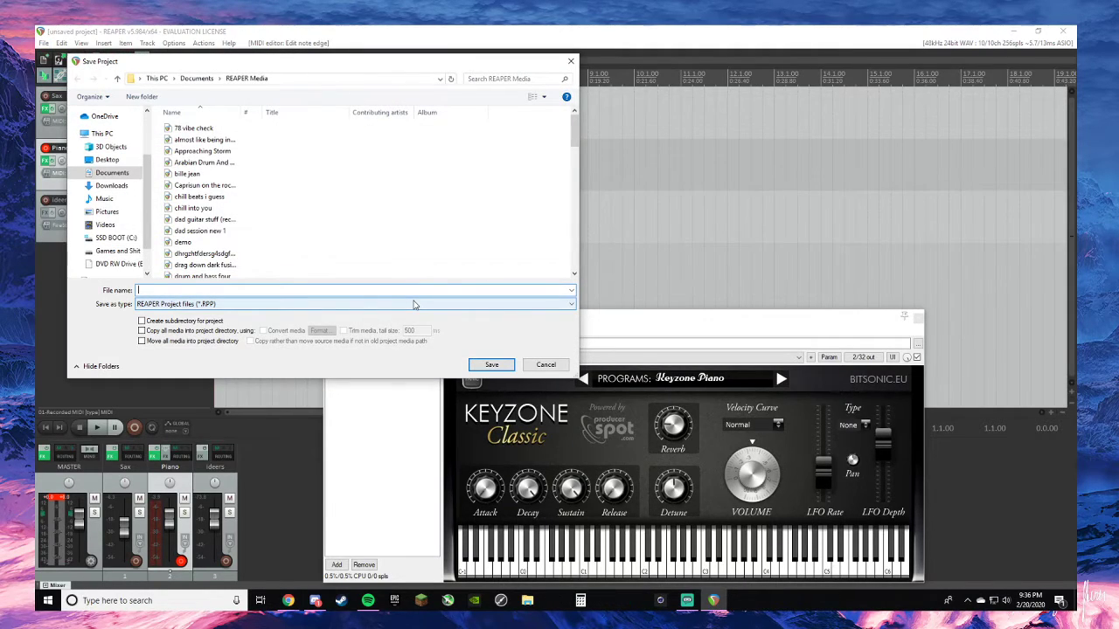
type("MEn")
key("BackSpace")
type("enacing")
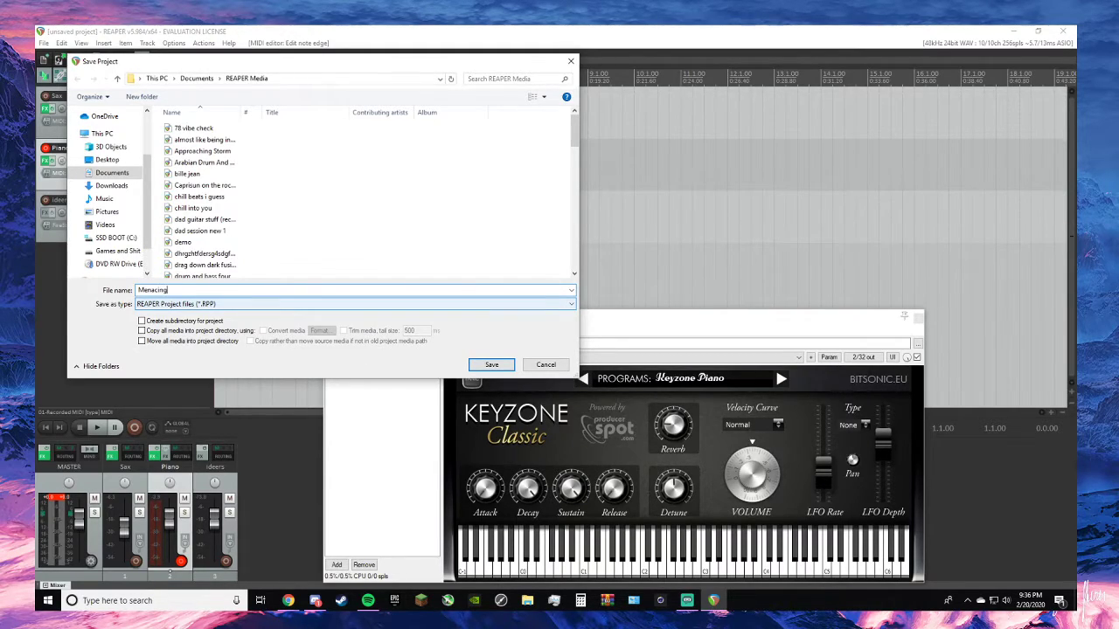
type(" Tall Man")
left_click(491, 365)
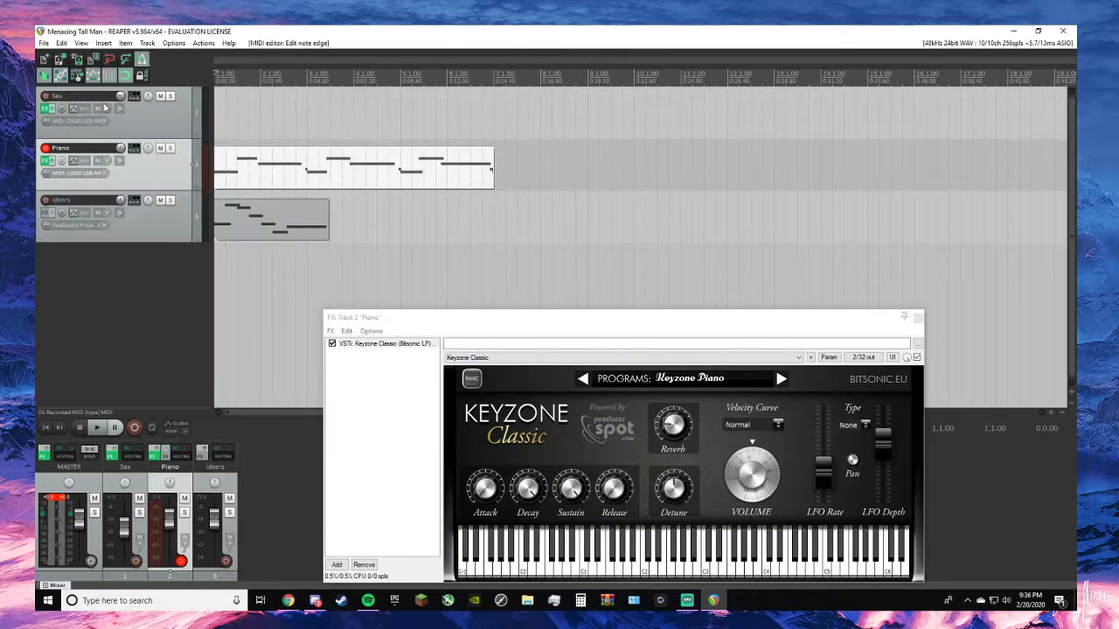
- Open the project "almost like being in love" and look over its melody on the timeline
left_click(45, 44)
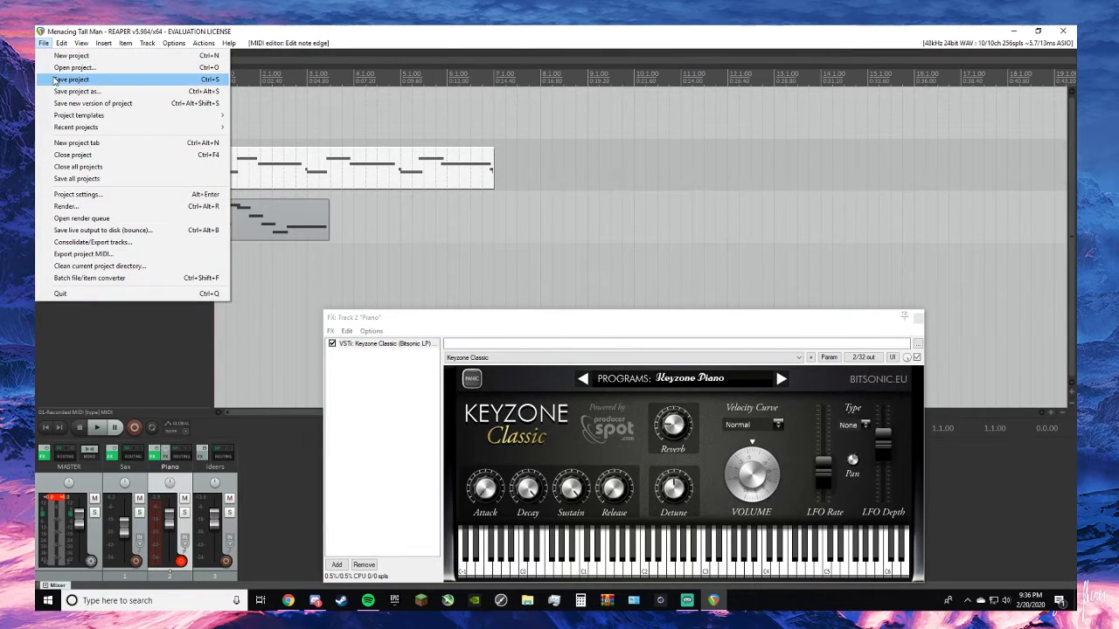
left_click(73, 68)
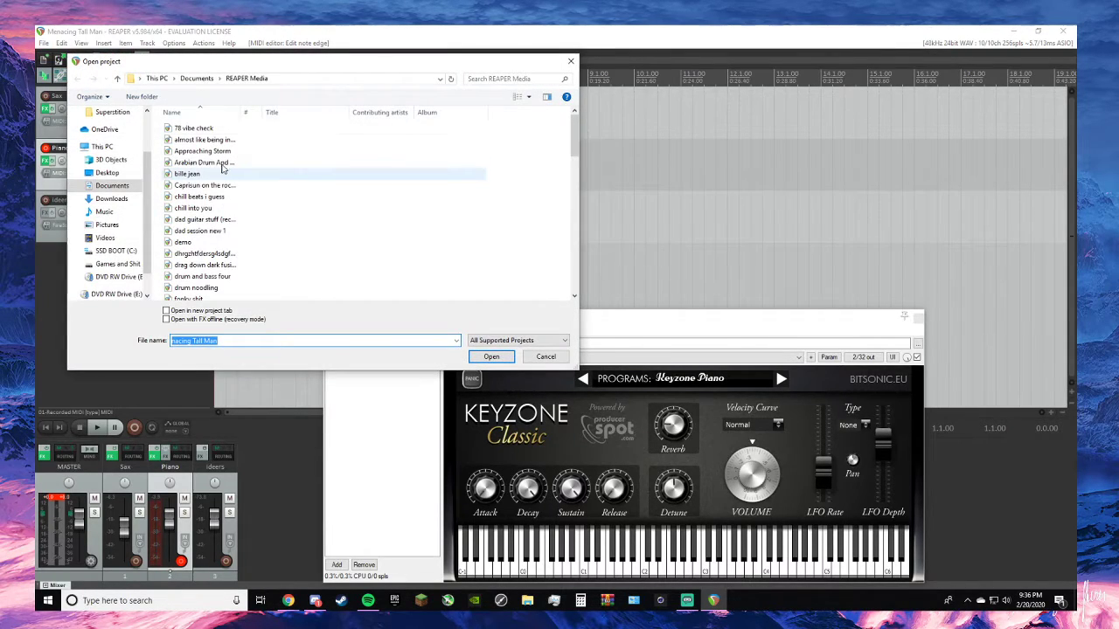
double_click(195, 140)
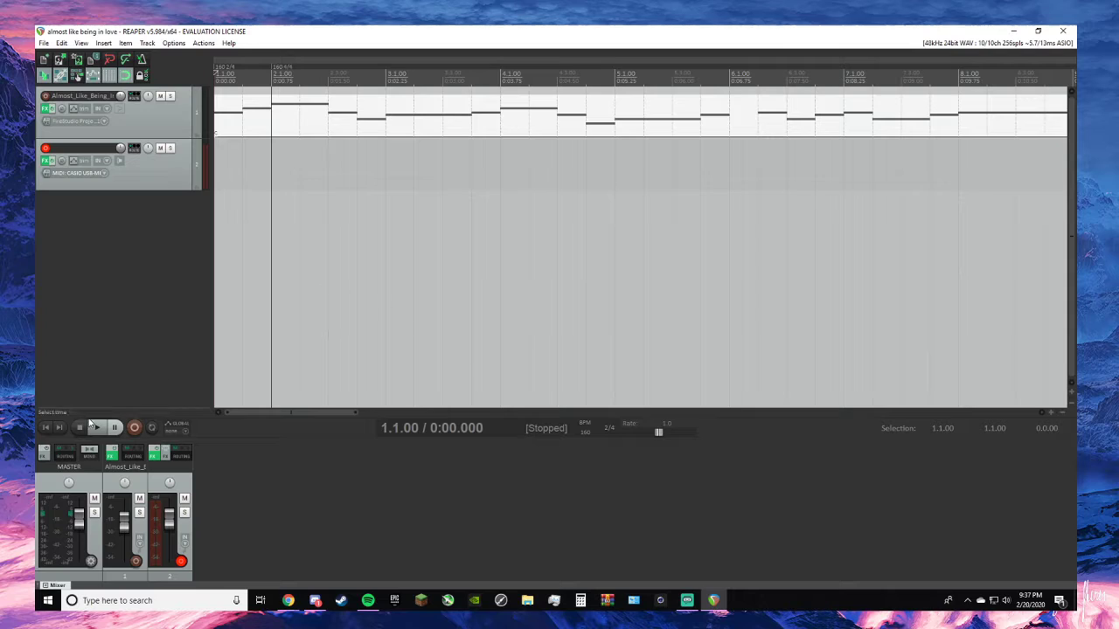
scroll(427, 165, "down", 5)
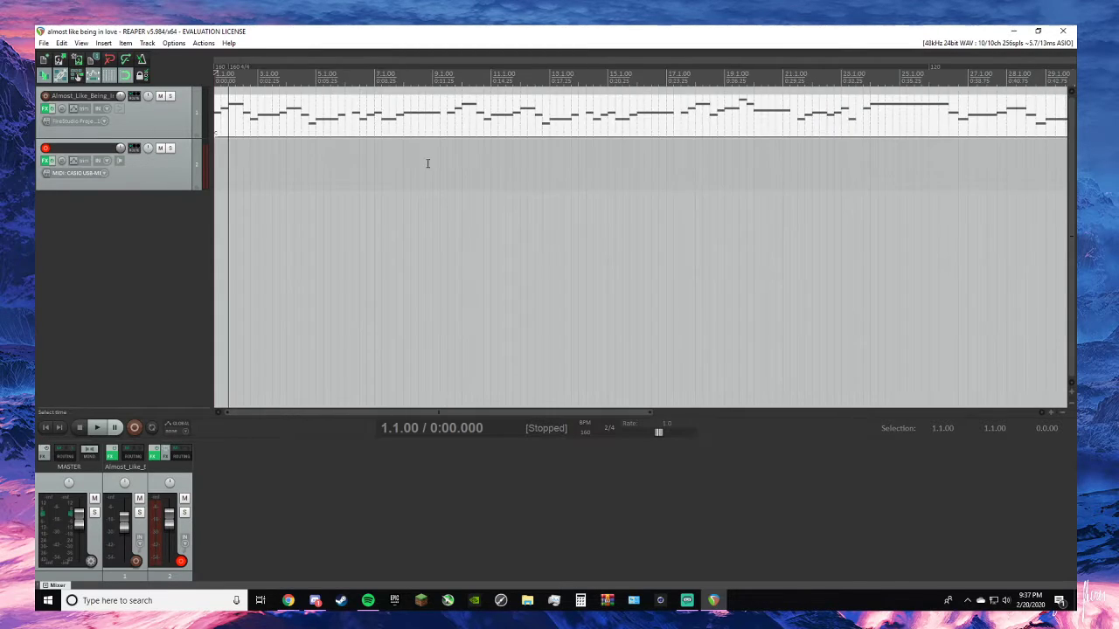
scroll(426, 163, "up", 3)
scroll(426, 164, "up", 2)
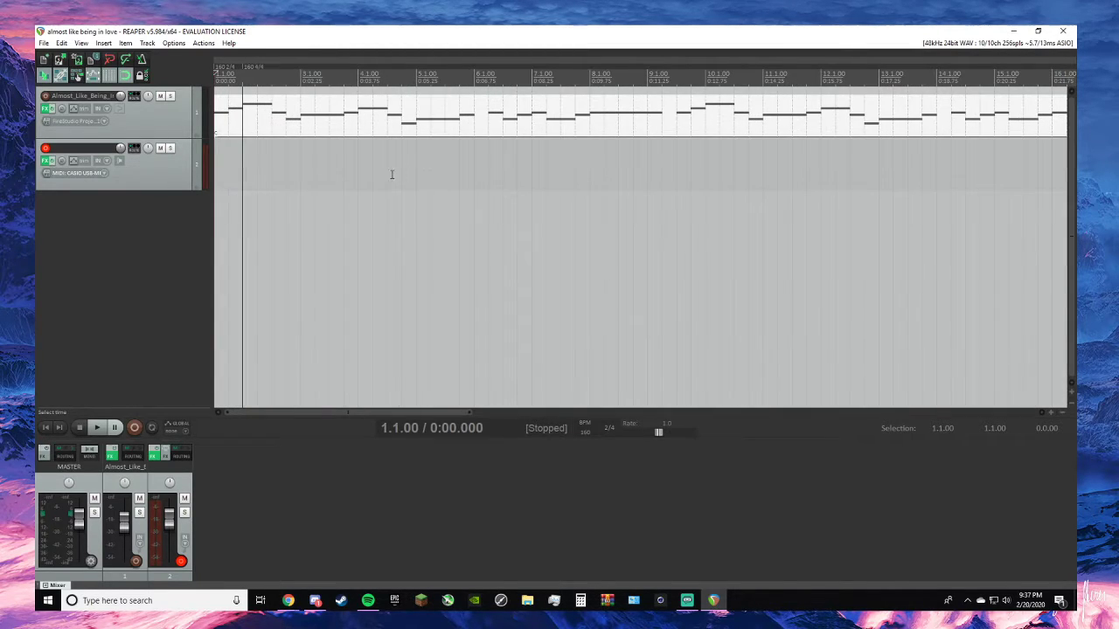
scroll(386, 176, "up", 2)
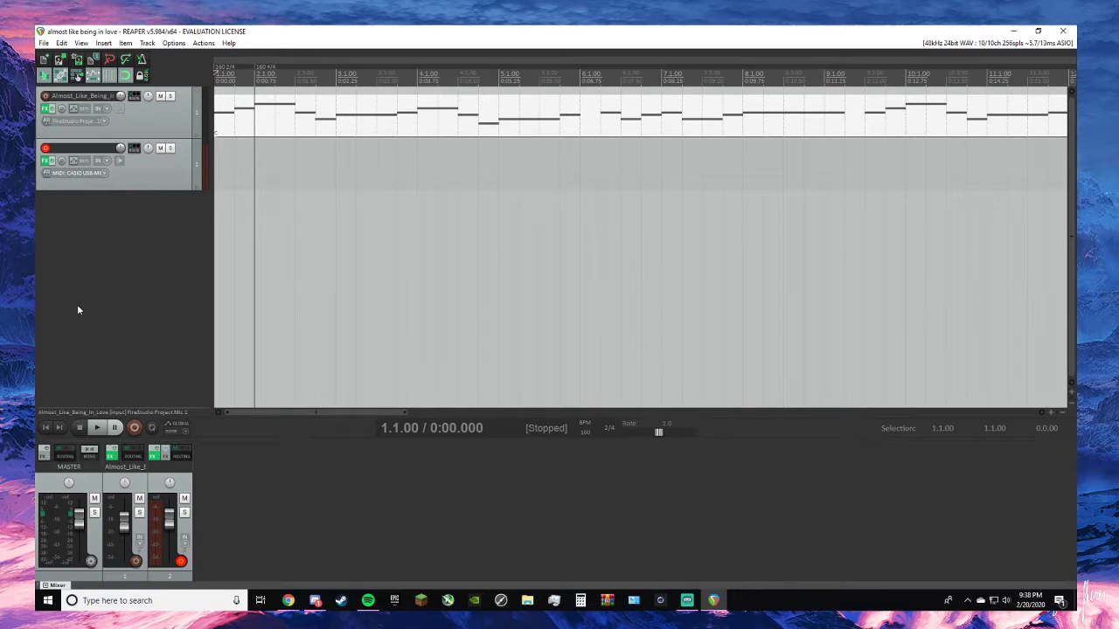
- Add Voxengo Recorder VST to the master track, with a buffer count of 16 and output to MME
left_click(46, 458)
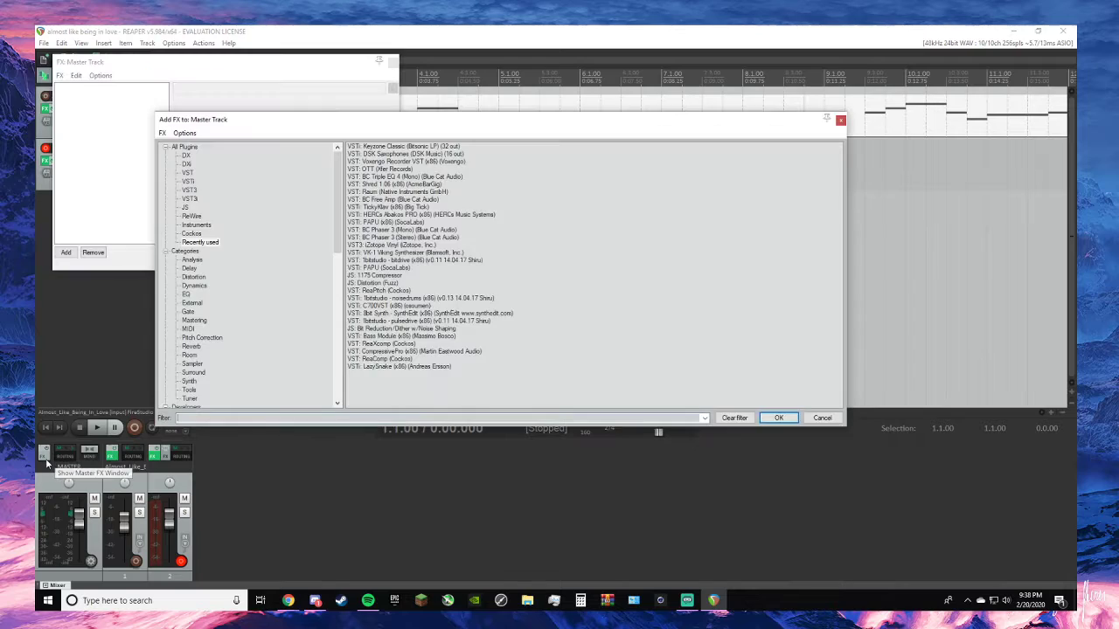
double_click(388, 162)
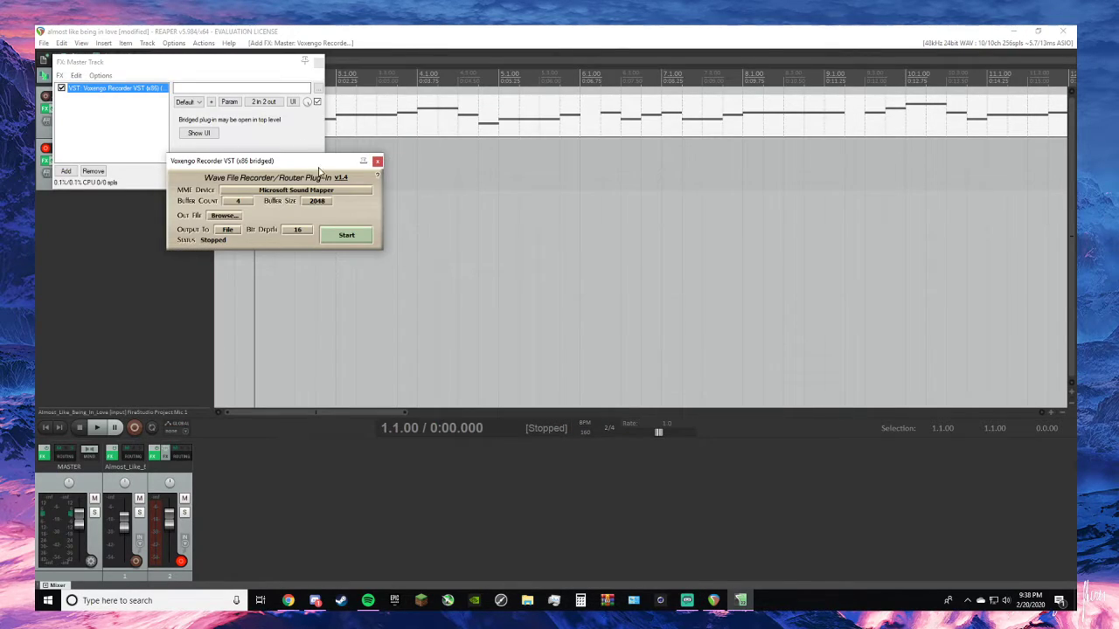
left_click(242, 201)
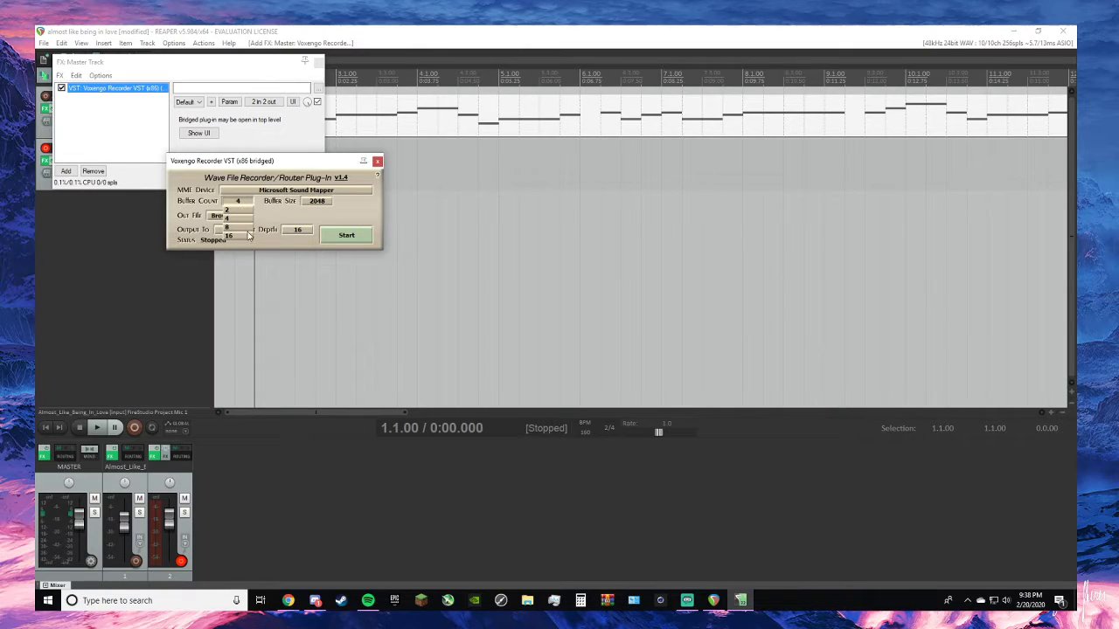
left_click(248, 235)
left_click(229, 230)
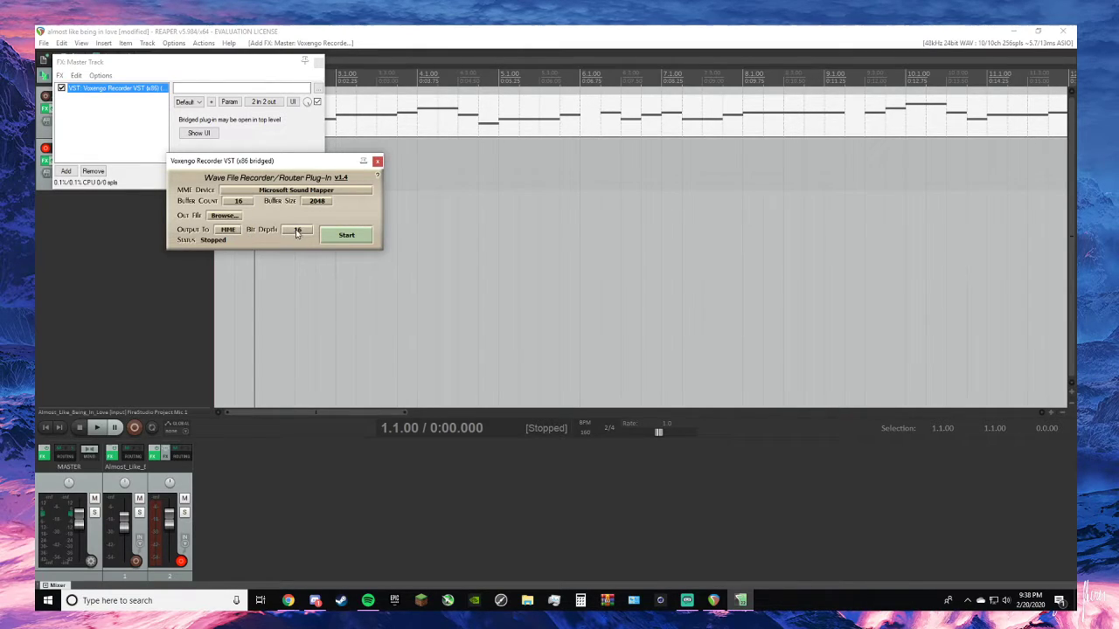
- Set Voxengo Recorder's bit depth to 24, start it, and close the plug-in and master FX windows
left_click(289, 600)
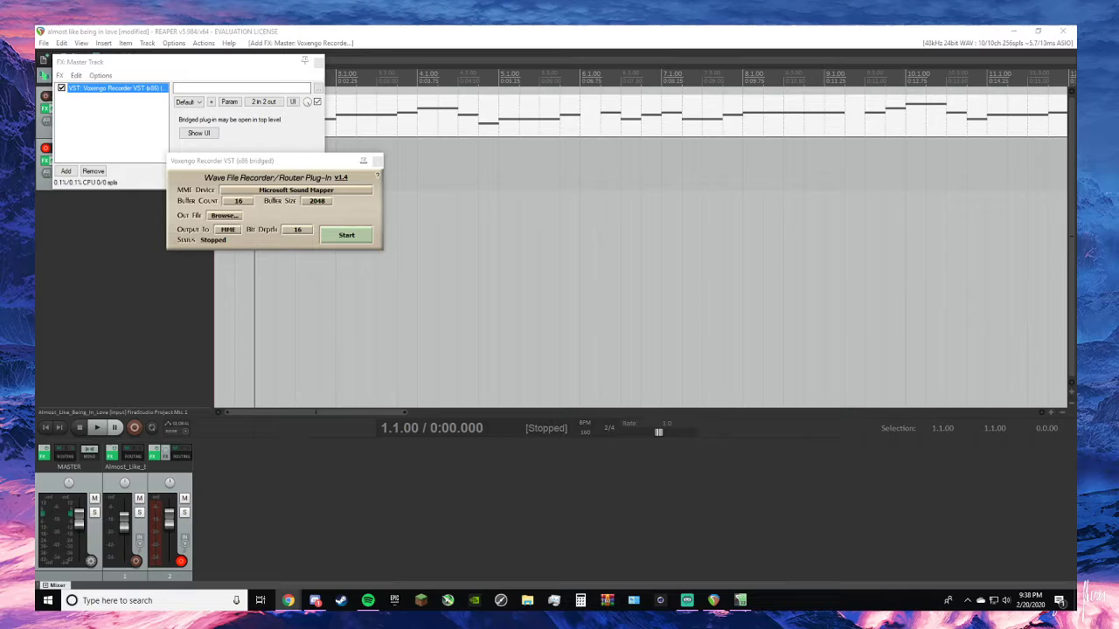
left_click(304, 231)
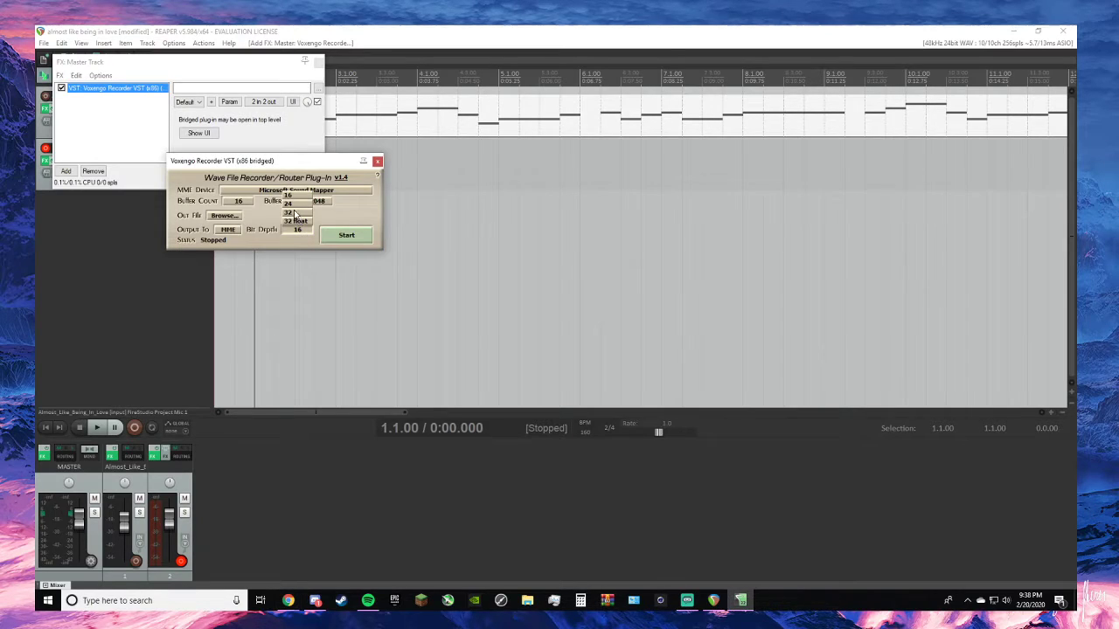
left_click(294, 203)
left_click(345, 234)
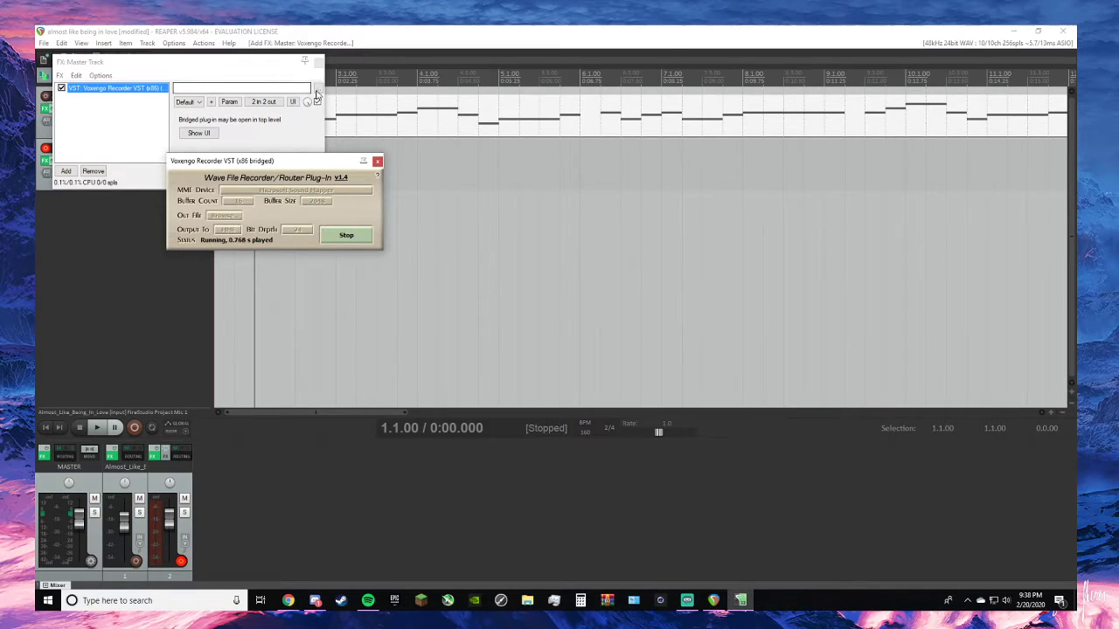
left_click(377, 161)
left_click(317, 60)
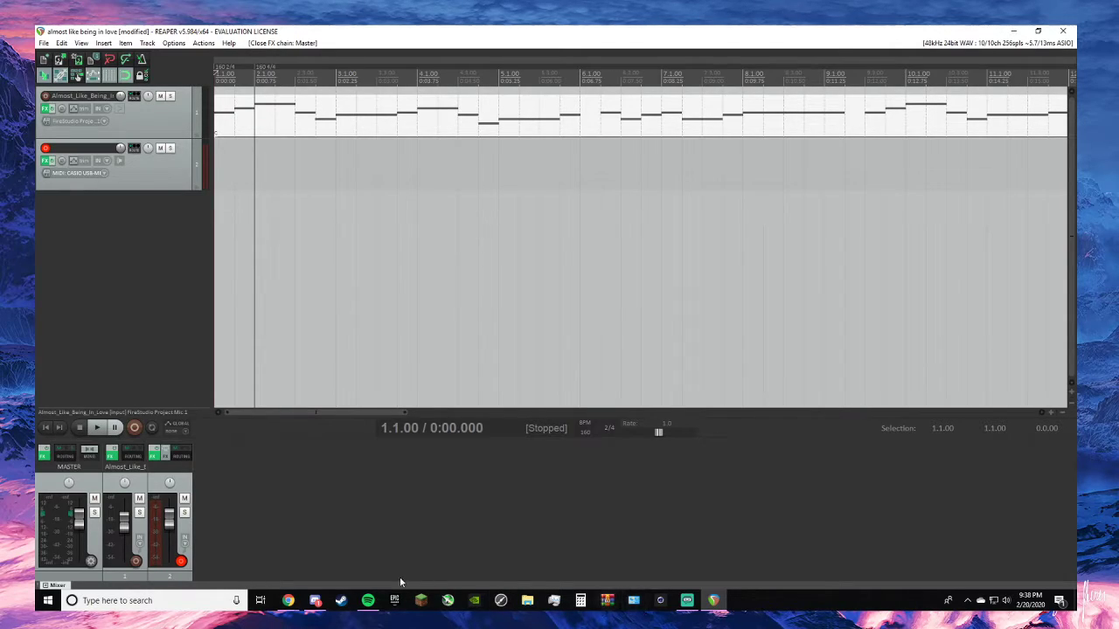
- Switch to Spotify and search for "Almost Like being in love"
left_click(369, 610)
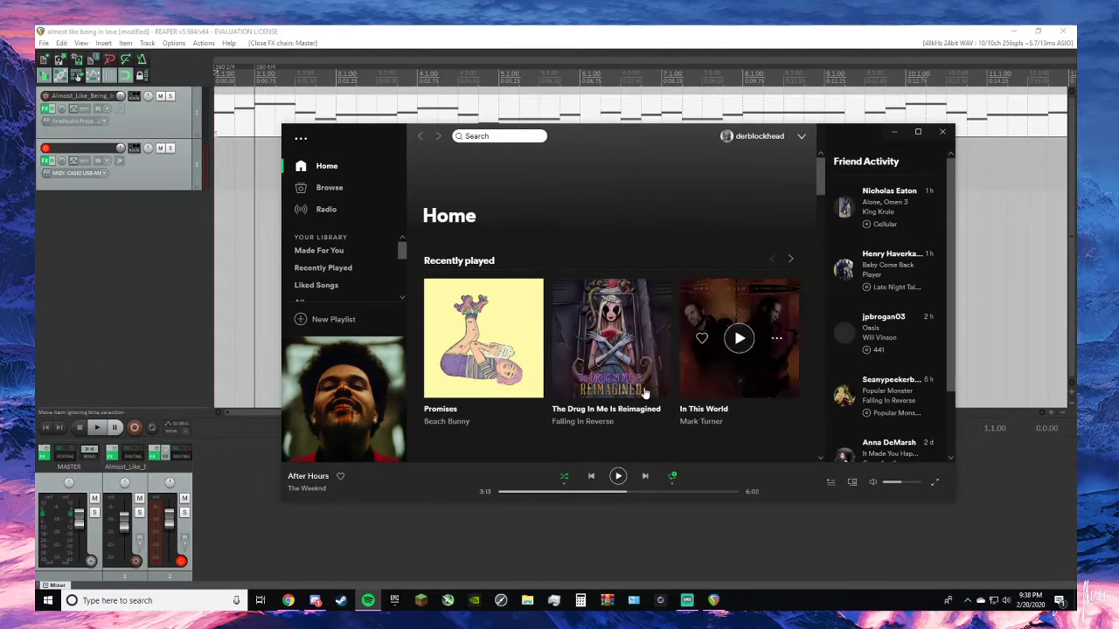
scroll(844, 271, "down", 2)
left_click(491, 136)
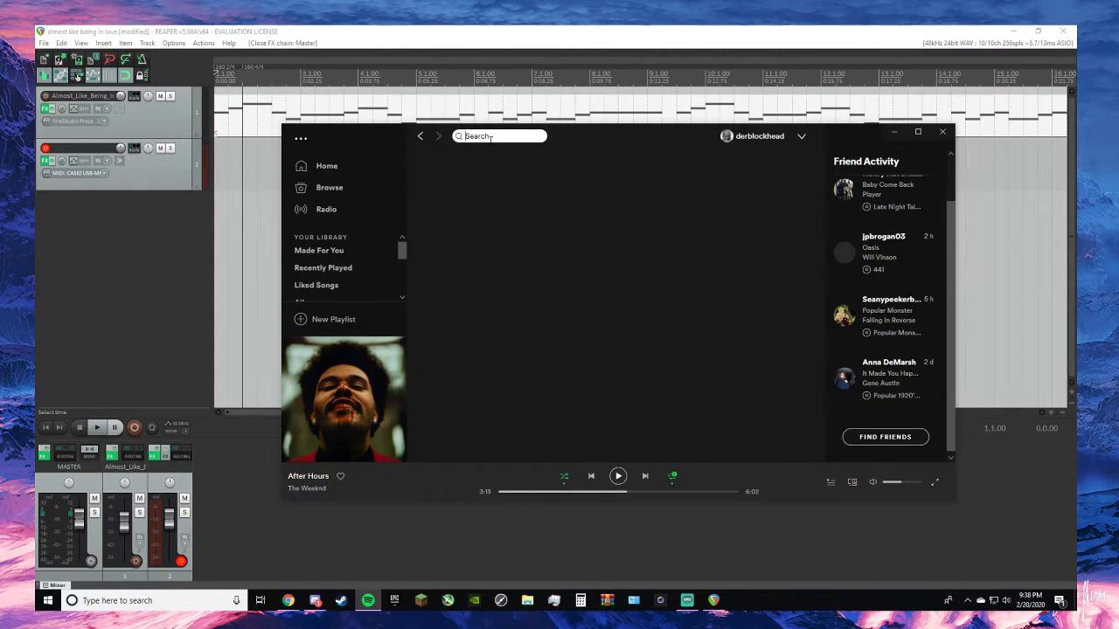
type("Almo")
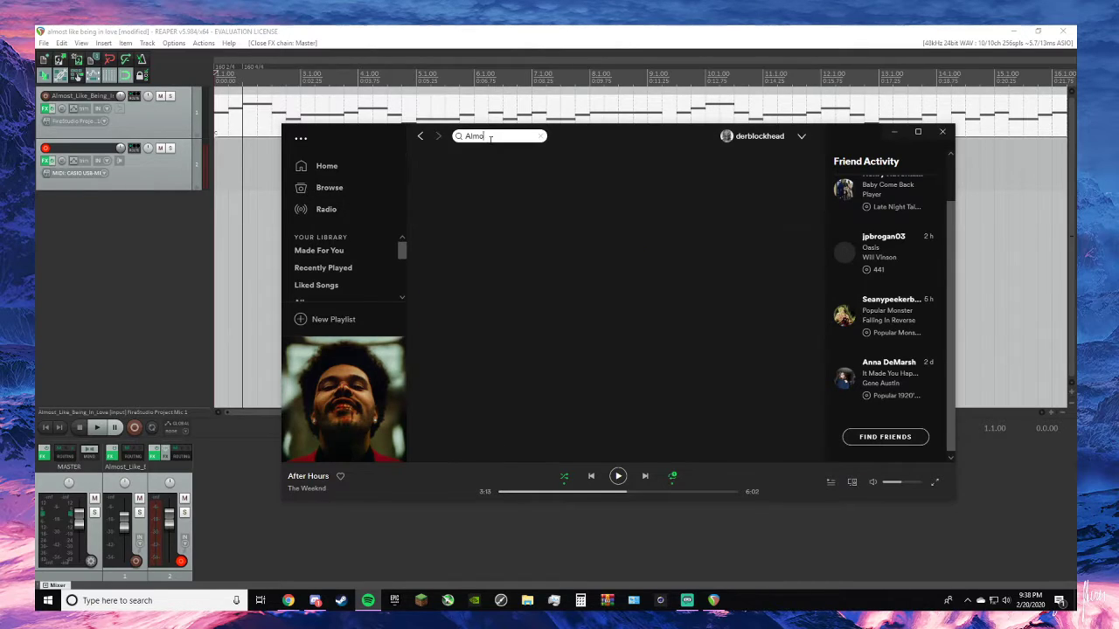
type("st Like be")
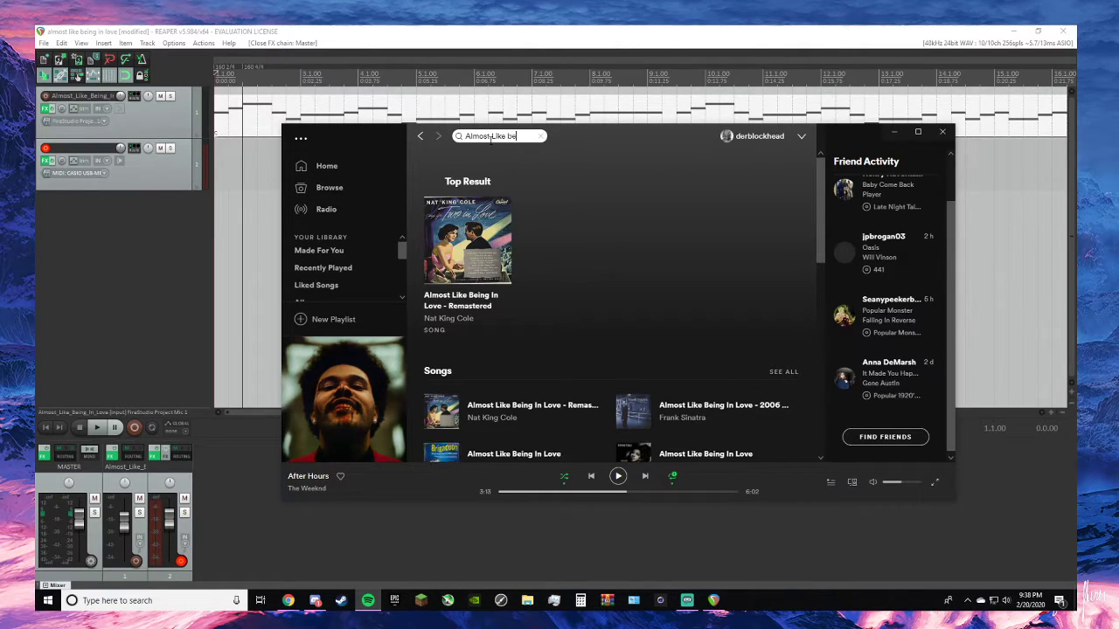
type("ing ln love")
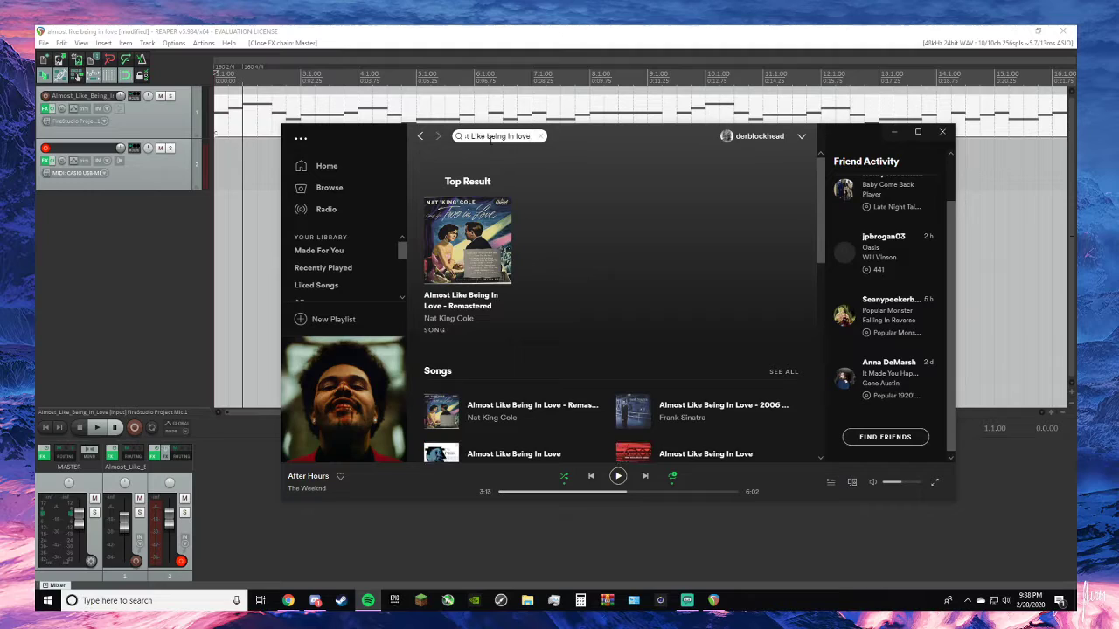
- Play the opening of Frank Sinatra's 2006 remaster of the song, pause it, clear the search and return to REAPER
scroll(508, 291, "down", 2)
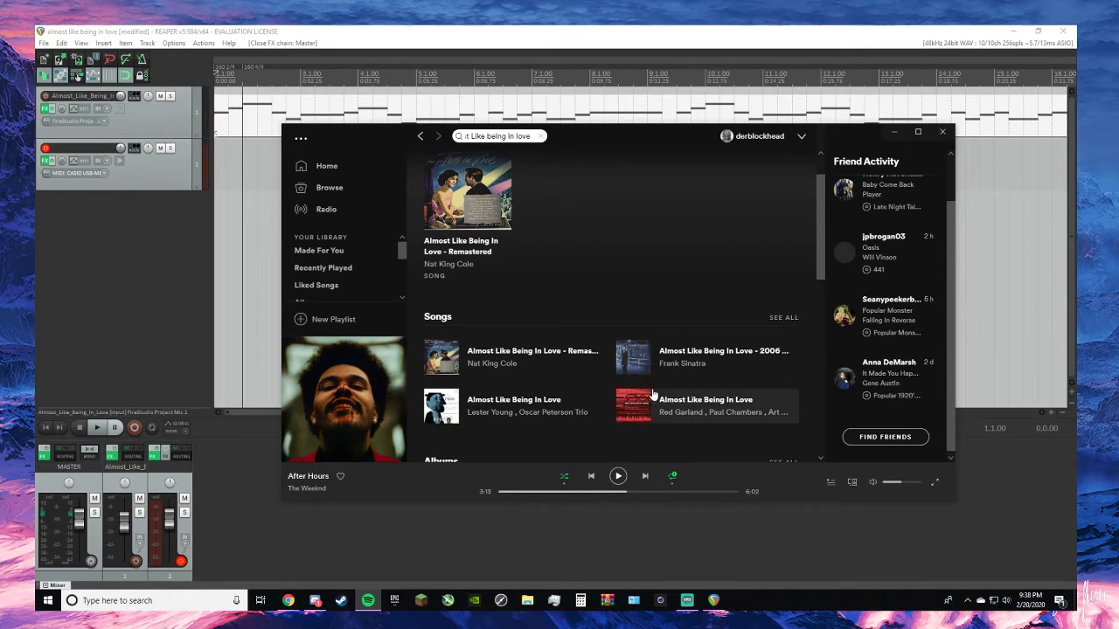
left_click(634, 357)
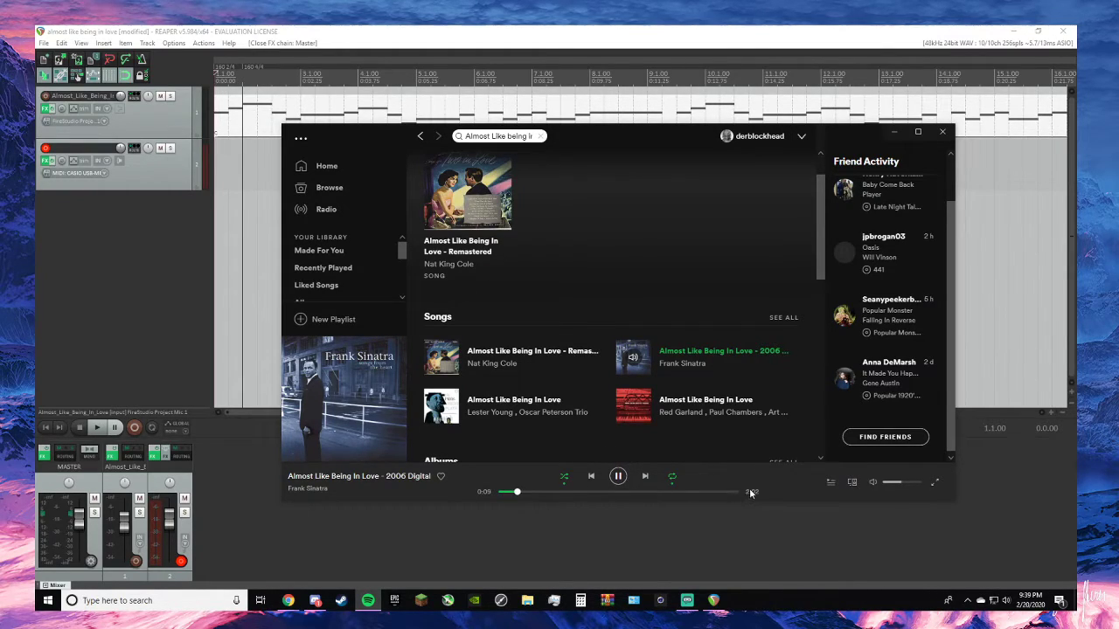
scroll(1003, 211, "down", 5)
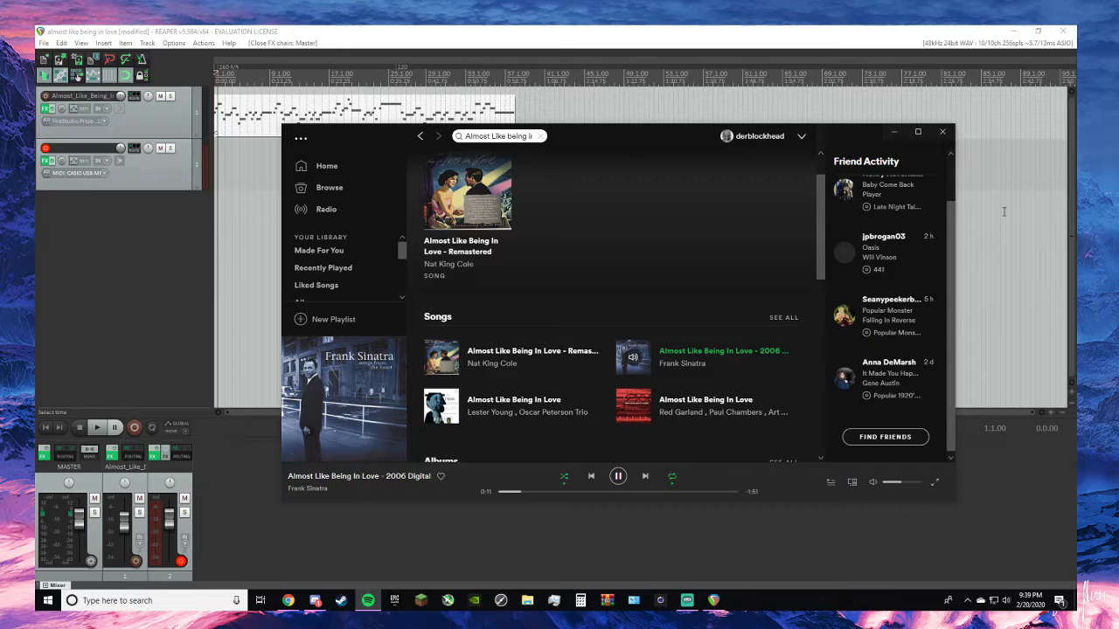
scroll(1003, 212, "up", 5)
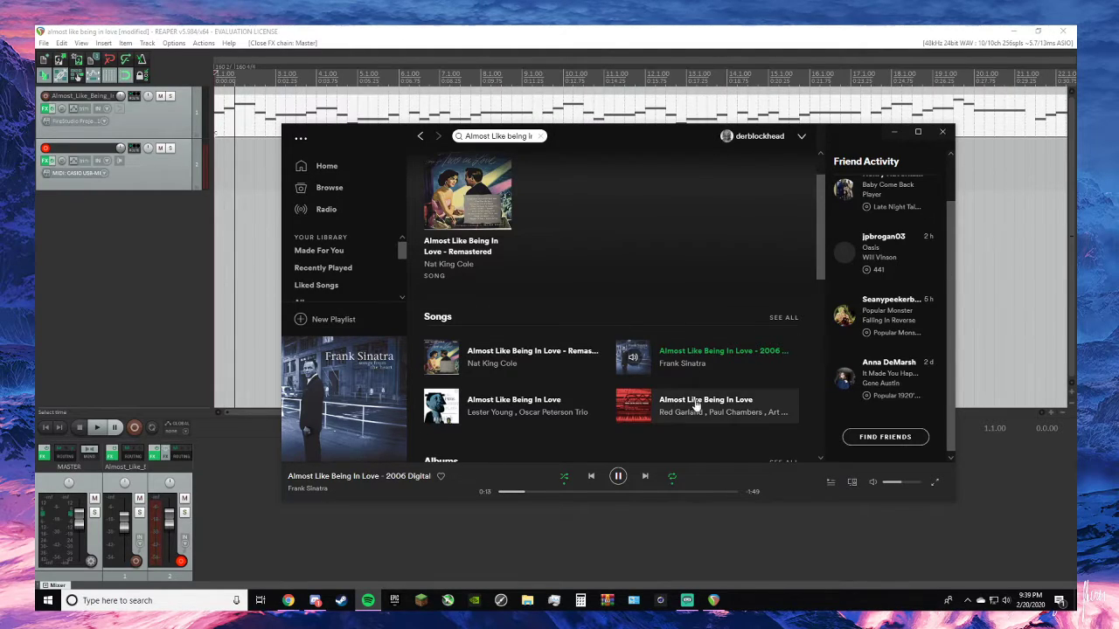
left_click(617, 481)
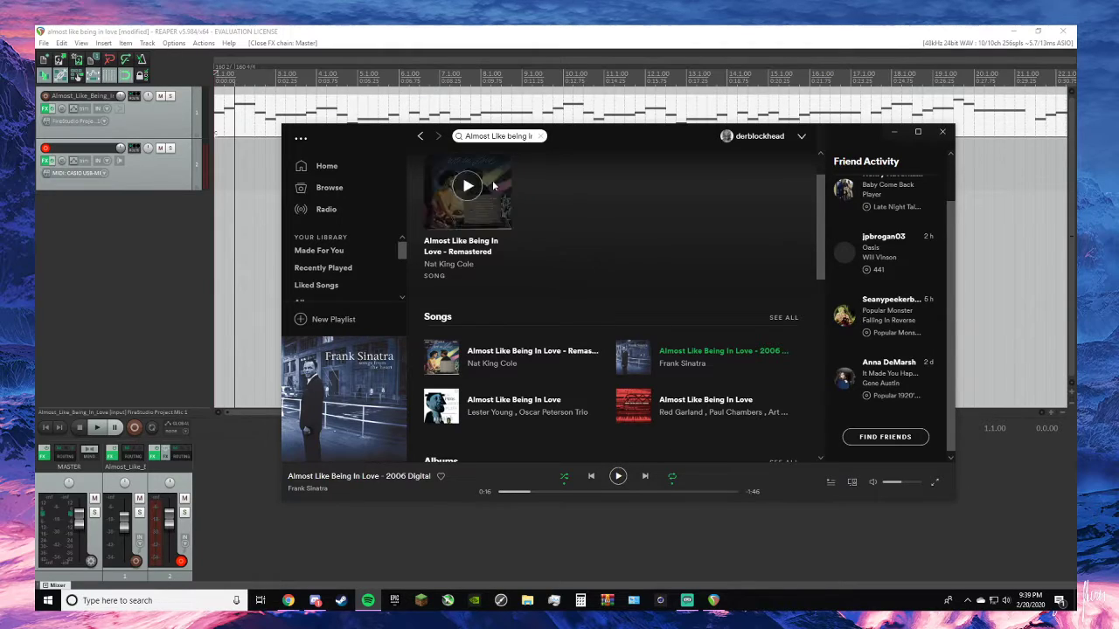
left_click(542, 136)
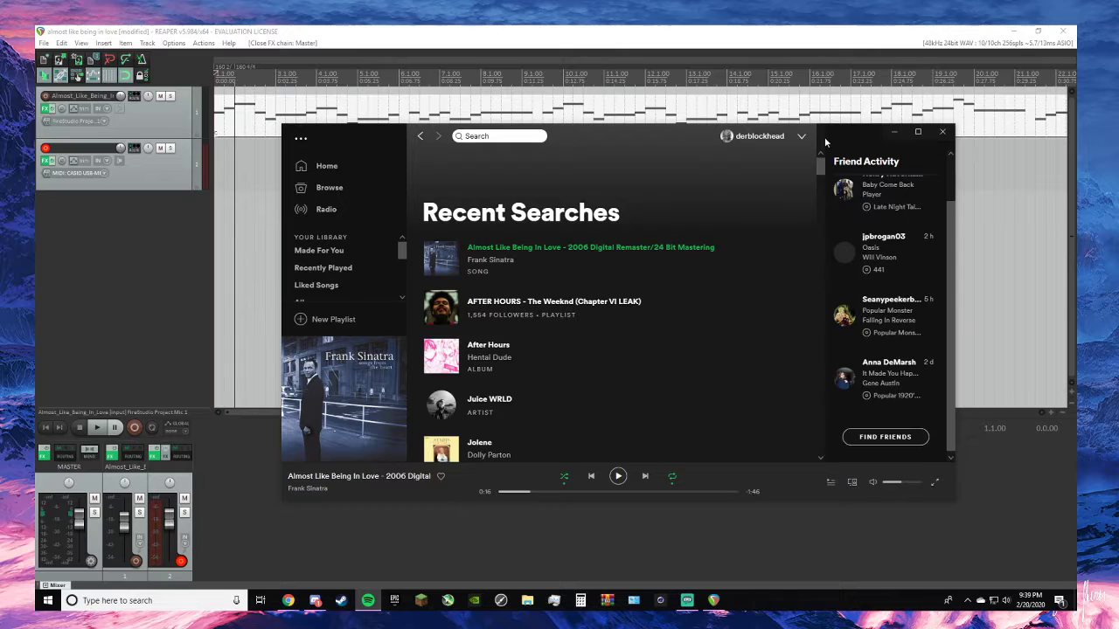
left_click_drag(826, 140, 2, 201)
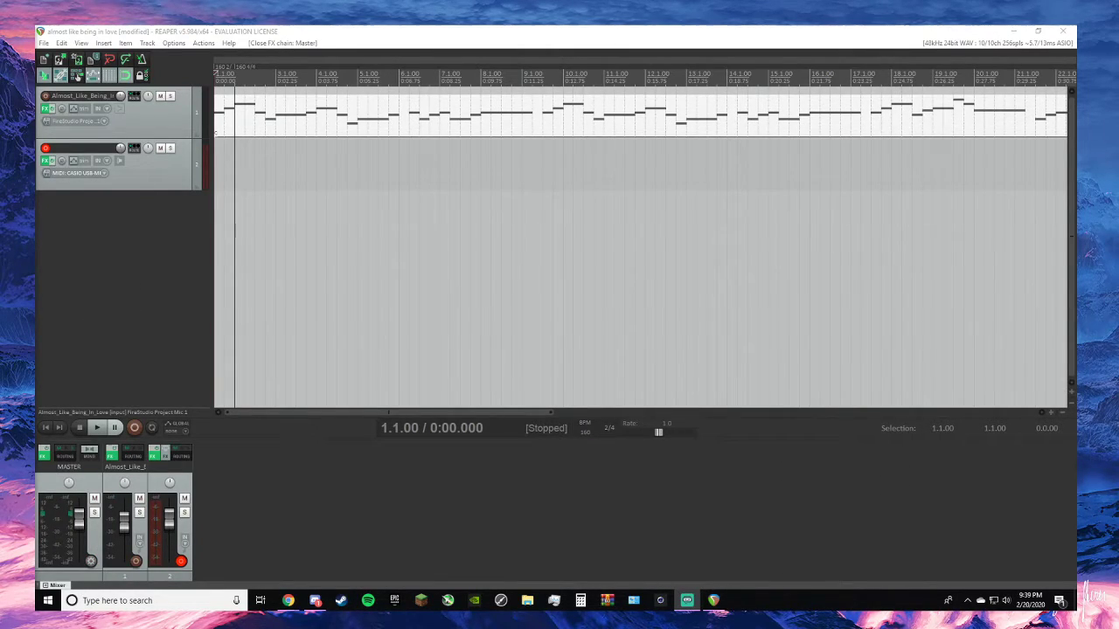
left_click(201, 232)
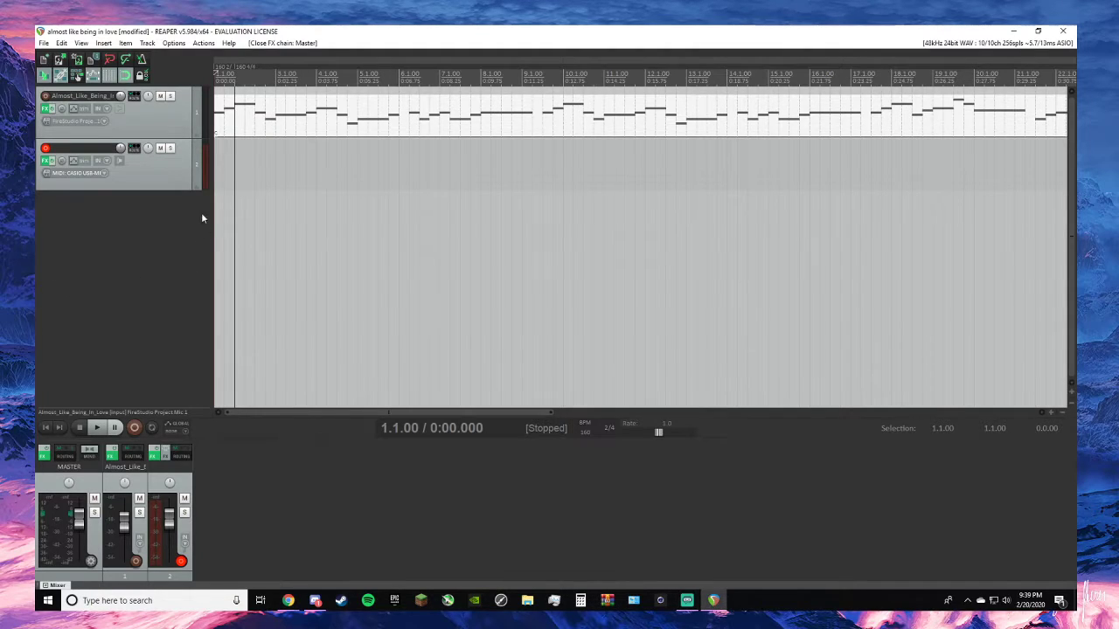
- Play the project, turn the DSK Saxophones reverb on the melody track down fully, and briefly solo that track
left_click(96, 427)
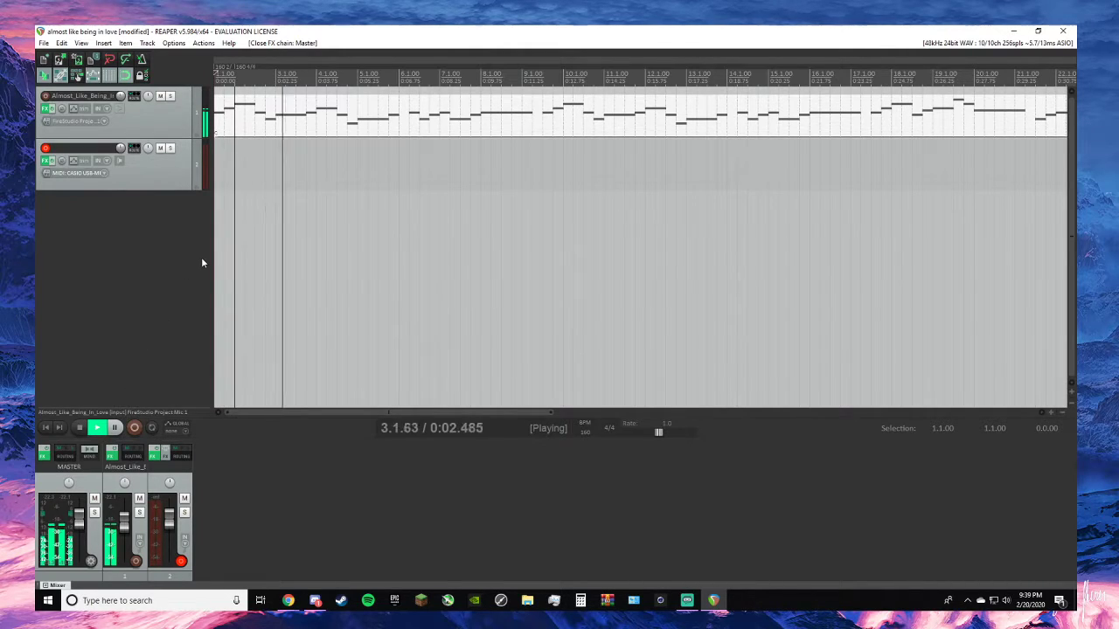
left_click(44, 108)
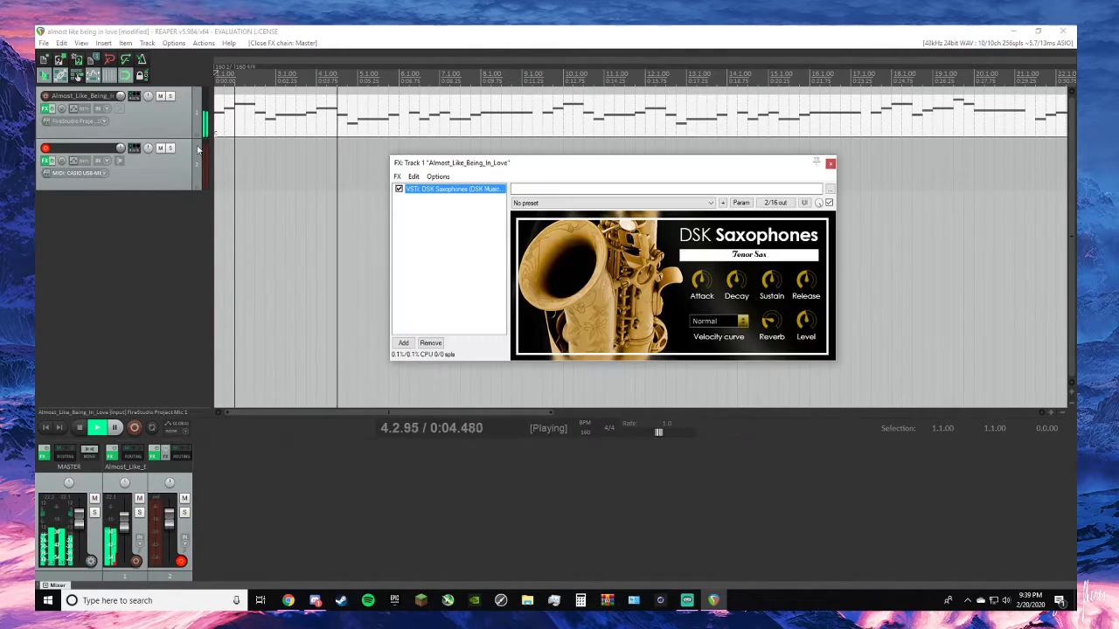
left_click_drag(777, 326, 782, 423)
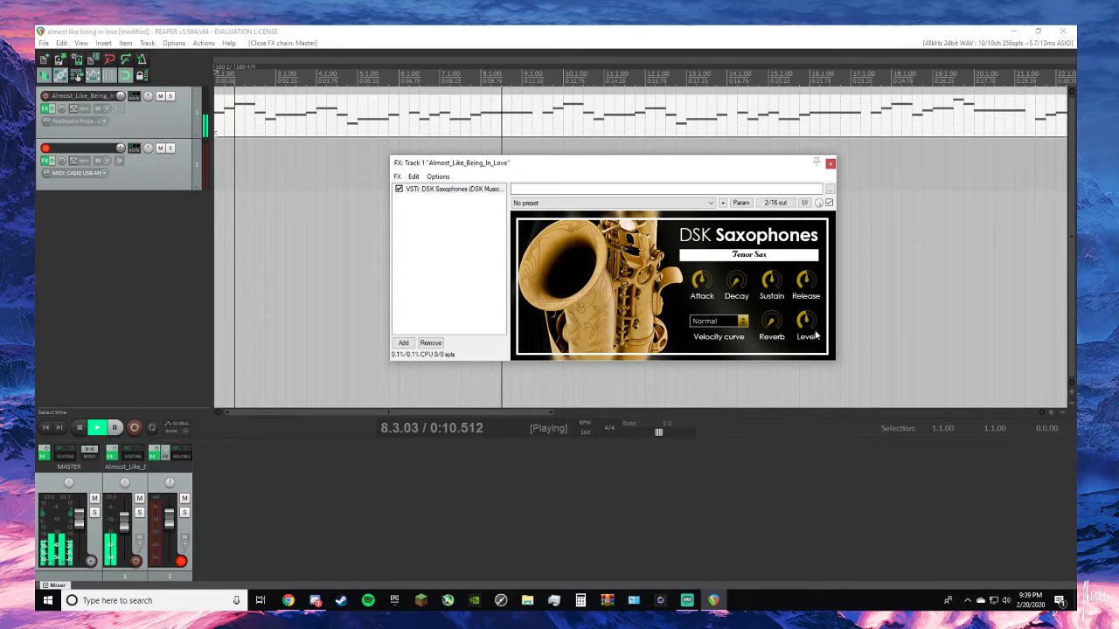
left_click(170, 97)
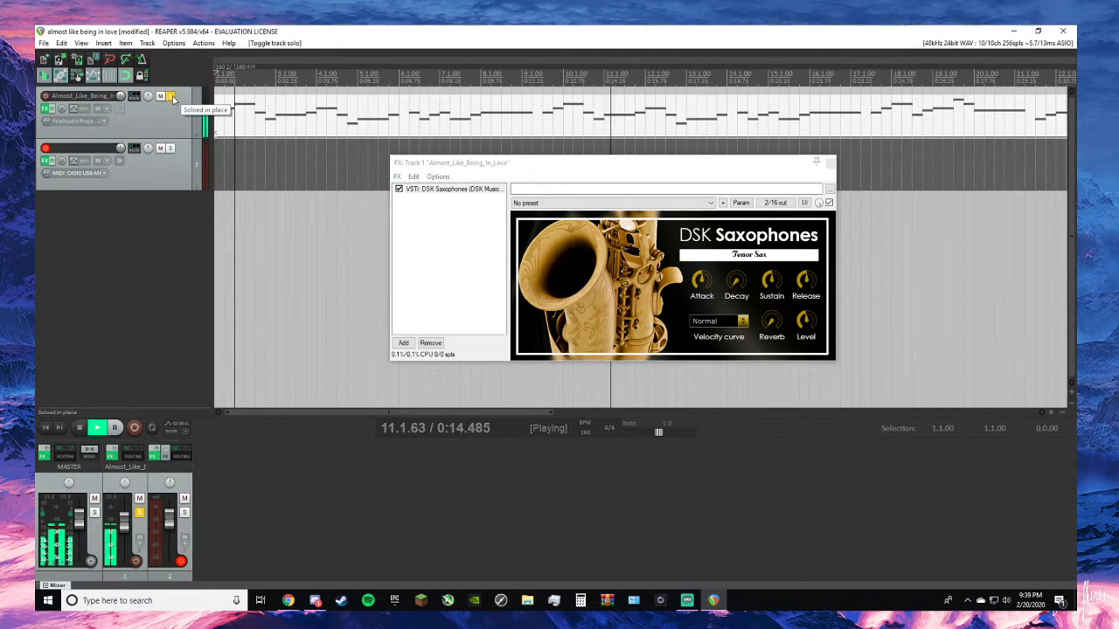
left_click(170, 96)
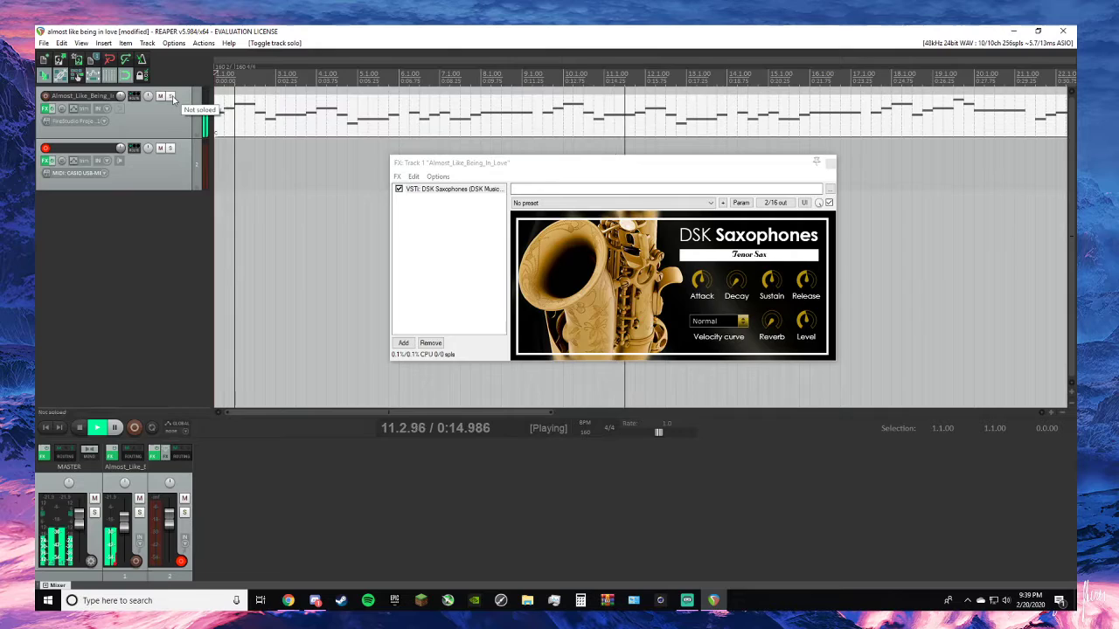
- Raise the DSK Saxophones level and slightly lower the melody track's volume fader
left_click(796, 286)
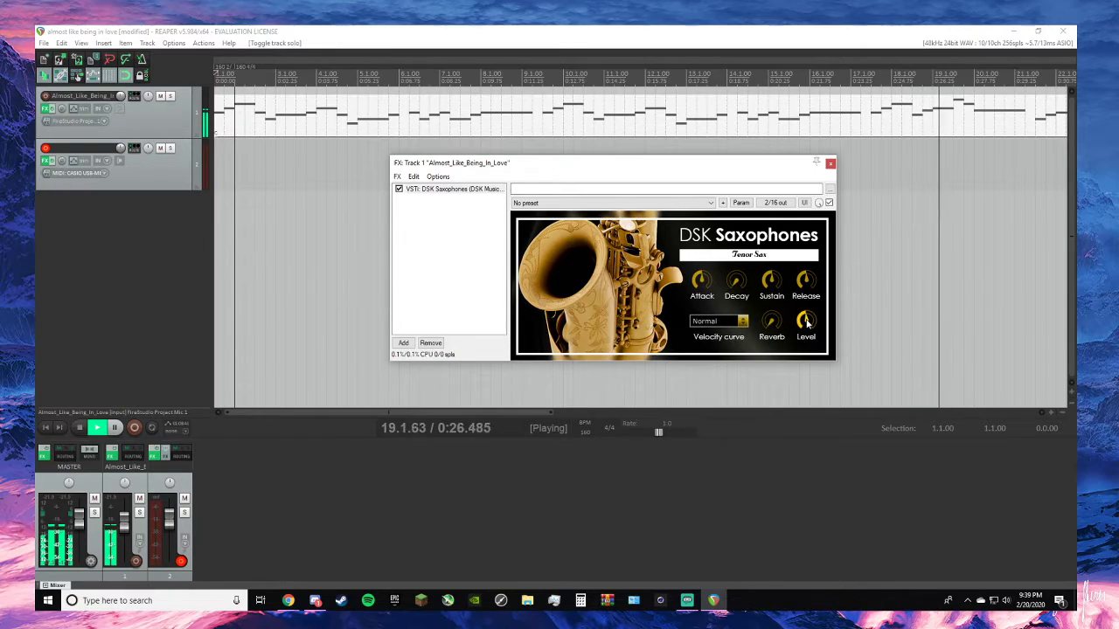
mouse_move(806, 324)
left_mouse_down()
mouse_move(804, 286)
mouse_move(792, 313)
left_mouse_up()
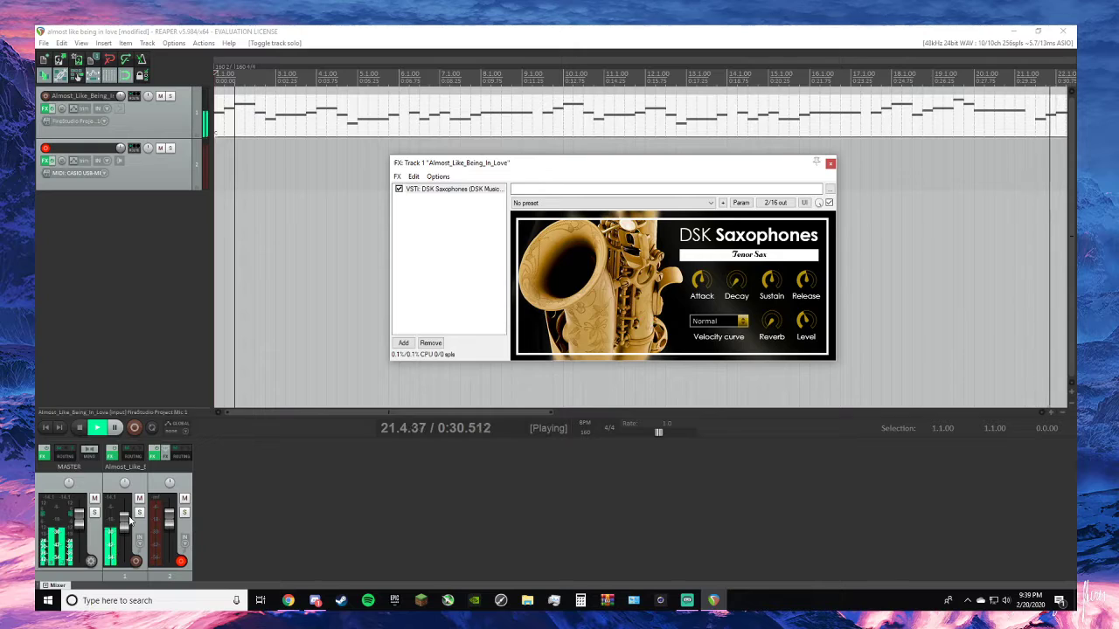
left_click_drag(129, 521, 128, 527)
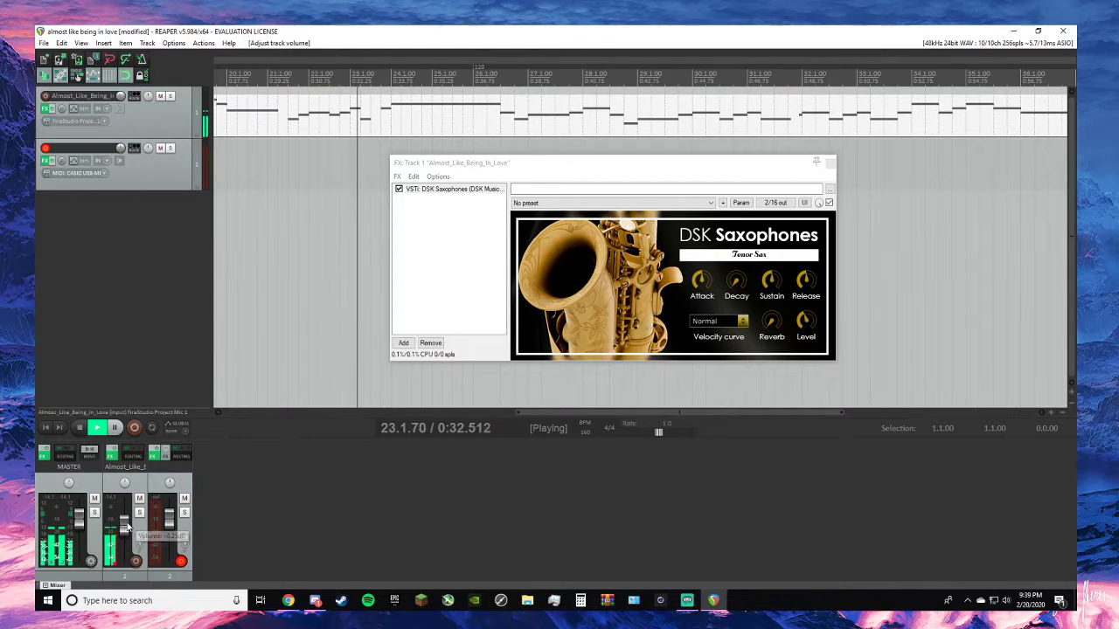
- Open Voxengo Recorder on the master track, stop it, and stop the project playback
left_click(44, 453)
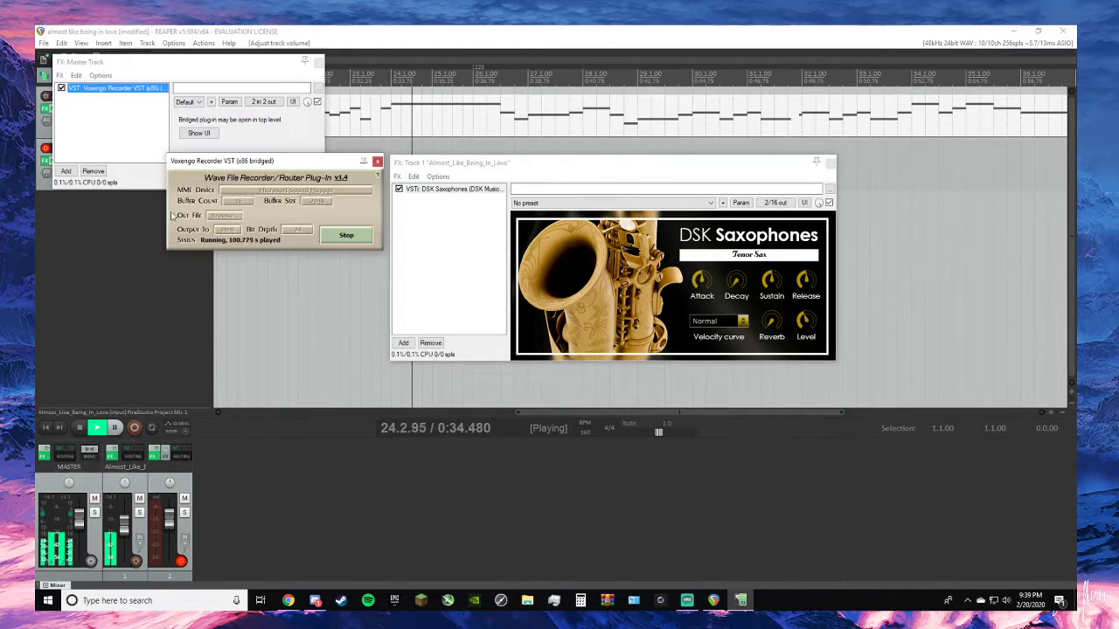
left_click(346, 234)
left_click(137, 340)
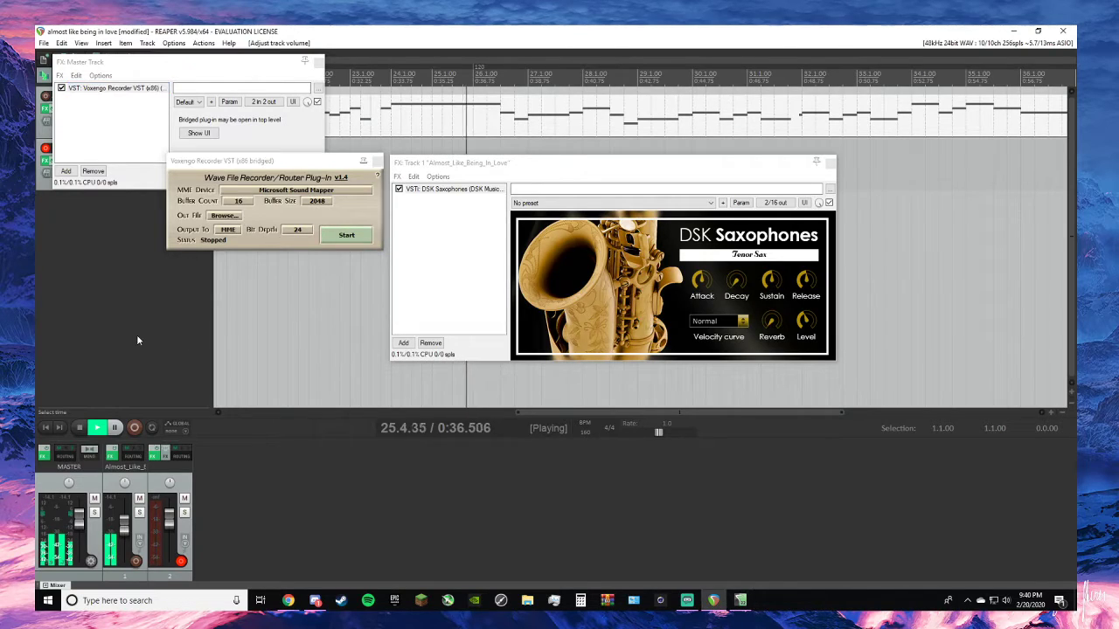
key("space")
- Set Voxengo Recorder's MME device to the Yeti Stereo Microphone speakers, start it, and close the plug-in and master FX windows
left_click(322, 191)
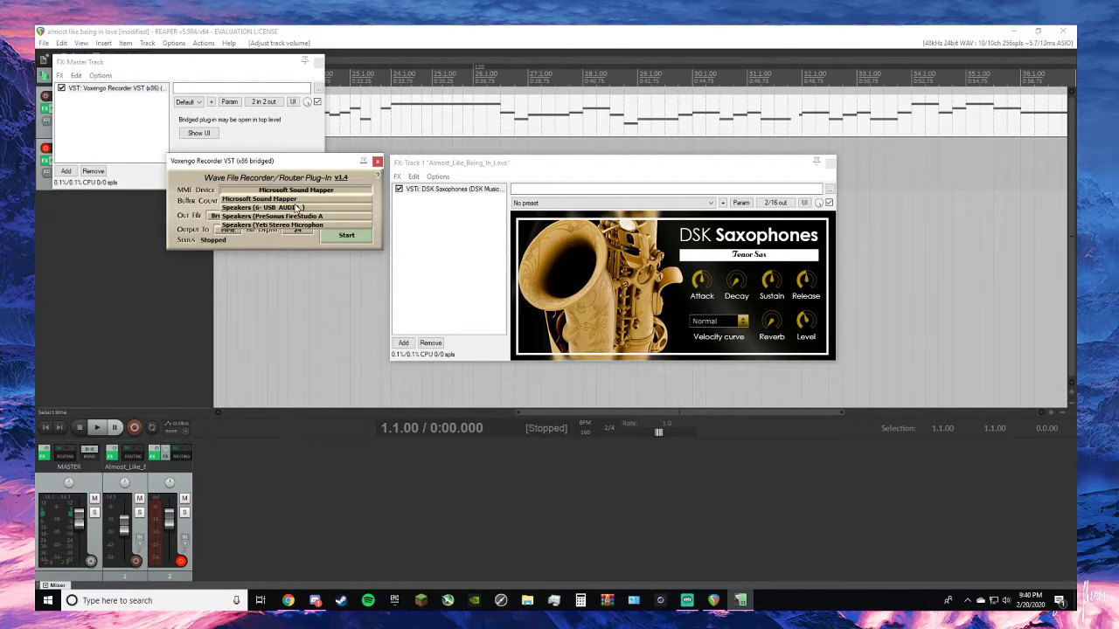
left_click(305, 226)
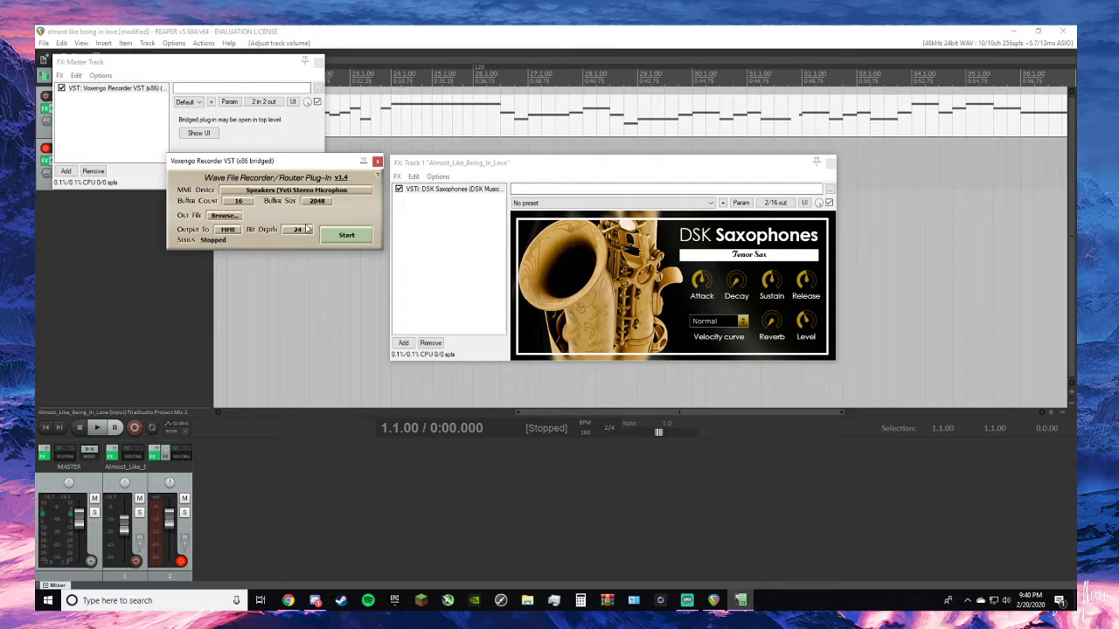
left_click(355, 240)
left_click(376, 161)
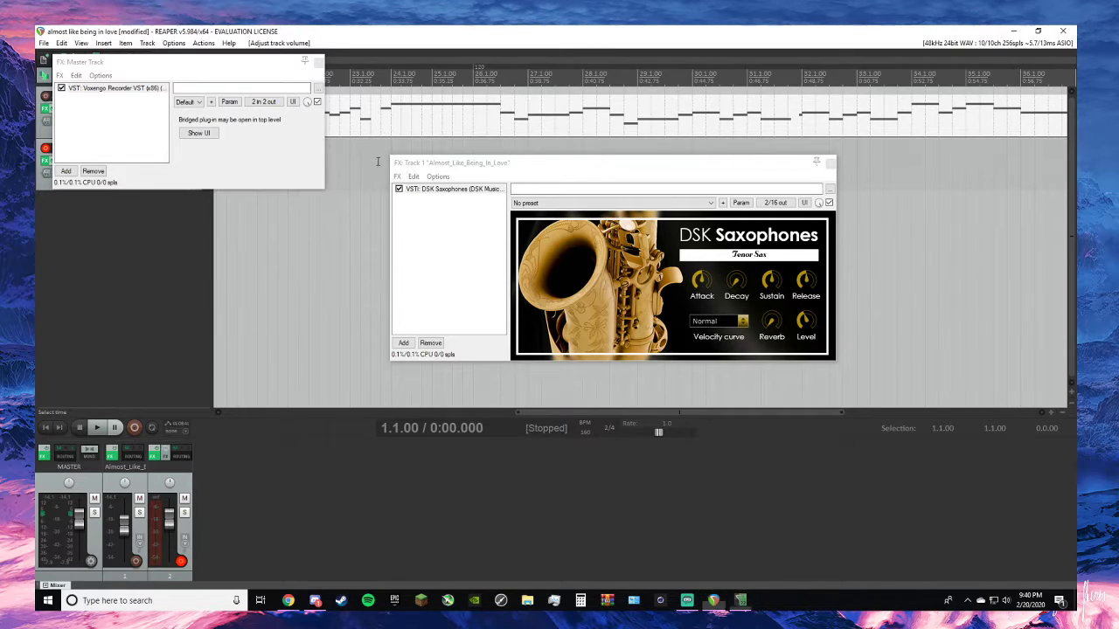
left_click(320, 63)
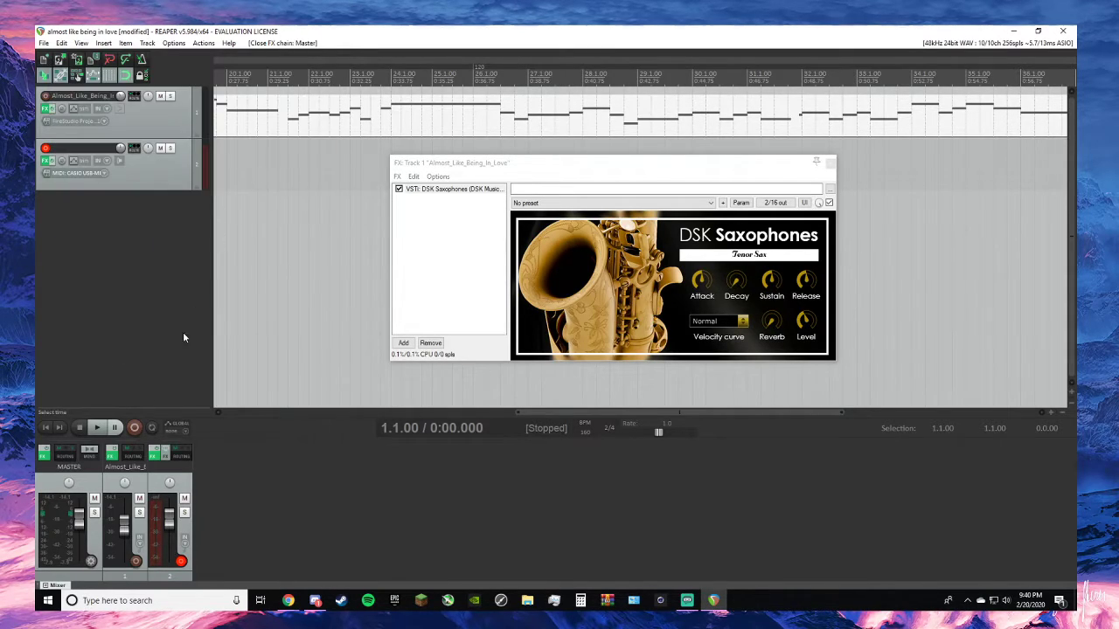
- Return the view to the project start and play the saxophone melody
left_click(45, 427)
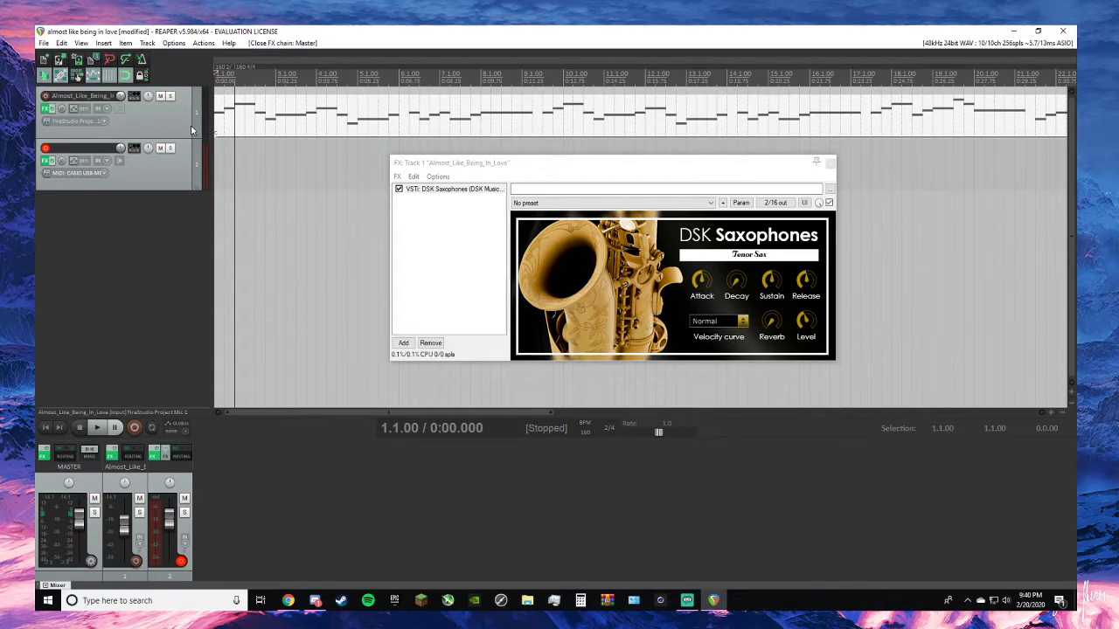
key("alt+Tab")
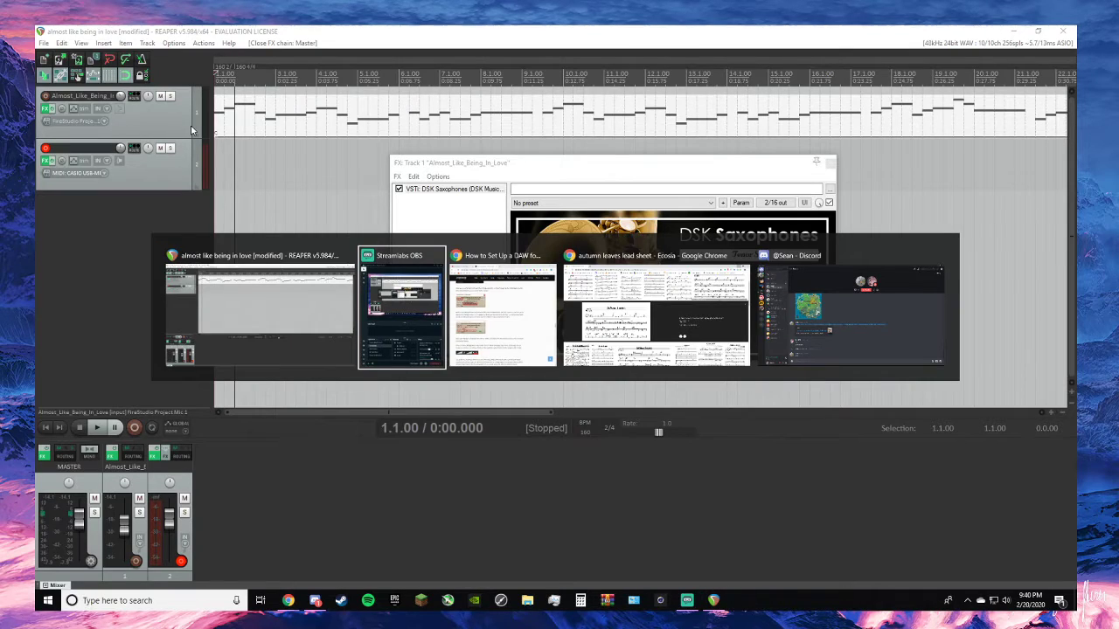
left_click(317, 340)
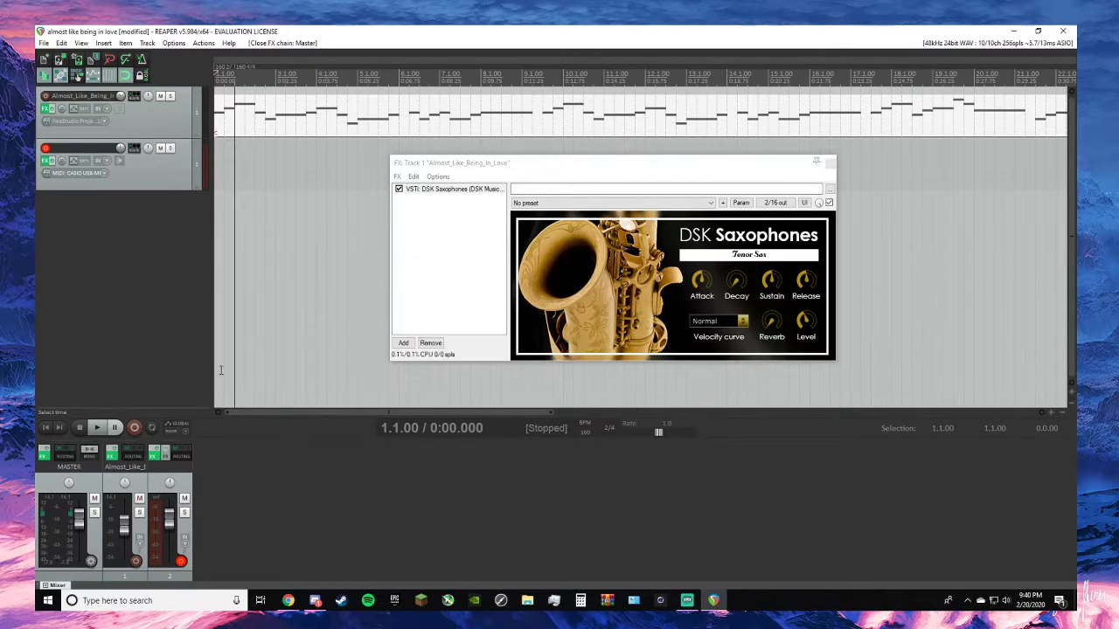
left_click(289, 600)
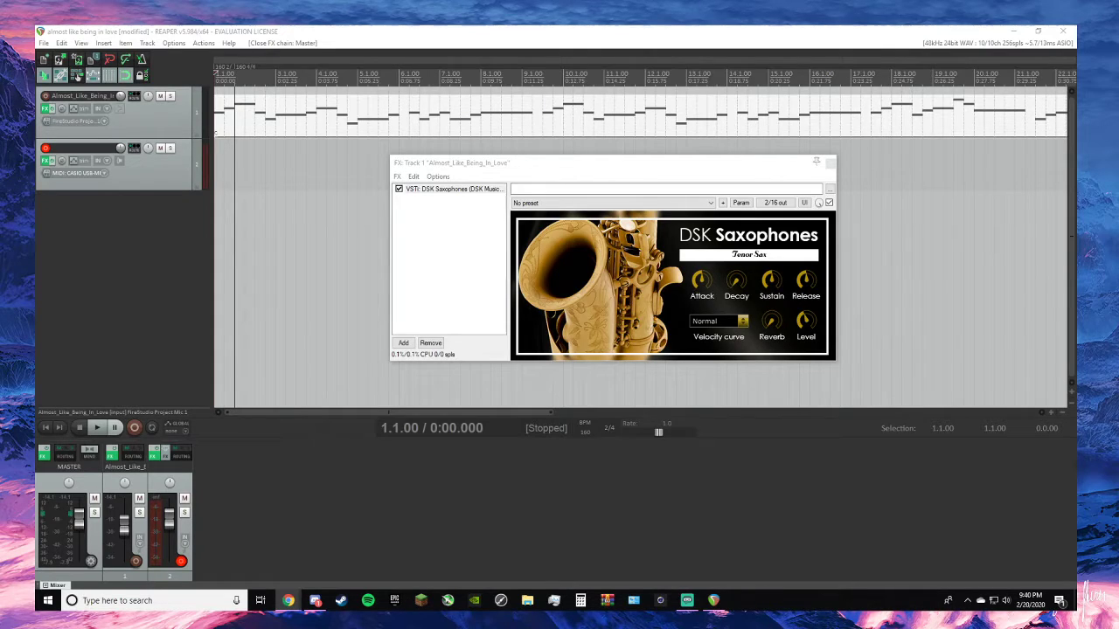
left_click(62, 289)
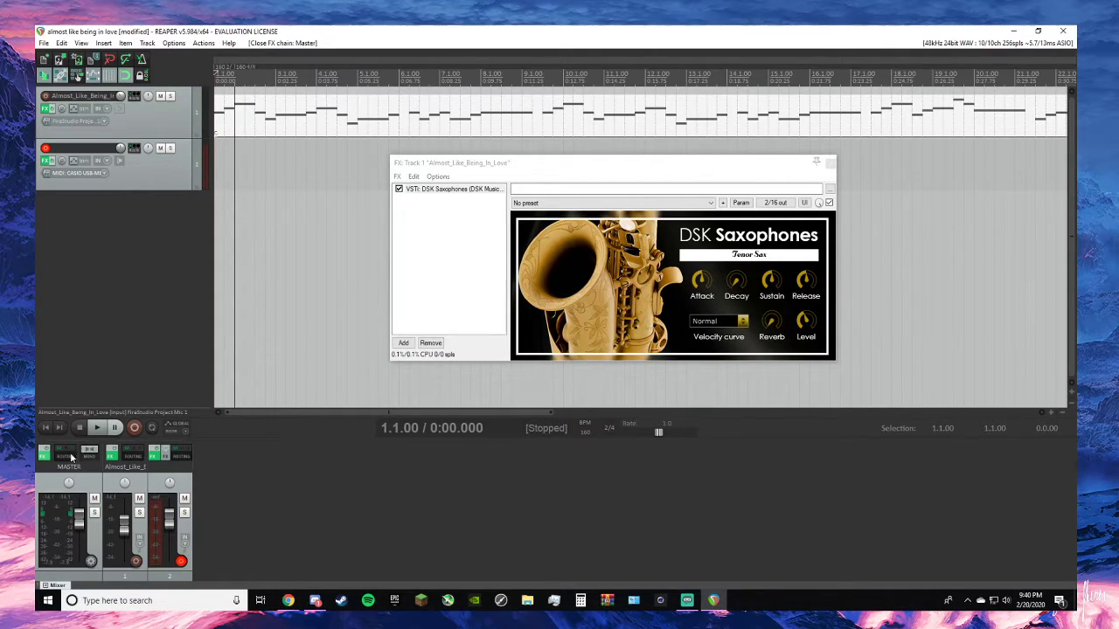
left_click(97, 428)
- Open the Keyzone Classic plug-in on track 2 and close the melody track's DSK Saxophones window
left_click_drag(585, 165, 517, 178)
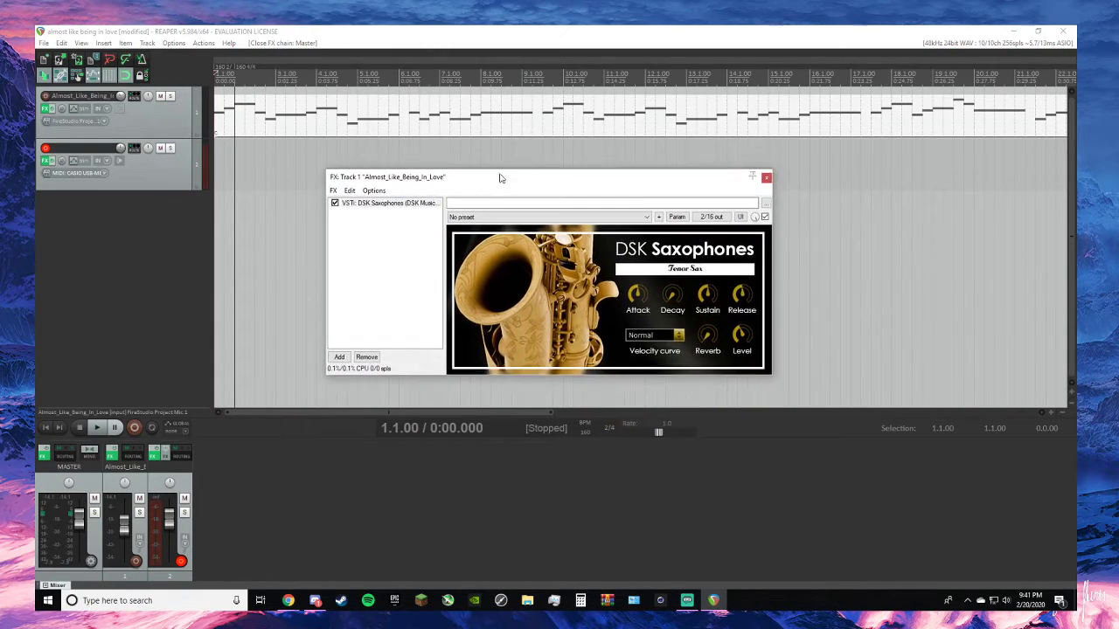
left_click(47, 162)
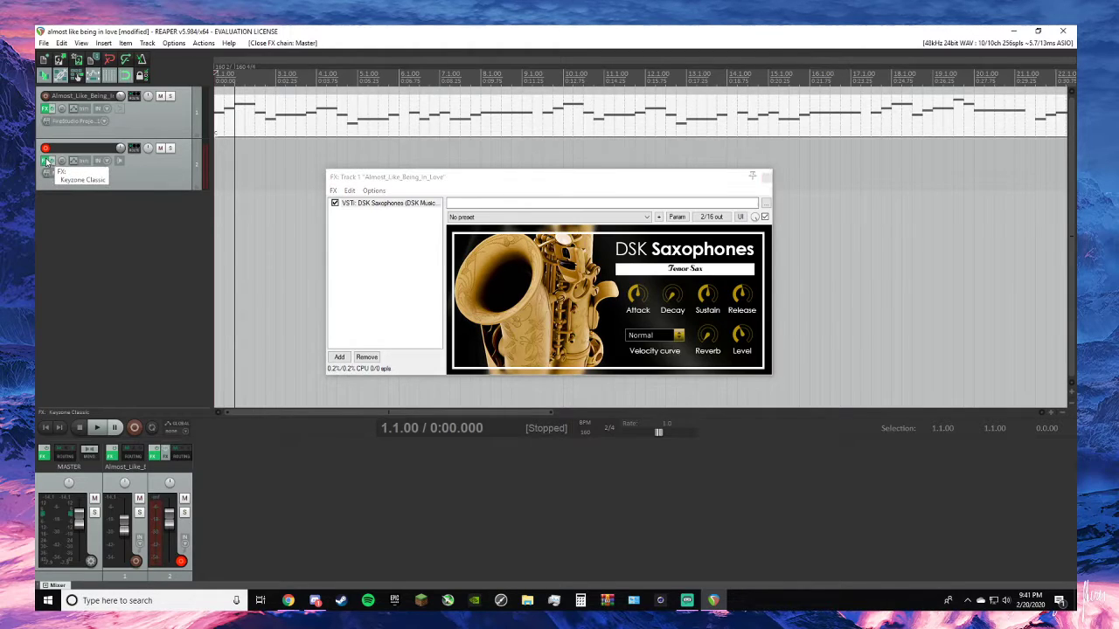
left_click(765, 178)
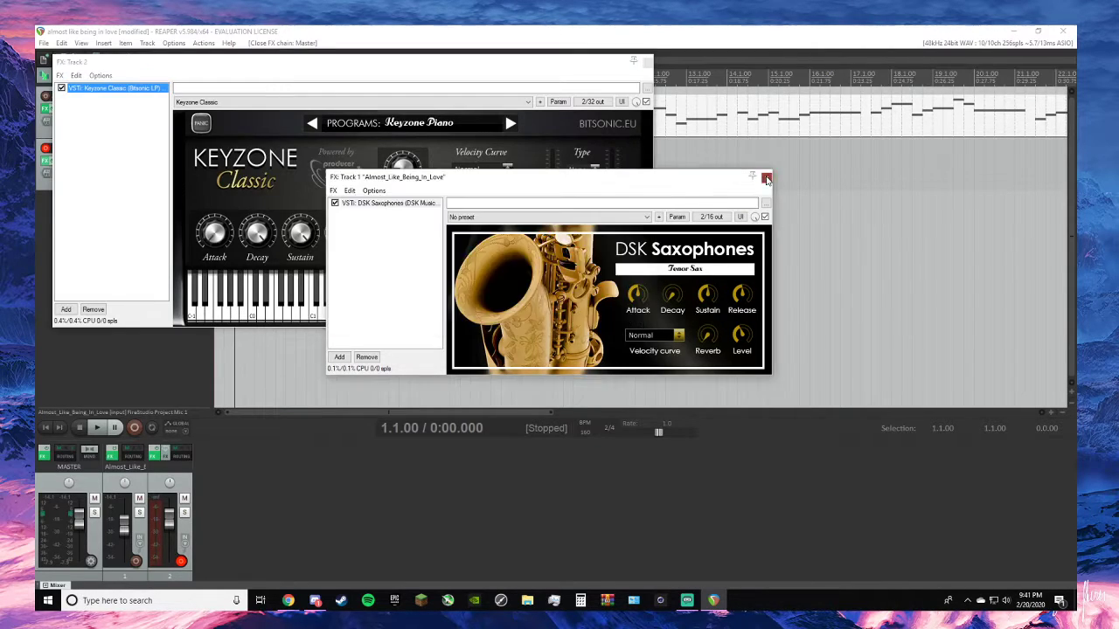
- Play the saxophone melody briefly, stop it, and move the Keyzone Classic window clear of the track lanes
left_click_drag(543, 61, 732, 357)
key("space")
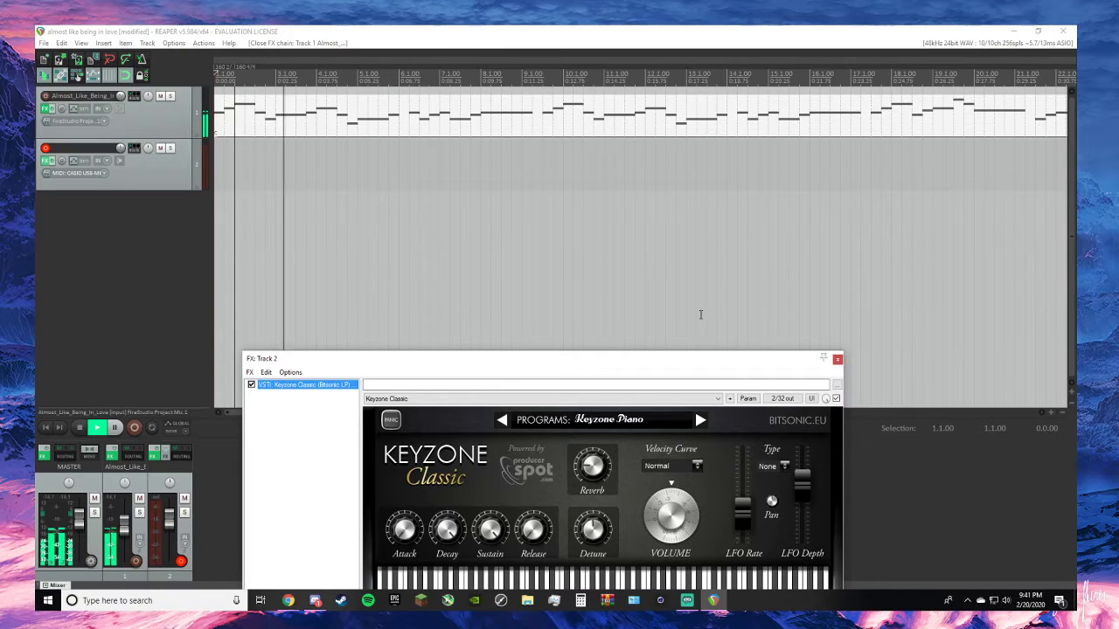
key("space")
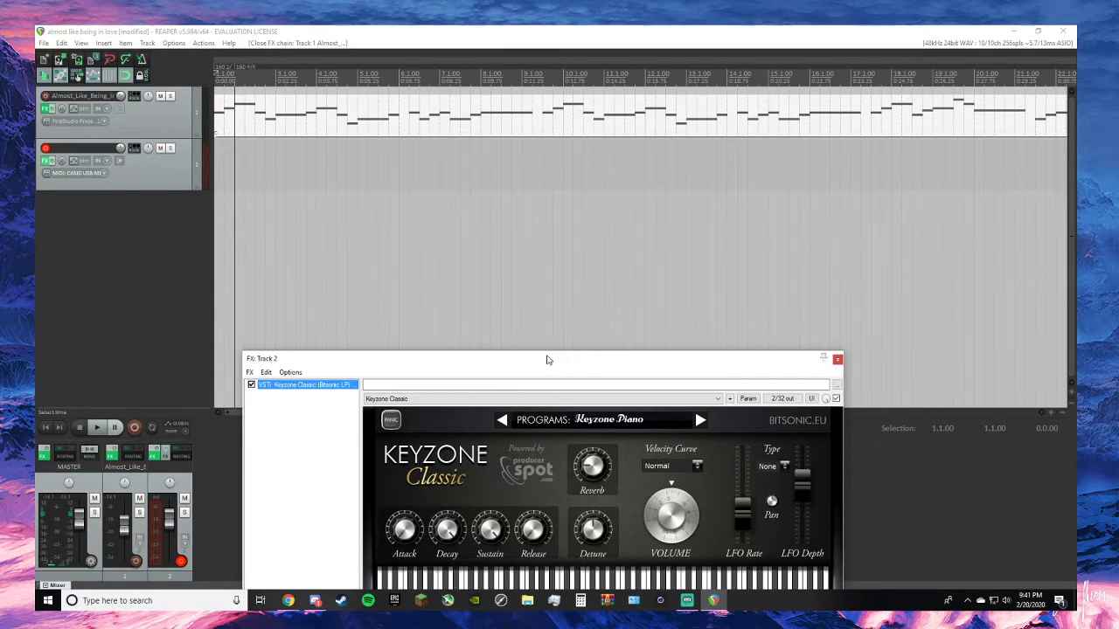
left_click_drag(546, 358, 541, 171)
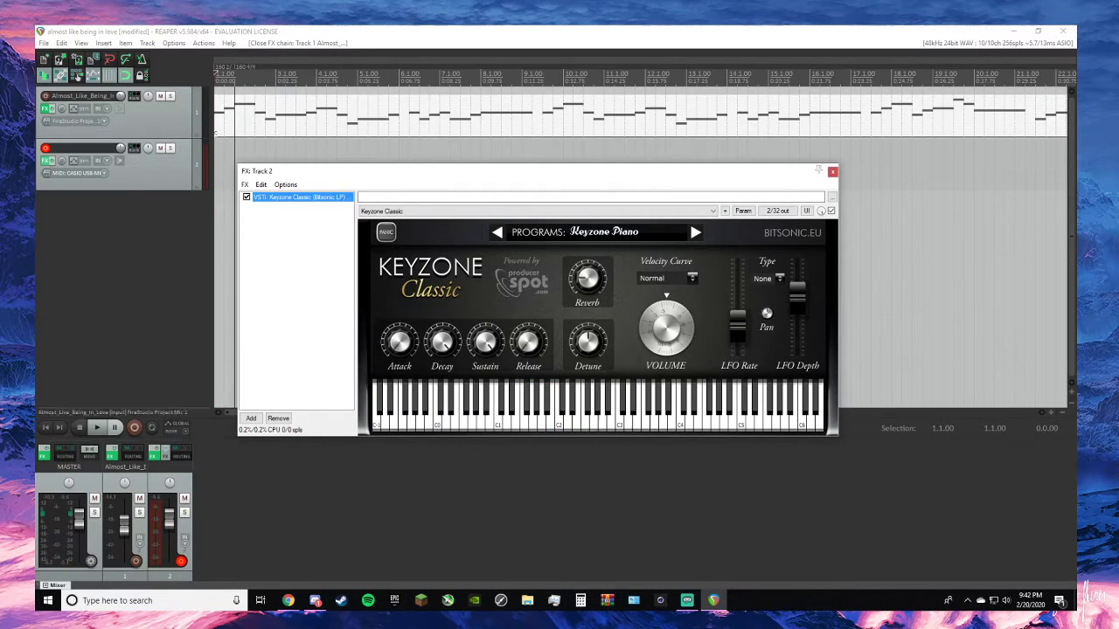
- Switch to the browser with the Autumn Leaves lead sheets and minimise both the browser and REAPER
left_click(77, 121)
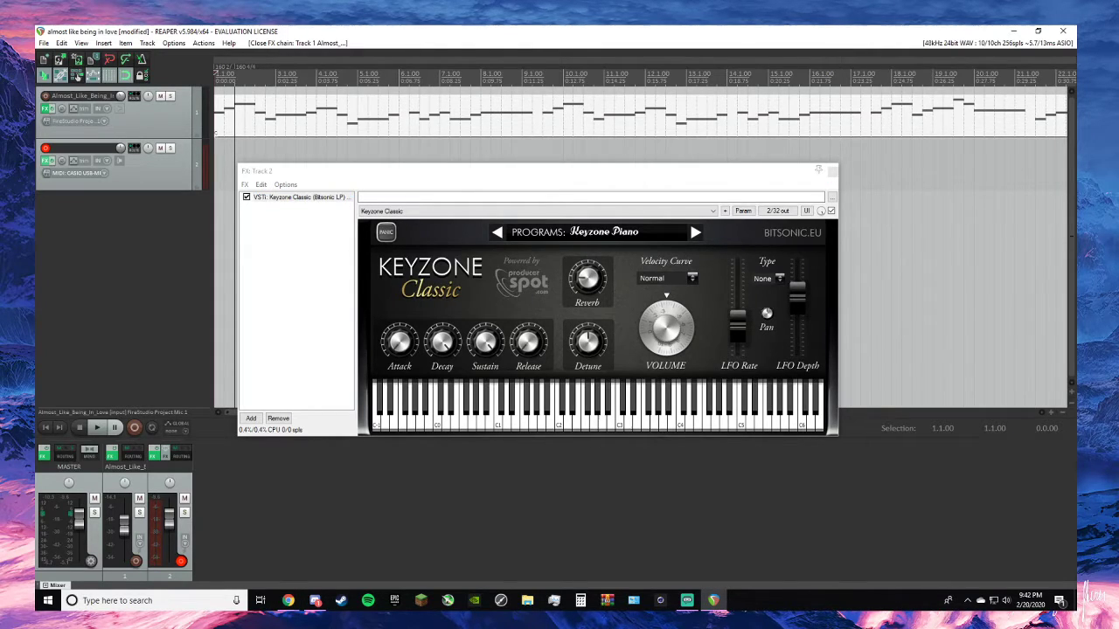
key("alt+Tab")
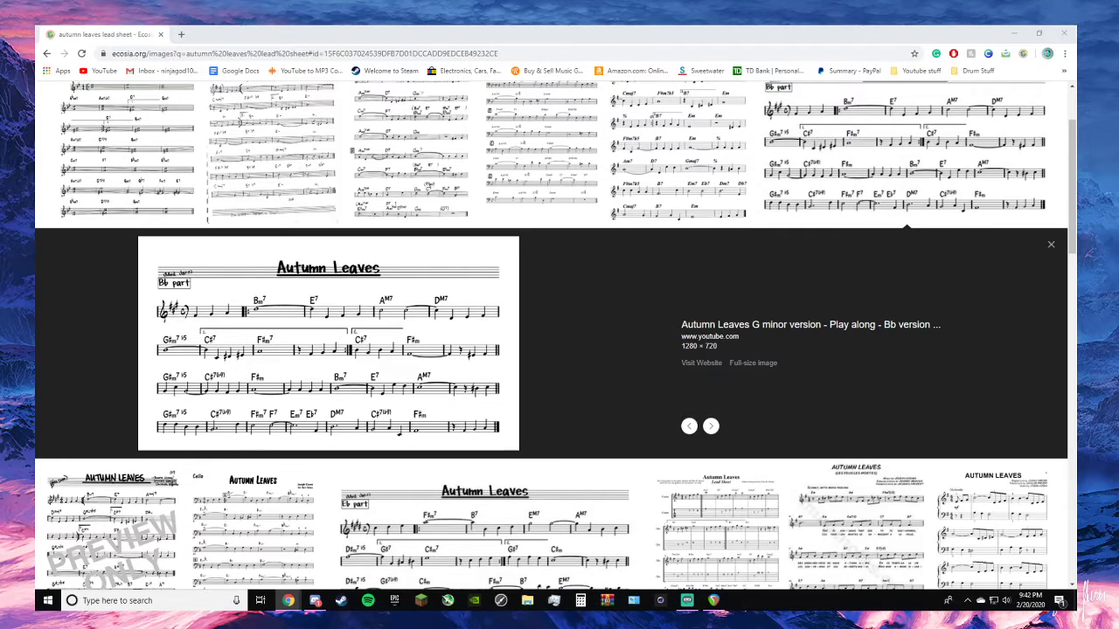
left_click(1014, 30)
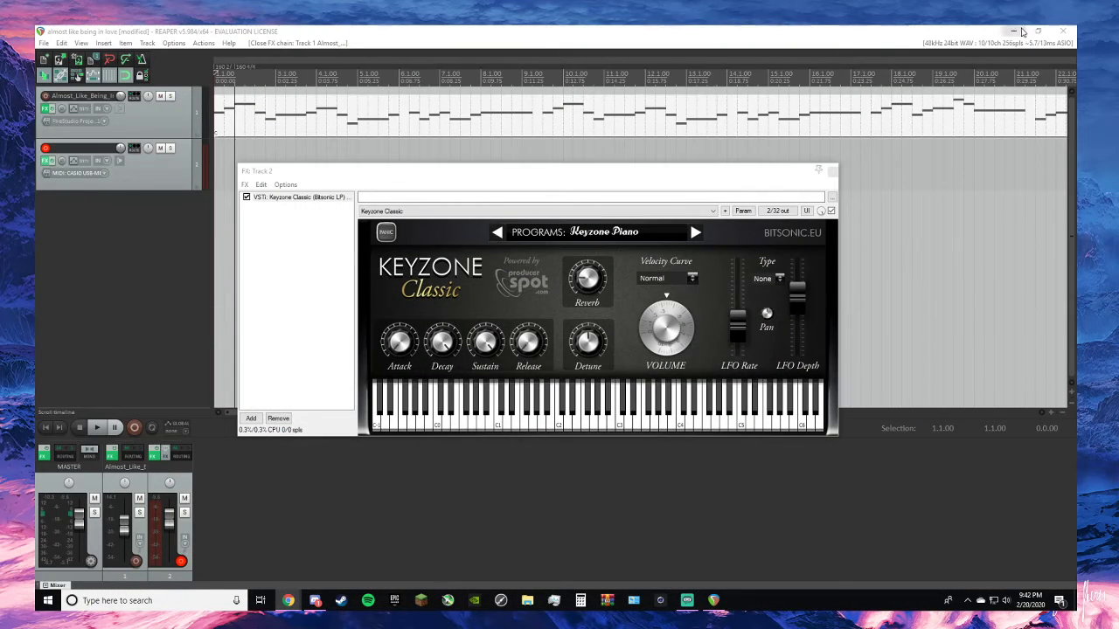
left_click(1017, 32)
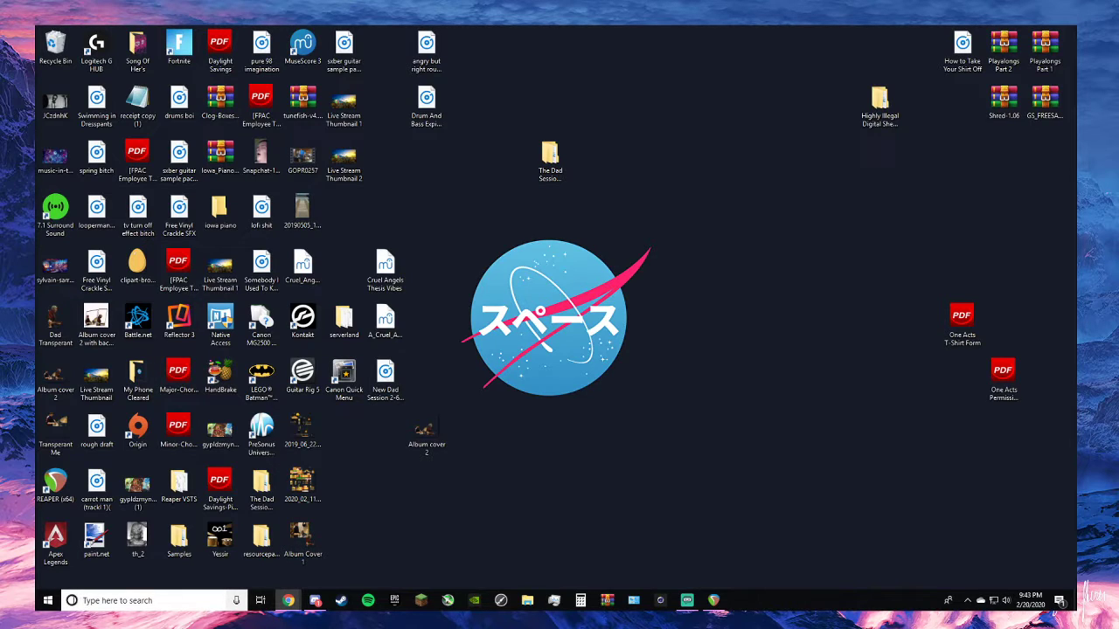
- Look through the Documents folder in File Explorer, close it, and return to REAPER
left_click(527, 600)
left_click(536, 605)
left_click(535, 604)
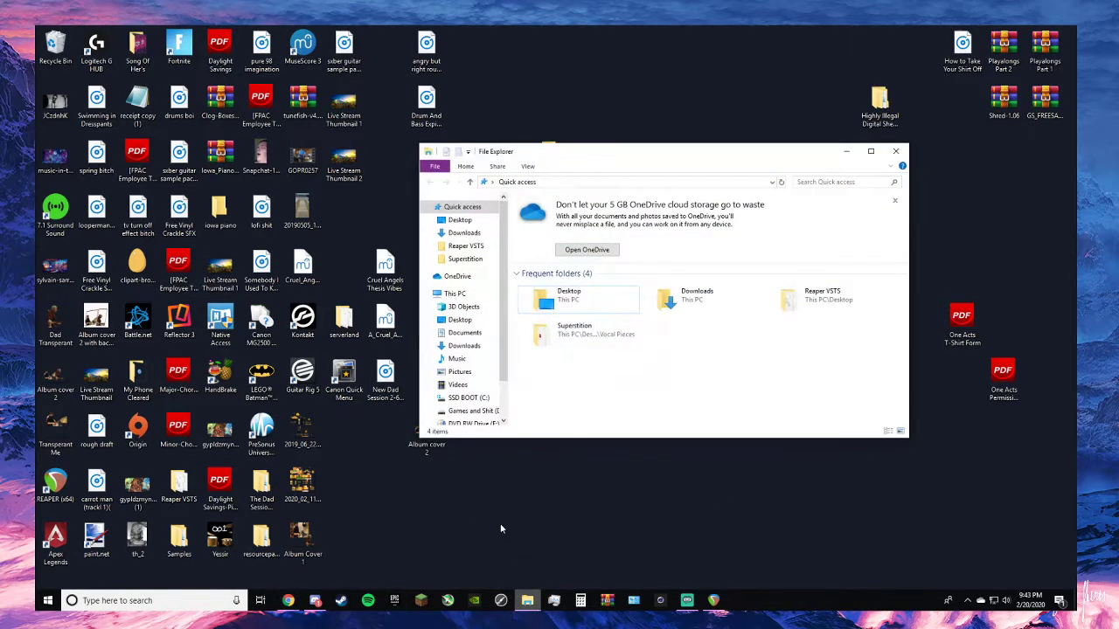
left_click(464, 333)
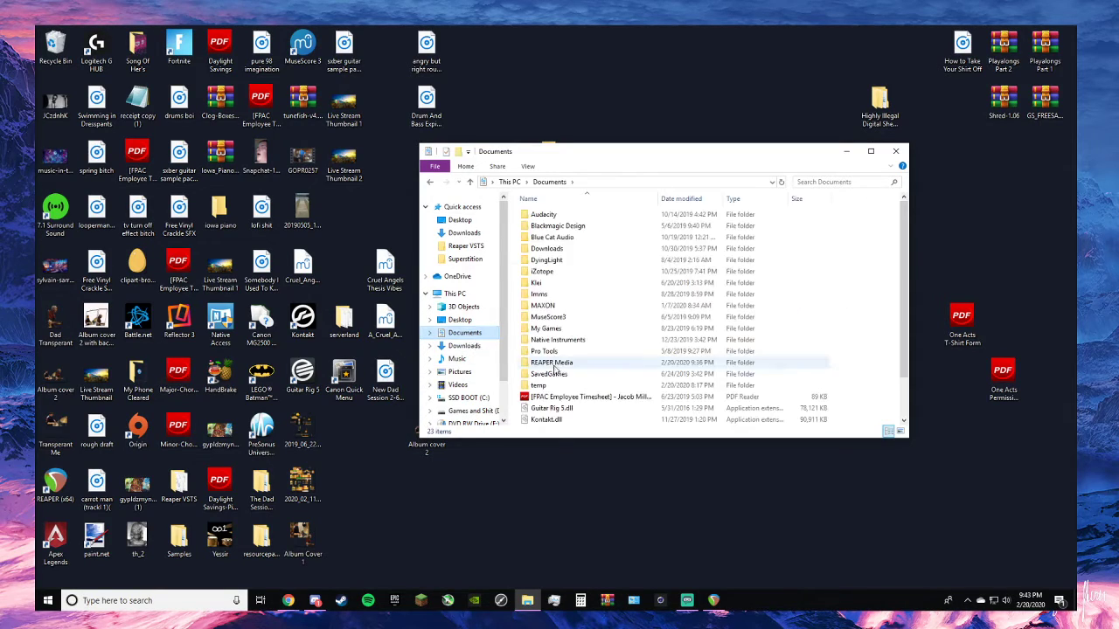
scroll(577, 393, "down", 2)
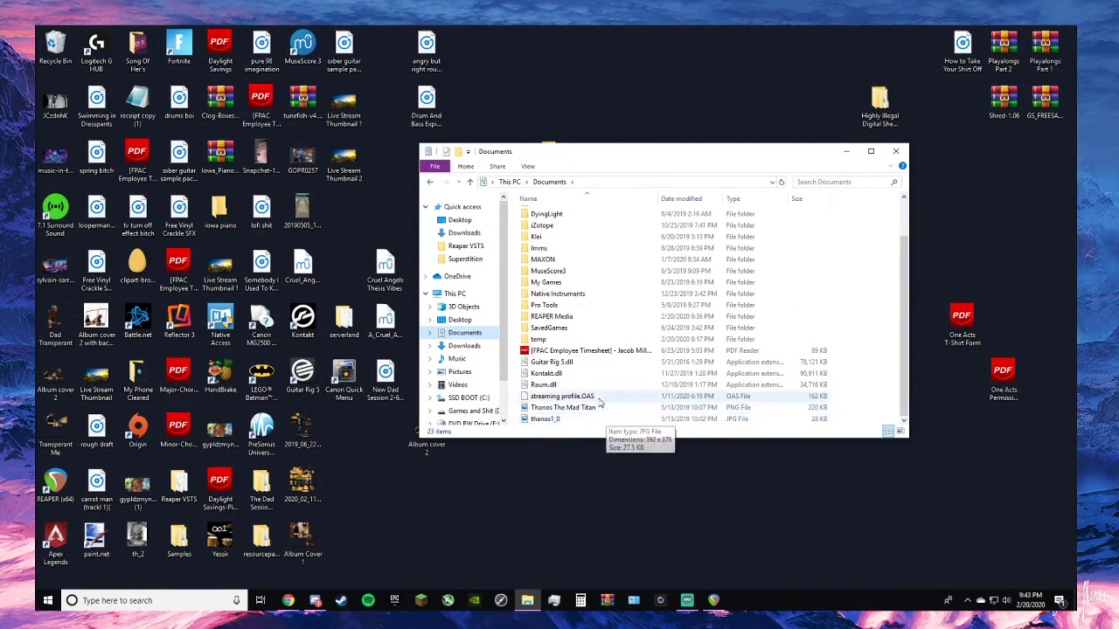
scroll(595, 373, "up", 1)
scroll(611, 332, "down", 1)
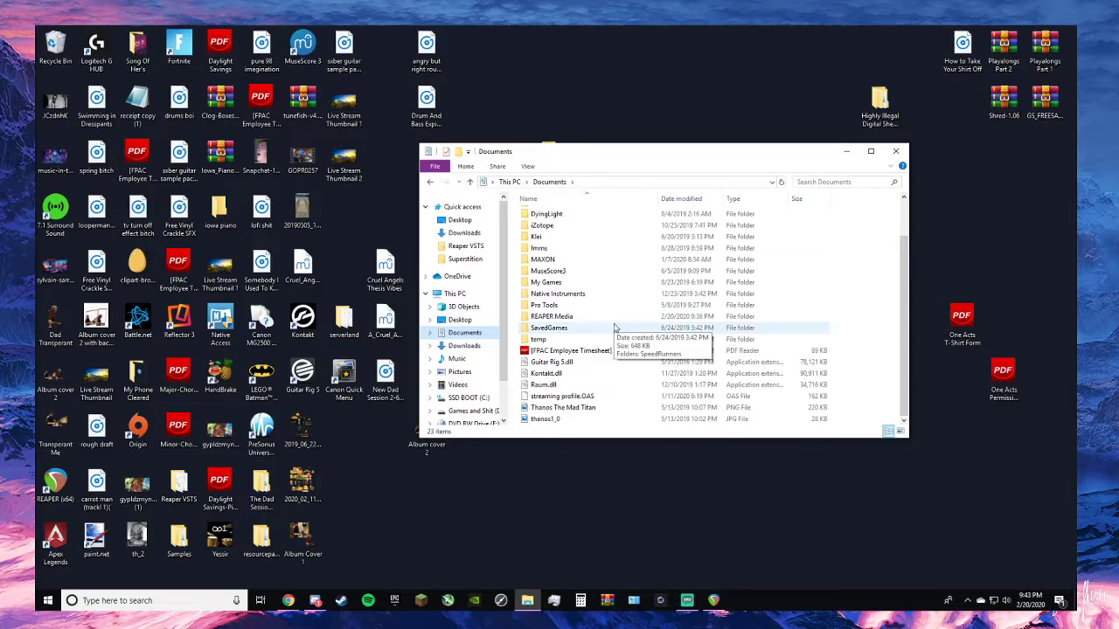
left_click(900, 152)
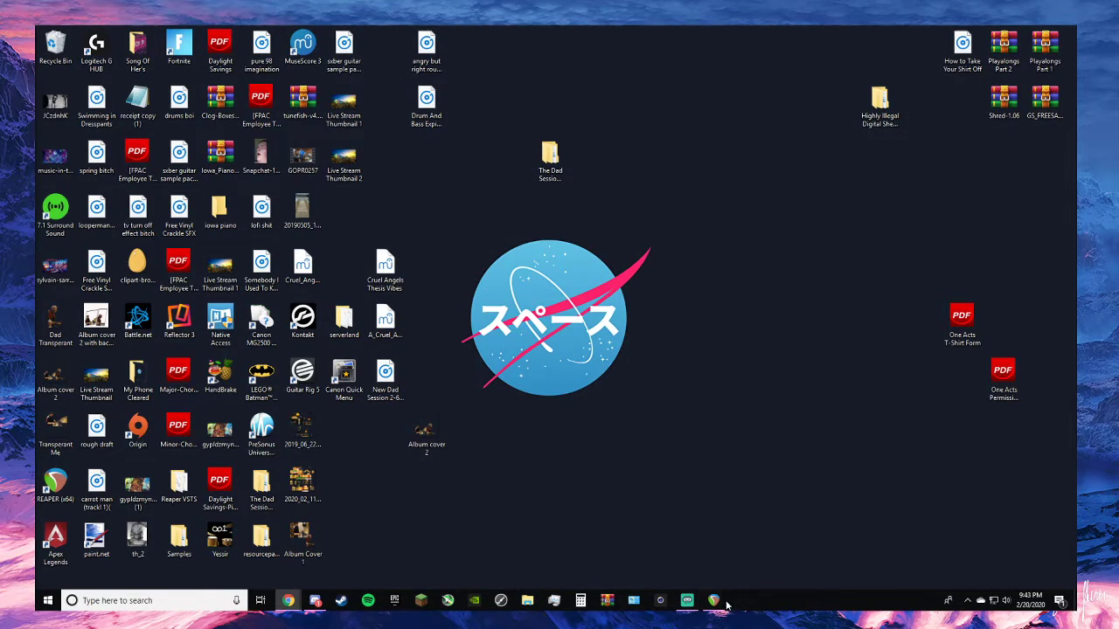
left_click(687, 600)
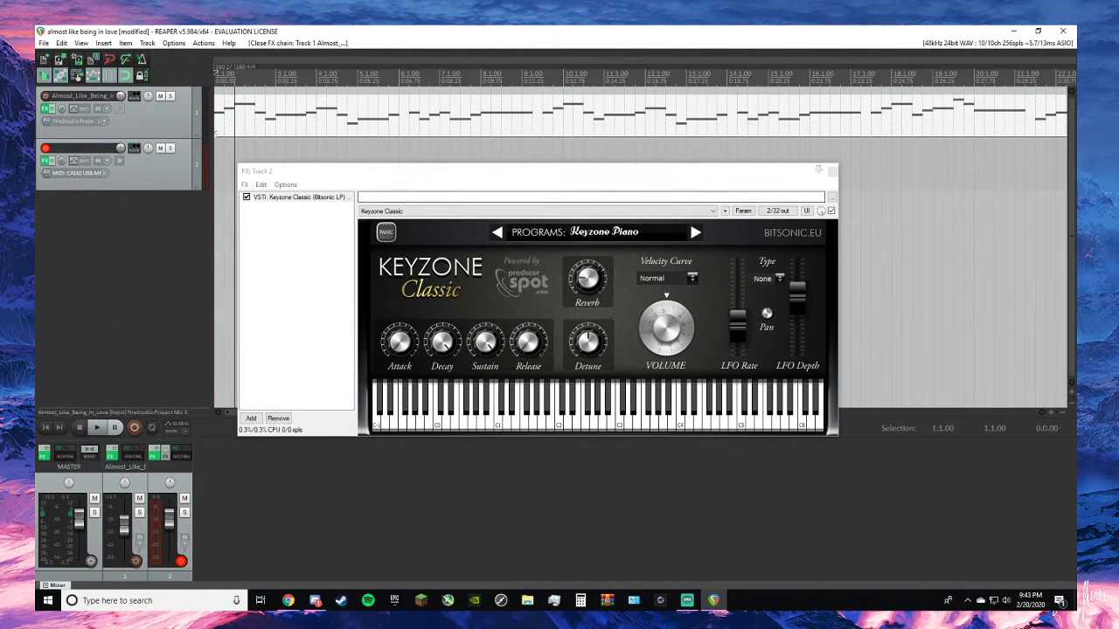
- Switch to the browser and read the chords of the "Almost Like Being In Love" lead sheet on MuseScore, and return to REAPER
left_click(44, 108)
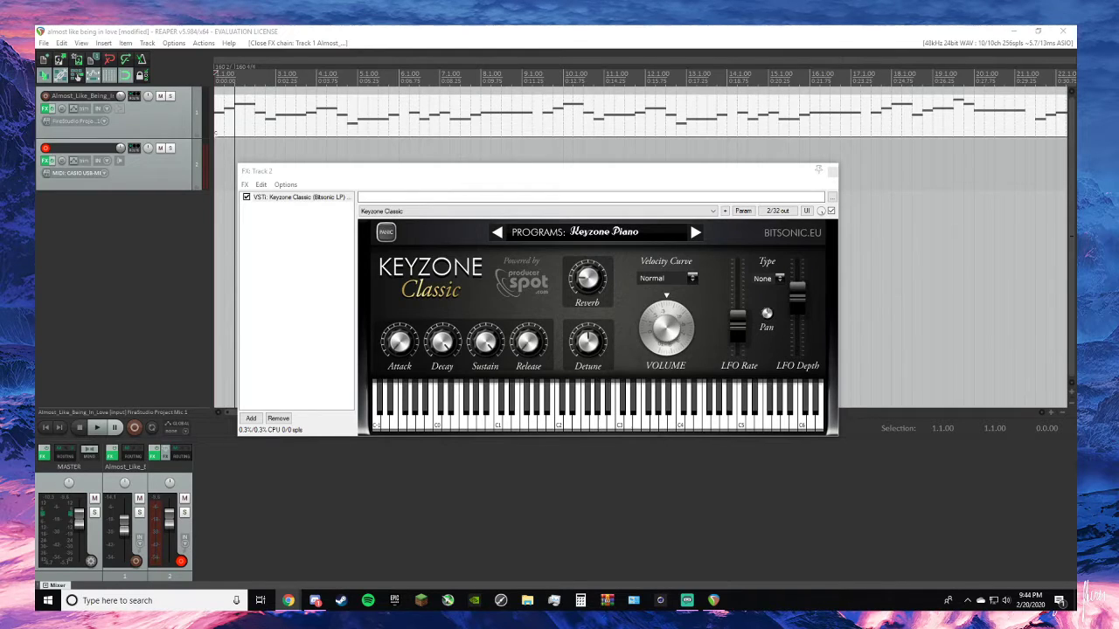
left_click_drag(35, 161, 835, 26)
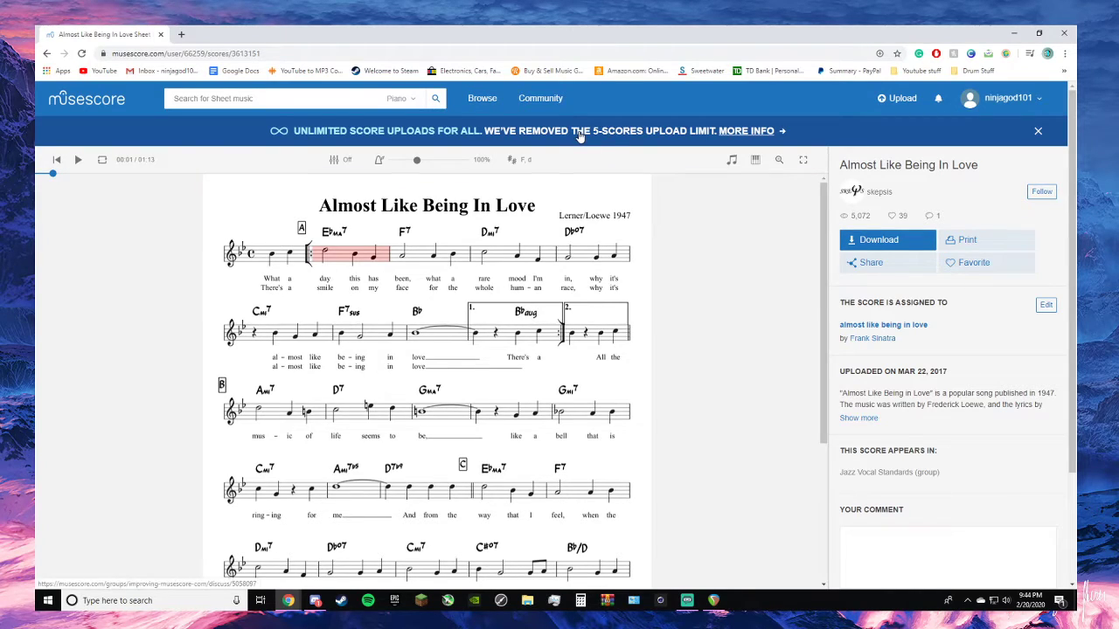
scroll(429, 271, "down", 3)
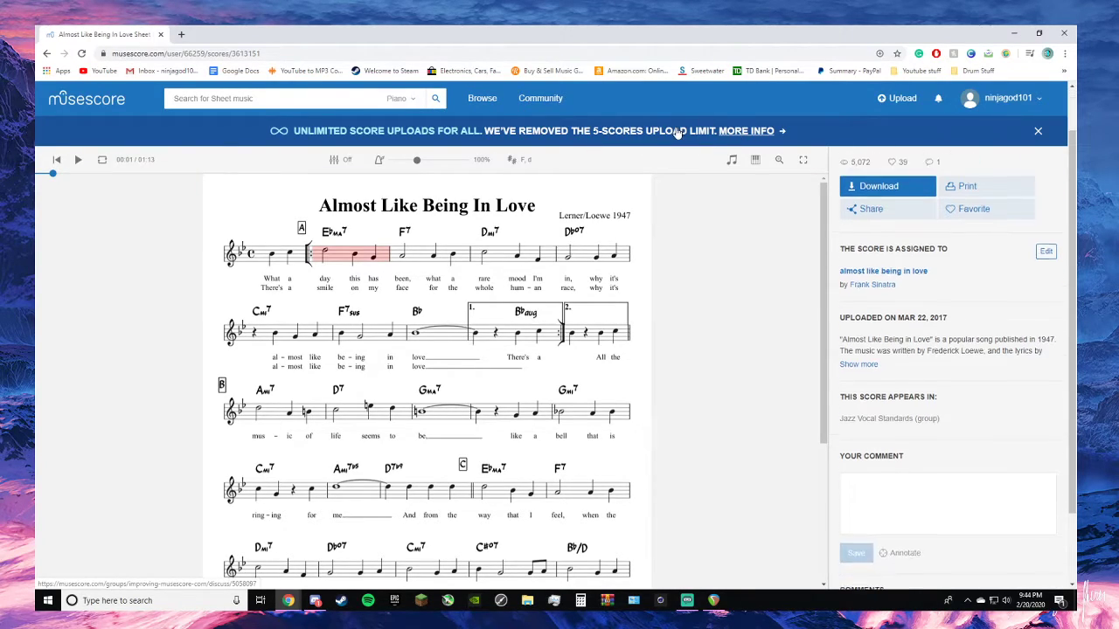
scroll(429, 271, "up", 3)
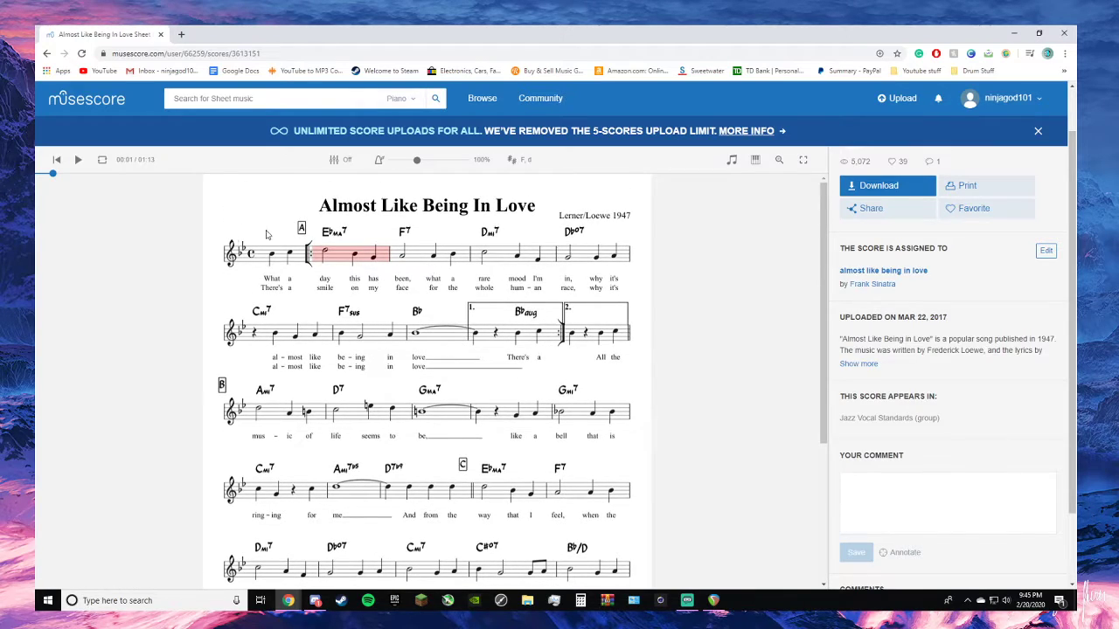
scroll(909, 328, "up", 1)
scroll(909, 327, "up", 1)
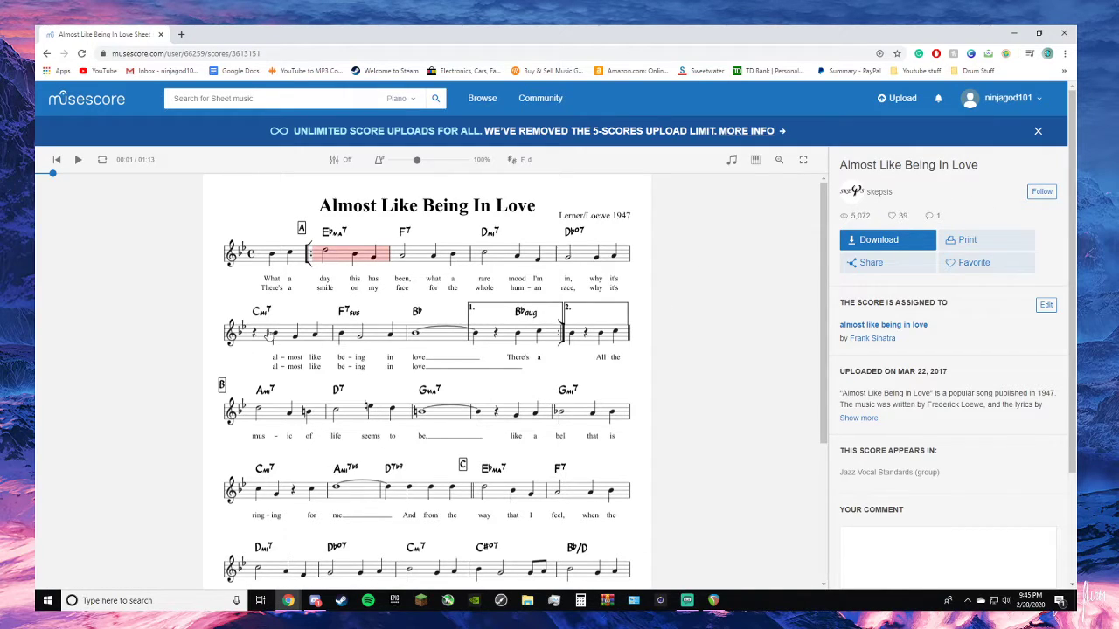
scroll(769, 280, "down", 1)
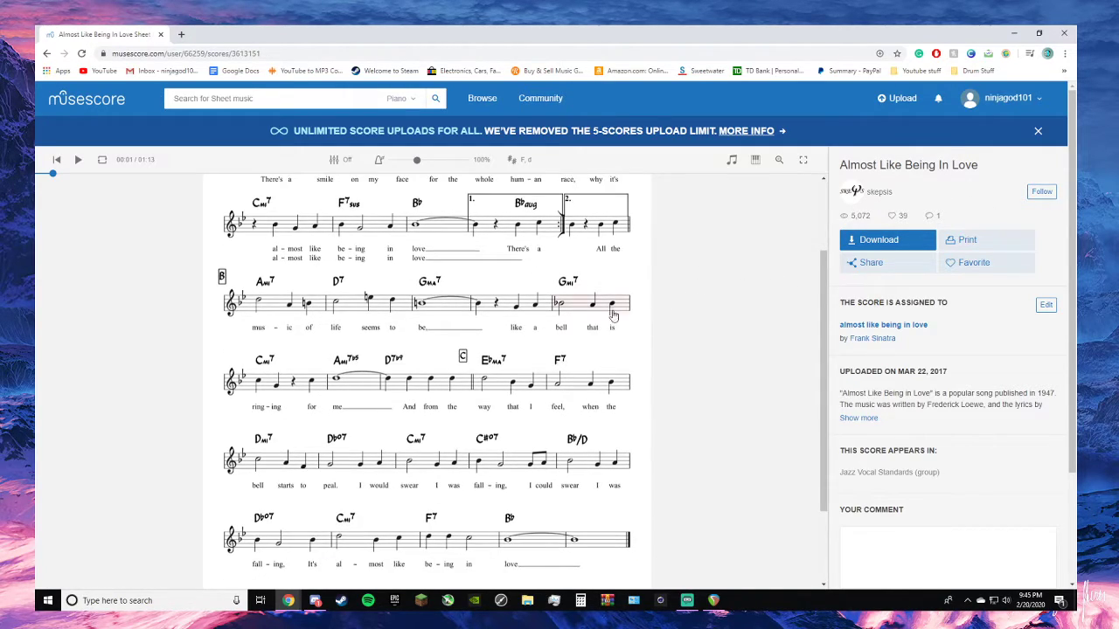
left_click_drag(144, 30, 0, 294)
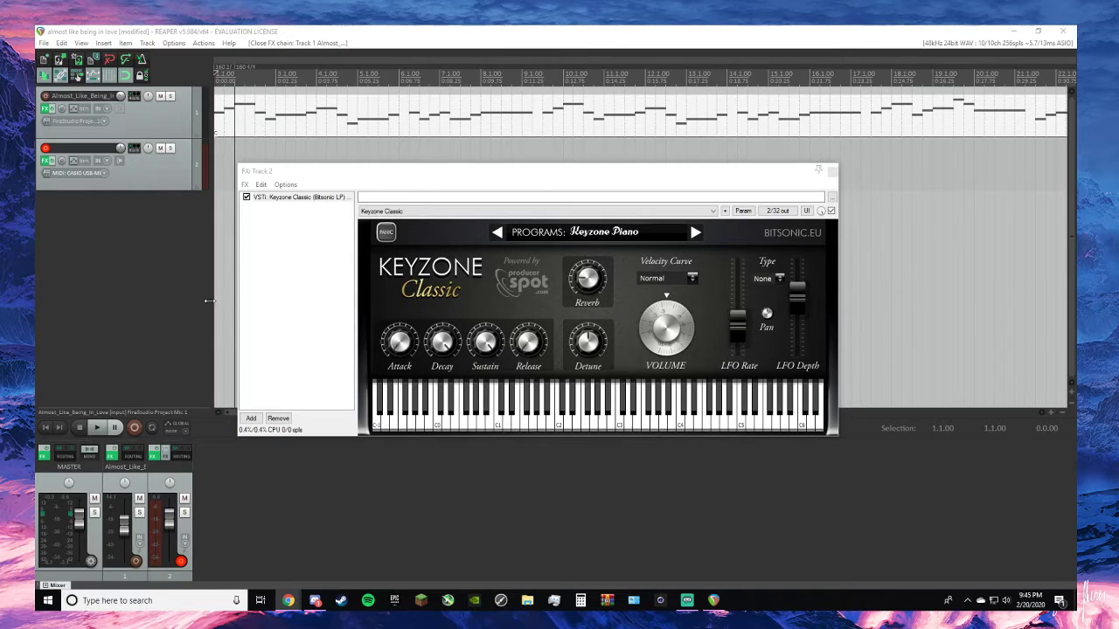
- Play the opening of the saxophone melody twice while trying piano chords on track 2, stopping after each attempt
left_click(133, 287)
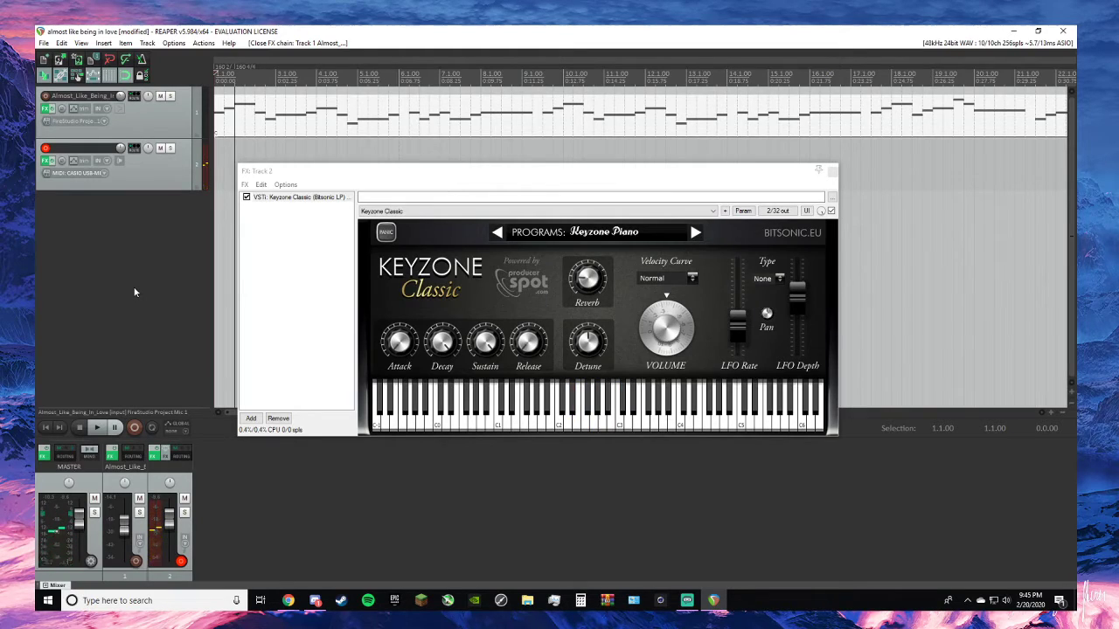
key("space")
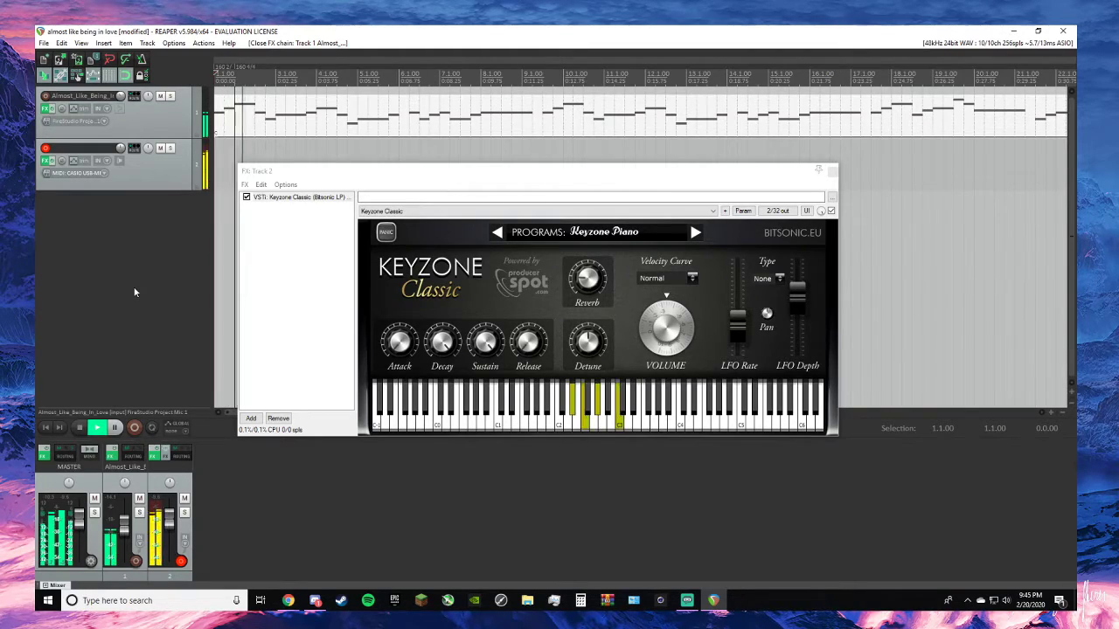
key("space")
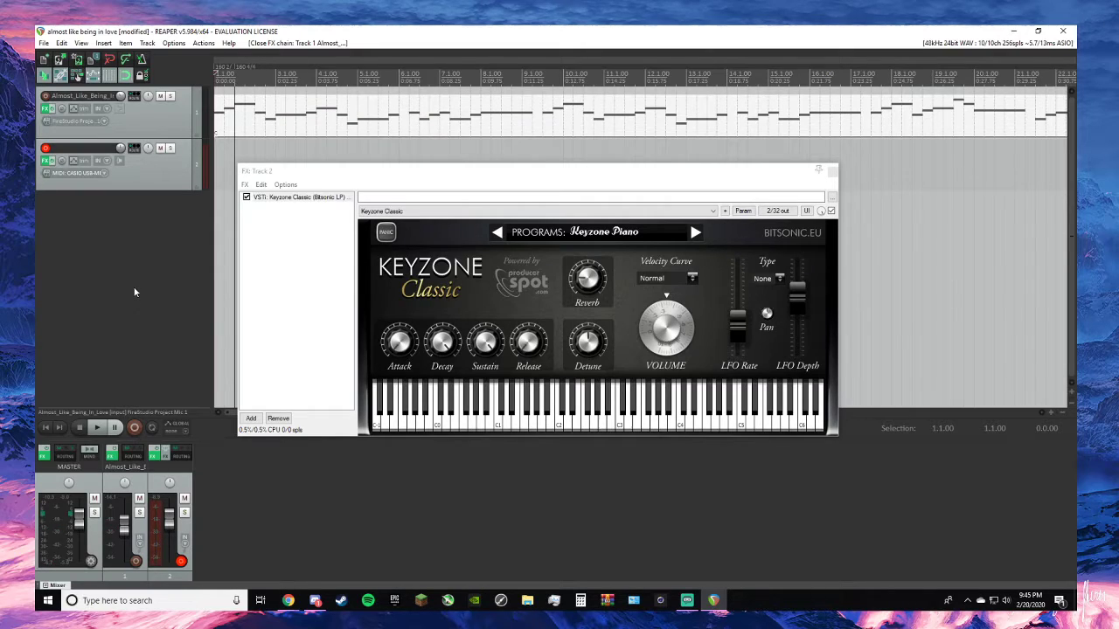
key("space")
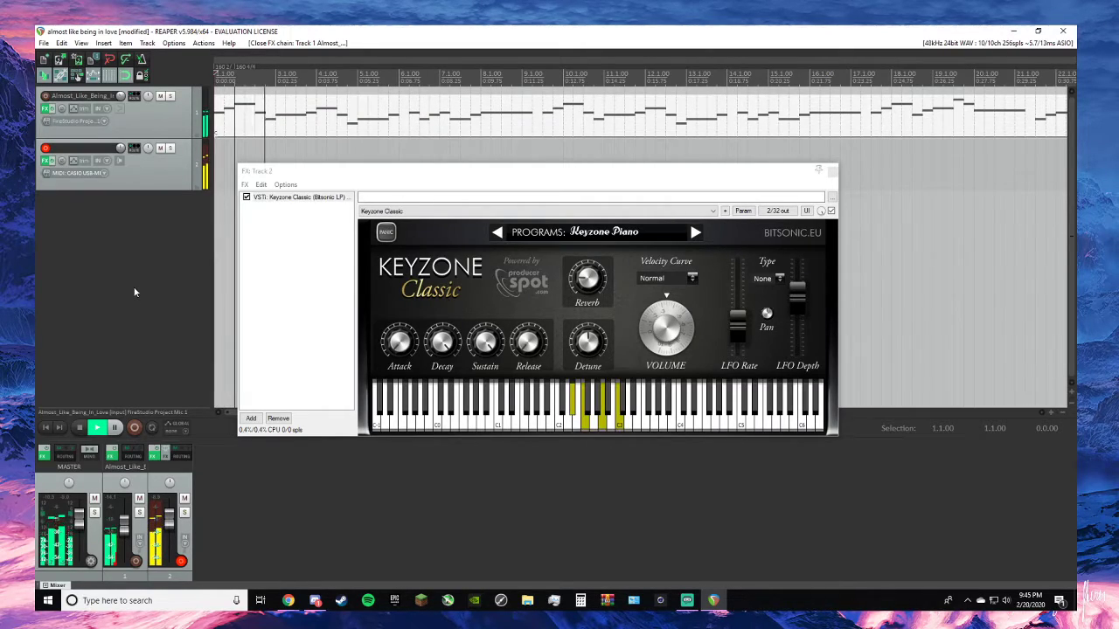
key("space")
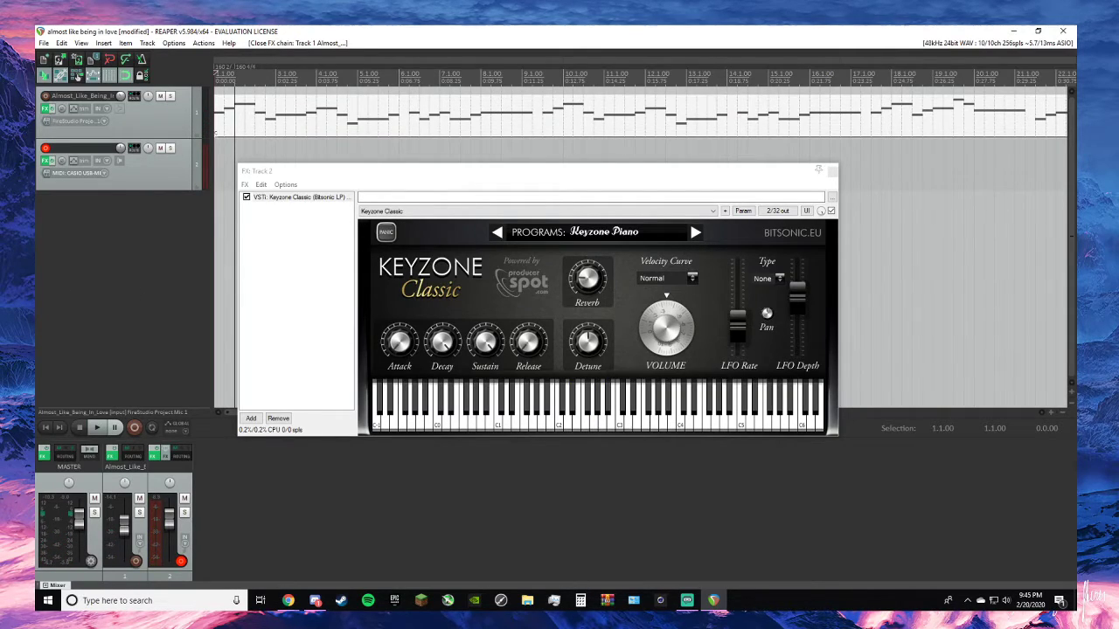
- Record the opening piano chord on track 2 alongside the melody, stop, and keep the recorded MIDI take by dismissing the save dialog
key("alt+Tab")
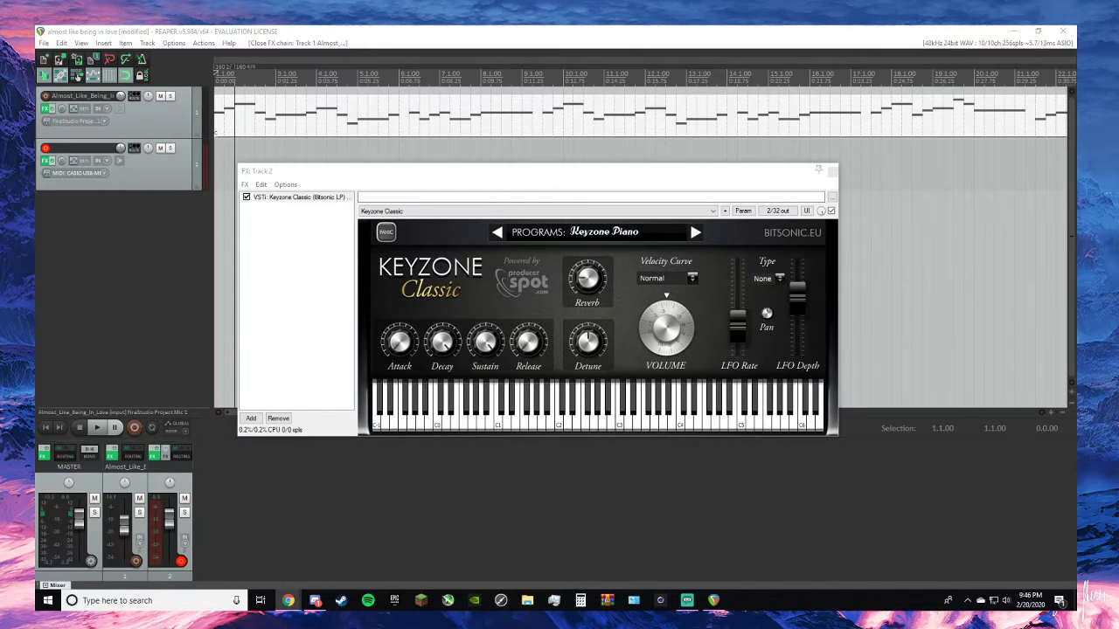
left_click(80, 284)
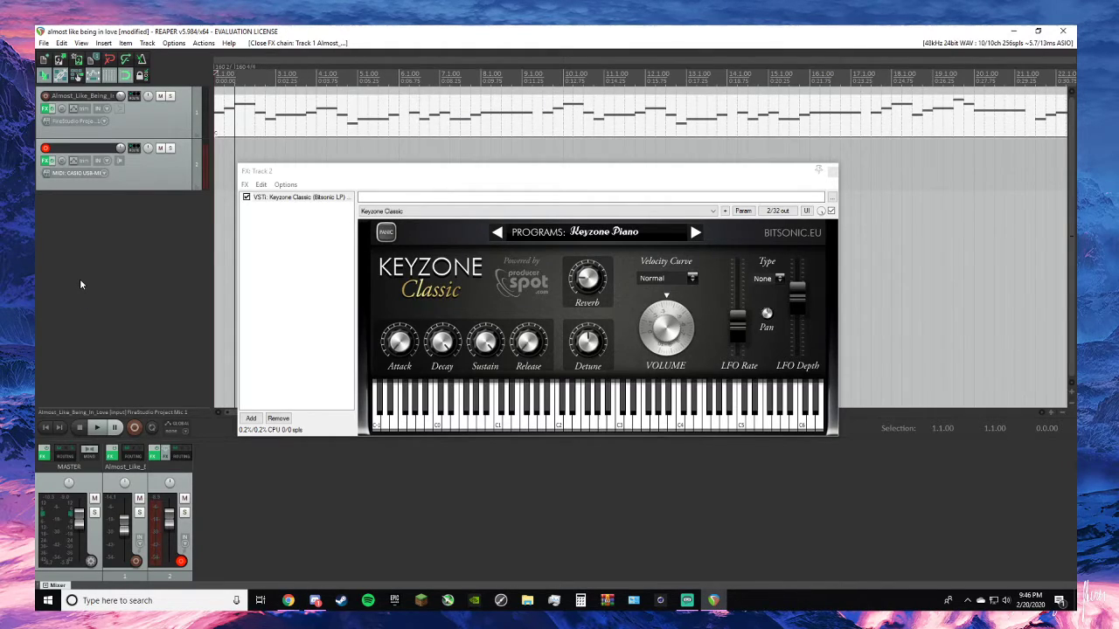
key("ctrl+r")
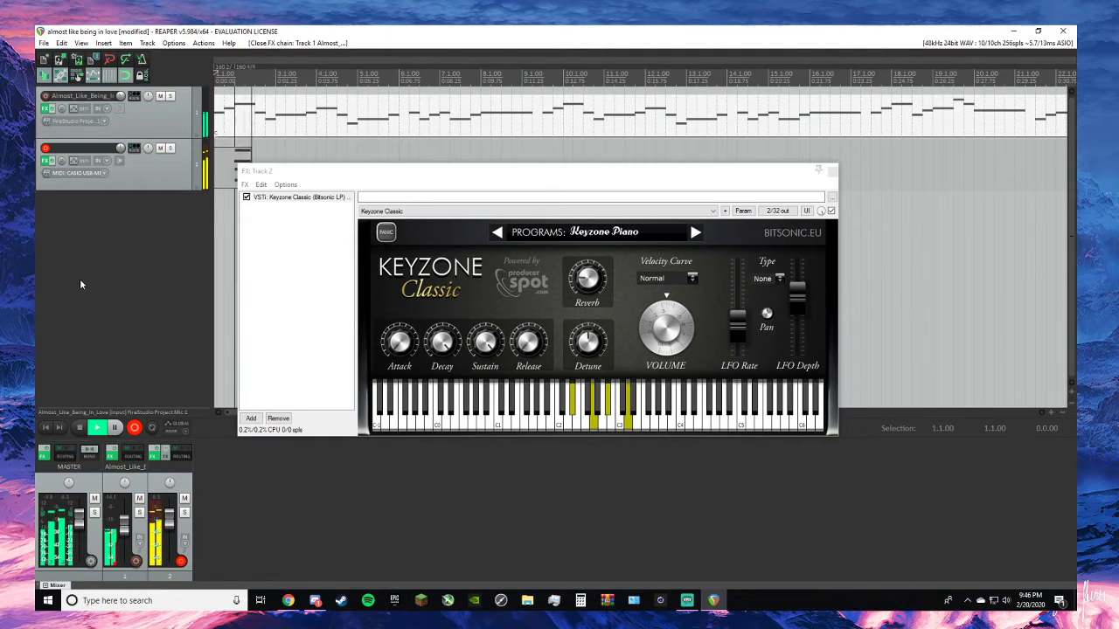
key("space")
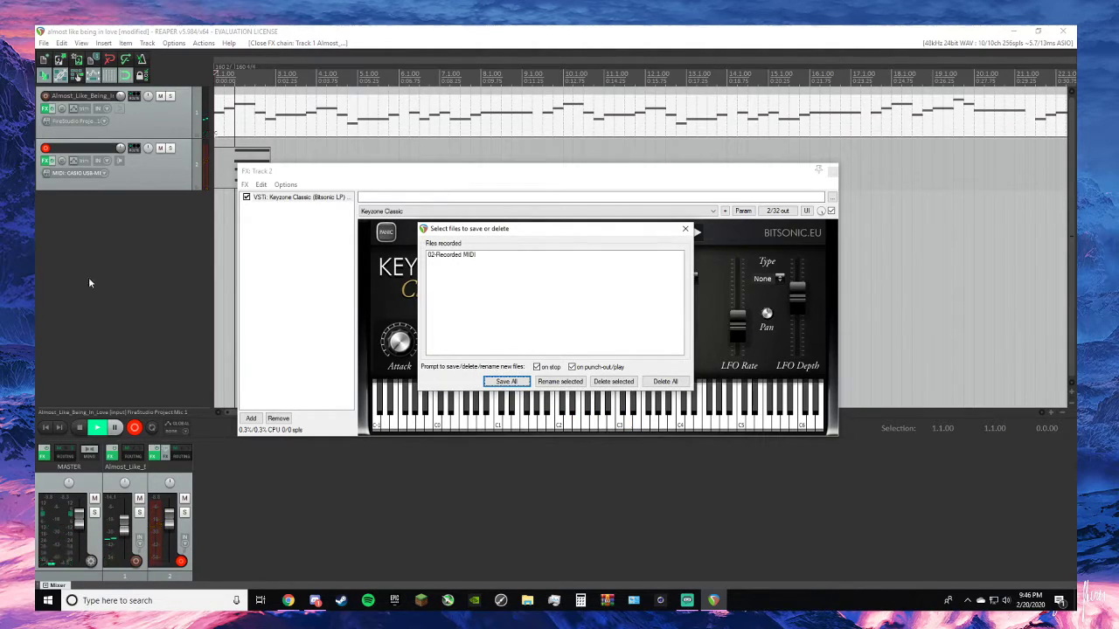
left_click(687, 229)
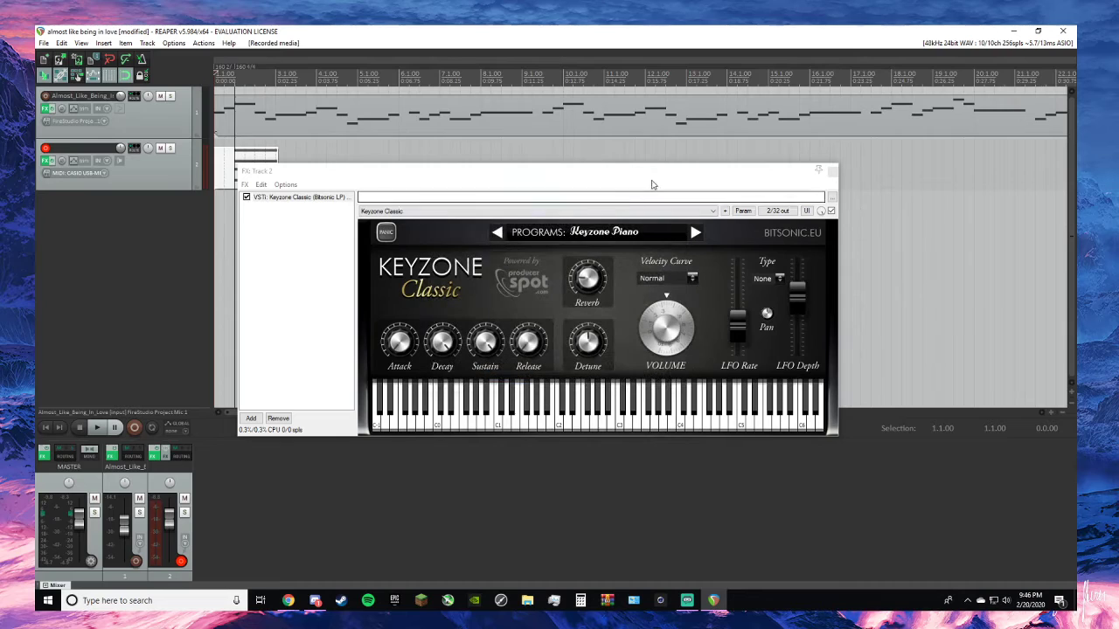
- Move the Keyzone Classic window off track 2 and trim the recorded piano item's start to 2.1.00
left_click_drag(654, 172, 678, 271)
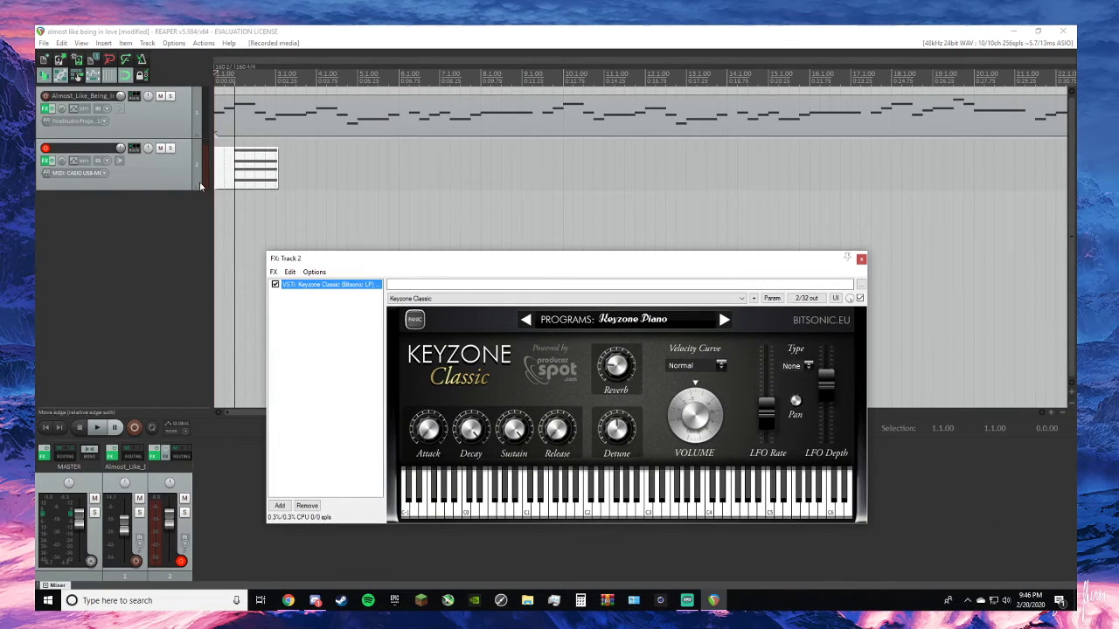
left_click_drag(219, 181, 235, 182)
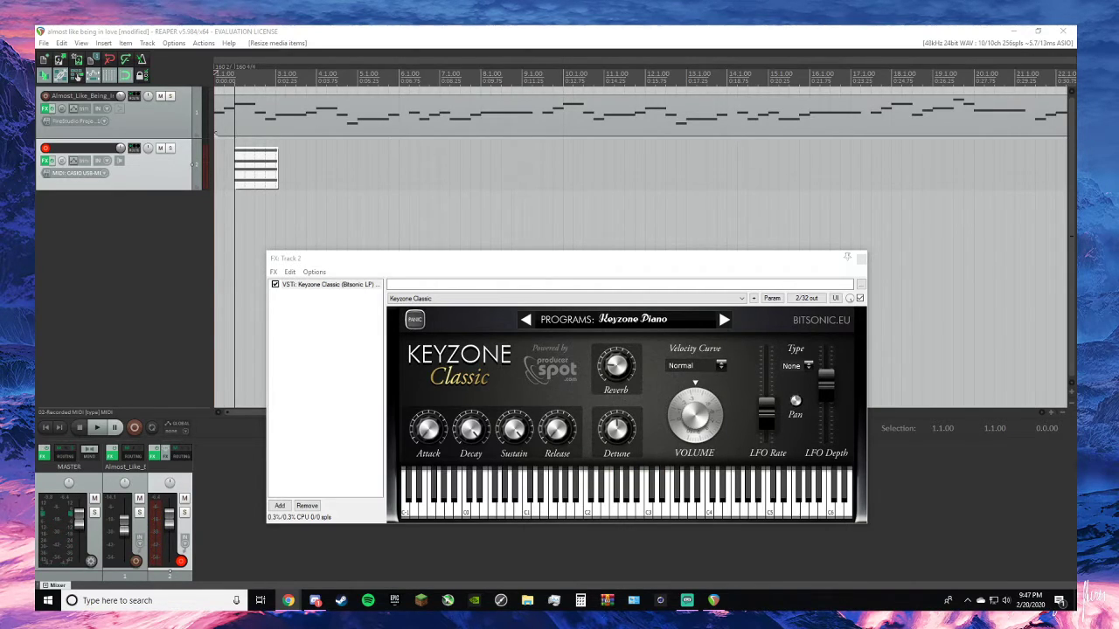
left_click(177, 238)
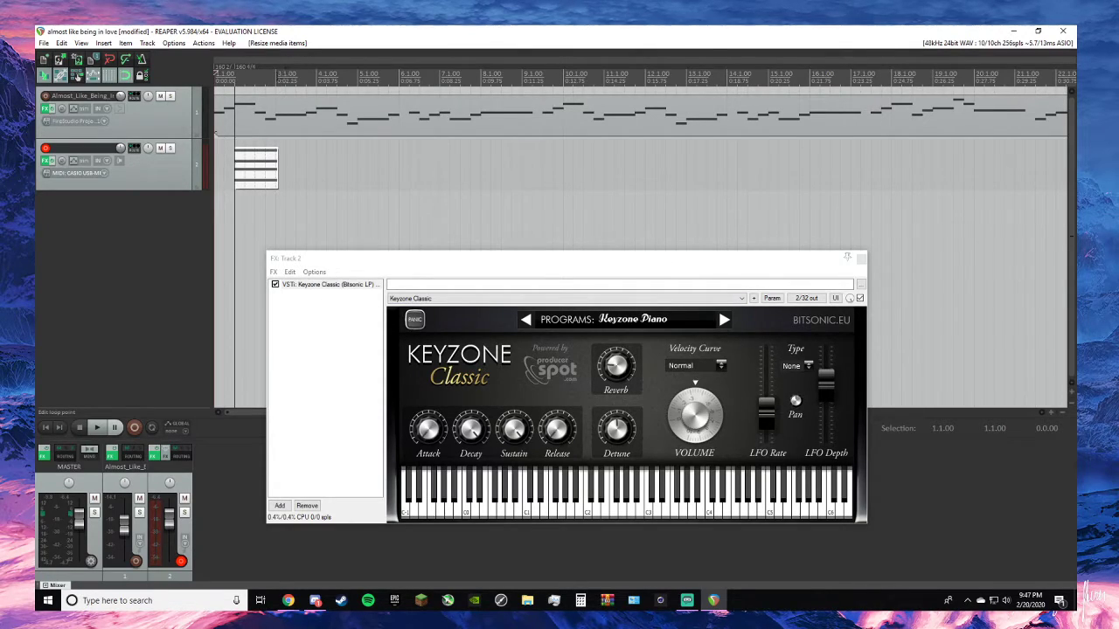
- Trim the end of the first piano chord item on track 2 to 3.1.00
left_click(276, 73)
left_click(274, 70)
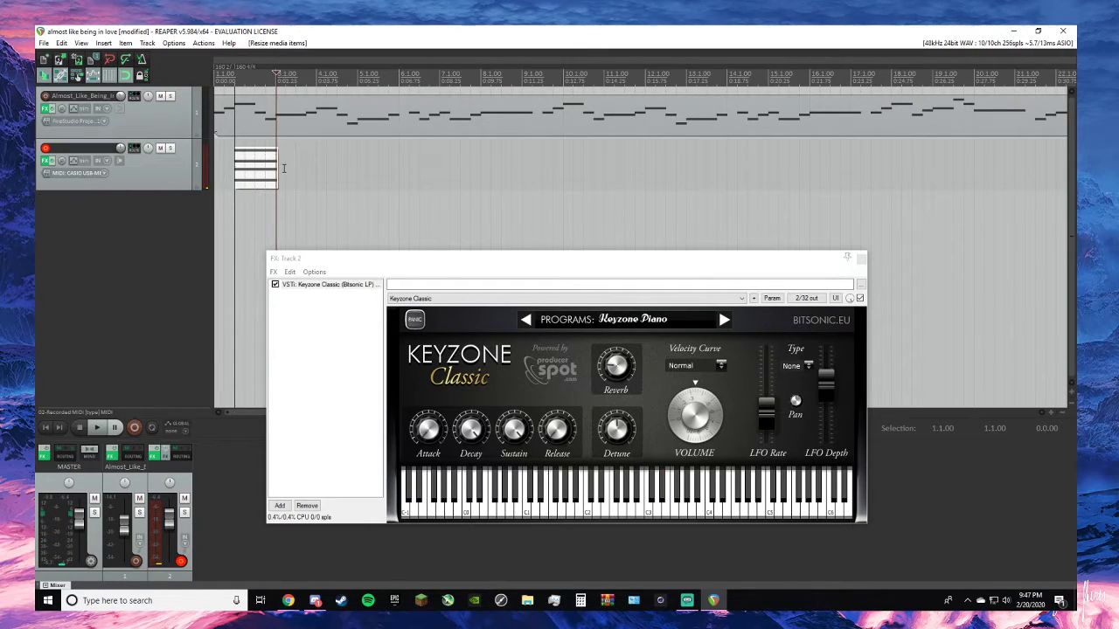
scroll(284, 169, "up", 6)
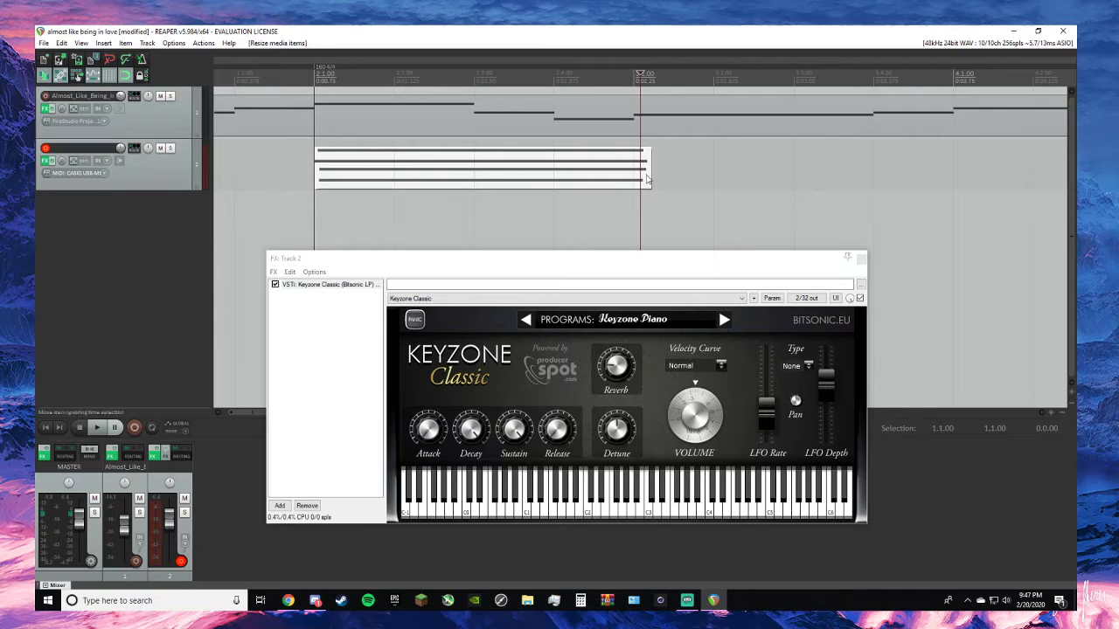
left_click_drag(647, 178, 626, 174)
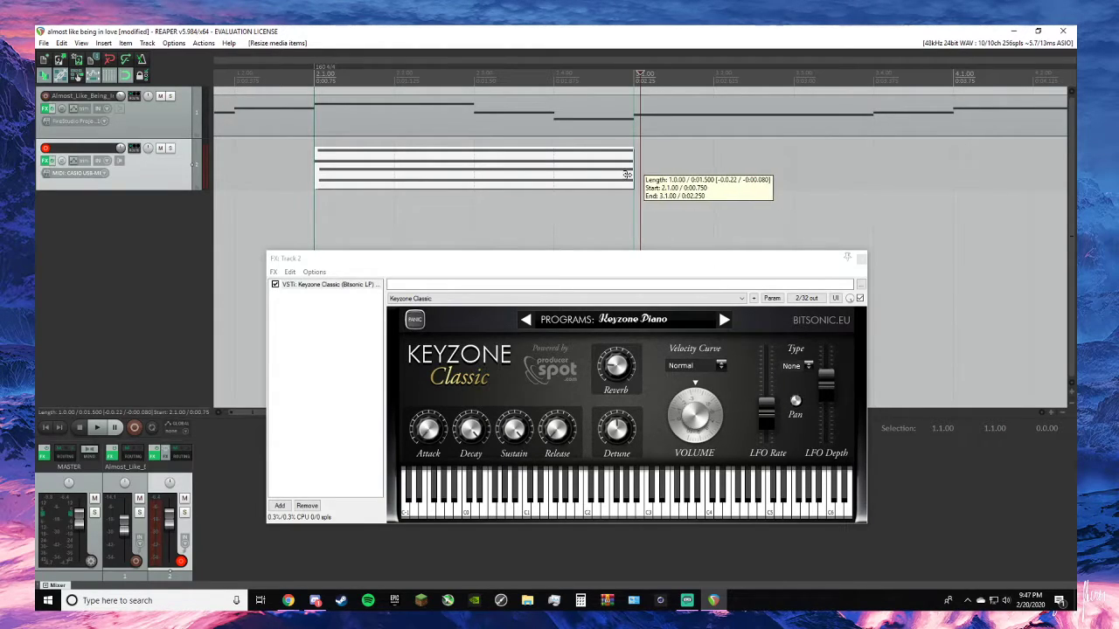
- Try recording the second piano chord on track 2 from 3.1.00, then remove the recorded item
left_click(636, 74)
left_click(634, 73)
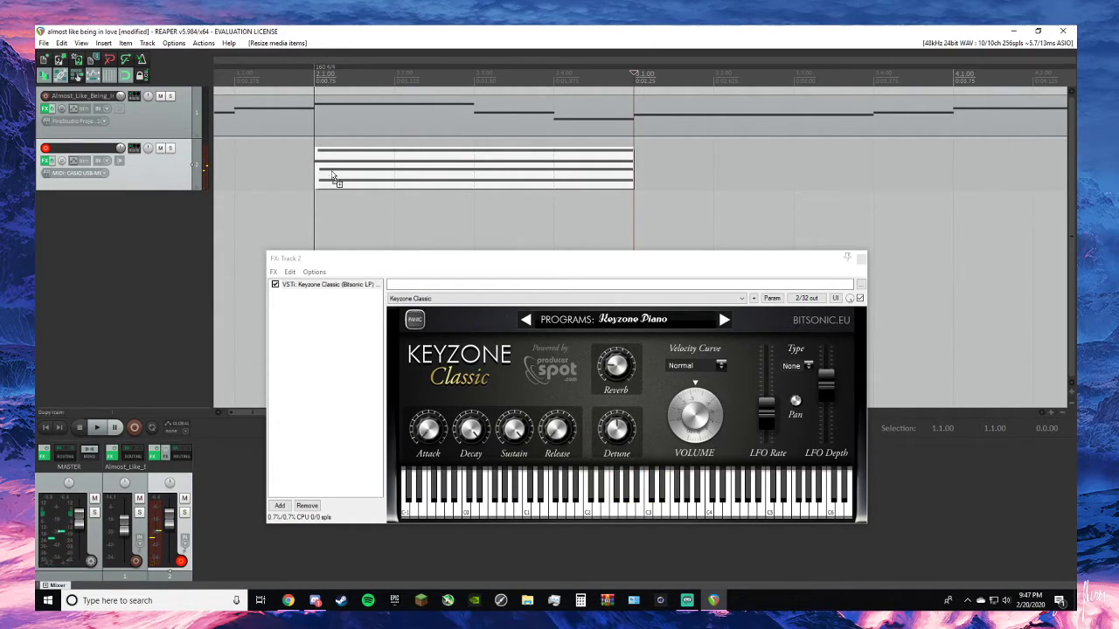
key("ctrl+r")
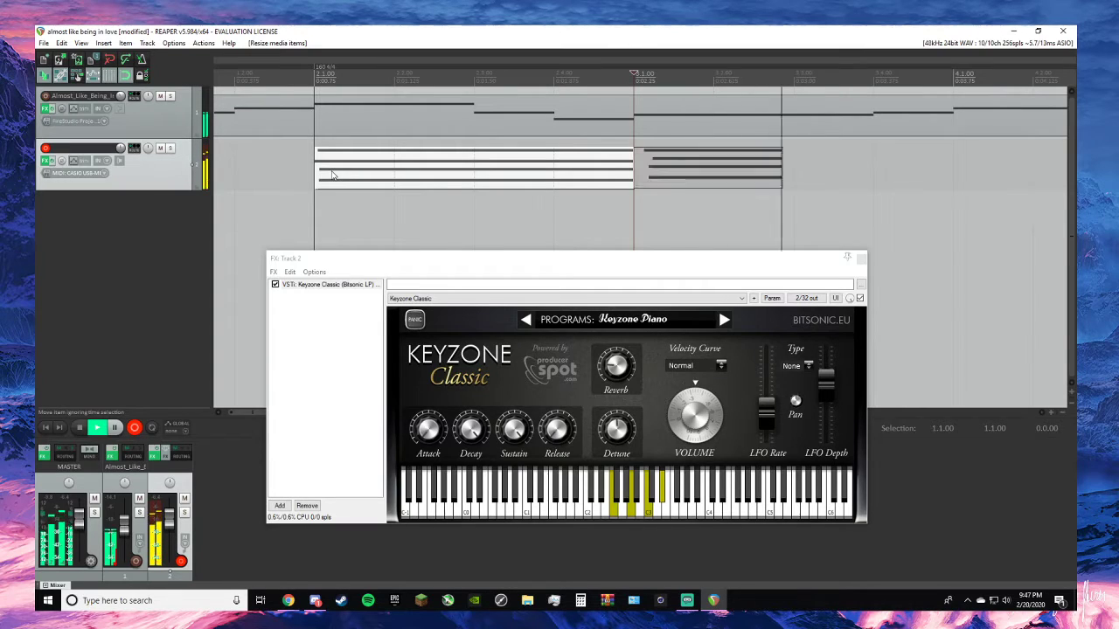
key("space")
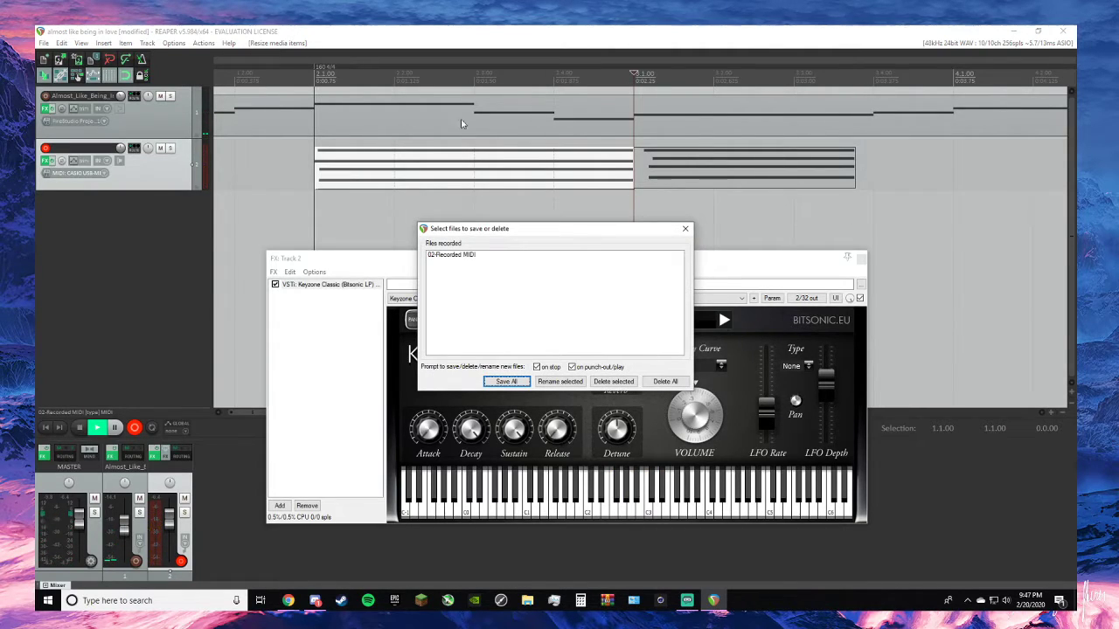
left_click(684, 228)
right_click(688, 167)
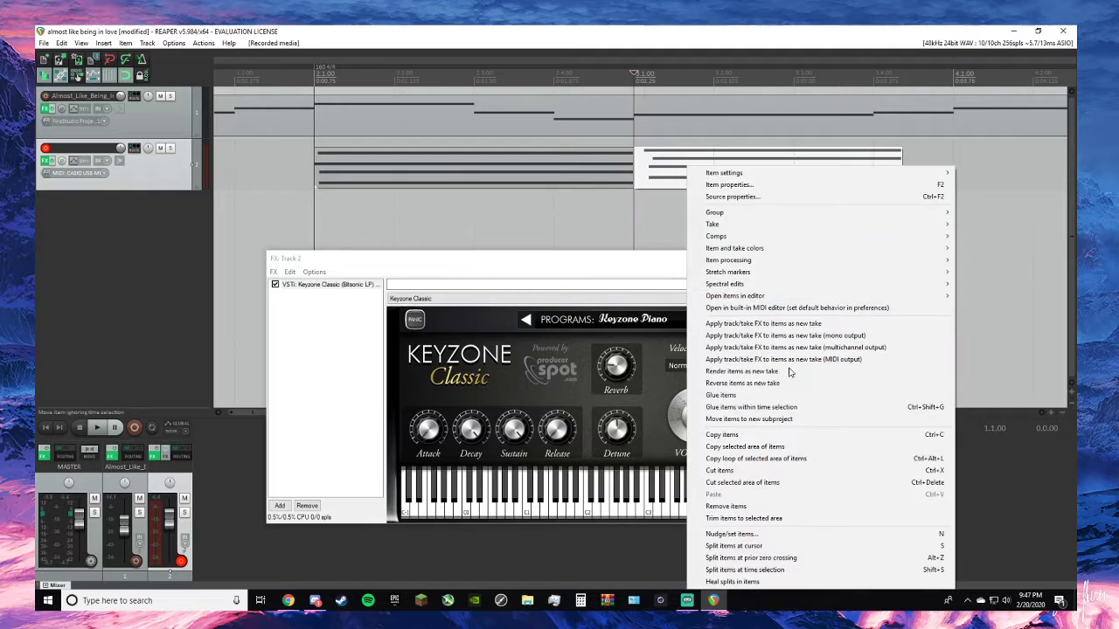
left_click(751, 505)
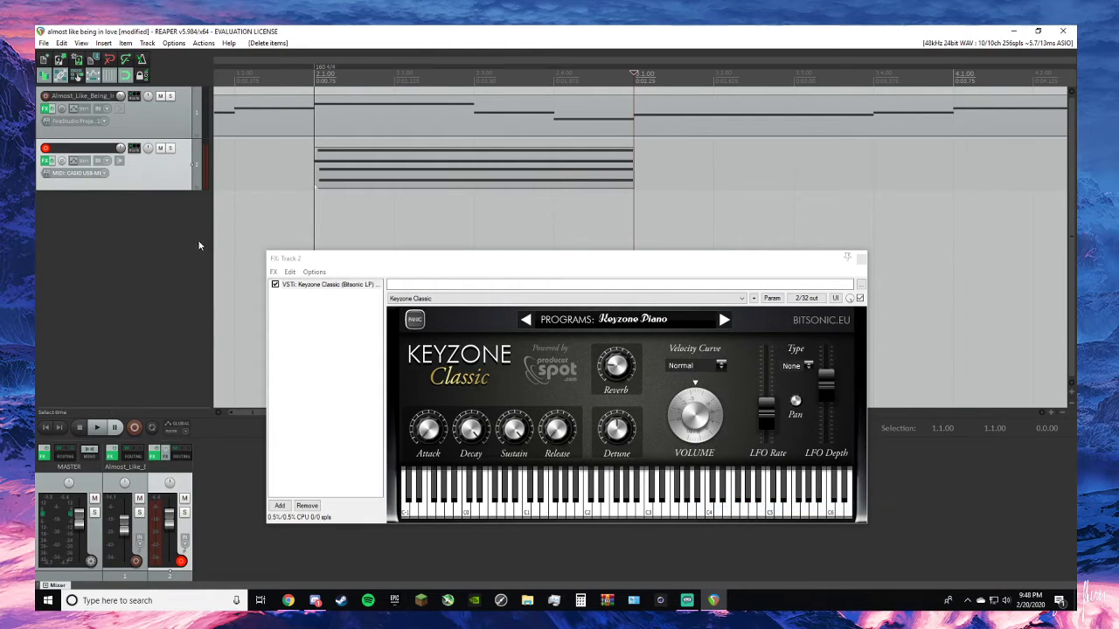
- Solo track 2, try another take of the second piano chord, and remove the recorded item
left_click(170, 148)
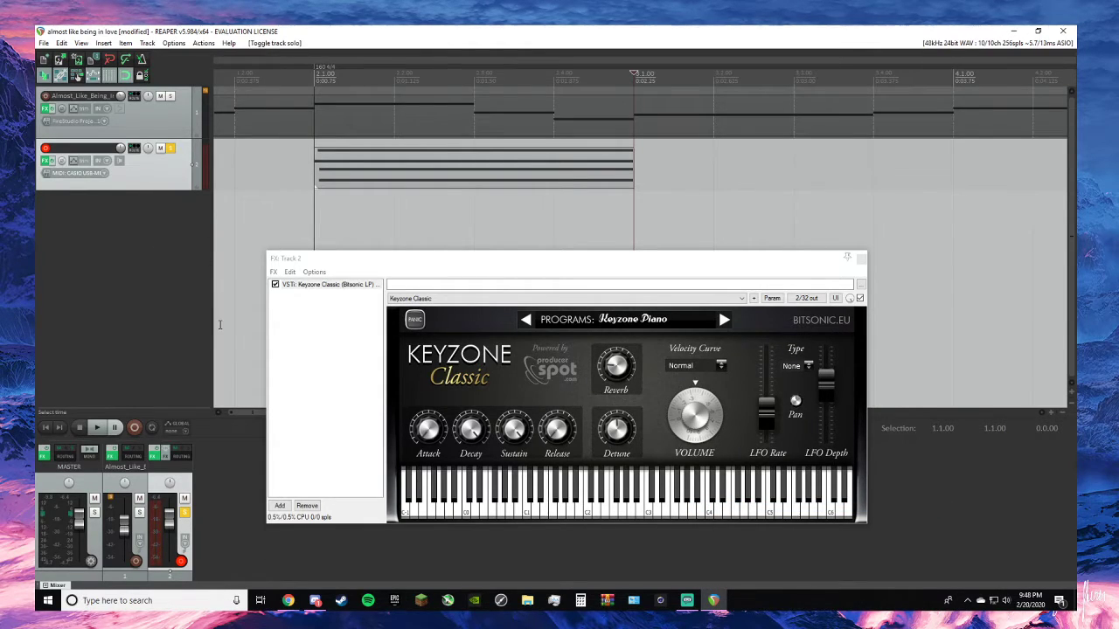
key("ctrl+r")
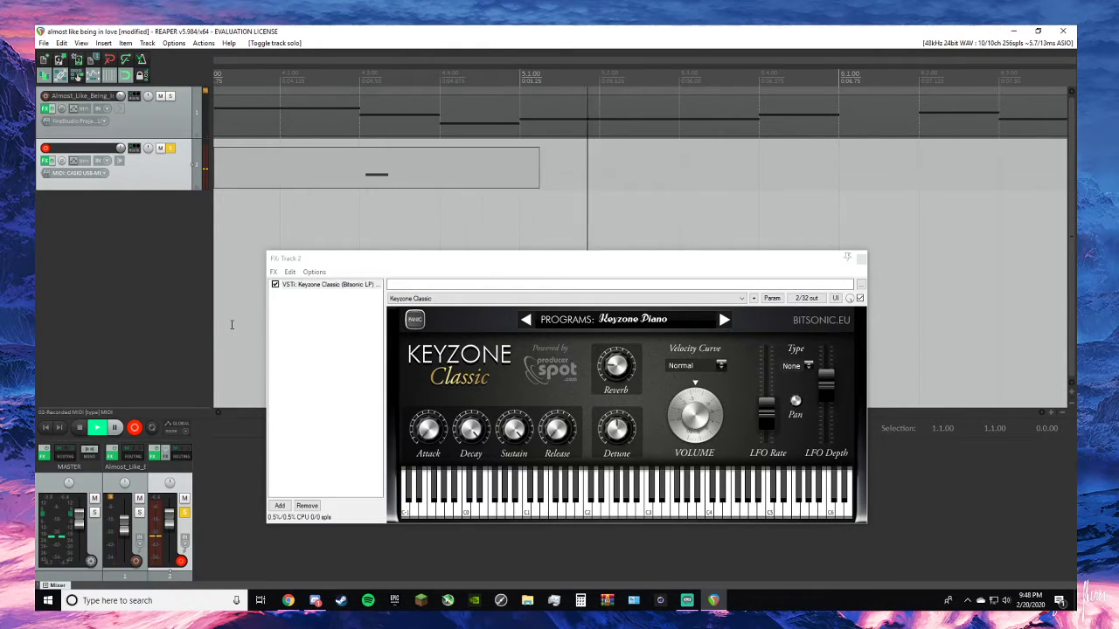
key("space")
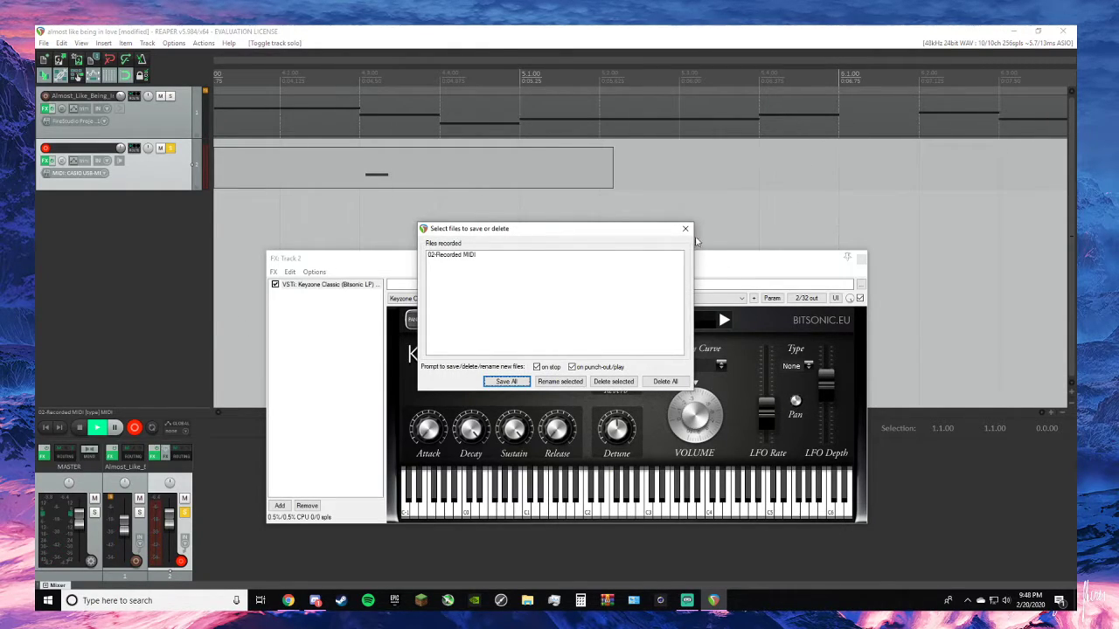
left_click(686, 228)
right_click(447, 153)
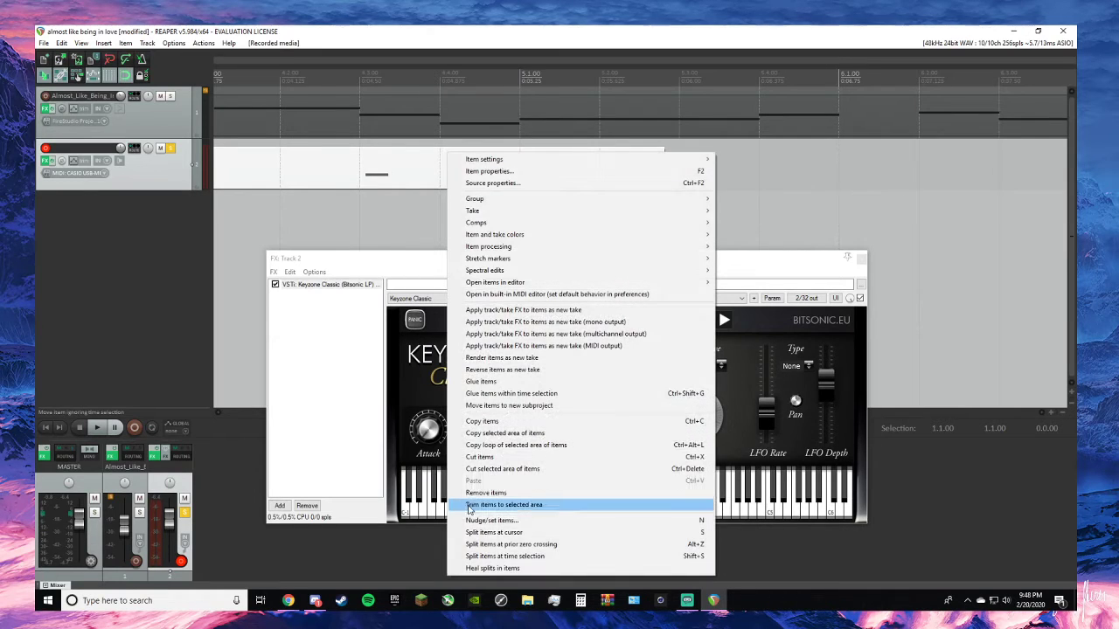
left_click(476, 493)
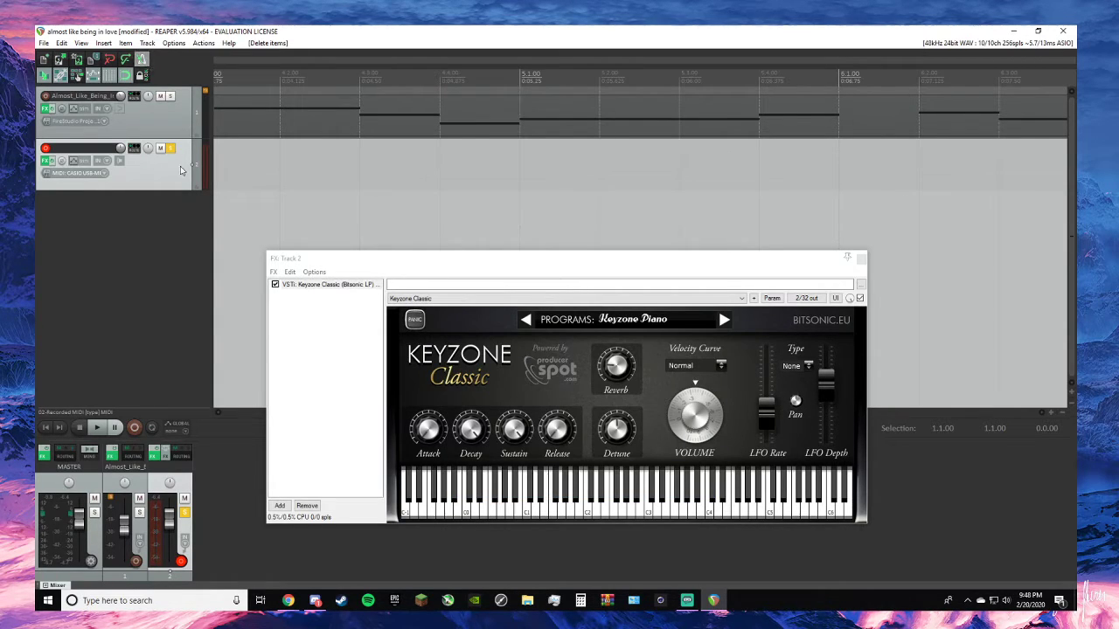
- Record the second piano chord on the soloed track 2, stop, and keep the take by dismissing the save dialog
key("ctrl+r")
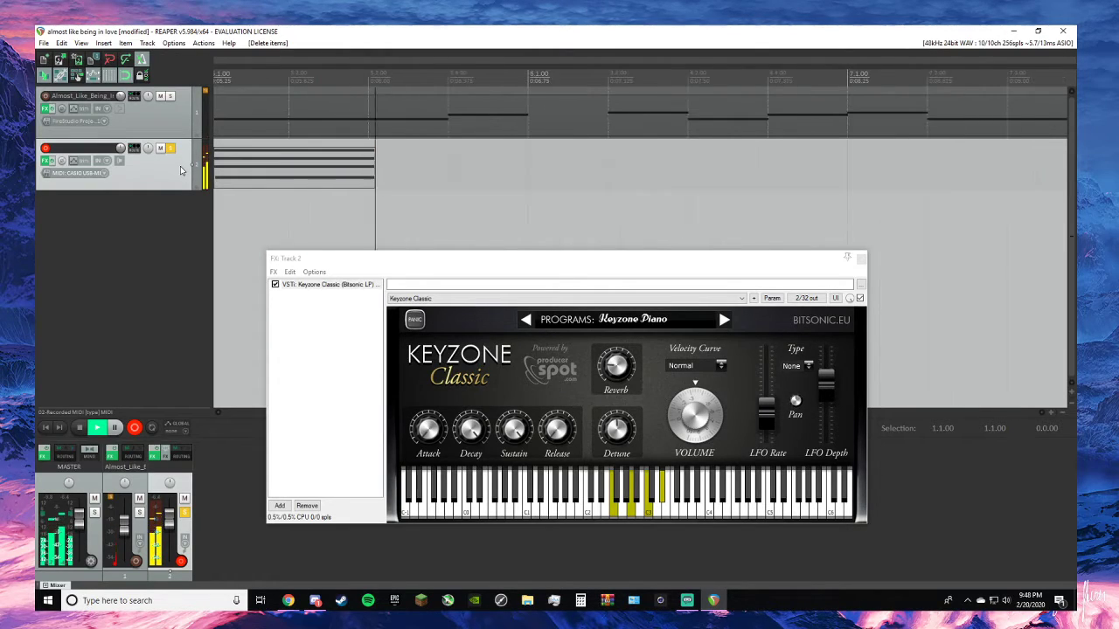
key("space")
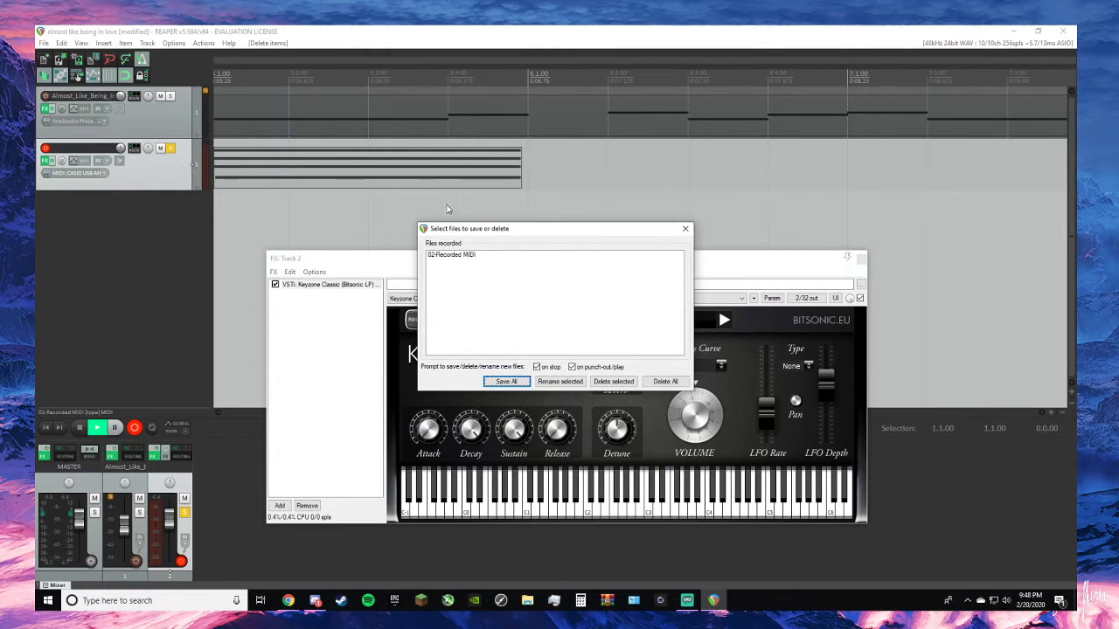
left_click(685, 229)
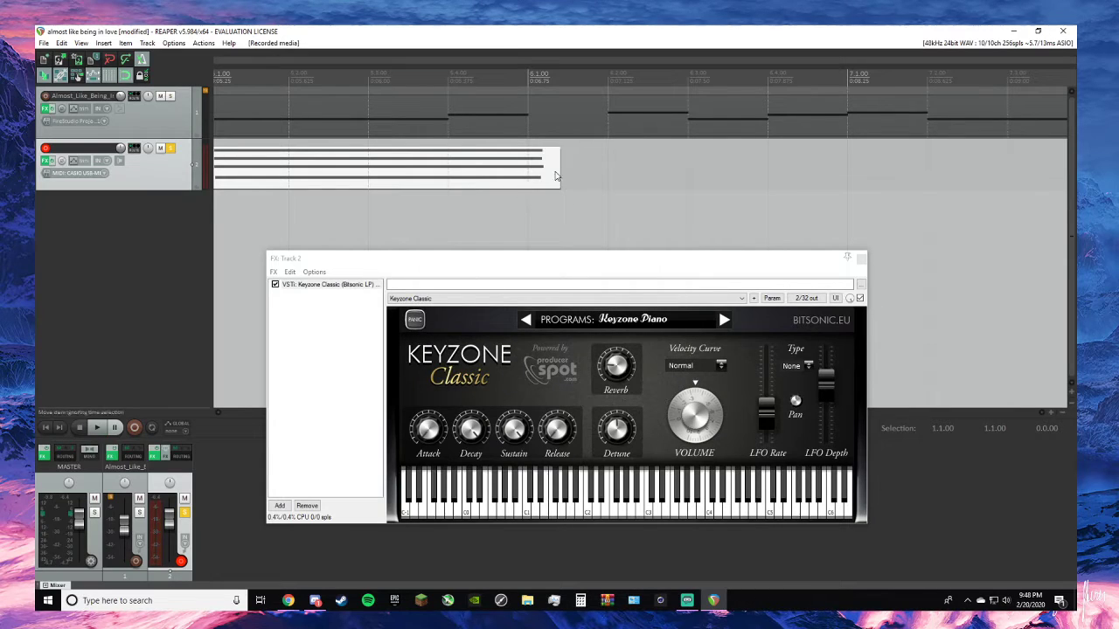
- Trim the new chord item to one measure and move it to 3.1.00, directly after the first chord
left_click_drag(554, 176, 828, 195)
scroll(573, 176, "down", 3)
left_click_drag(890, 178, 540, 192)
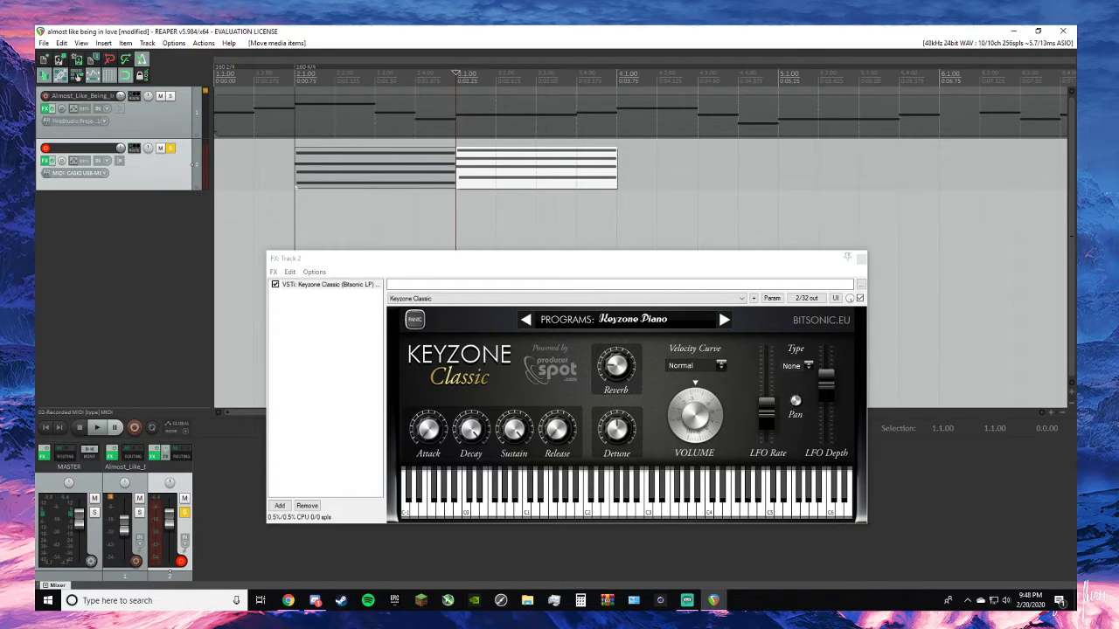
- In the MIDI editor, extend the late notes of the second chord back to the start of measure 3, and close the editor
double_click(542, 179)
scroll(365, 193, "up", 5)
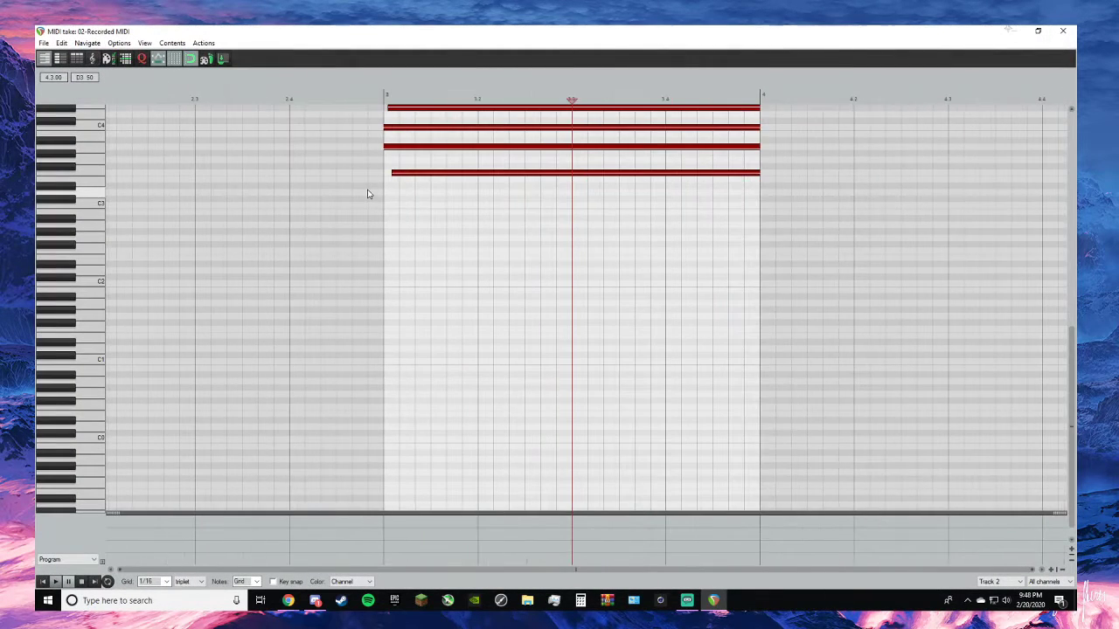
left_click_drag(393, 173, 385, 172)
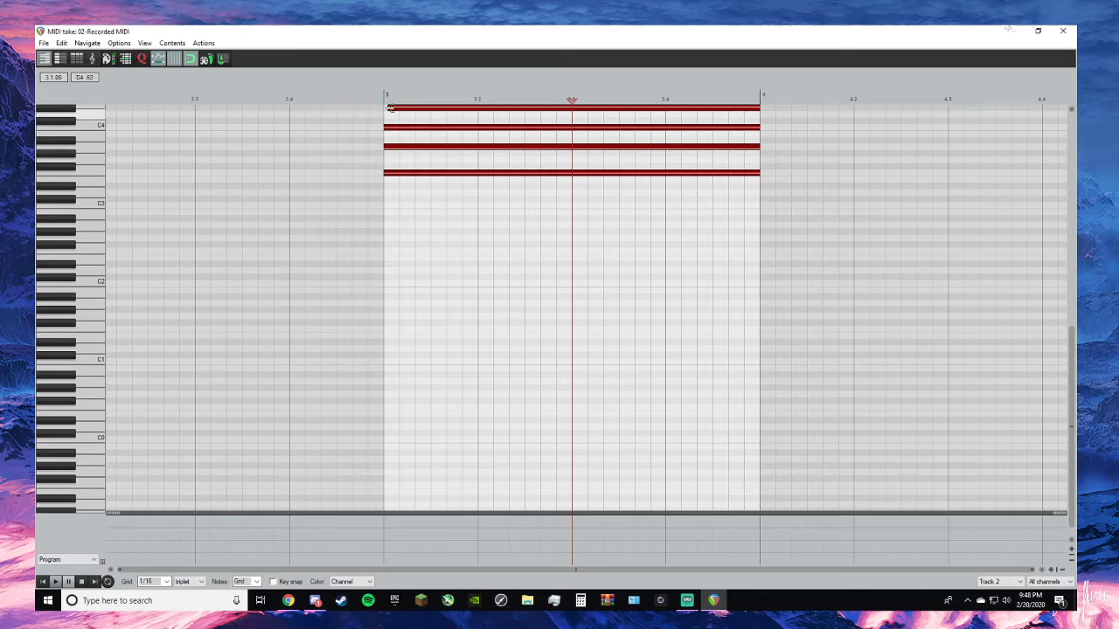
scroll(467, 155, "up", 3)
scroll(470, 154, "down", 3)
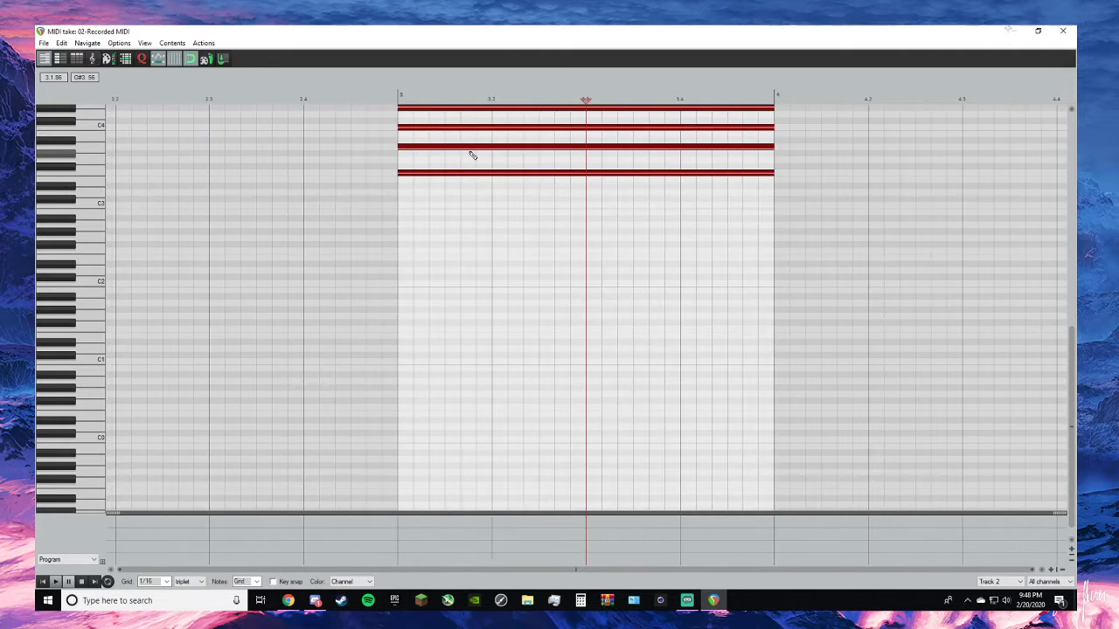
scroll(469, 155, "up", 1)
scroll(526, 200, "up", 3)
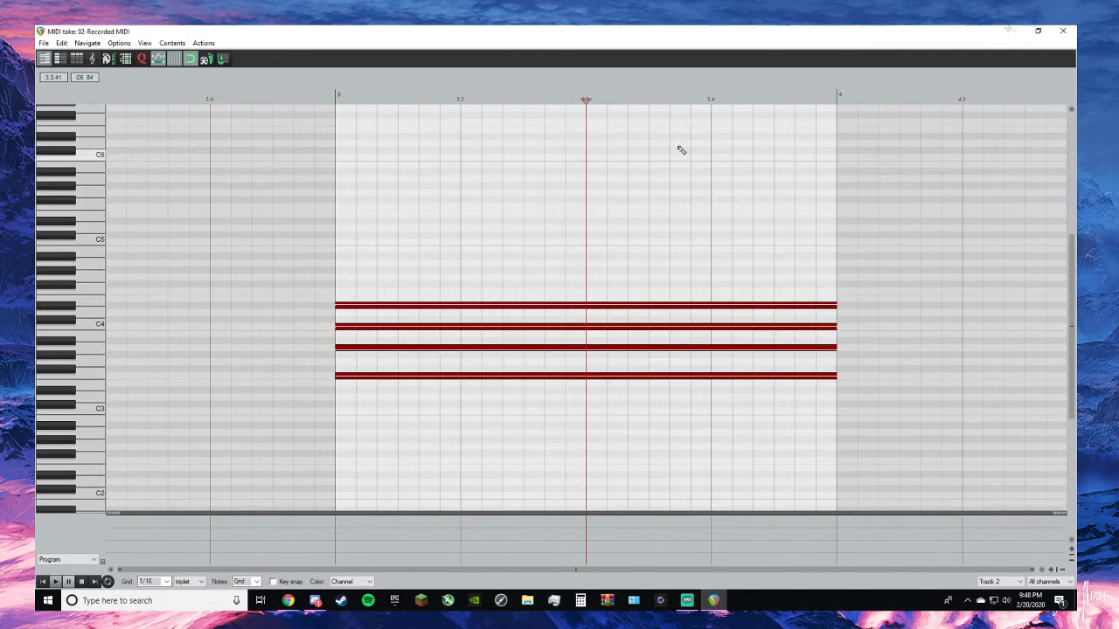
left_click(1062, 32)
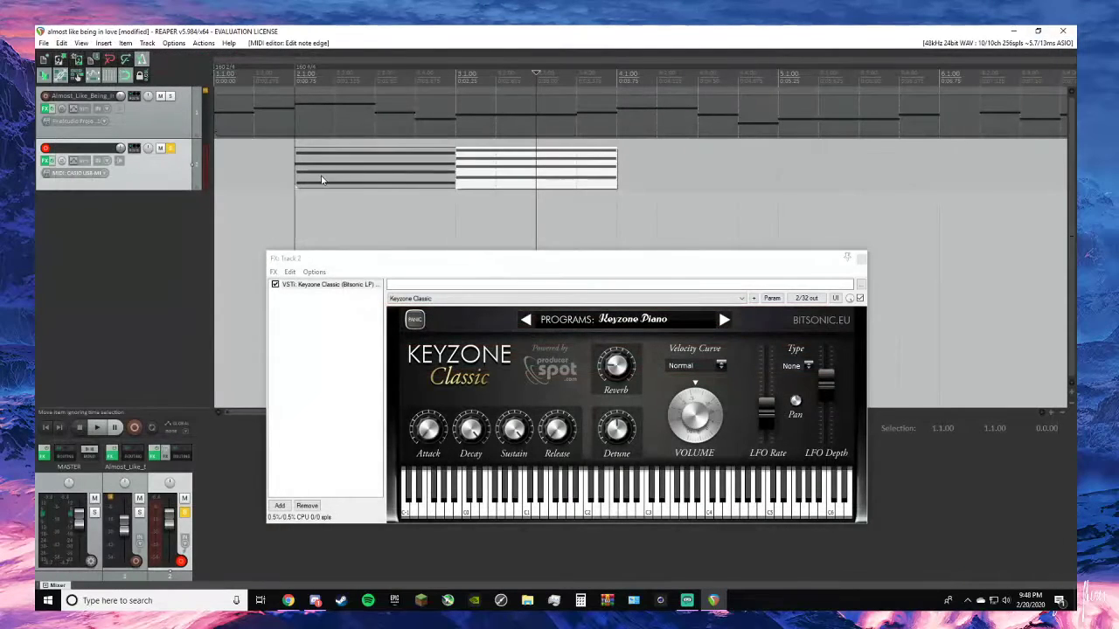
- In the MIDI editor, extend the late notes of the first chord back to the start of measure 2, and close the editor
left_click(365, 172)
double_click(366, 172)
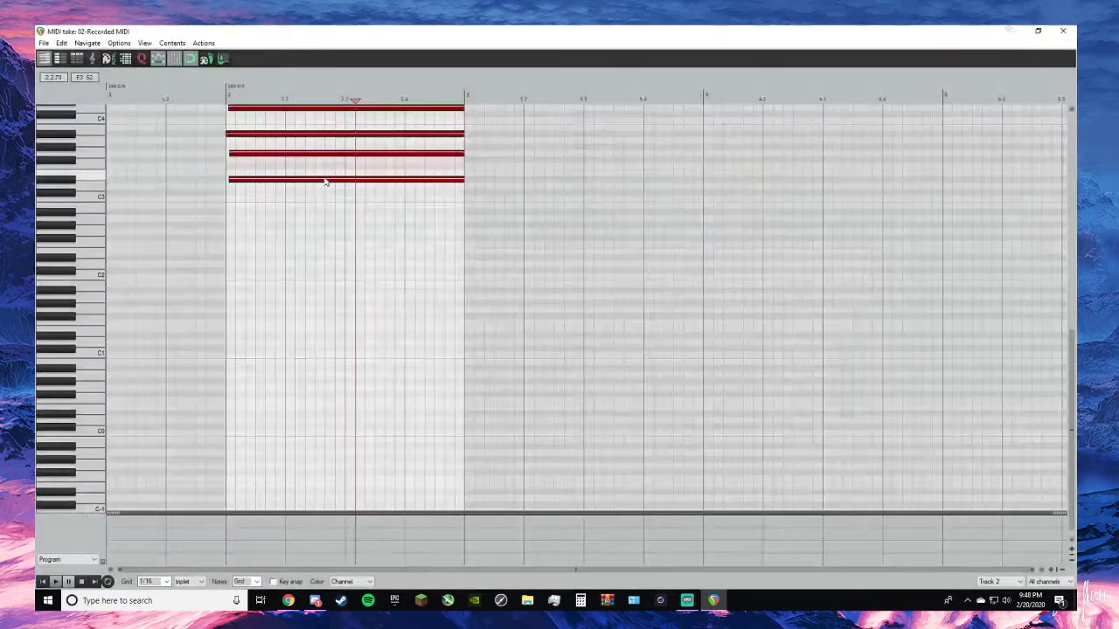
left_click_drag(233, 152, 218, 150)
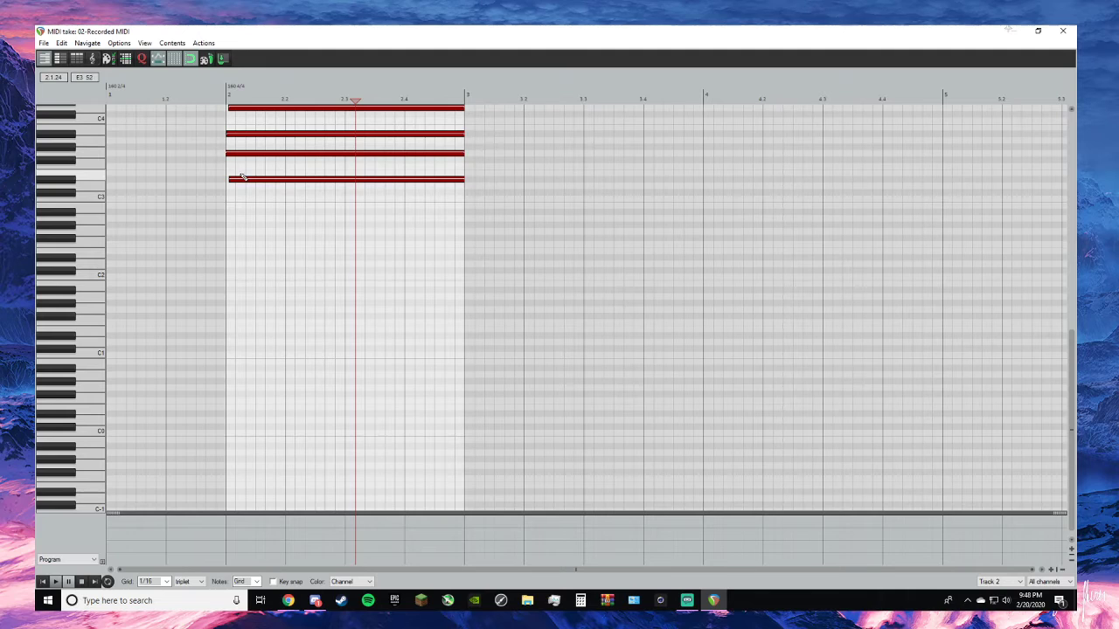
scroll(262, 162, "up", 3)
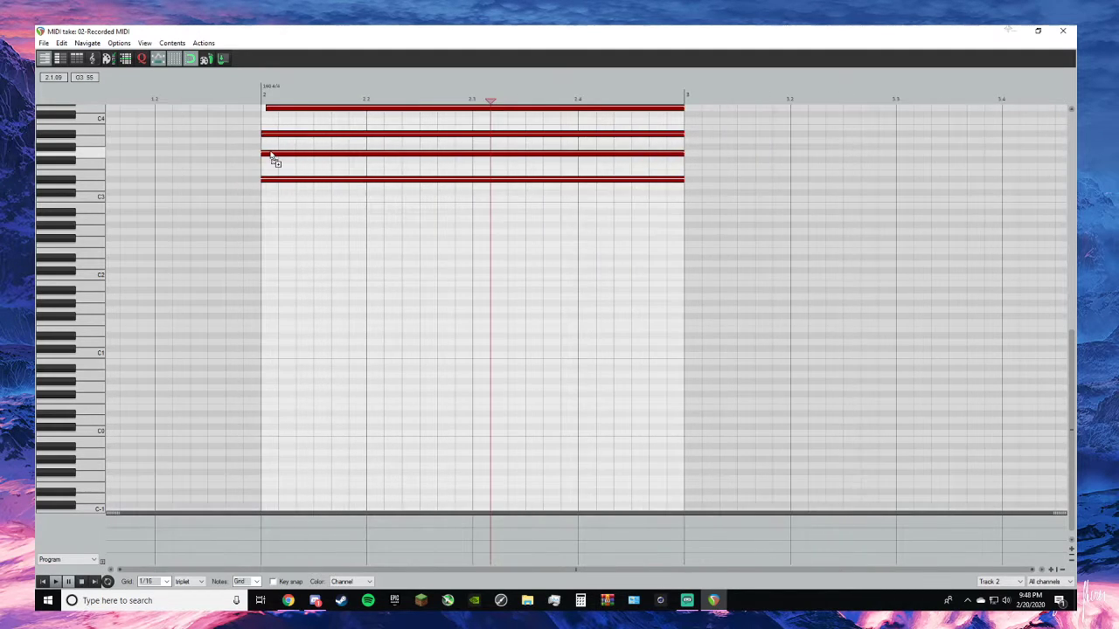
scroll(273, 157, "up", 4)
left_click_drag(265, 229, 250, 226)
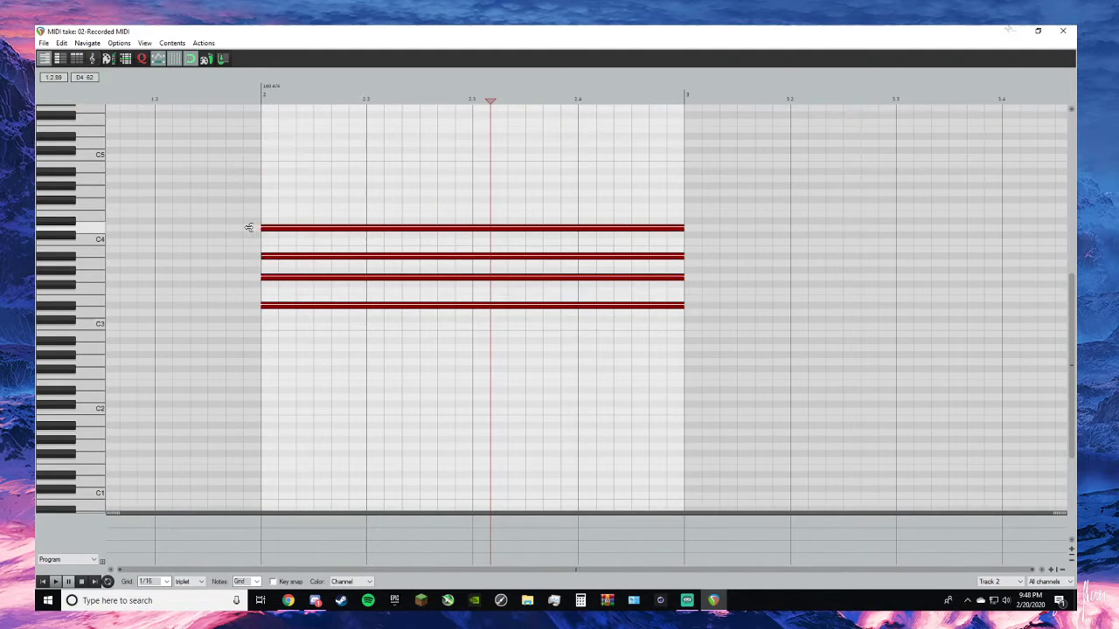
left_click(1064, 31)
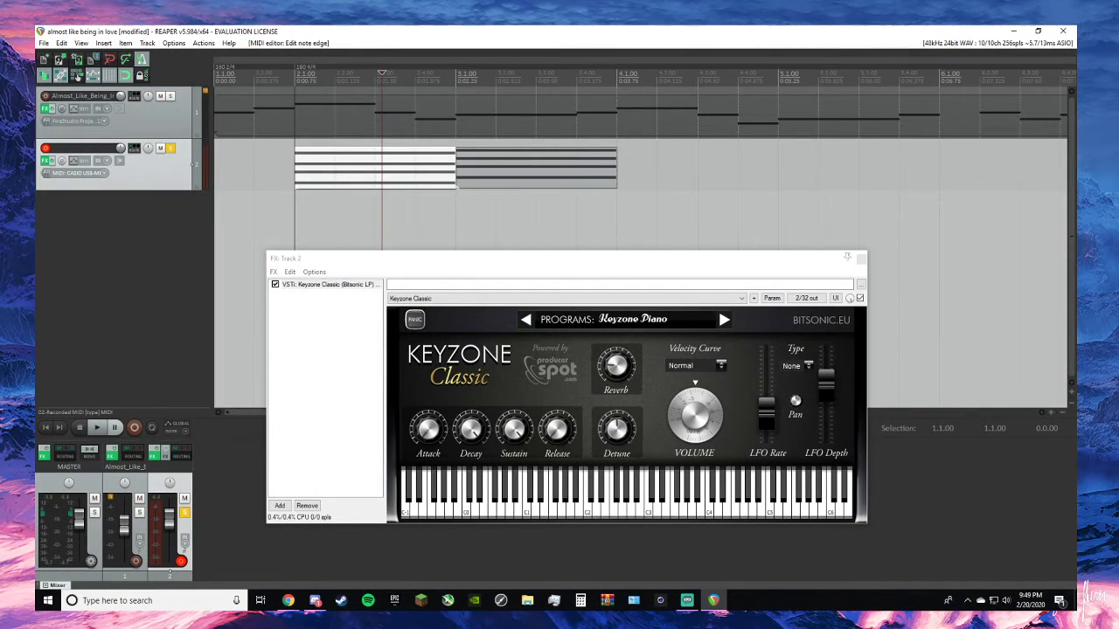
- Record the third piano chord on track 2 with the cursor at 4.1.00, stop, and keep the recorded take
key("alt+Tab")
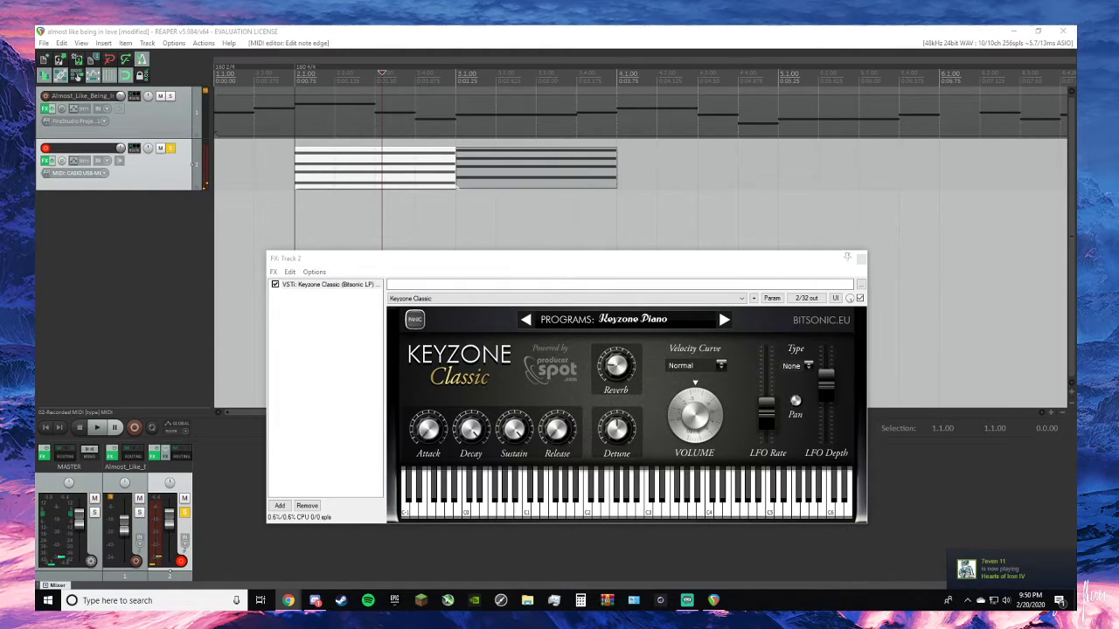
left_click(627, 173)
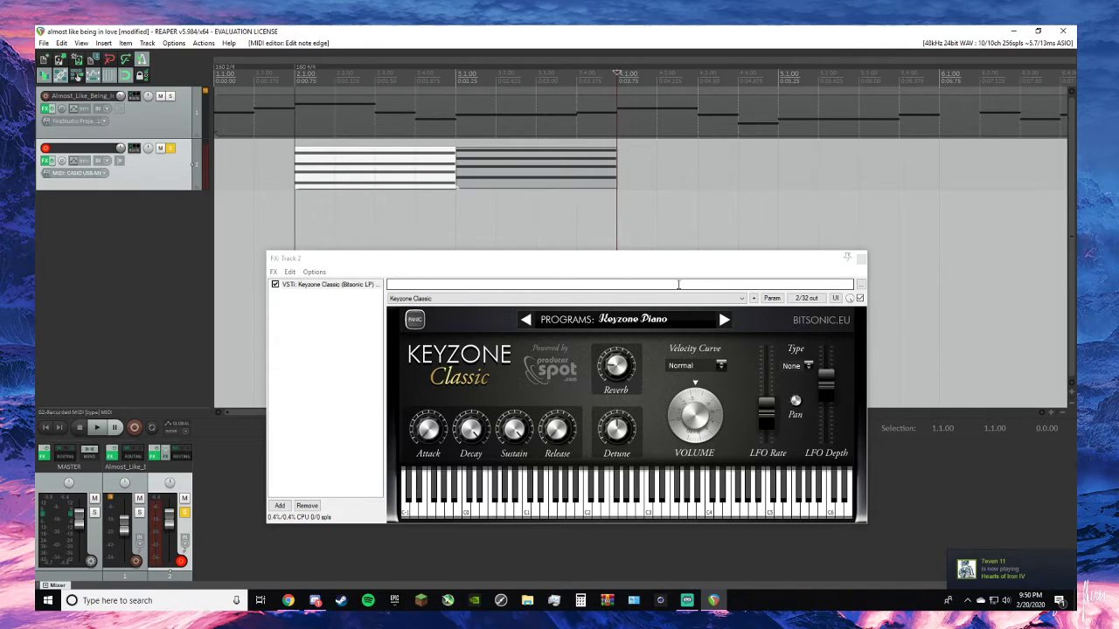
key("ctrl+r")
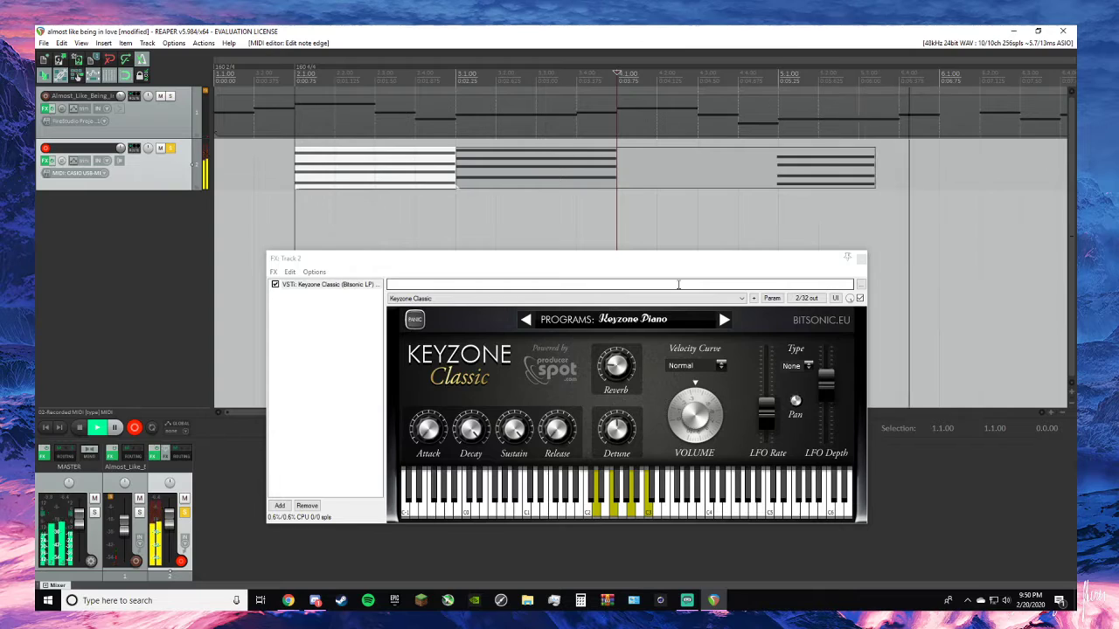
key("space")
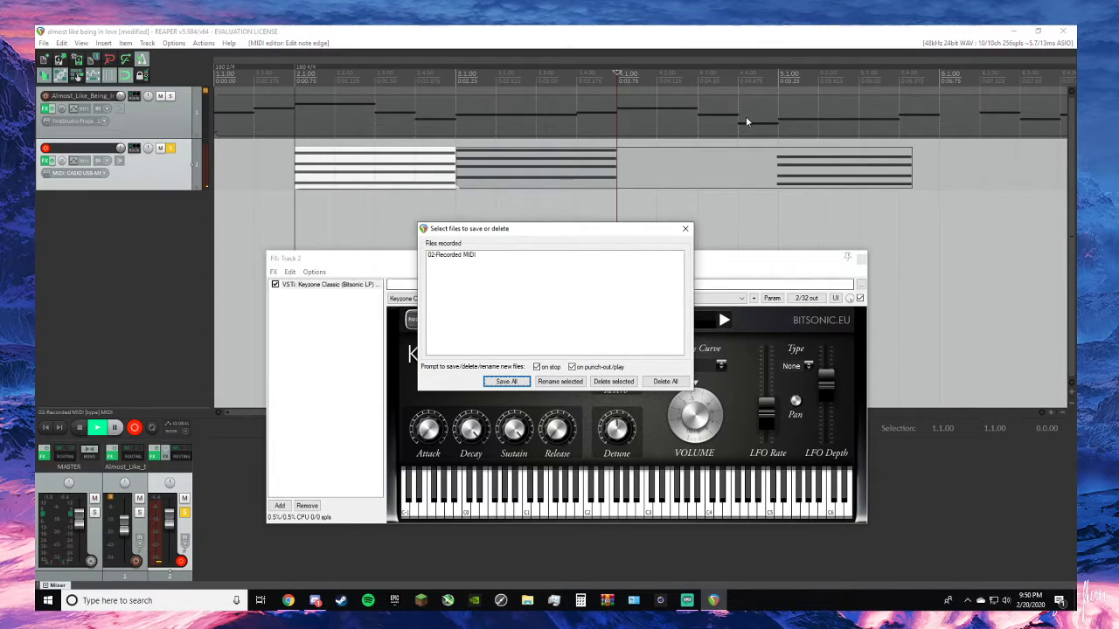
left_click(685, 228)
- Trim the empty measure off the third chord item's start and move the item to 4.1.00
left_click_drag(619, 173, 778, 173)
left_click_drag(909, 180, 748, 180)
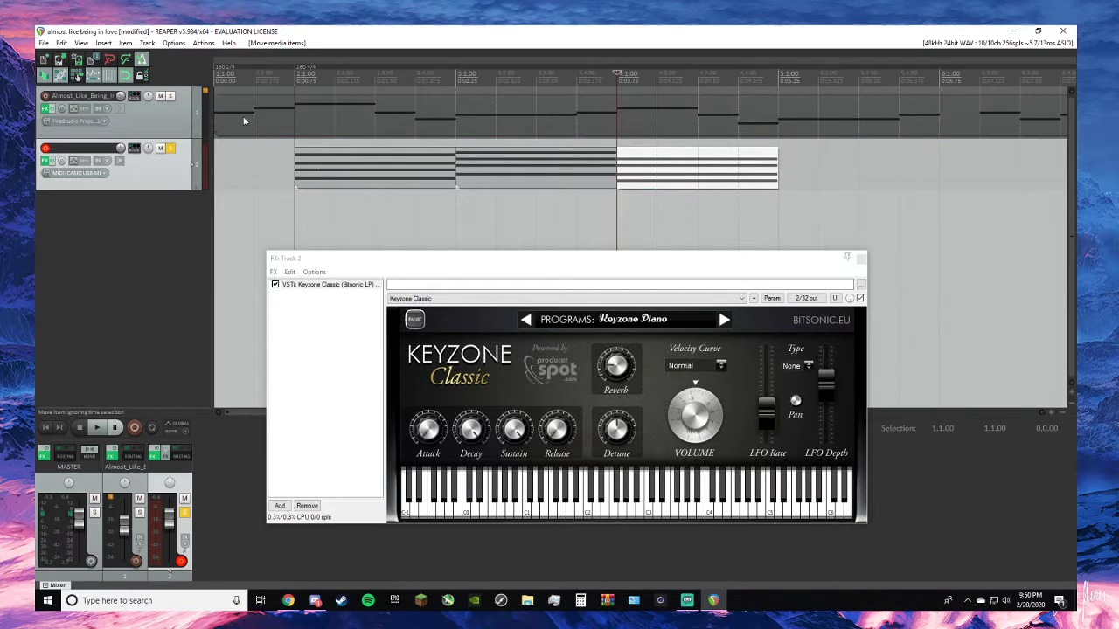
- Switch to the browser and examine the remaining chords and song description of the "Almost Like Being In Love" lead sheet on MuseScore
key("alt+Tab")
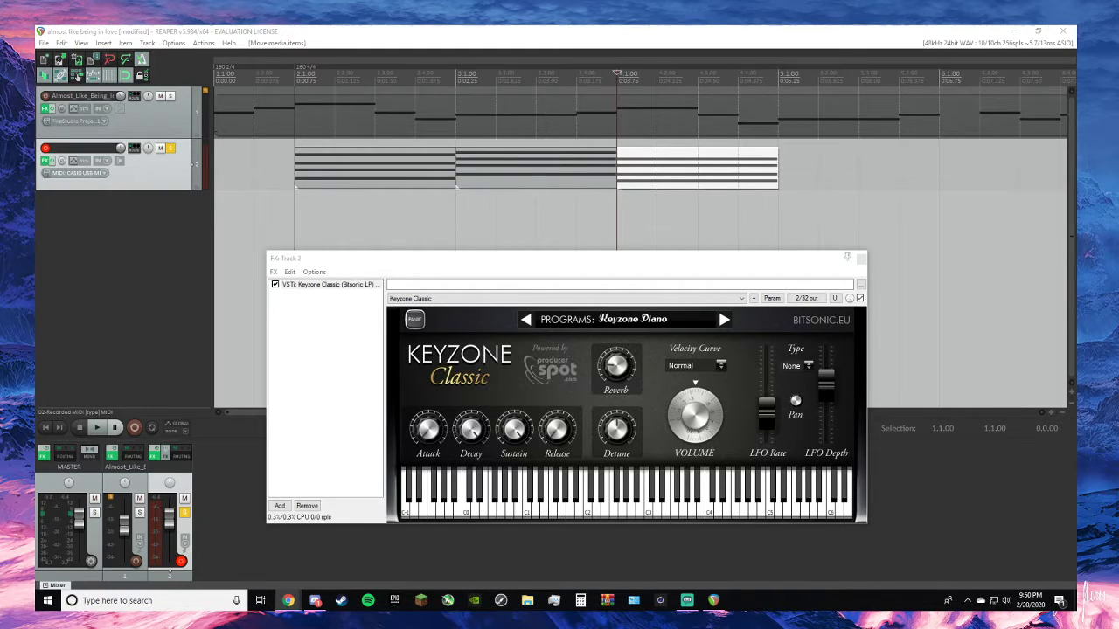
left_click_drag(36, 87, 852, 112)
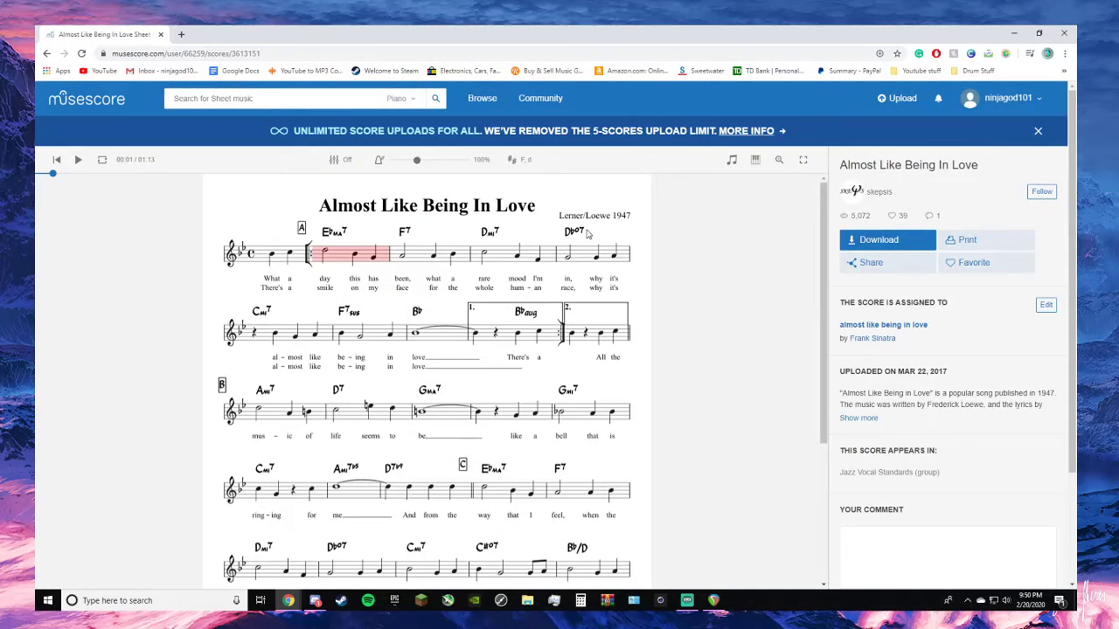
key("super")
key("super")
scroll(821, 450, "down", 3)
left_click(858, 418)
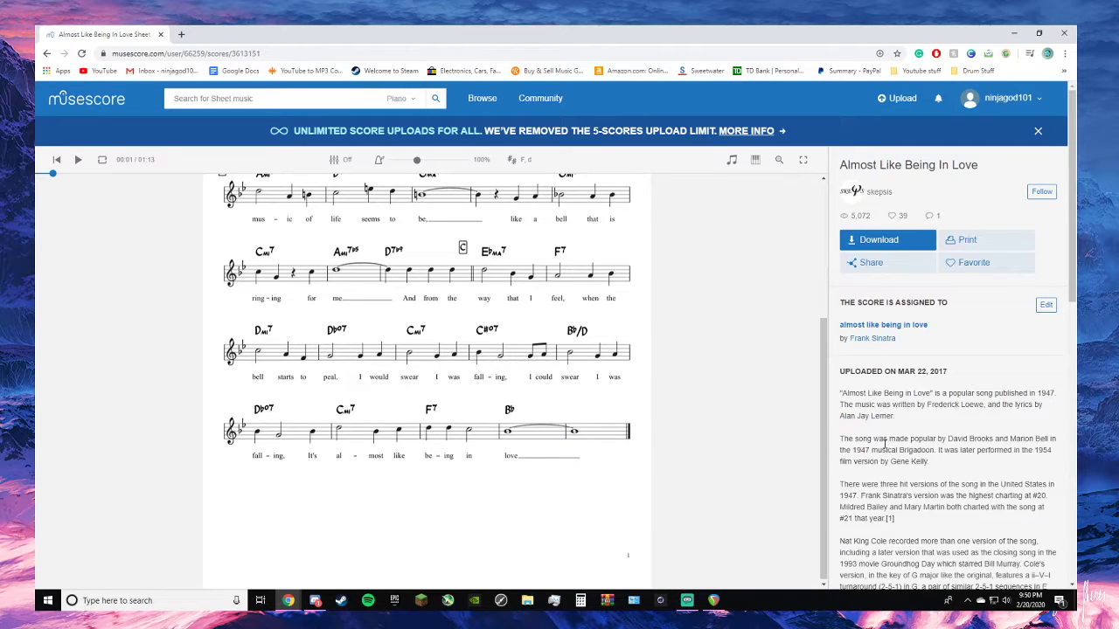
scroll(922, 428, "down", 1)
scroll(922, 428, "down", 2)
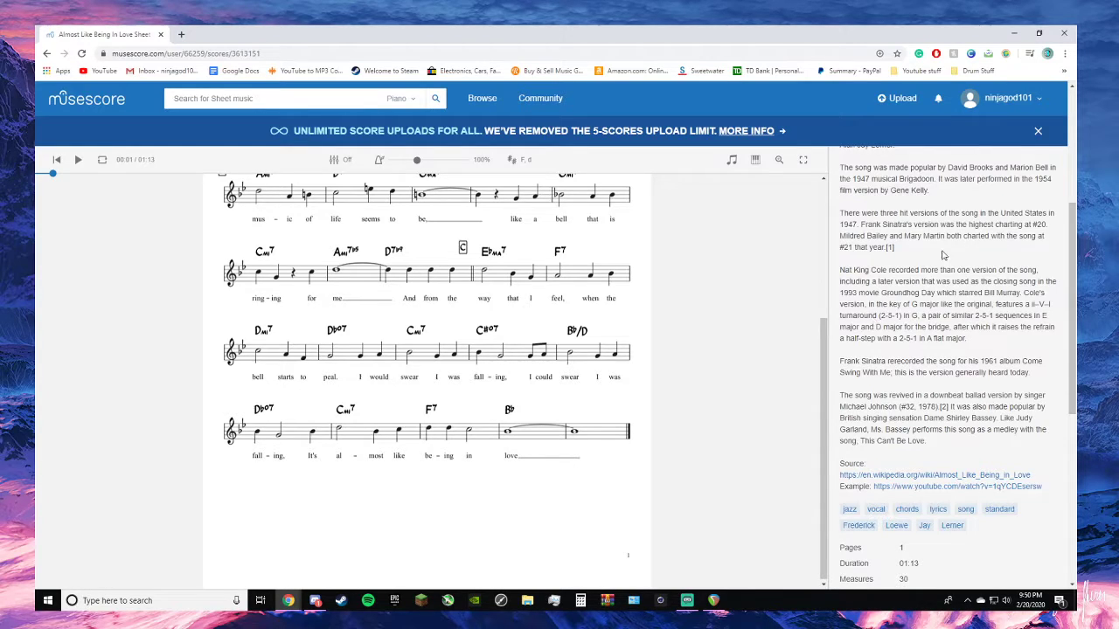
- Examine the rest of the score's details and comments on the MuseScore page and return to the top of the sheet
scroll(861, 262, "down", 2)
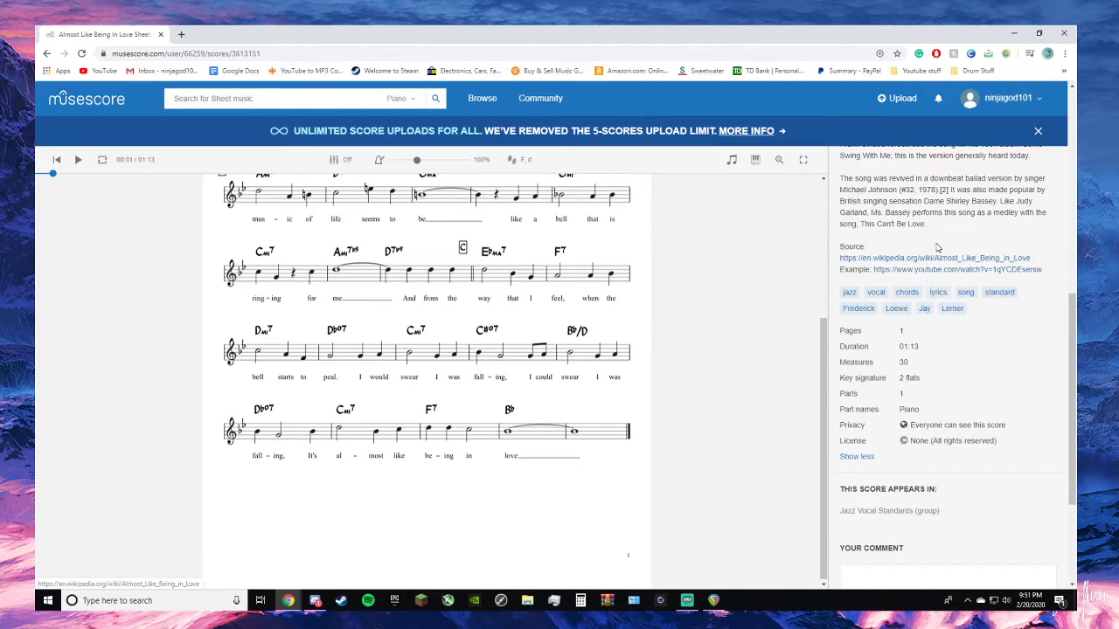
scroll(991, 227, "down", 1)
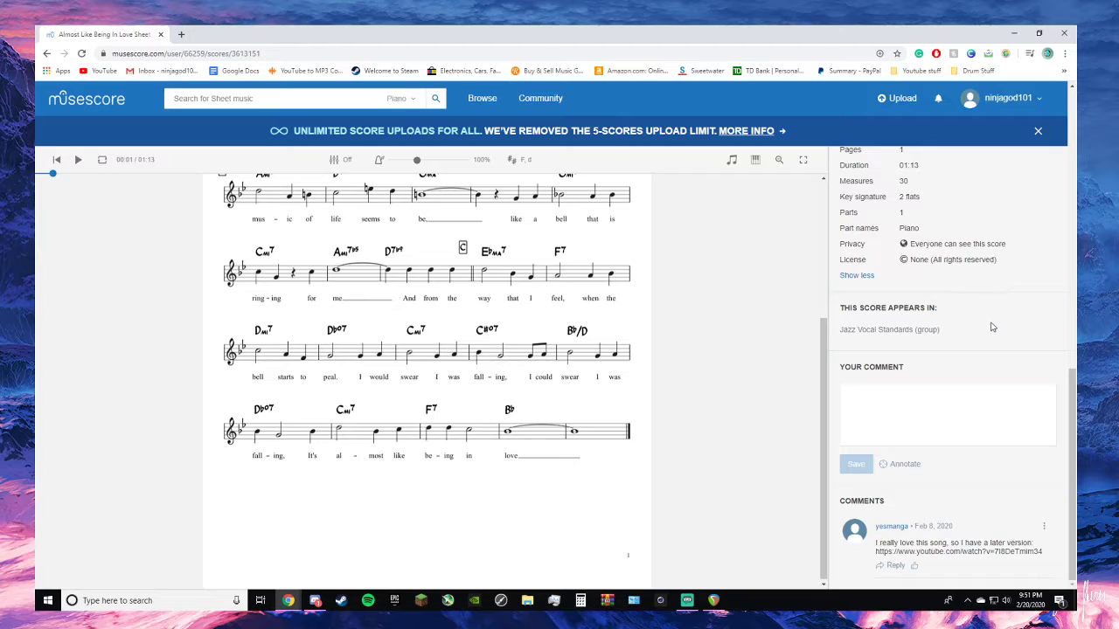
scroll(952, 450, "up", 1)
scroll(701, 417, "up", 4)
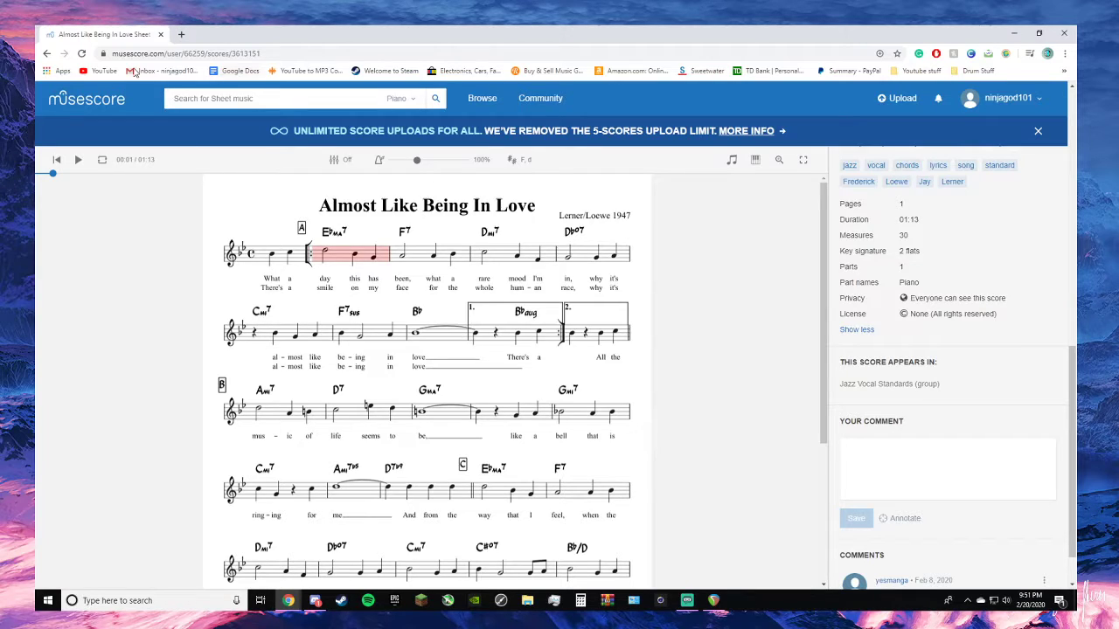
- Switch to REAPER, solo the melody track alongside the piano track, and play both back from 4.1.00
key("alt+Tab")
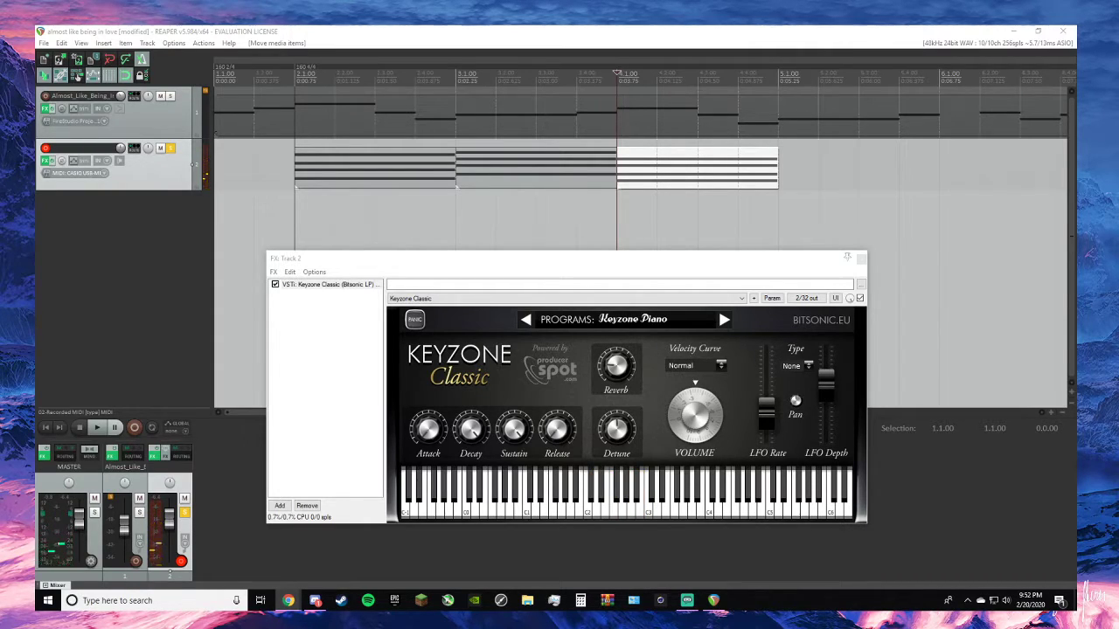
left_click(172, 96)
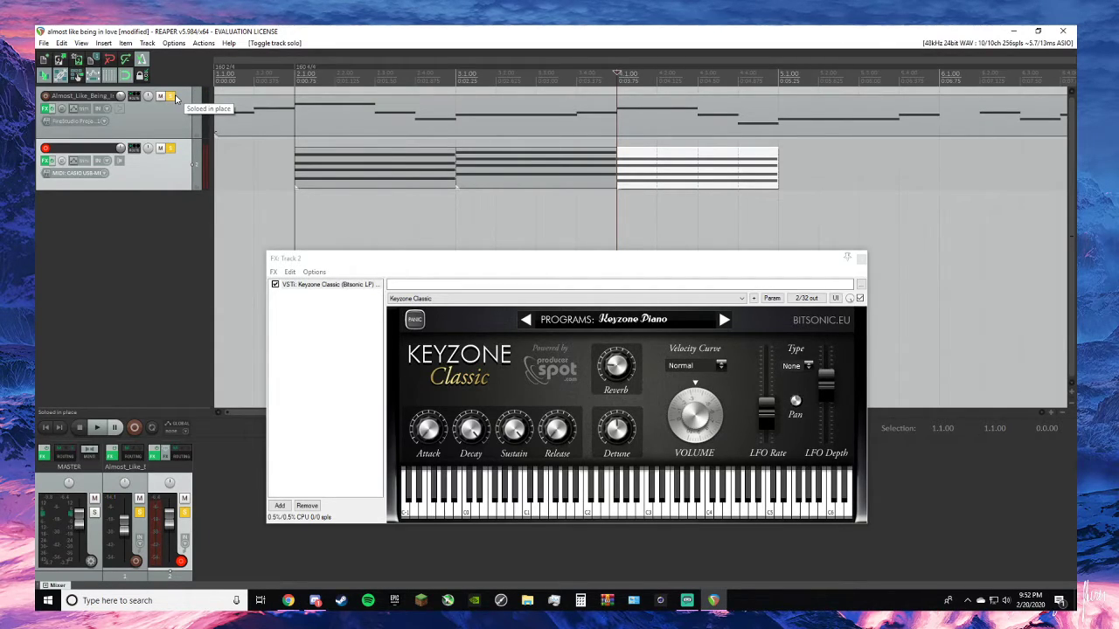
key("space")
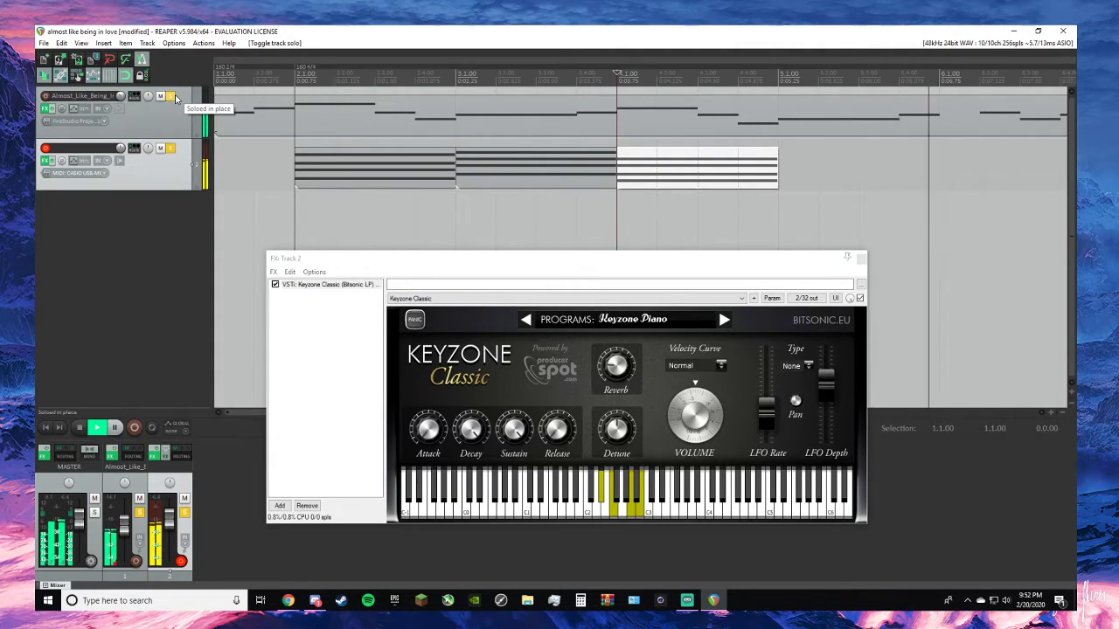
key("space")
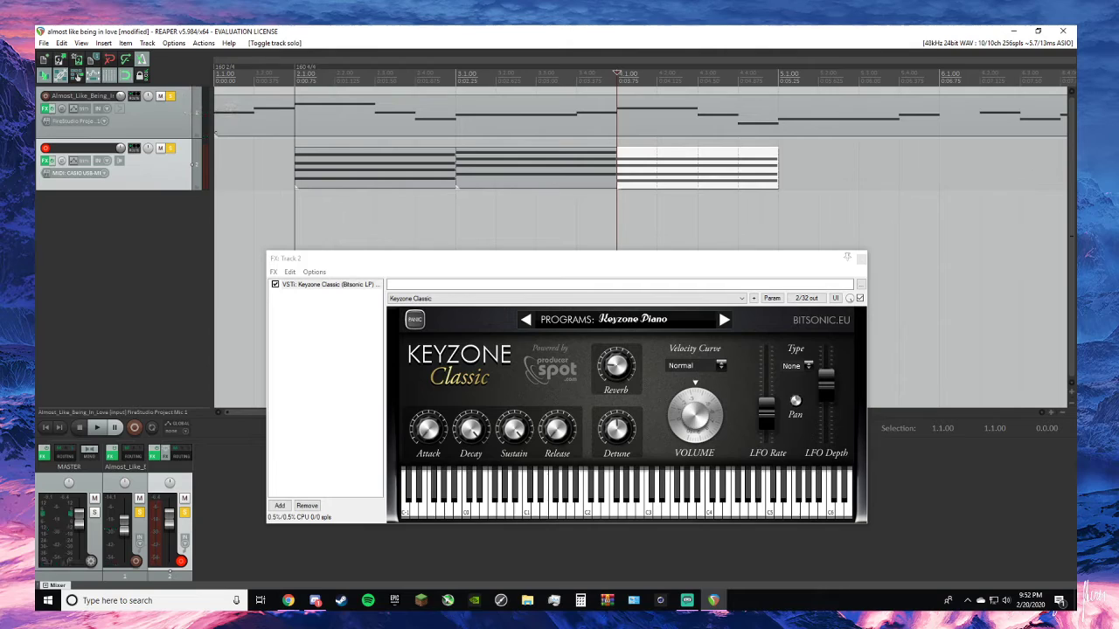
- Record the fourth piano chord on track 2 with the cursor at 5.1.00, stop, and keep the take
key("alt+Tab")
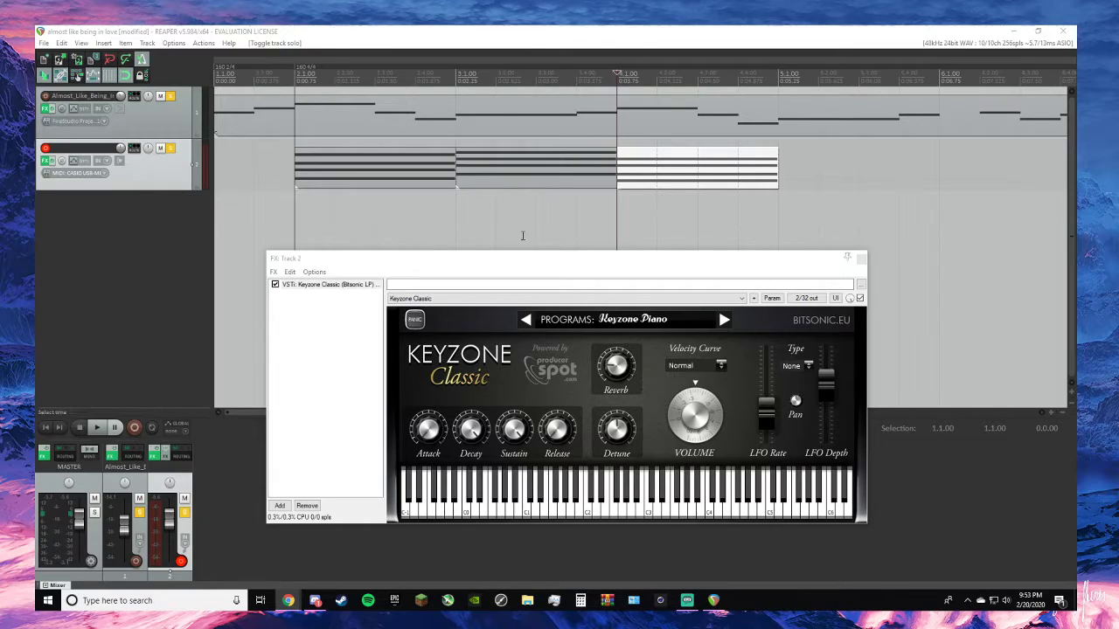
left_click(89, 345)
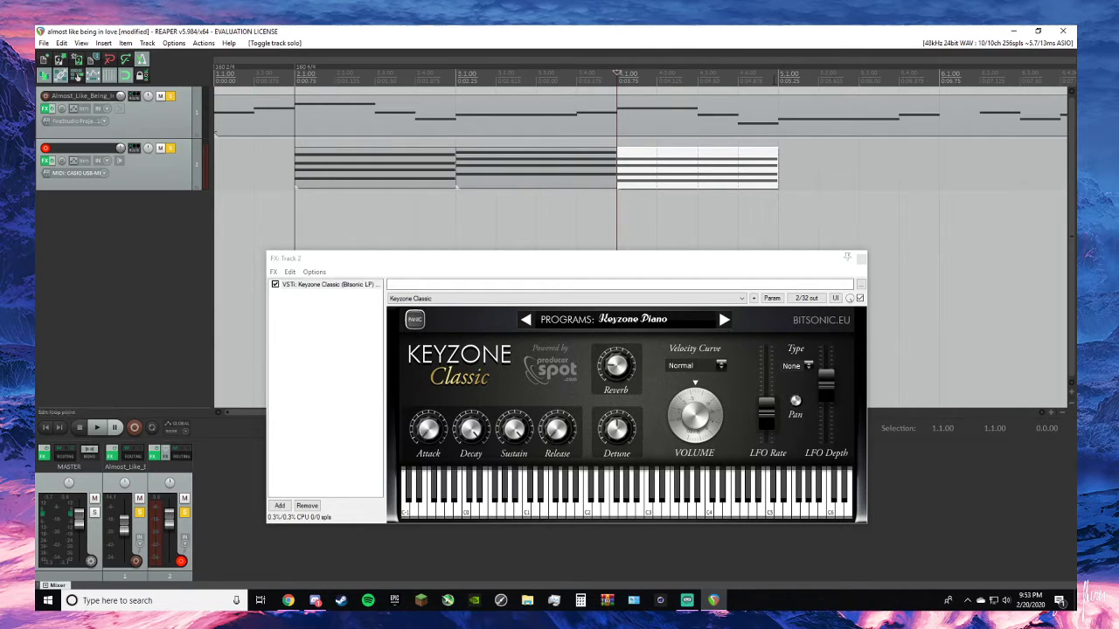
left_click(778, 80)
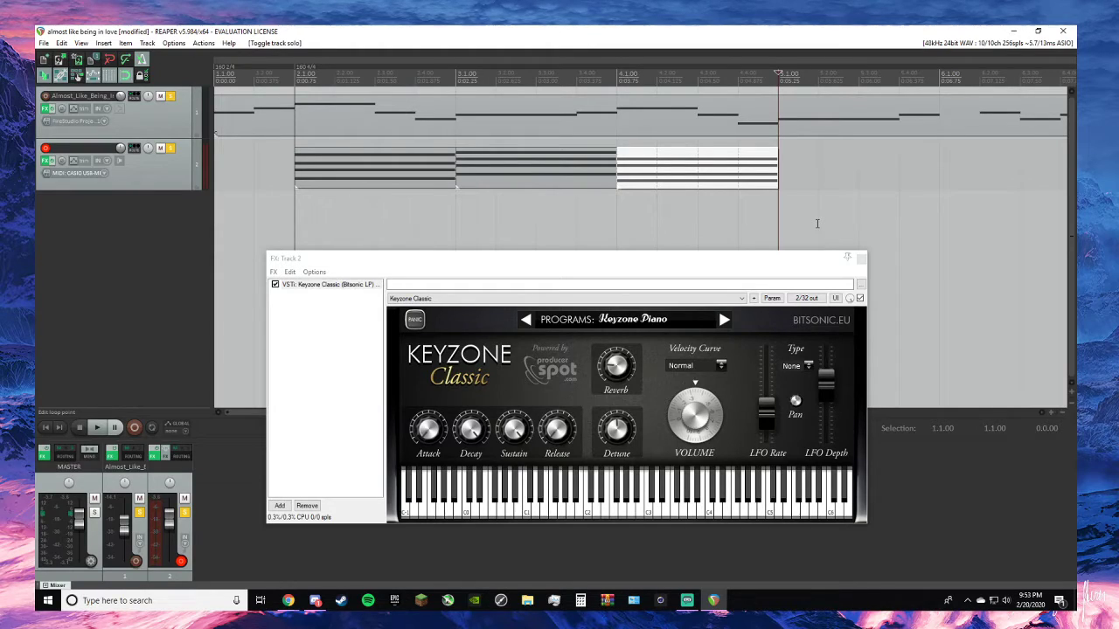
key("ctrl+r")
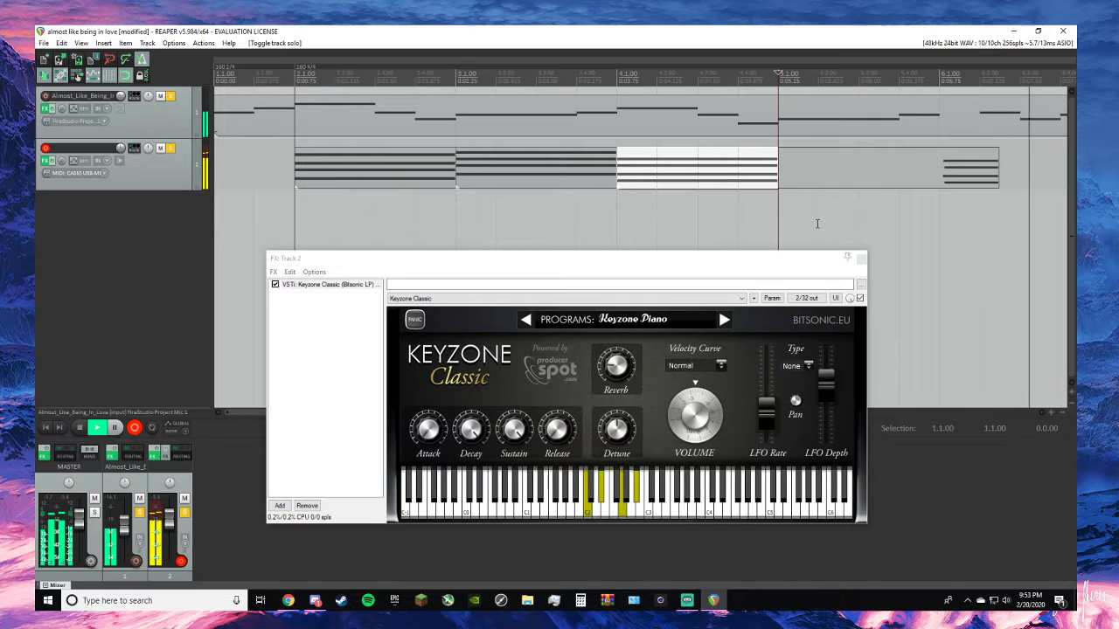
key("space")
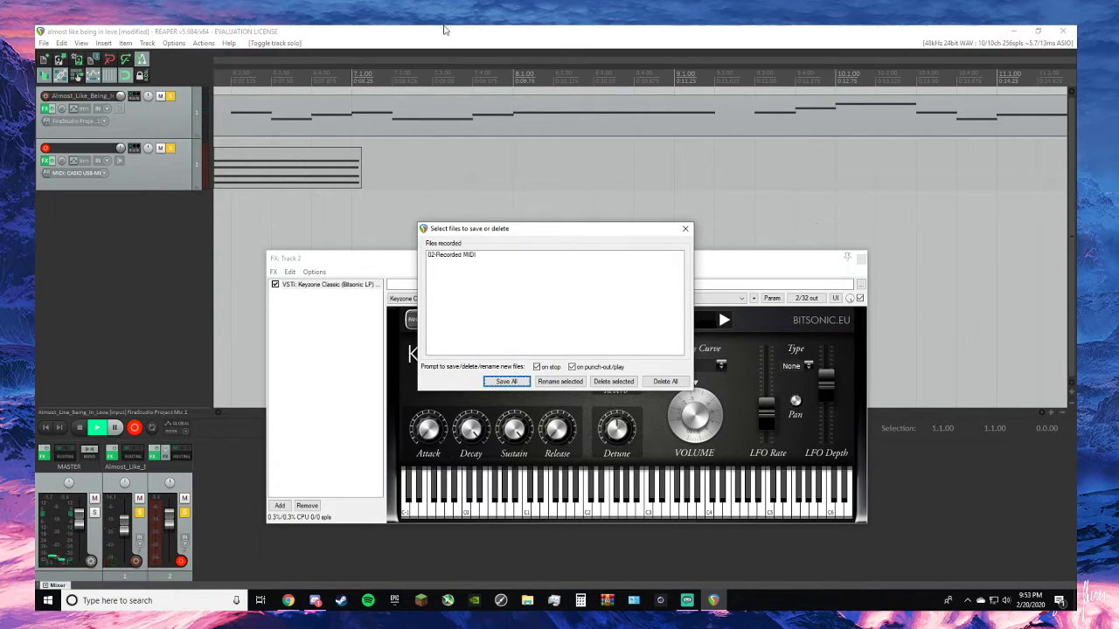
left_click(685, 229)
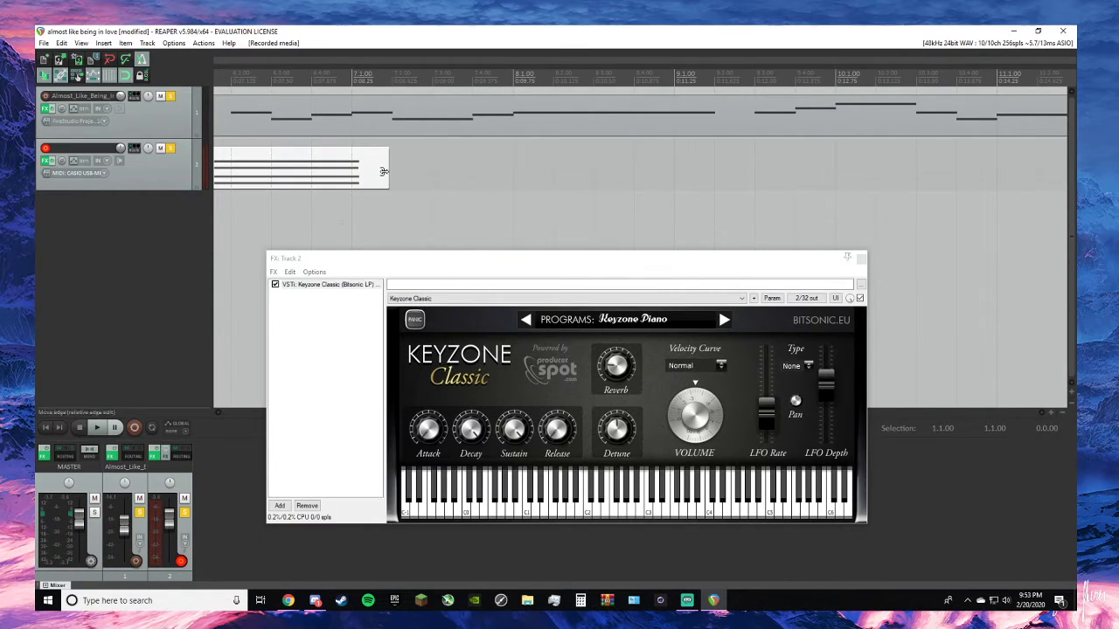
- Trim the fourth chord item's end to 7.1.00 and the empty measure off its start, and move it to 5.1.00
left_click_drag(385, 171, 351, 171)
scroll(307, 197, "down", 1)
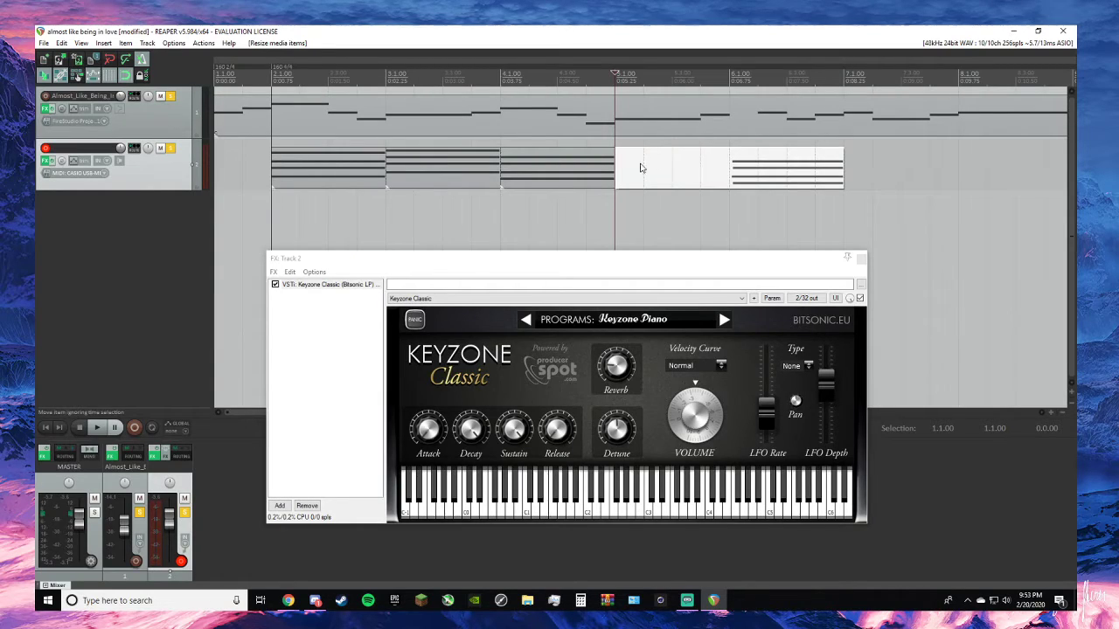
left_click_drag(615, 169, 644, 179)
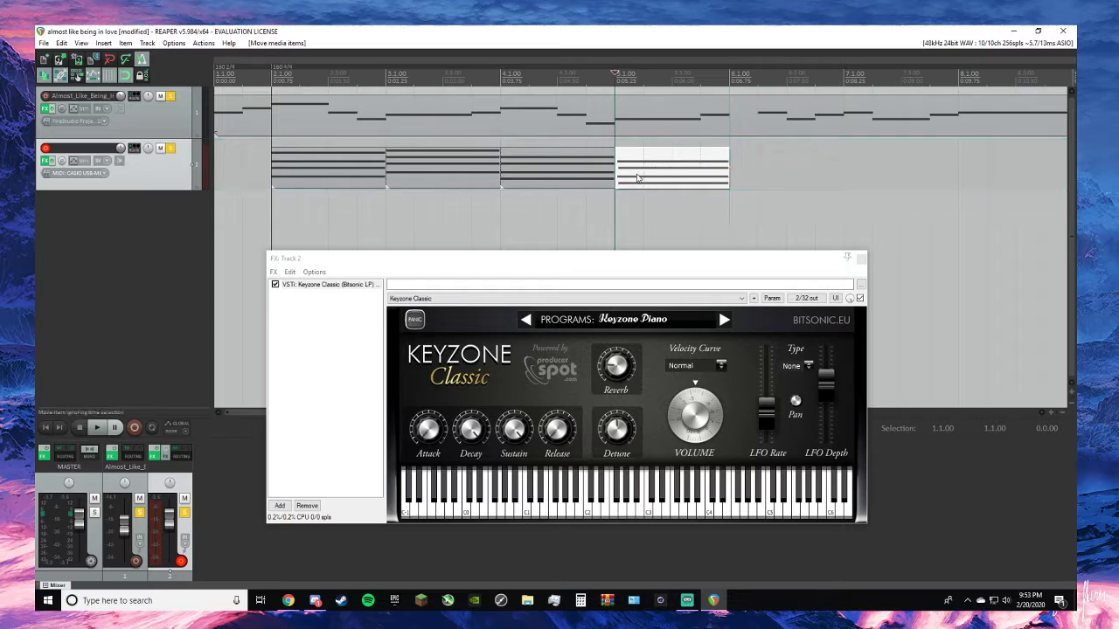
- In the MIDI editor, extend the fourth chord's late notes back to the start of measure 5, and close the editor
key("alt+Tab")
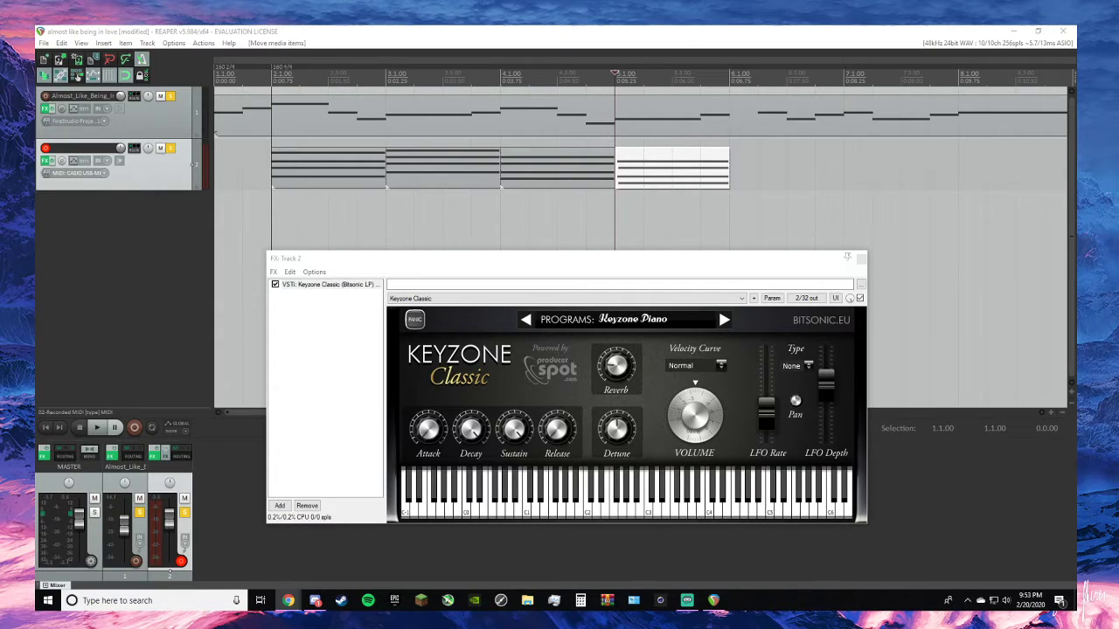
double_click(616, 169)
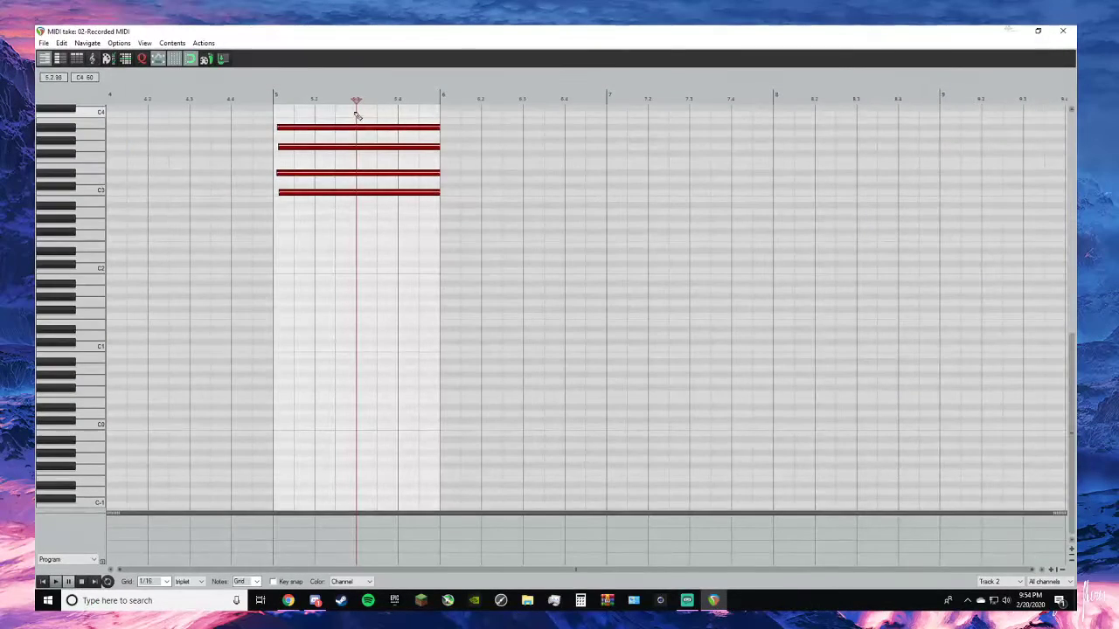
left_click_drag(277, 128, 233, 190)
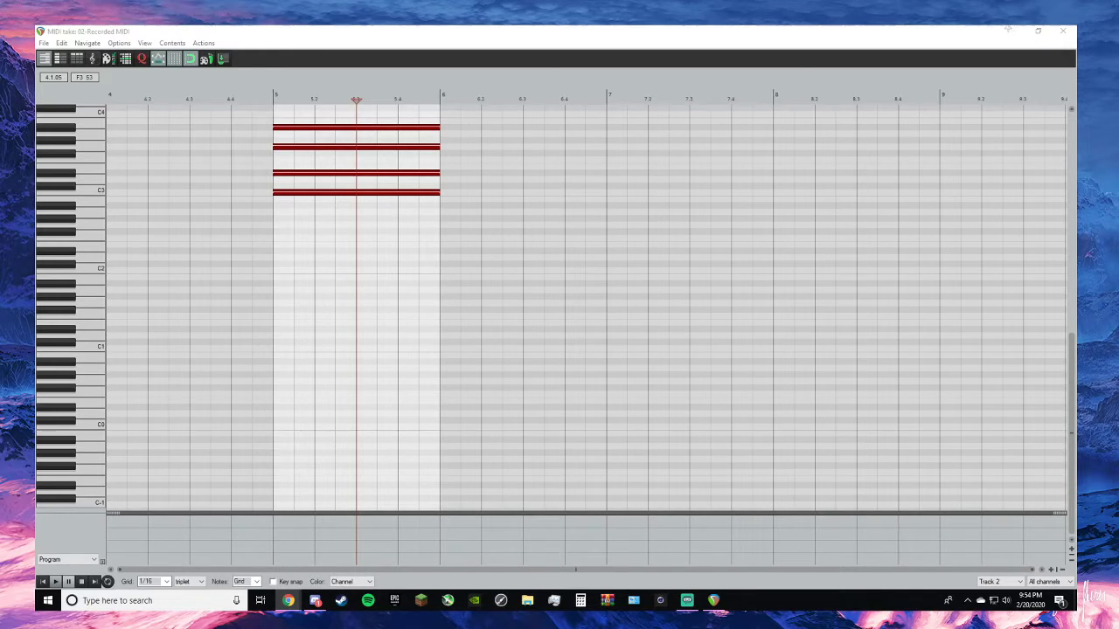
left_click(1072, 32)
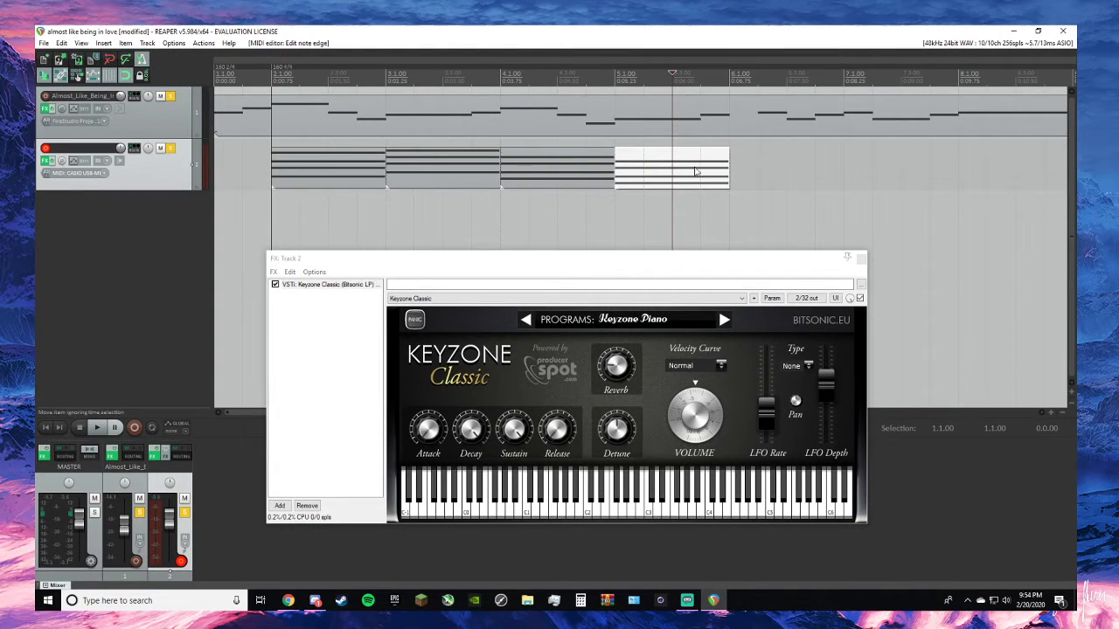
- Move the fourth chord item to 6.1.00 and play the chords with the melody from the pickup measure
left_click_drag(695, 172, 811, 171)
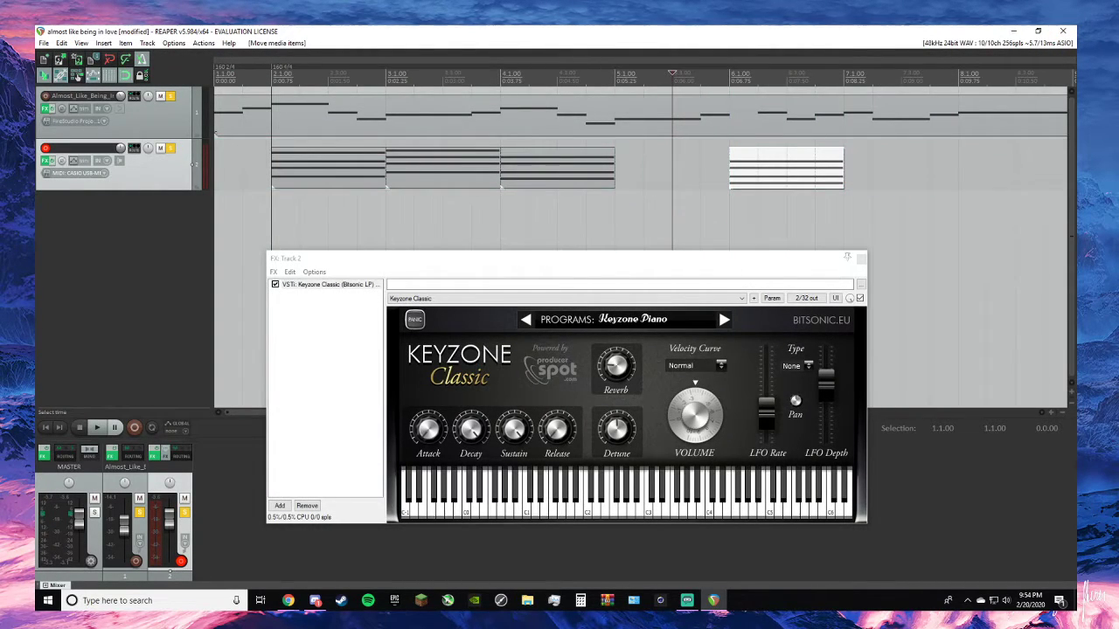
key("alt+Tab")
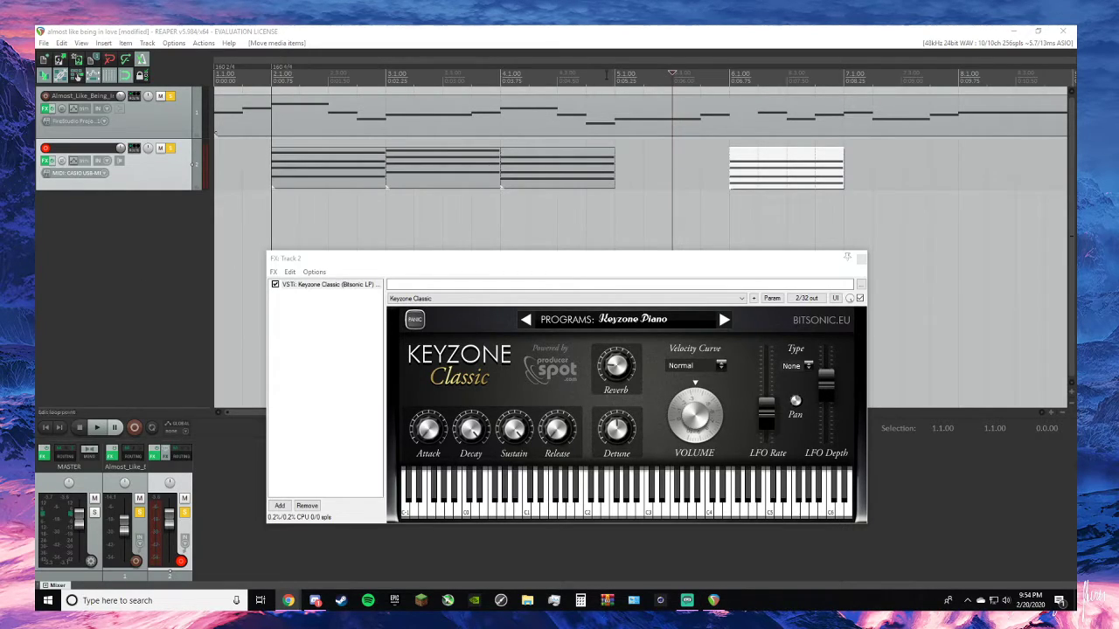
left_click(243, 246)
key("space")
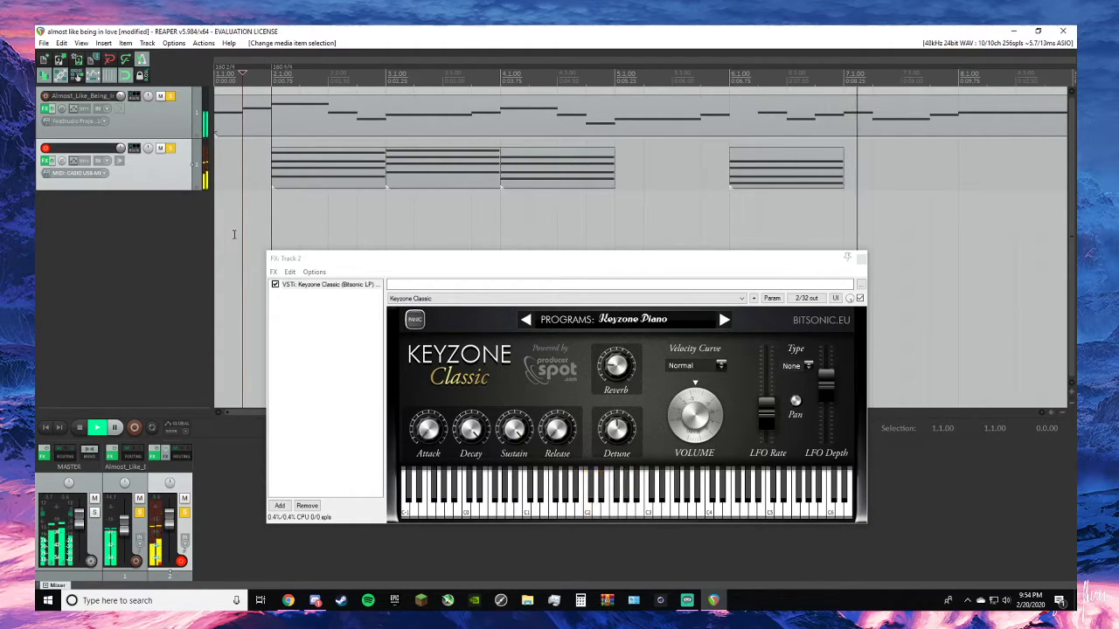
key("space")
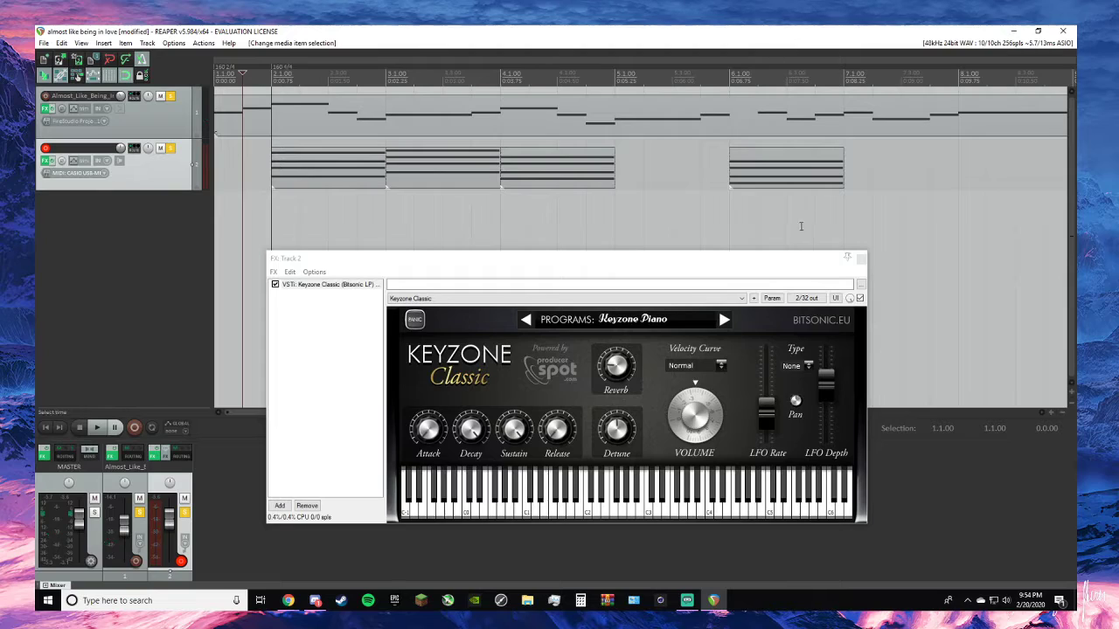
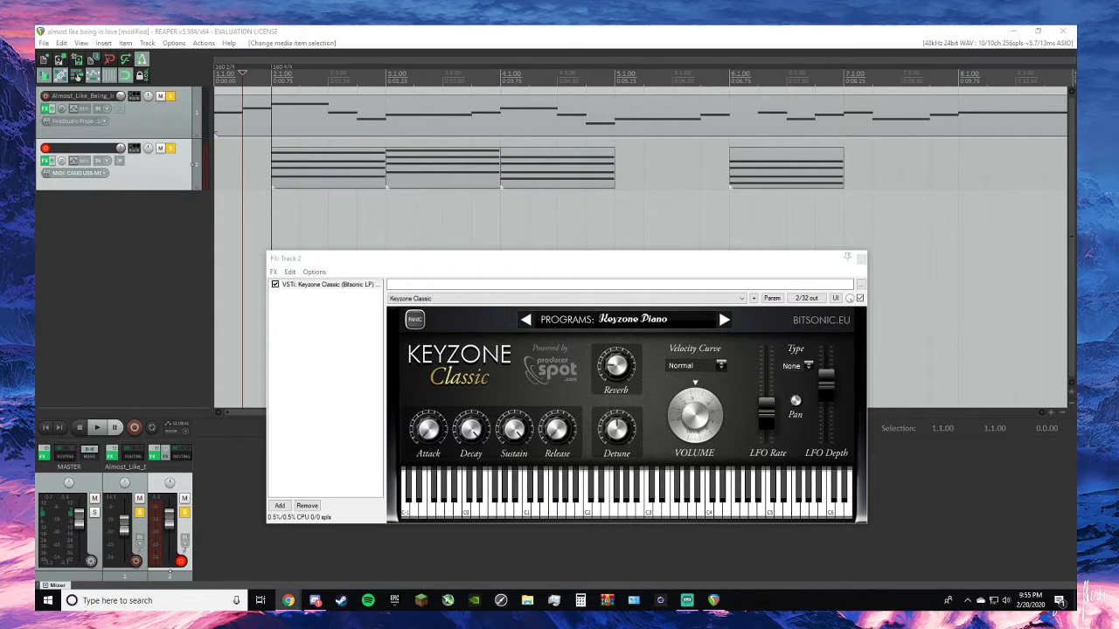
- Play the placed chords with the melody from the pickup measure up to the start of measure 7, and stop
key("alt+Tab")
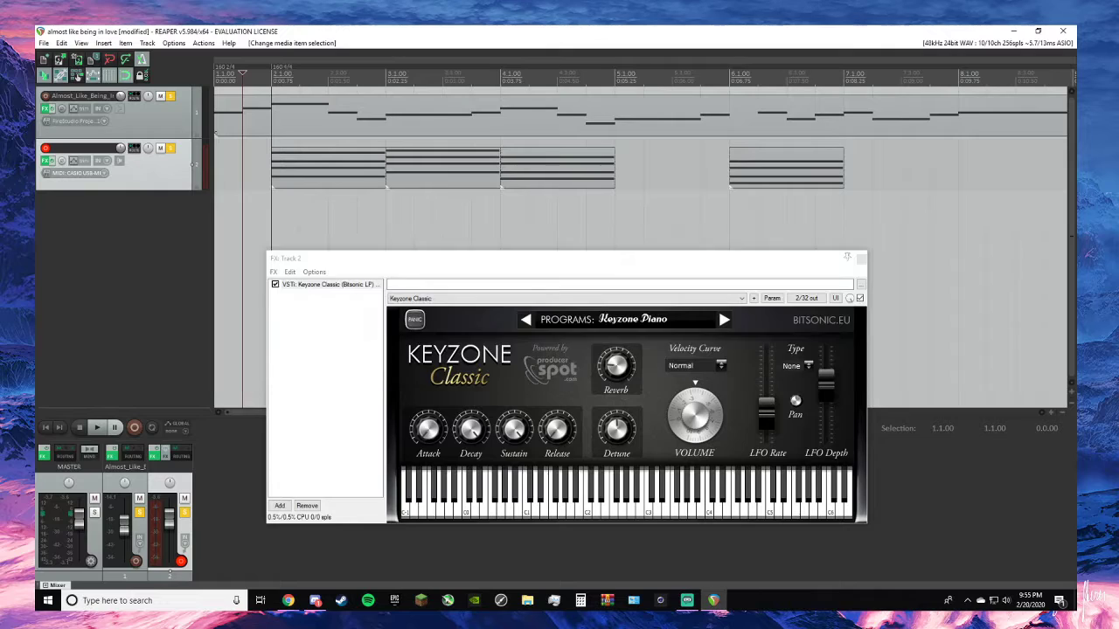
key("space")
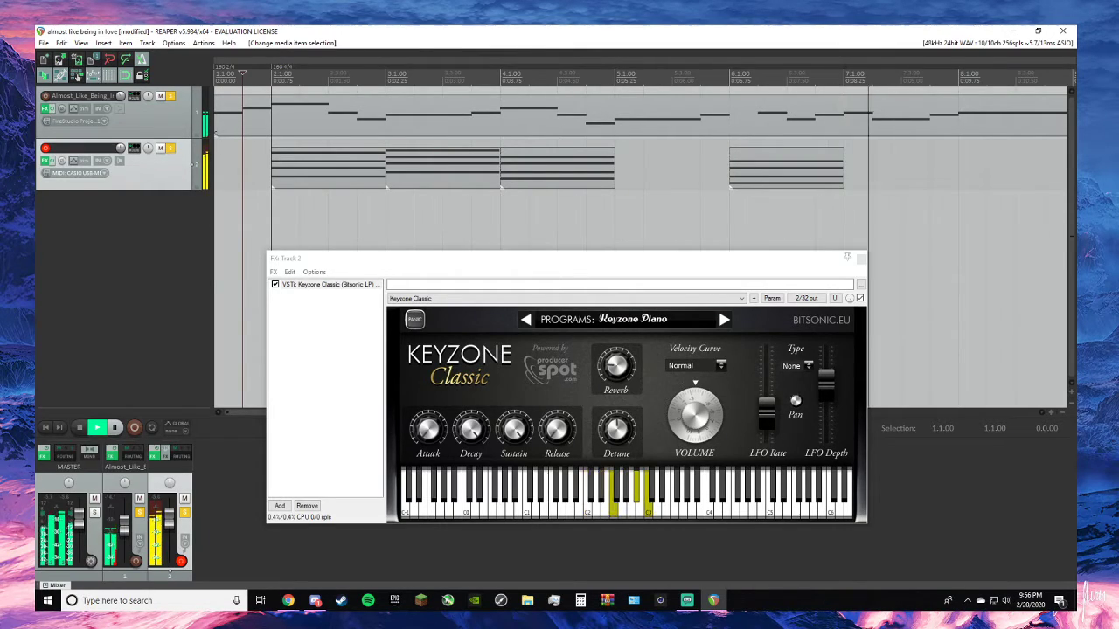
key("space")
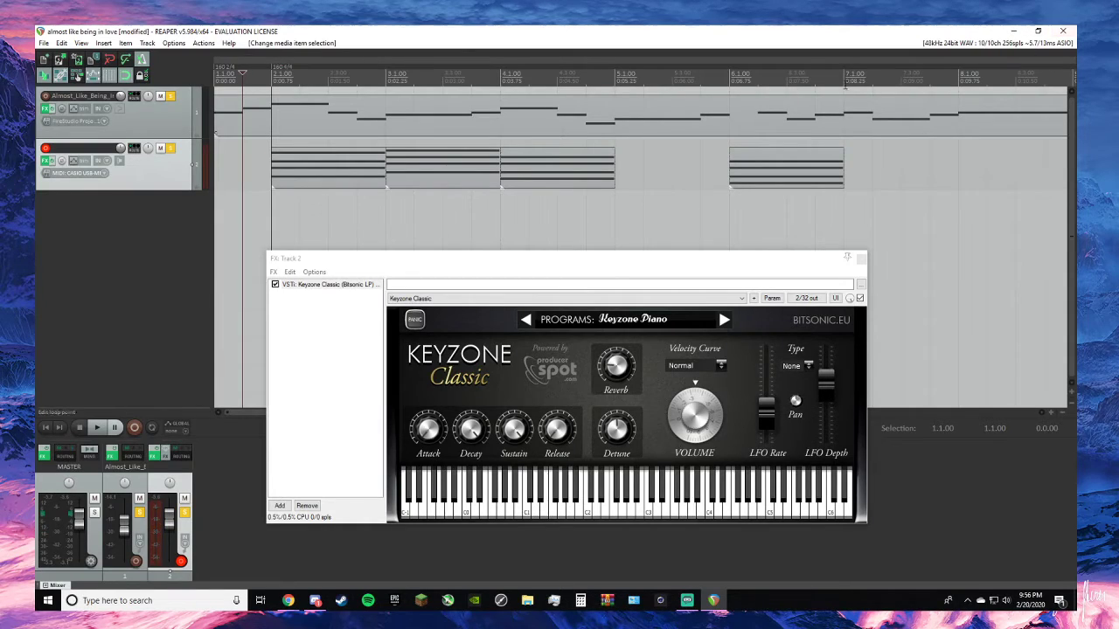
- Unsolo the melody track, record the fifth piano chord on track 2 with the cursor at 7.1.00, and keep the take
left_click(865, 137)
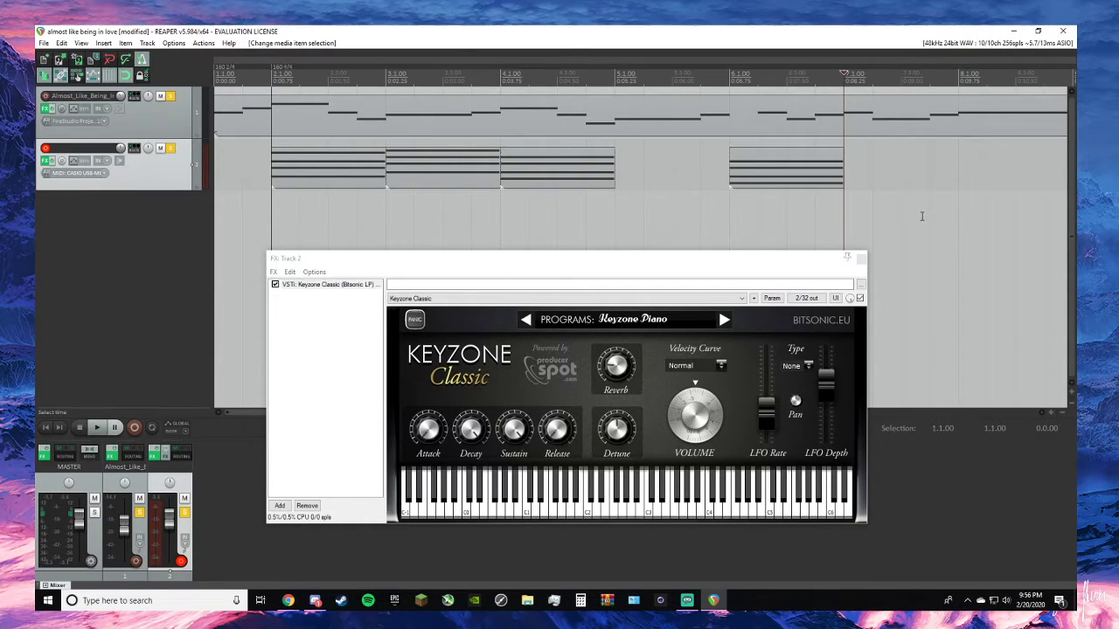
left_click(171, 95)
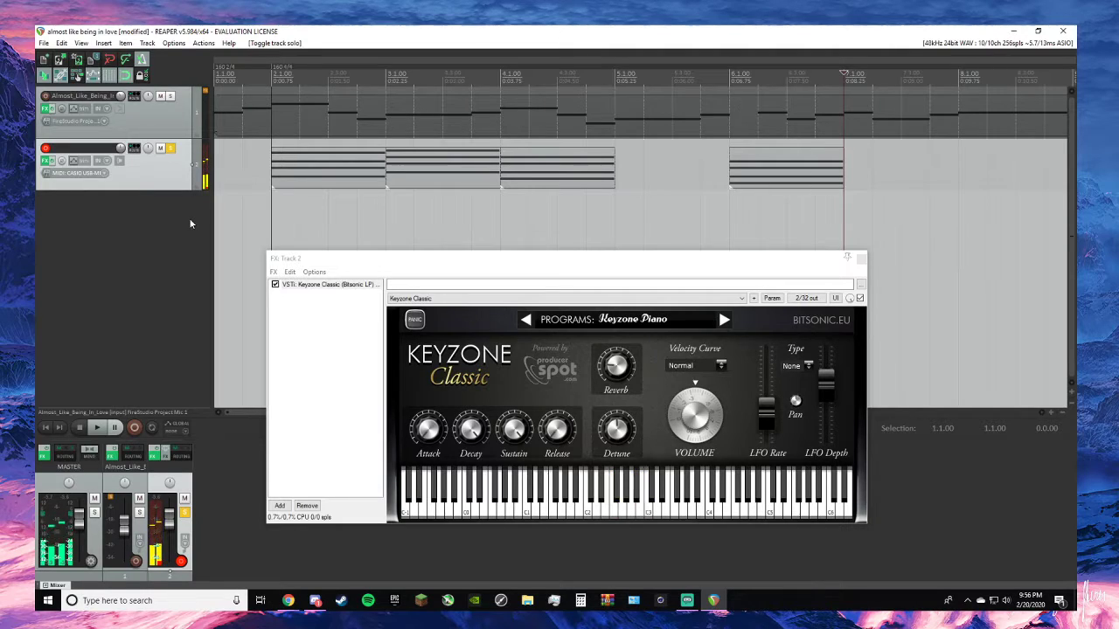
key("ctrl+r")
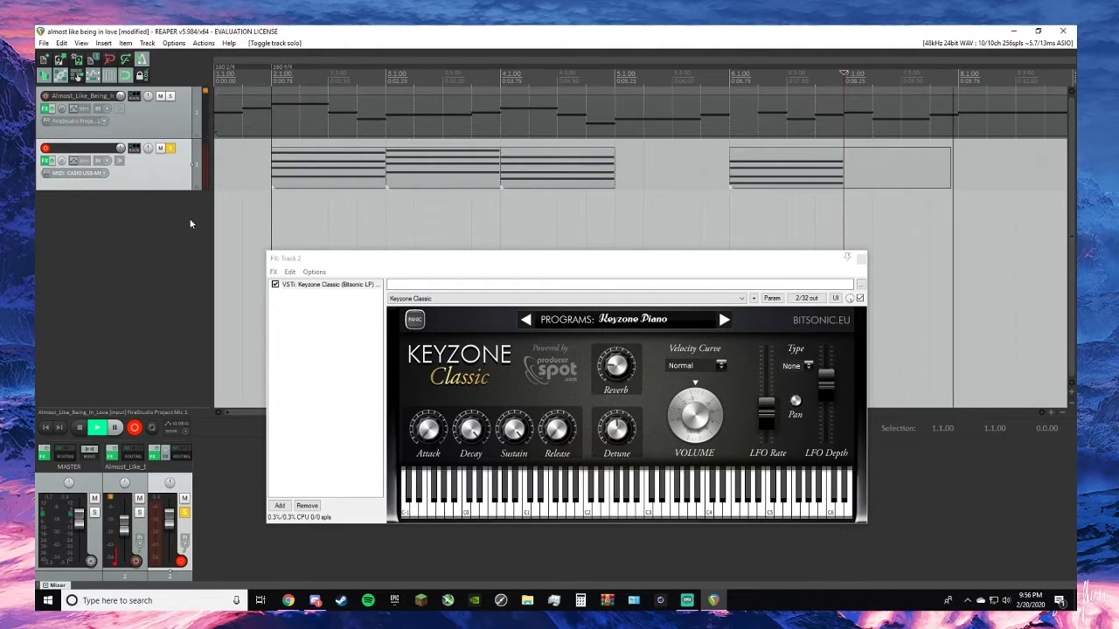
key("space")
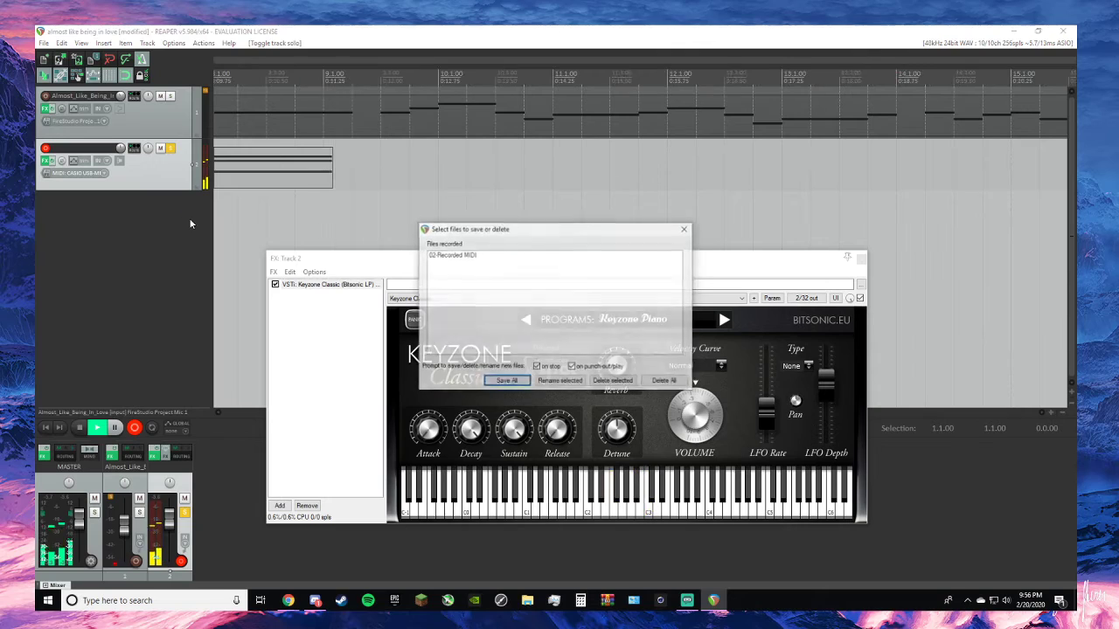
left_click(686, 229)
- Trim the fifth chord item's end to 9.1.00 and the empty measure off its start, and move it to 7.1.00
left_click_drag(347, 179, 327, 177)
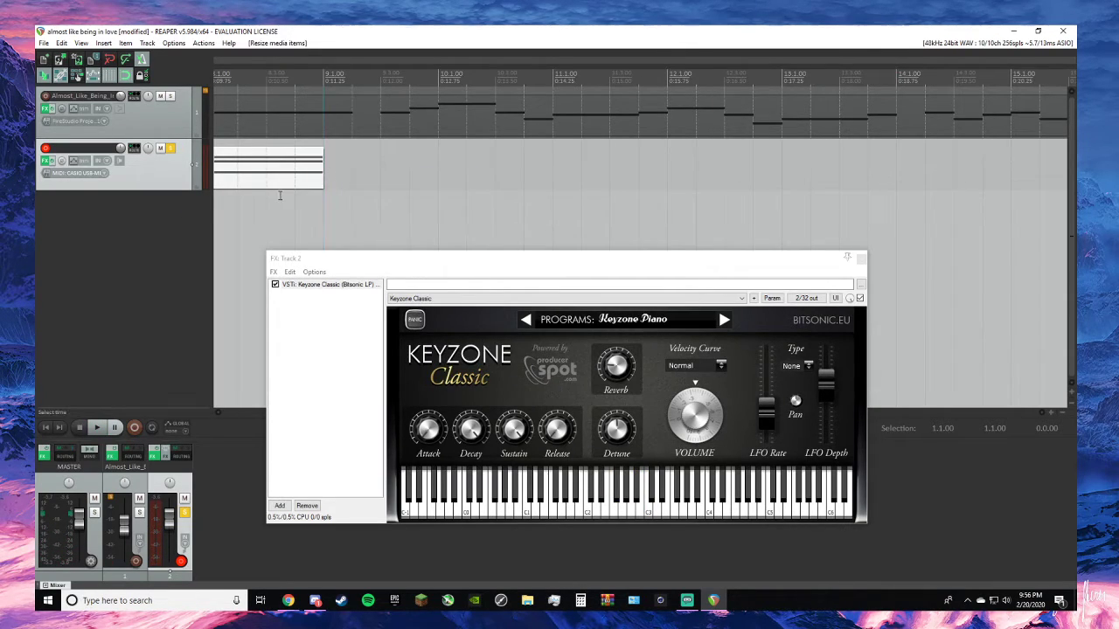
scroll(282, 193, "down", 1)
mouse_move(693, 180)
left_mouse_down()
mouse_move(689, 163)
mouse_move(710, 168)
mouse_move(673, 175)
mouse_move(713, 166)
mouse_move(789, 176)
mouse_move(687, 175)
left_mouse_up()
- Check the lead sheet in Chrome, record the sixth piano chord on track 2 with the cursor at 8.1.00, and keep the take
key("alt+Tab")
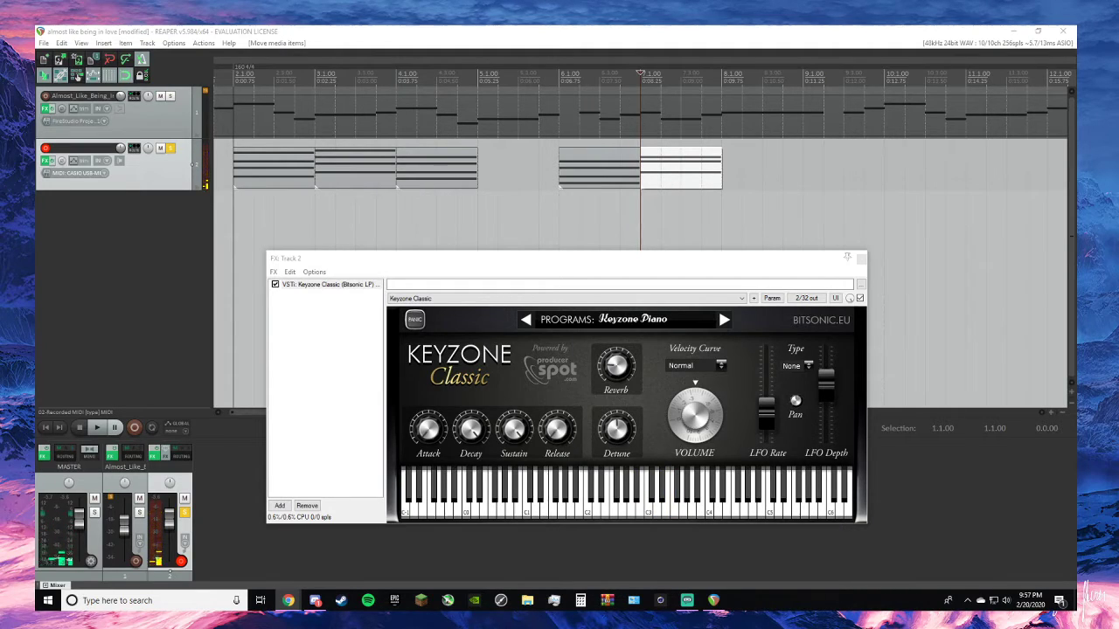
key("alt+Tab")
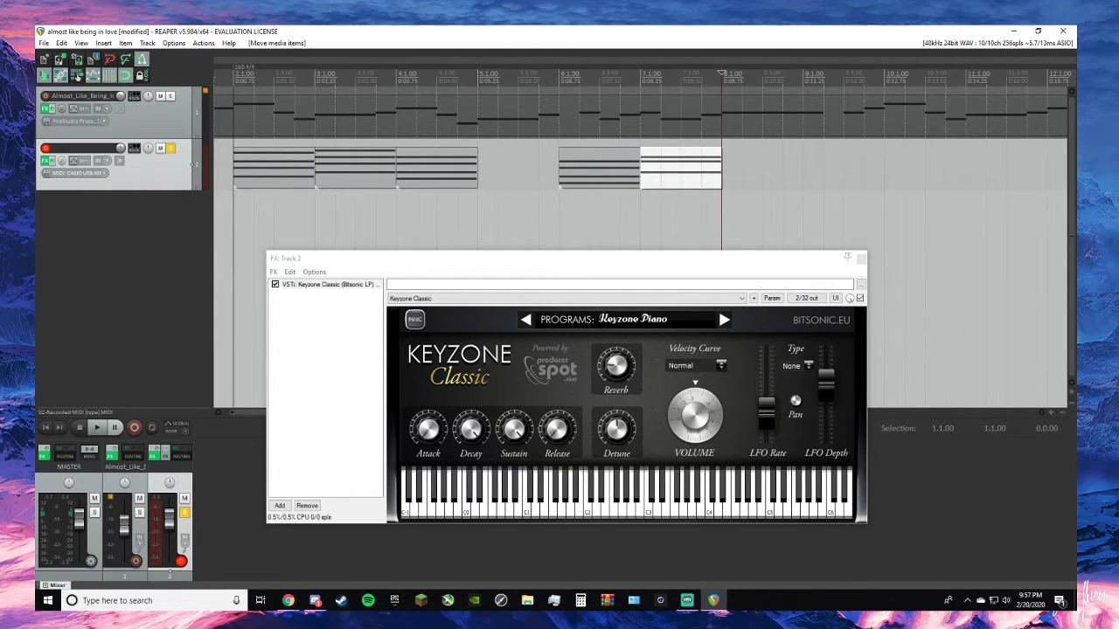
key("ctrl+r")
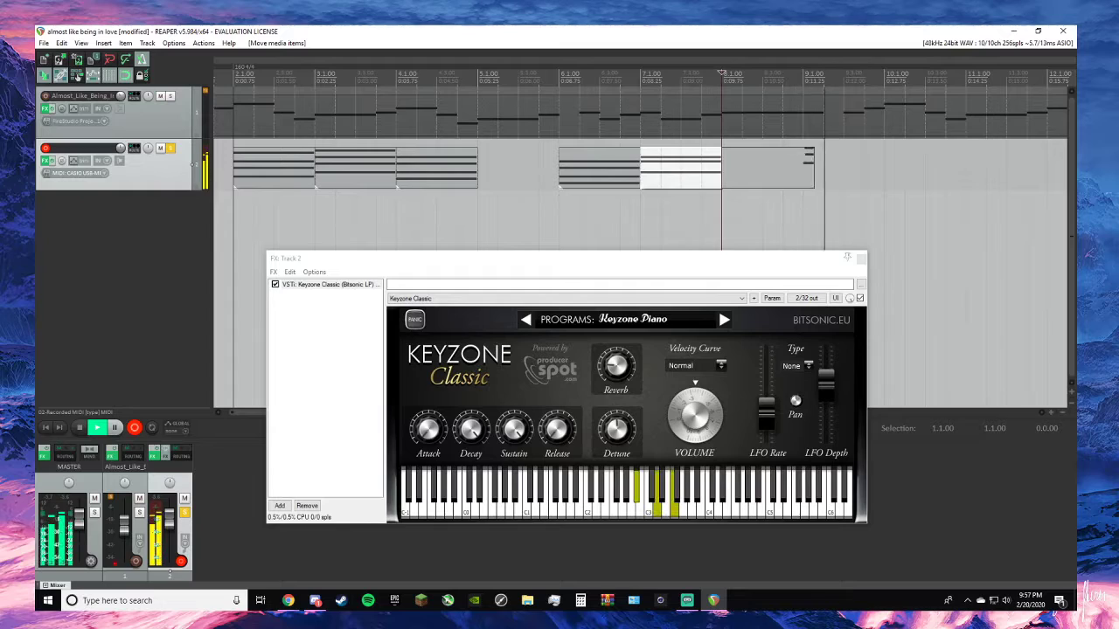
key("space")
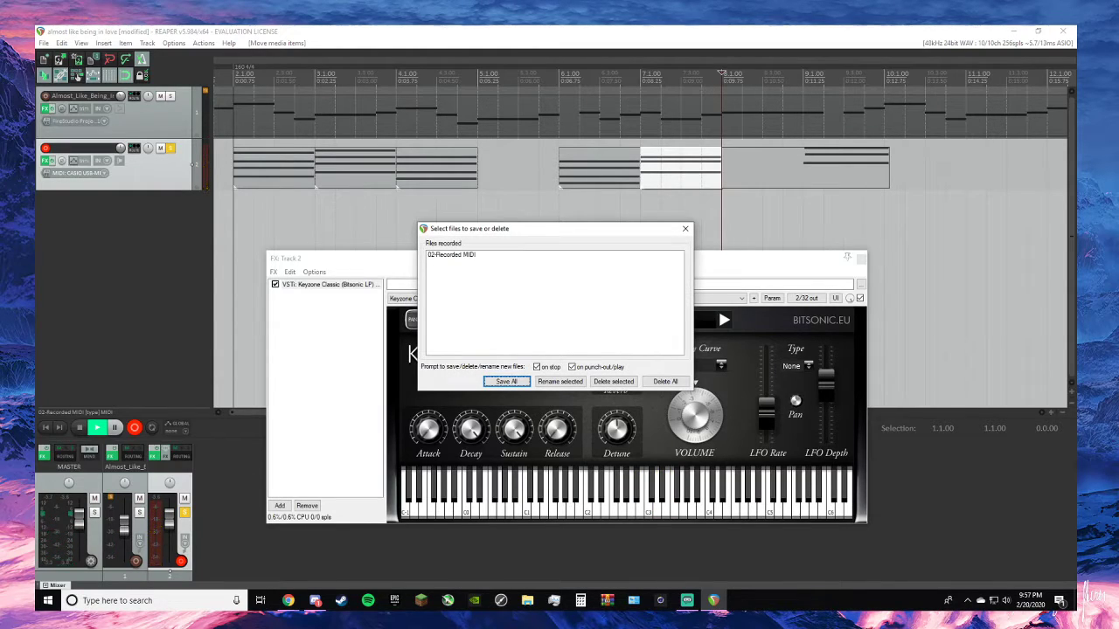
left_click(685, 229)
- Trim the sixth chord item to a one-measure length without its empty first measure, and place it at 8.1.00
left_click_drag(792, 169, 853, 175)
left_click_drag(783, 176, 866, 176)
left_click_drag(895, 175, 798, 171)
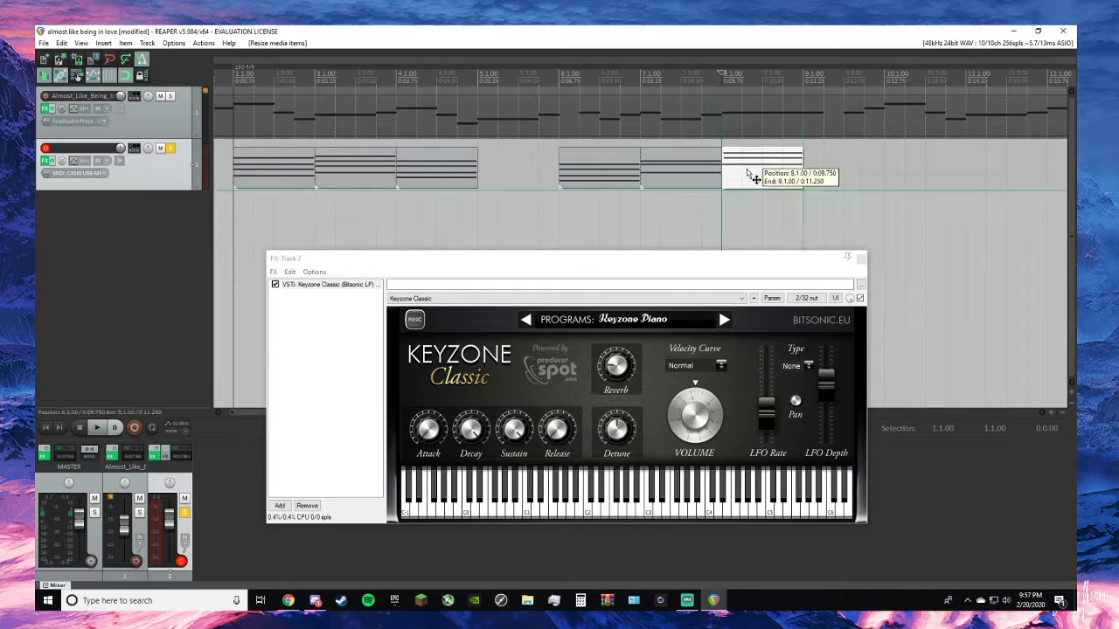
- In the MIDI editor, extend the sixth chord's late notes back to the start of measure 8, and close the editor
double_click(750, 174)
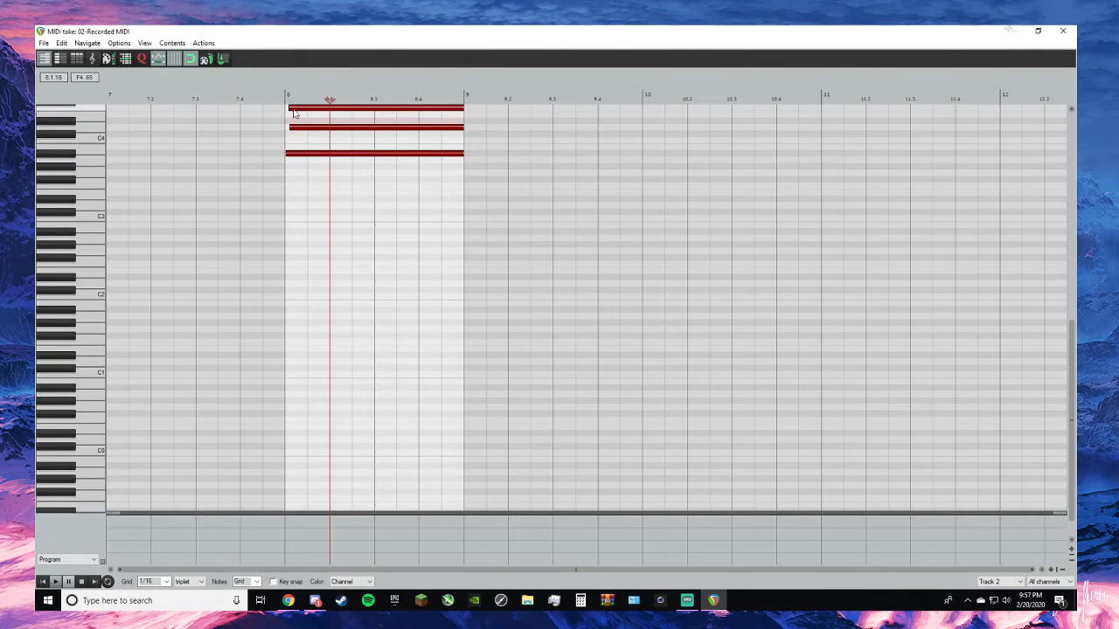
mouse_move(290, 109)
left_mouse_down()
mouse_move(293, 126)
mouse_move(283, 126)
left_mouse_up()
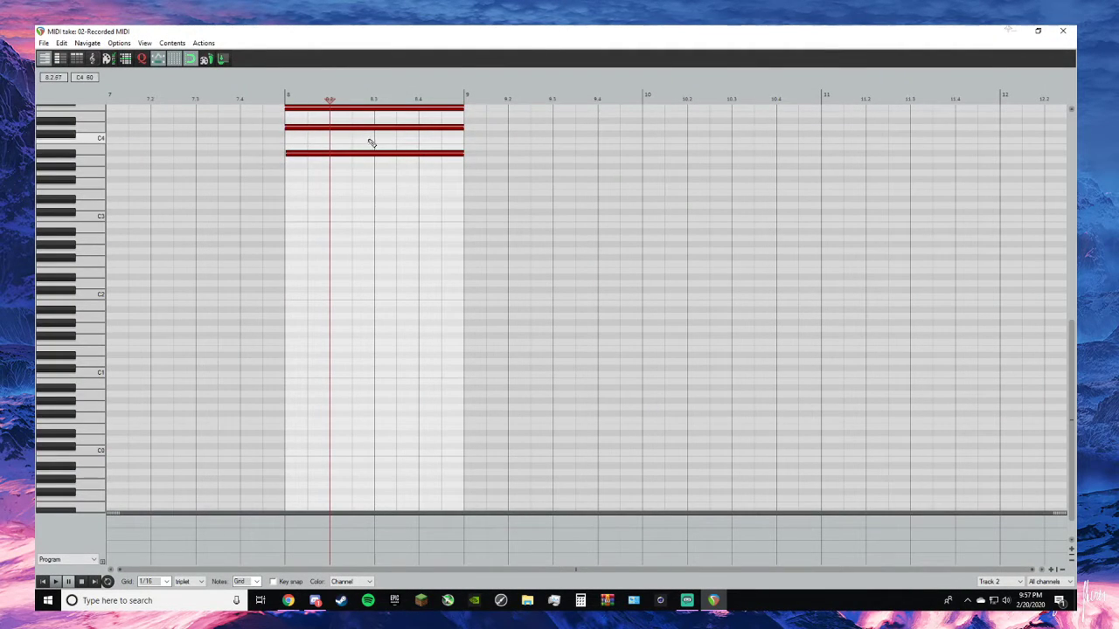
left_click(1063, 31)
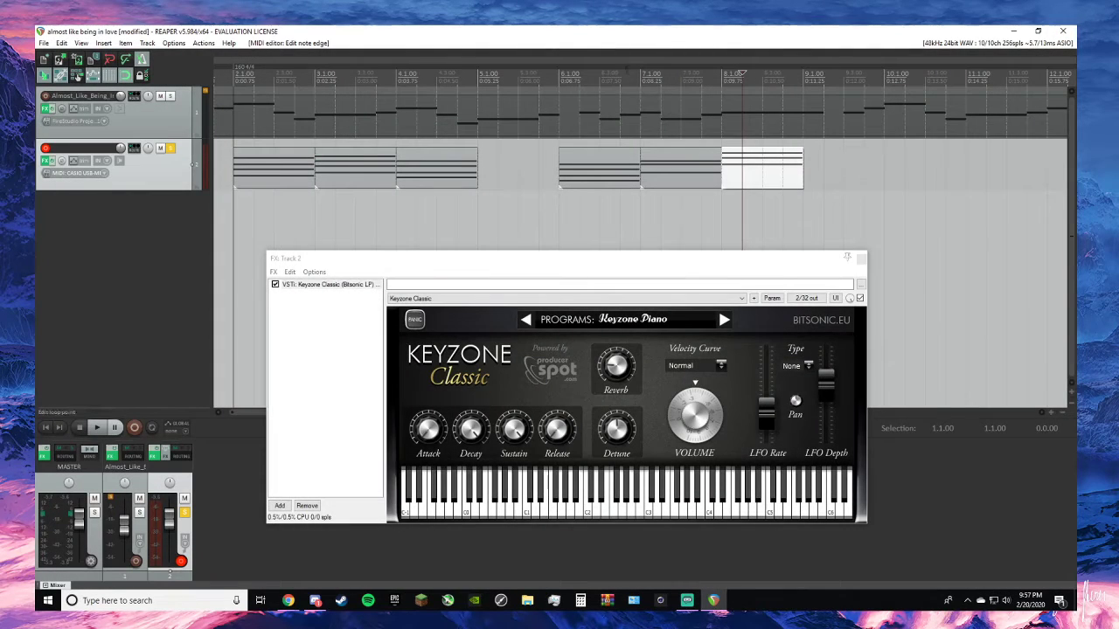
- Play the chords from 7.1.00, stop, and consult the lead sheet in Chrome for the following chords
key("space")
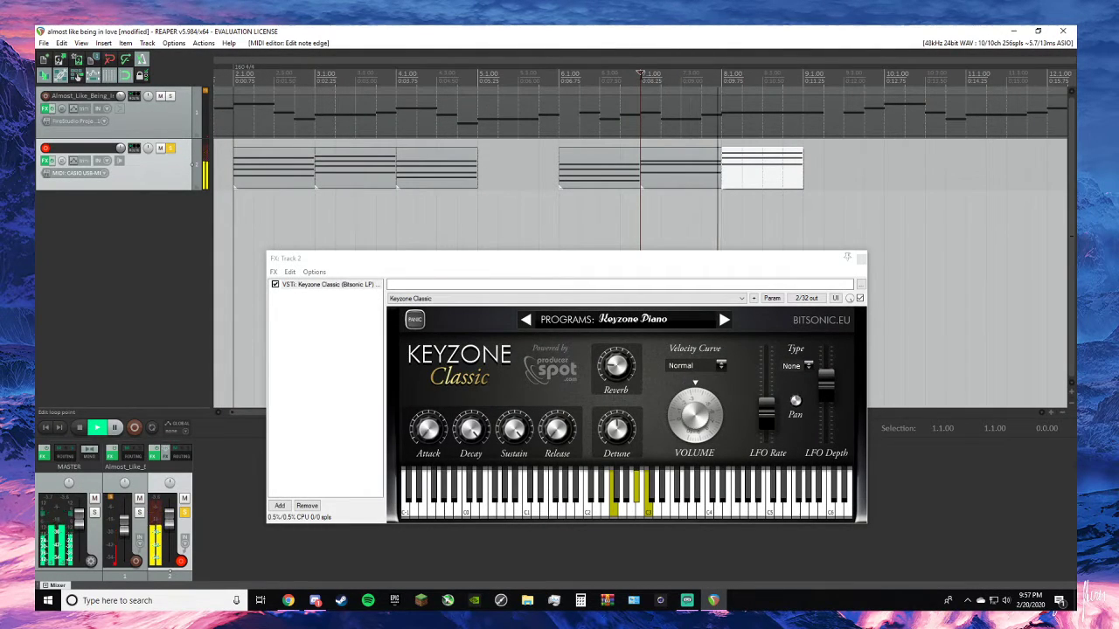
key("space")
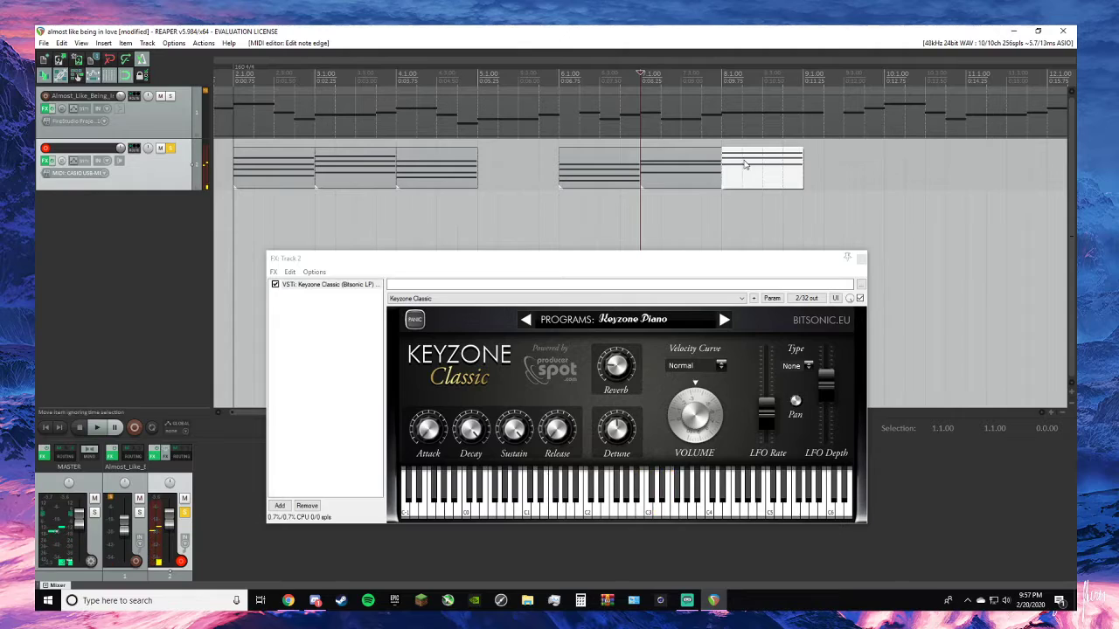
key("alt+Tab")
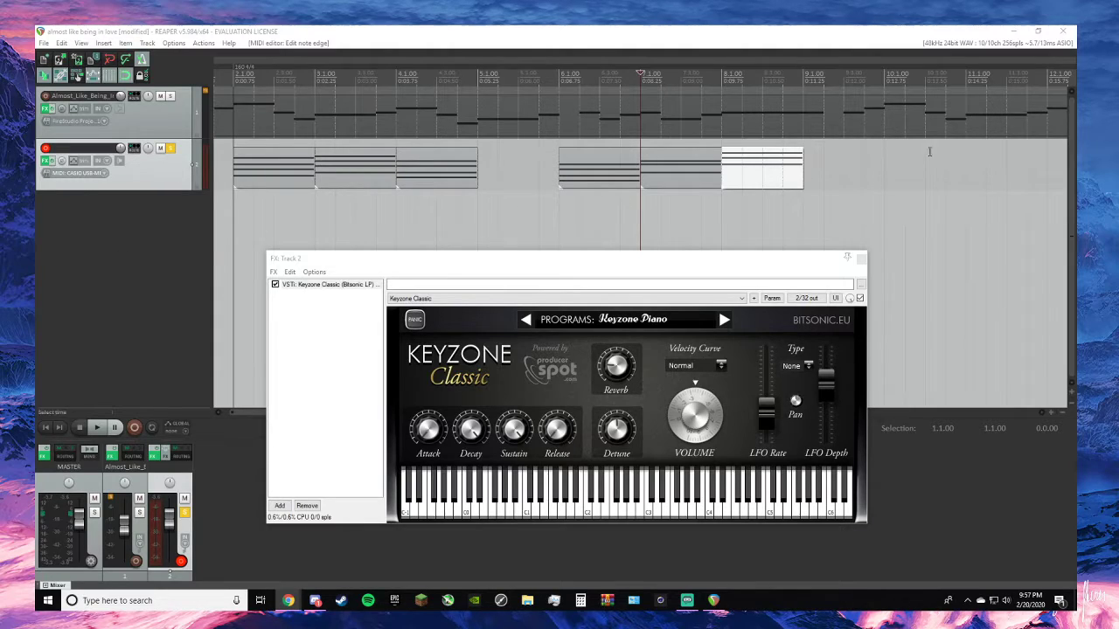
scroll(890, 133, "down", 2)
scroll(712, 119, "up", 3)
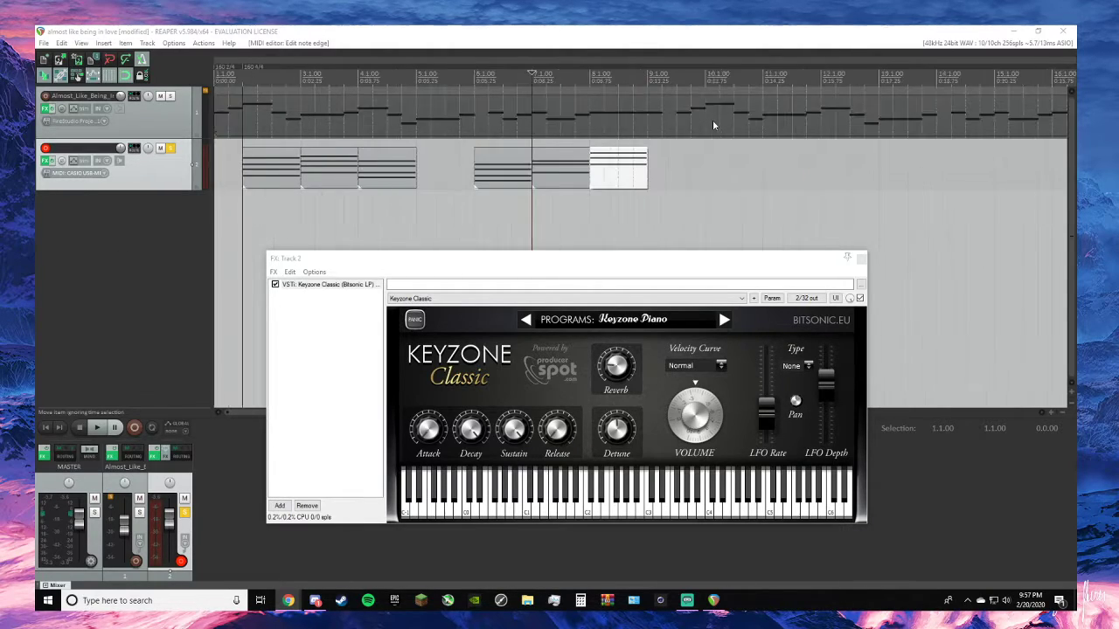
- Solo only the melody track in REAPER, play it from 7.1.00 without the recorded chords, and stop
left_click(171, 96)
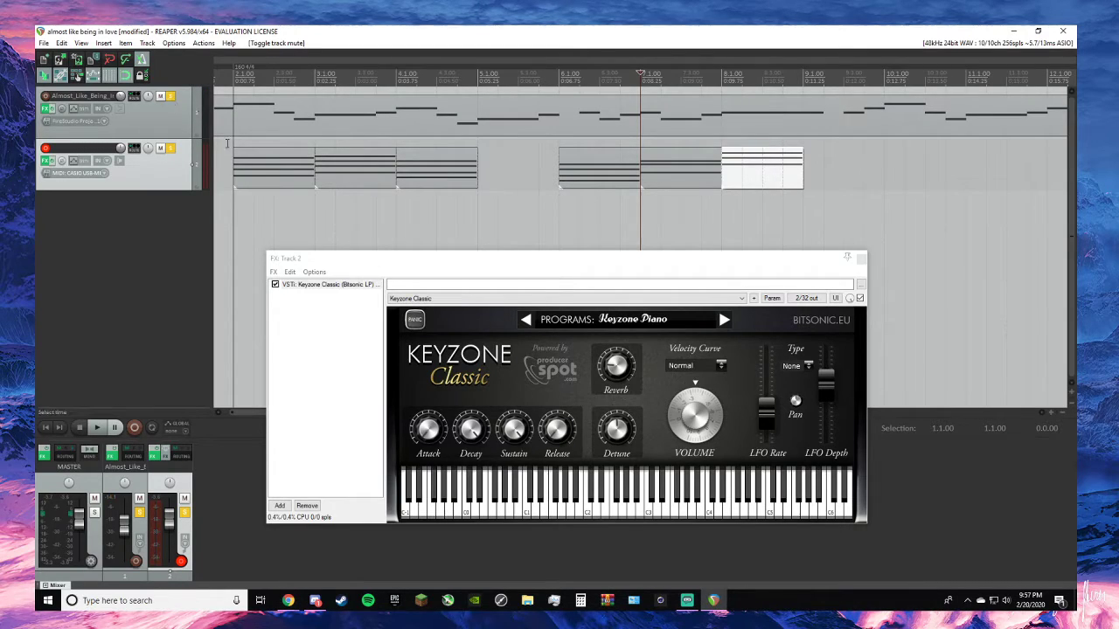
left_click(161, 149)
key("space")
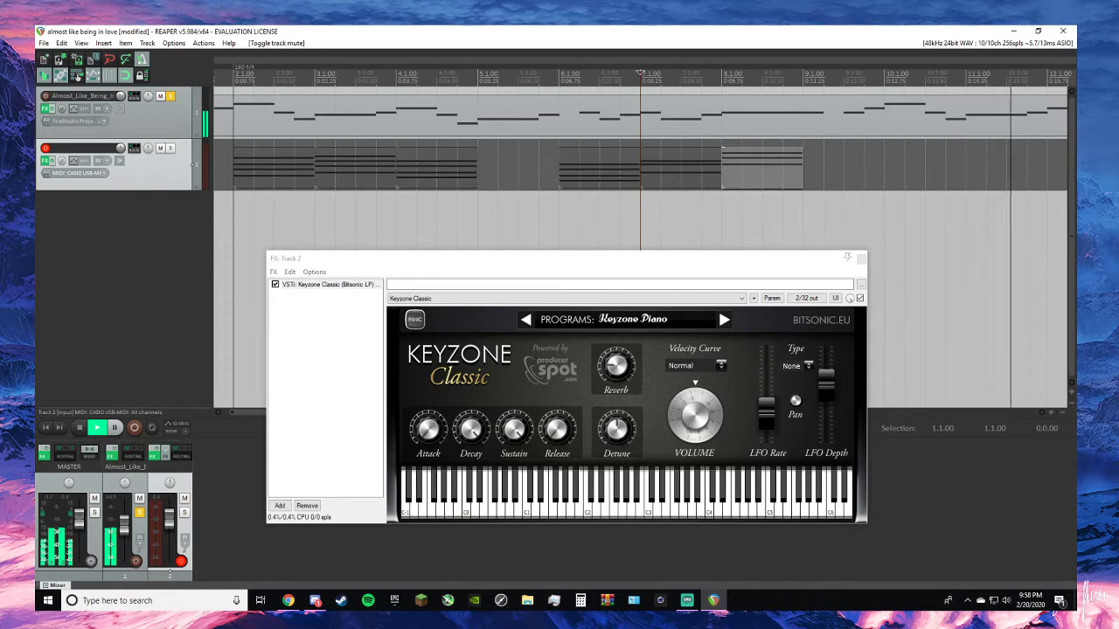
key("space")
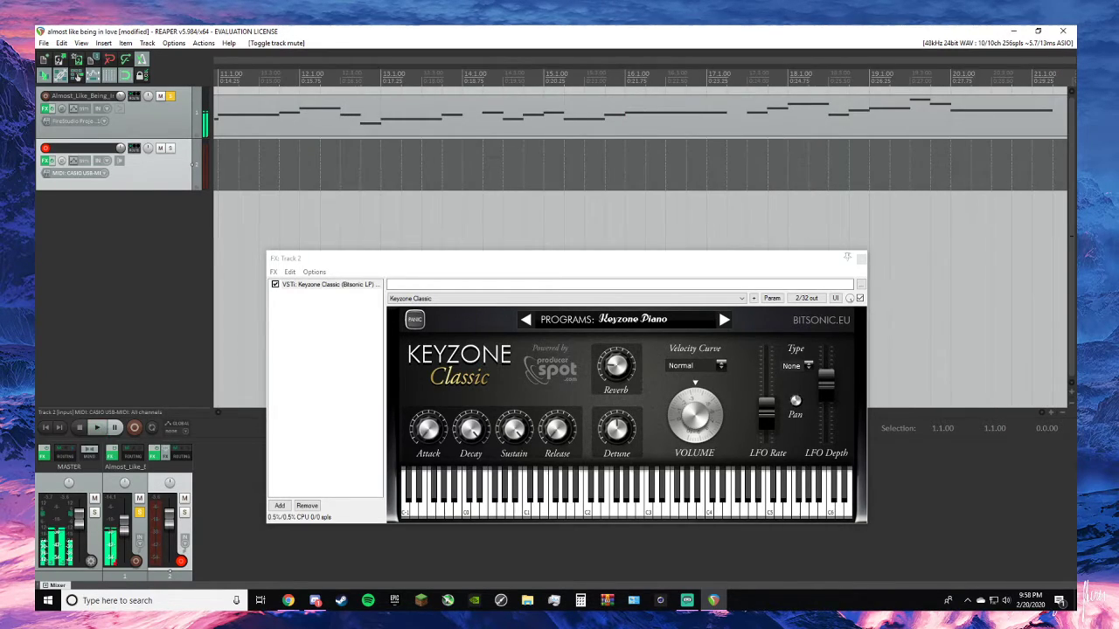
- Play the soloed melody from 2.1.00 while trying the chords live on the piano keyboard, and stop
scroll(297, 202, "down", 4)
scroll(316, 143, "up", 3)
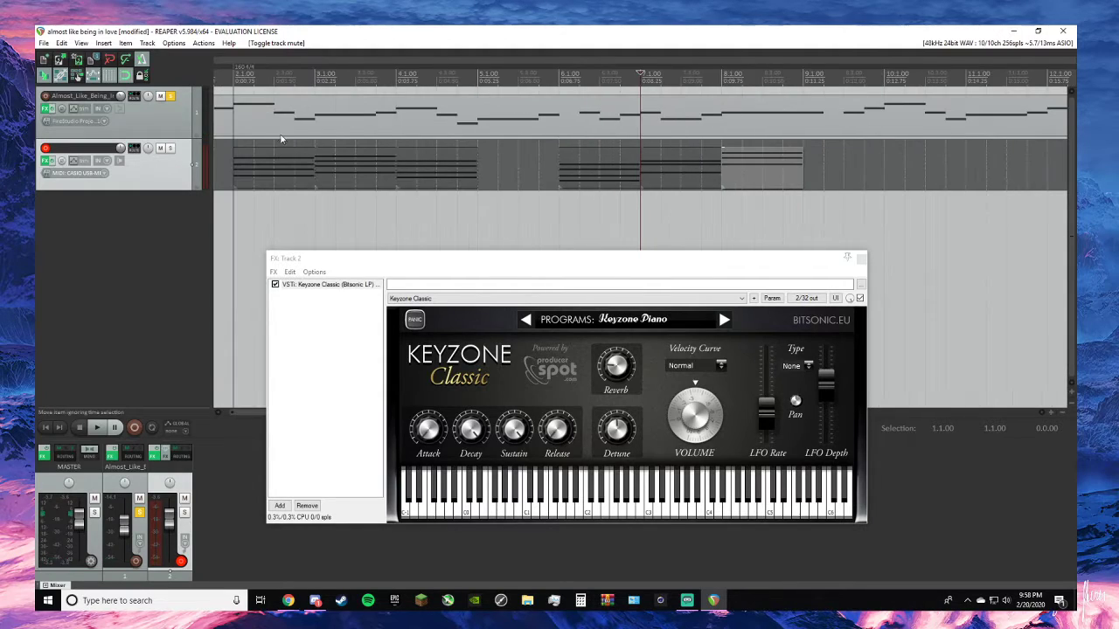
key("Home")
key("space")
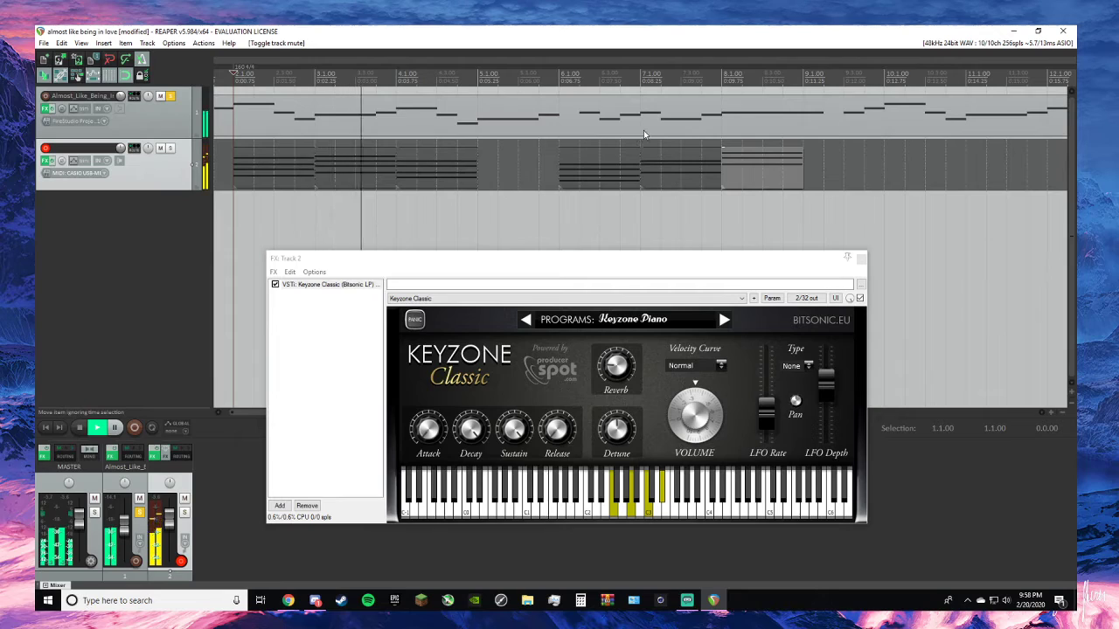
scroll(643, 132, "down", 1)
key("space")
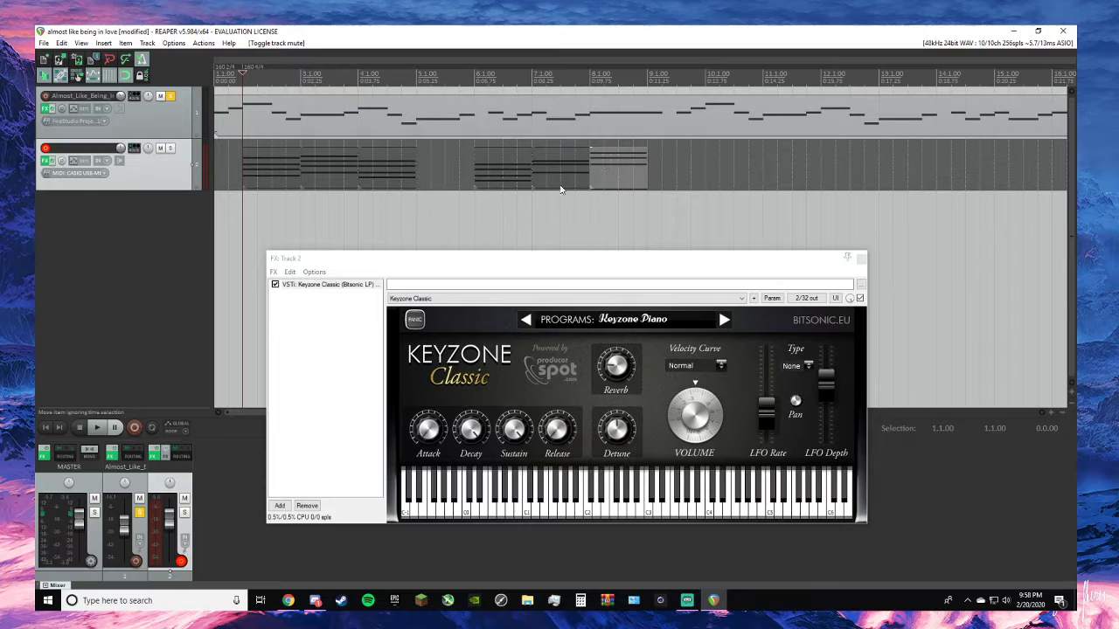
- Solo track 2 again, consult the lead sheet, record the seventh piano chord with the cursor at 9.1.00, and keep the take
left_click(170, 148)
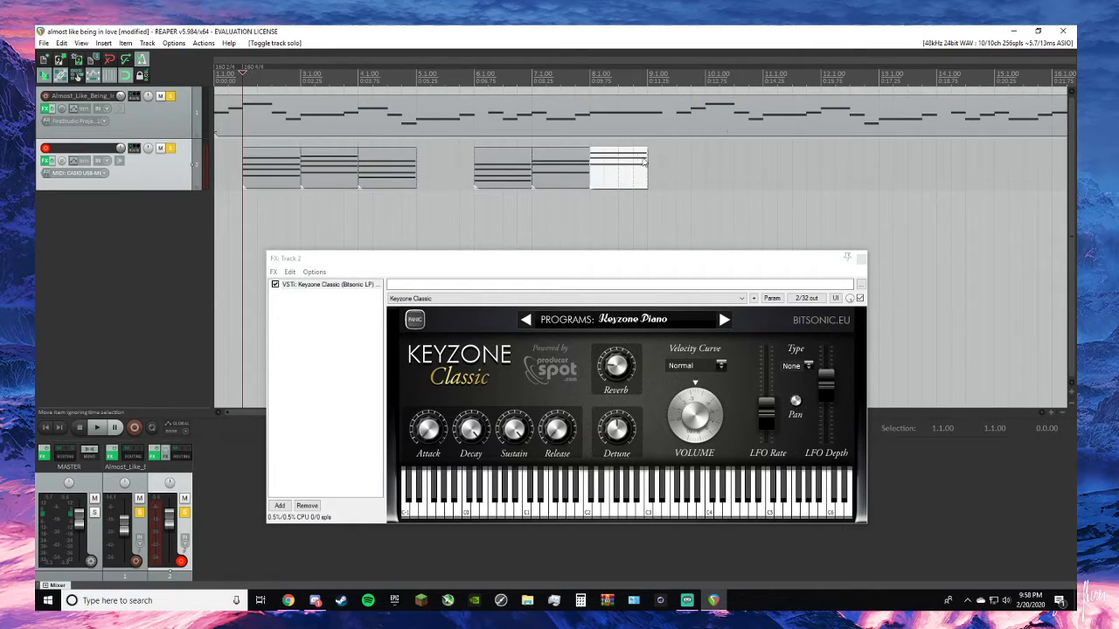
left_click(620, 176)
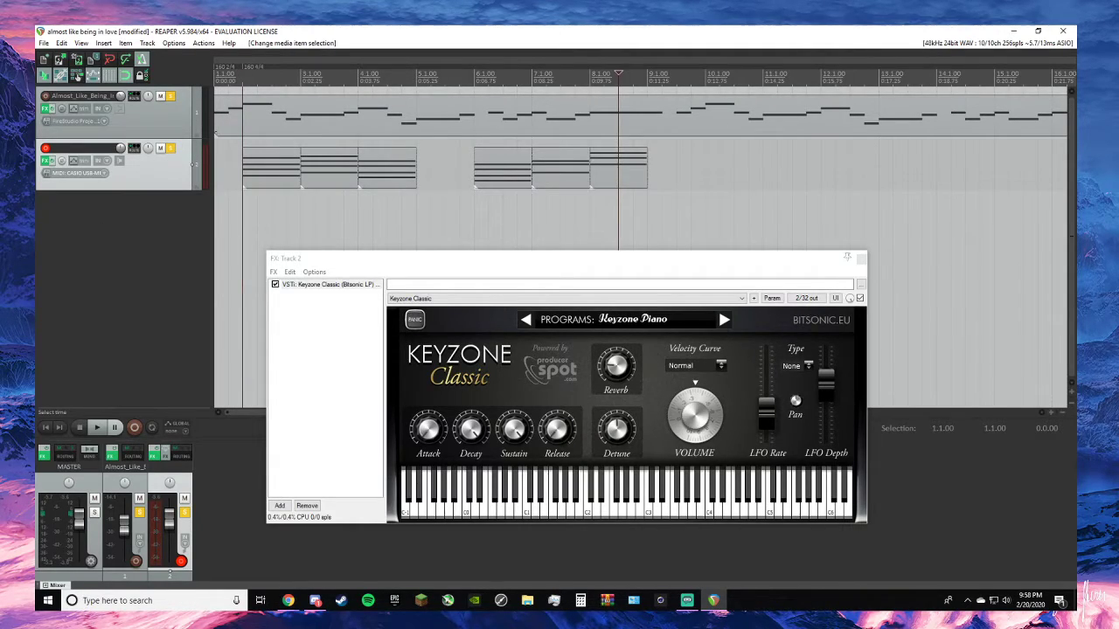
key("alt+Tab")
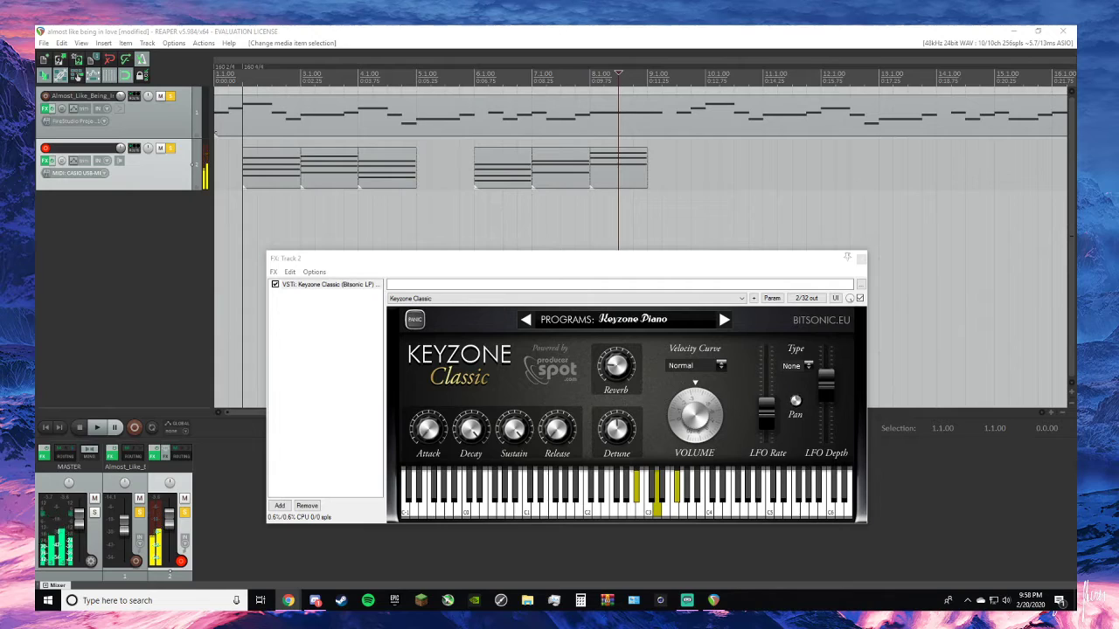
key("alt+Tab")
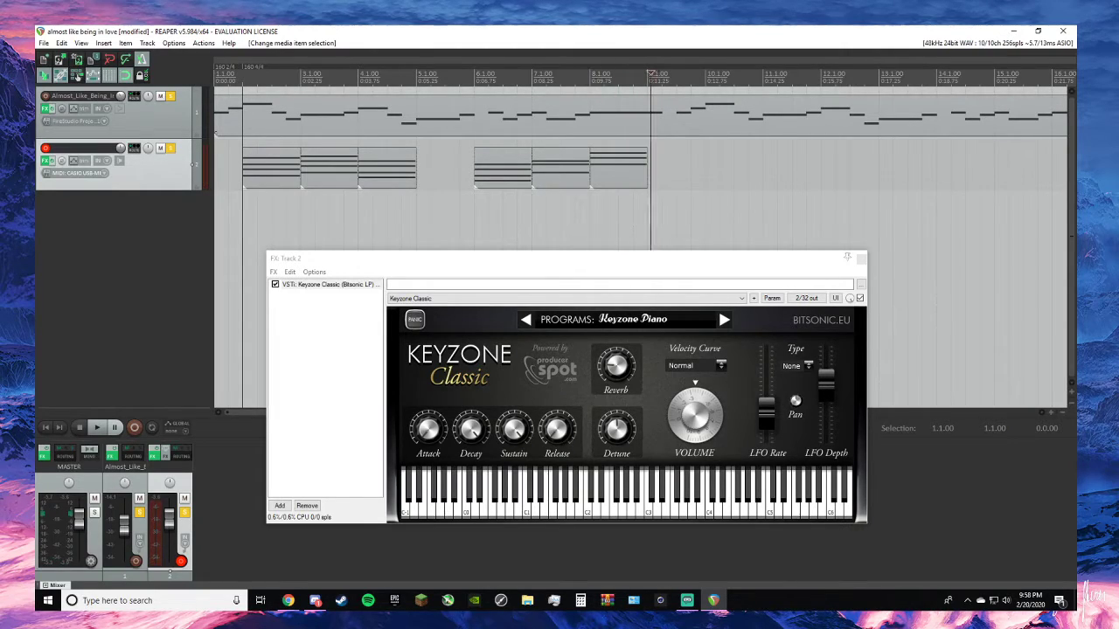
key("space")
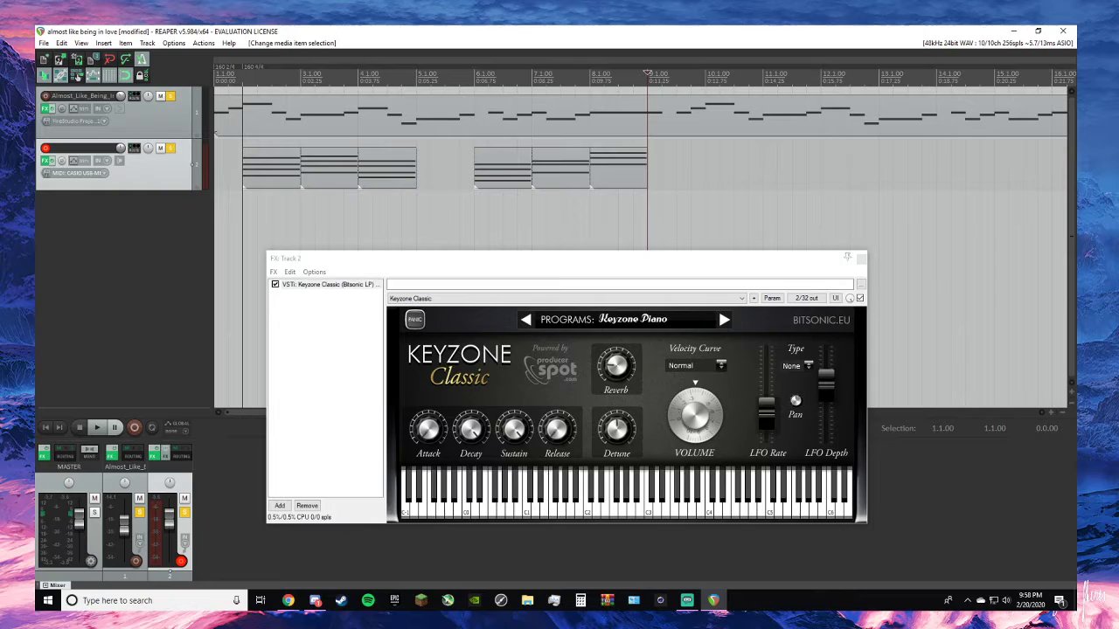
key("ctrl+r")
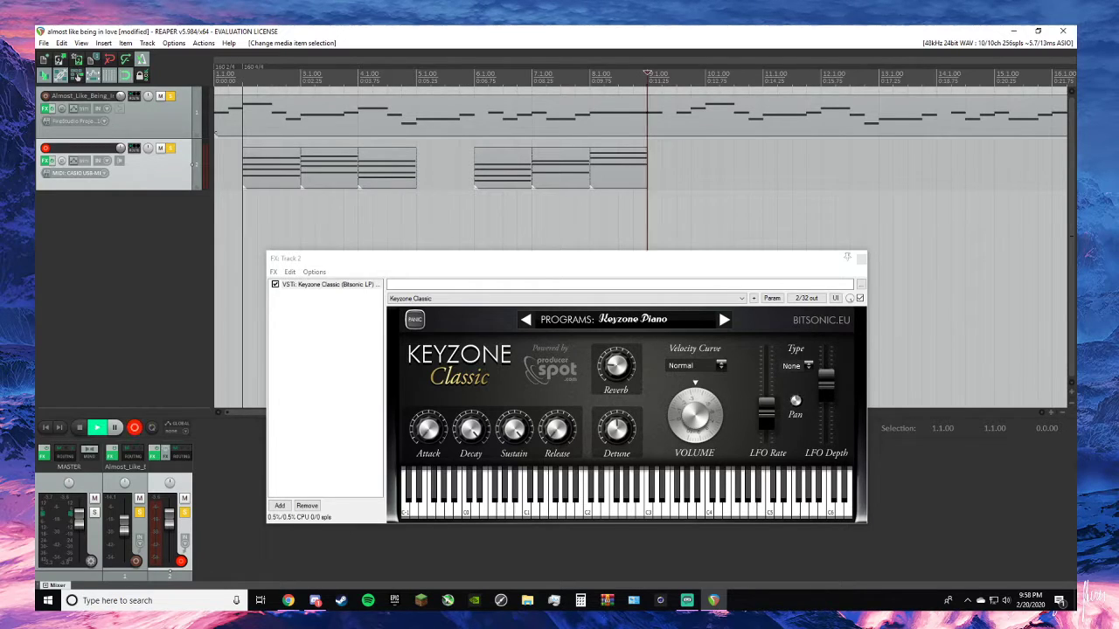
key("space")
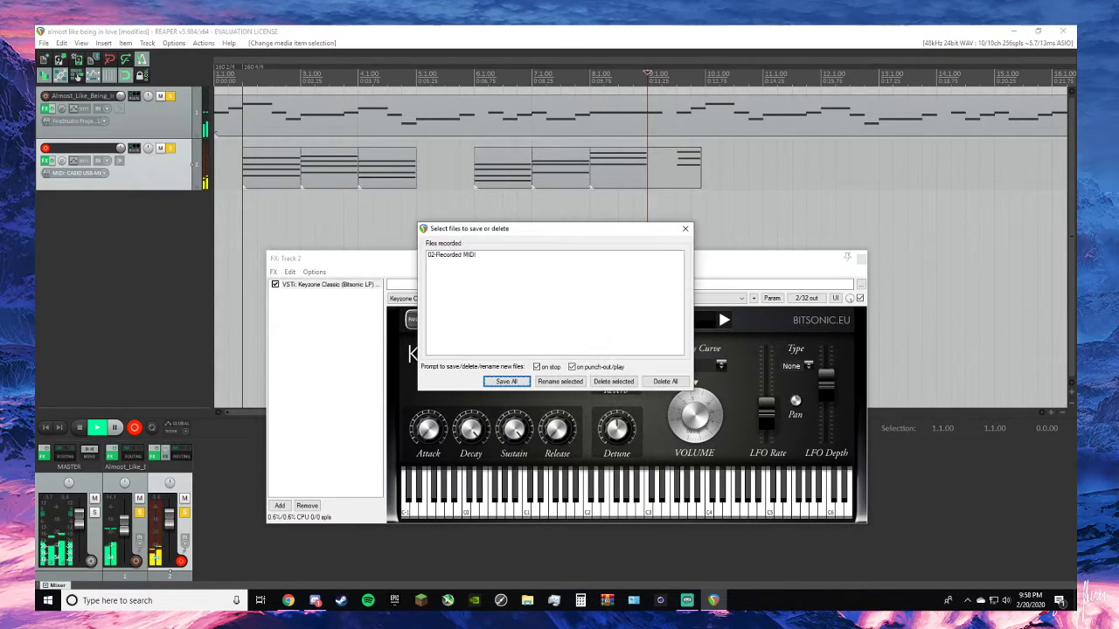
left_click(686, 229)
- Trim the seventh chord item to run from the middle of measure 9 to 10.1.00, deselect it, and switch to the lead sheet in Chrome
left_click_drag(685, 176, 708, 172)
mouse_move(718, 178)
left_mouse_down()
mouse_move(689, 178)
mouse_move(704, 175)
left_mouse_up()
left_click(738, 217)
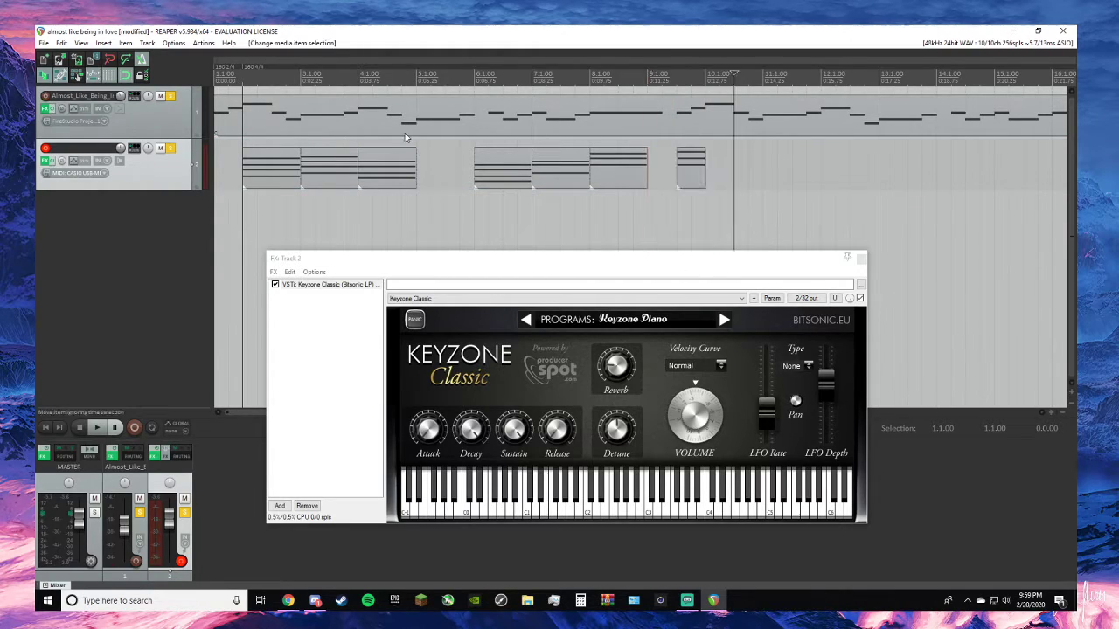
key("alt+Tab")
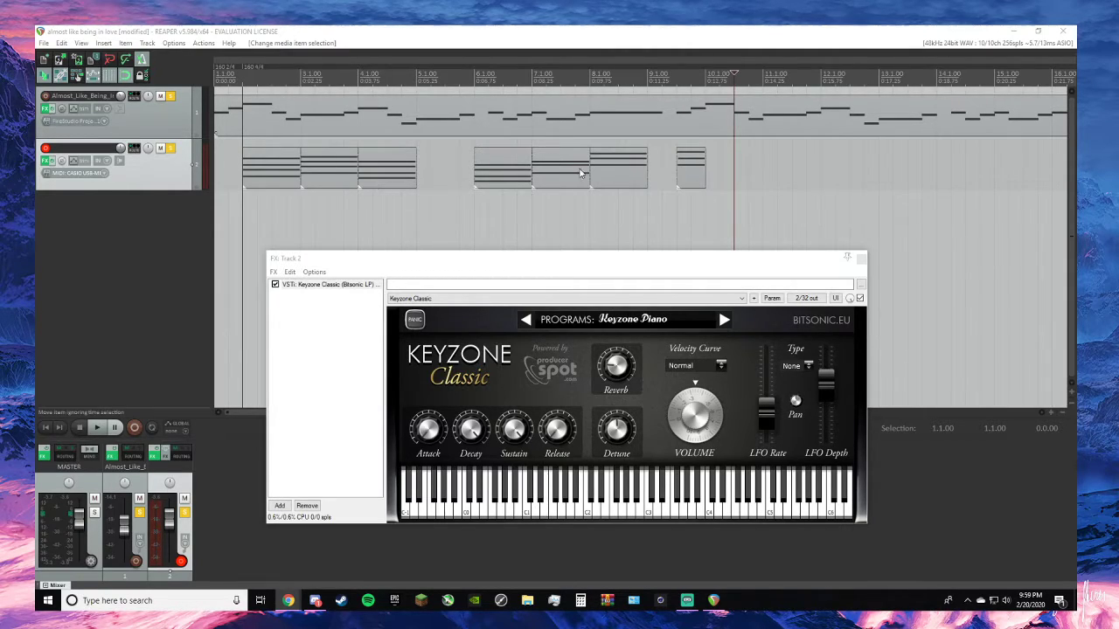
- Copy the first six chord items on track 2, from 2.1.00 to 9.1.00, and paste them at 10.1.00
left_click(628, 176, "shift")
left_click(650, 203)
left_click(610, 188, "shift")
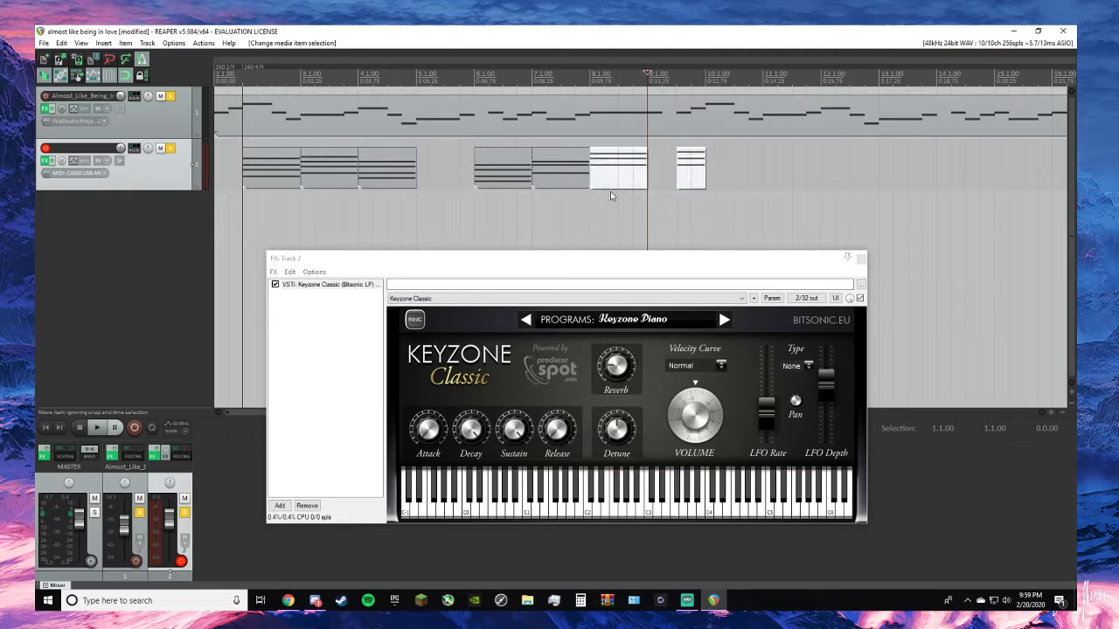
left_click(610, 191)
left_click(272, 179, "shift")
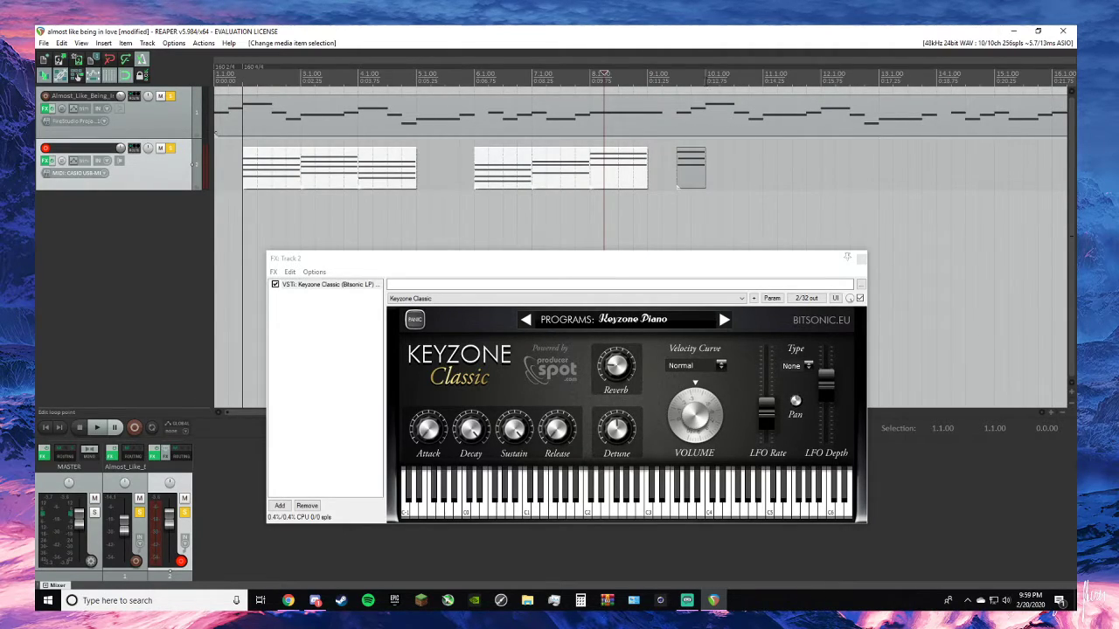
key("ctrl+v")
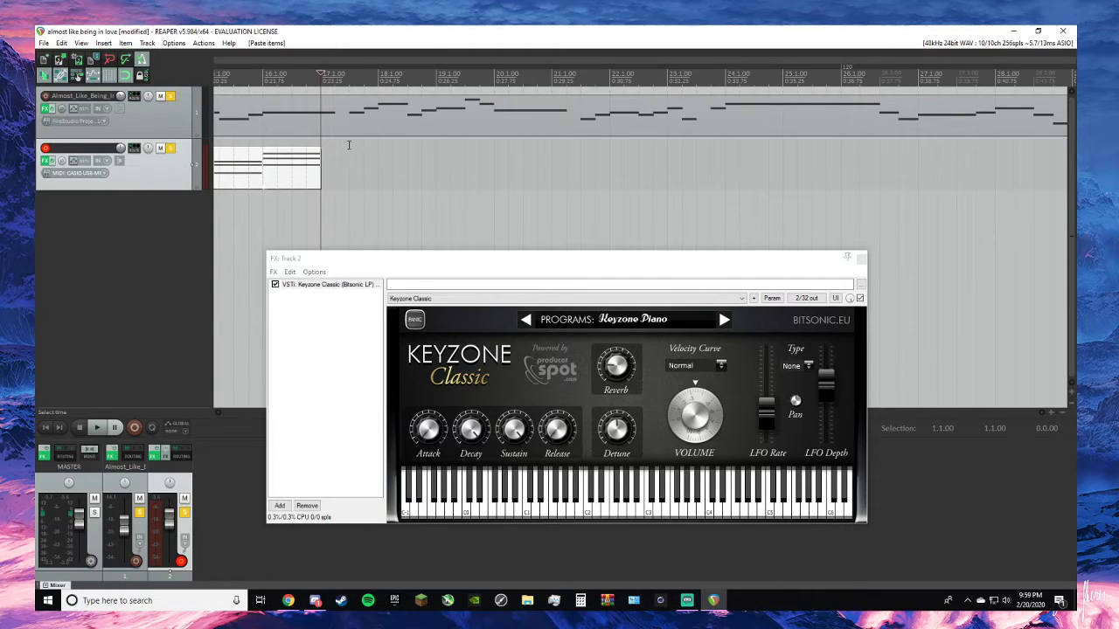
- Copy the short seventh chord item and paste it from the middle of measure 17 to 18.1.00
scroll(346, 135, "up", 2)
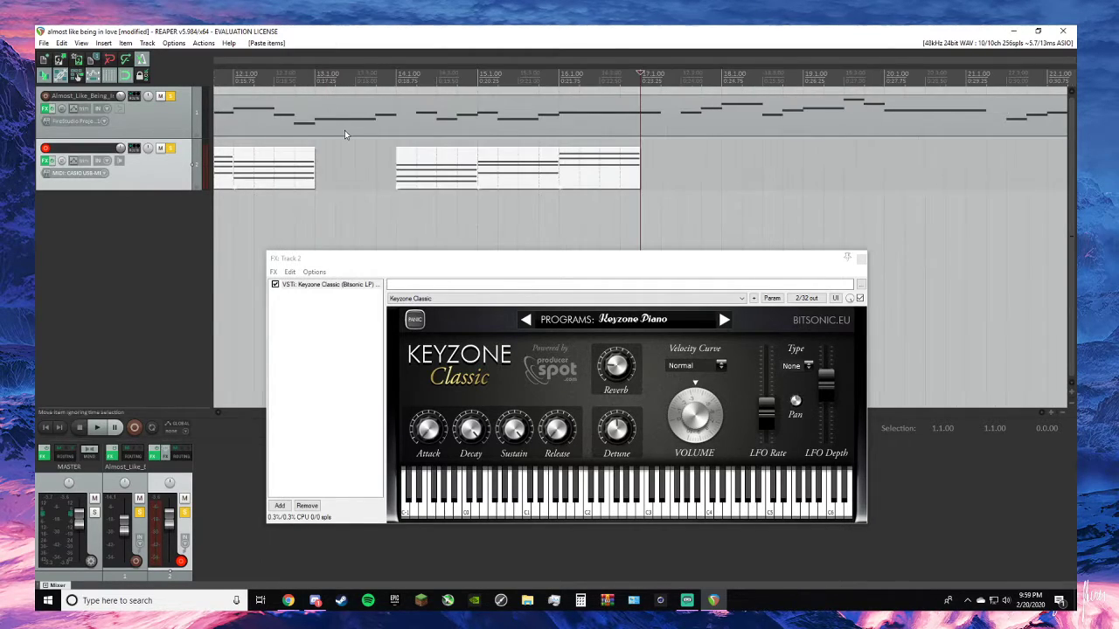
scroll(348, 132, "down", 2)
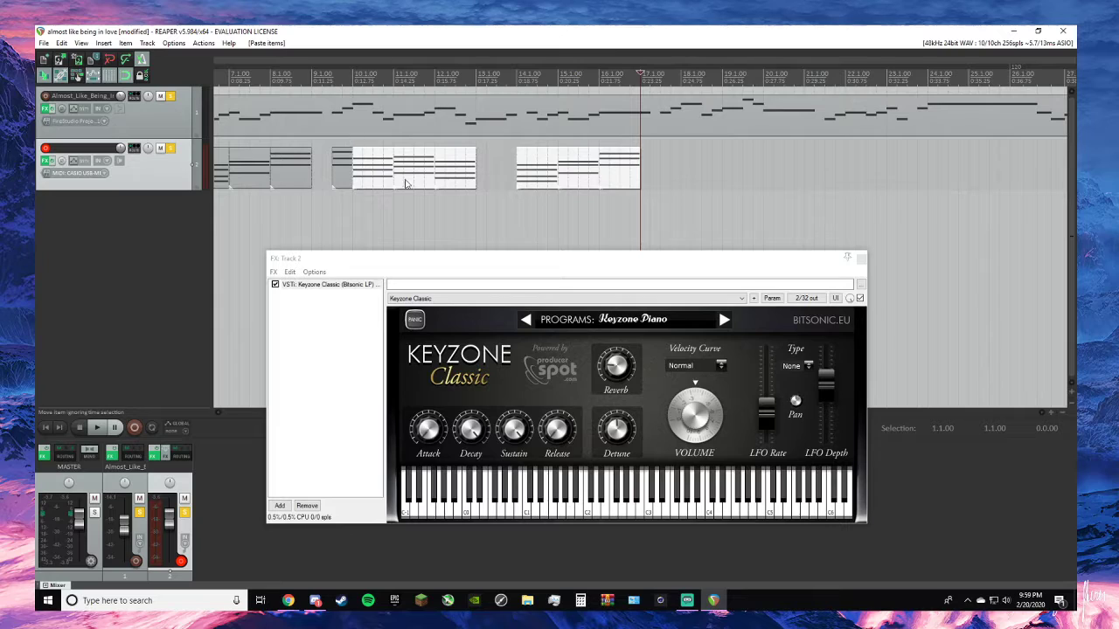
scroll(400, 207, "down", 1)
scroll(399, 207, "up", 2)
left_click(341, 166)
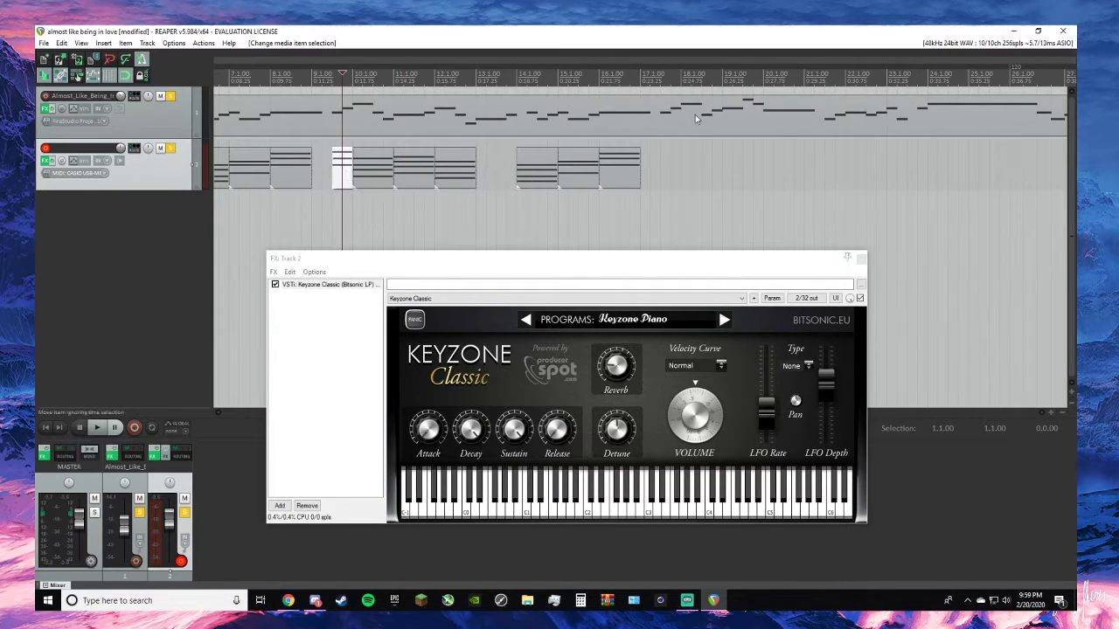
left_click(659, 83)
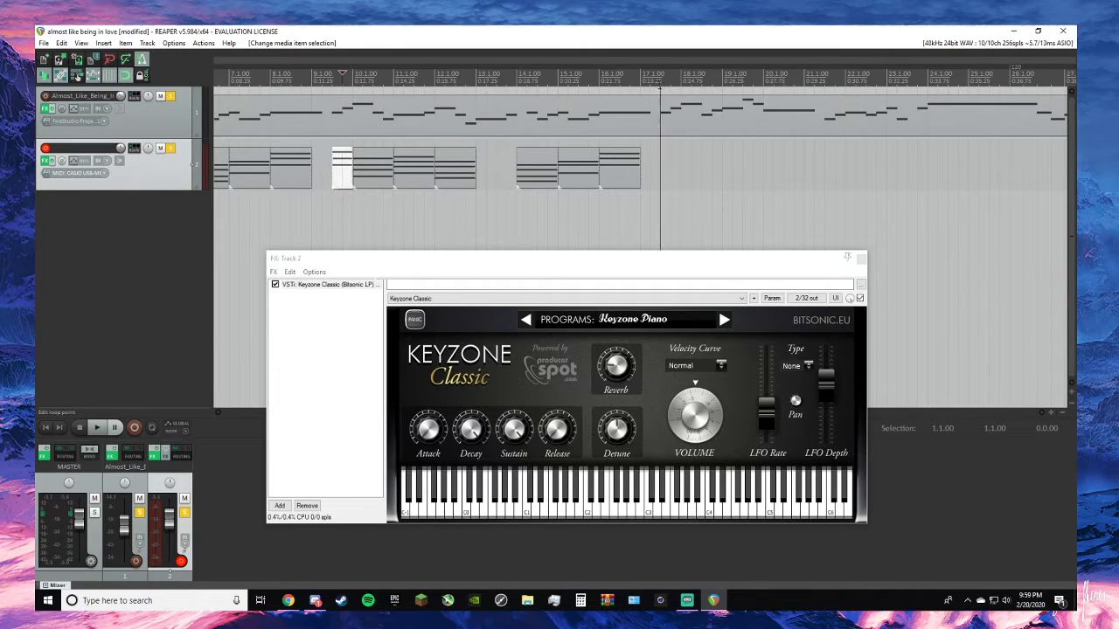
key("ctrl+v")
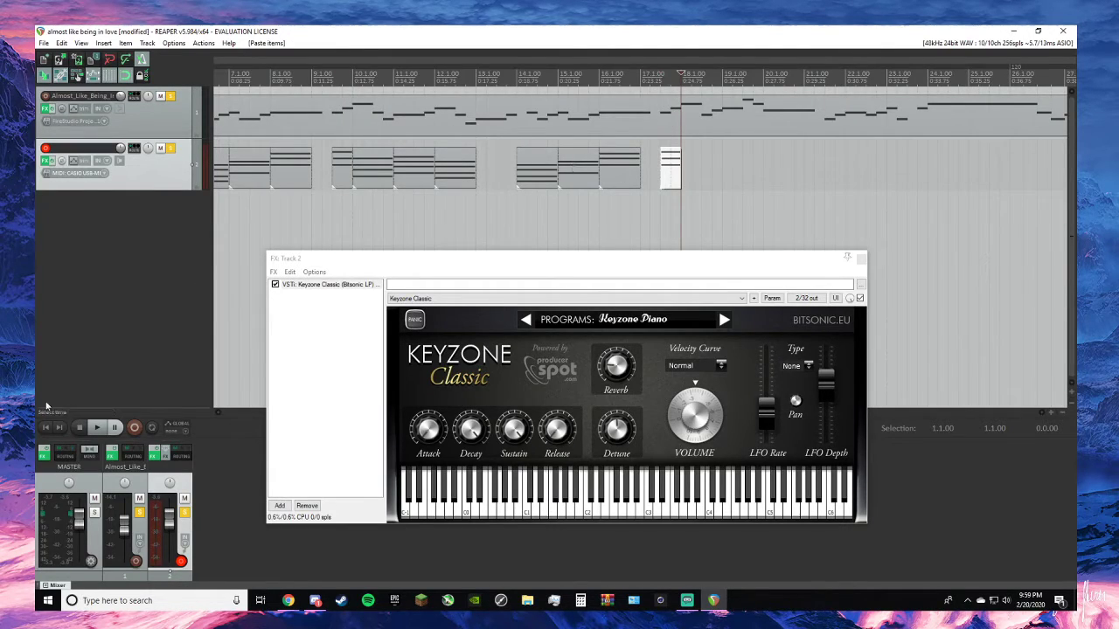
- Play the song from the project start to hear the pasted chords, and return to the start
left_click(44, 428)
key("space")
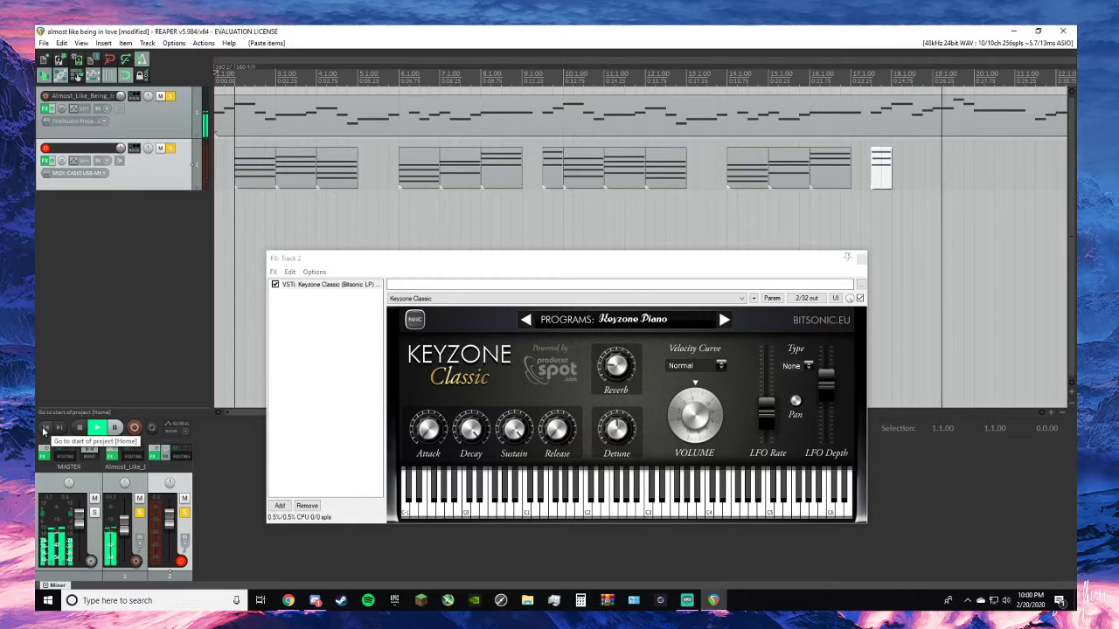
left_click(44, 428)
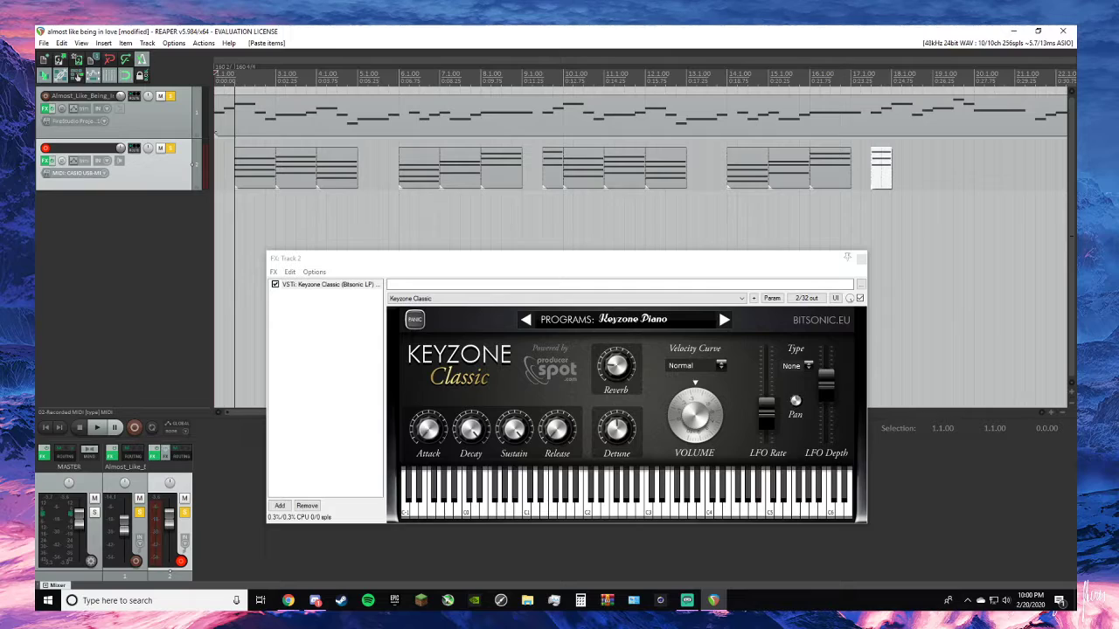
- Consult the lead sheet, unsolo the melody track, record the eighth piano chord from 18.1.00, and keep the take
key("alt+Tab")
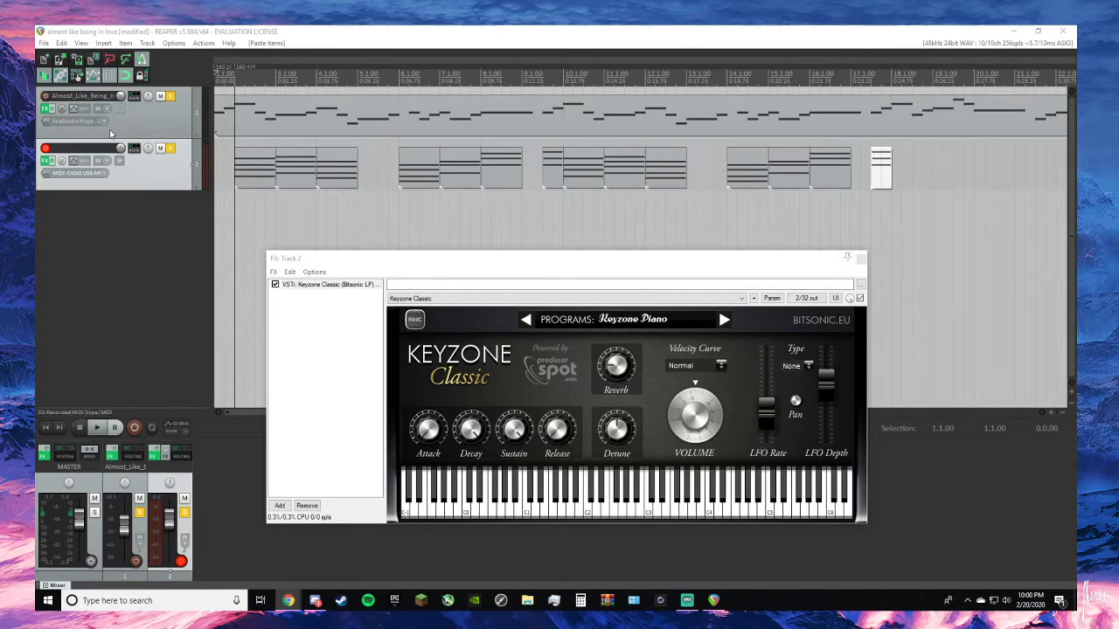
left_click(170, 96)
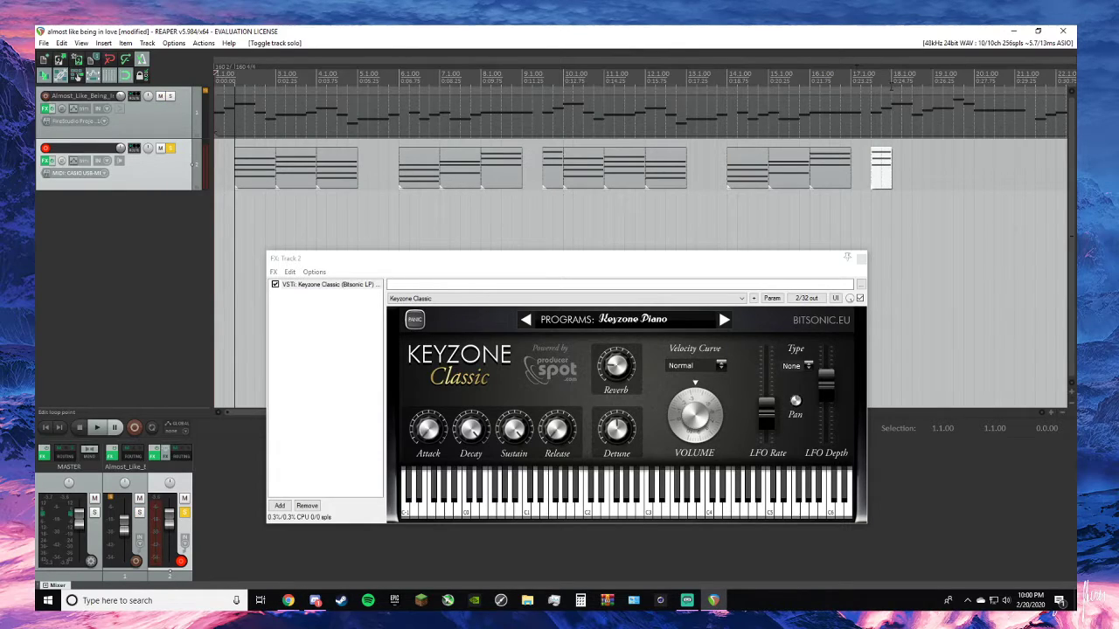
left_click(892, 86)
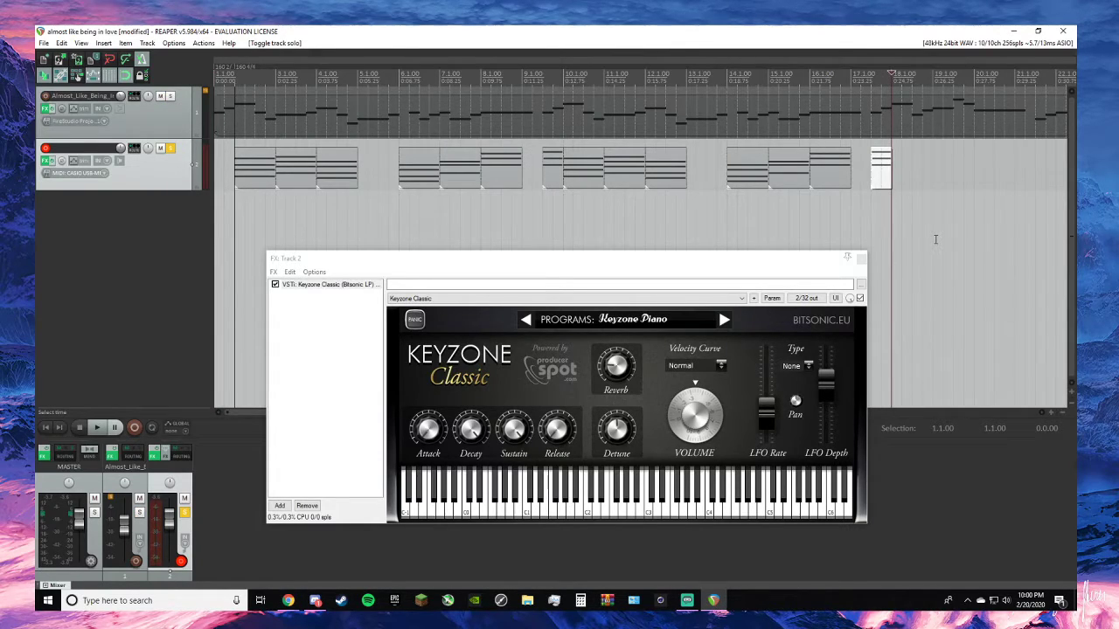
key("ctrl+r")
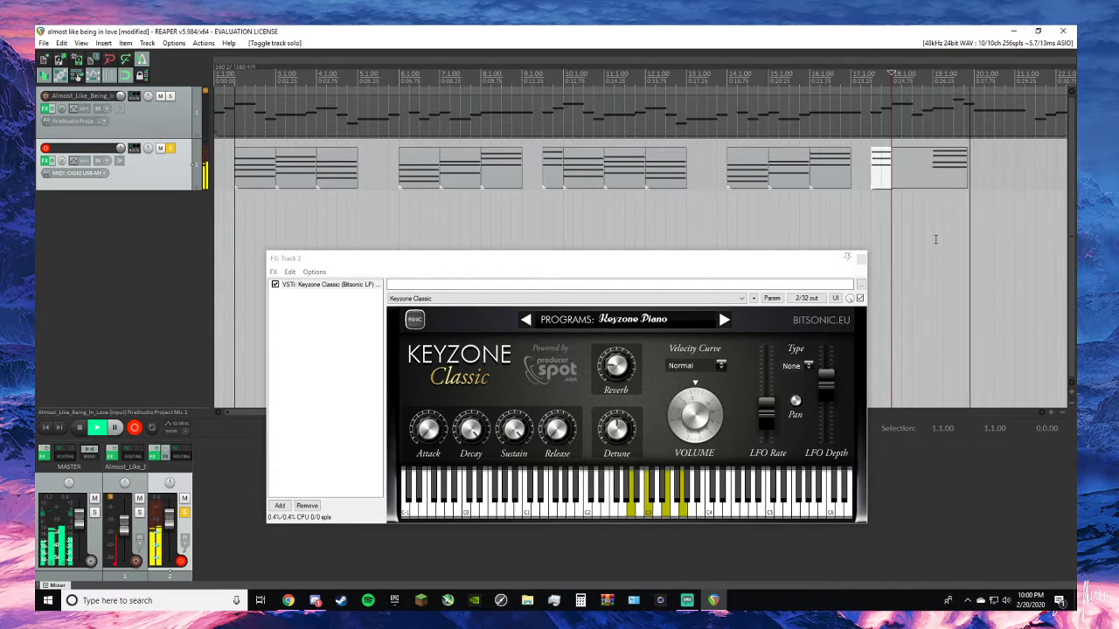
key("space")
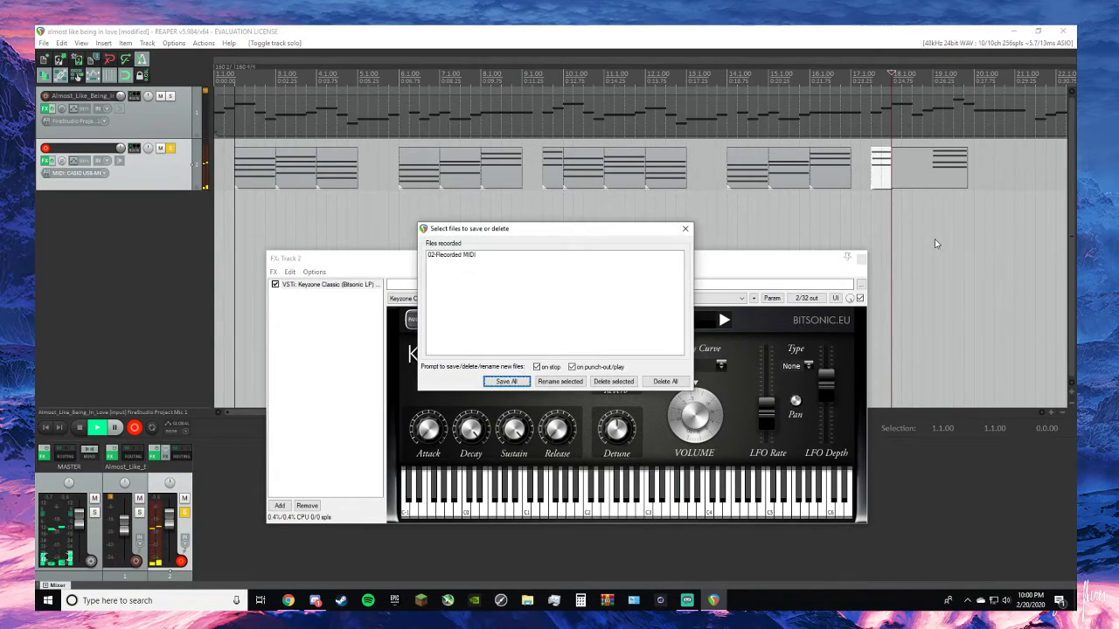
left_click(685, 228)
- Trim the new chord item to one measure and place it at 18.1.00
left_click_drag(900, 178, 959, 174)
left_click_drag(994, 170, 926, 182)
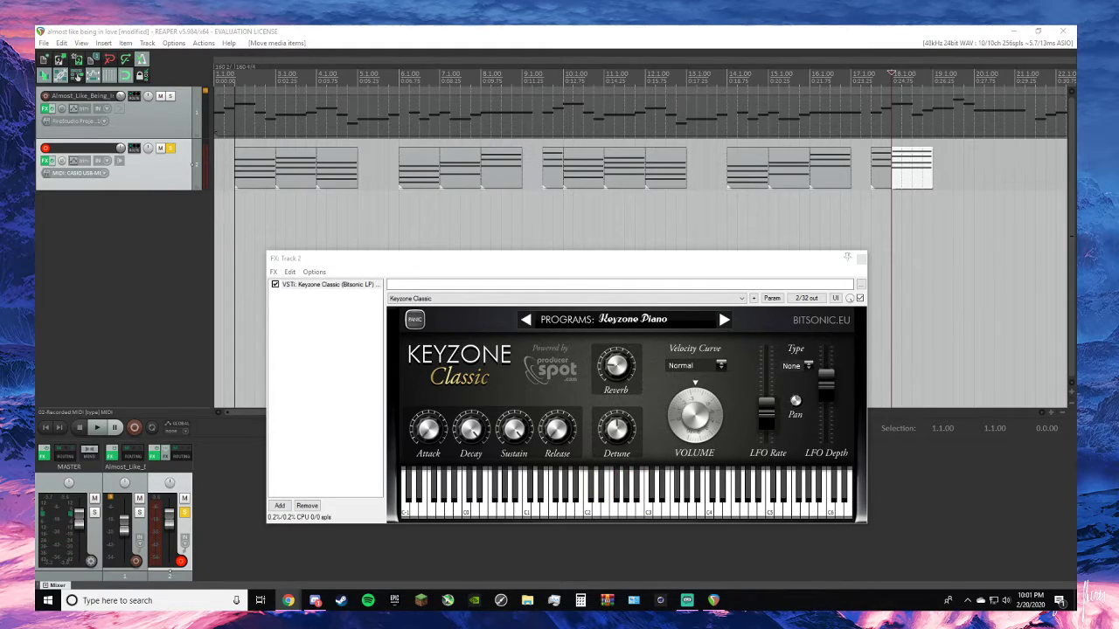
- Try out the next chord against the lead sheet, record it on track 2 from 19.1.00, and keep the take
key("alt+Tab")
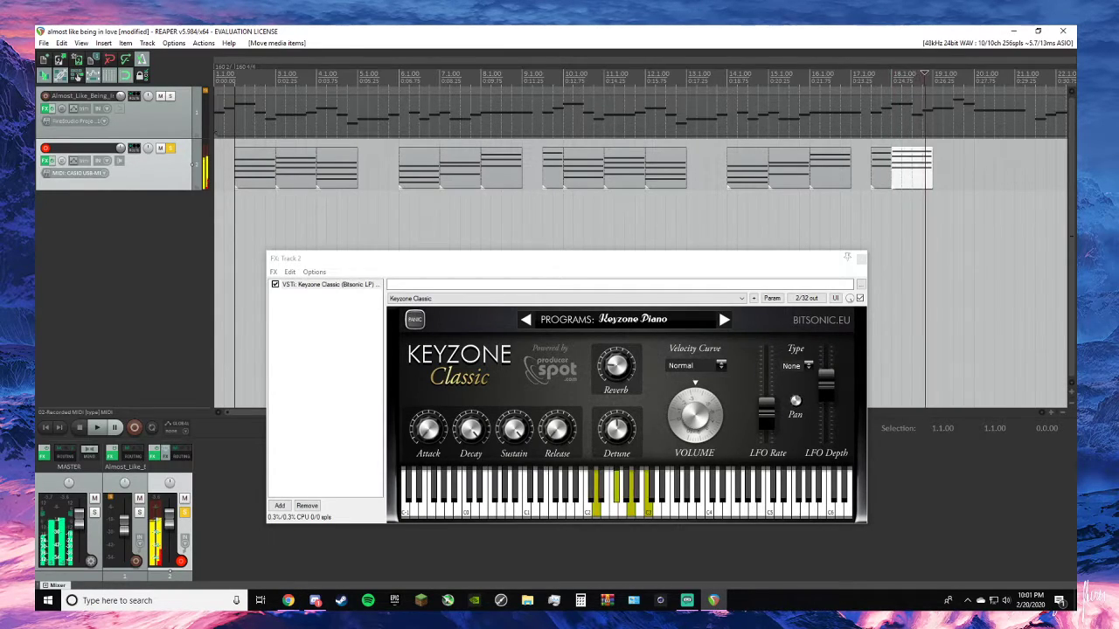
key("space")
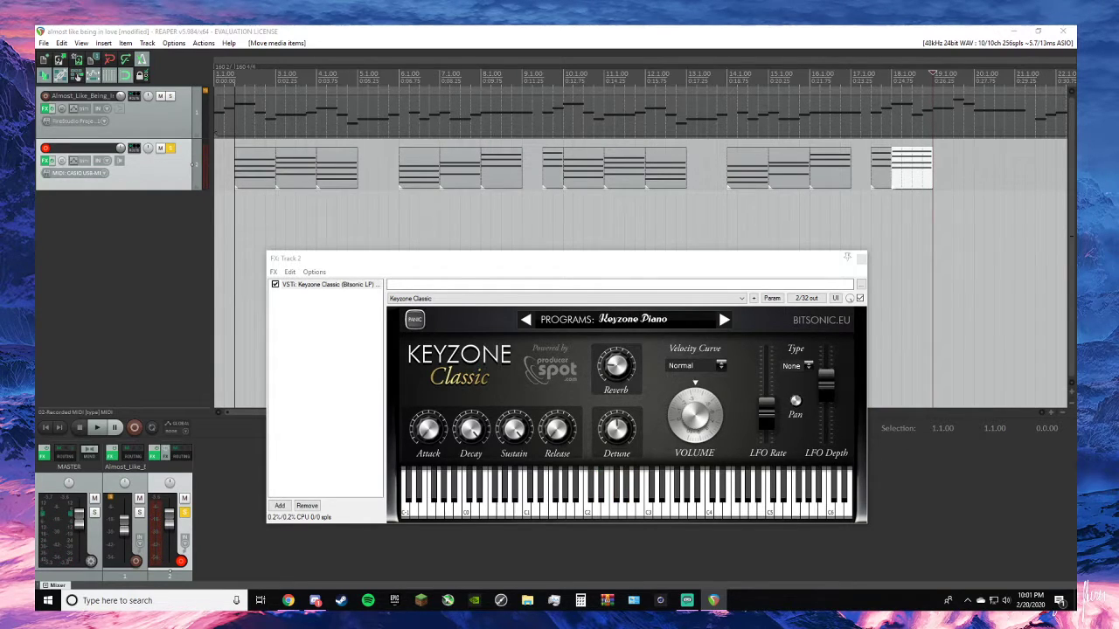
key("alt+Tab")
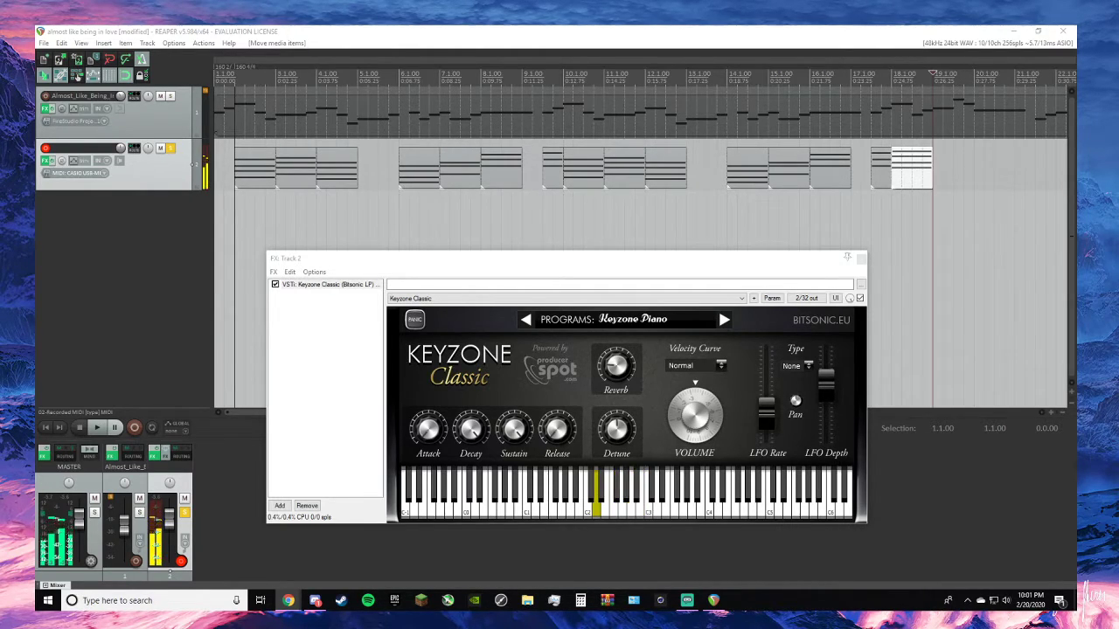
key("alt+Tab")
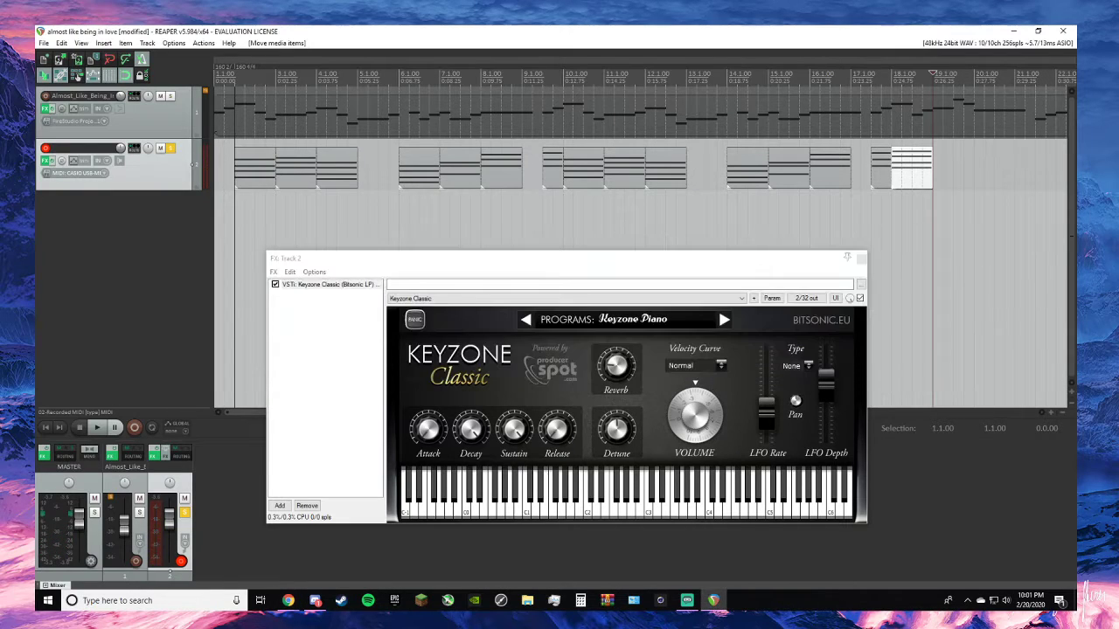
key("ctrl+r")
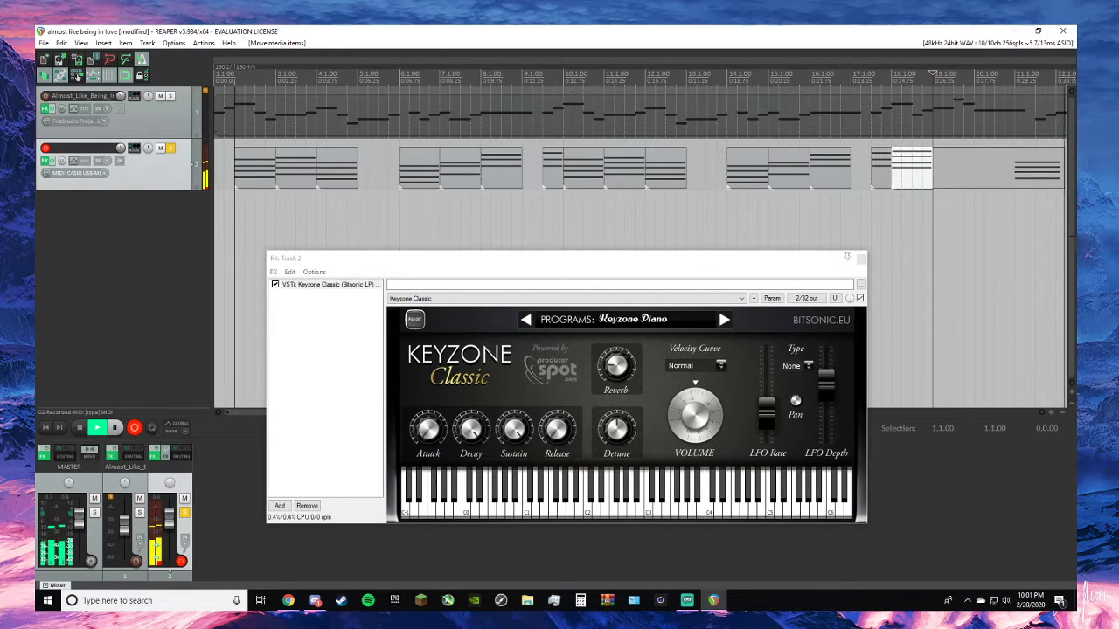
key("space")
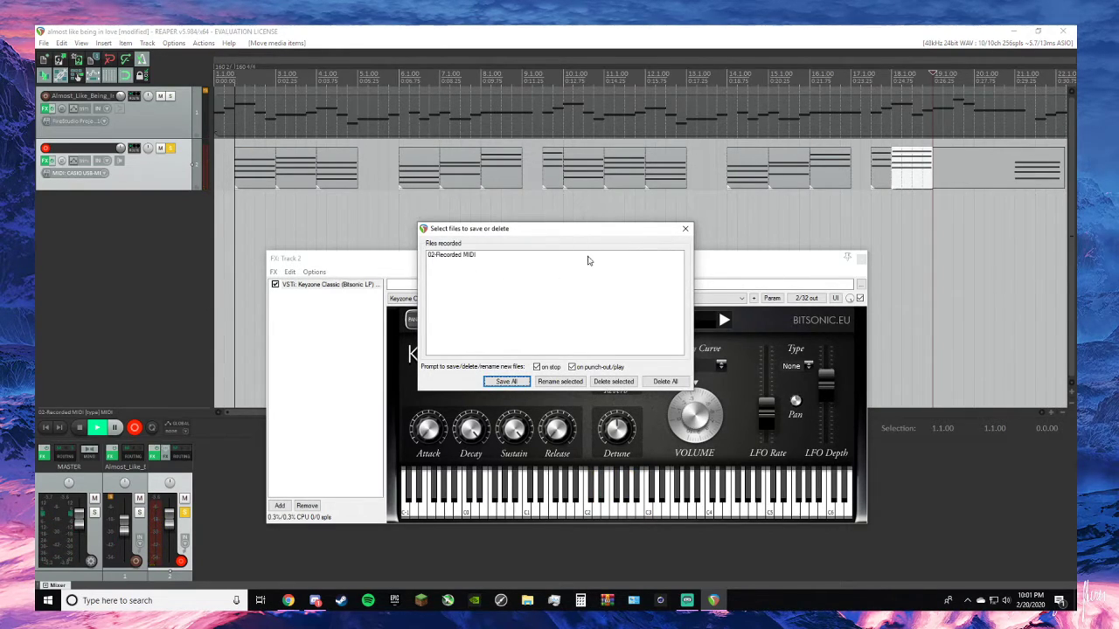
left_click(685, 228)
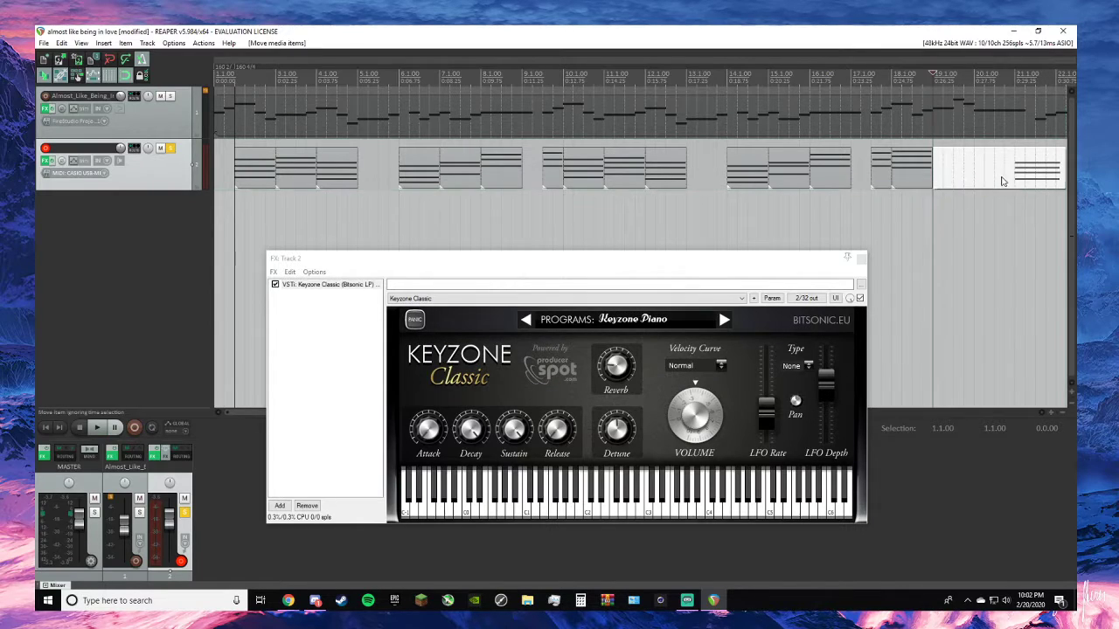
- Trim the ninth chord item to fill 19.1.00 to 20.1.00, play it from 19.1.00, and stop
mouse_move(964, 179)
left_mouse_down()
mouse_move(1025, 198)
mouse_move(1017, 178)
mouse_move(973, 177)
left_mouse_up()
key("space")
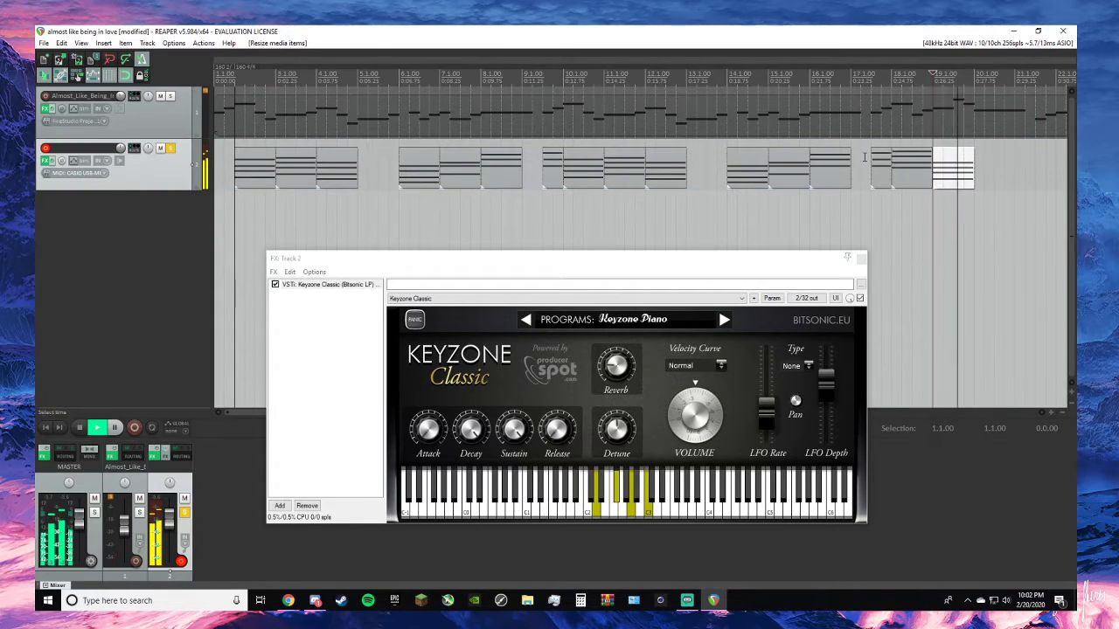
key("space")
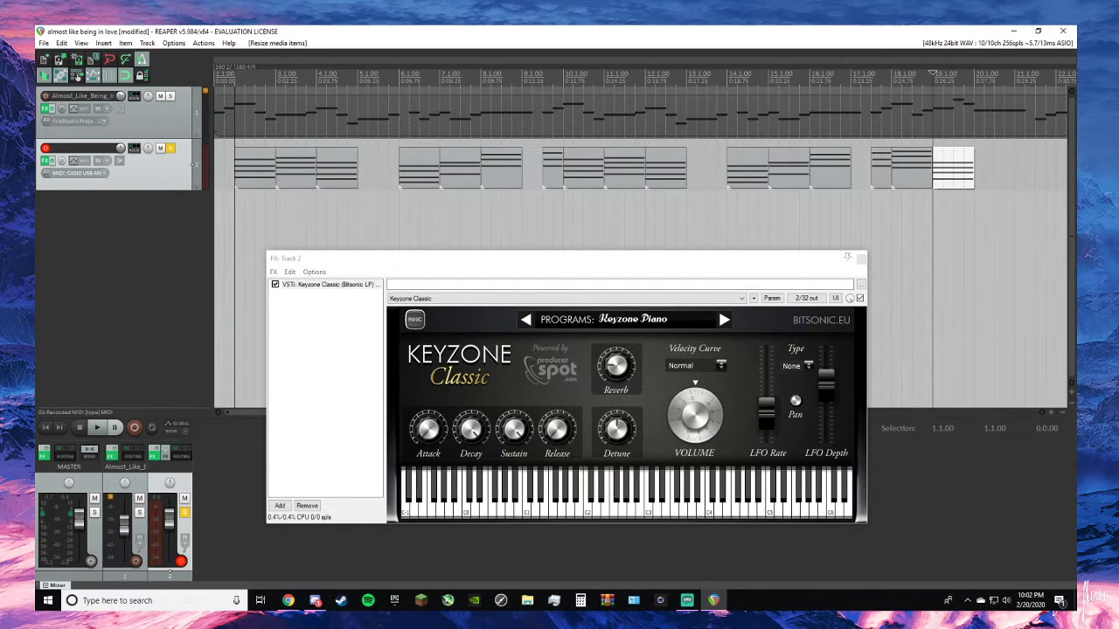
- Consult the lead sheet, try recording the tenth piano chord from 20.1.00, and delete the take
key("alt+Tab")
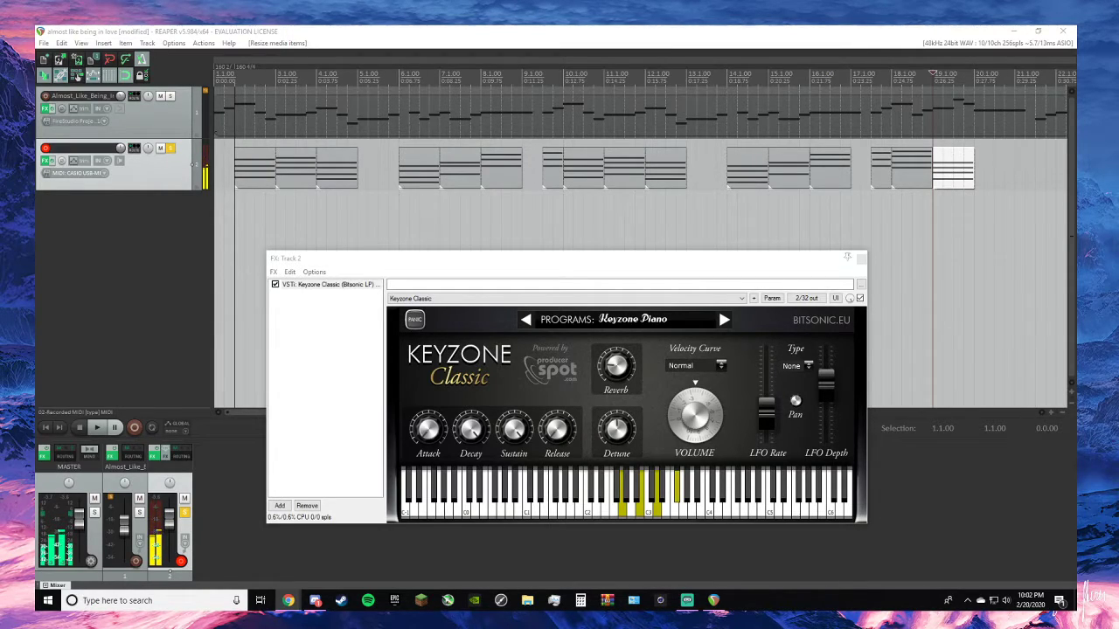
key("alt+Tab")
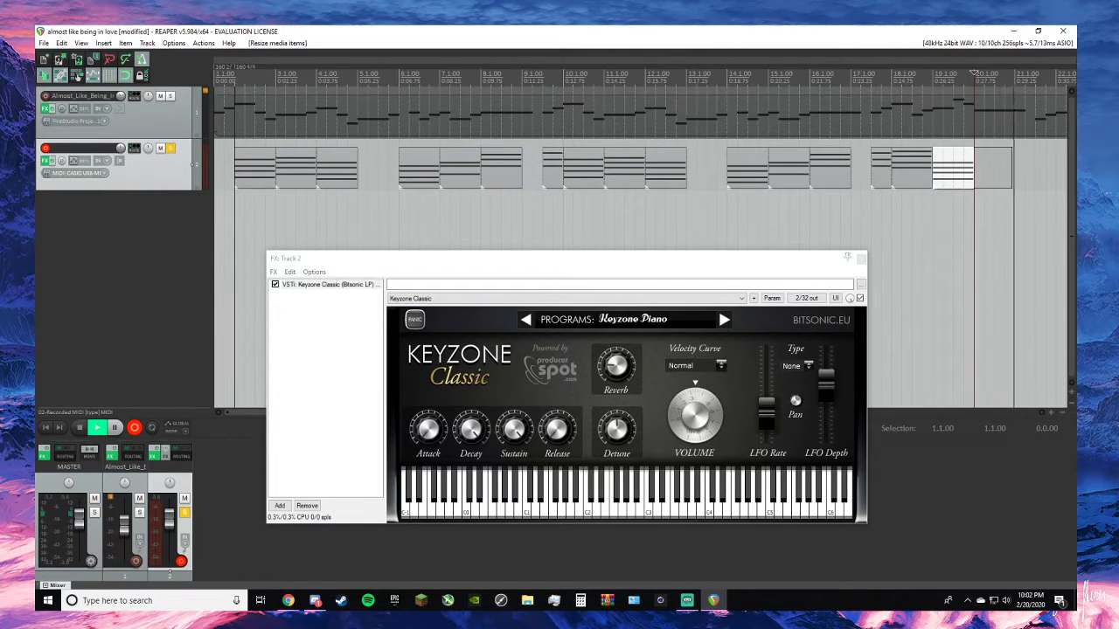
key("space")
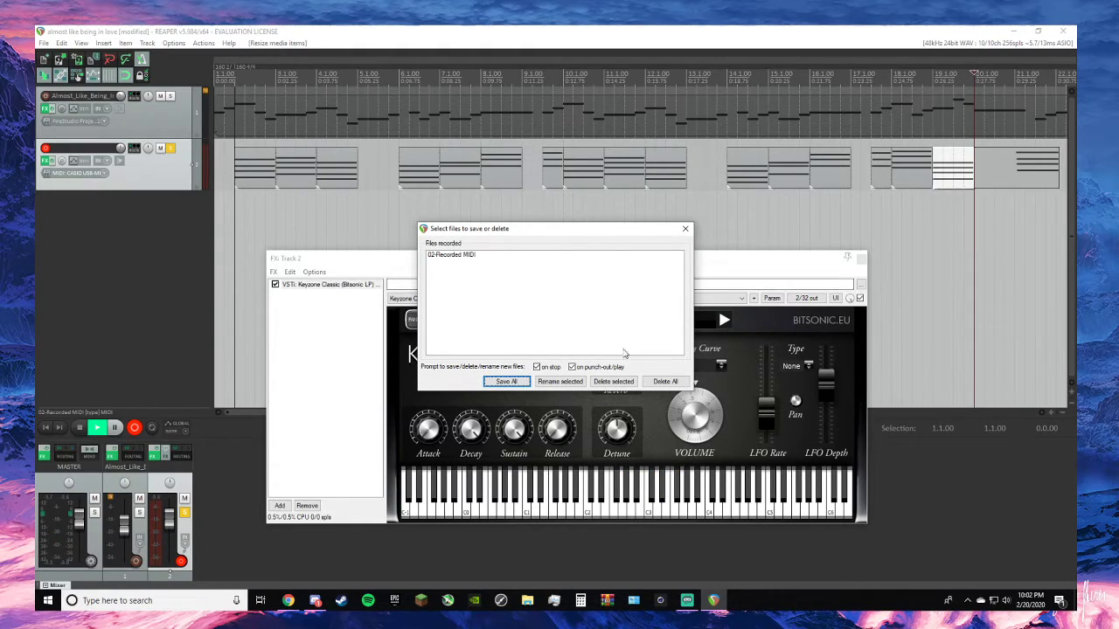
left_click(665, 381)
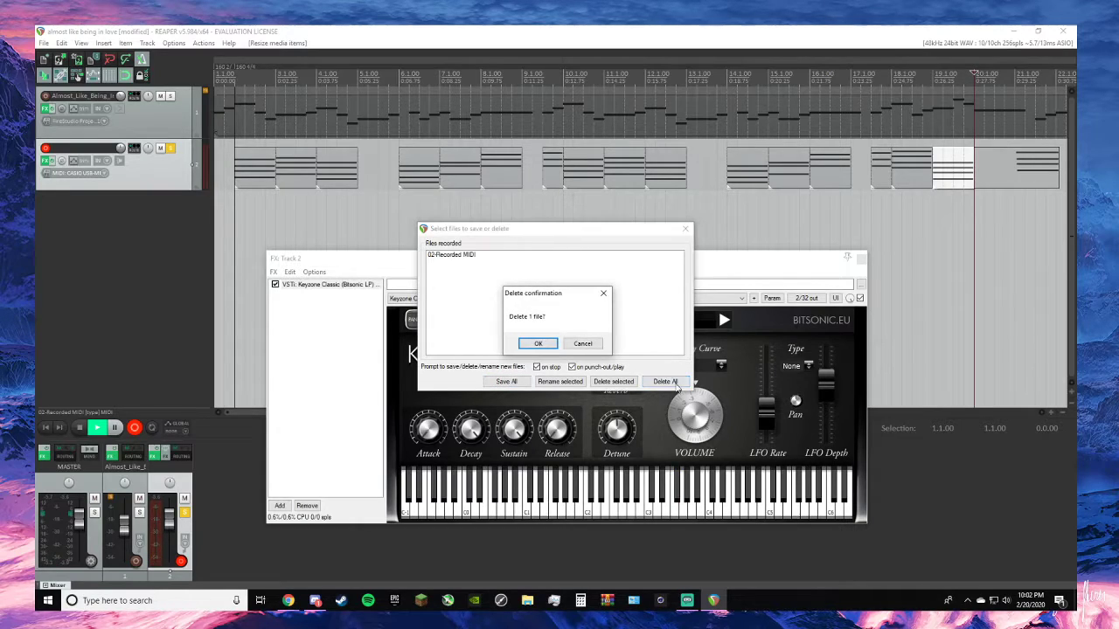
left_click(538, 343)
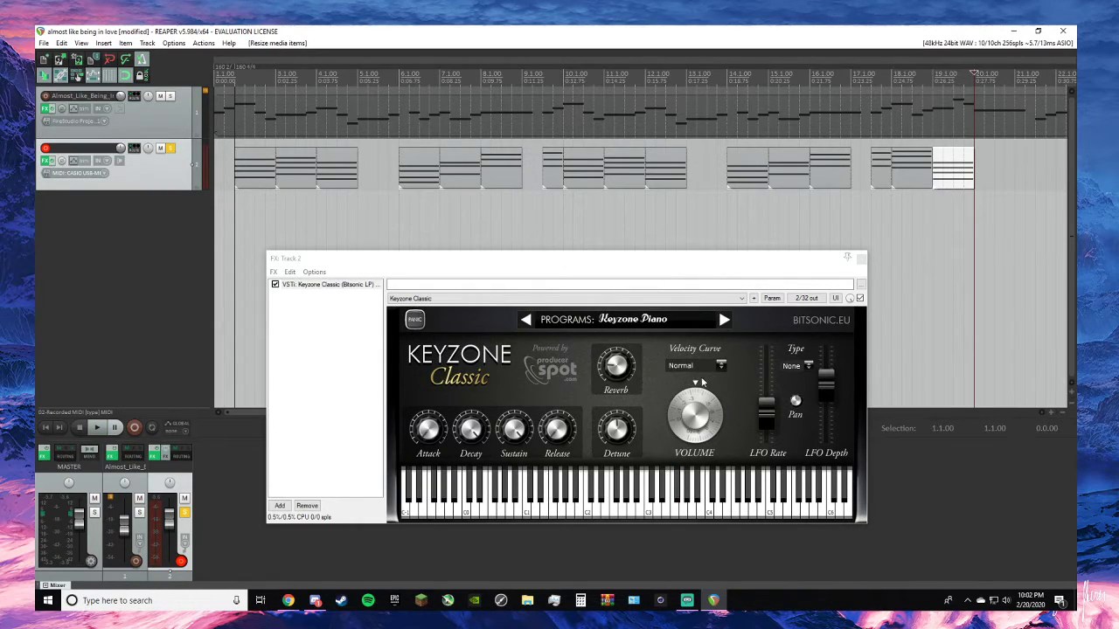
- Record the tenth piano chord again on track 2 from 20.1.00 and save the take
key("ctrl+r")
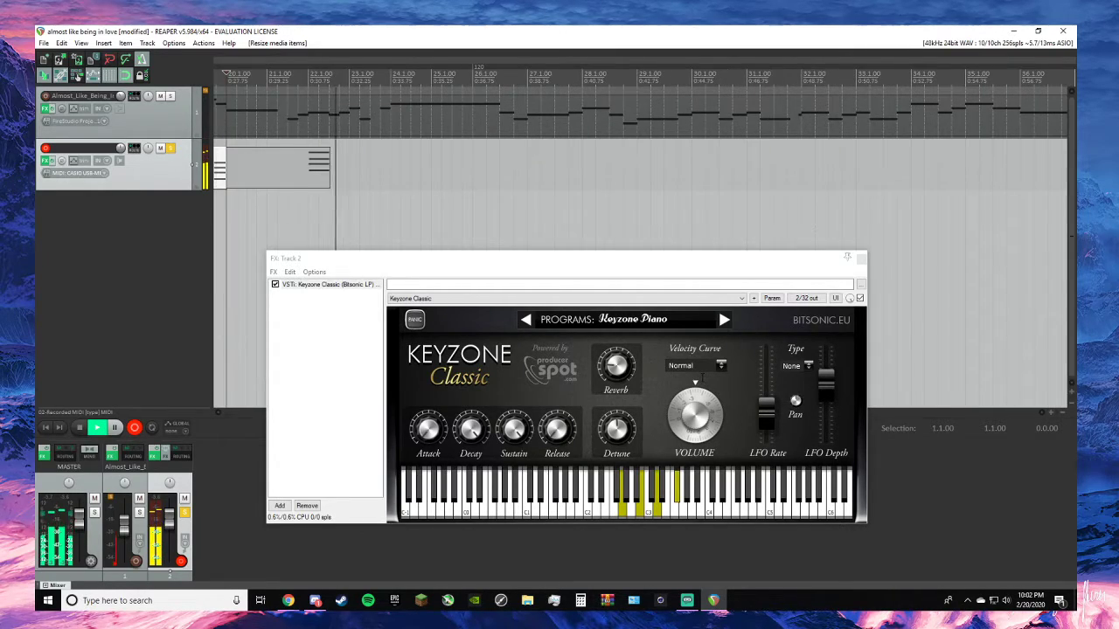
key("space")
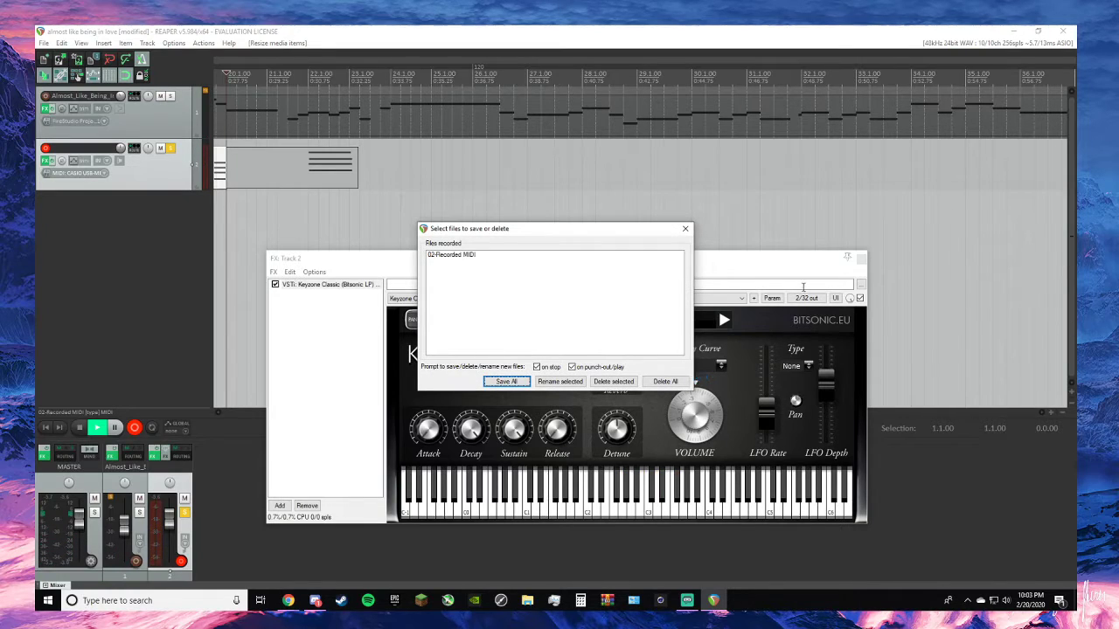
key("Return")
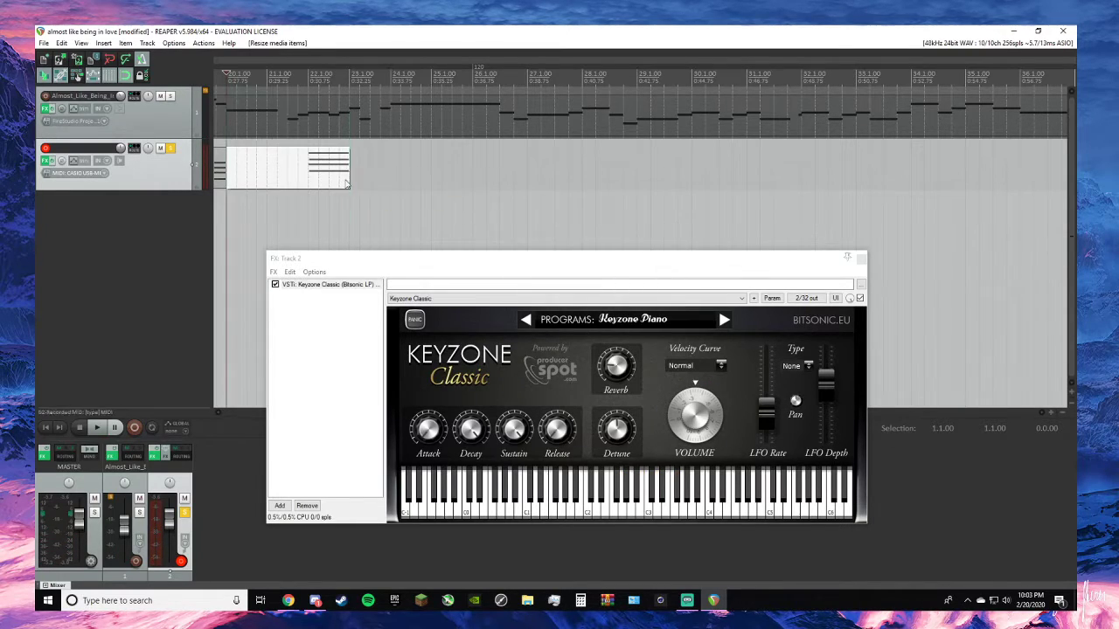
- Trim the tenth chord item to one measure and place it at 20.1.00
left_click_drag(302, 174, 333, 176)
left_click_drag(259, 177, 338, 175)
left_click_drag(359, 178, 248, 176)
- Align the starts of all notes in the tenth chord item to 20.1.00 in the MIDI editor and close it
double_click(248, 175)
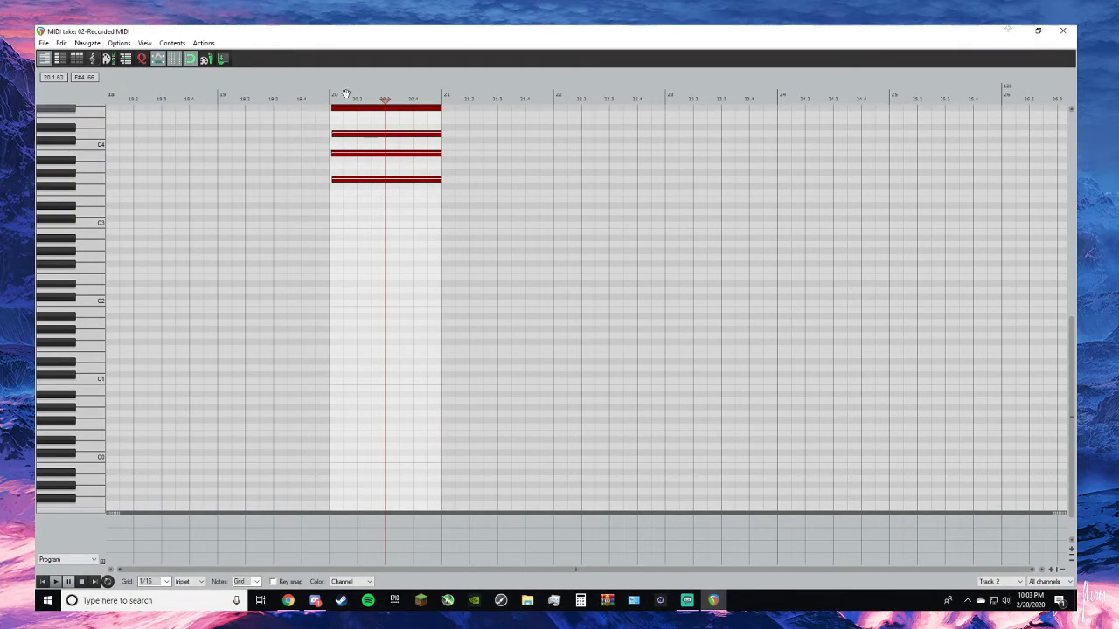
left_click(375, 110)
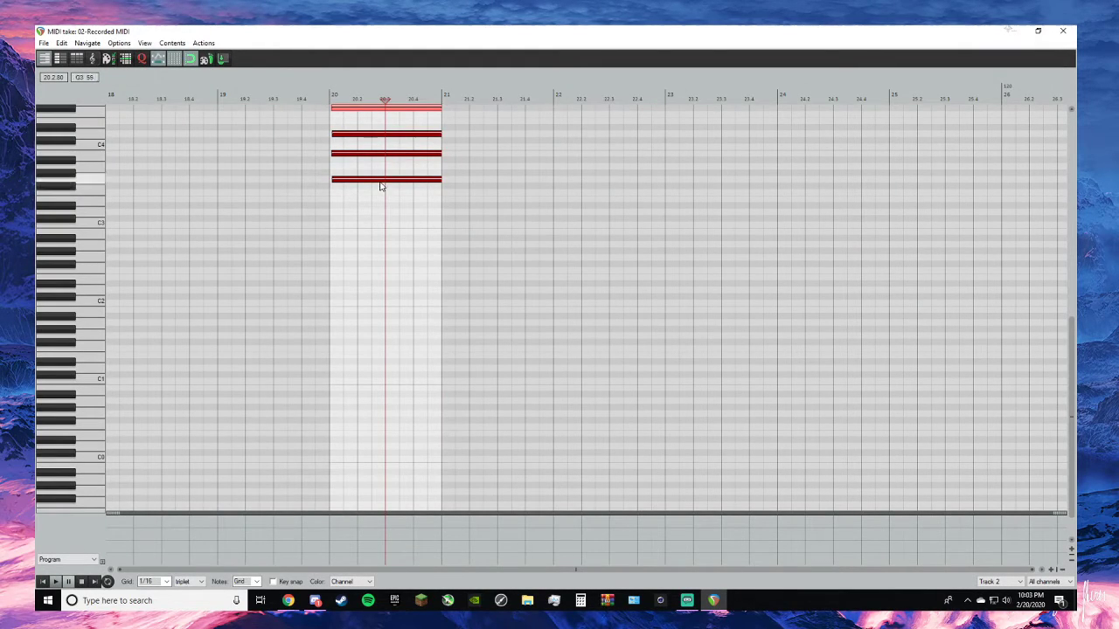
key("ctrl+a")
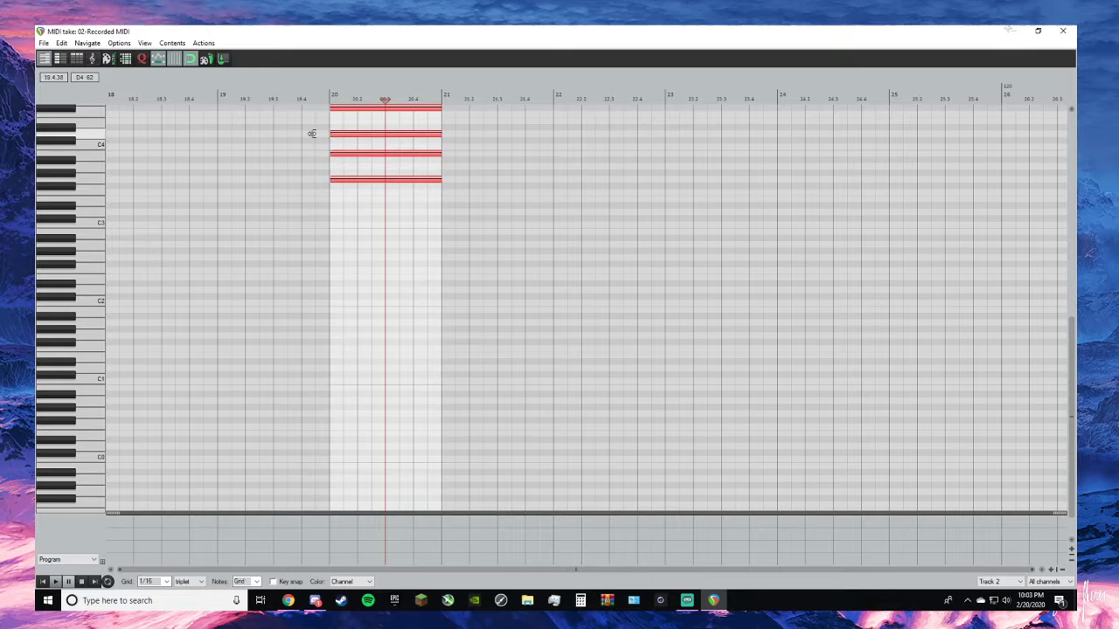
left_click(245, 232)
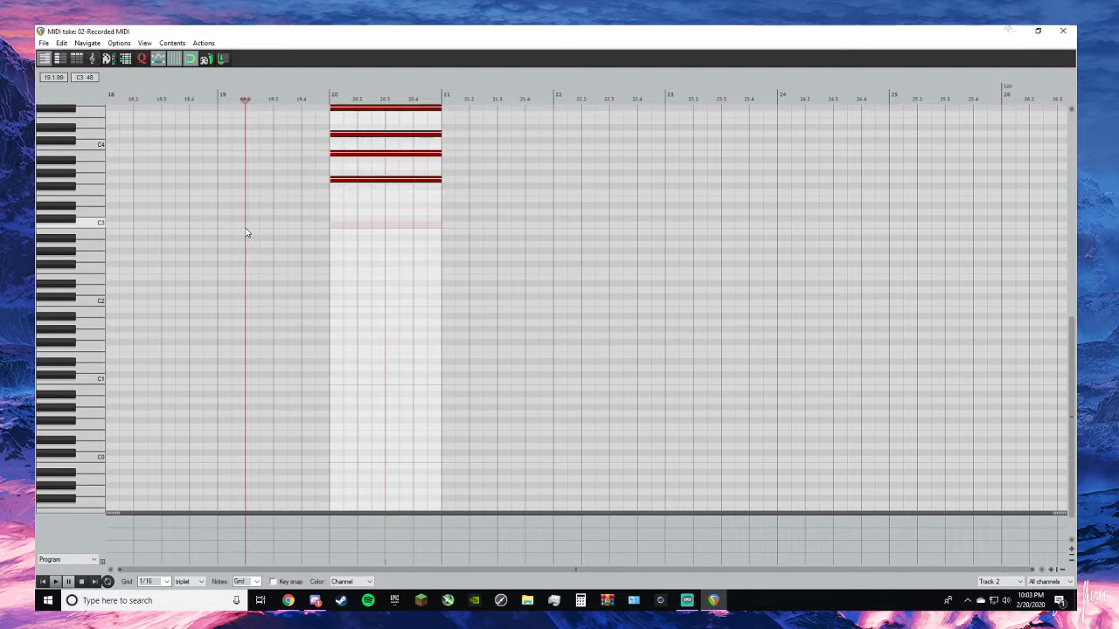
left_click(1075, 31)
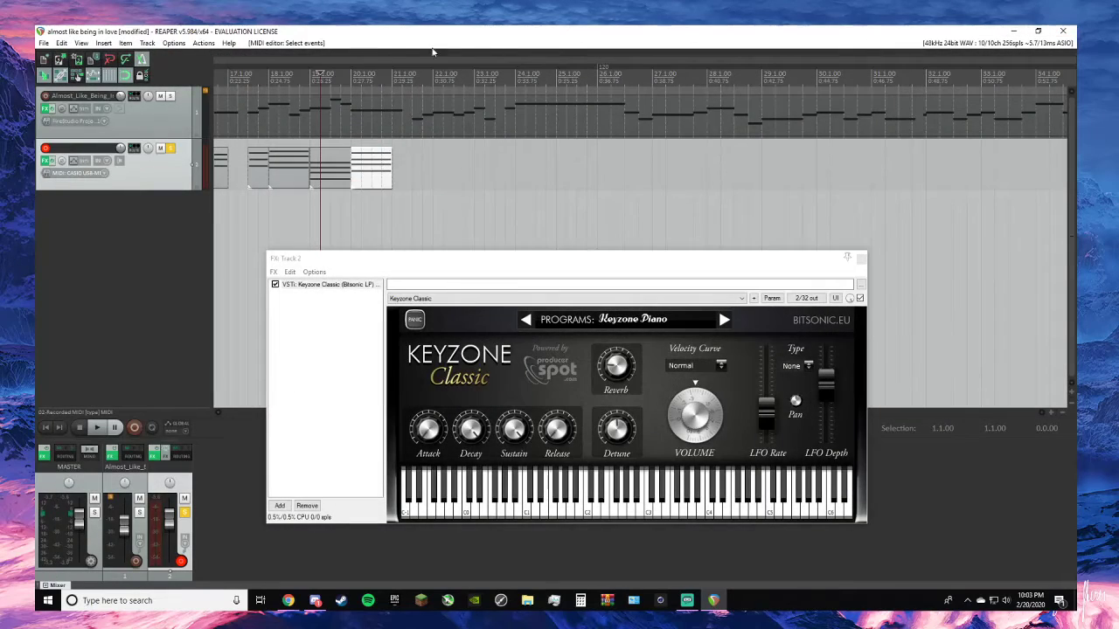
- Align the starts of all notes in the ninth chord item to 19.1.00 in the MIDI editor and close it
double_click(347, 181)
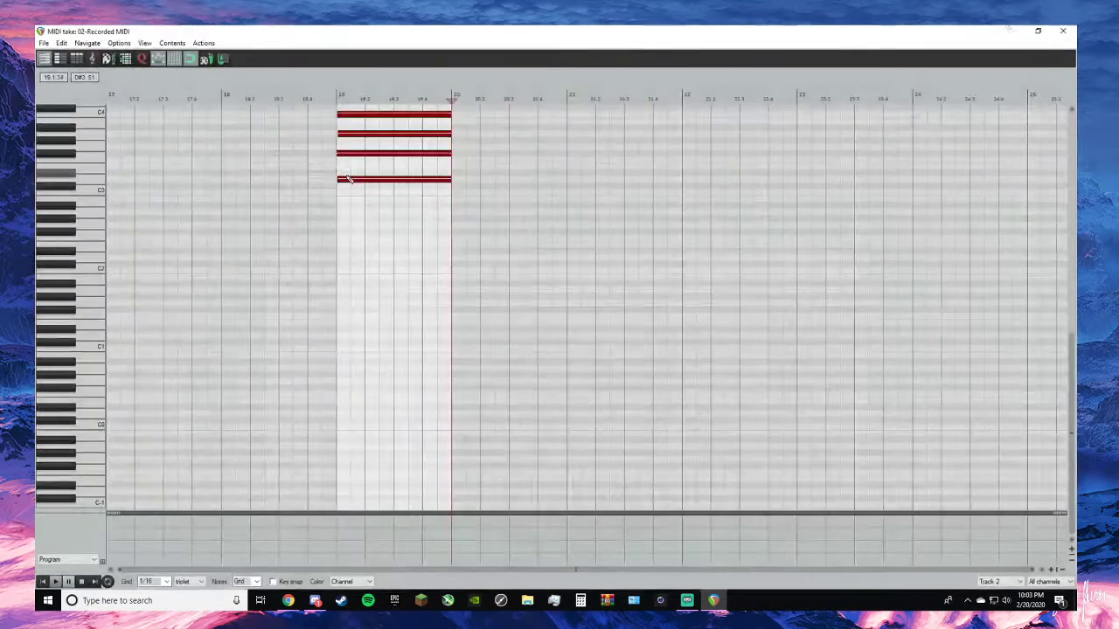
left_click(347, 117)
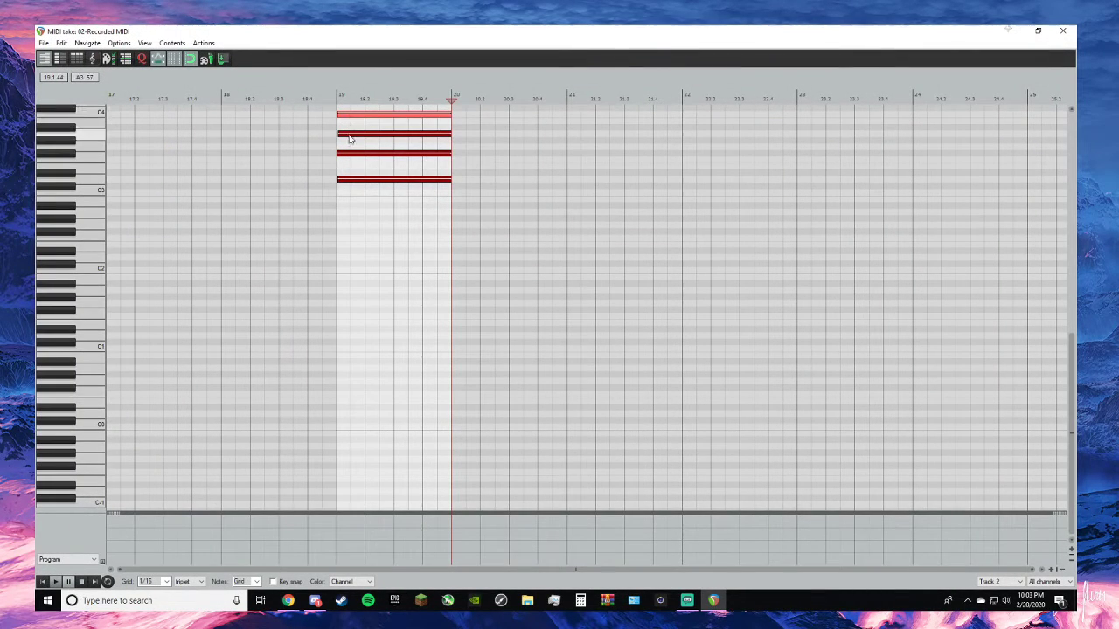
left_click(348, 132, "ctrl")
key("ctrl+a")
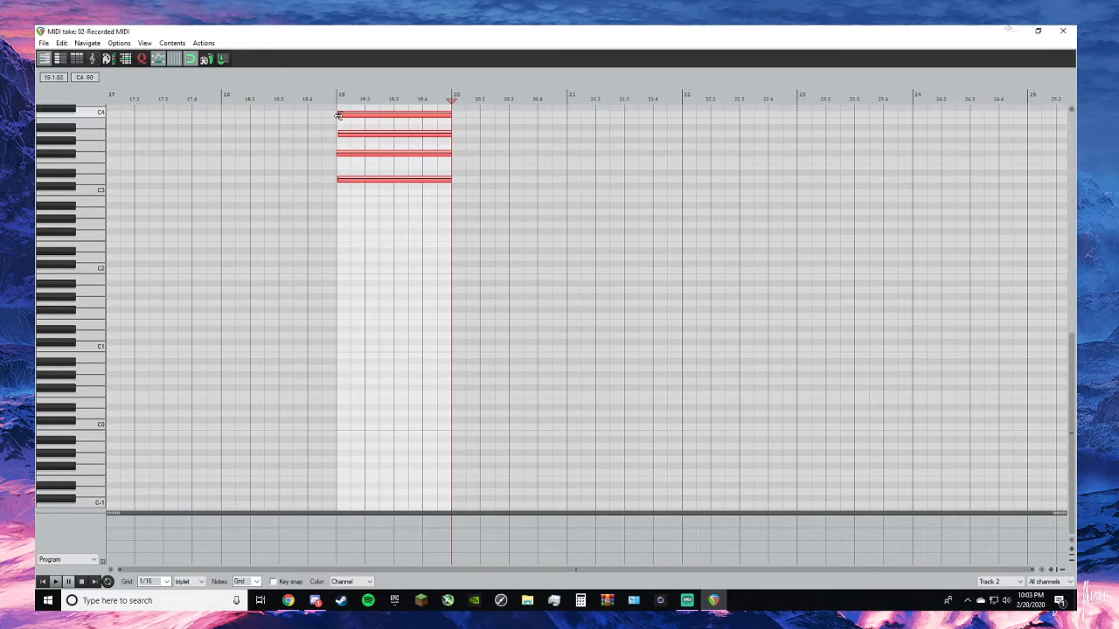
left_click(288, 184)
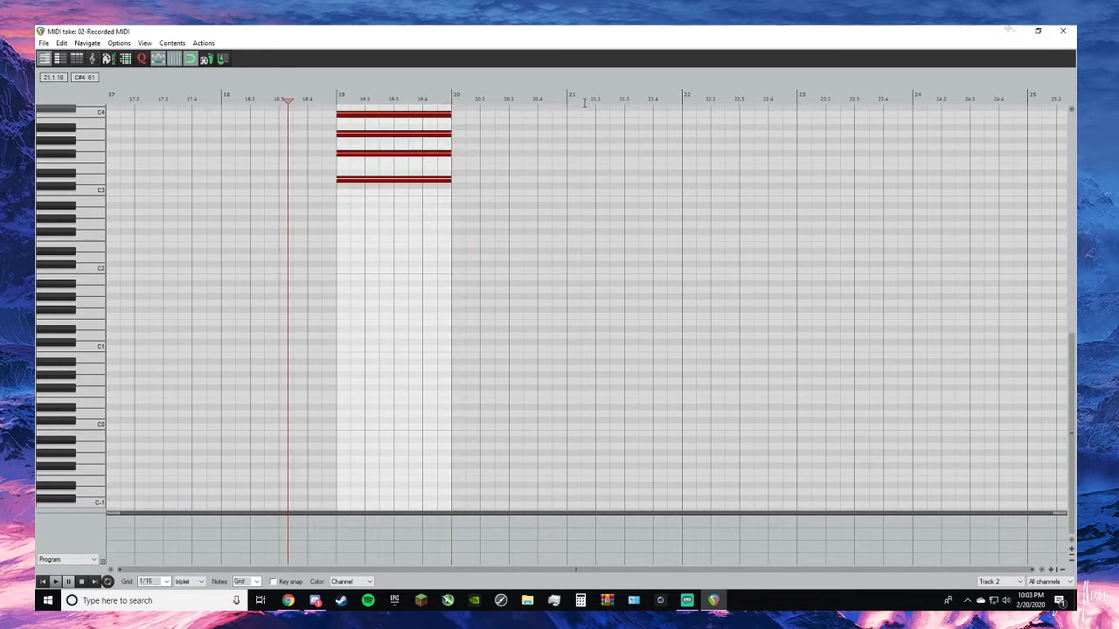
left_click(1063, 30)
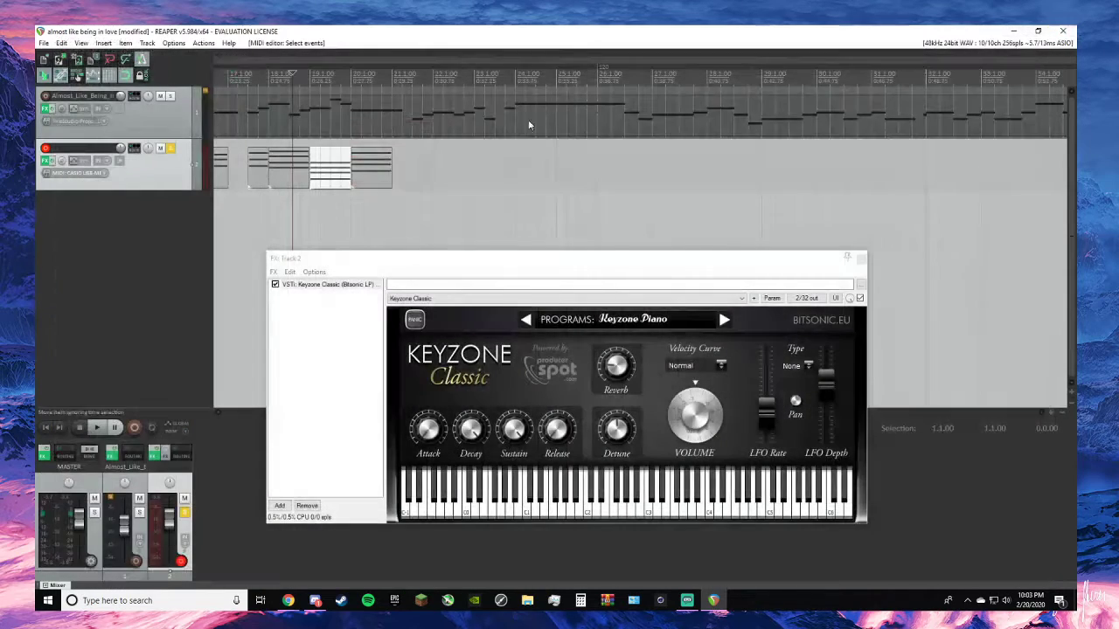
- Align all note starts of the chord at 18.1.00 to the item's start and resize the item's end near 19.1.00
double_click(301, 172)
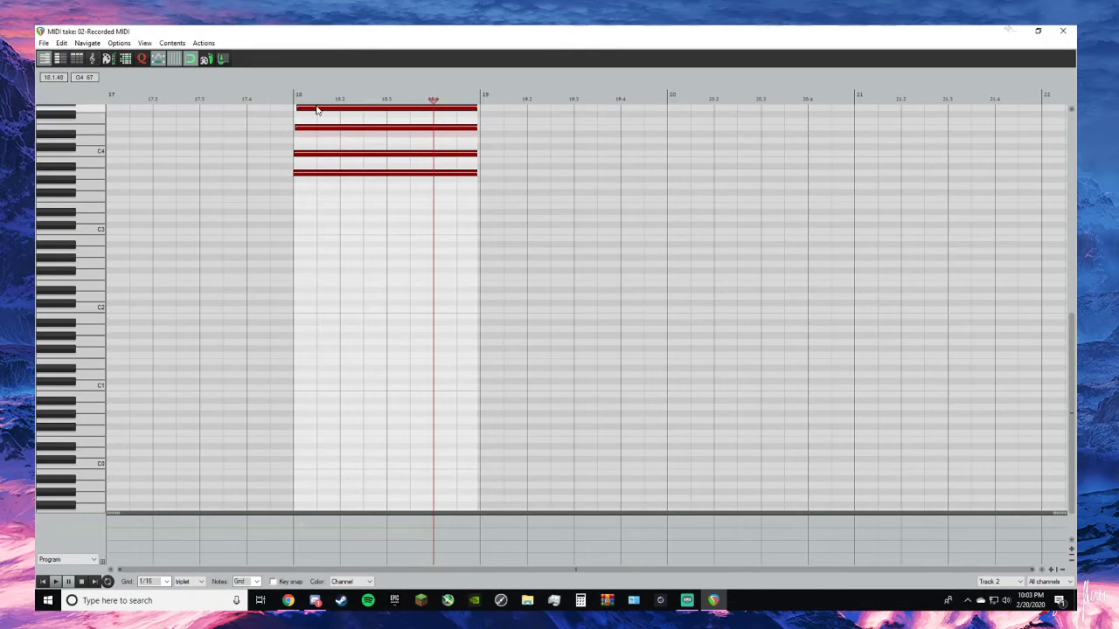
left_click(317, 180)
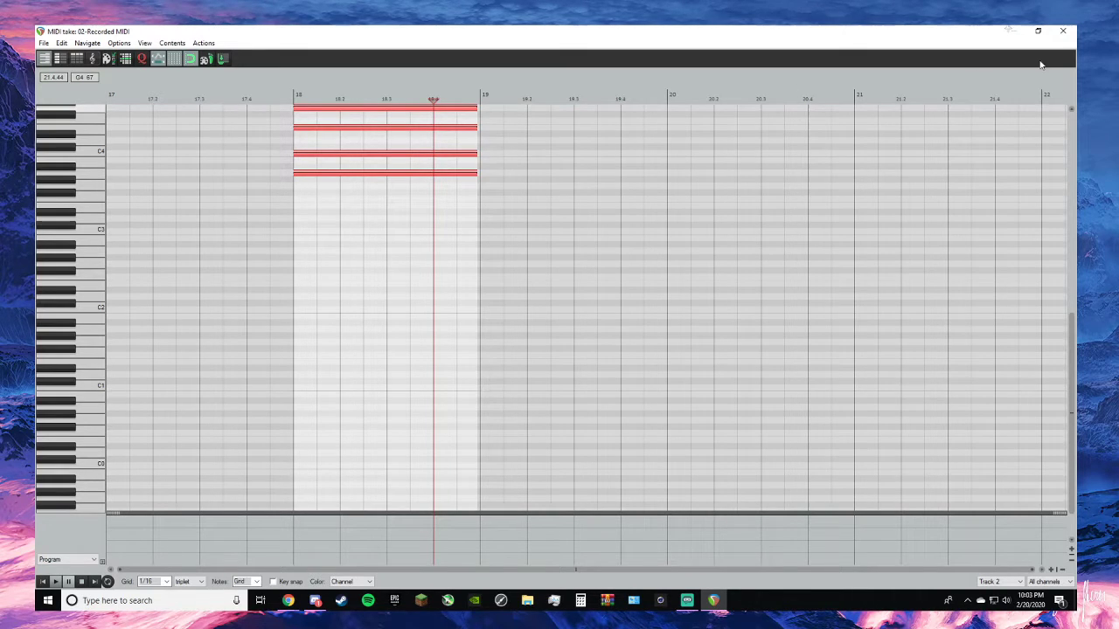
left_click(1063, 31)
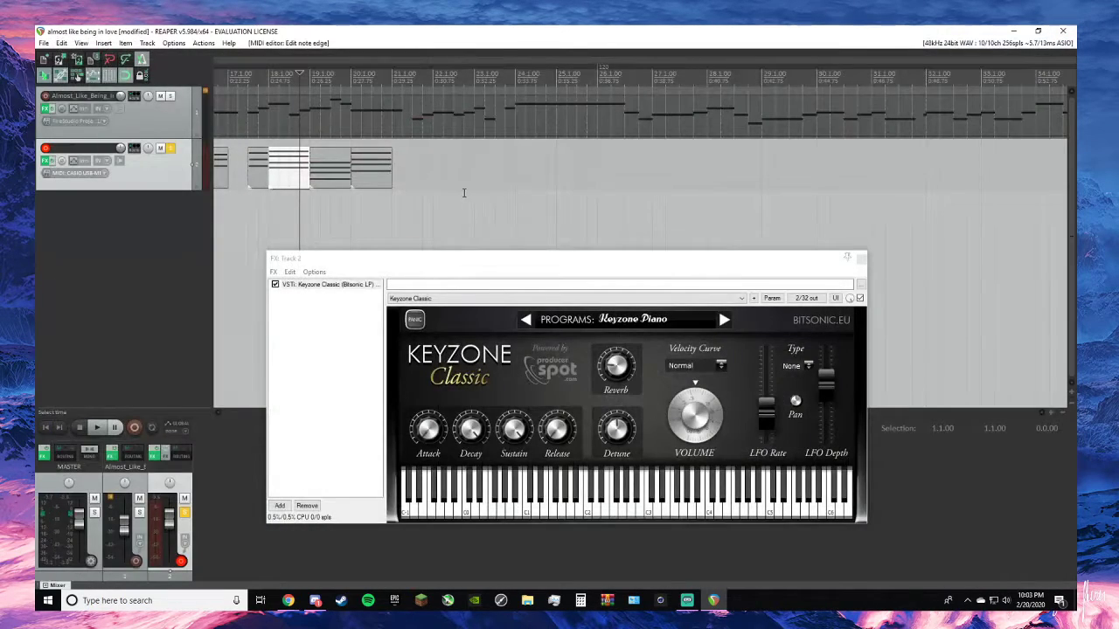
double_click(285, 173)
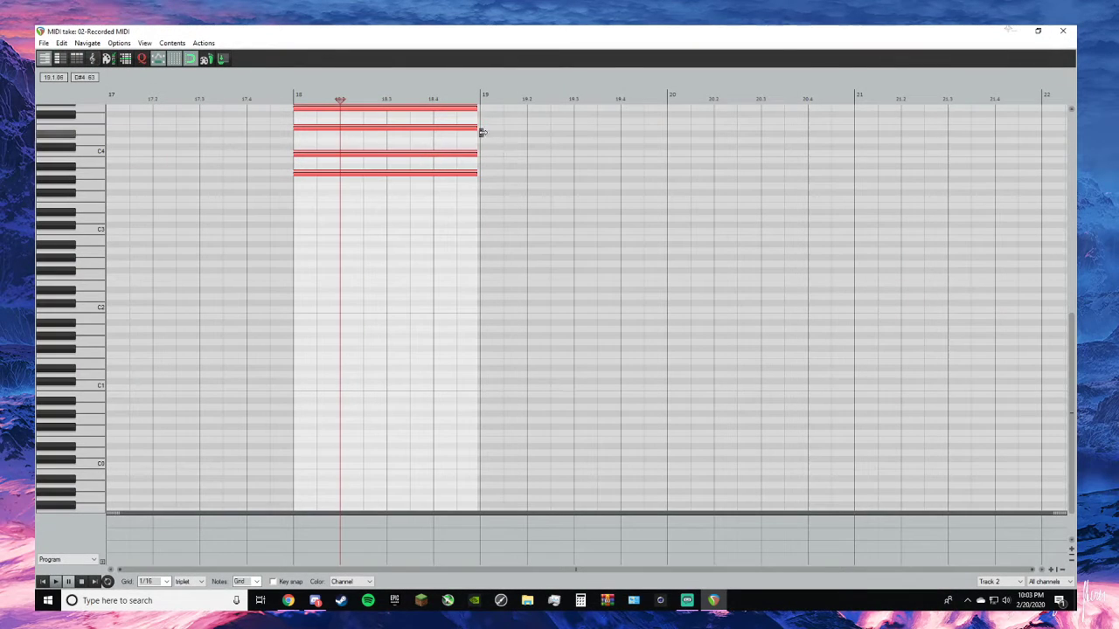
left_click(1040, 30)
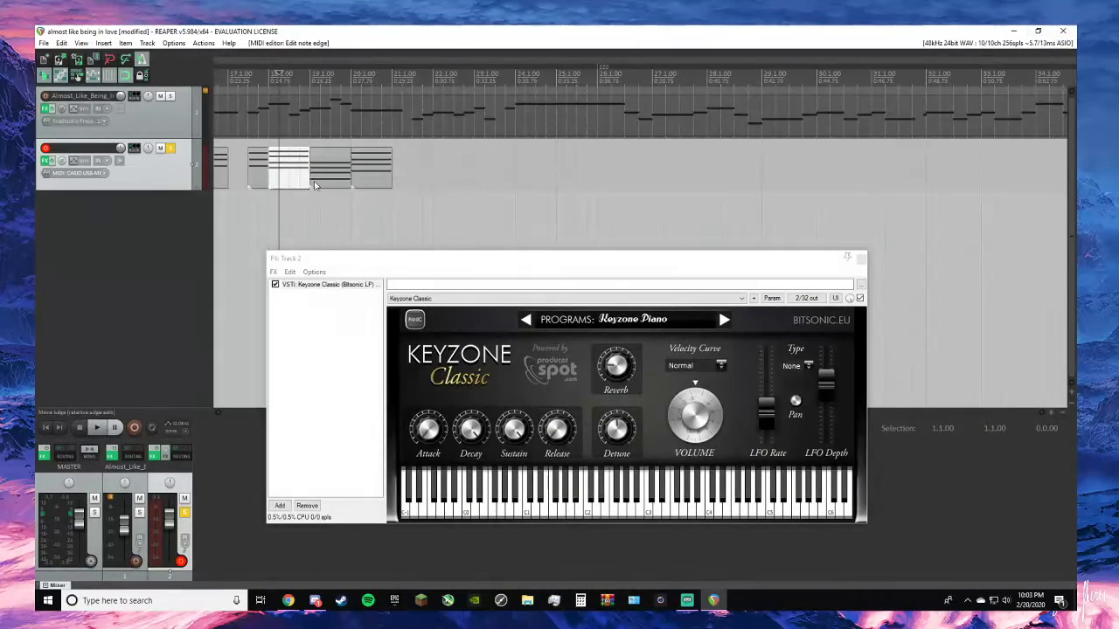
scroll(774, 166, "up", 3)
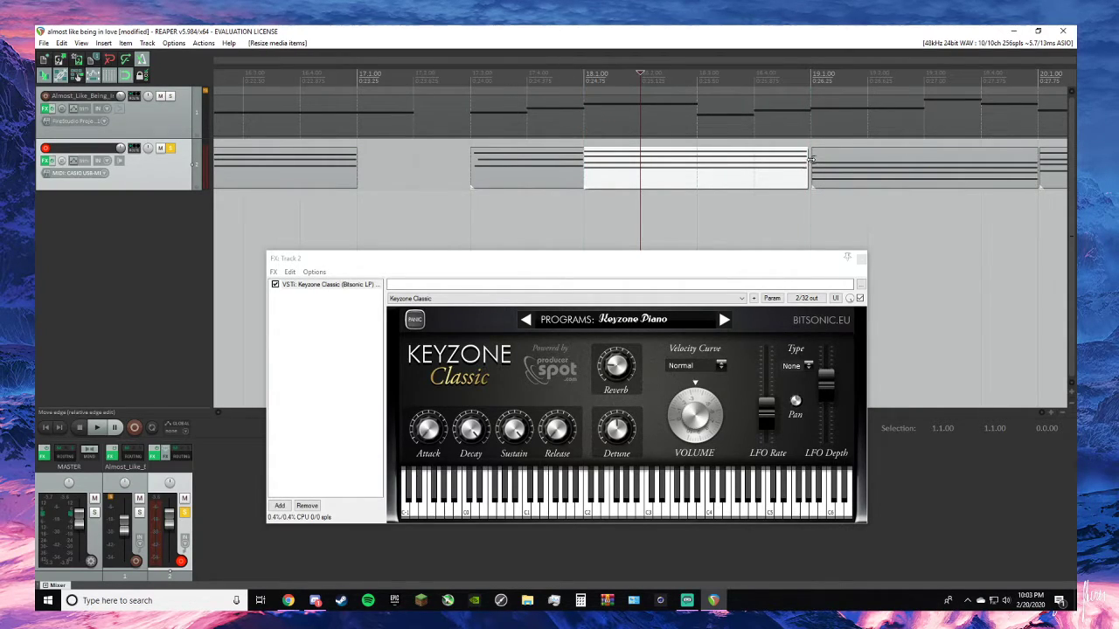
- Align all note starts of the half-measure chord before 18.1.00 to the item's start, and check the notes of the chord at 15.1.00
scroll(809, 173, "down", 4)
double_click(588, 167)
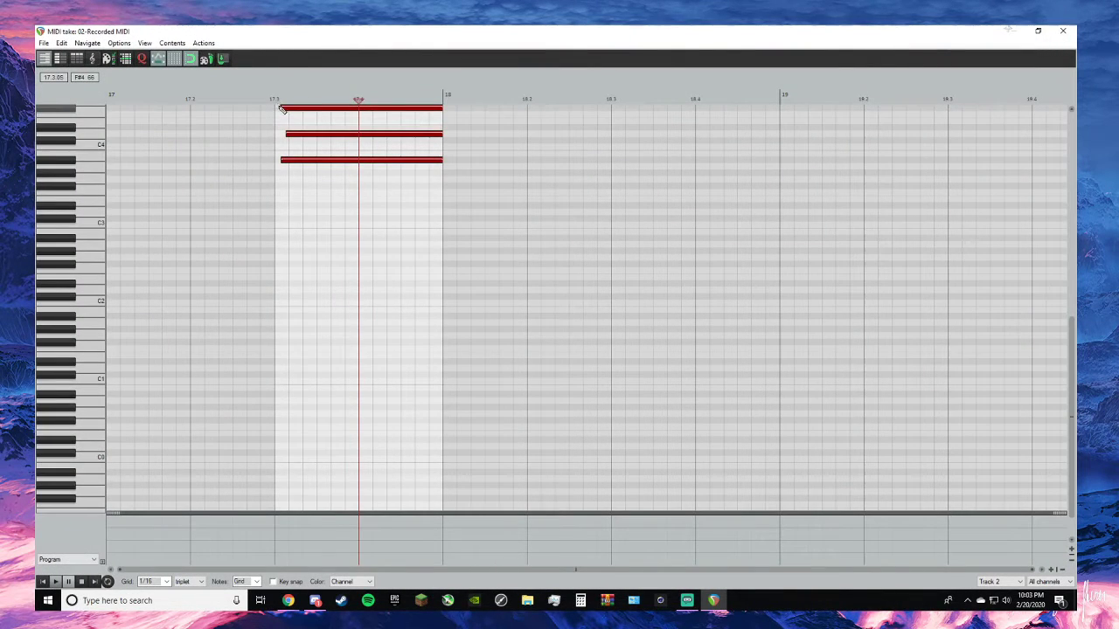
left_click(282, 112)
left_click_drag(281, 108, 275, 107)
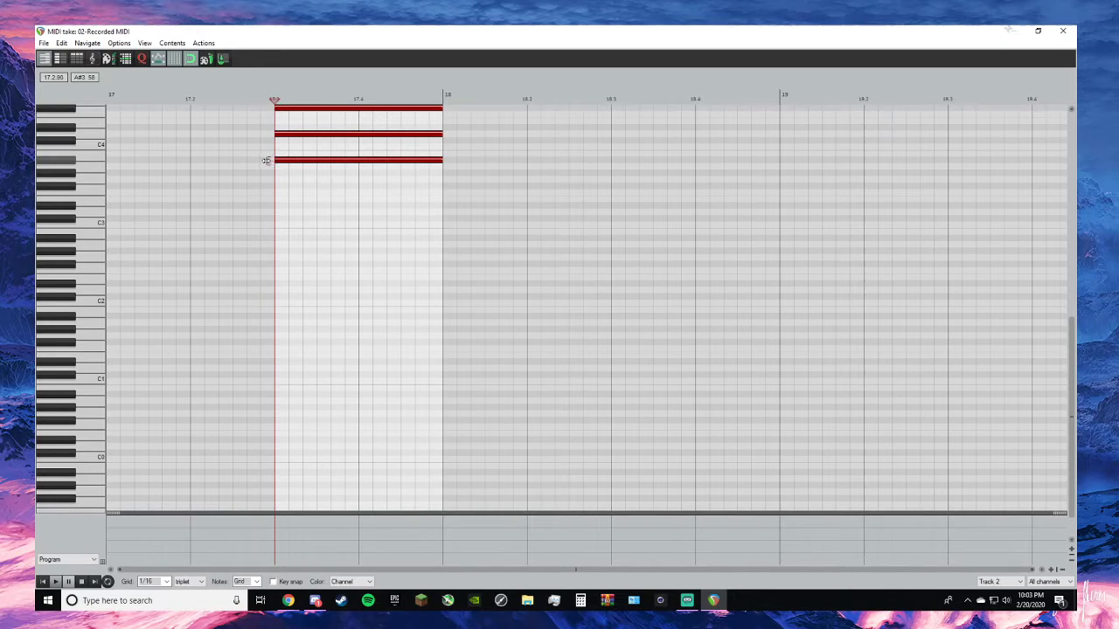
left_click(1063, 31)
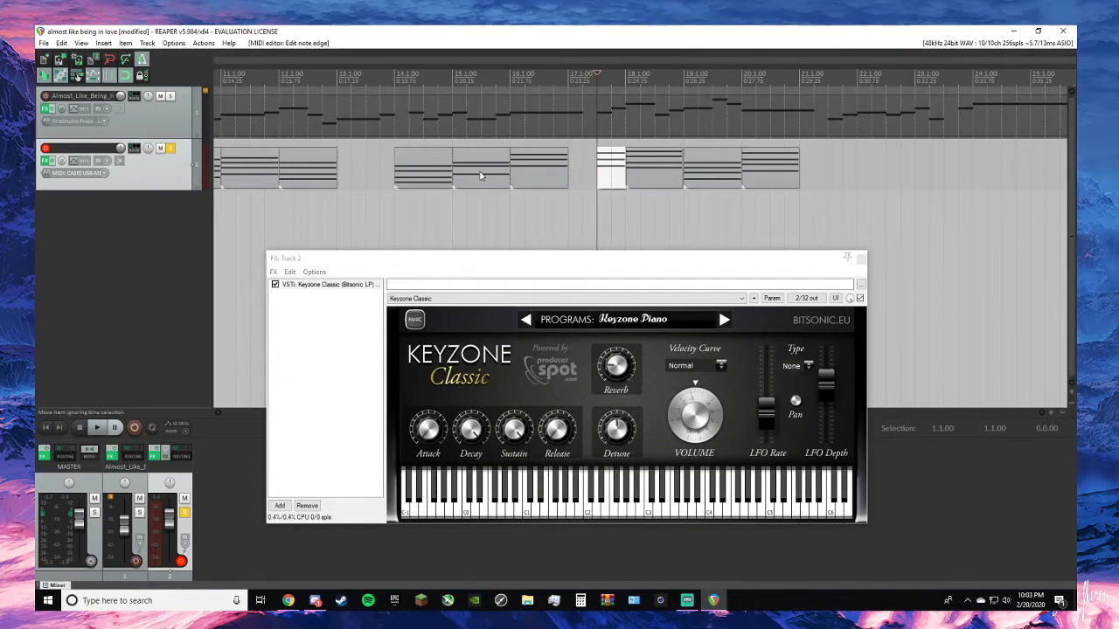
double_click(505, 174)
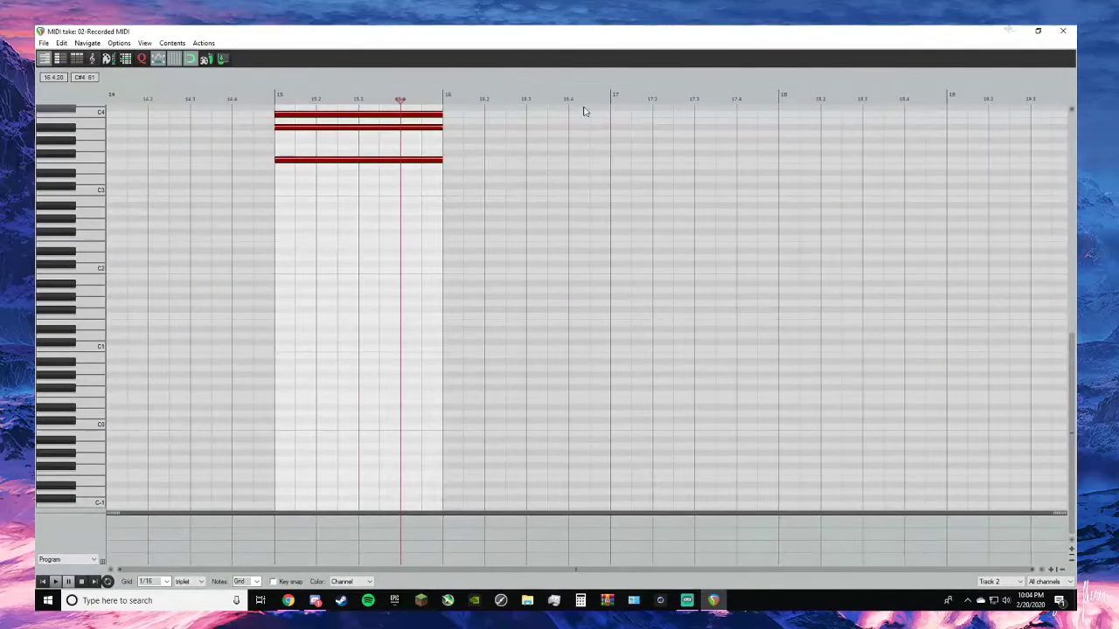
left_click(1063, 31)
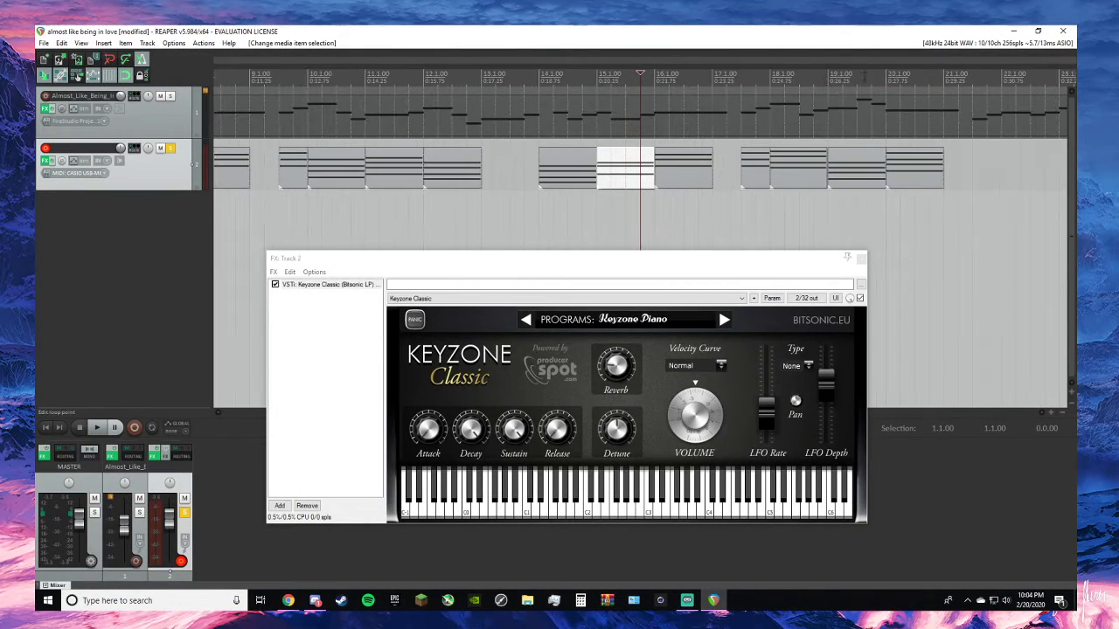
- Unsolo track 2, play the chords together with the melody from the half-measure chord before 18.1.00, and stop
left_click(811, 83)
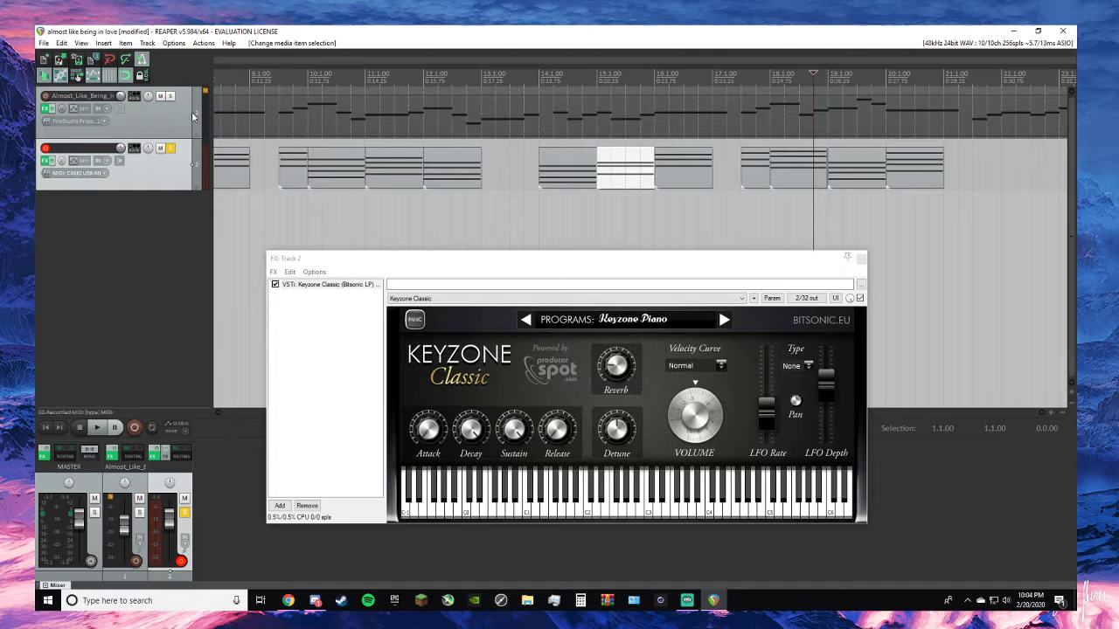
left_click(172, 148)
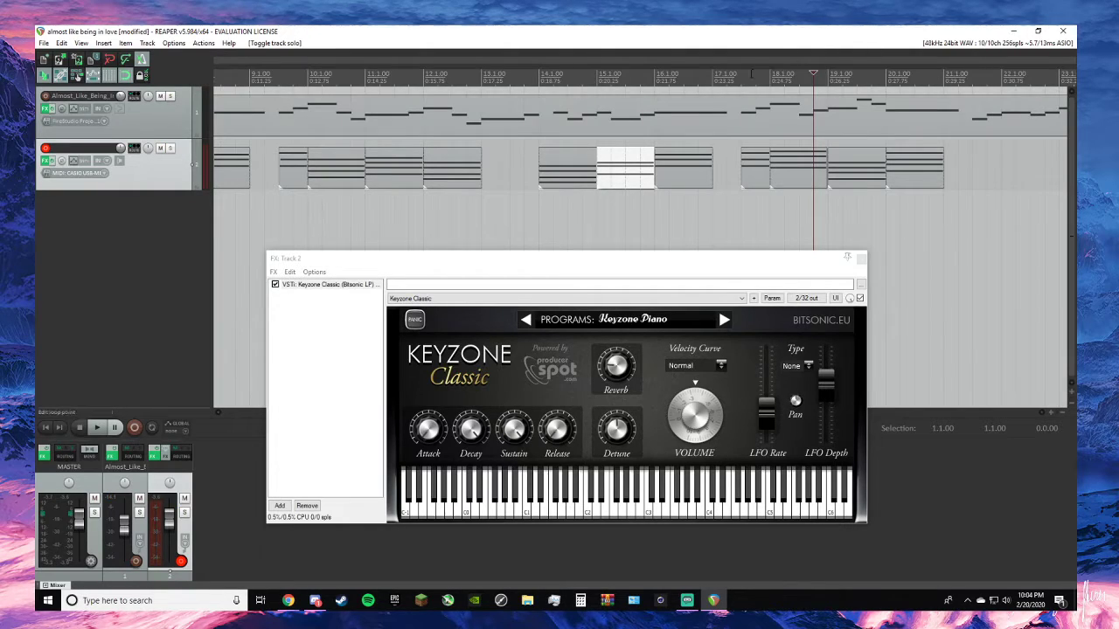
key("space")
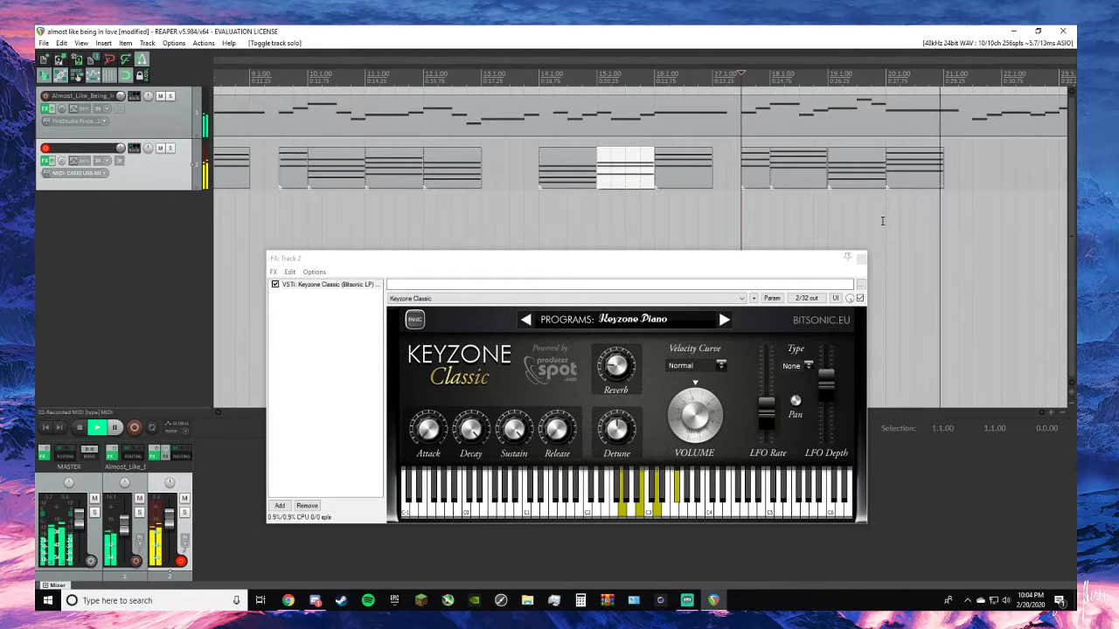
key("space")
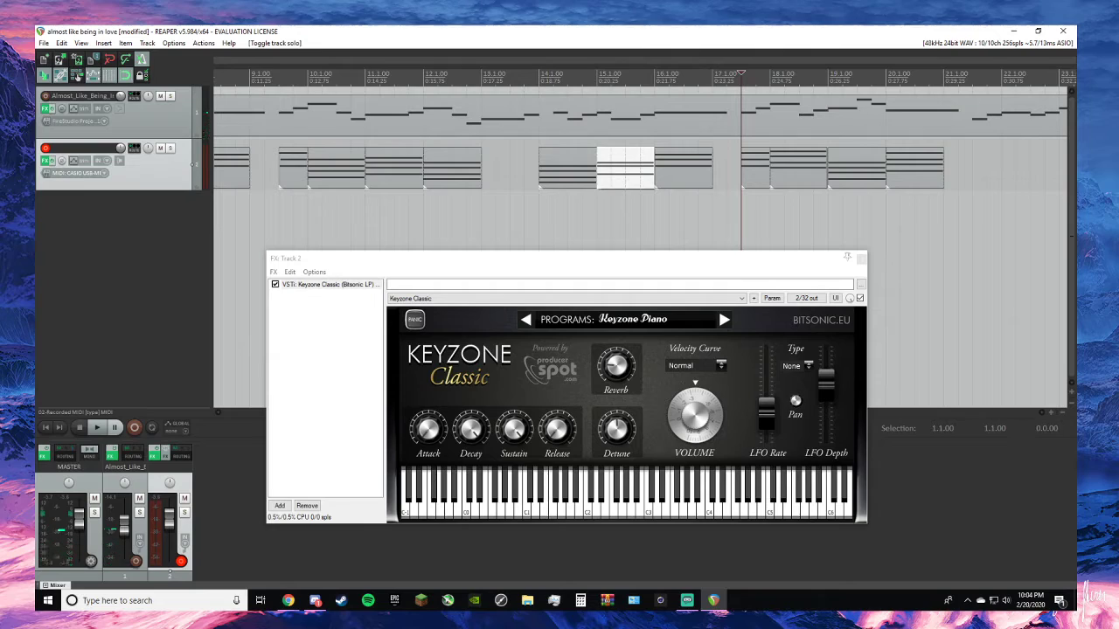
- Consult the lead sheet in the browser for the next chord and play briefly from just after 21.1.00
key("alt+Tab")
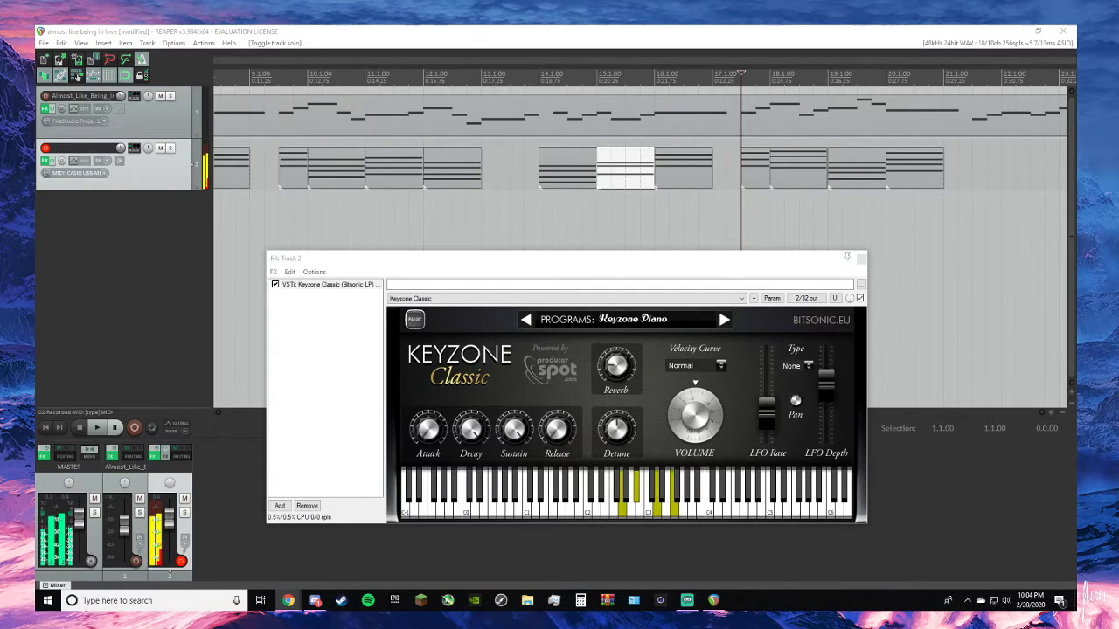
key("alt+Tab")
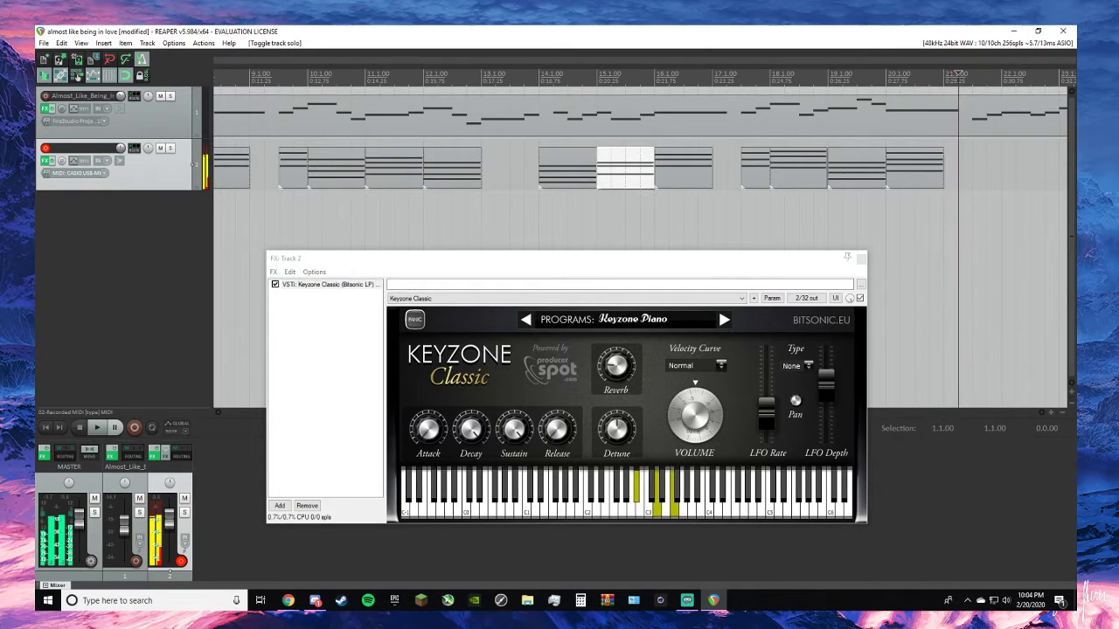
key("alt+Tab")
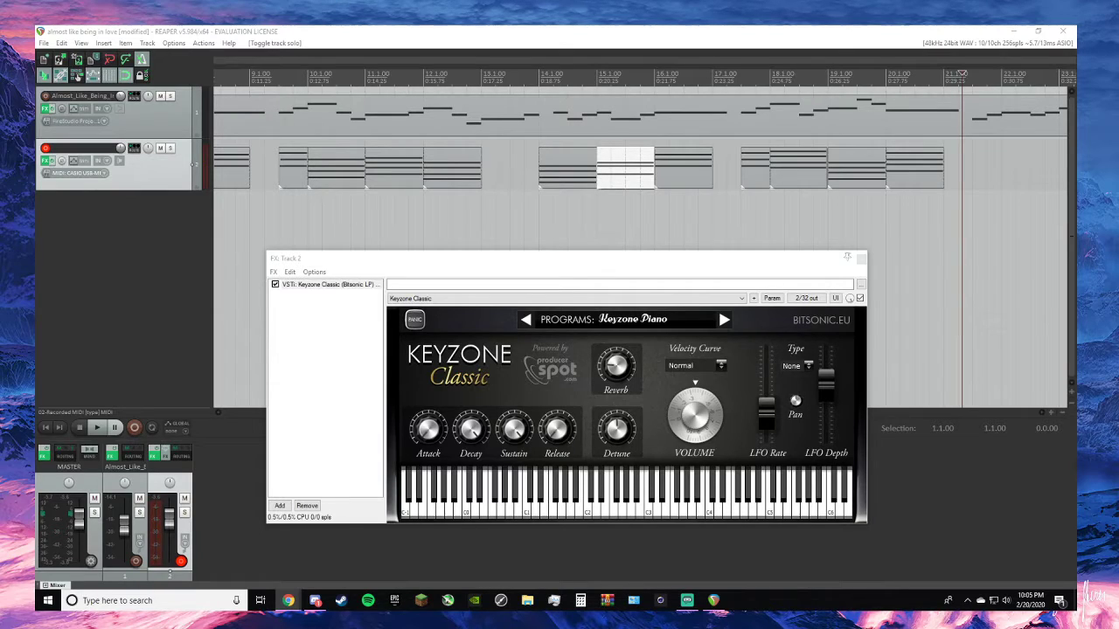
key("alt+Tab")
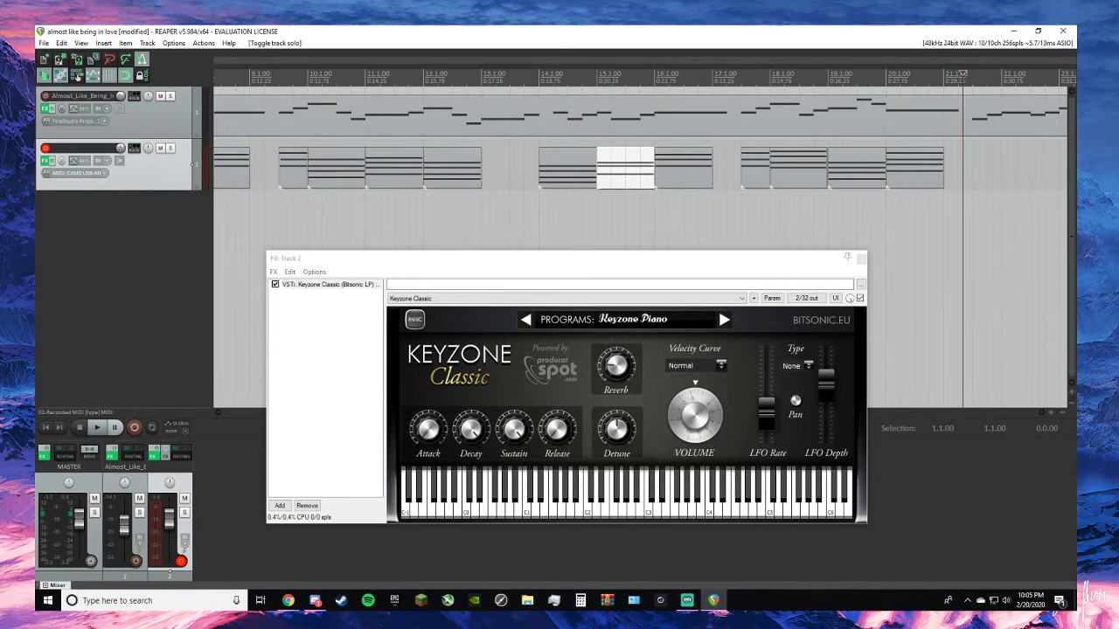
key("space")
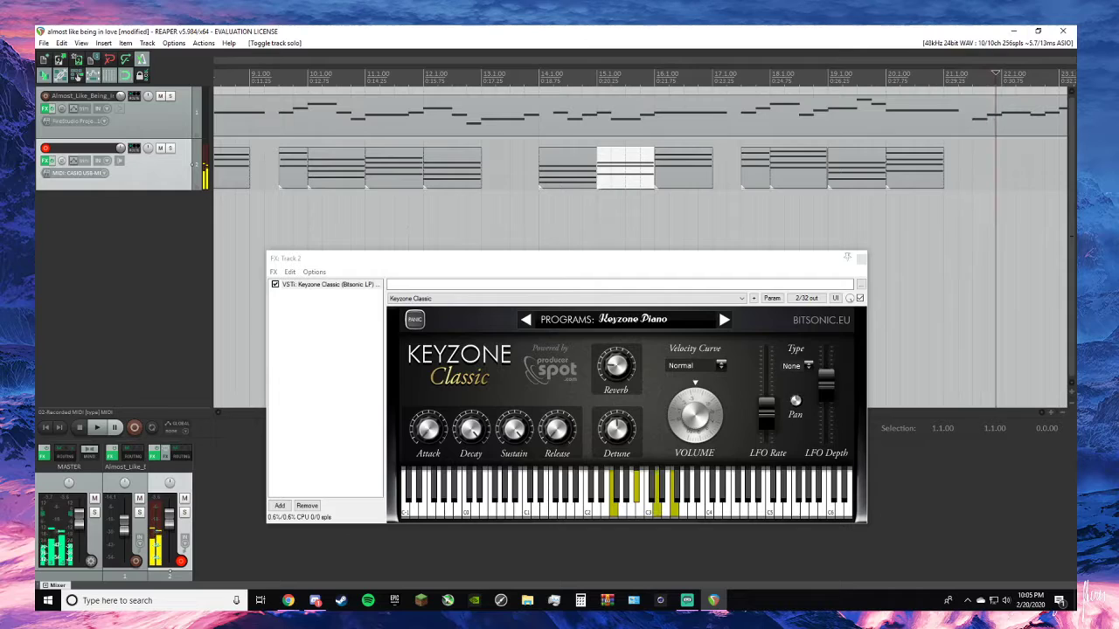
key("space")
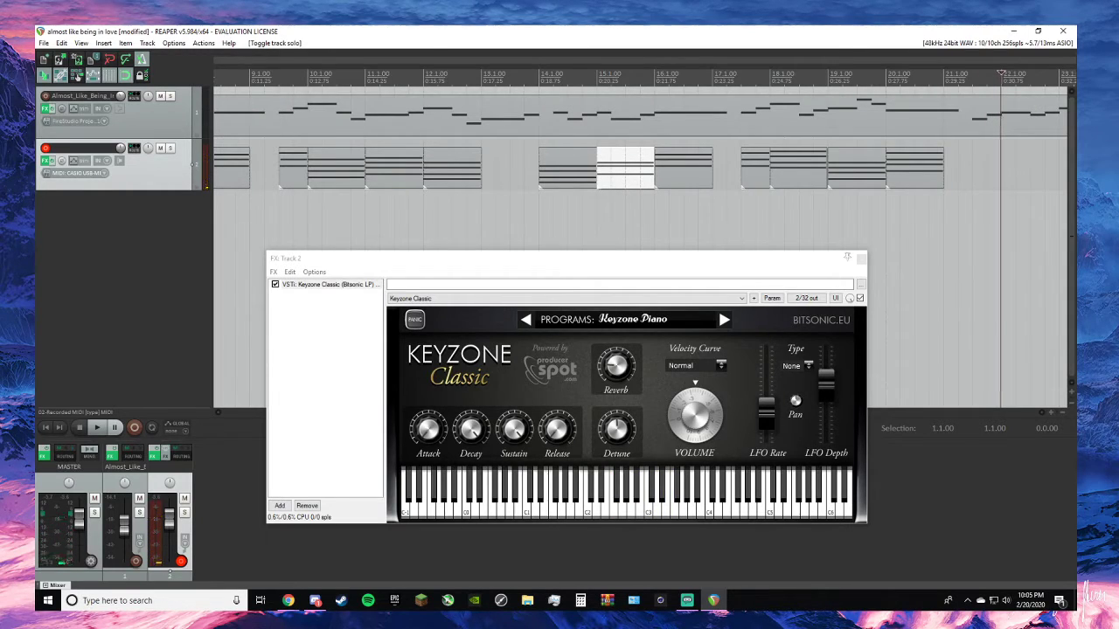
- Record the next chord on track 2 from 21.1.00, keep the take, and trim its item to the measure from 22.1.00 to 23.1.00
key("Left")
key("Left")
key("Left")
key("Left")
key("Left")
key("Left")
key("Left")
key("Left")
key("Left")
key("Left")
key("Left")
key("Left")
key("Left")
key("Left")
key("Left")
key("Left")
key("Left")
key("Left")
key("Left")
key("Left")
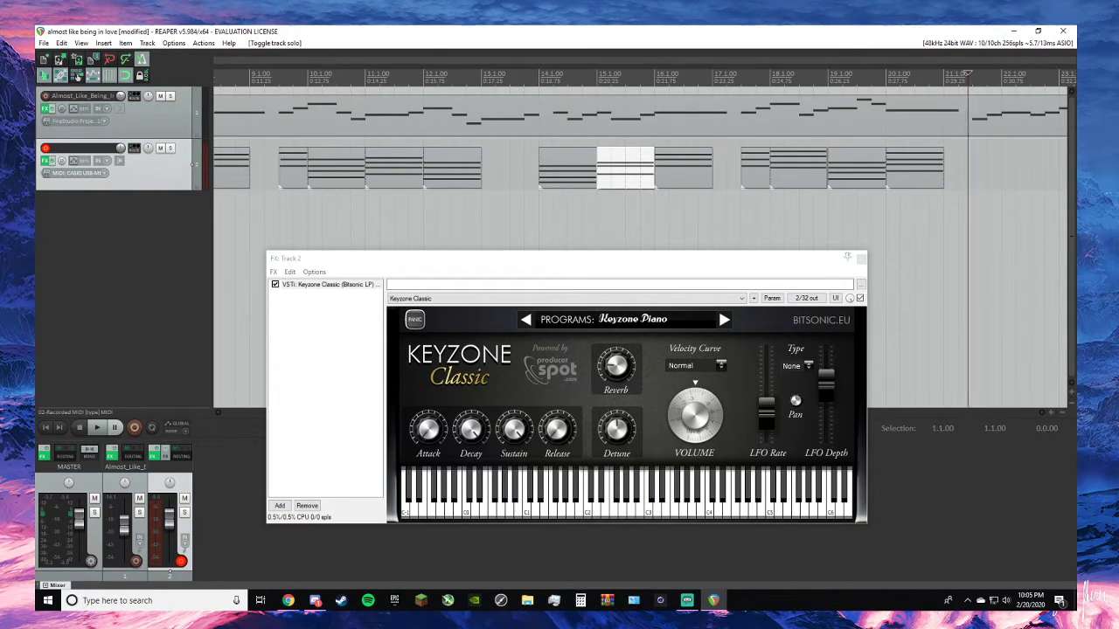
key("Left")
key("Left")
key("Left")
key("Left")
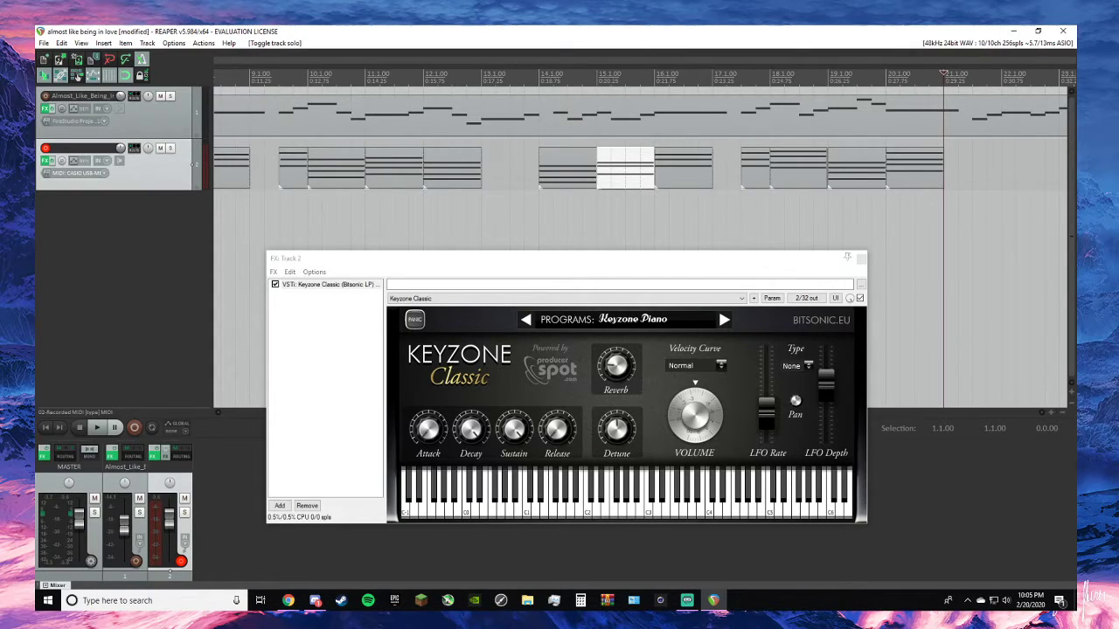
key("space")
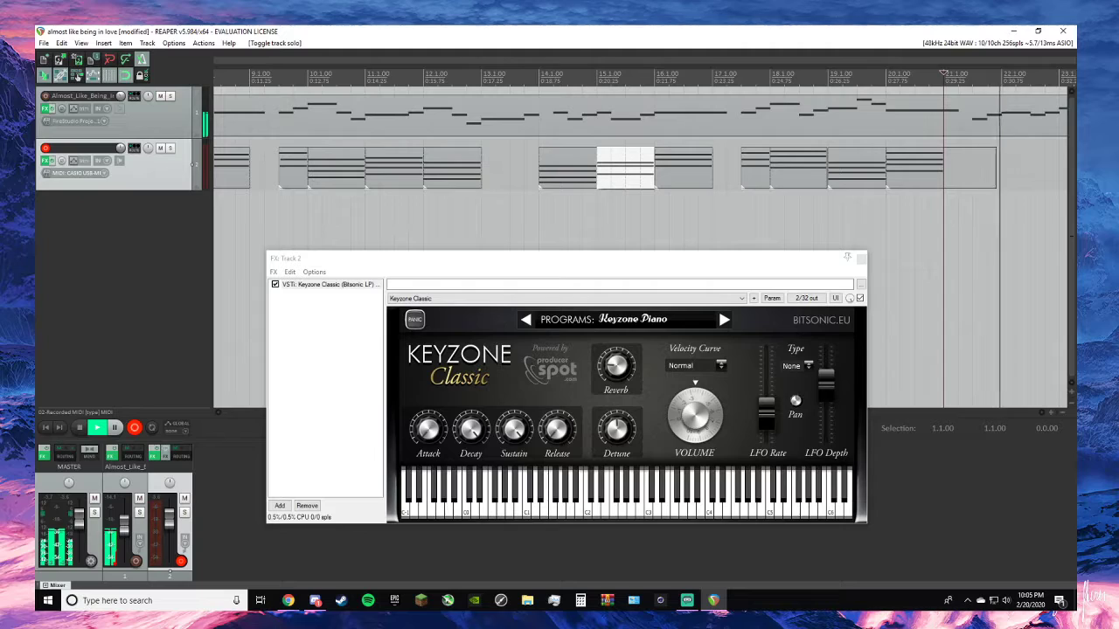
key("space")
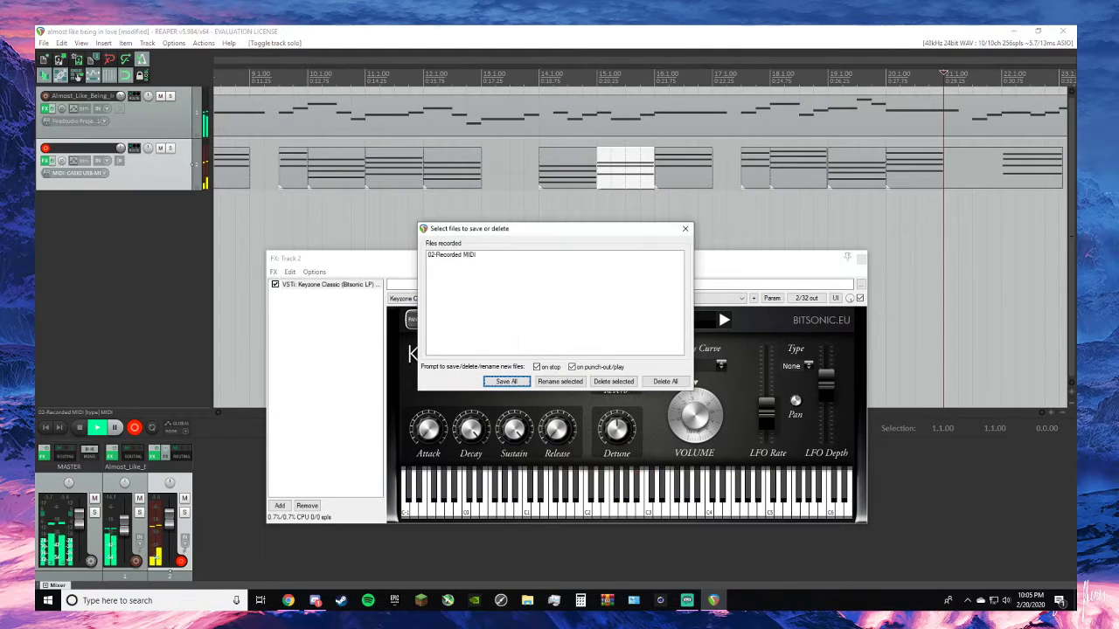
left_click(685, 228)
scroll(1011, 165, "down", 2)
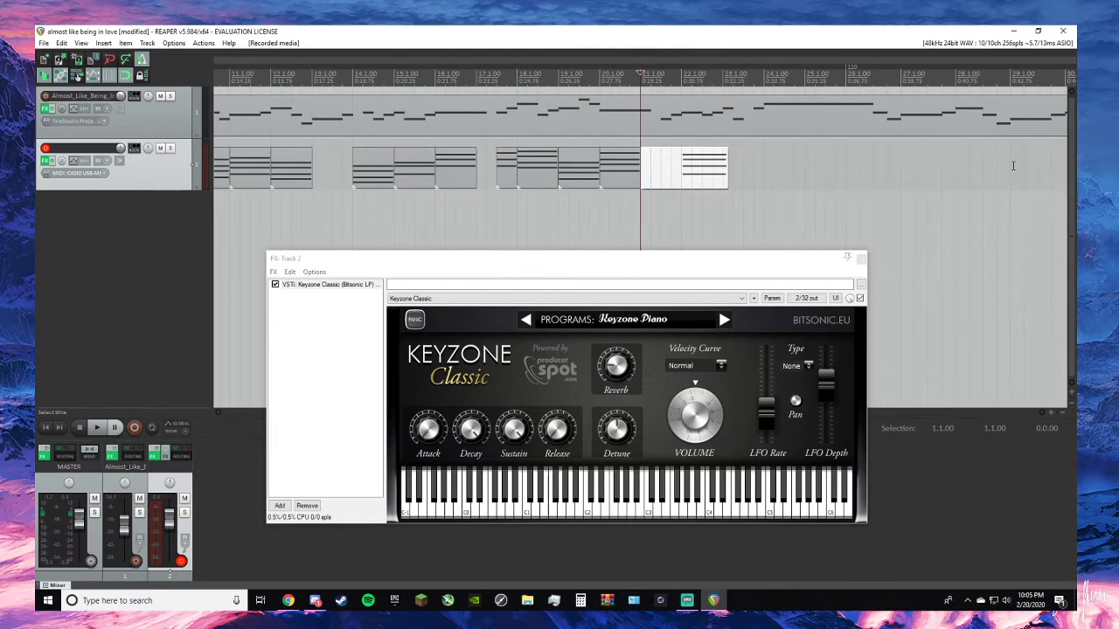
left_click_drag(700, 184, 681, 170)
- Align all note starts of the newly recorded chord to 22.1.00 in the MIDI editor and close the editor
double_click(681, 170)
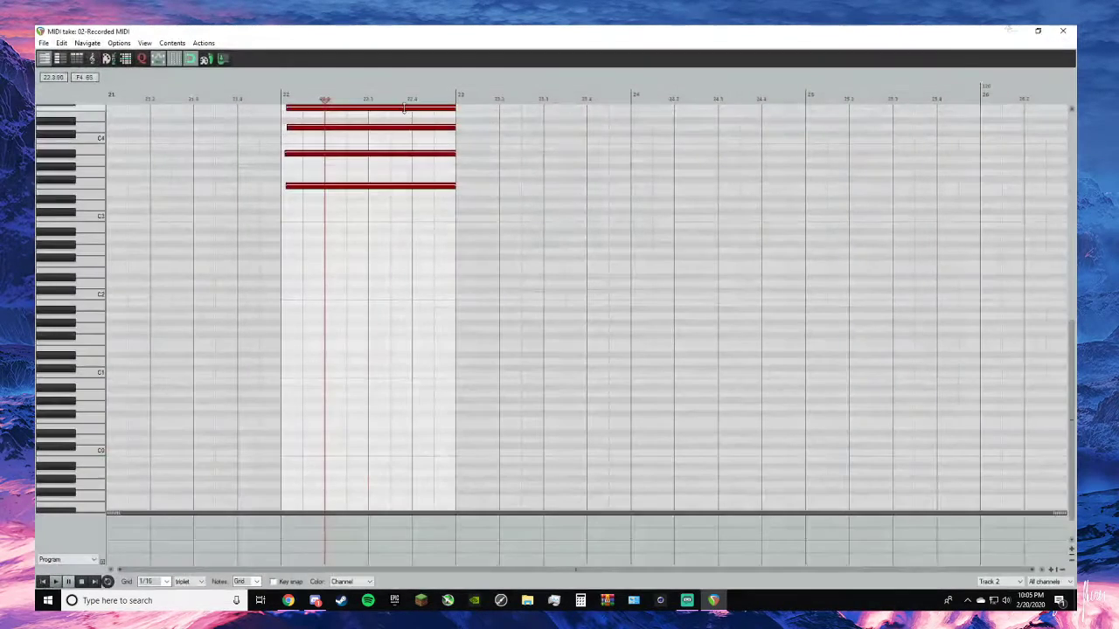
key("ctrl+a")
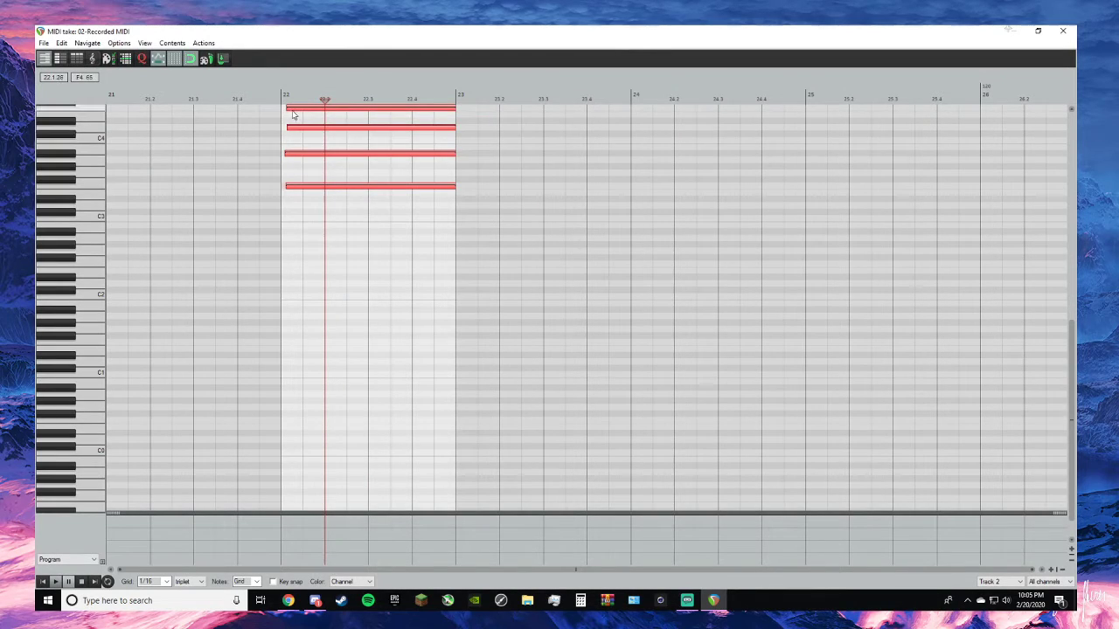
left_click_drag(289, 108, 278, 108)
left_click(171, 215)
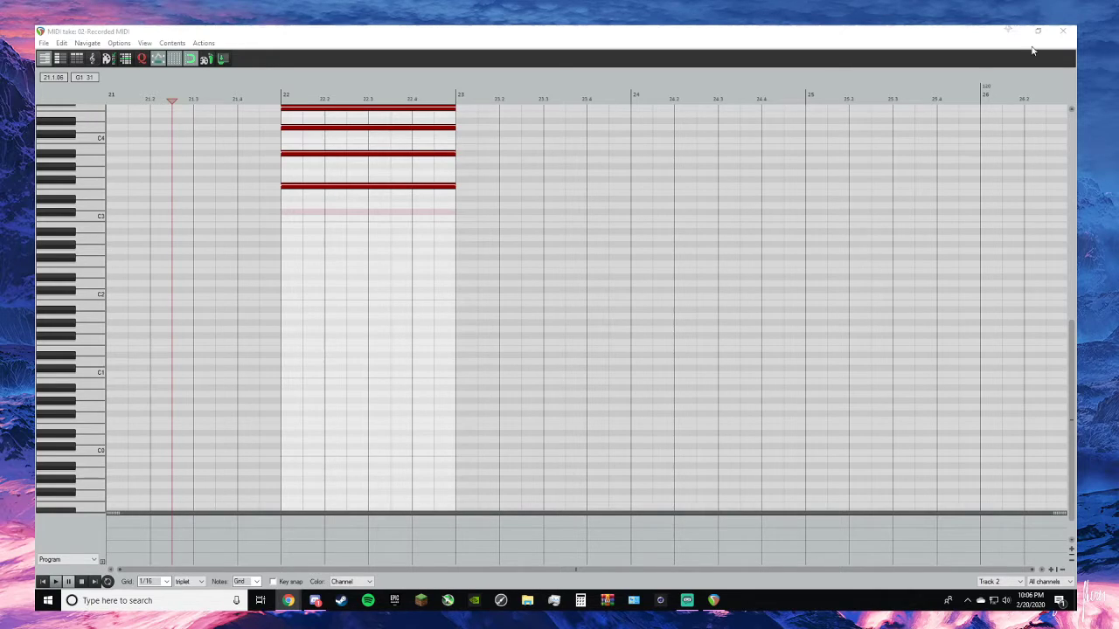
left_click(1073, 30)
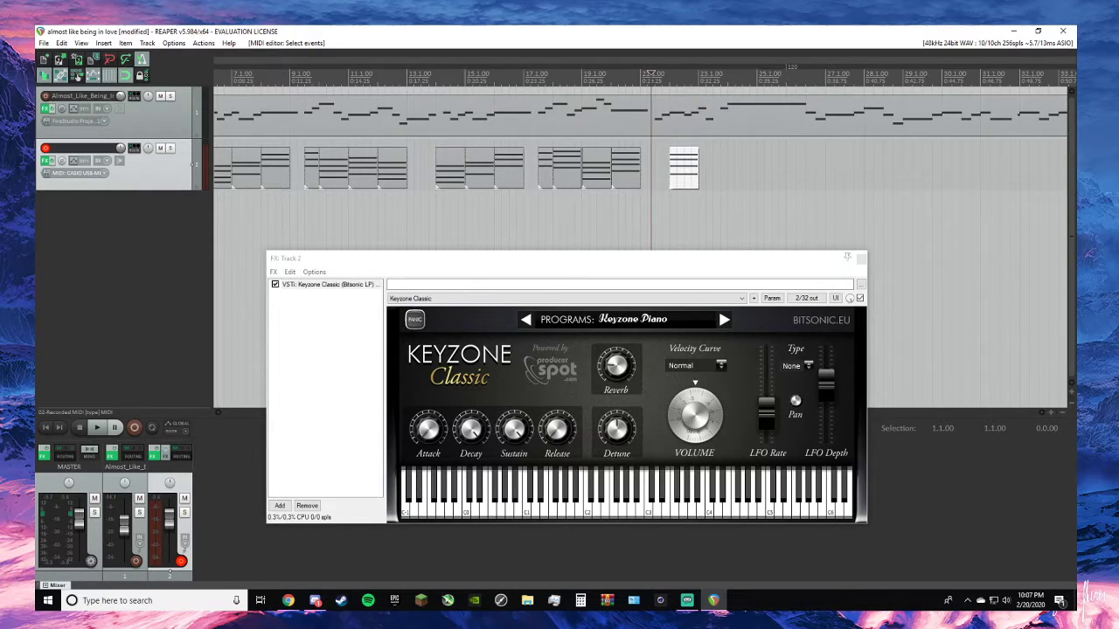
- Copy the chord item at 6.1.00 and paste it at 23.1.00 on track 2
scroll(366, 191, "down", 3)
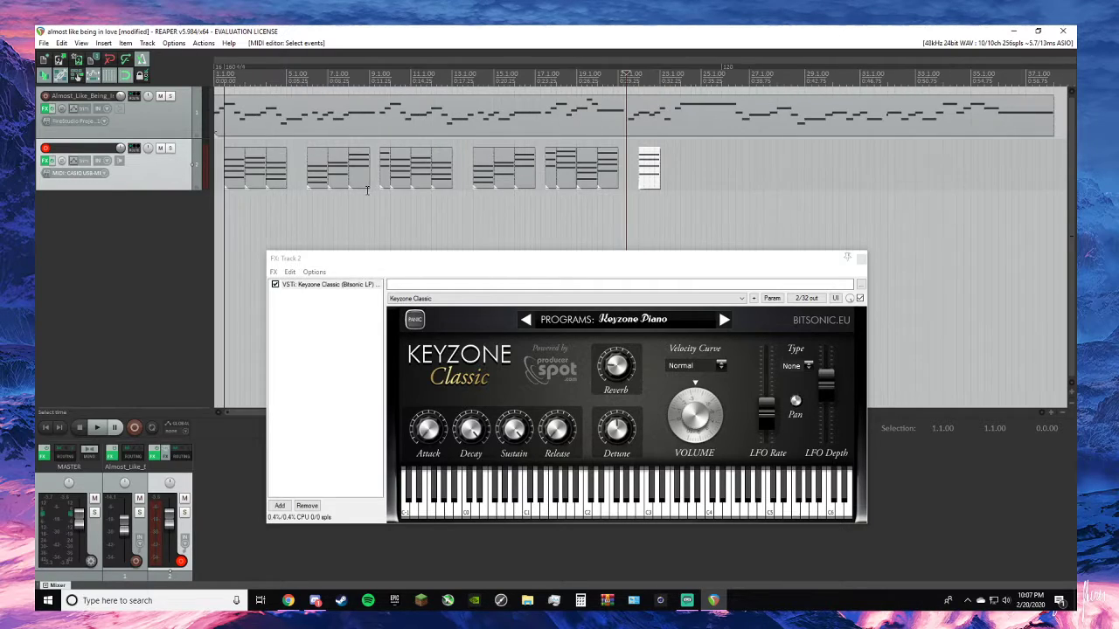
scroll(365, 191, "up", 1)
left_click(323, 174)
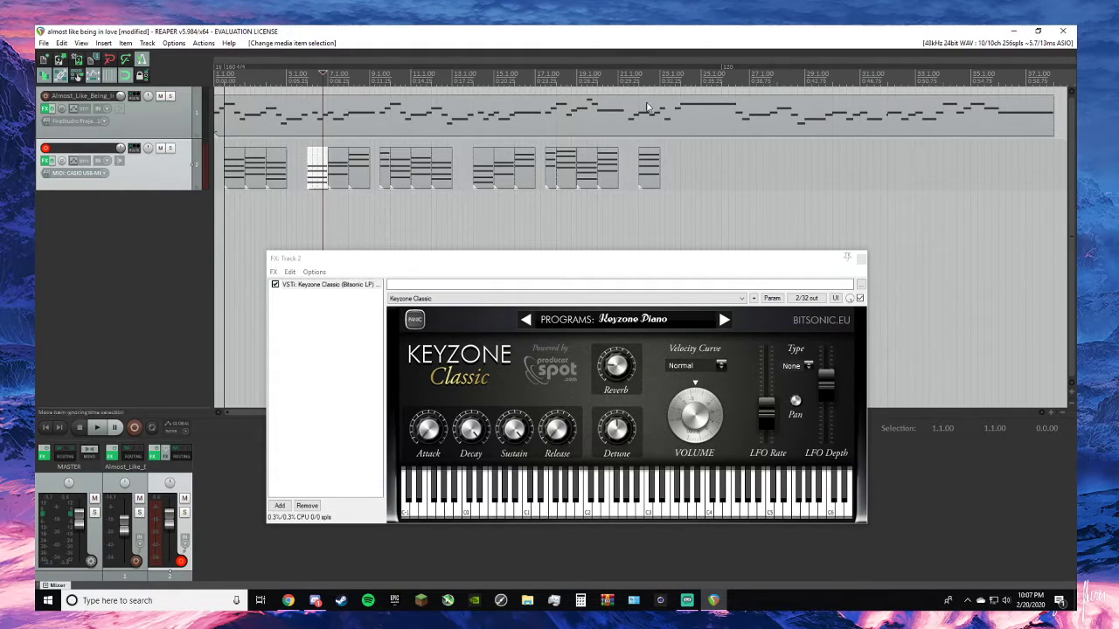
left_click(661, 77)
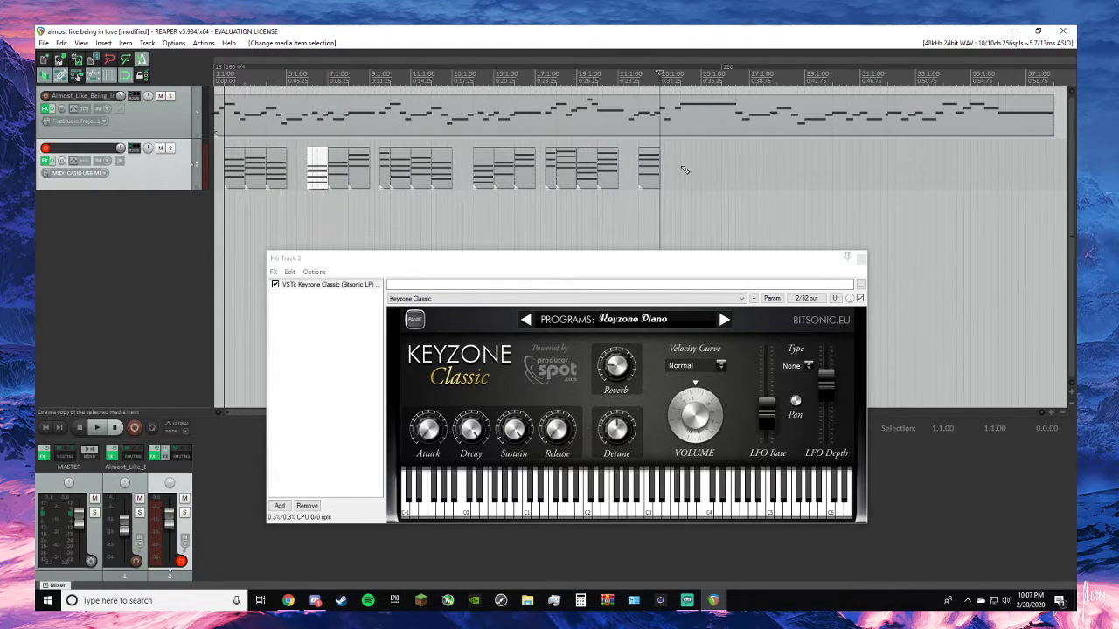
key("ctrl+v")
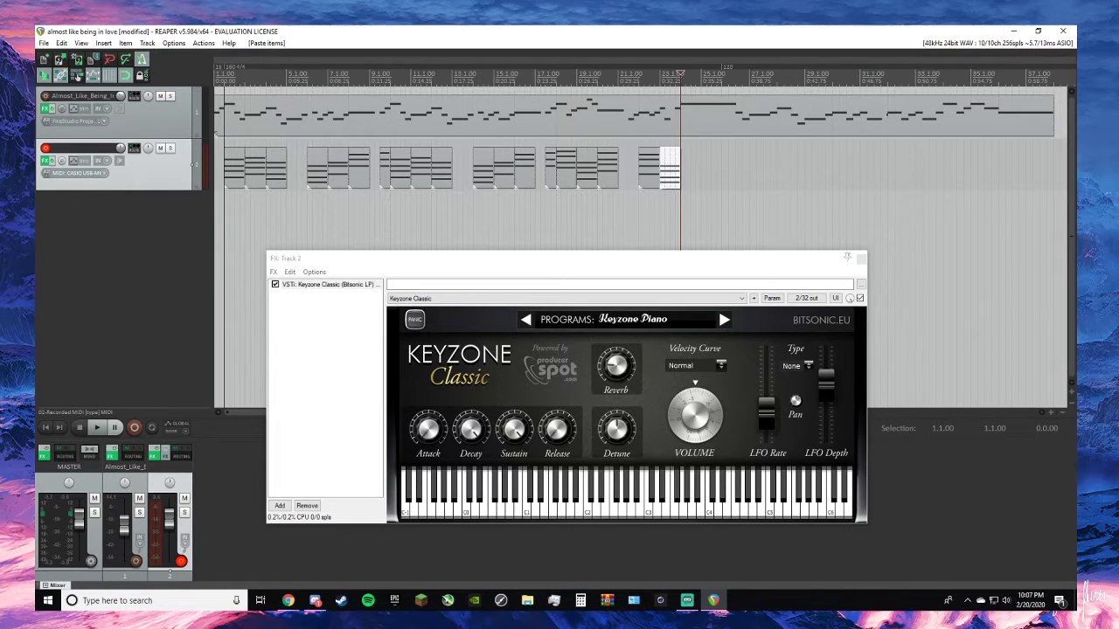
- Consult the lead sheet and the Am7b5 piano chord page in the browser for the next chord, and return to REAPER
key("alt+Tab")
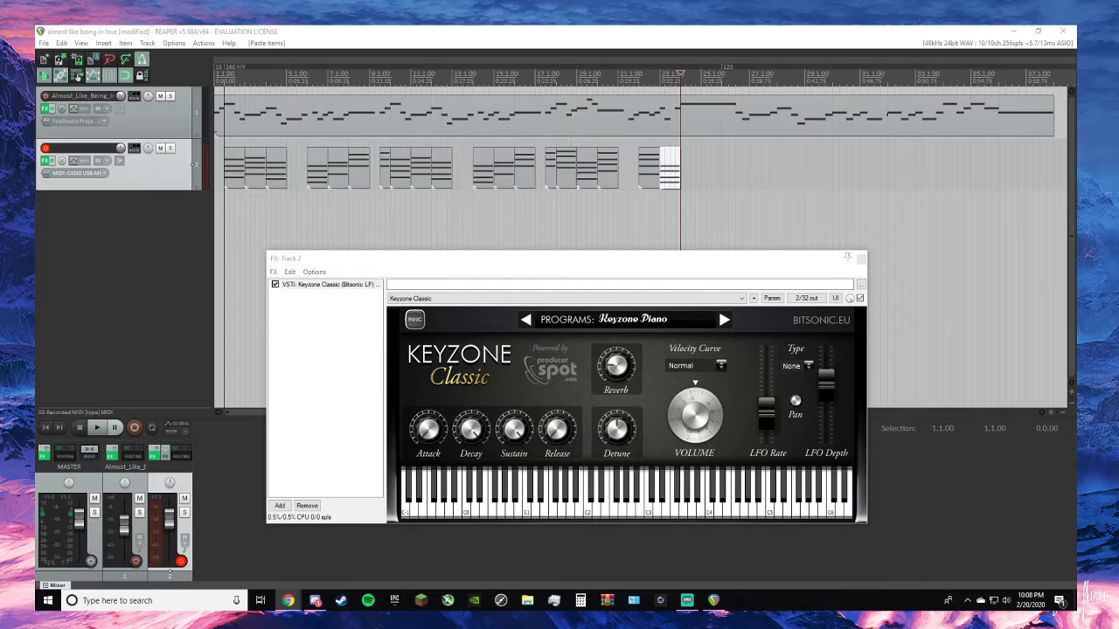
key("alt+Tab")
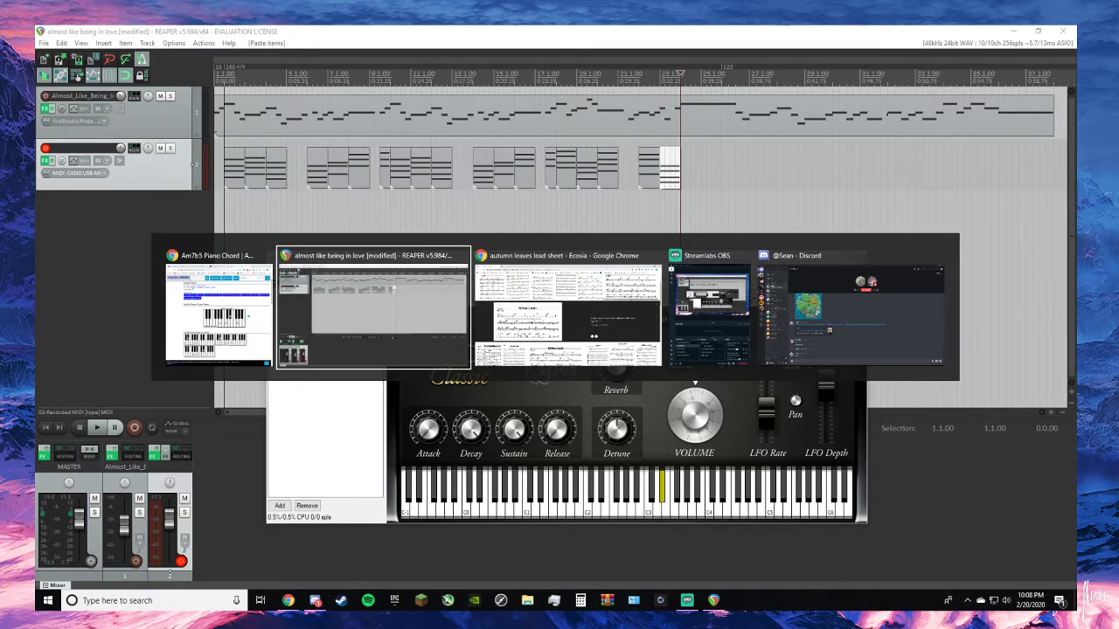
key("alt+Tab")
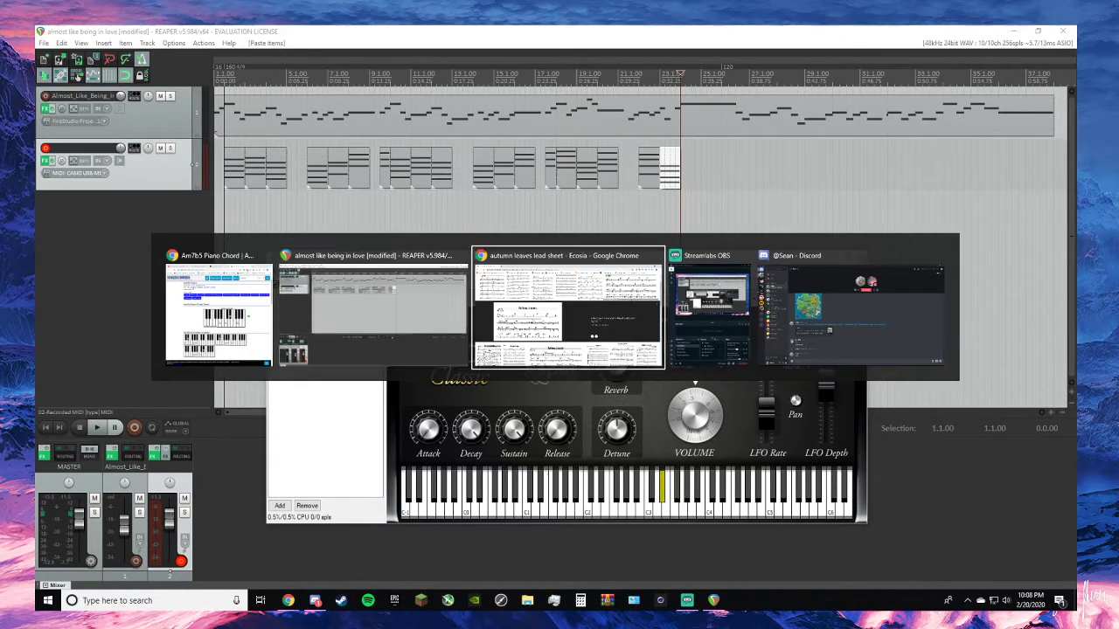
key("alt+Tab")
key("alt+Tab")
key("alt+Tab")
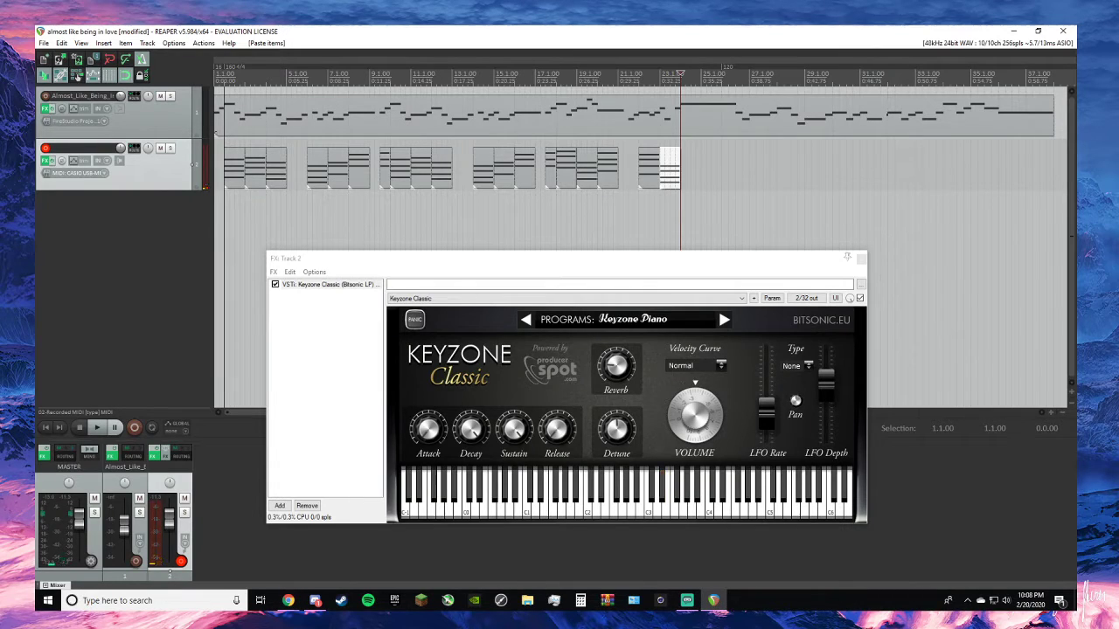
- Record the next chord on track 2 from 24.1.00, keep the take, and fit its item between 24.1.00 and 25.1.00
key("ctrl+r")
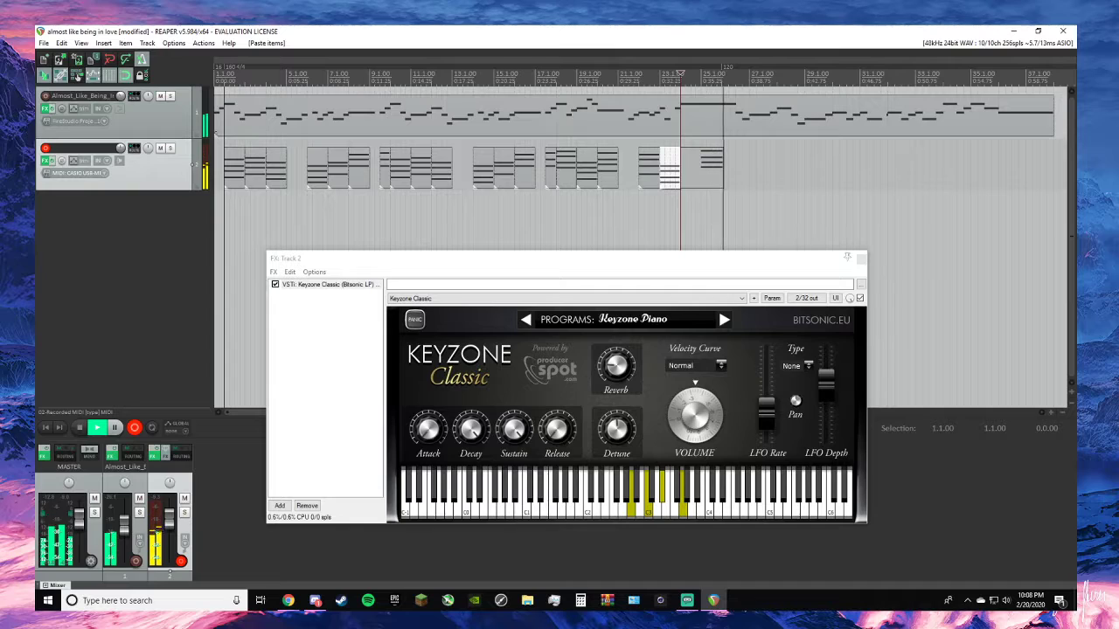
key("space")
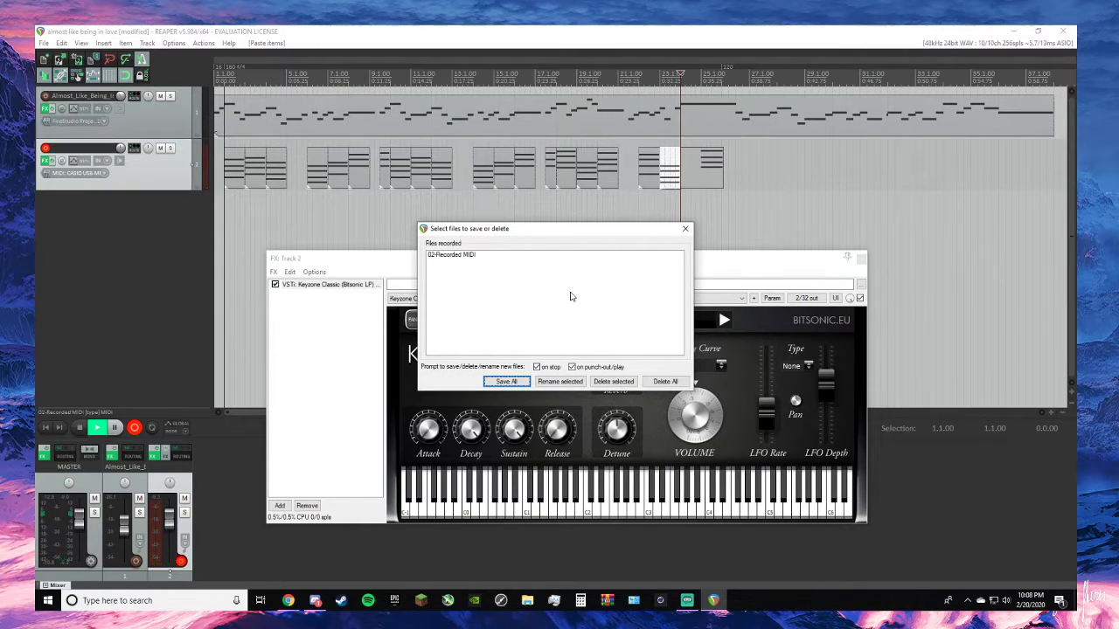
left_click(685, 229)
mouse_move(700, 175)
left_mouse_down()
mouse_move(720, 172)
mouse_move(691, 175)
left_mouse_up()
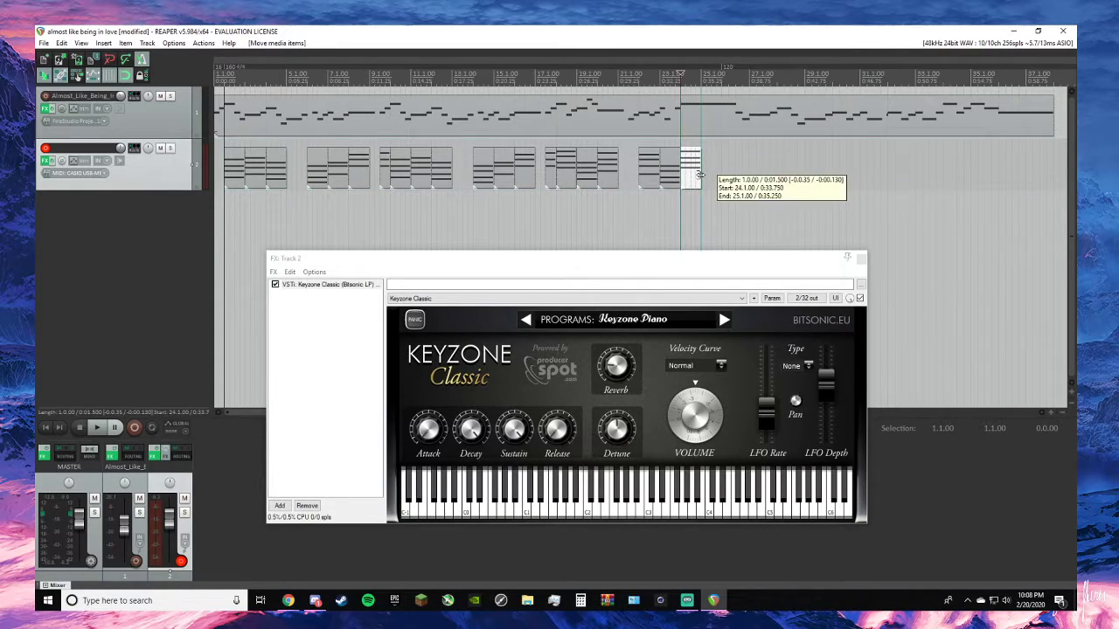
- Play the new chord with the melody from 24.1.00, and again from 23.1.00 together with the chord before it
key("space")
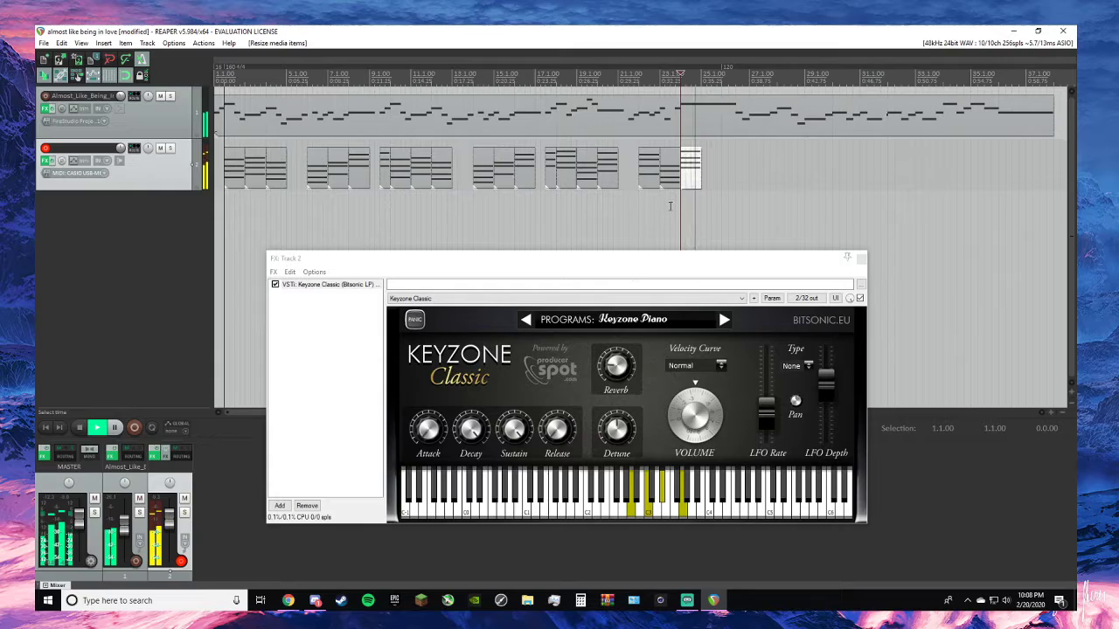
key("space")
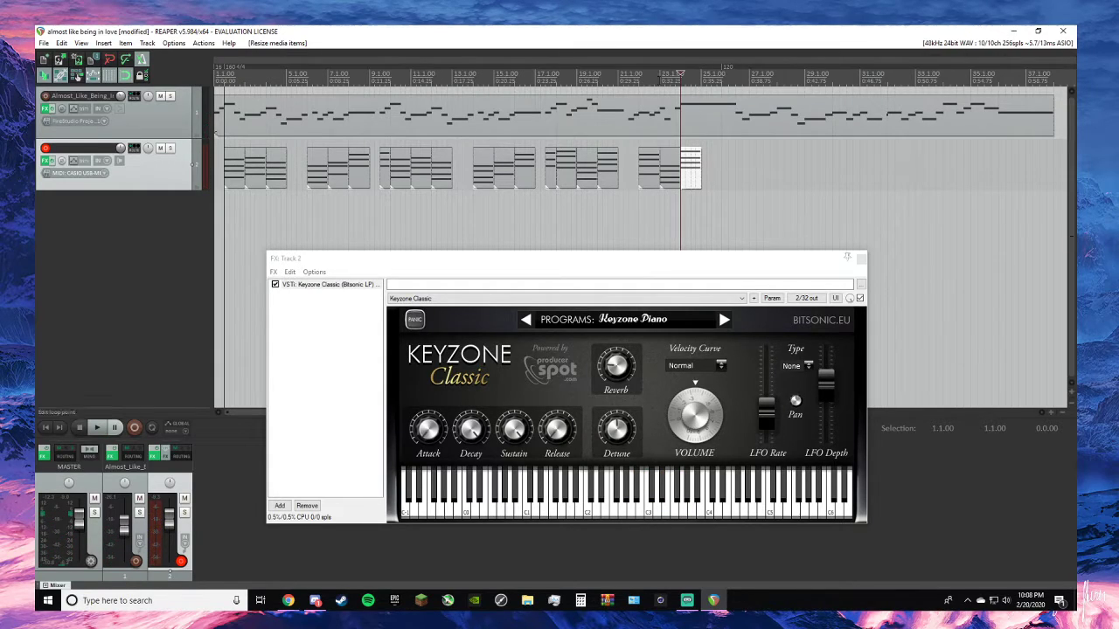
left_click(661, 79)
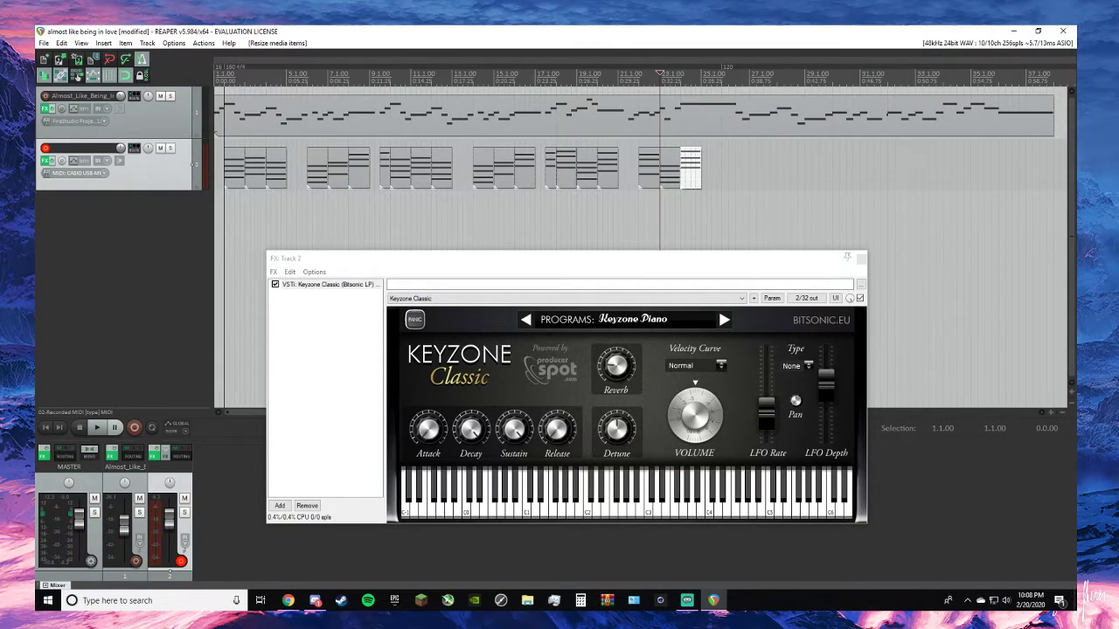
key("space")
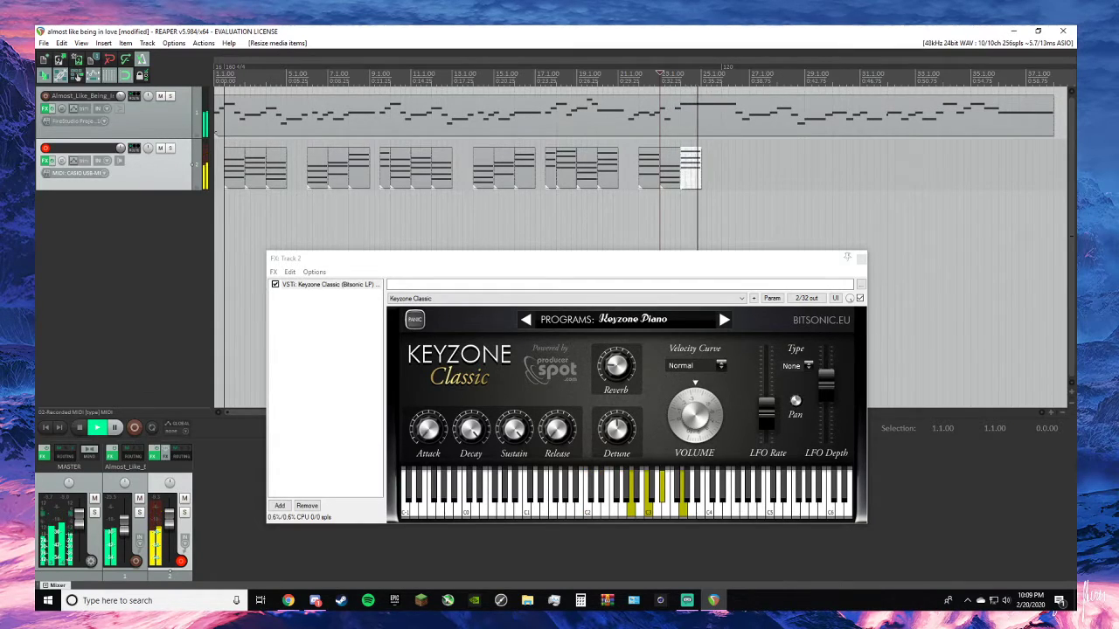
key("space")
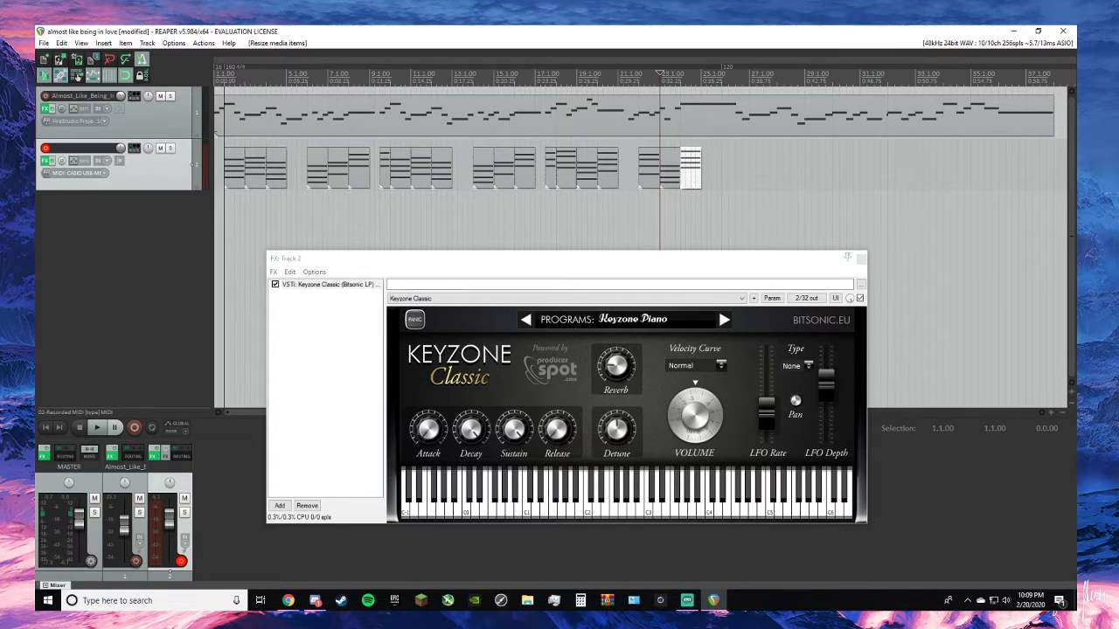
- Consult the browser for the following chord, solo track 2, and play the last two chords alone from 23.1.00
key("alt+Tab")
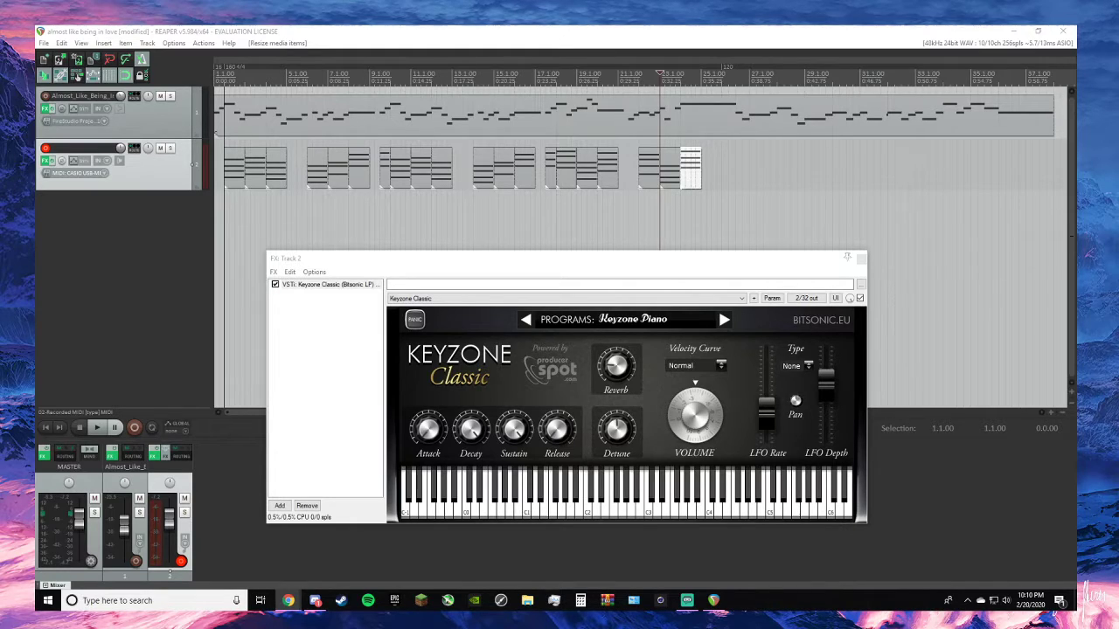
left_click(170, 148)
key("space")
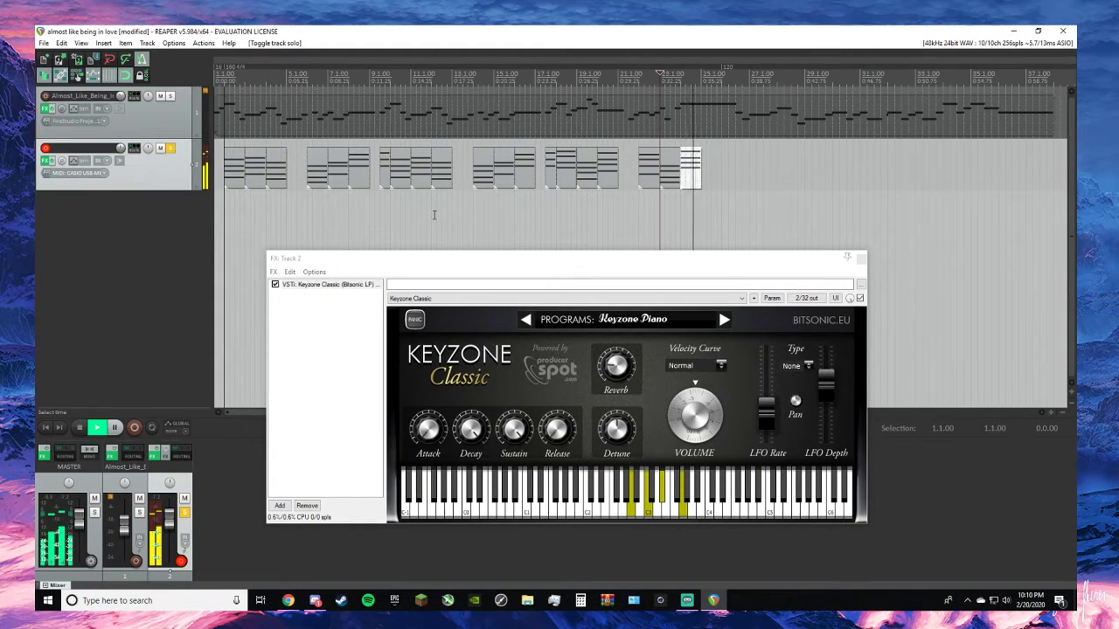
key("space")
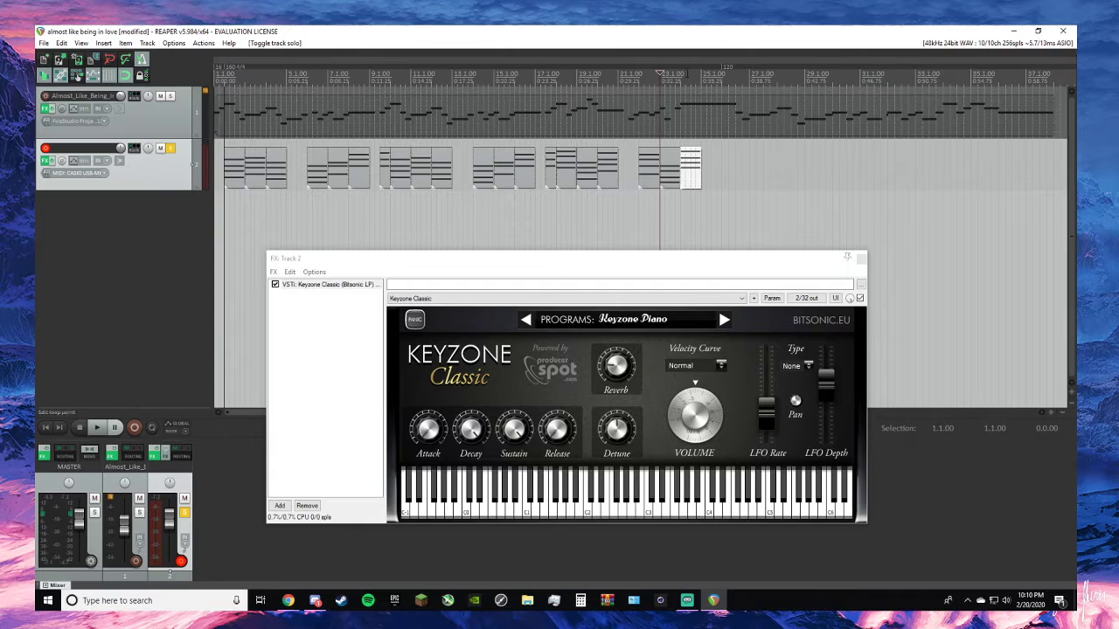
key("space")
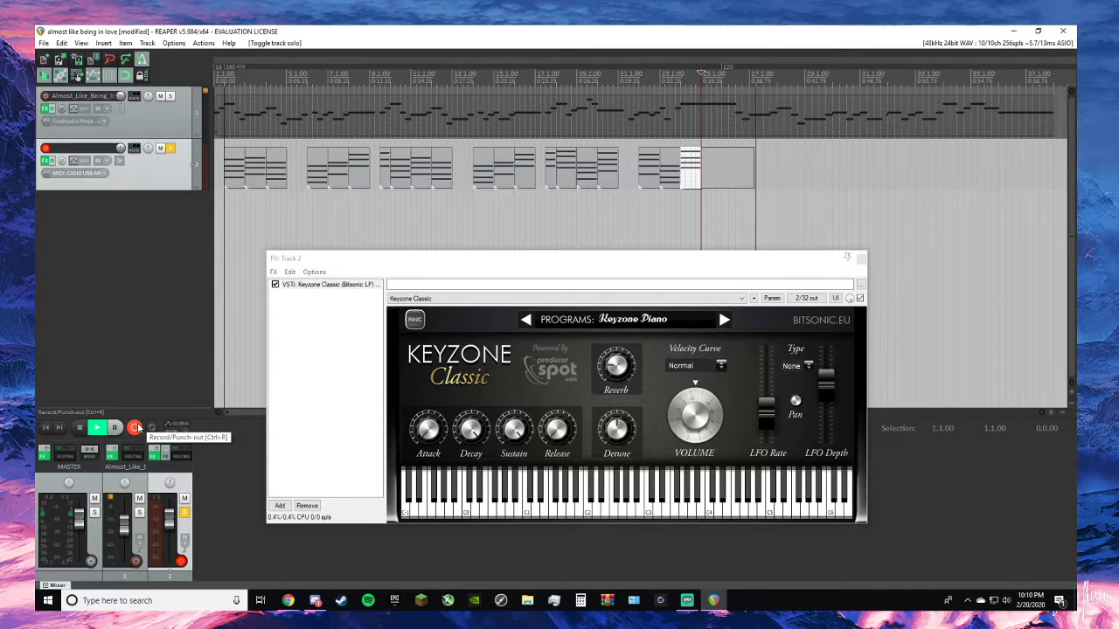
left_click(137, 428)
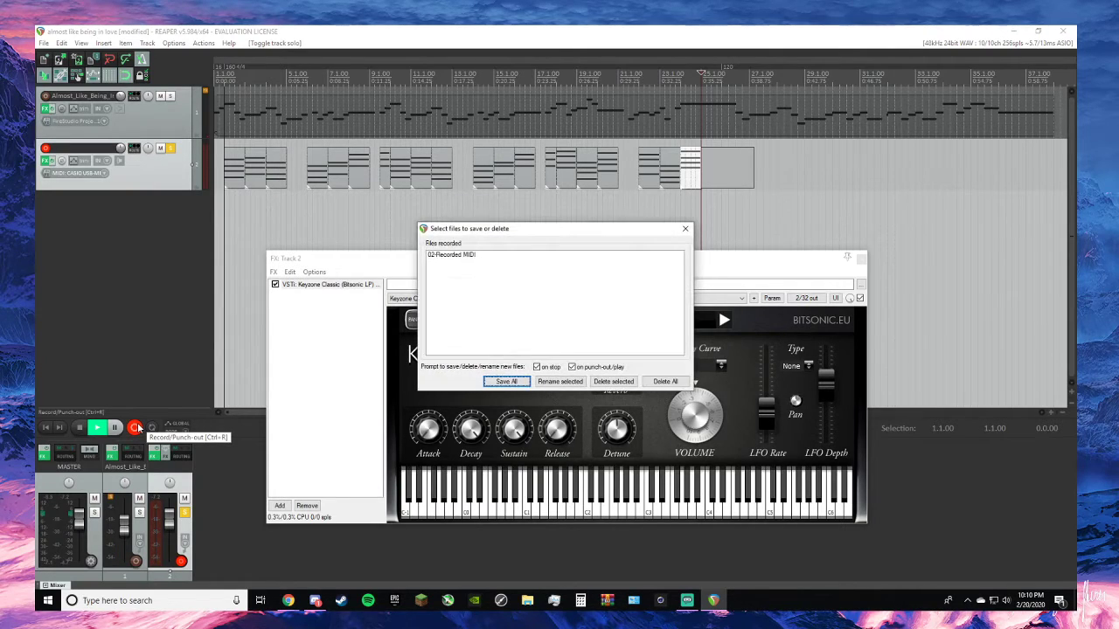
left_click(682, 229)
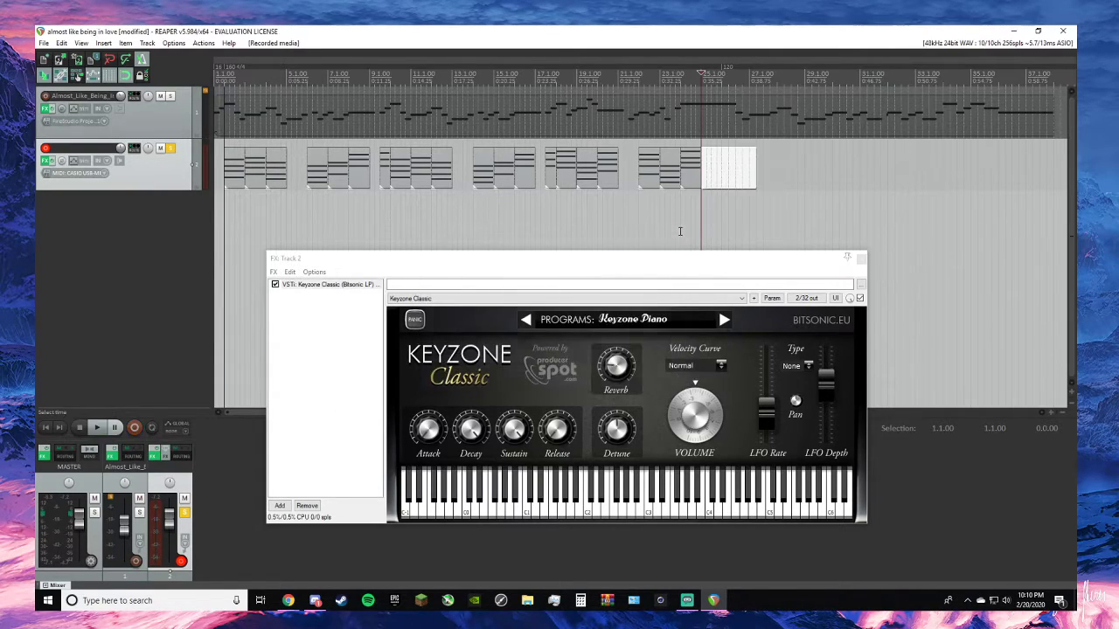
right_click(713, 194)
left_click(753, 506)
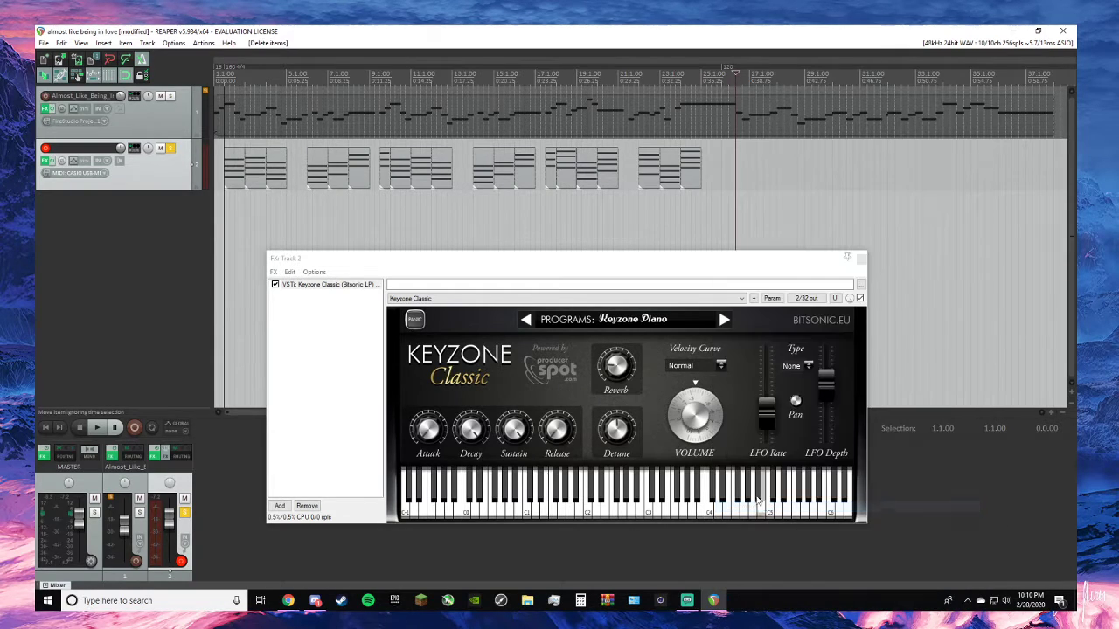
- Place the edit cursor at 25.1.00 and check the browser again for the next chord
left_click(702, 191)
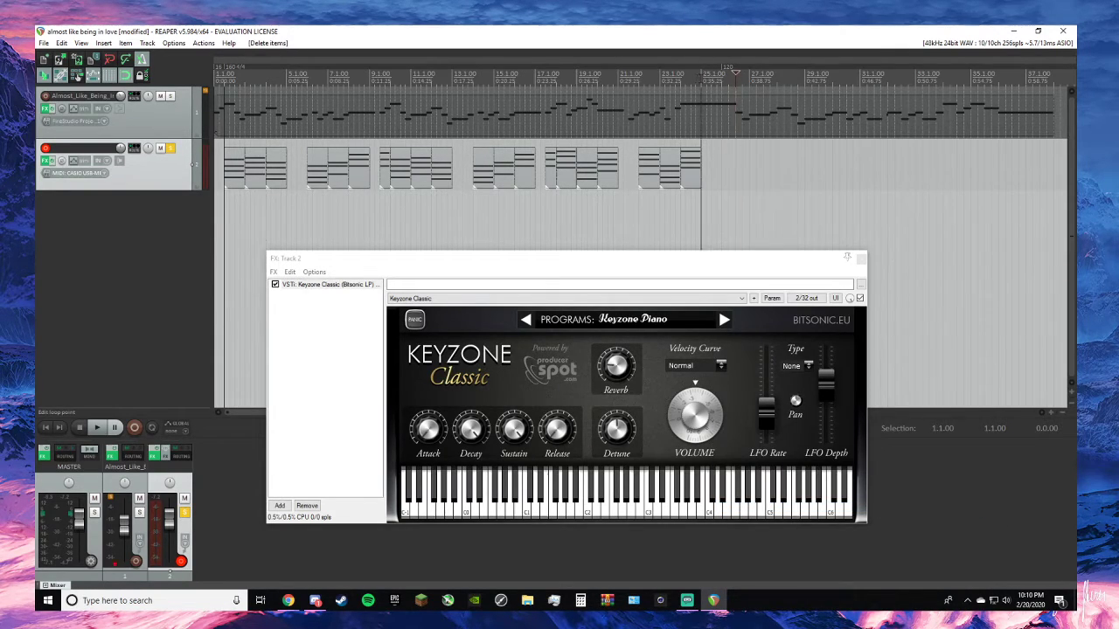
key("alt+Tab")
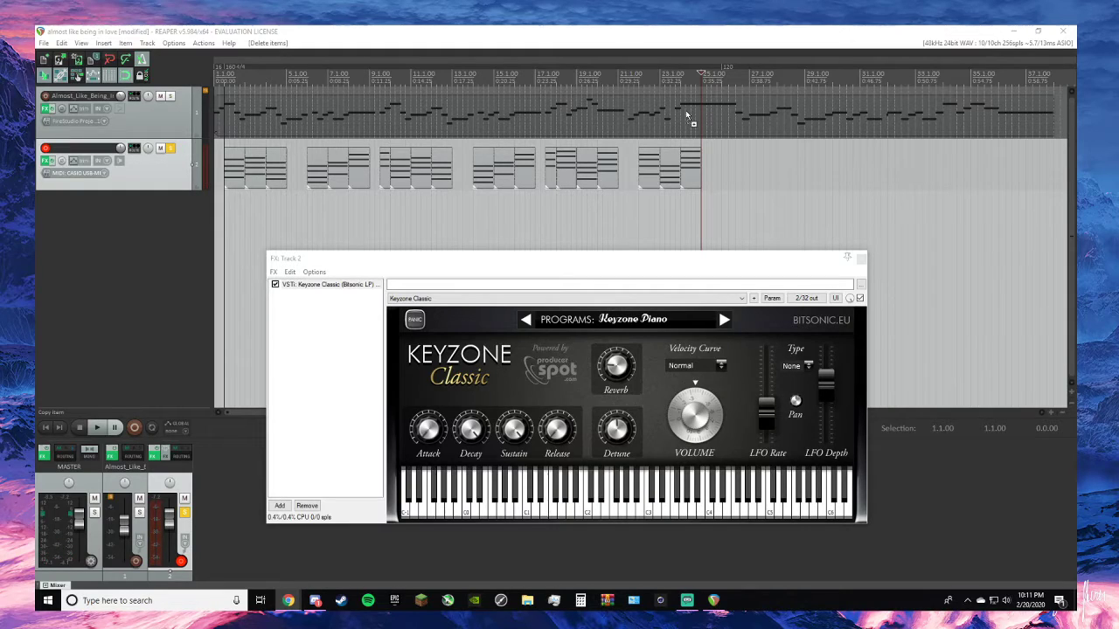
key("alt+Tab")
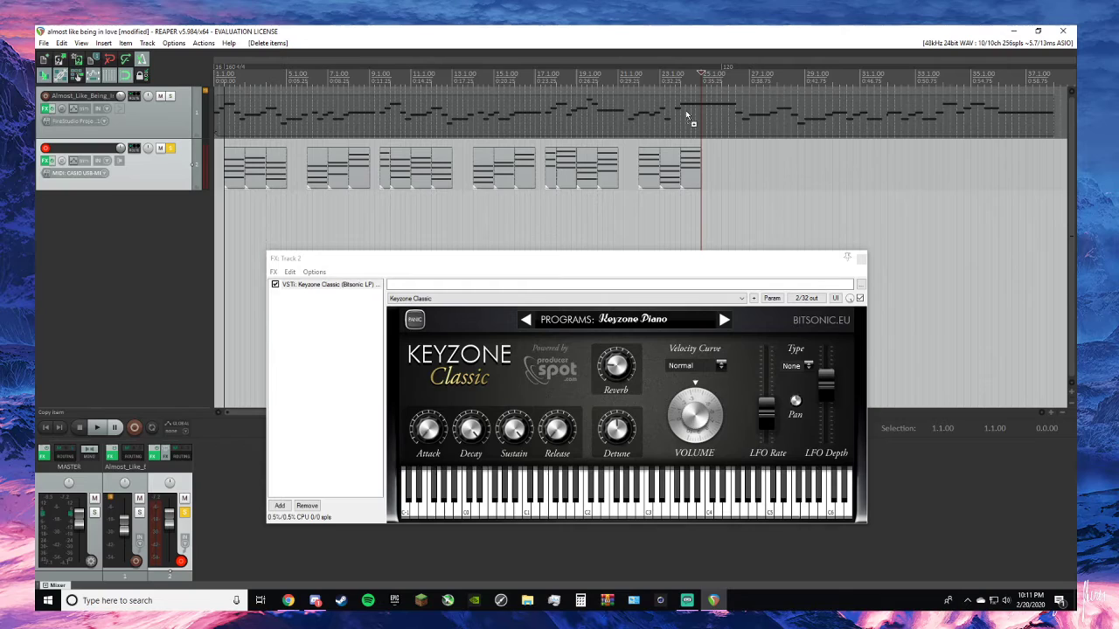
- Try to record the next chord on track 2 from 25.1.00, keeping the take
key("ctrl+r")
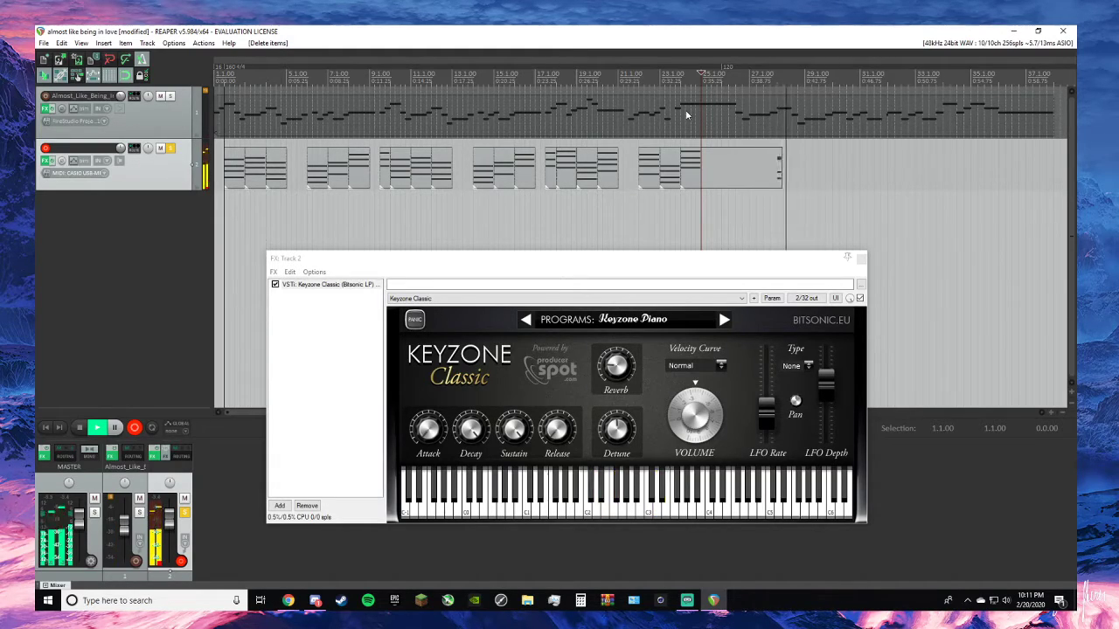
key("space")
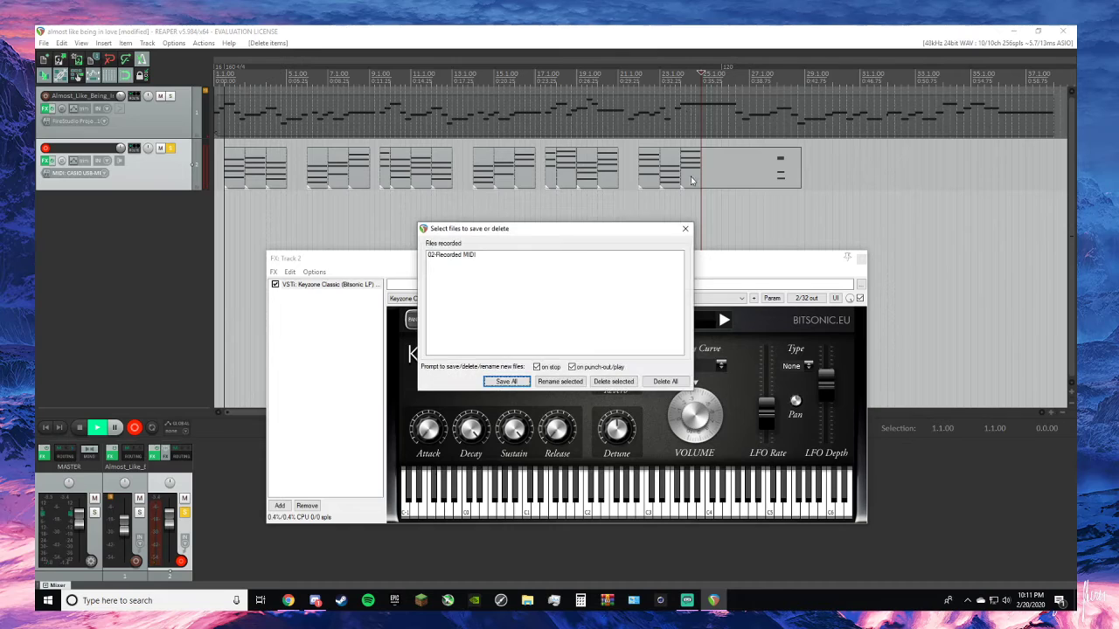
left_click(684, 230)
- Paste the copied chord on track 2 at 25.1.00 and remove the leftover of the recorded take after 26.1.00
right_click(728, 165)
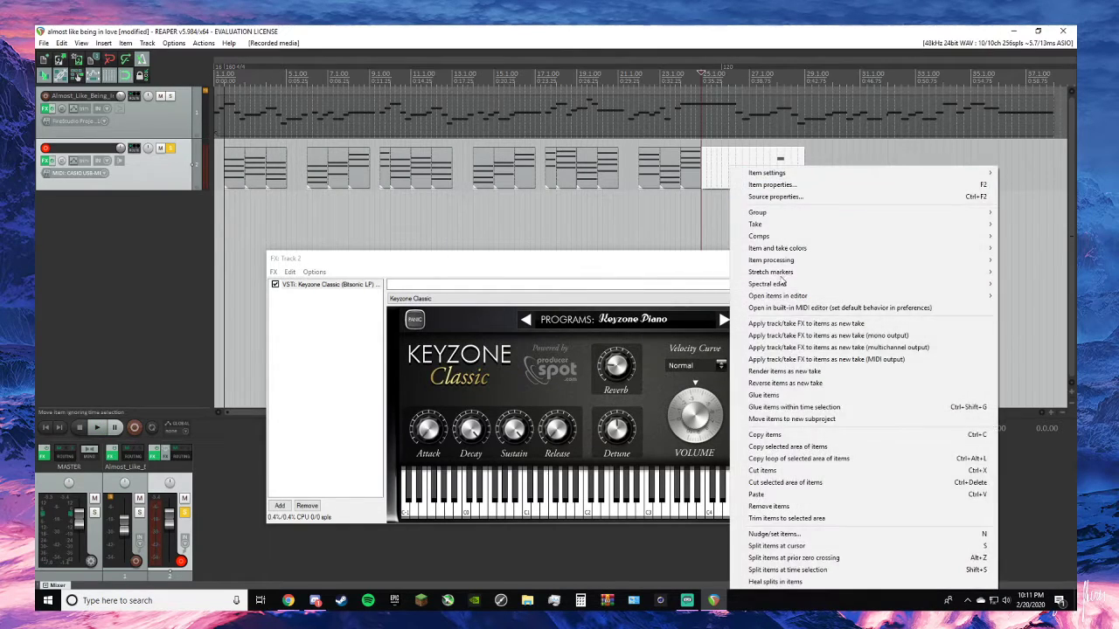
left_click(789, 494)
right_click(767, 167)
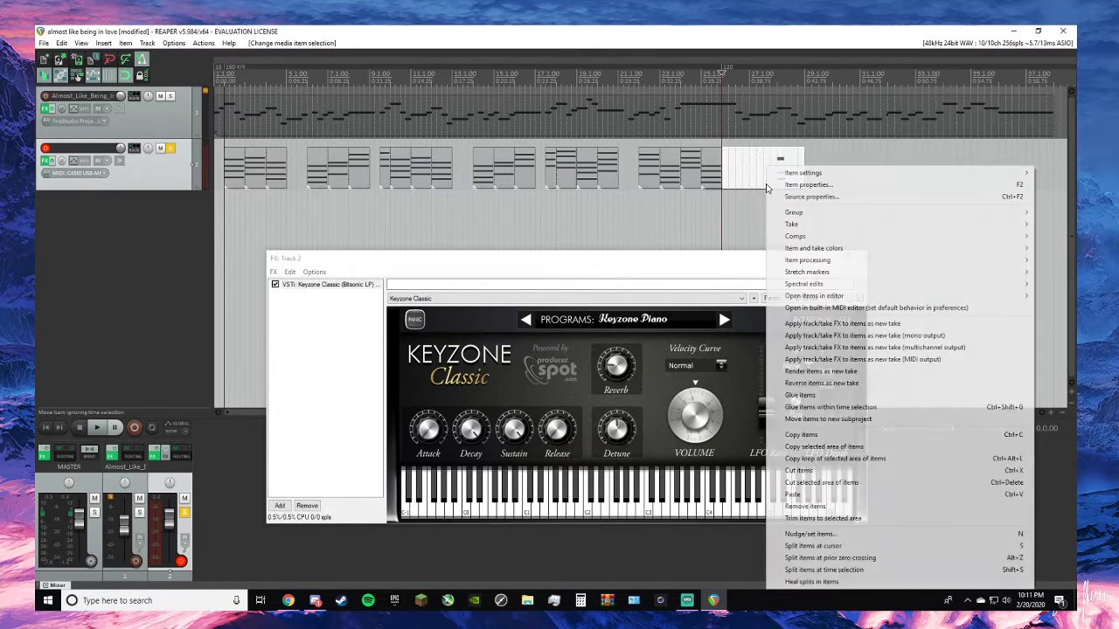
left_click(817, 508)
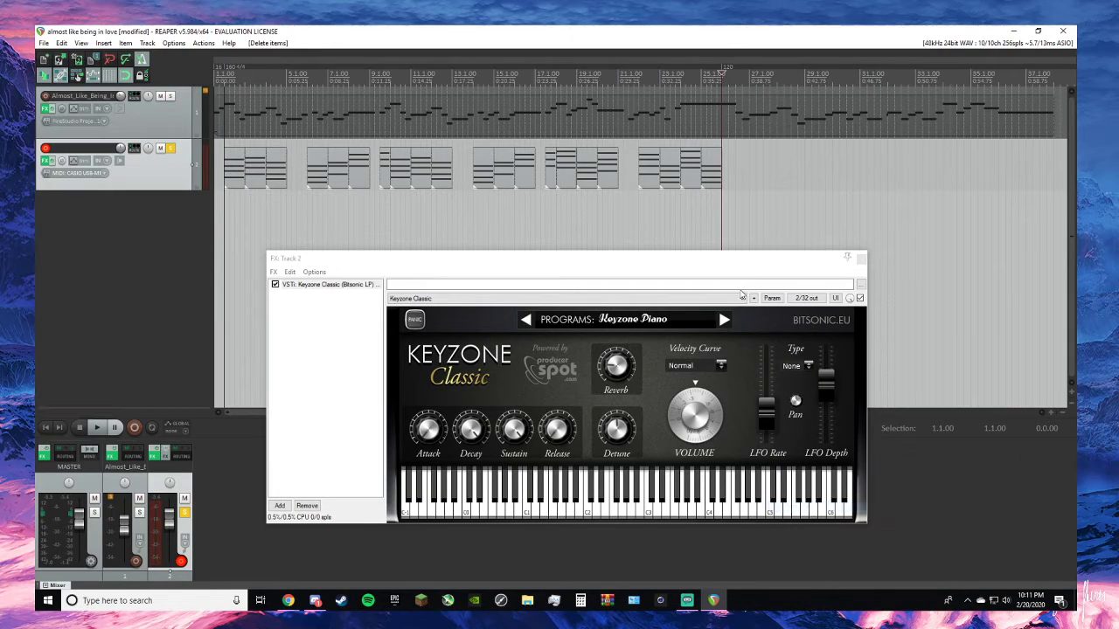
- Record a new chord on track 2 from 26.1.00, keep the take, and fit its item between 26.1.00 and 27.1.00
key("space")
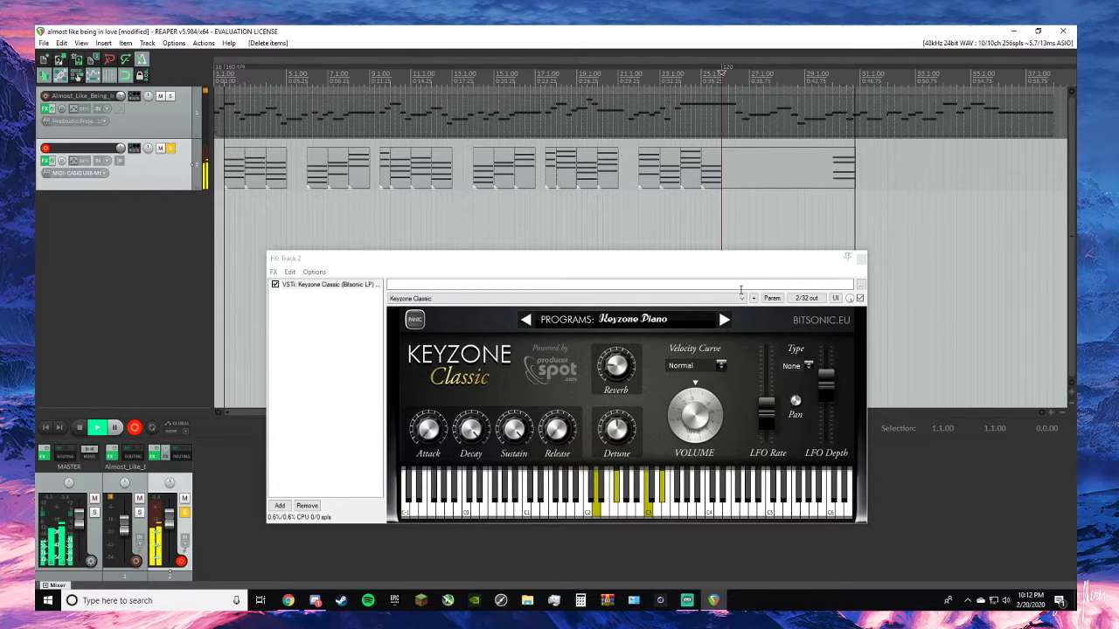
key("space")
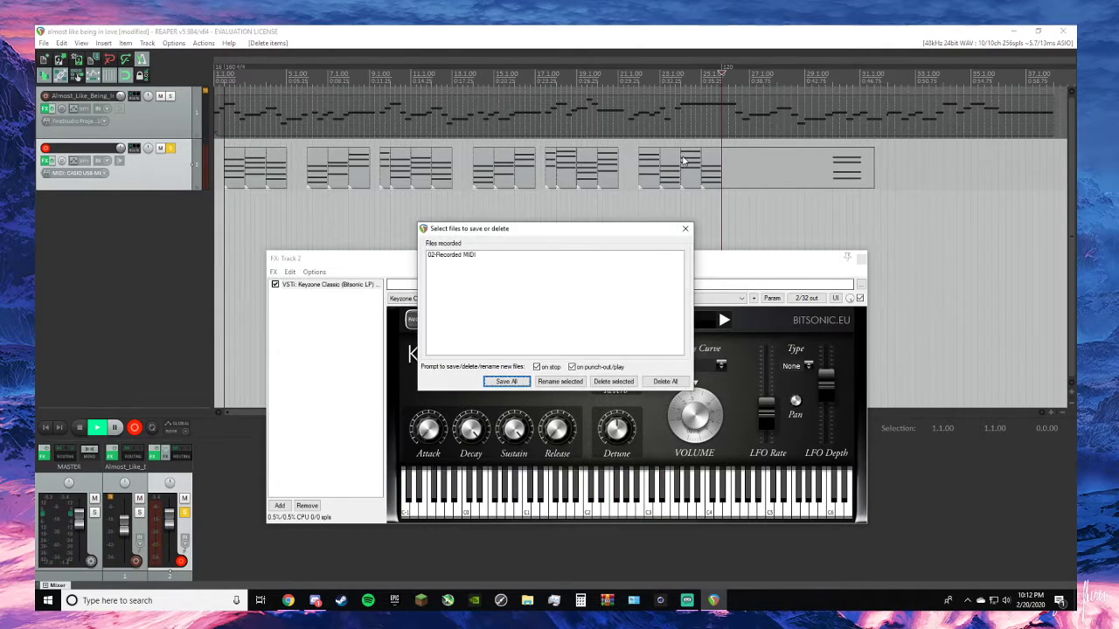
left_click(687, 231)
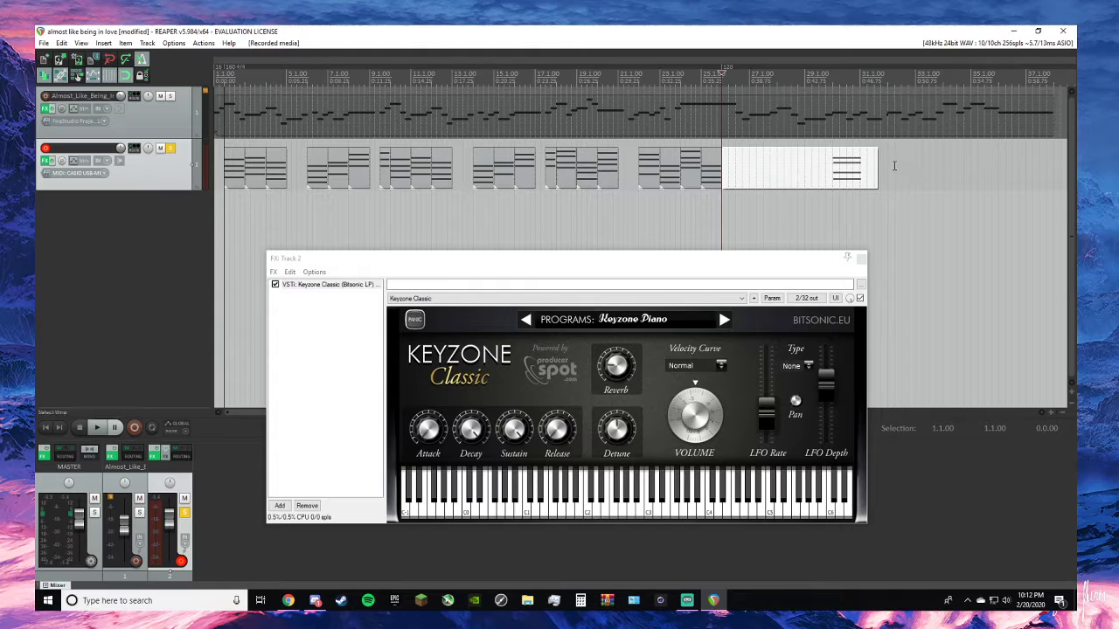
left_click_drag(876, 168, 859, 169)
left_click_drag(814, 170, 834, 173)
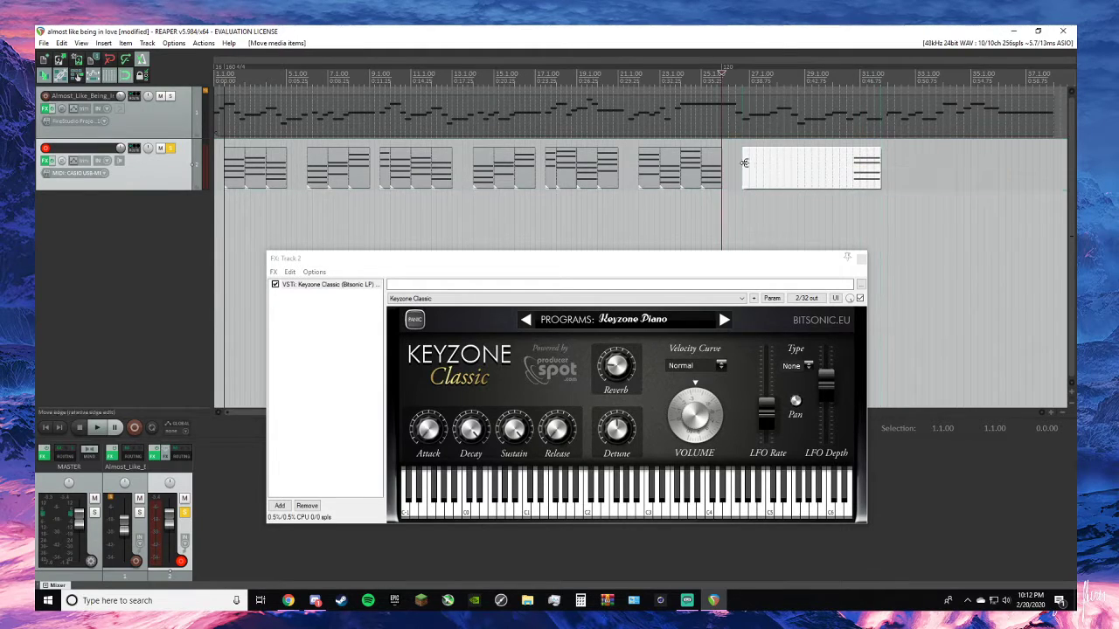
mouse_move(744, 162)
left_mouse_down()
mouse_move(848, 185)
mouse_move(745, 166)
left_mouse_up()
scroll(747, 154, "up", 5)
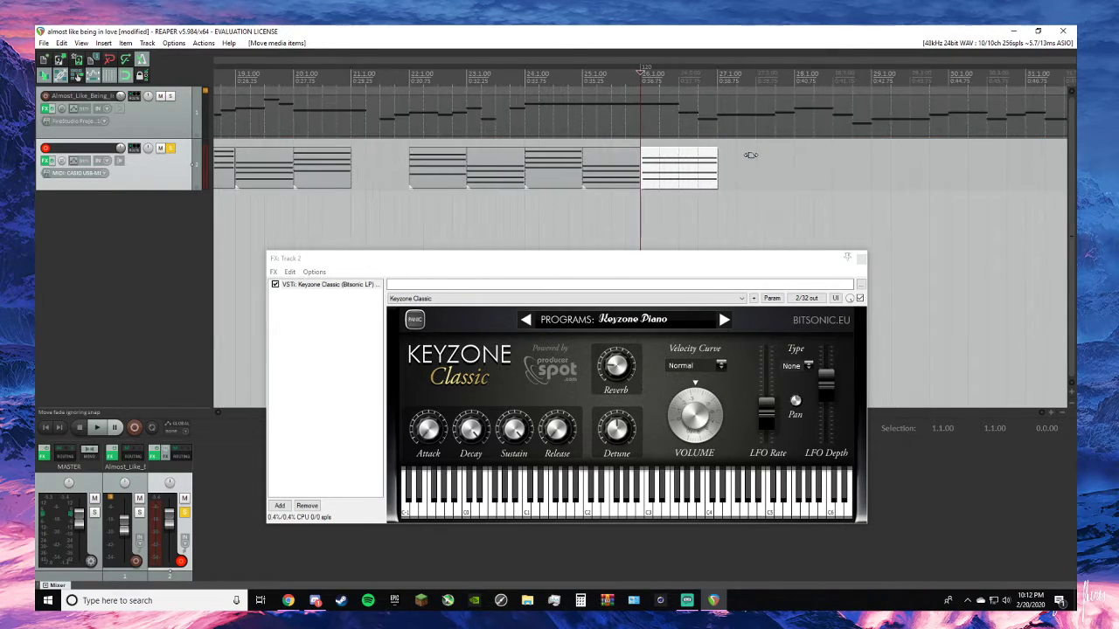
scroll(719, 146, "down", 2)
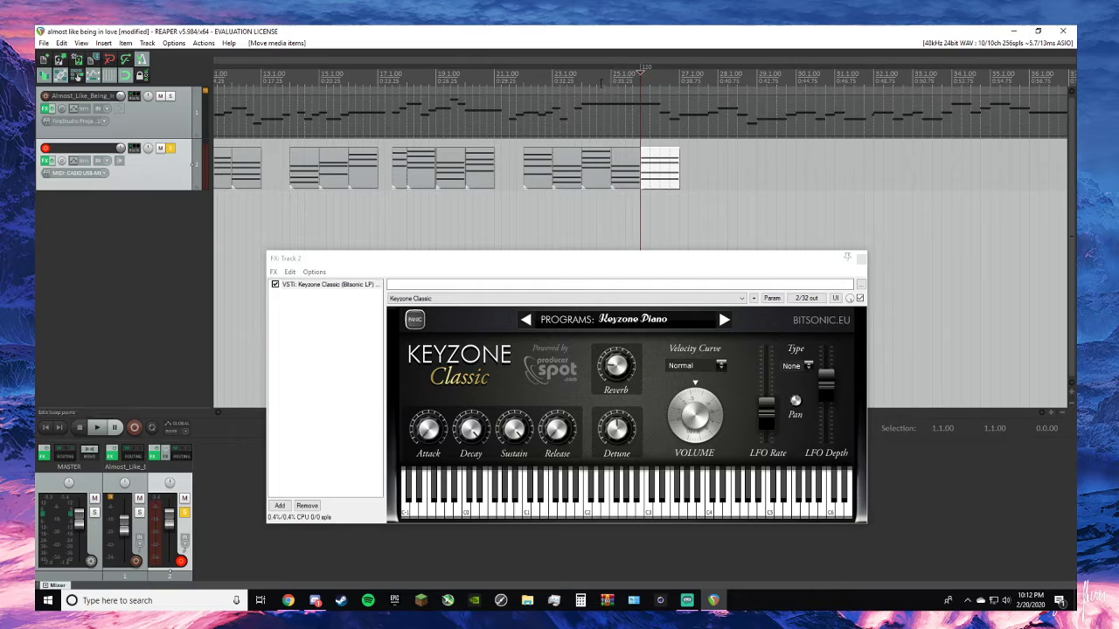
- Solo the melody track alongside track 2 and play the project from the start, checking the chords in the browser
key("alt+Tab")
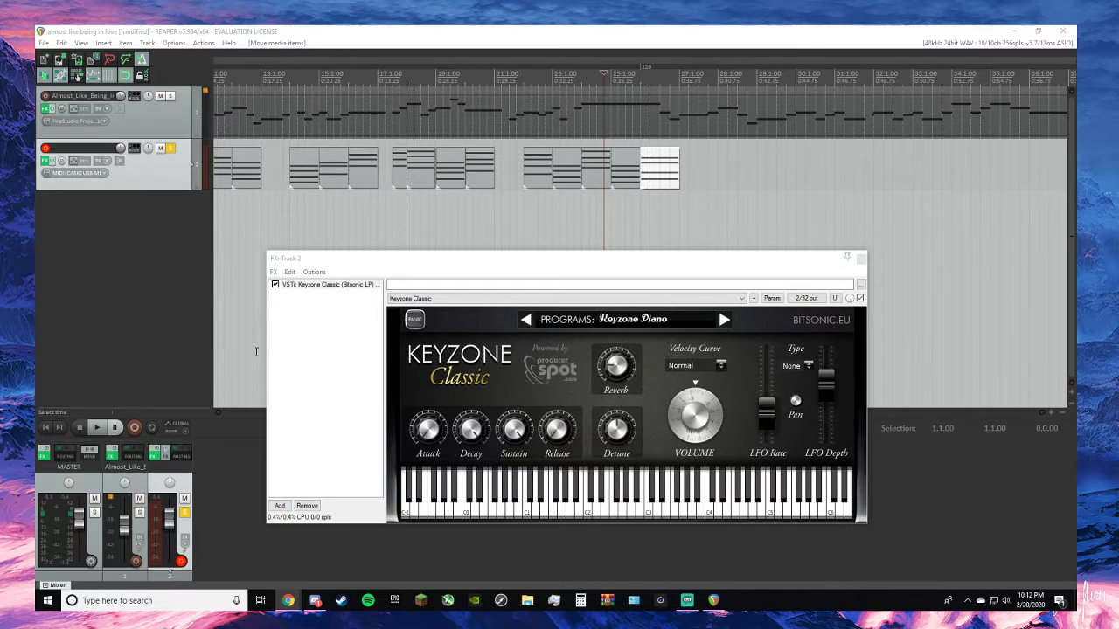
left_click(131, 297)
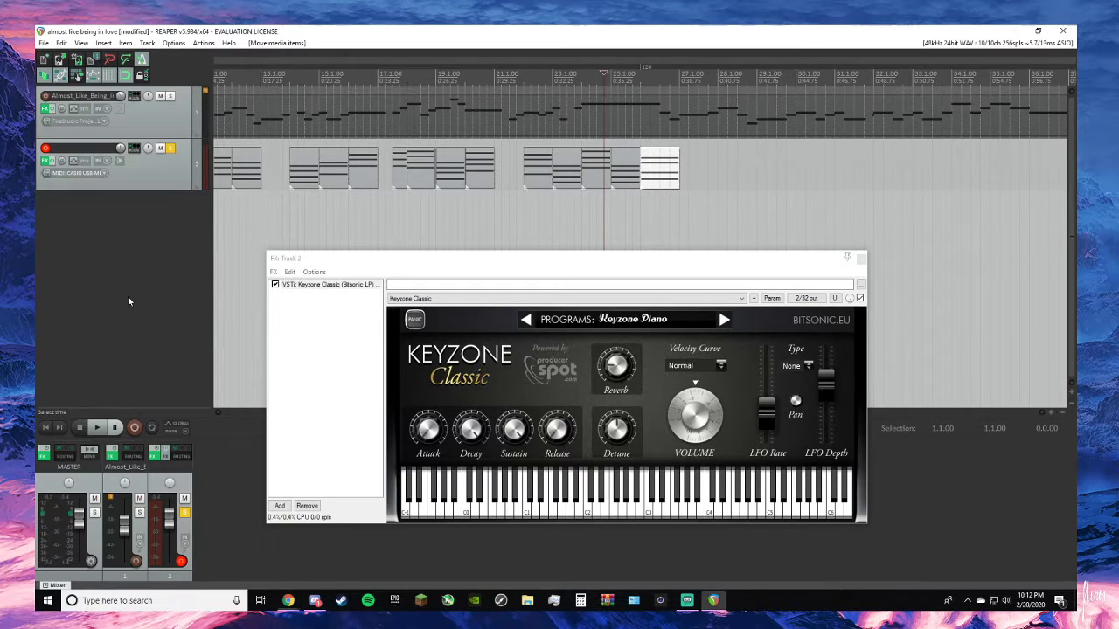
left_click(44, 429)
left_click(171, 96)
key("space")
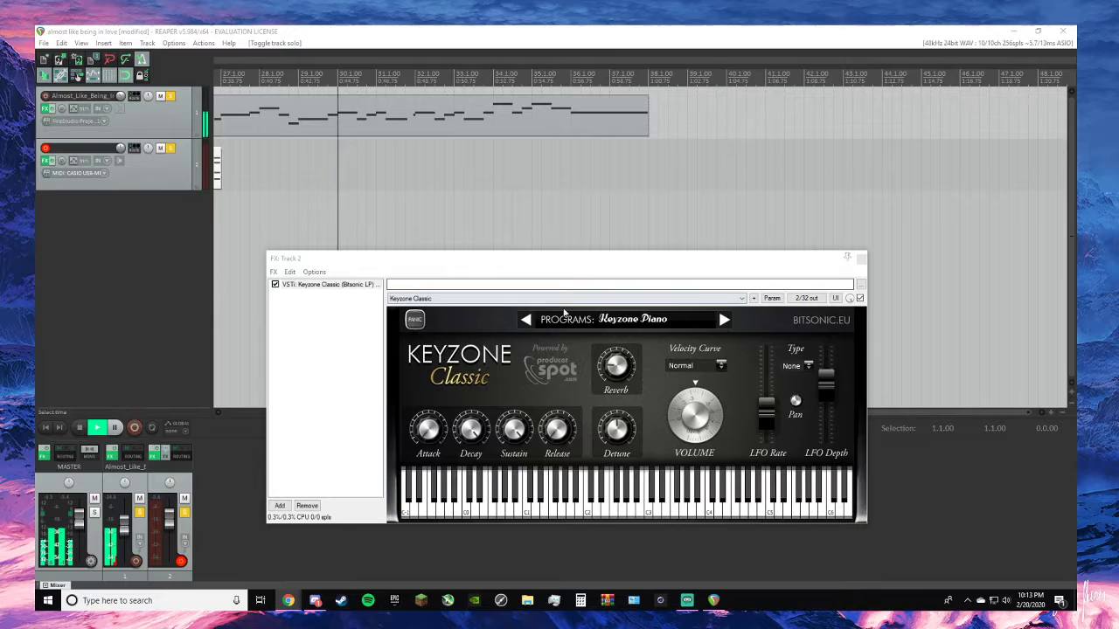
left_click(152, 307)
key("space")
- Play the last chords with the melody from 25.1.00, and again from 24.1.00
scroll(489, 133, "down", 1)
scroll(716, 118, "up", 1)
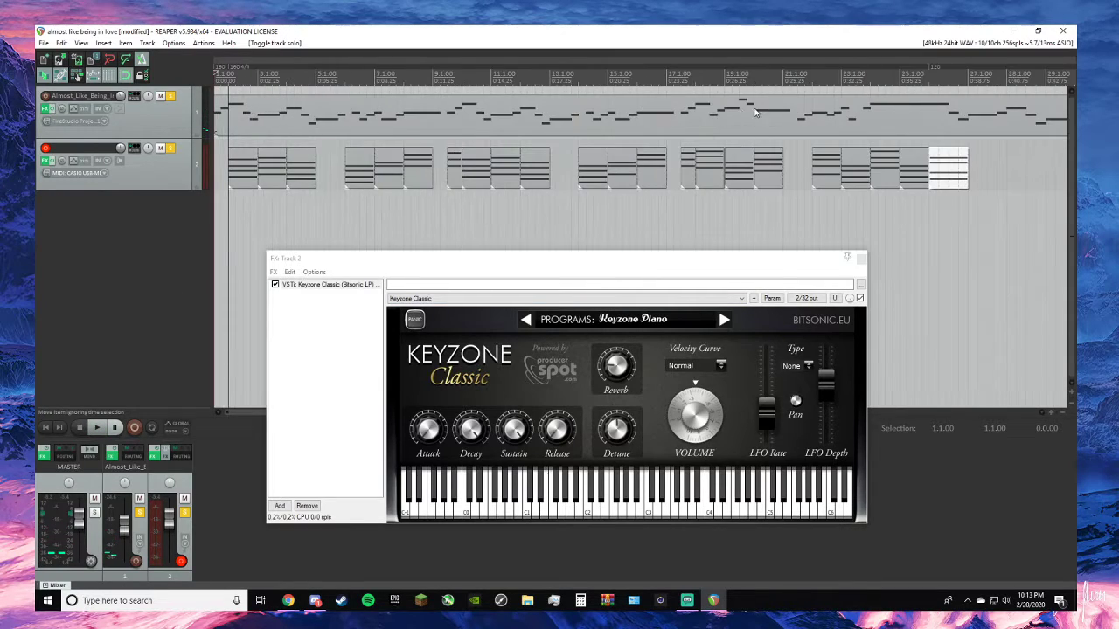
key("space")
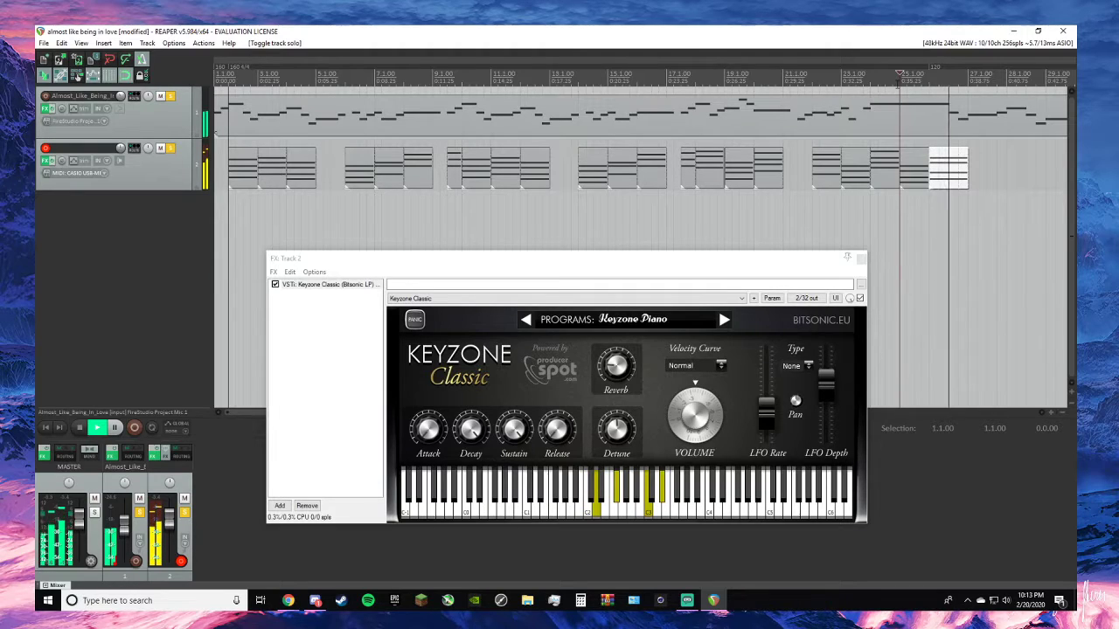
key("space")
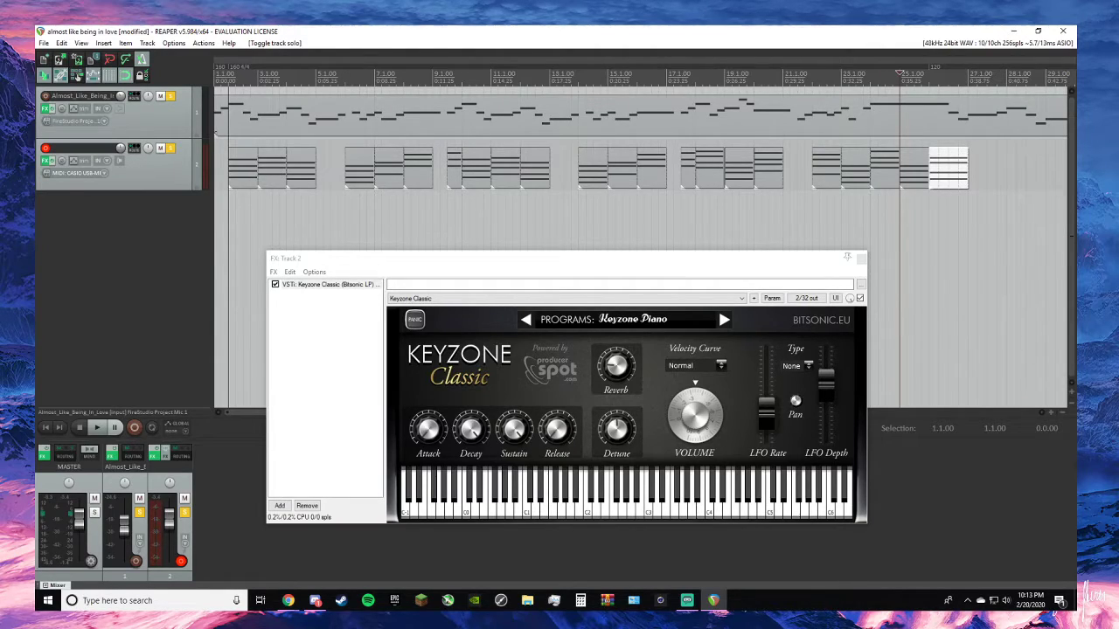
left_click(874, 88)
key("space")
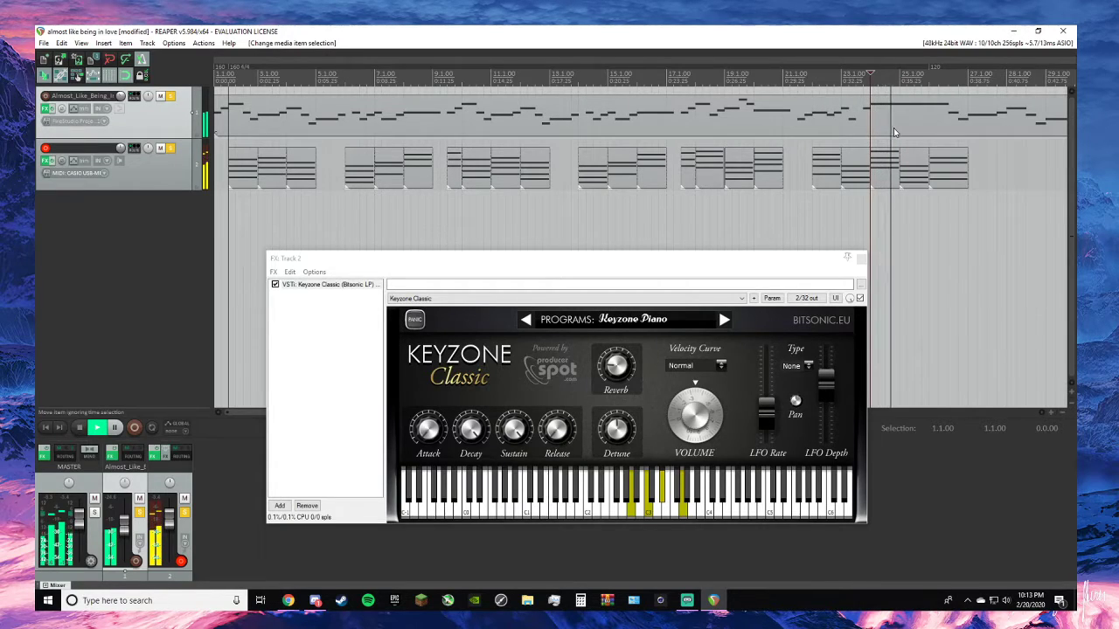
key("space")
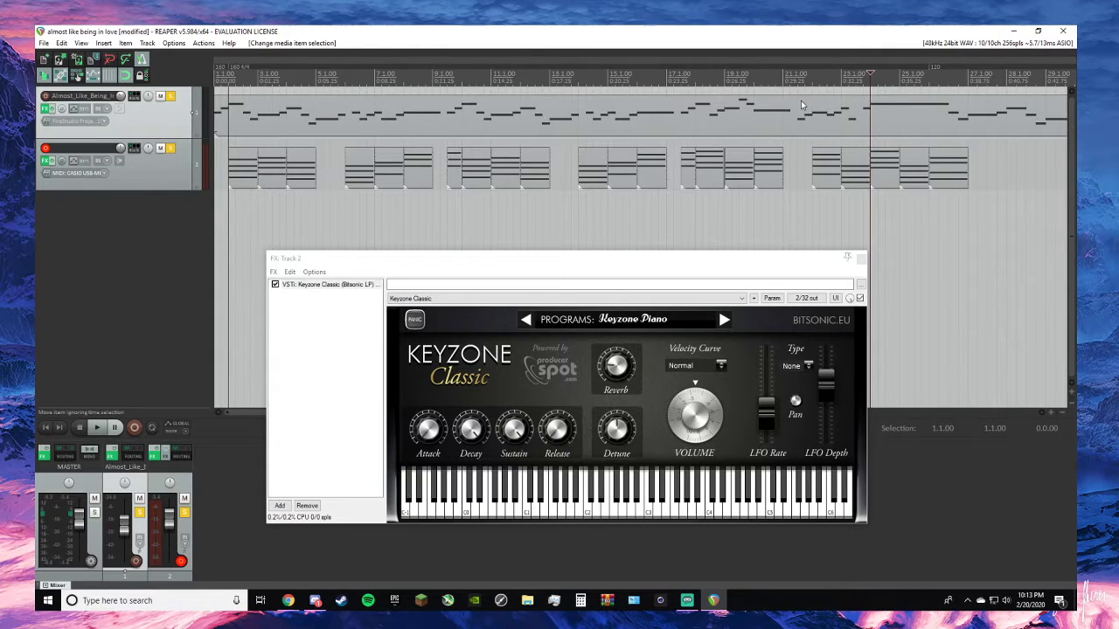
- Move the last five chords one bar earlier, spanning 21.1.00 to 26.1.00, and play them from 24.1.00
left_click(826, 171)
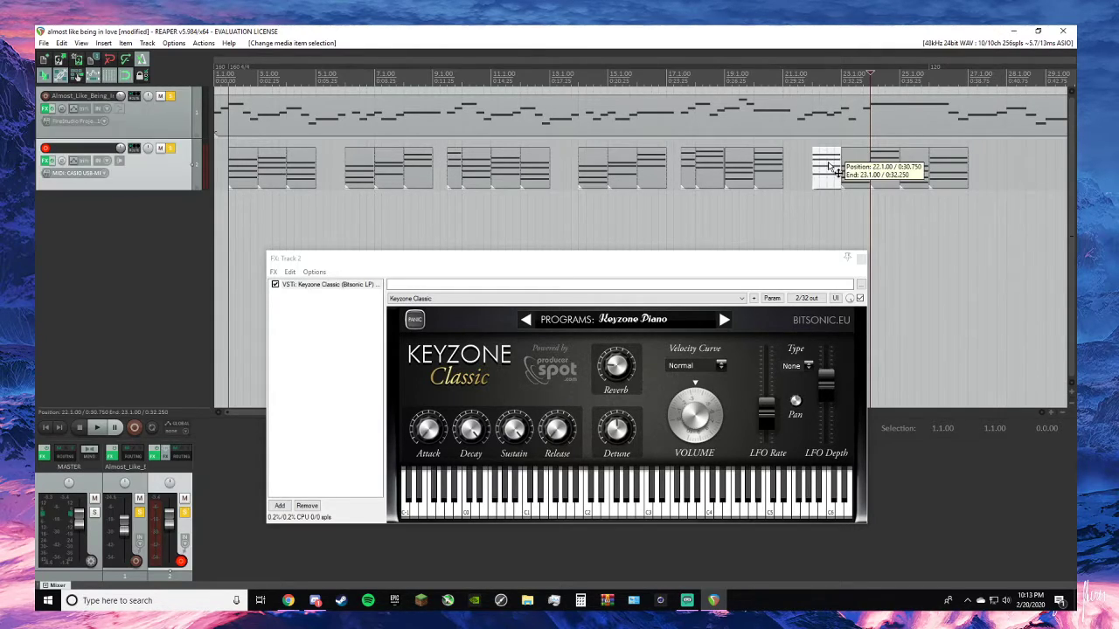
mouse_move(826, 171)
left_mouse_down()
mouse_move(812, 167)
mouse_move(870, 180)
mouse_move(841, 180)
left_mouse_up()
left_click_drag(920, 179, 898, 170)
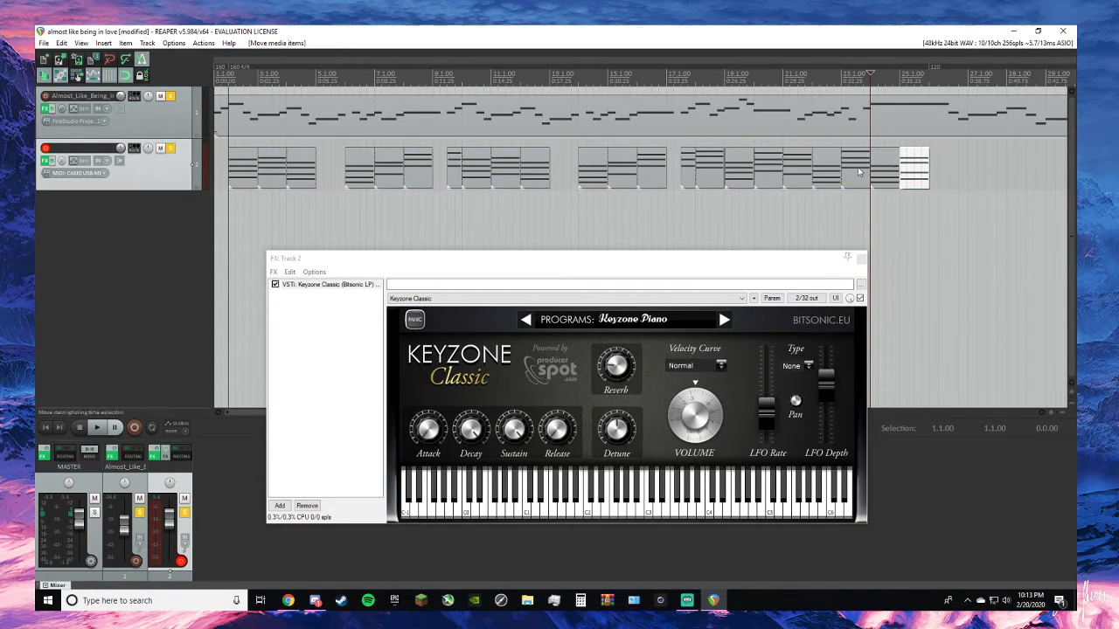
key("space")
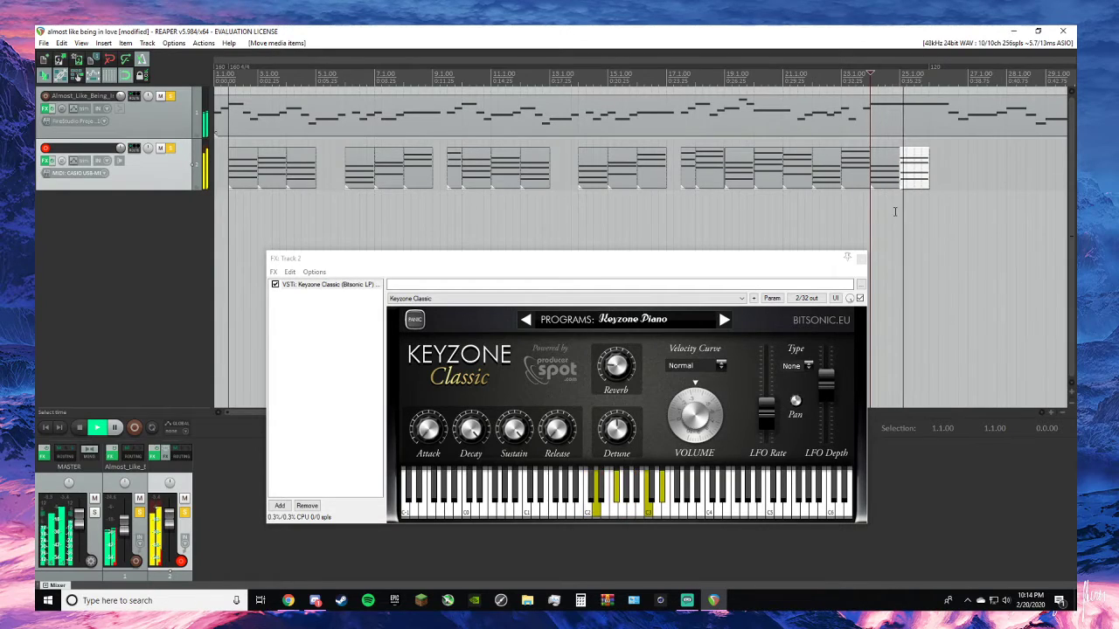
key("space")
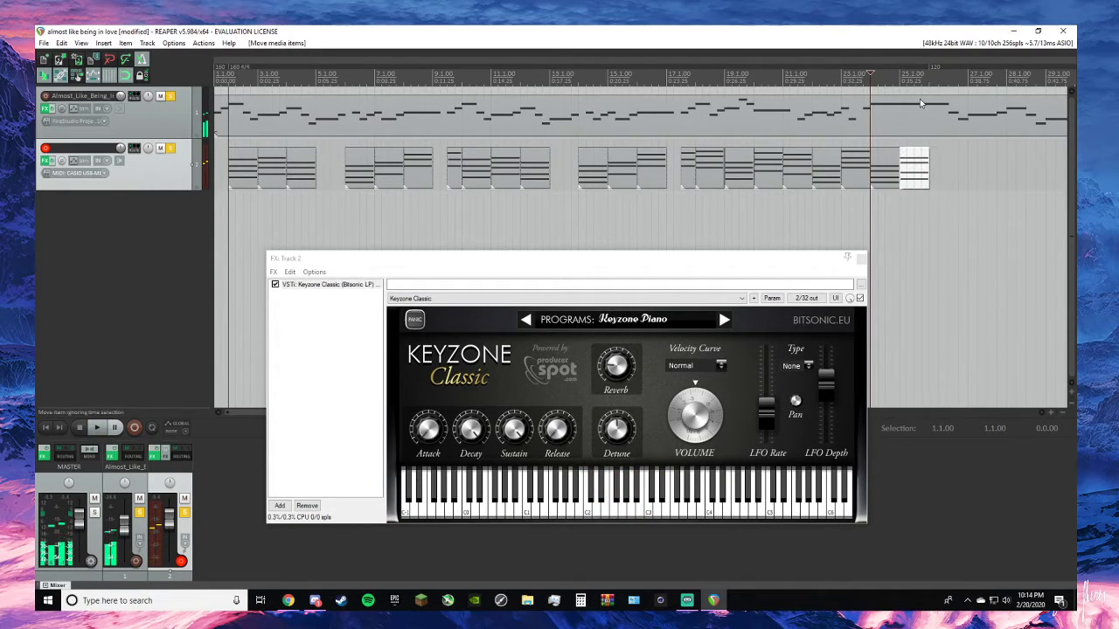
- Move the last chord back to 26.1.00 and the one before it to 25.1.00, and play the passage from just before 23.1.00
mouse_move(922, 185)
left_mouse_down()
mouse_move(959, 185)
mouse_move(901, 177)
mouse_move(919, 173)
left_mouse_up()
key("space")
key("space")
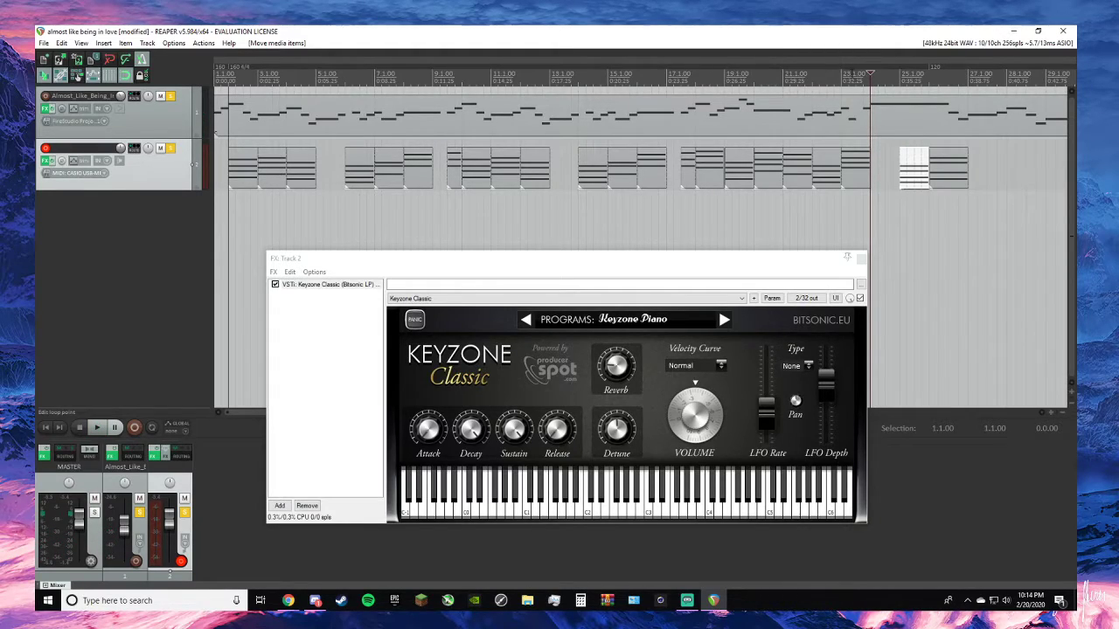
left_click(836, 77)
key("space")
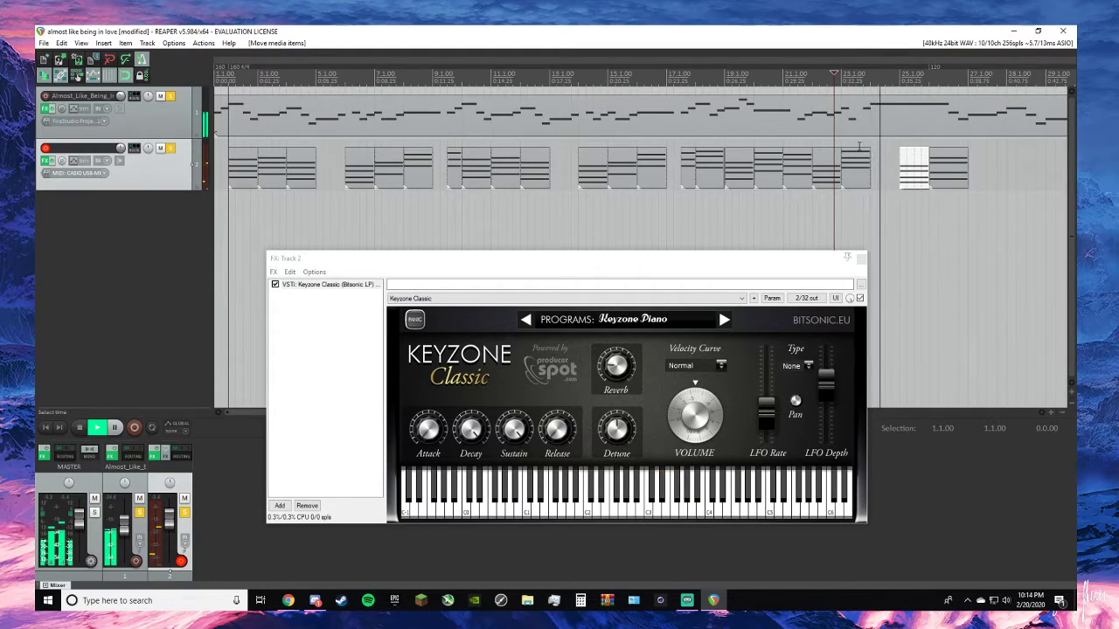
key("space")
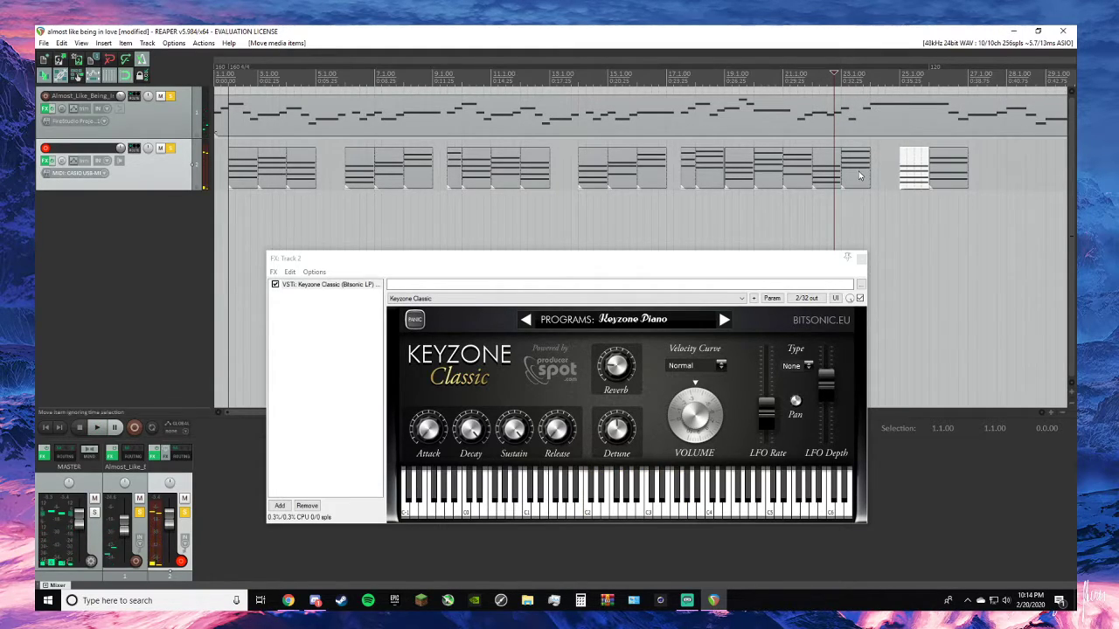
- Move the chord at 23.1.00 to 24.1.00 and play the passage with the melody
left_click_drag(857, 175, 891, 180)
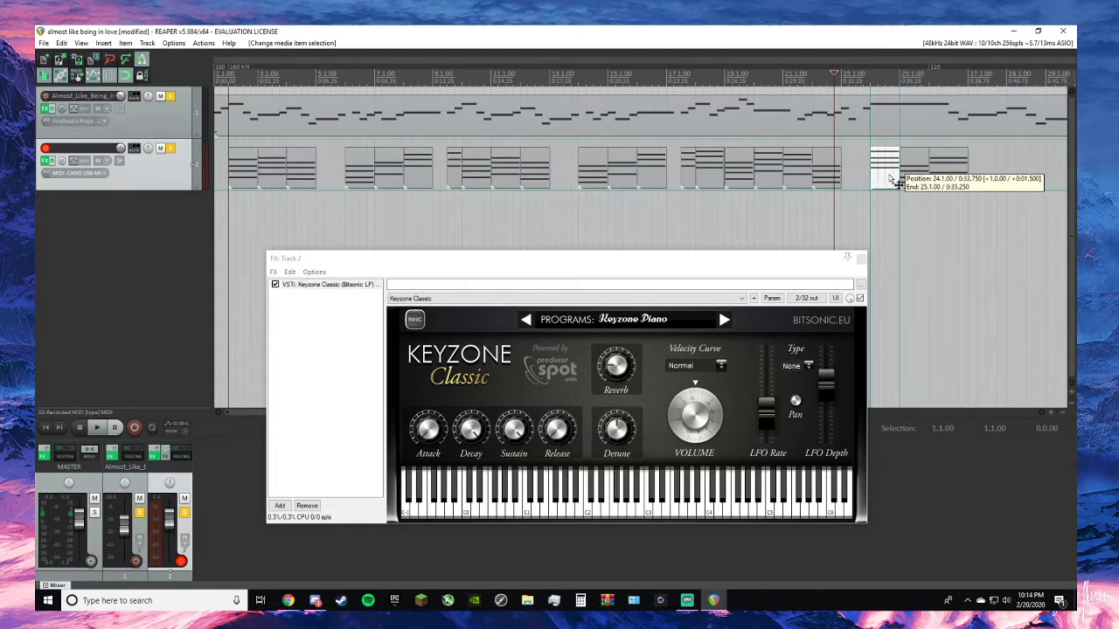
left_click_drag(891, 180, 891, 180)
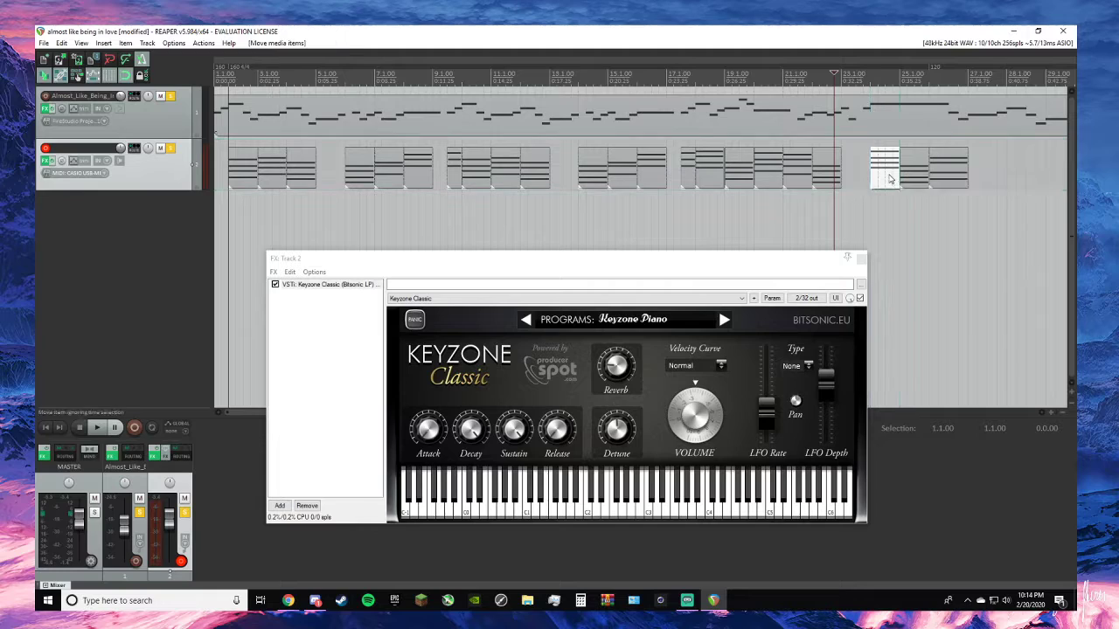
key("space")
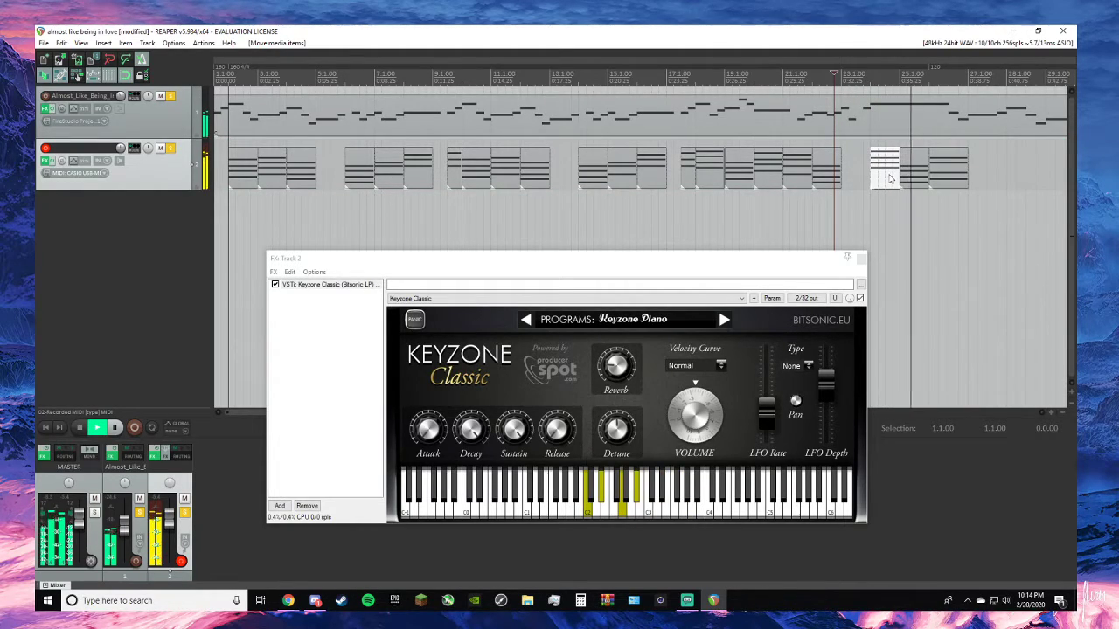
key("space")
- Play the final chord with the melody from 26.1.00
left_click(951, 178)
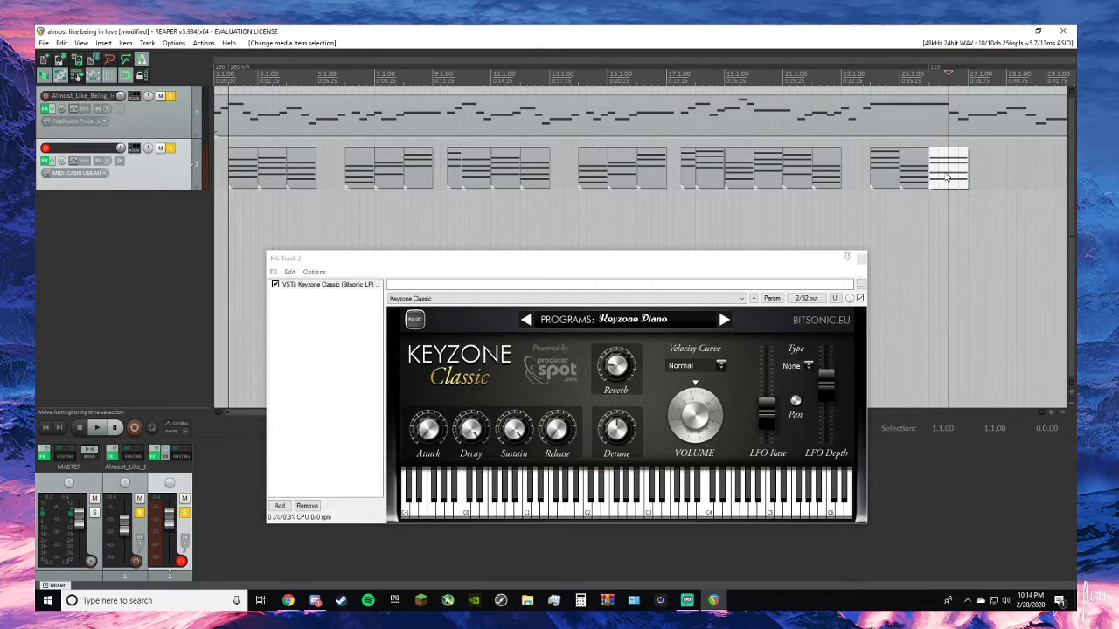
left_click(930, 79)
key("space")
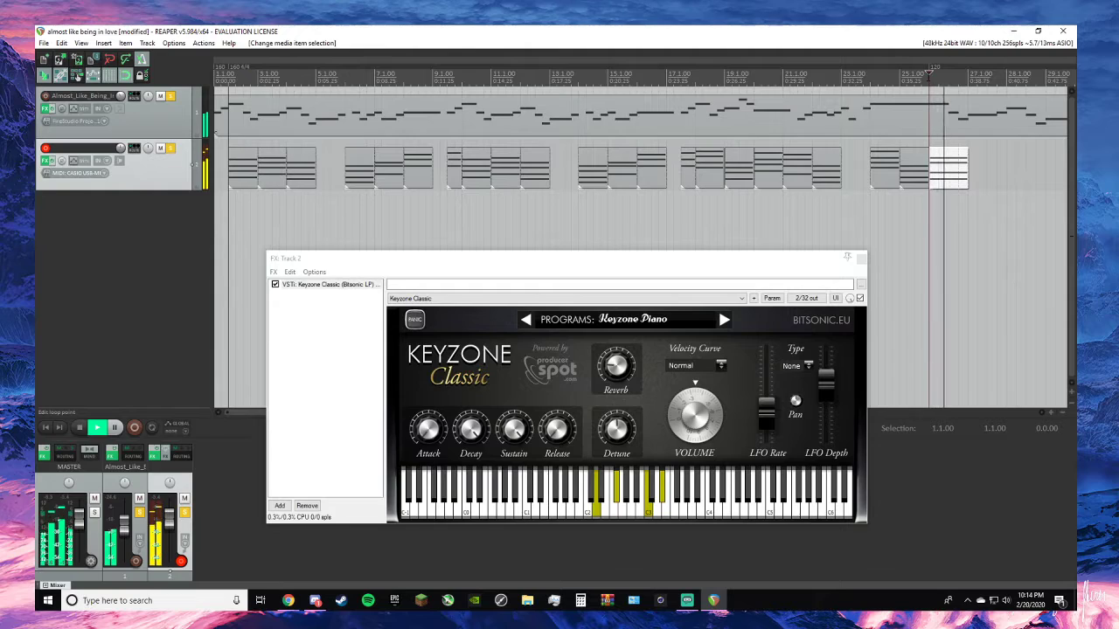
key("space")
- Replace the chord at 26.1.00 with a copy of the chord at 25.1.00, and play it with the melody
left_click_drag(920, 177, 956, 166)
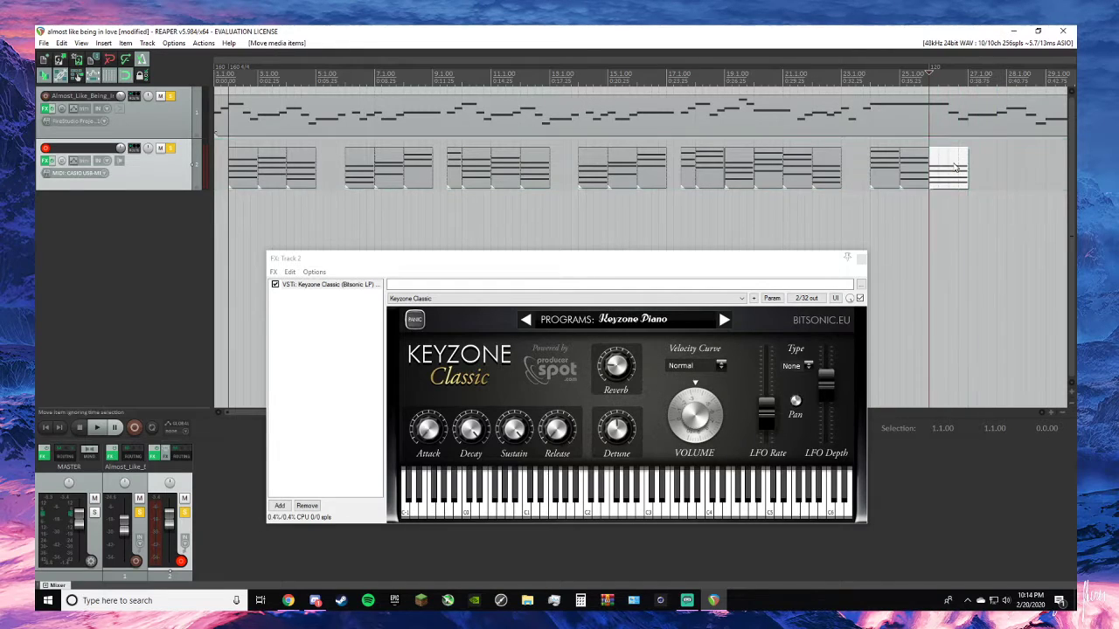
key("space")
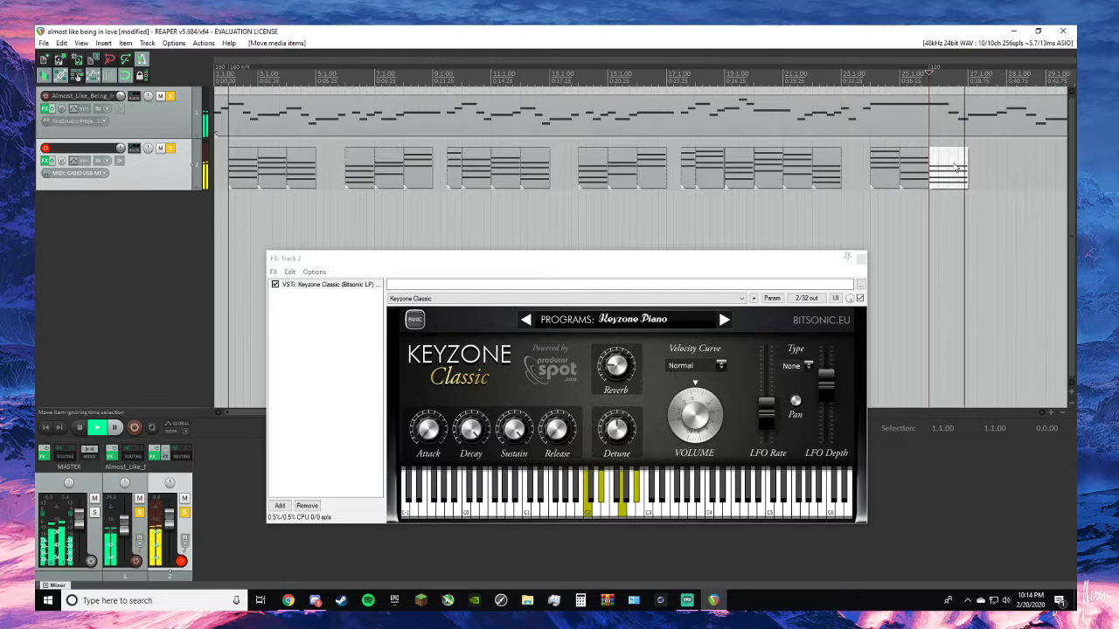
key("space")
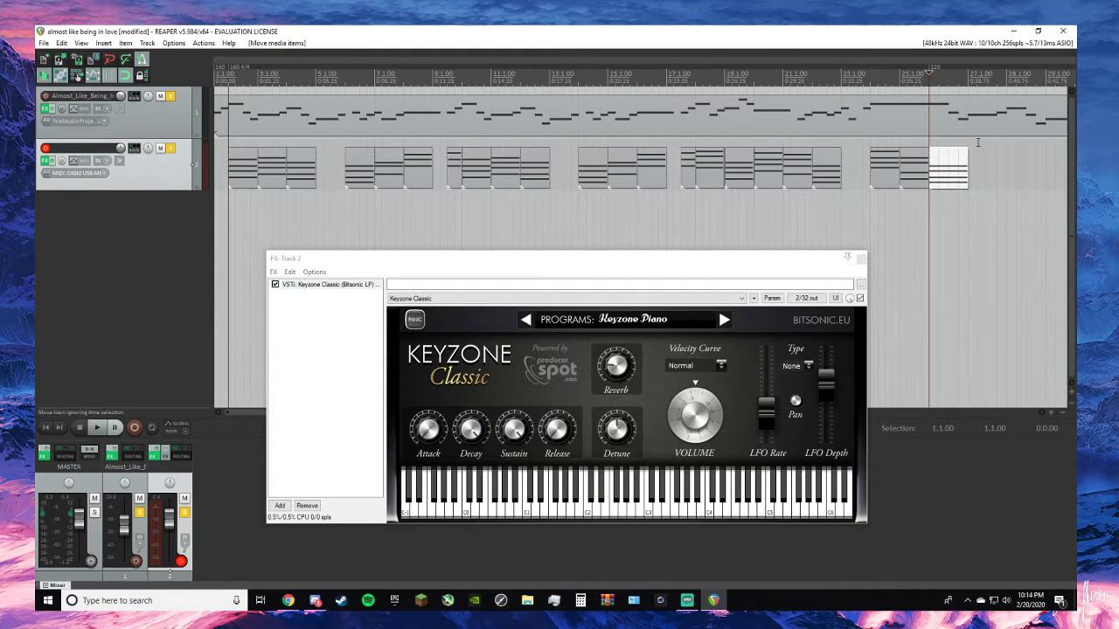
key("space")
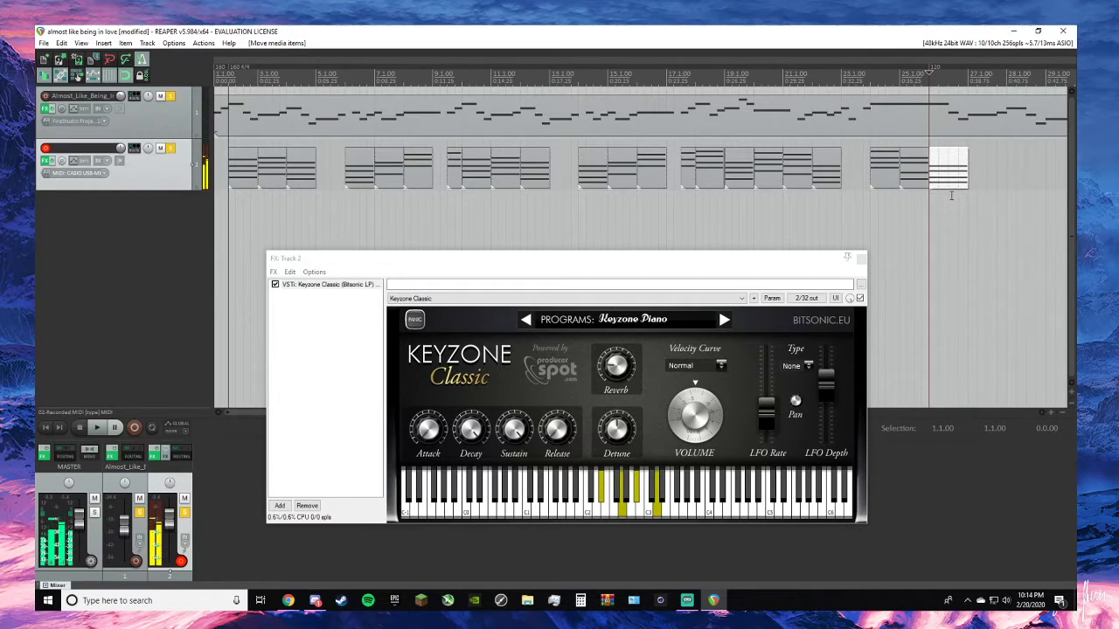
- Play the final chord from 26.1.00, and play the arrangement from the beginning into the bar 17 passage
key("space")
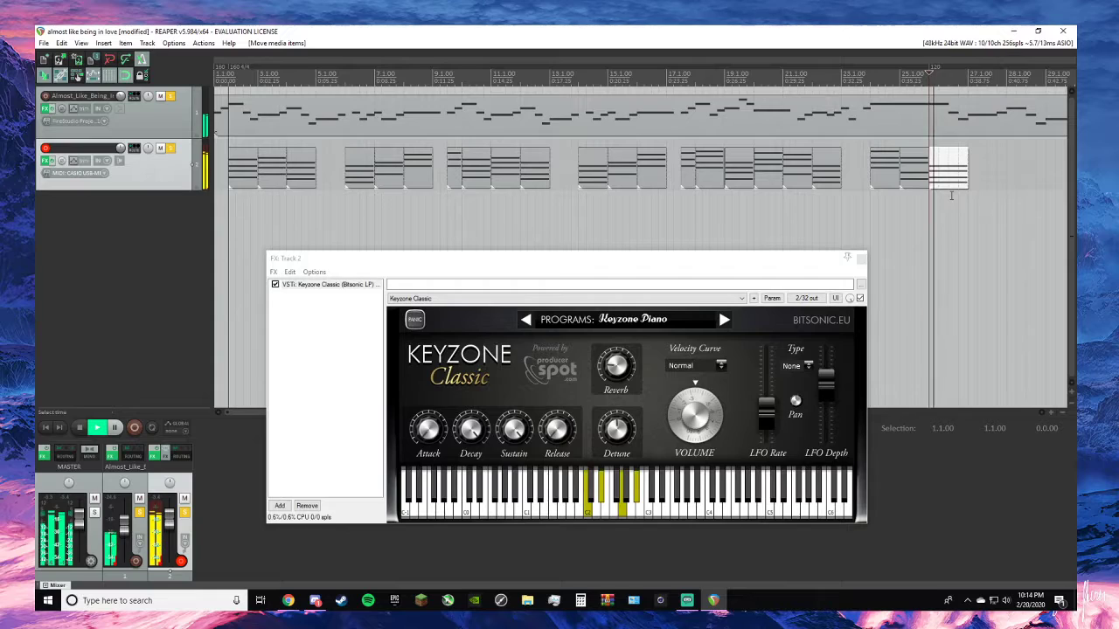
key("space")
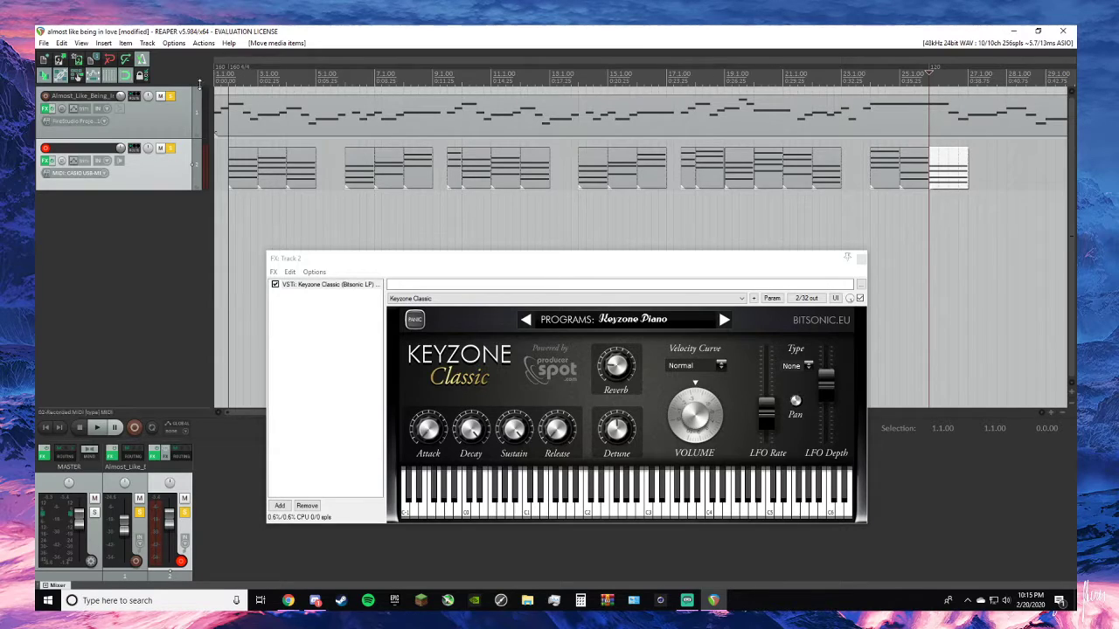
left_click(43, 429)
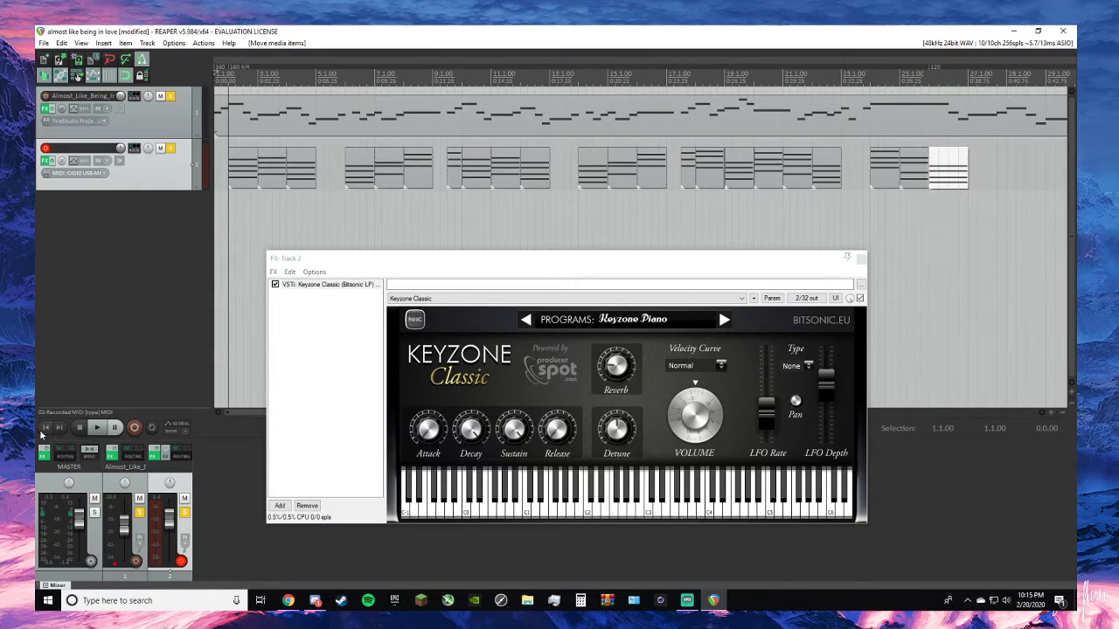
key("alt+Tab")
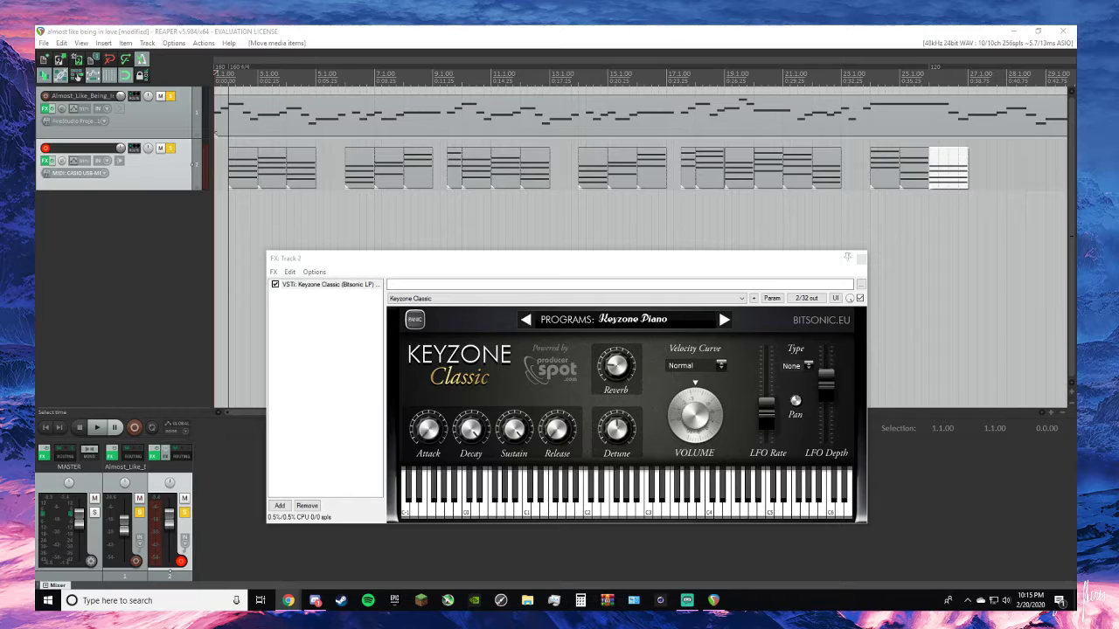
key("space")
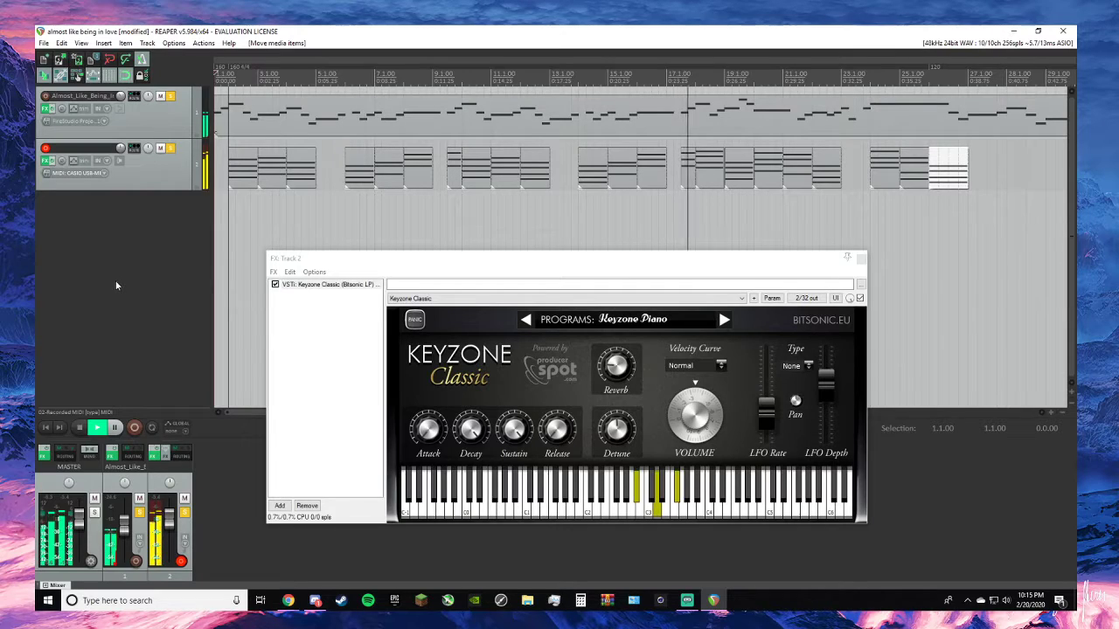
key("space")
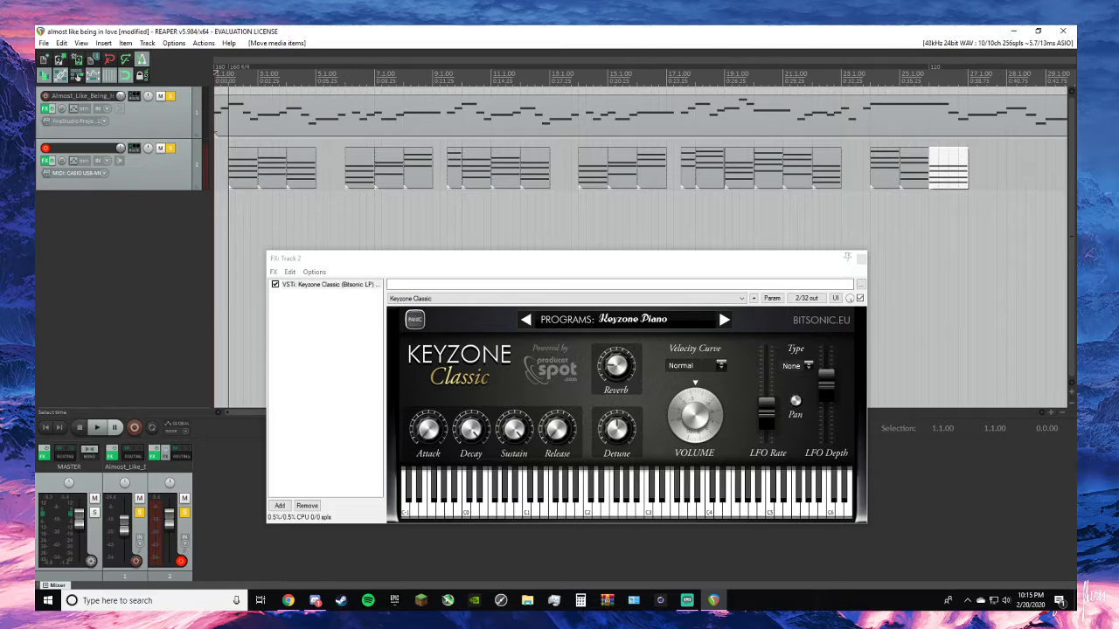
- Play the chords with the melody from 17.1.00 twice
left_click(668, 80)
key("space")
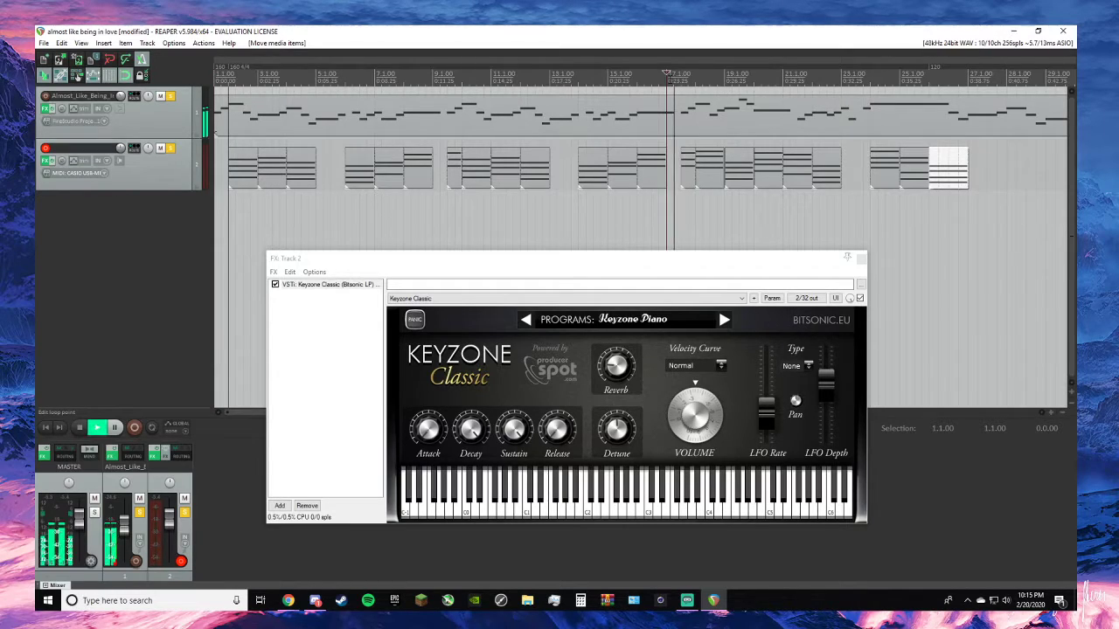
key("space")
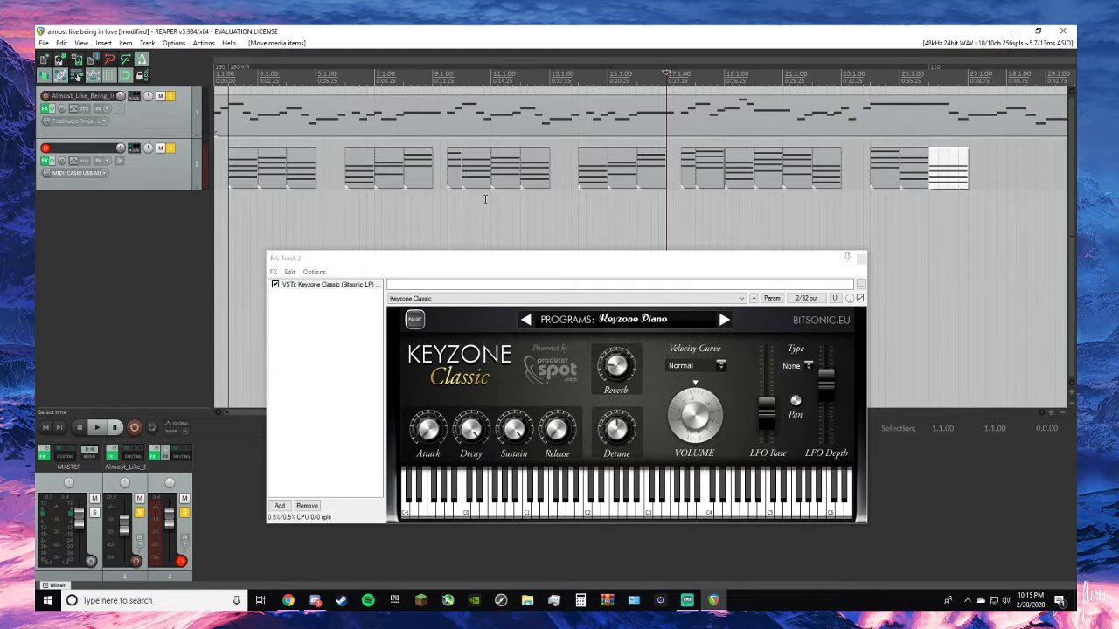
key("space")
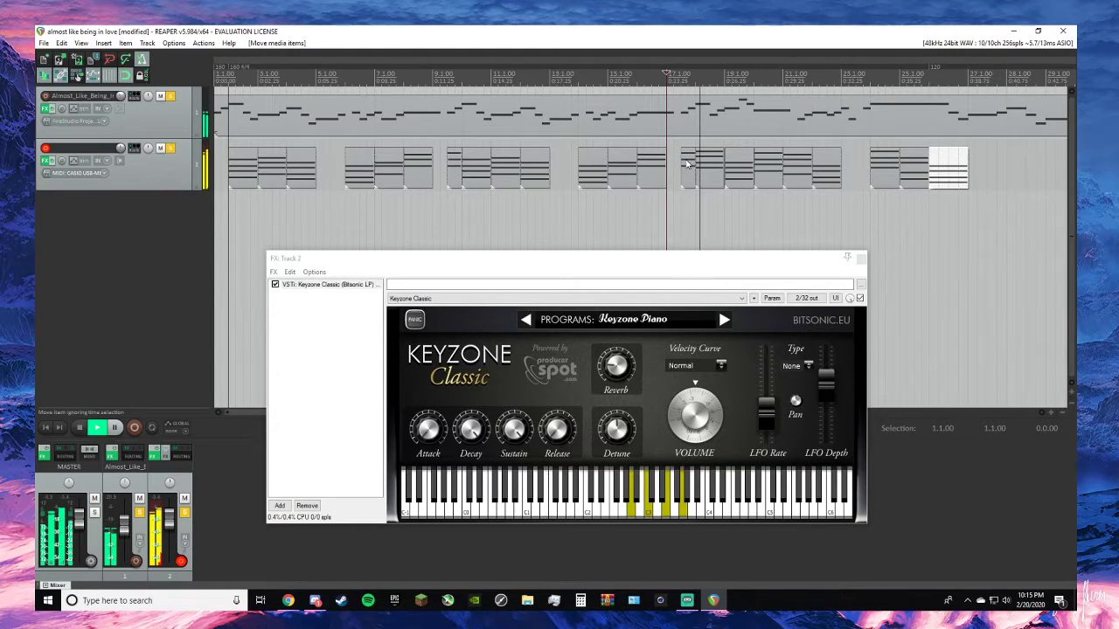
key("space")
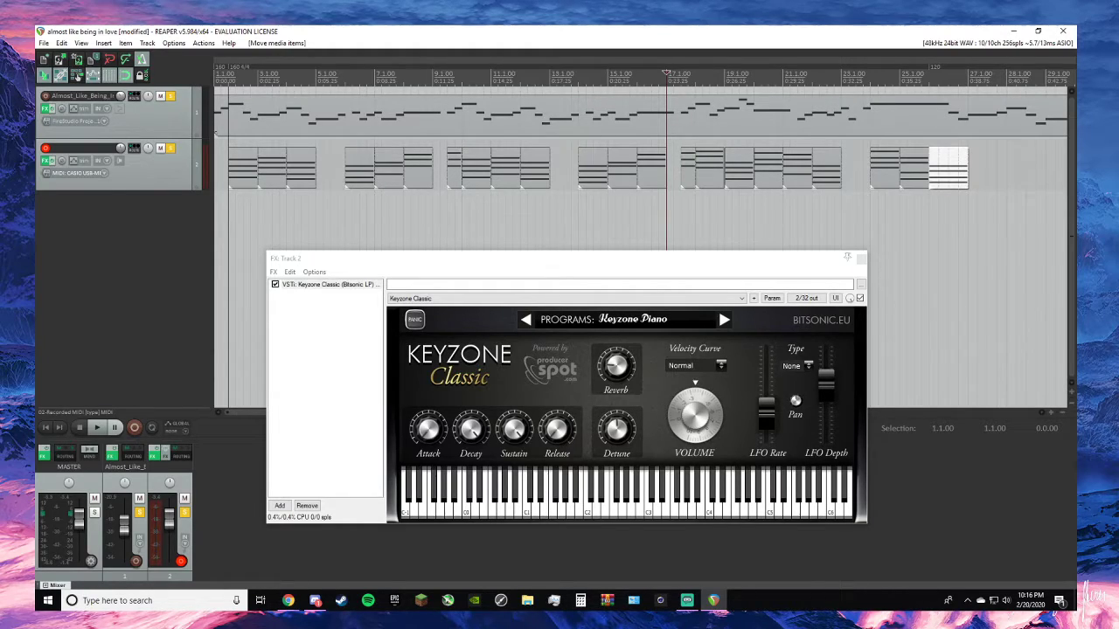
- Check the lead sheet in Chrome, and play the arrangement in REAPER from 13.1.00 through bar 18
key("alt+Tab")
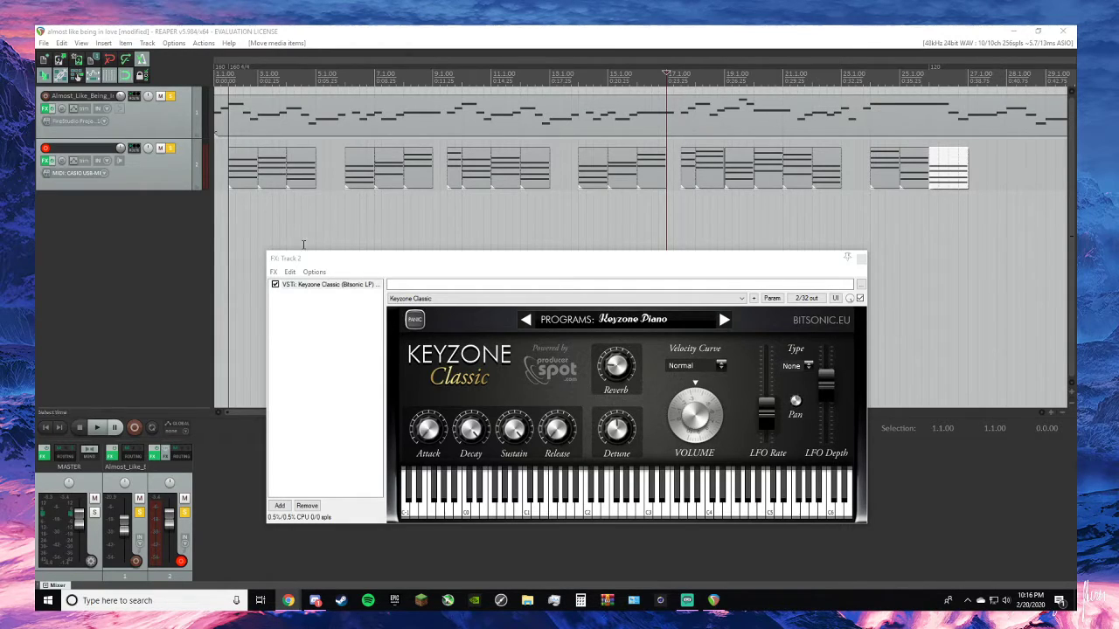
left_click(142, 275)
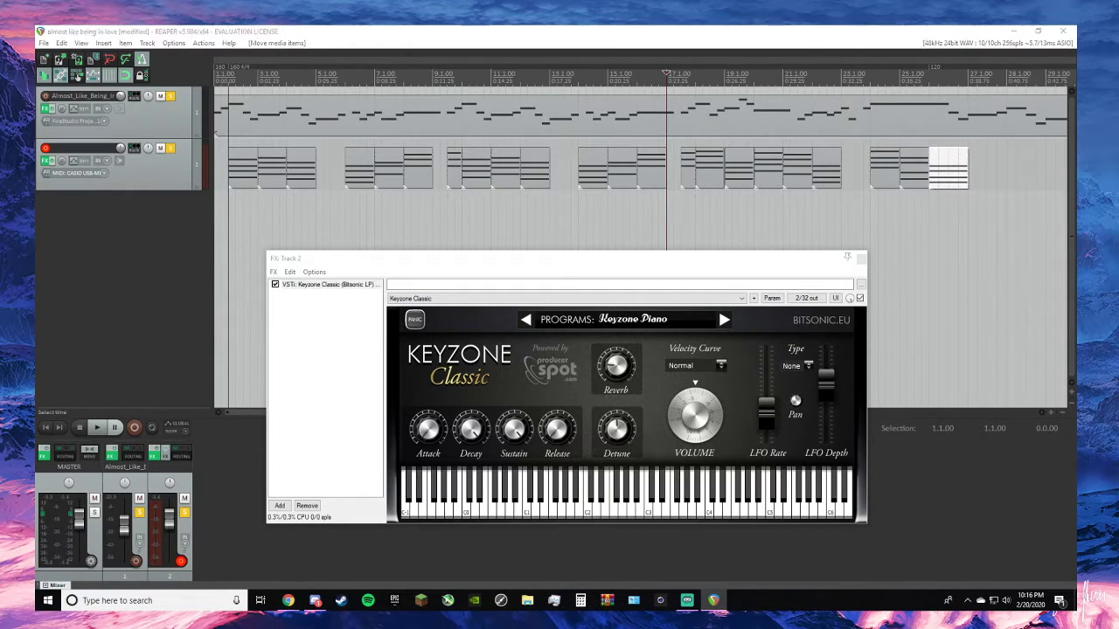
left_click(152, 287)
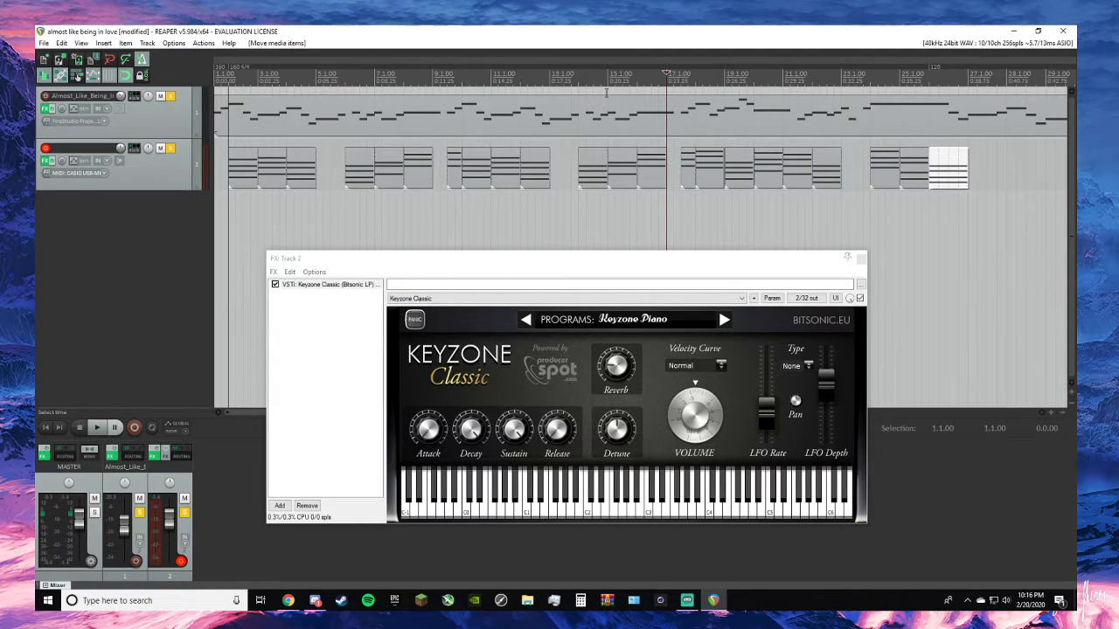
left_click(549, 82)
key("space")
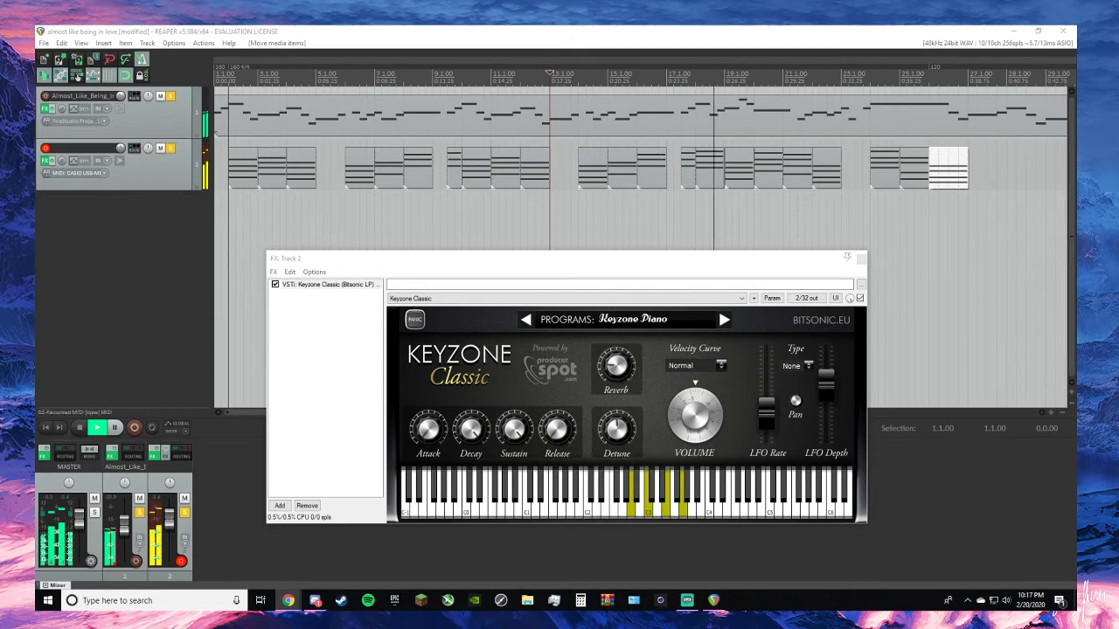
left_click(207, 249)
key("space")
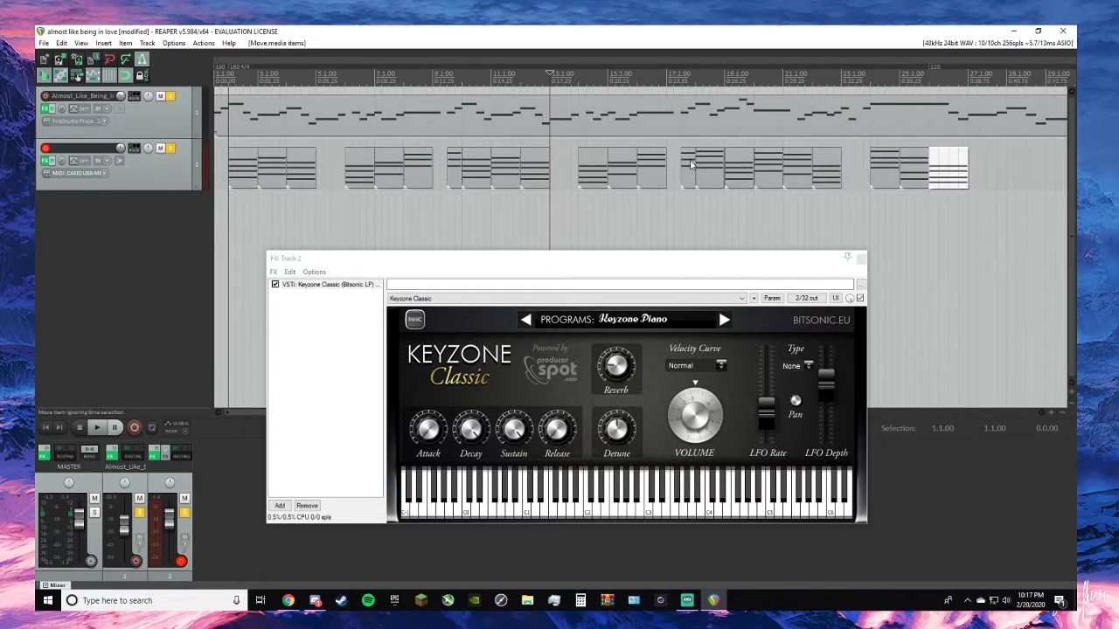
- Play briefly from 17.1.00 and delete the short half-bar chord just before 18.1.00
left_click(667, 79)
key("space")
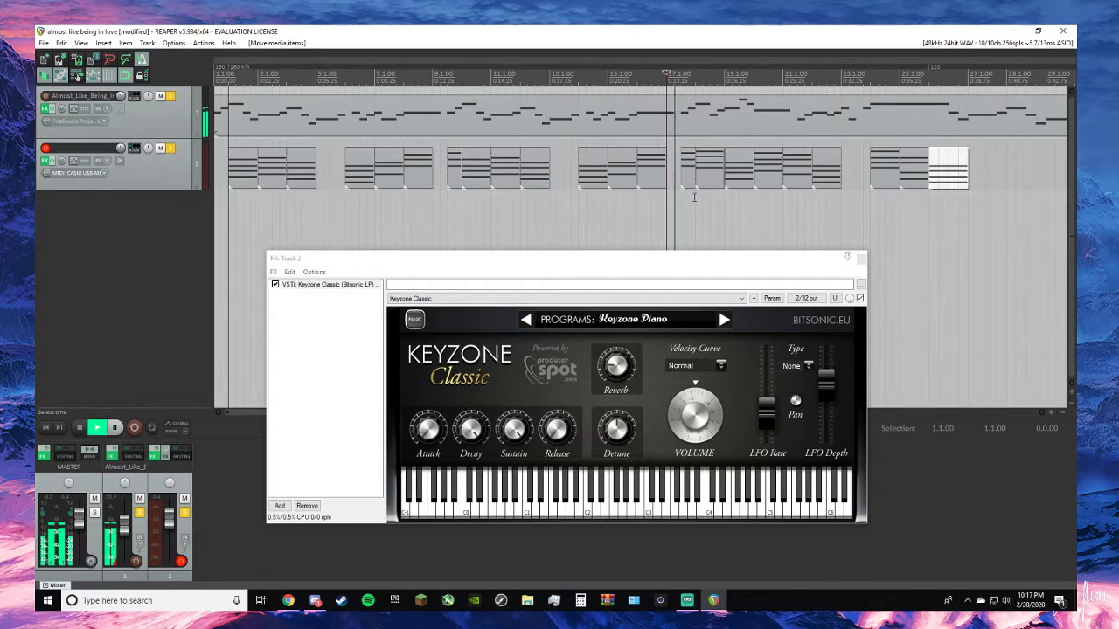
key("space")
left_click(686, 170)
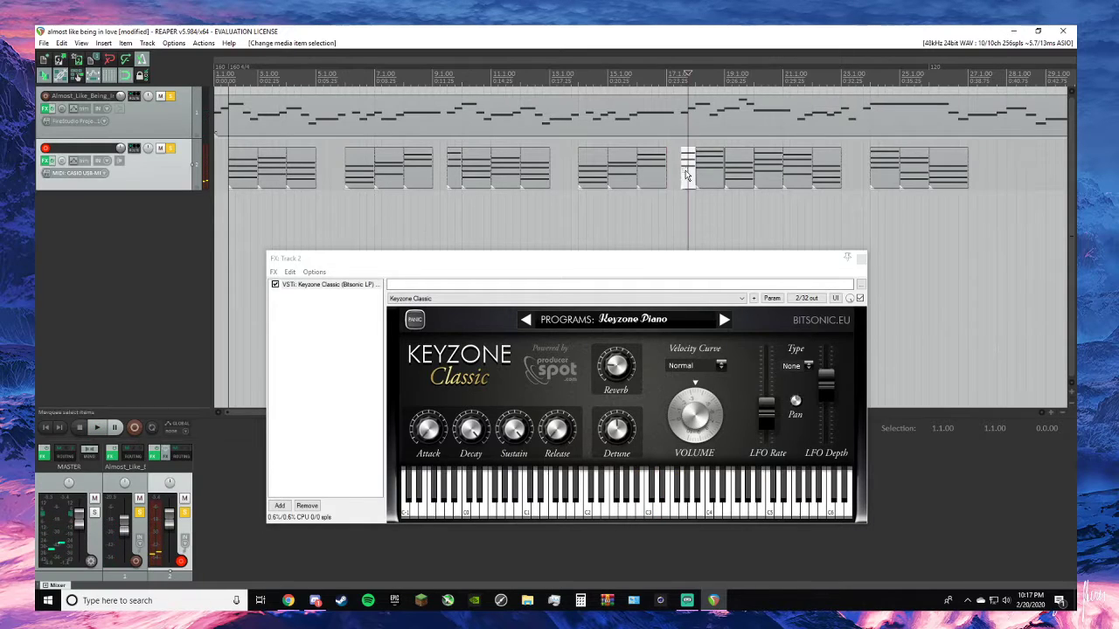
right_click(686, 169)
left_click(723, 506)
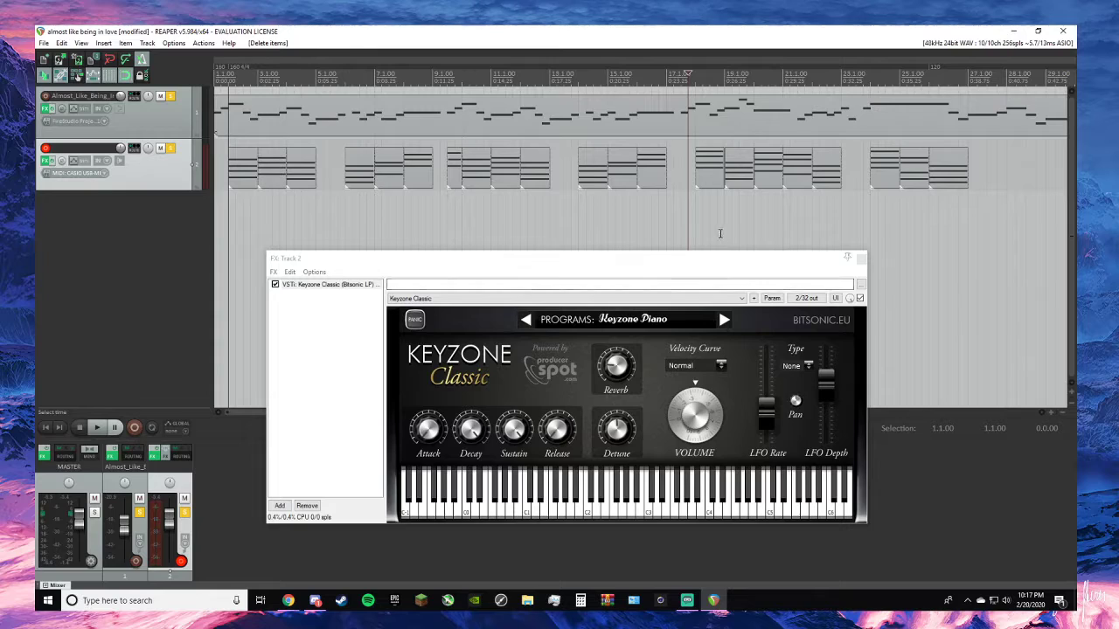
- Play the passage from just before 18.1.00 twice, and play it once from 19.1.00
key("space")
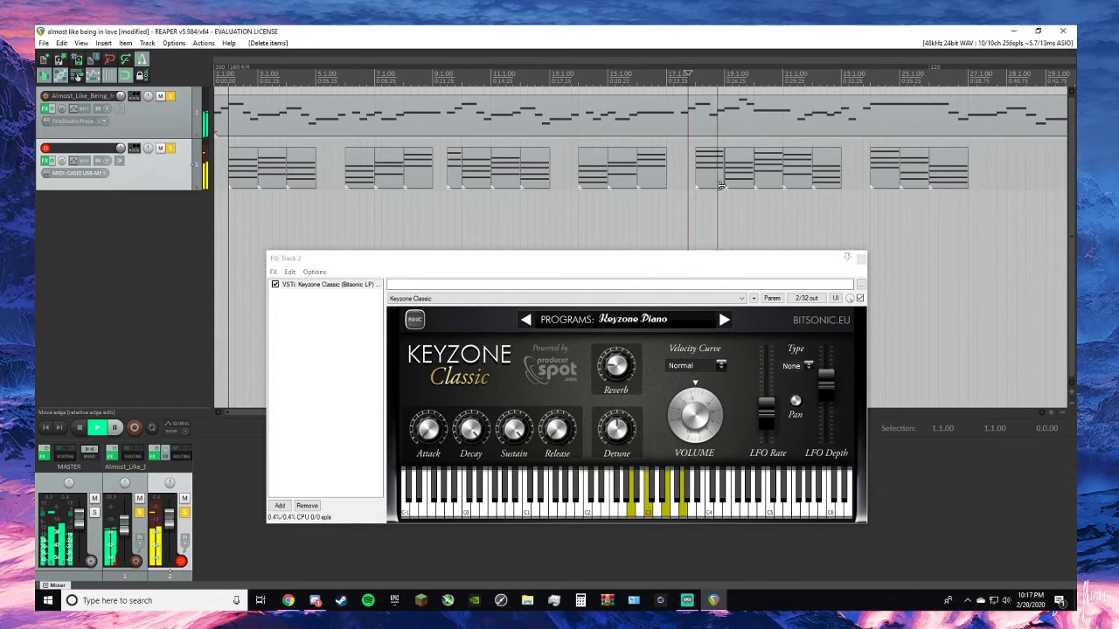
key("space")
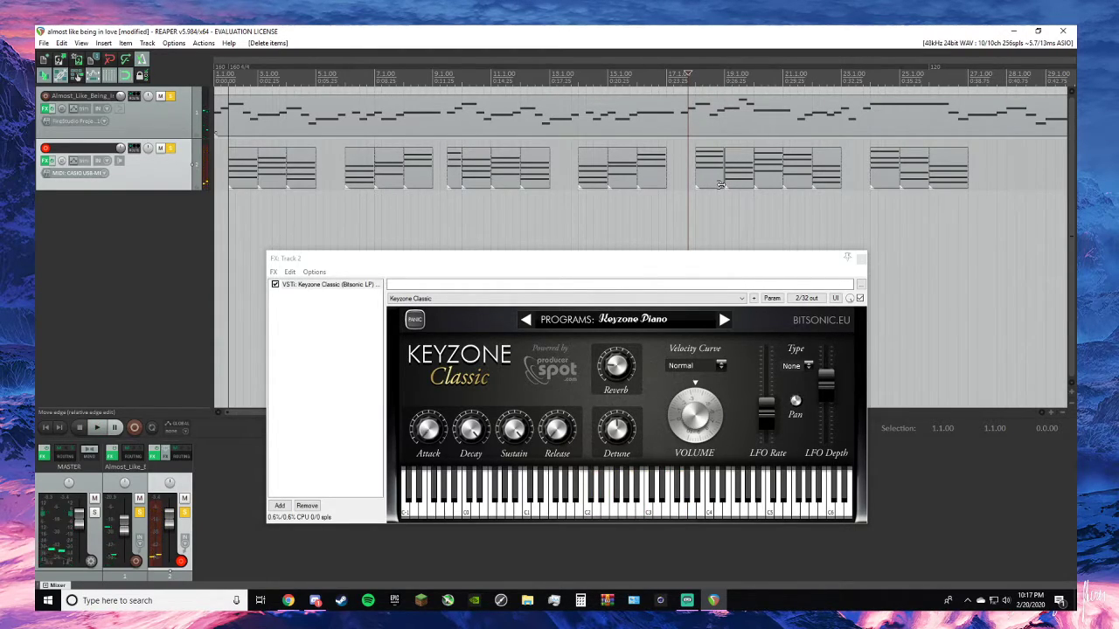
key("space")
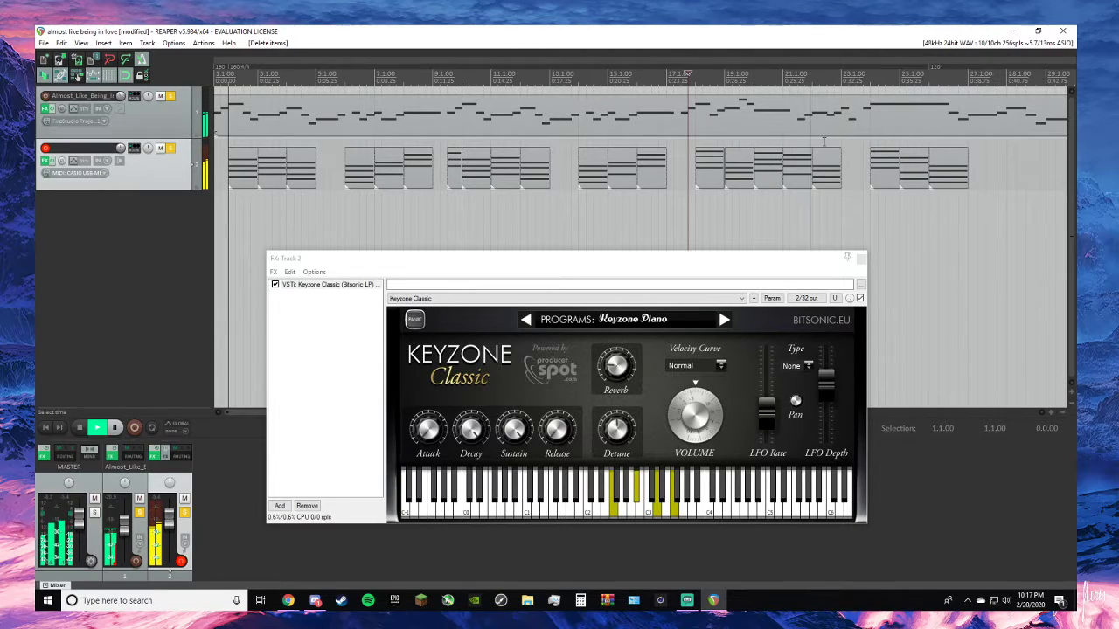
key("space")
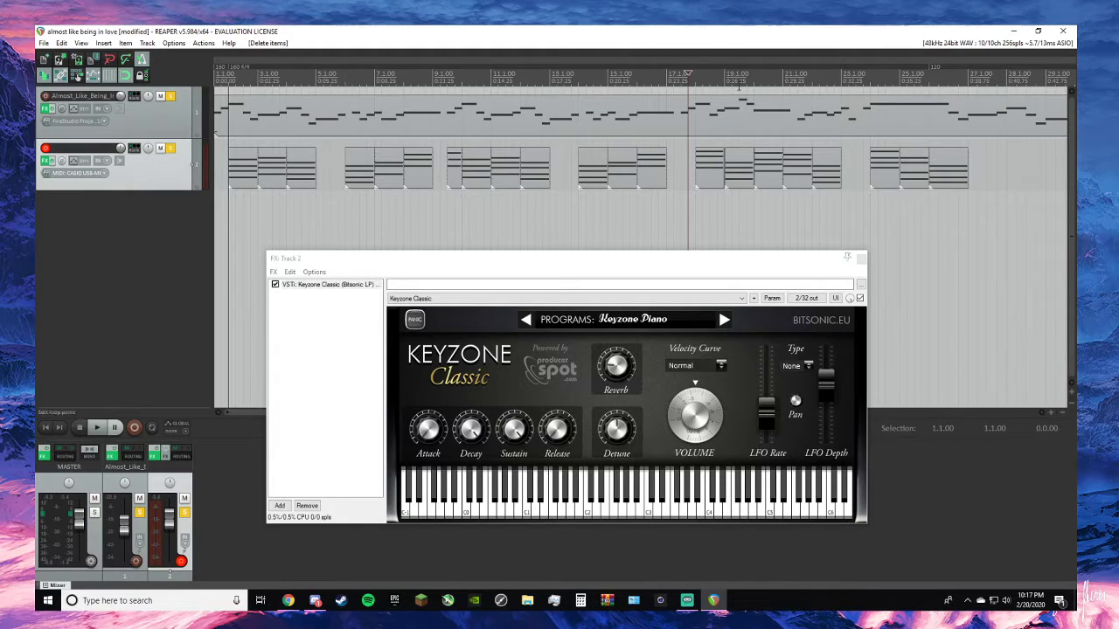
left_click(725, 78)
key("space")
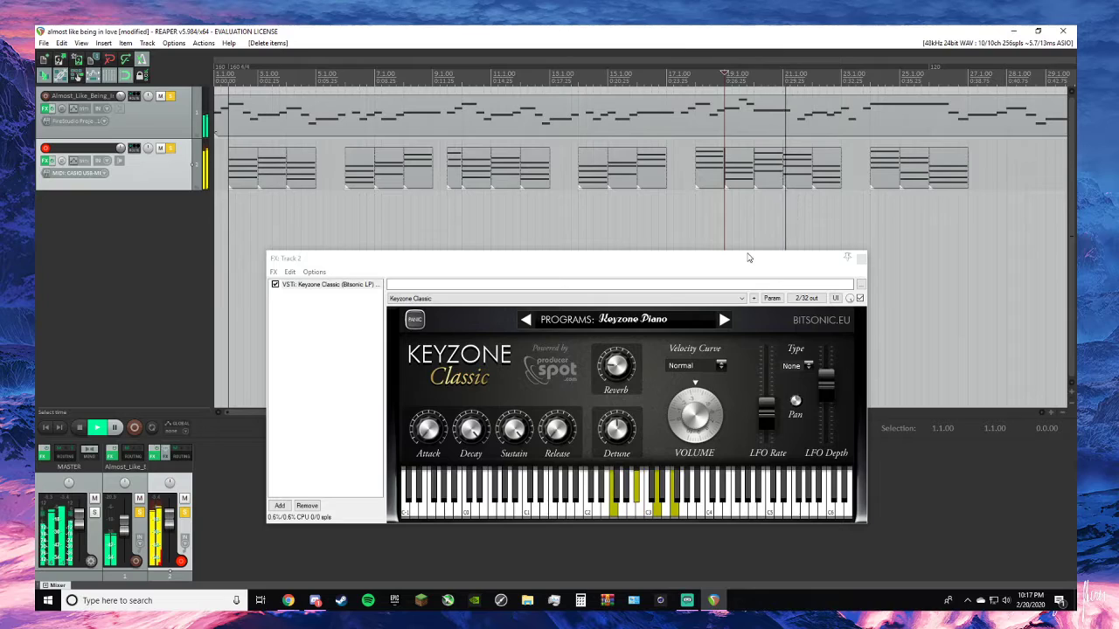
key("space")
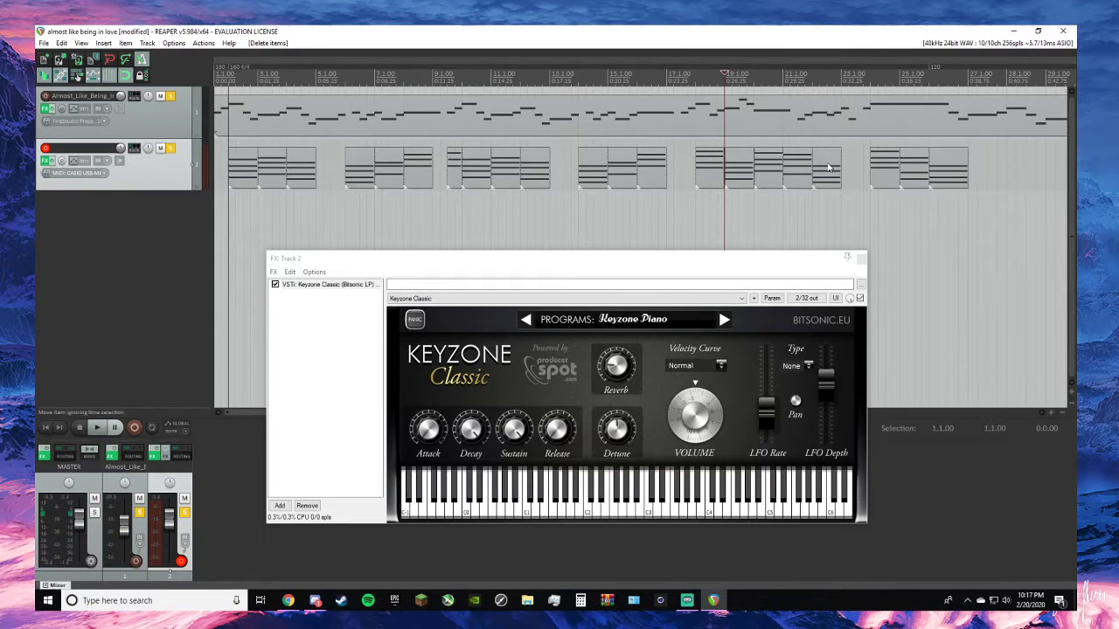
- Shift the last three chords out of the way past 25.1.00, and move the chords at 21.1.00 and 22.1.00 one bar forward
left_click(938, 175)
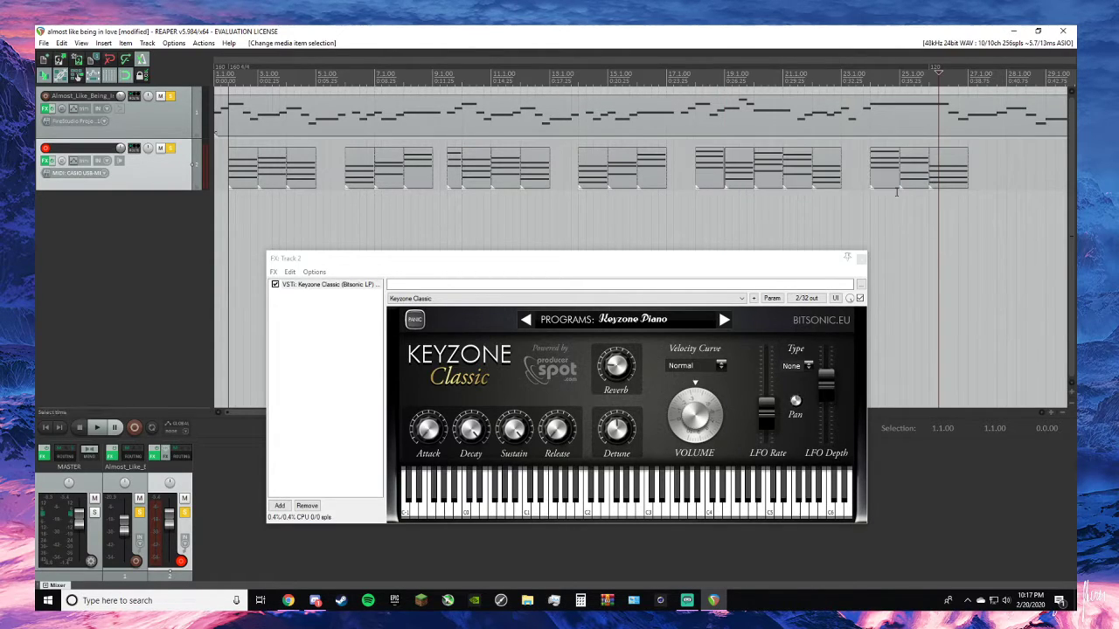
left_click(900, 163)
left_click_drag(914, 163, 933, 163)
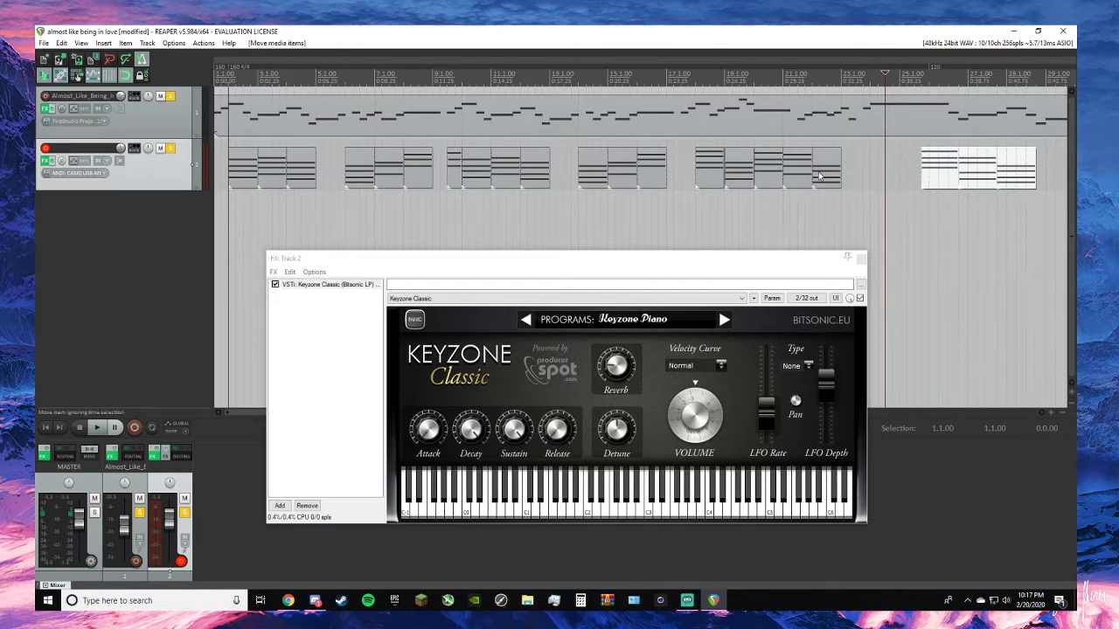
mouse_move(824, 176)
left_mouse_down()
mouse_move(861, 181)
mouse_move(817, 180)
mouse_move(843, 181)
left_mouse_up()
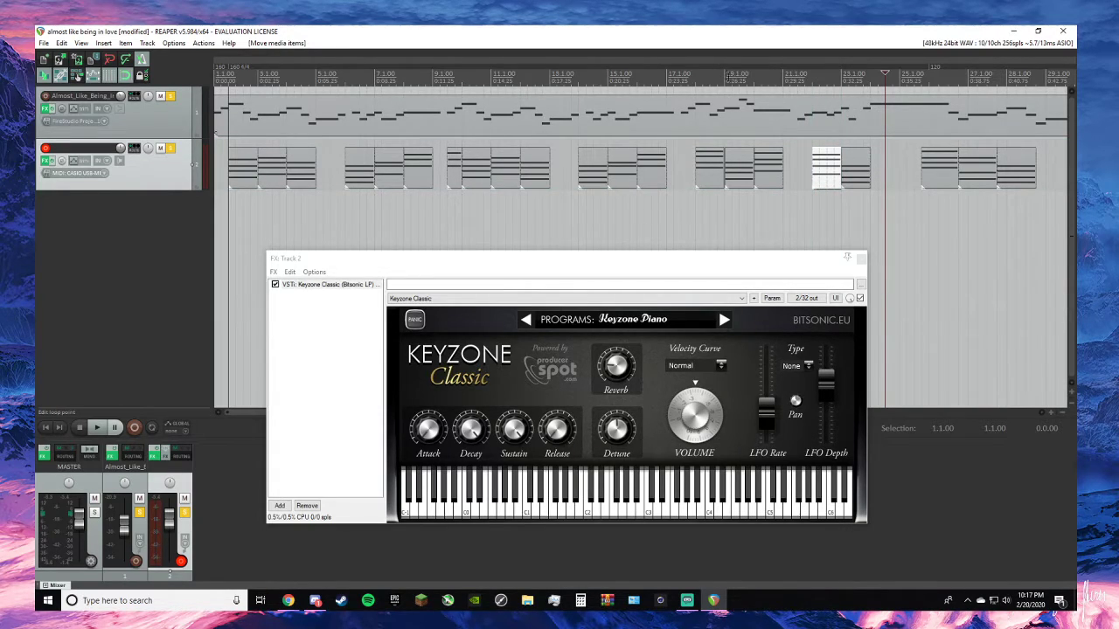
- Play the shifted chords with the melody from 19.1.00, and replay the chord at 23.1.00
left_click(726, 75)
key("space")
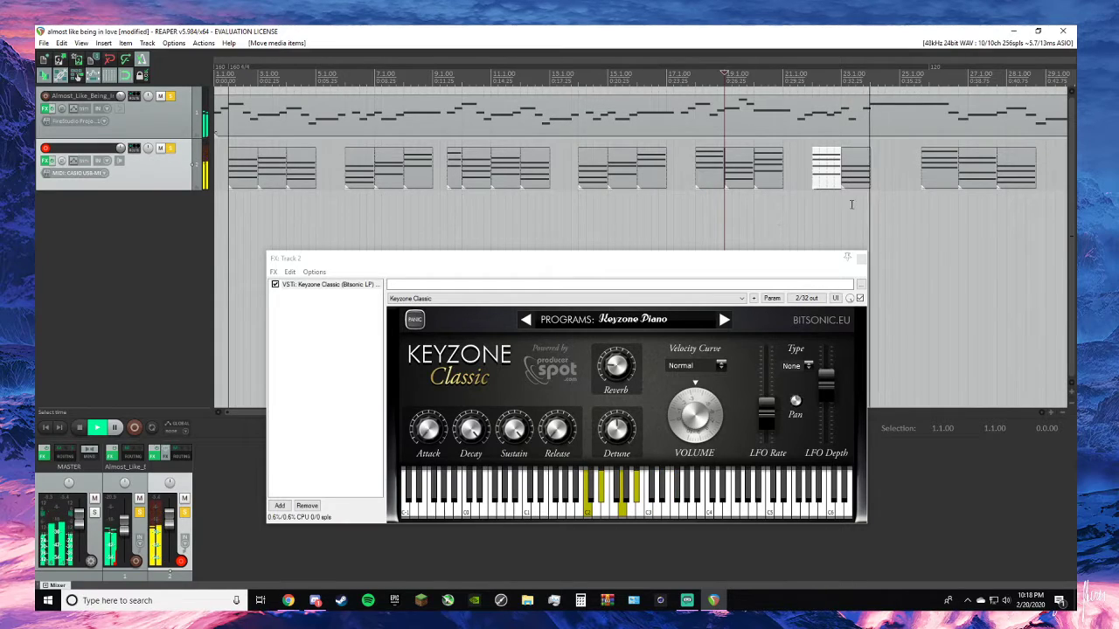
key("space")
left_click(850, 164)
key("space")
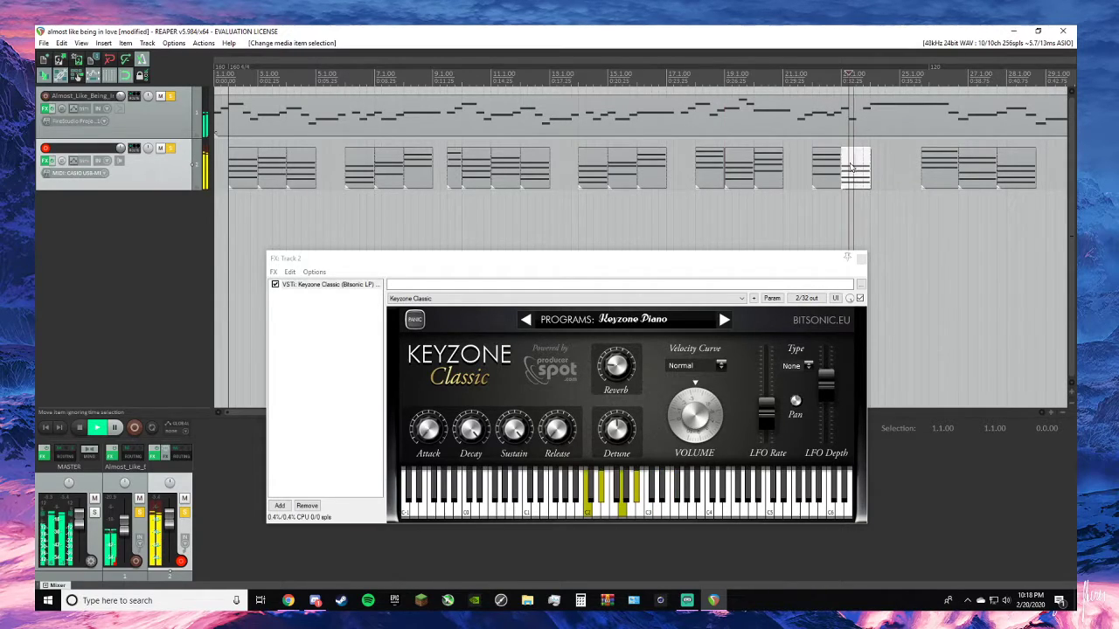
key("space")
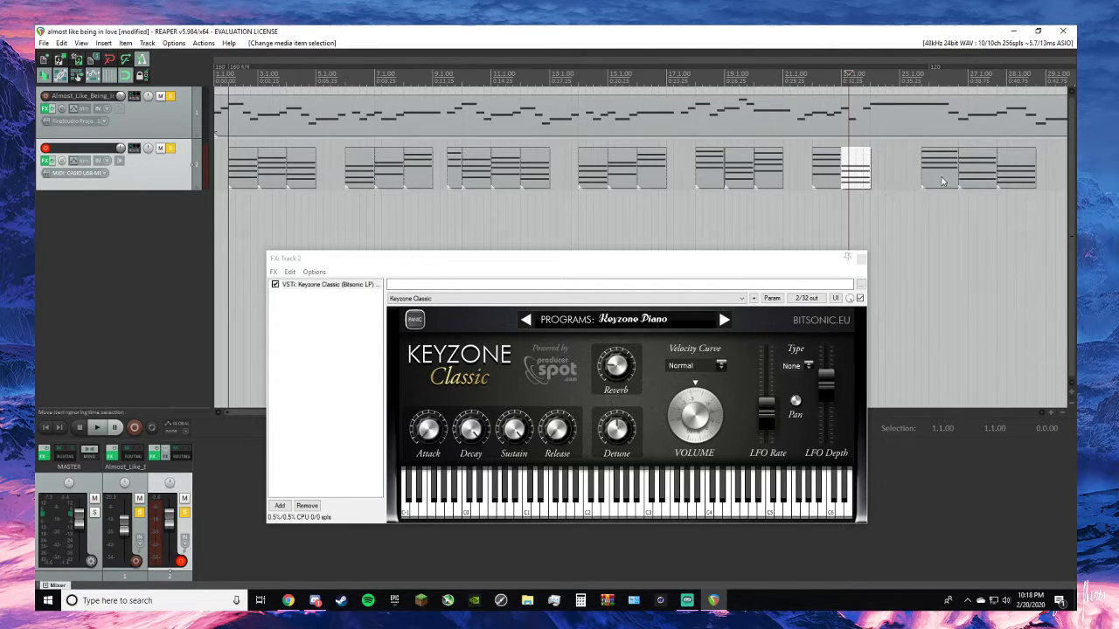
- Move the last three chords back to 24.1.00, 25.1.00 and 26.1.00
left_click_drag(944, 182, 891, 178)
left_click_drag(975, 171, 916, 171)
left_click_drag(1028, 179, 961, 173)
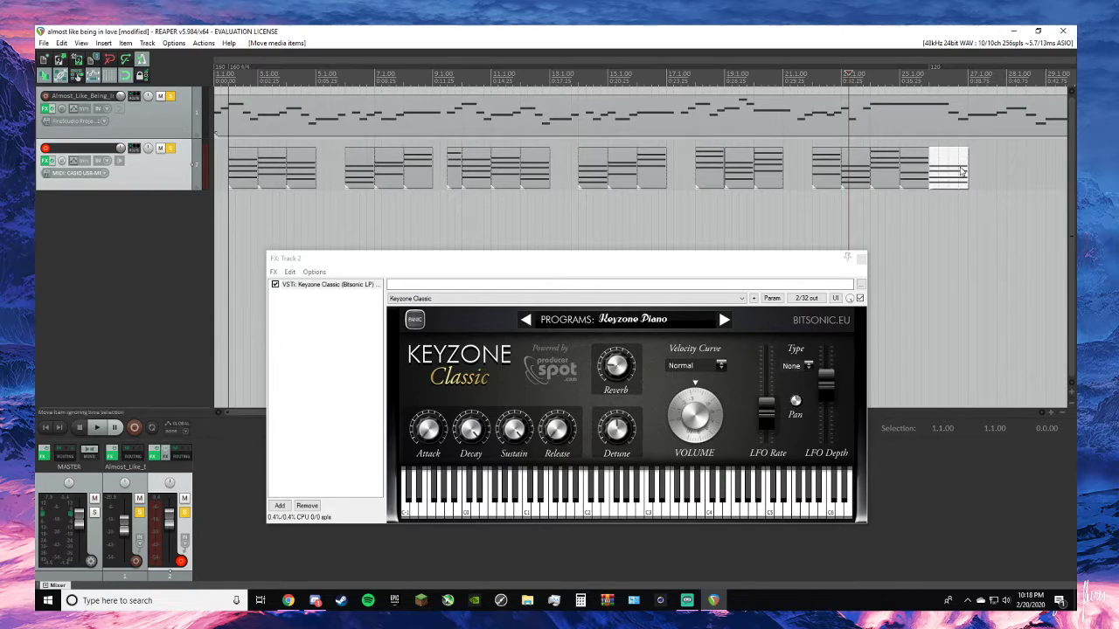
- Play the arrangement from 13.1.00 through the final chord, and close the Keyzone Classic effects window
key("alt+Tab")
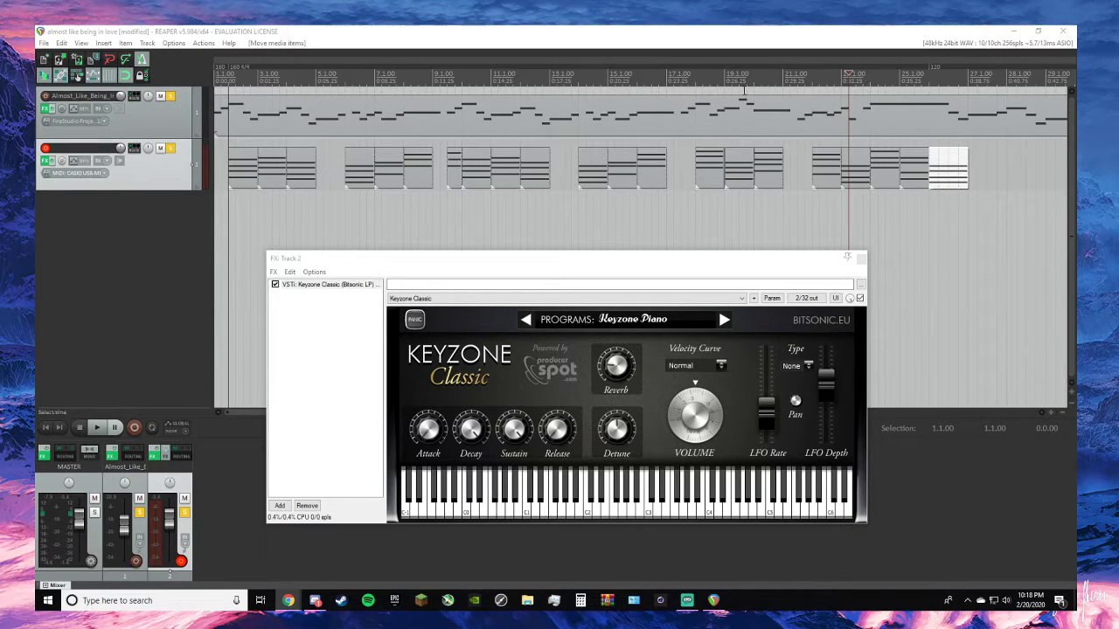
left_click(557, 77)
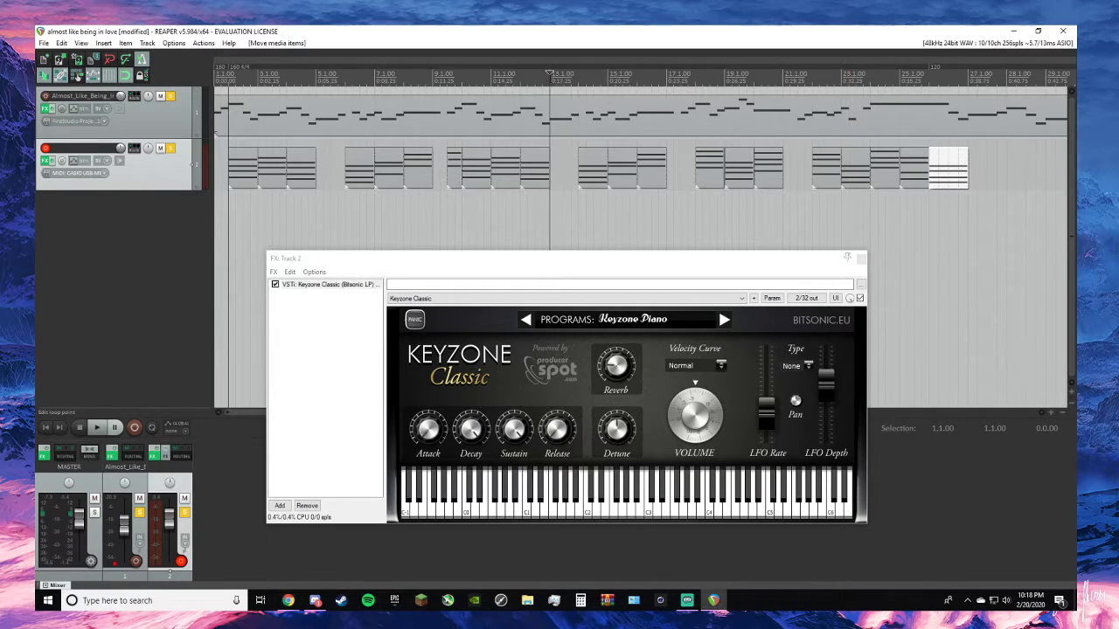
key("space")
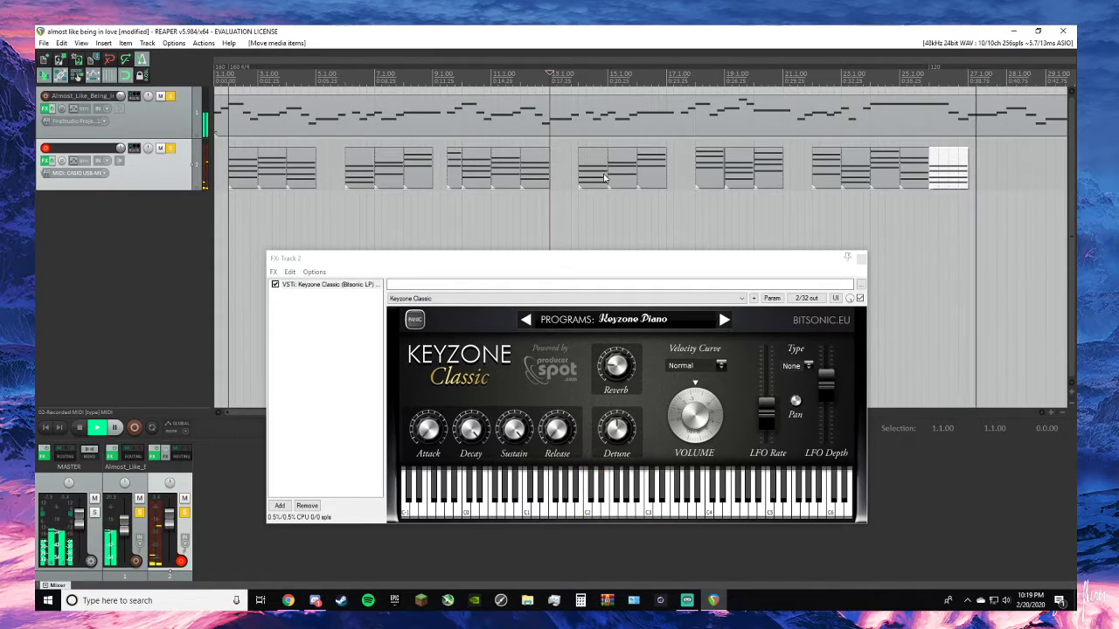
key("space")
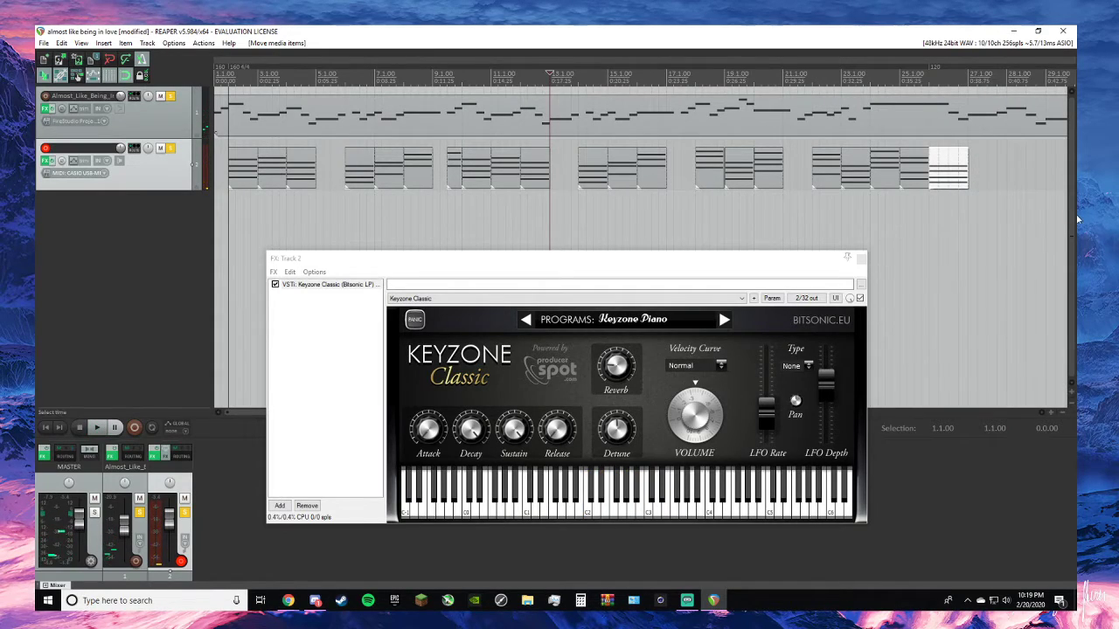
left_click(861, 258)
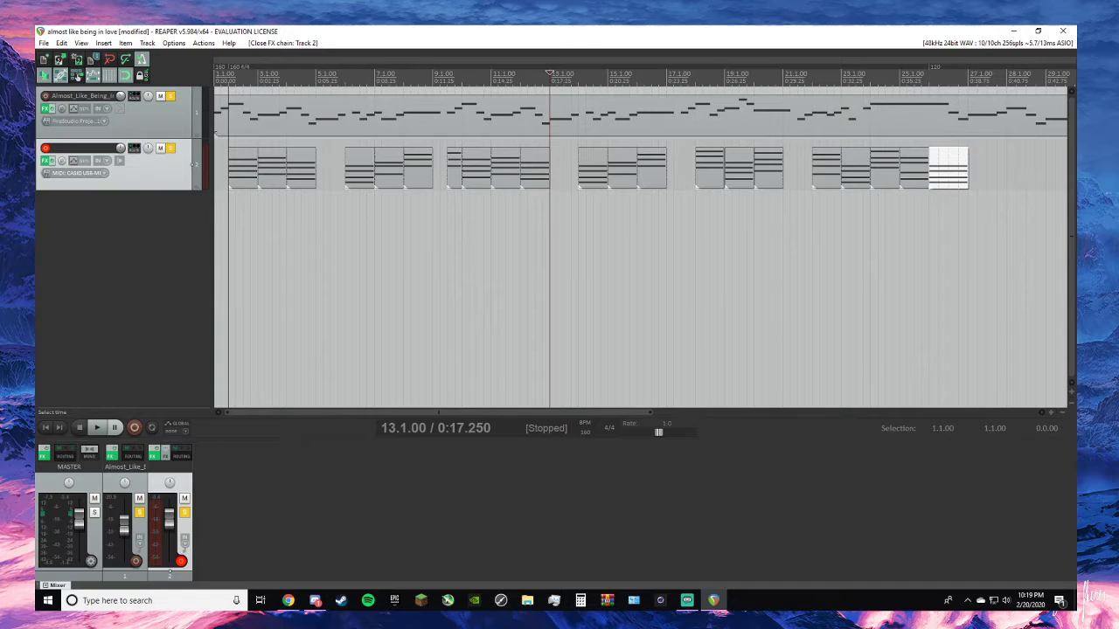
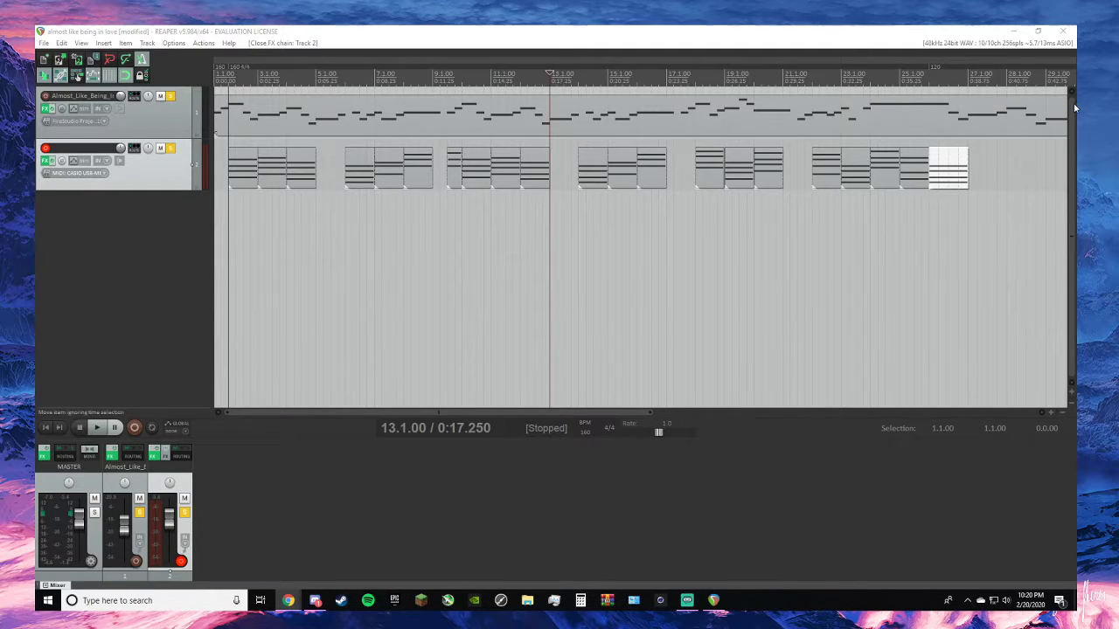
- Remove the chord at 26.1.00 and paste a copy of the first four chords in its place
right_click(957, 178)
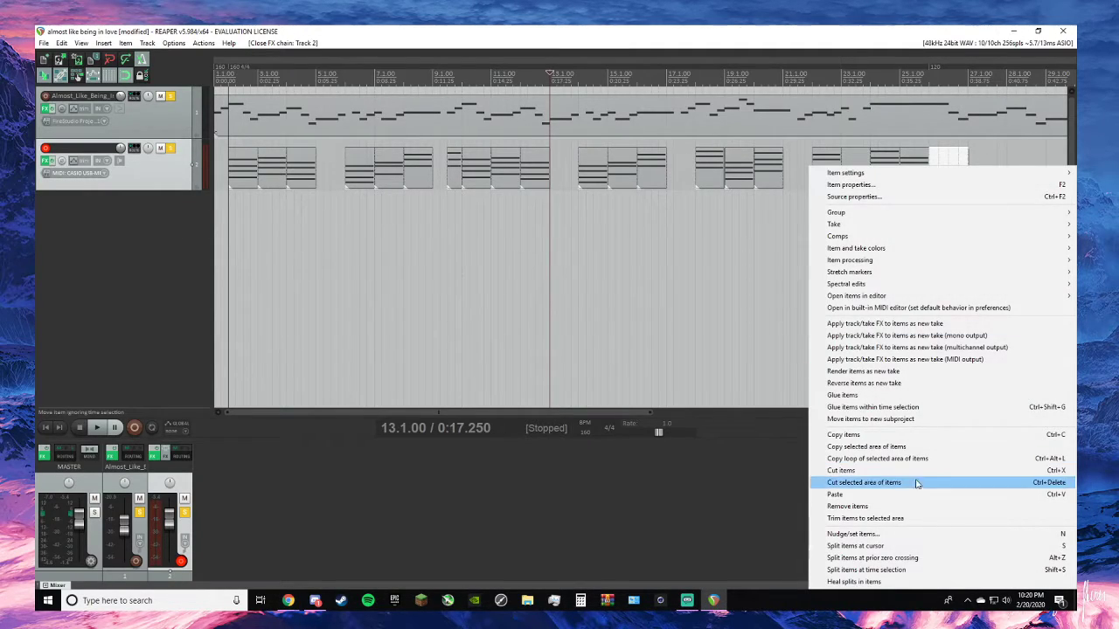
left_click(902, 509)
left_click(250, 166)
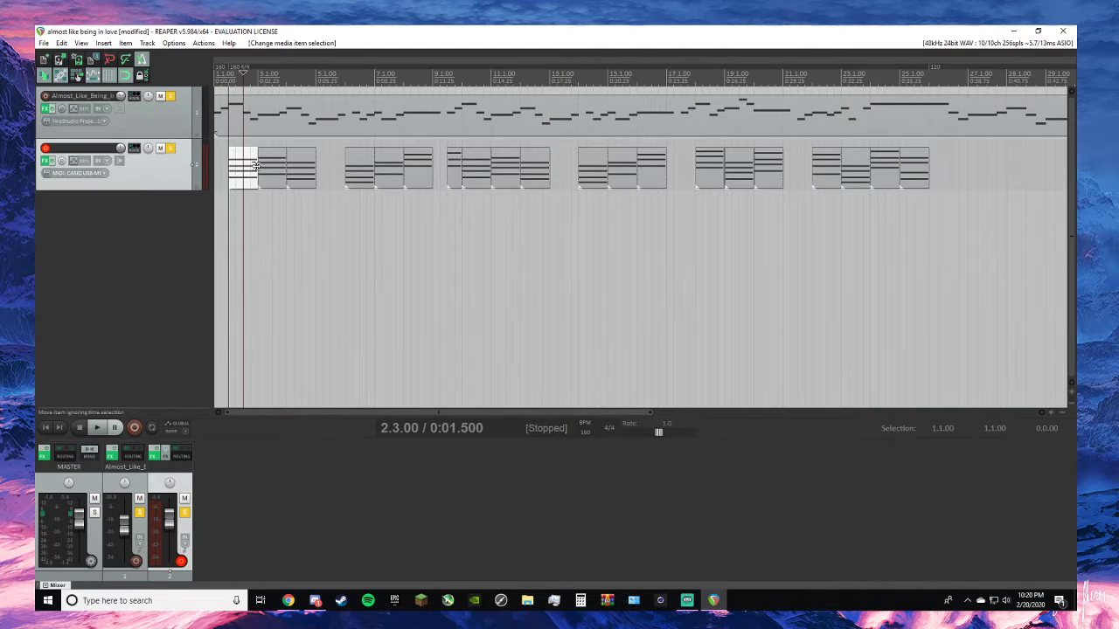
left_click(363, 186, "shift")
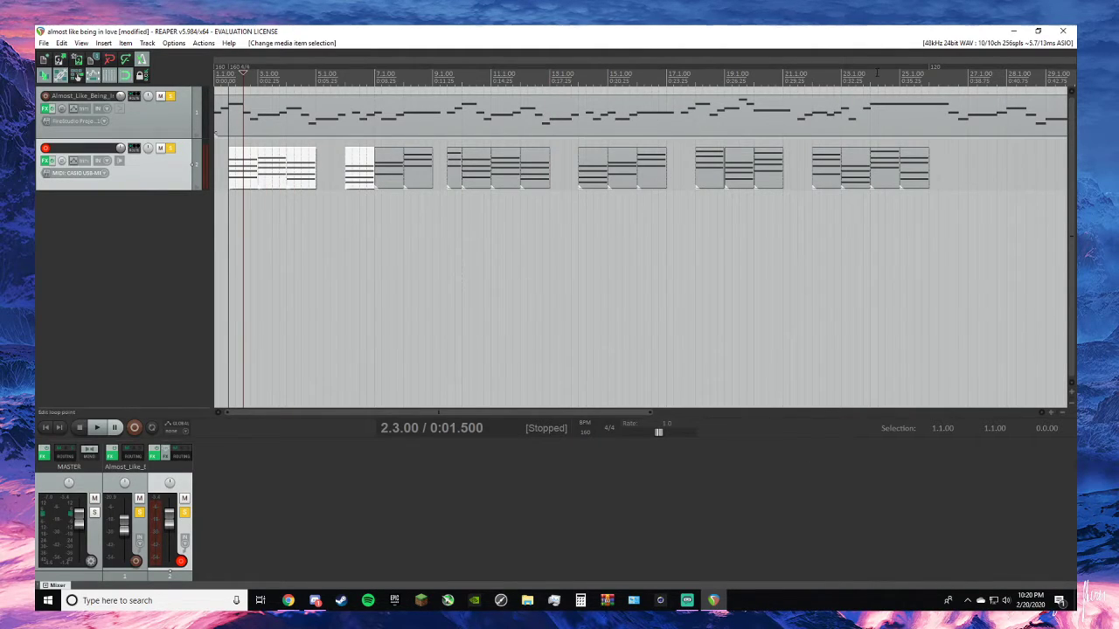
left_click(929, 77)
key("ctrl+v")
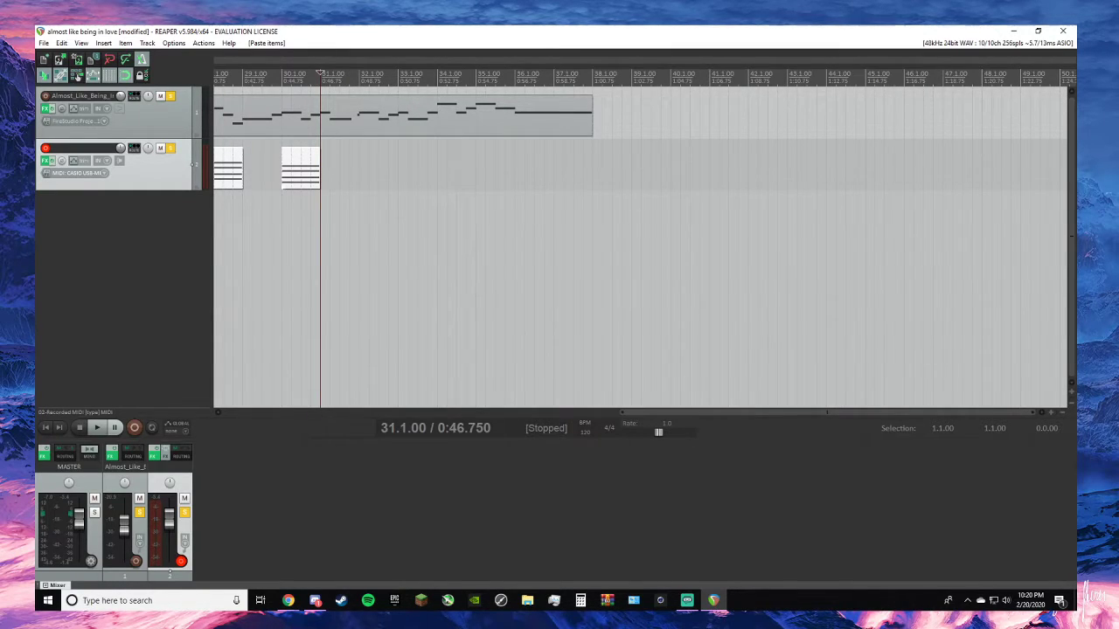
- Play the melody from 31.1.00, and consult the piano chord reference in Chrome before returning to REAPER
key("space")
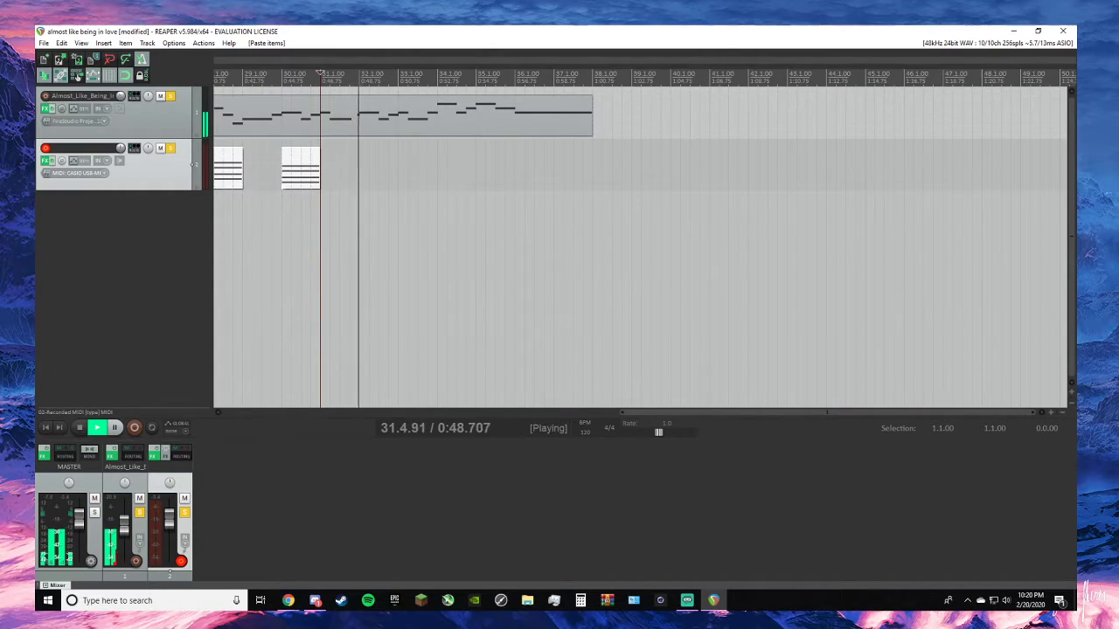
key("space")
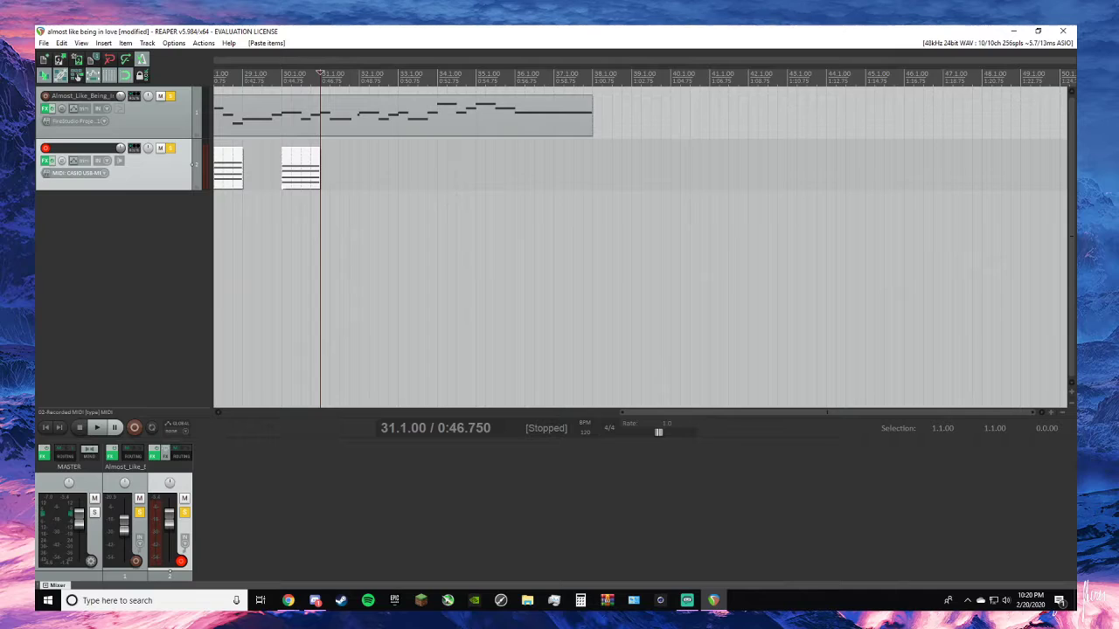
key("alt+Tab")
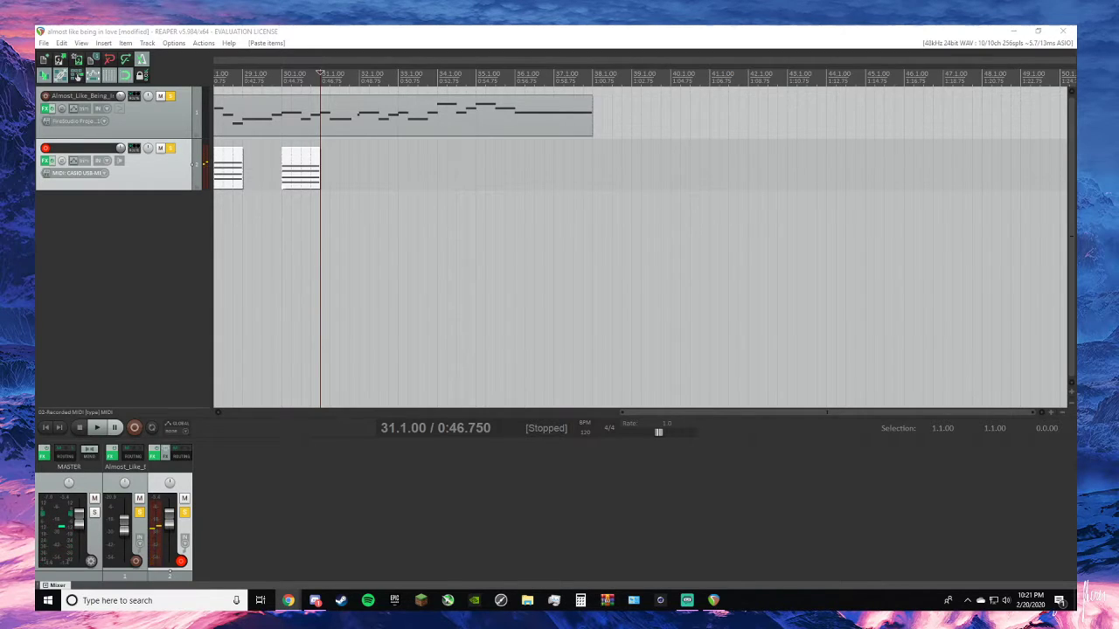
key("alt+Tab")
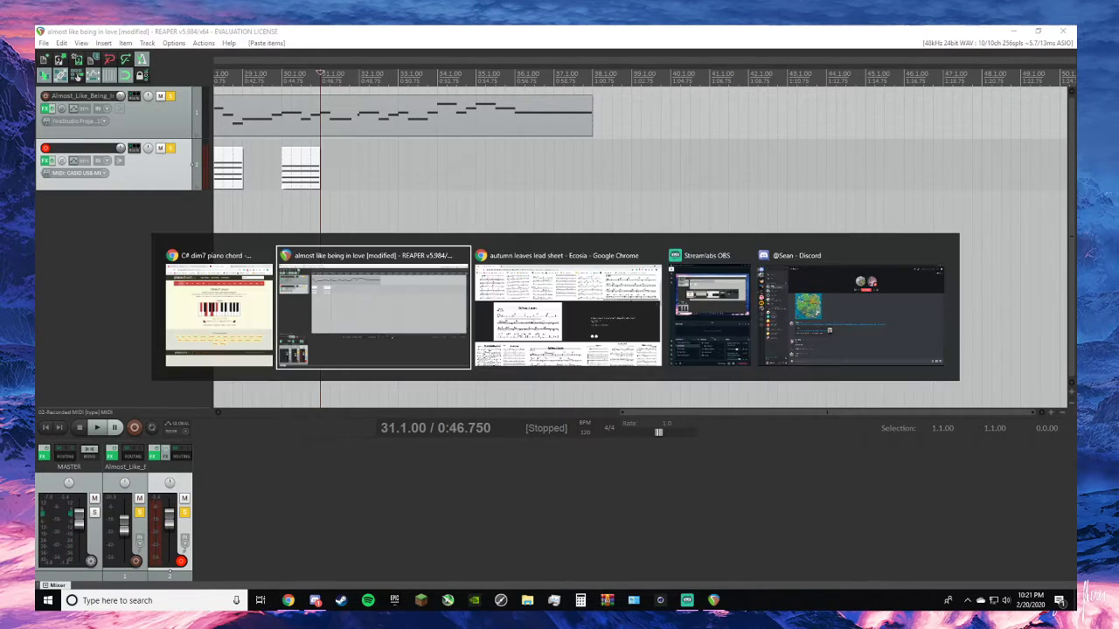
- Play the last pasted chord with the melody from about 30.1.00
key("Left")
key("Left")
key("Left")
key("Left")
key("Left")
key("Left")
key("Left")
key("Left")
key("Left")
key("Left")
key("Left")
key("Left")
key("Left")
key("Left")
key("Left")
key("Left")
key("Left")
key("Left")
key("Left")
key("Left")
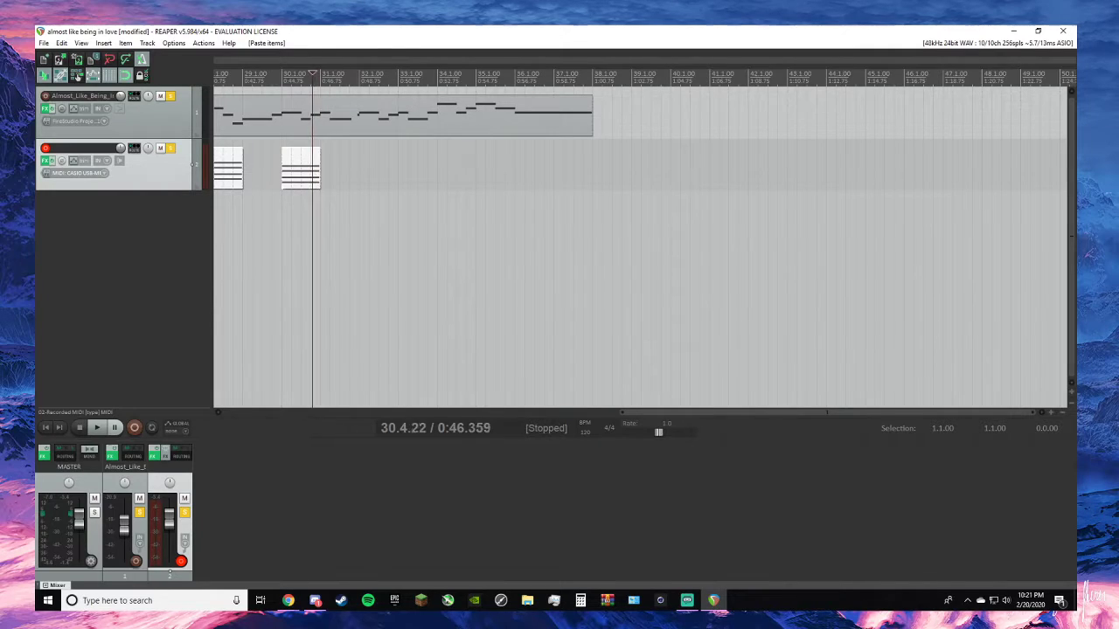
key("Left")
key("Left")
key("Left")
key("Left")
key("Left")
key("Left")
key("Left")
key("Left")
key("Left")
key("Left")
key("Left")
key("Left")
key("Left")
key("Left")
key("Left")
key("Left")
key("Left")
key("Left")
key("Left")
key("Left")
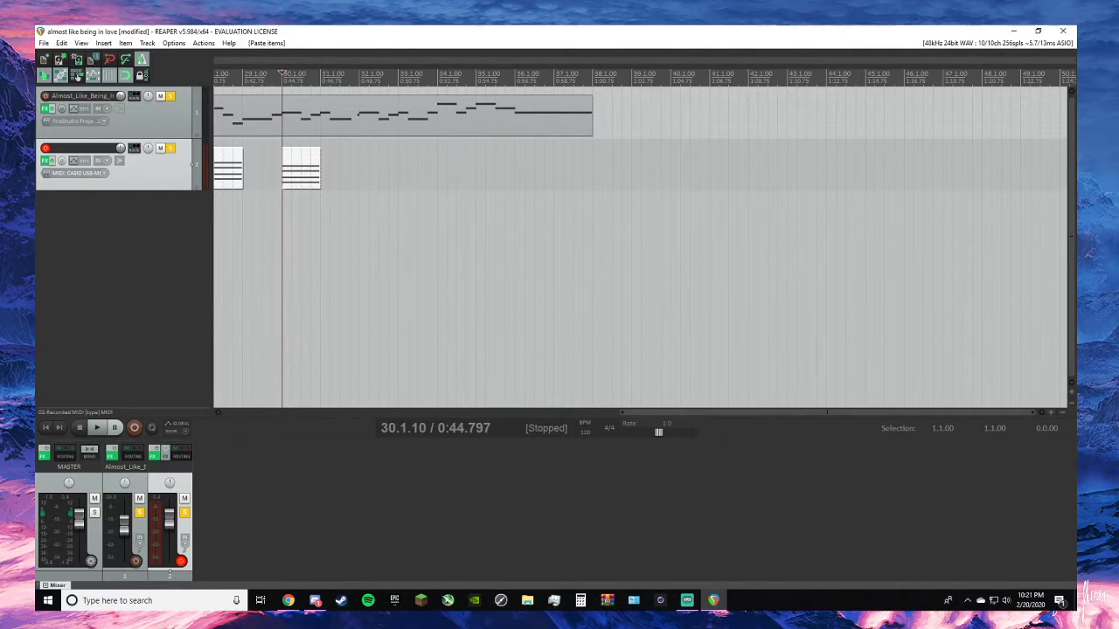
key("space")
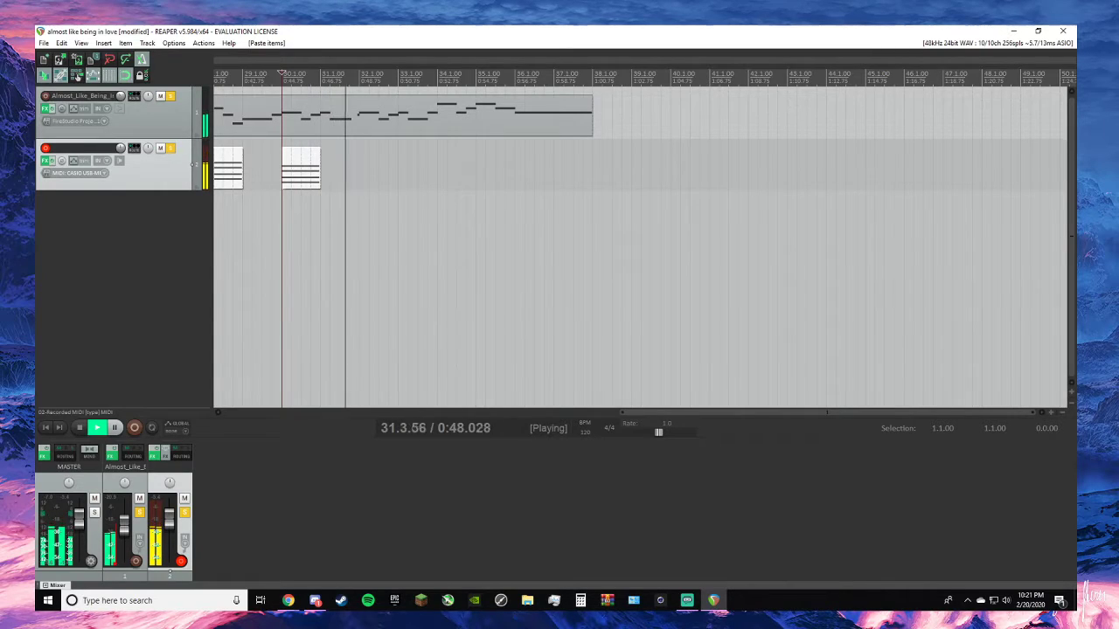
key("space")
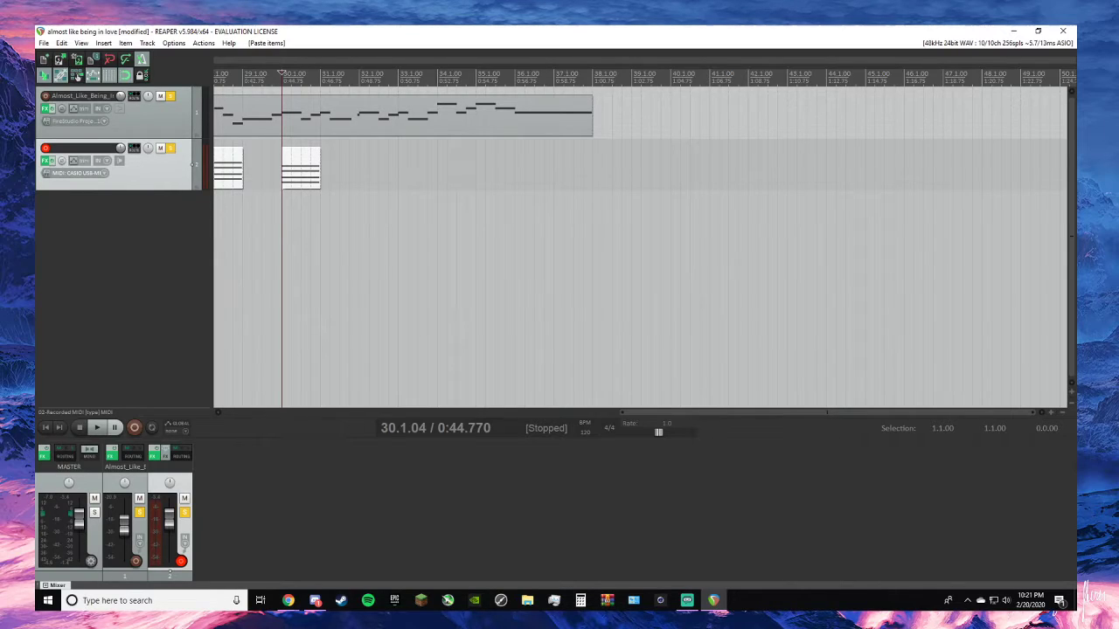
- Take the Almost_Like_Being_In_Love melody track out of solo, and place the edit cursor at 31.1.00
left_click(319, 77)
key("ctrl+Page_Down")
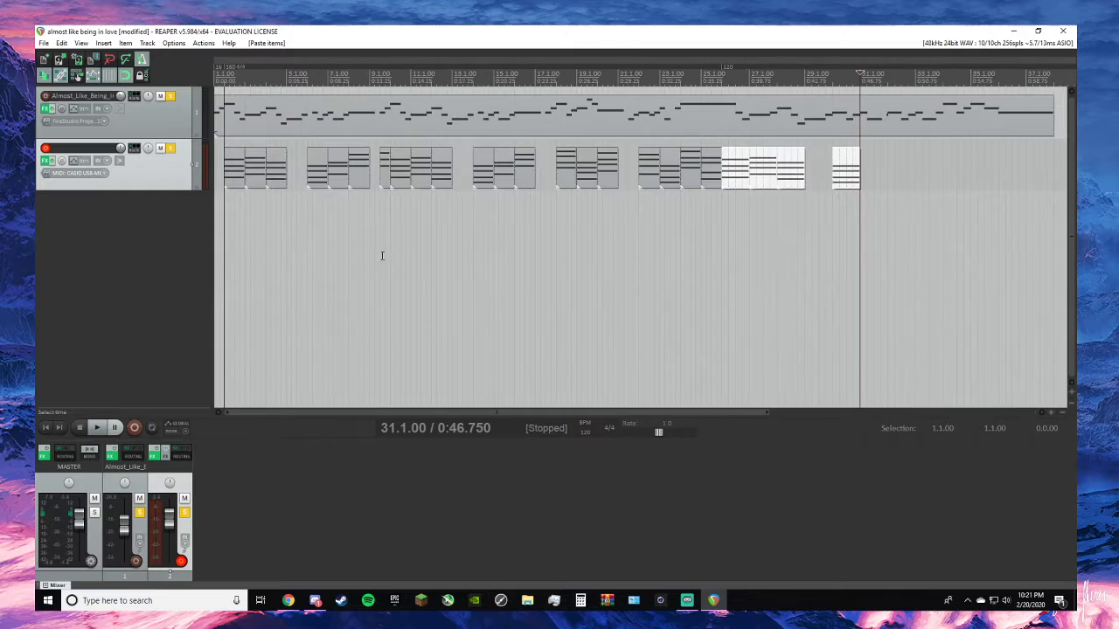
left_click(171, 95)
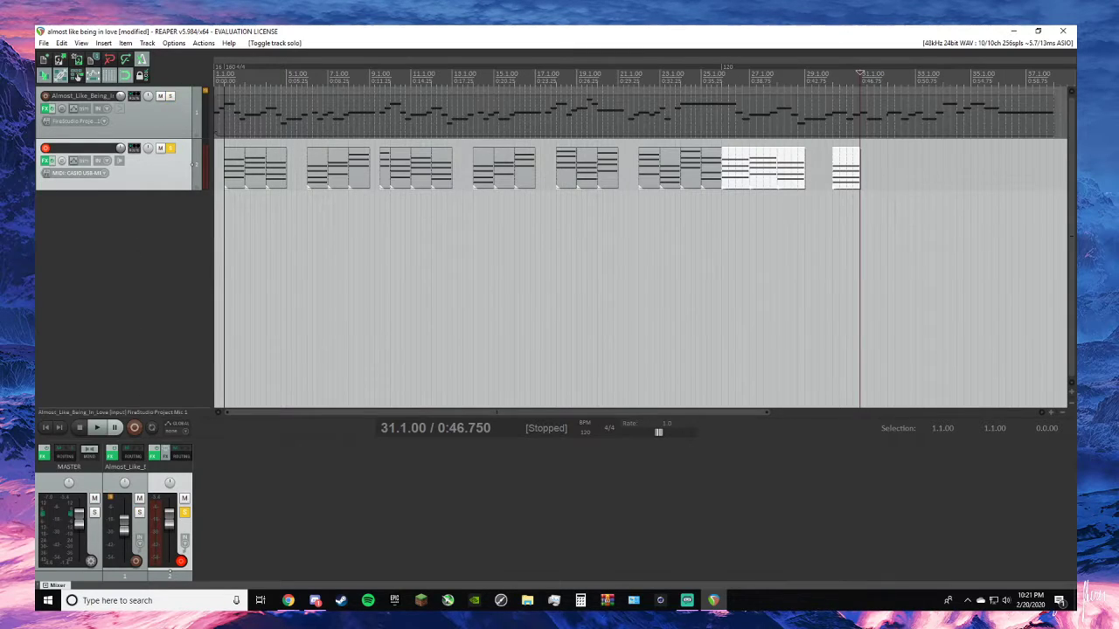
key("alt+Tab")
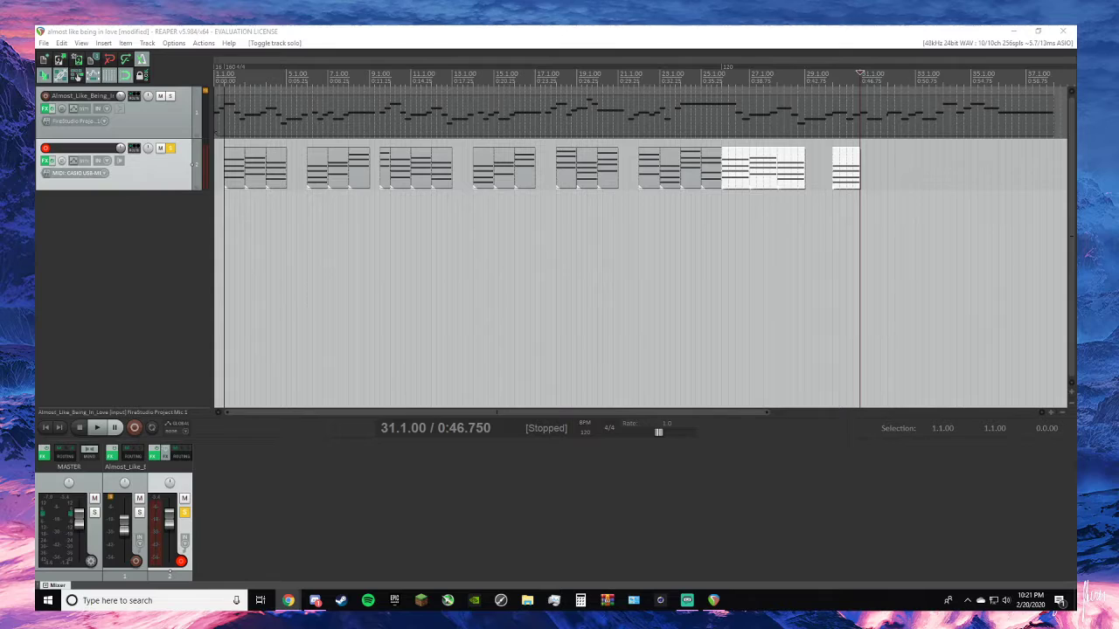
left_click(828, 219)
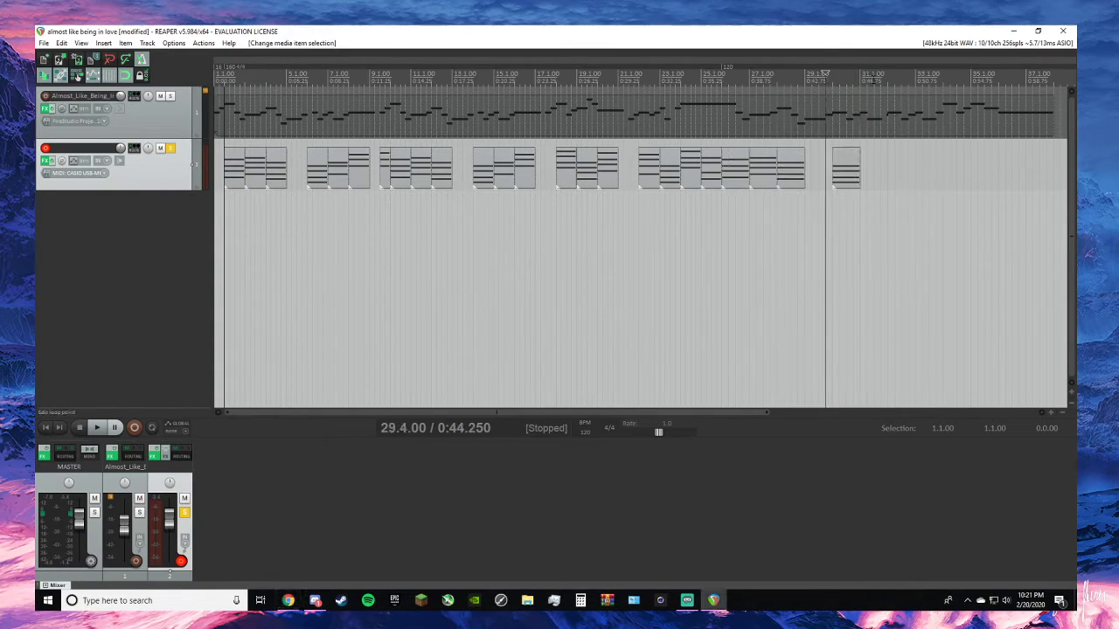
left_click(888, 207)
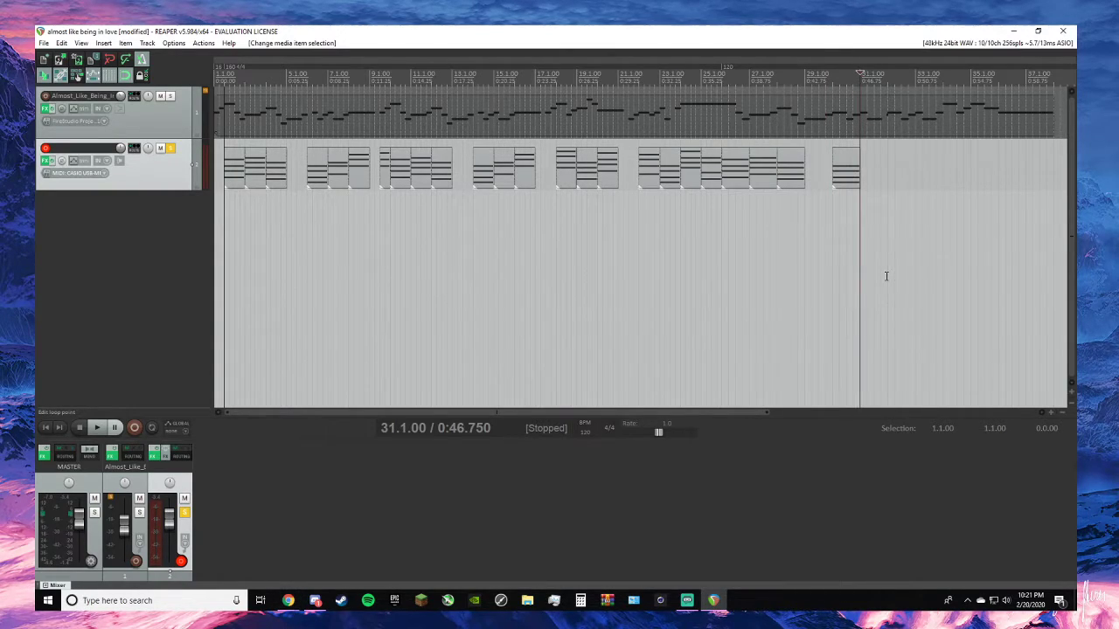
- Record new piano chords from 31.1.00, keep the take, and trim it to a single one-bar chord at 31.1.00
key("ctrl+r")
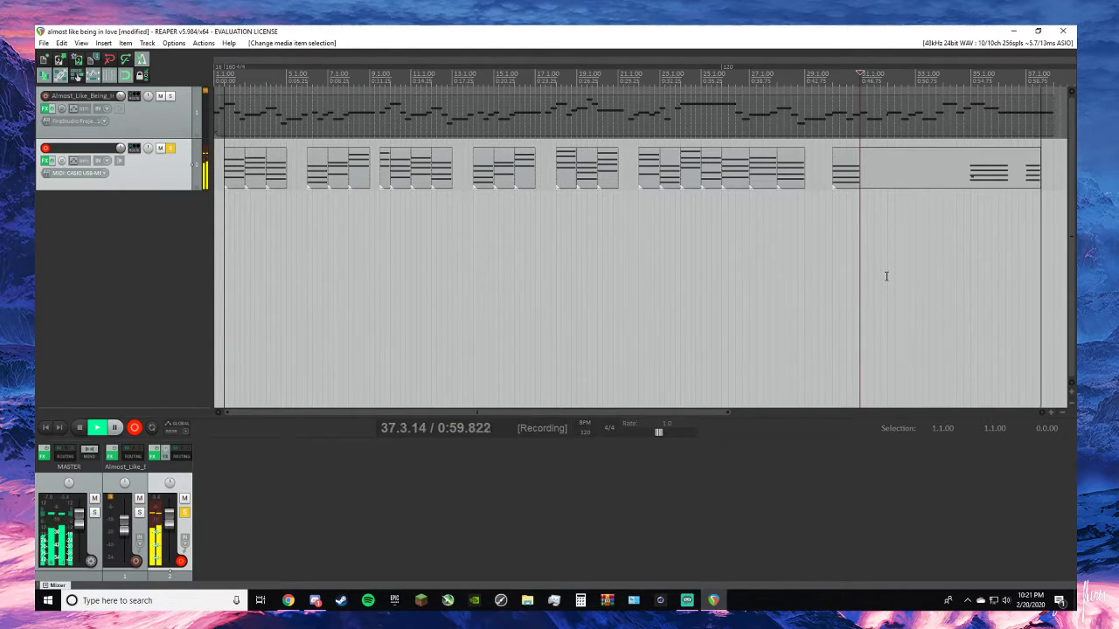
key("space")
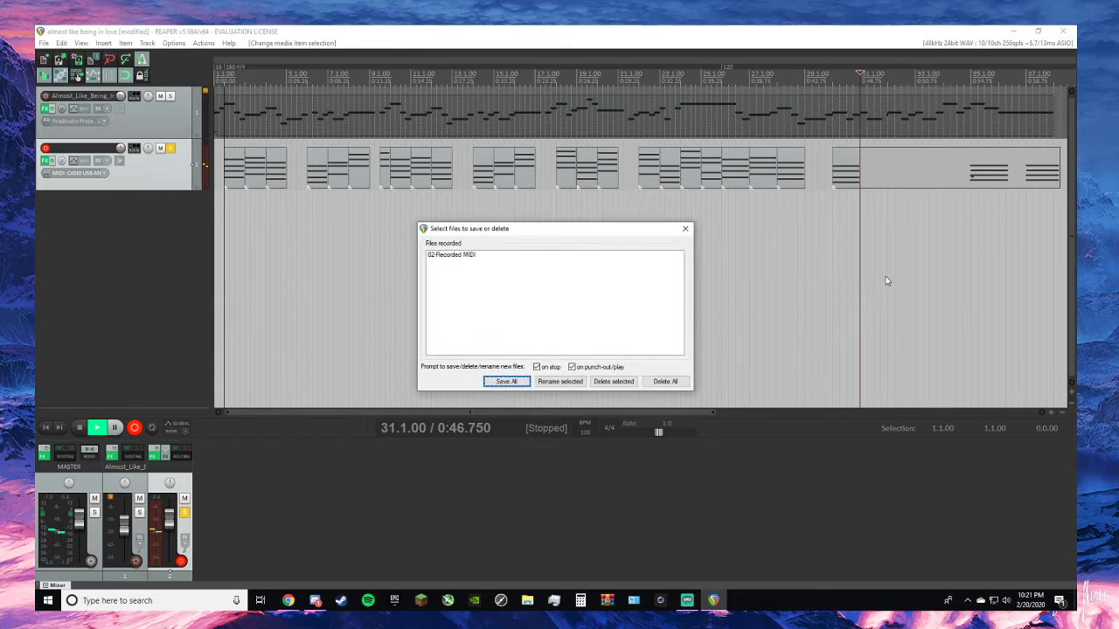
left_click(684, 229)
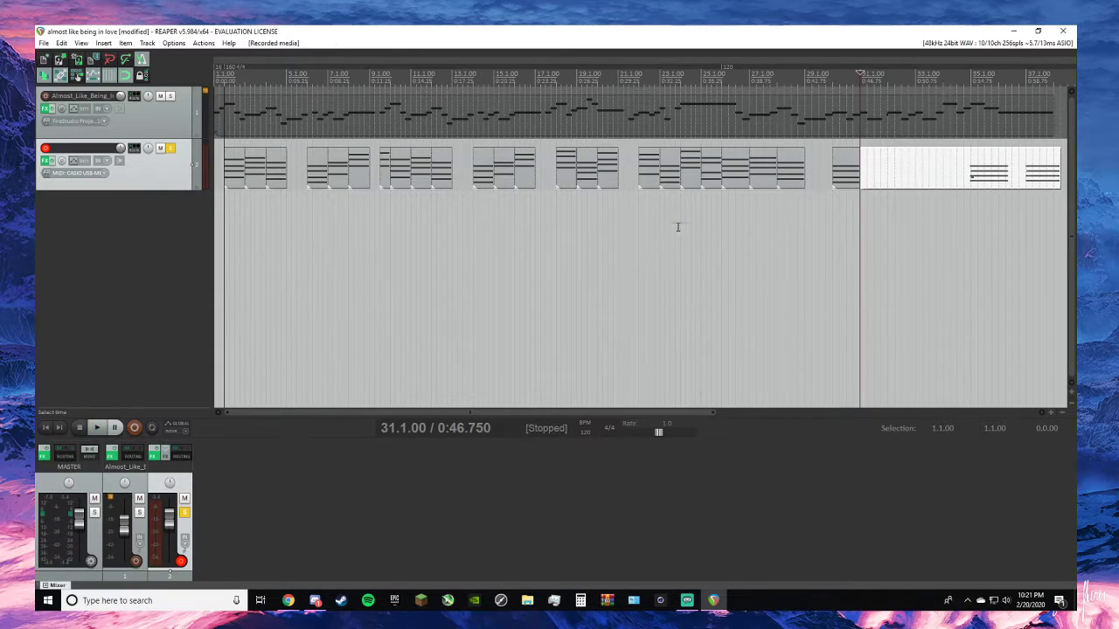
mouse_move(869, 175)
left_mouse_down()
mouse_move(1027, 175)
mouse_move(878, 171)
mouse_move(887, 166)
left_mouse_up()
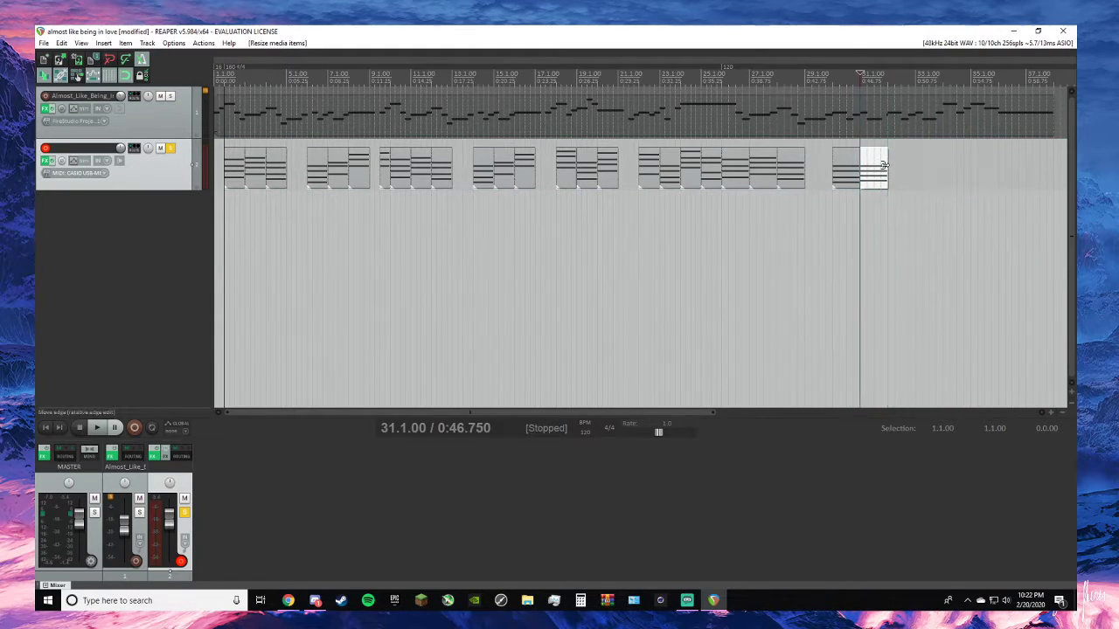
- Play the chord track from 30.1.00 to hear the new chord after the previous one
left_click(834, 123)
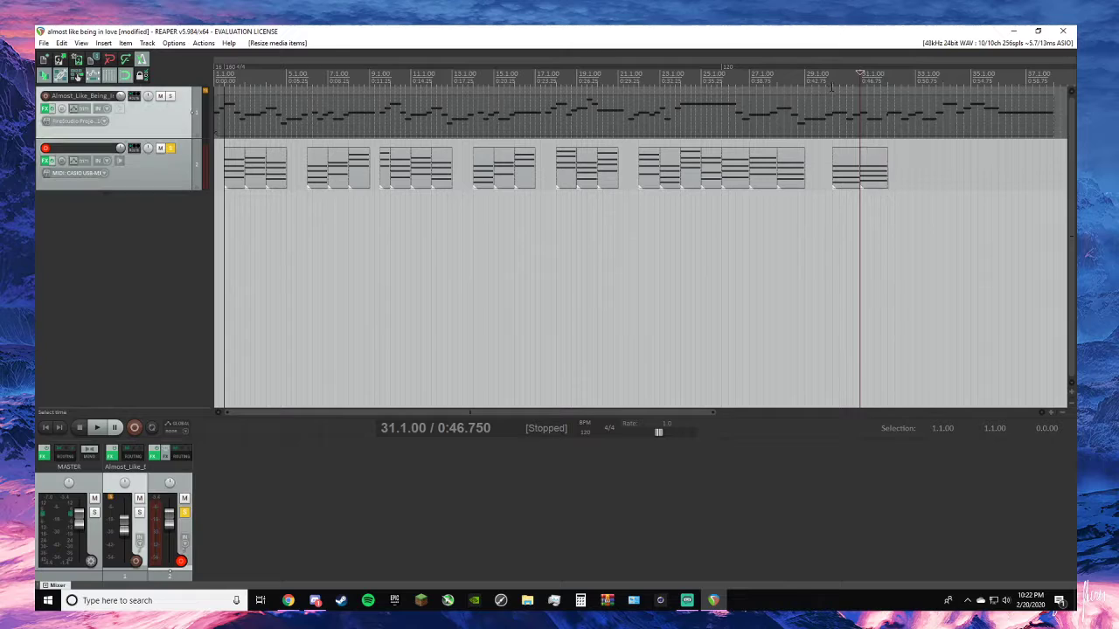
key("space")
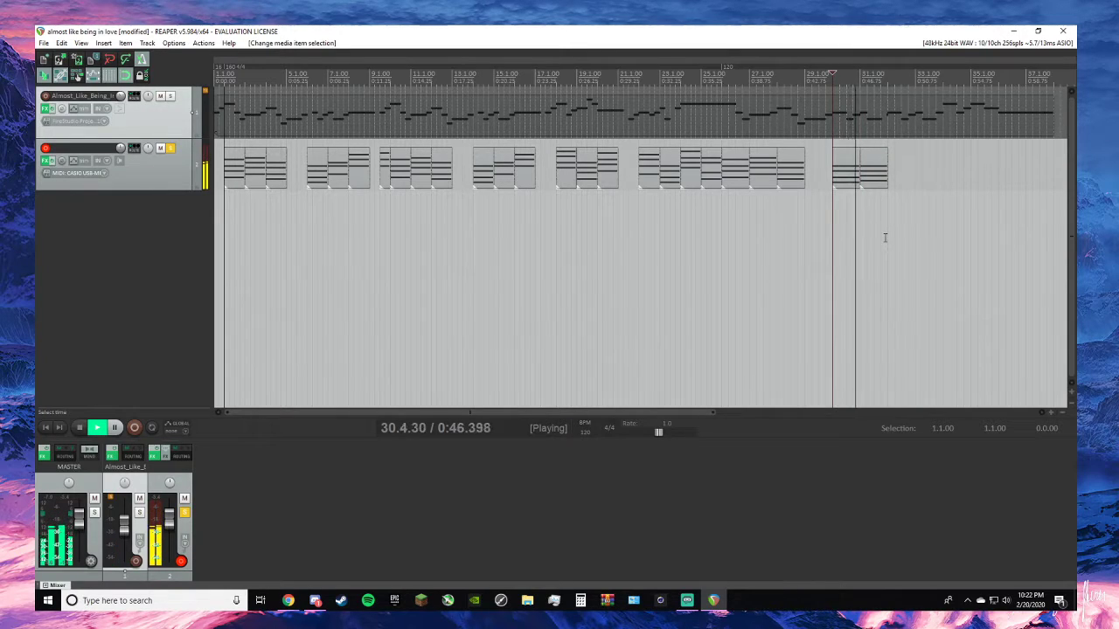
key("space")
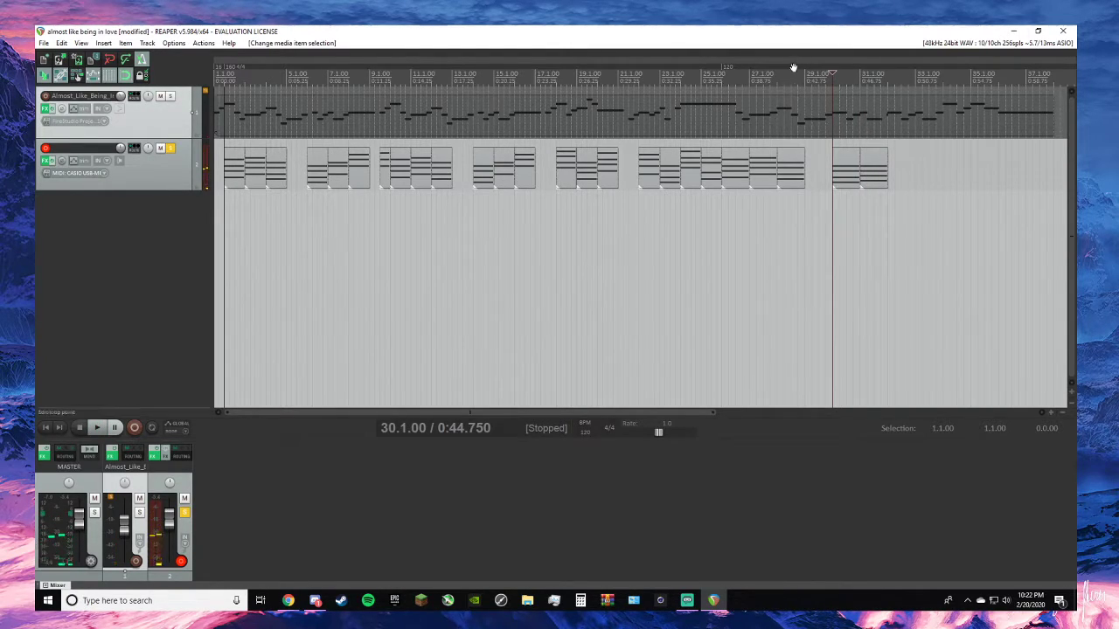
- Record the next piano chord from 32.1.00, save the take, and trim and align it to fill the bar at 32.1.00
key("alt+Tab")
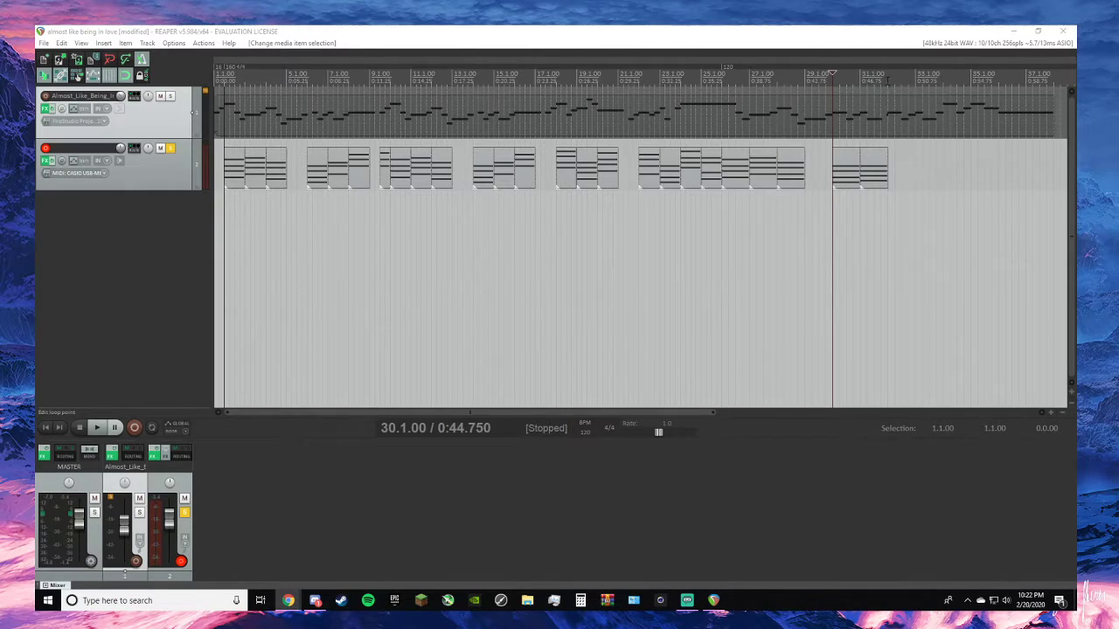
left_click(888, 79)
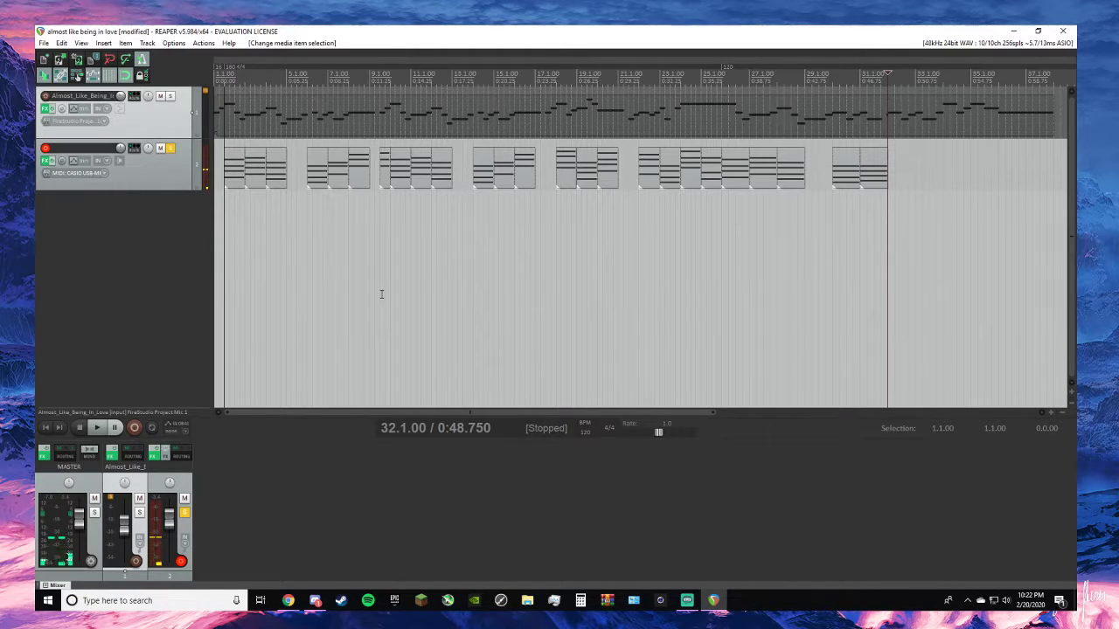
key("ctrl+r")
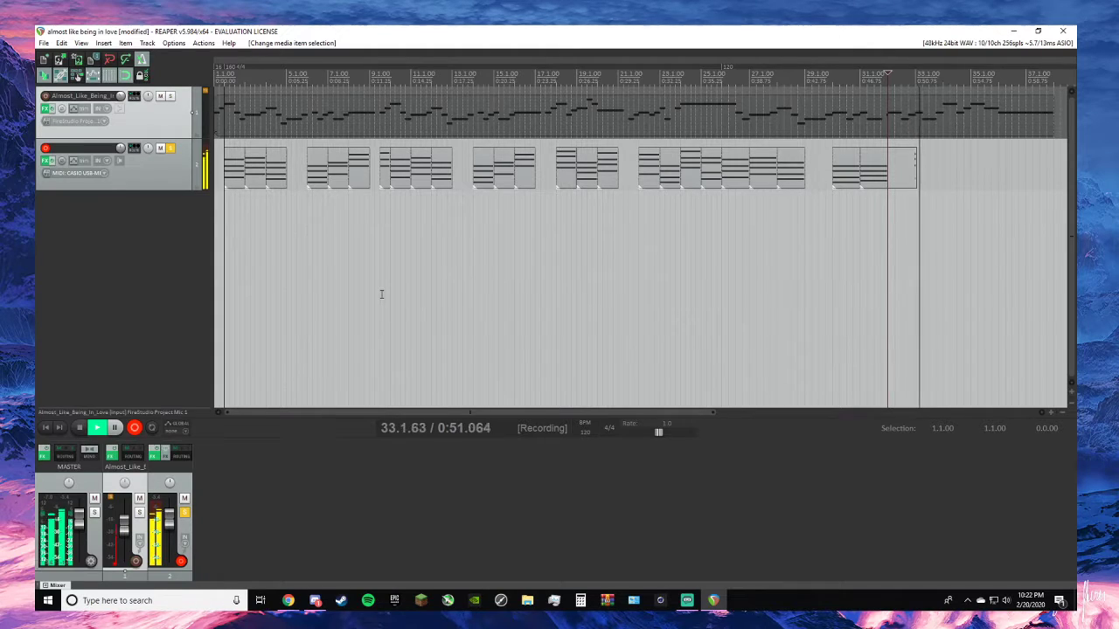
key("space")
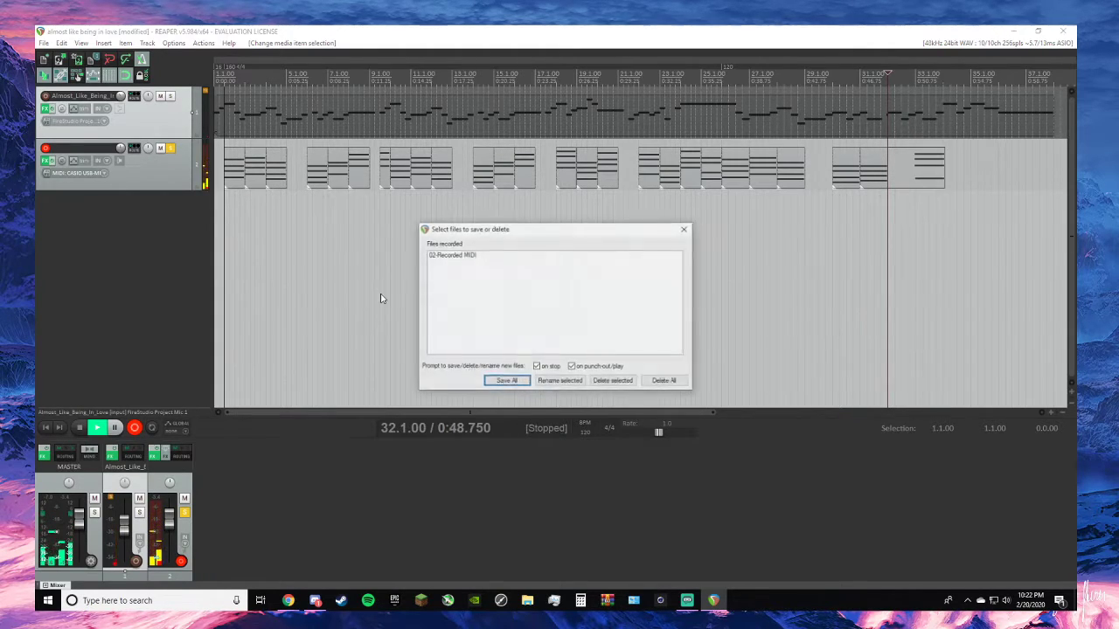
key("Return")
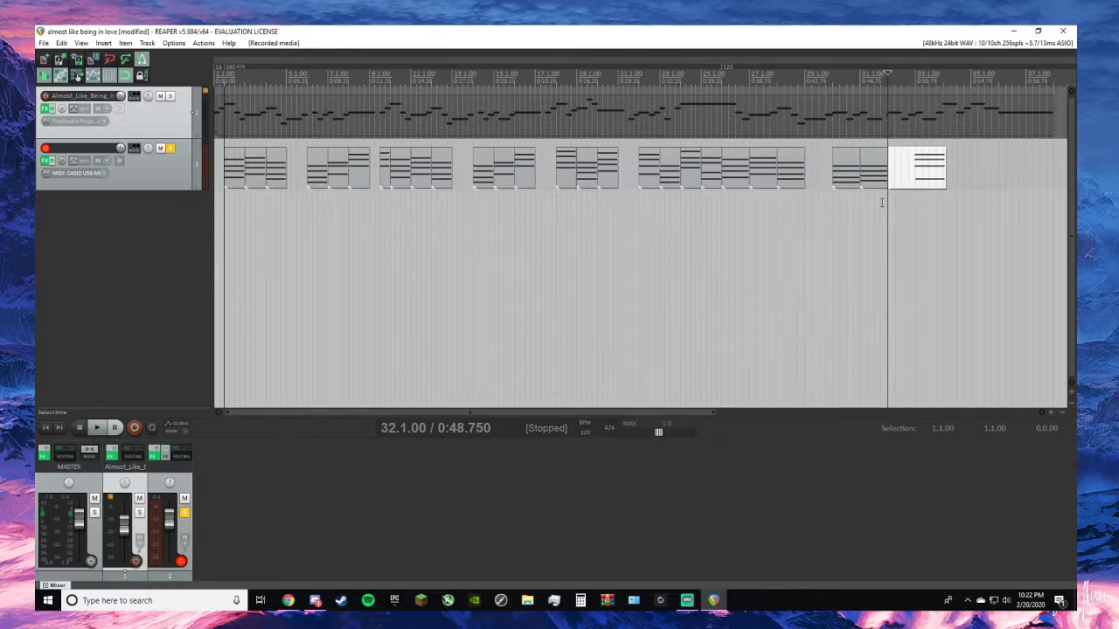
left_click_drag(899, 184, 959, 184)
left_click_drag(955, 179, 907, 182)
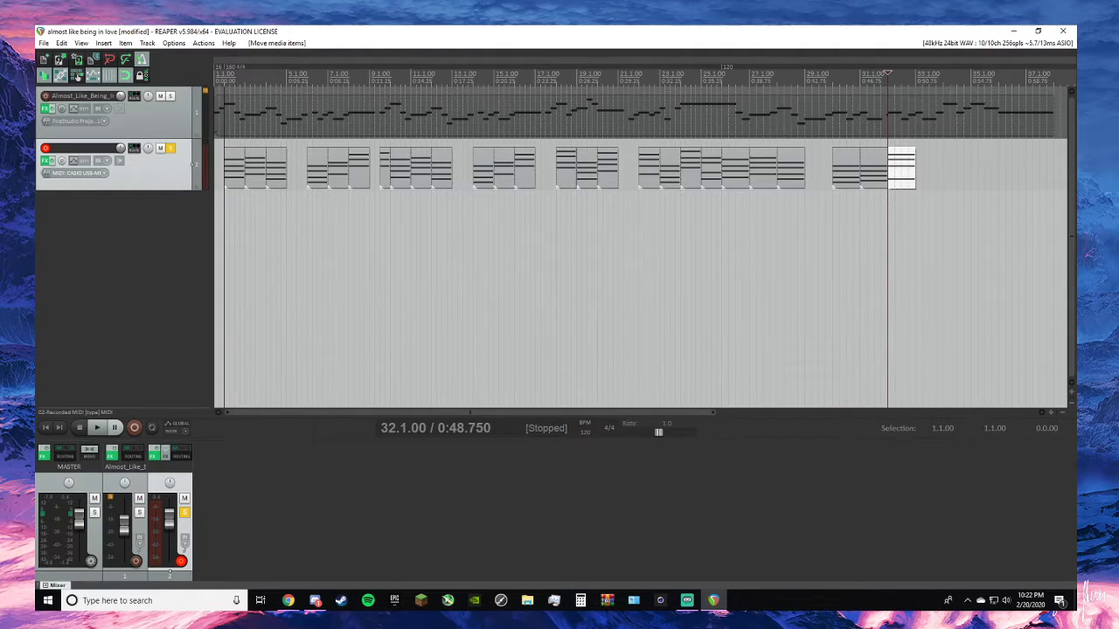
- Paste a copy of the chord at 32.1.00 into the empty bar at 5.1.00, and deselect it
key("alt+Tab")
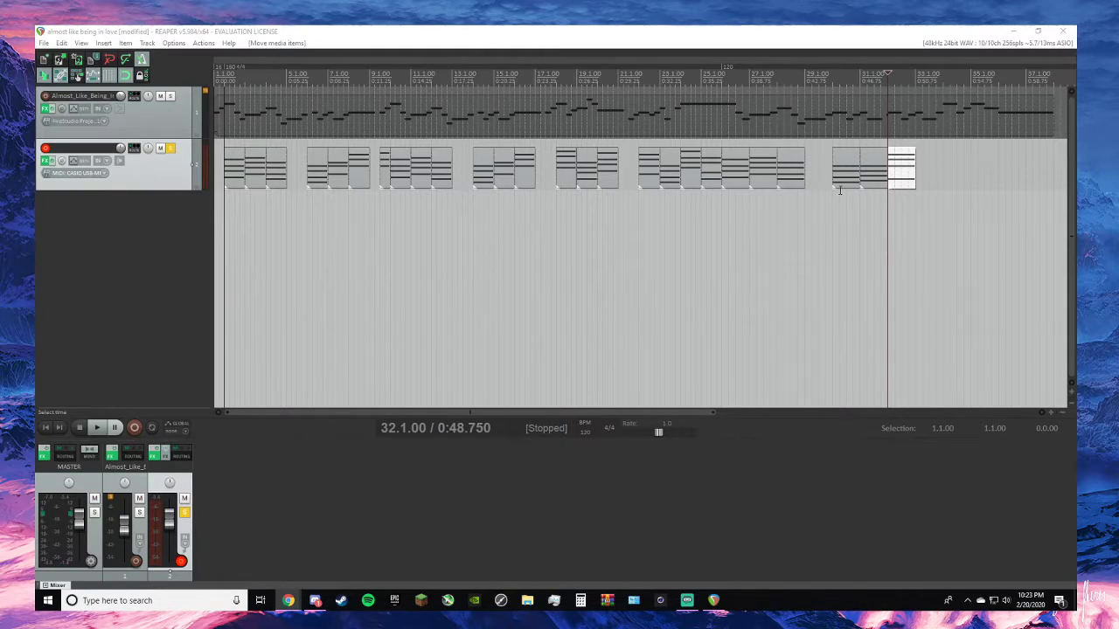
key("Right")
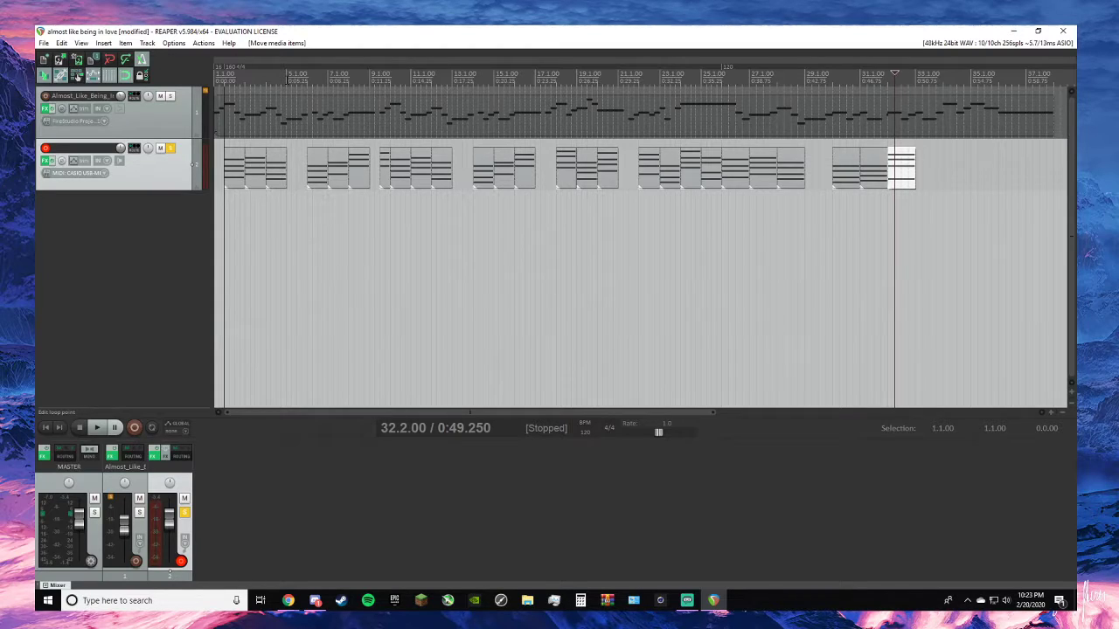
left_click(287, 80)
scroll(324, 172, "up", 3)
key("ctrl+v")
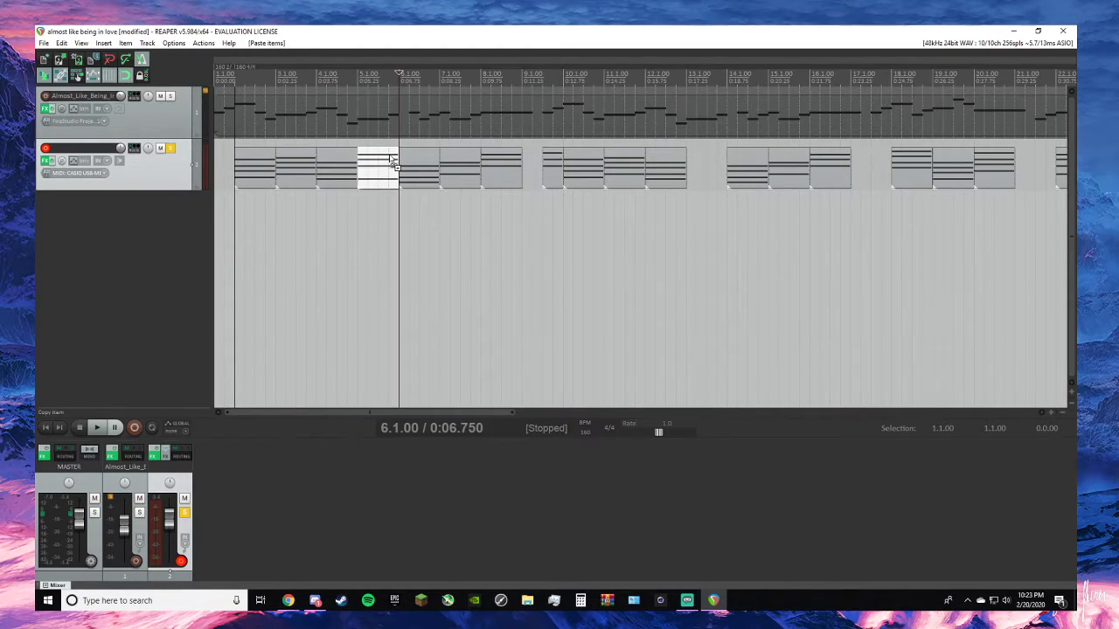
scroll(492, 223, "down", 3)
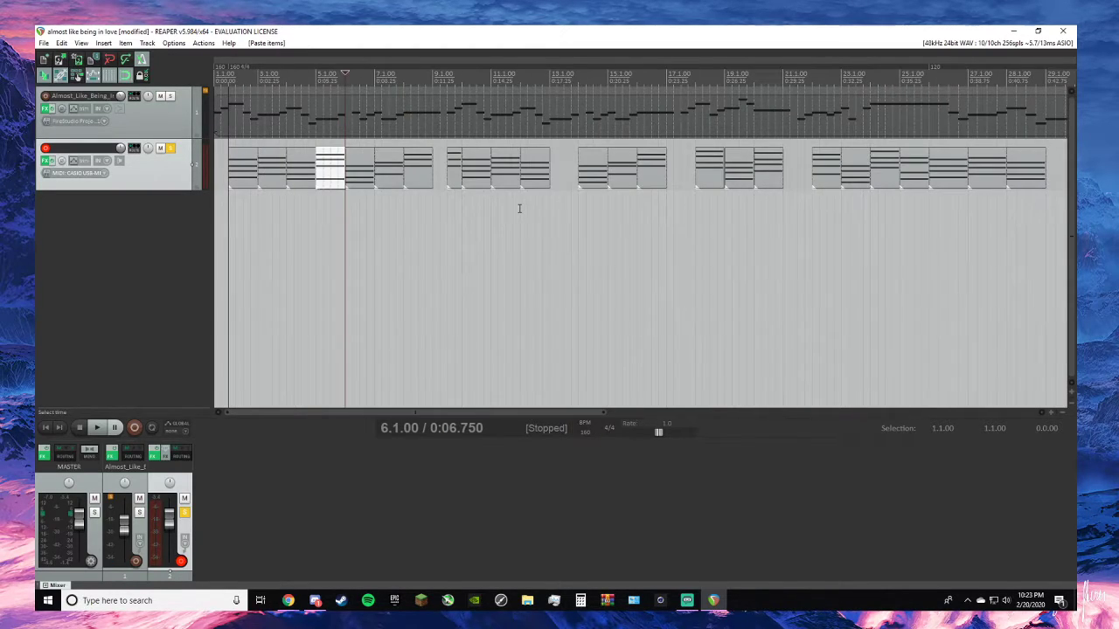
left_click(146, 282)
left_click(405, 280)
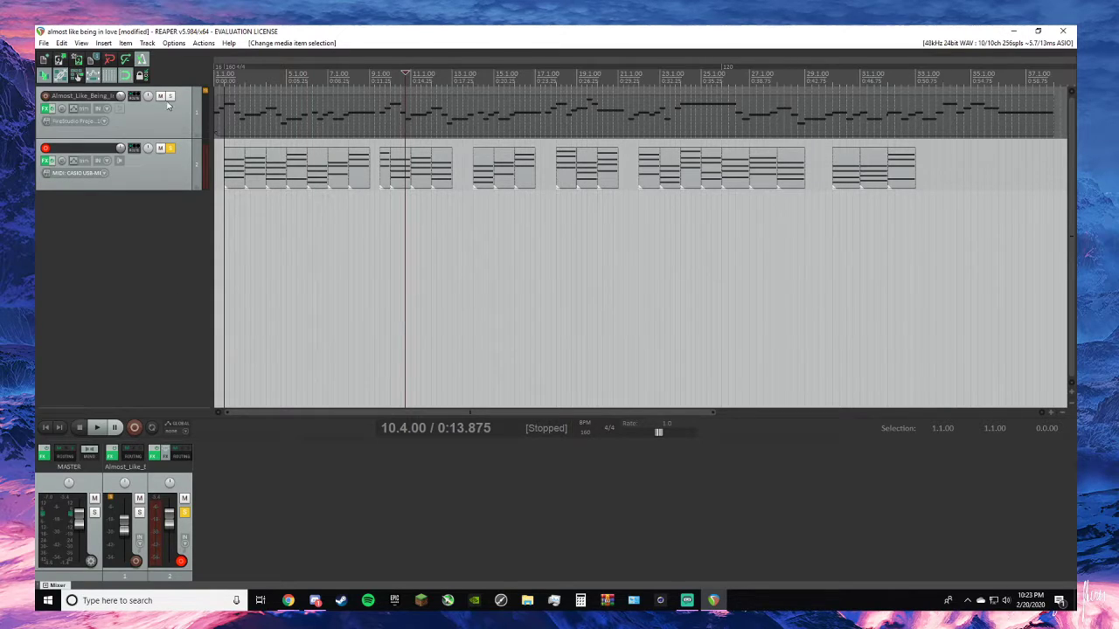
- Unsolo the chord track and play the melody and chords together from 2.3.00 and again from the project start
left_click(170, 148)
left_click(234, 280)
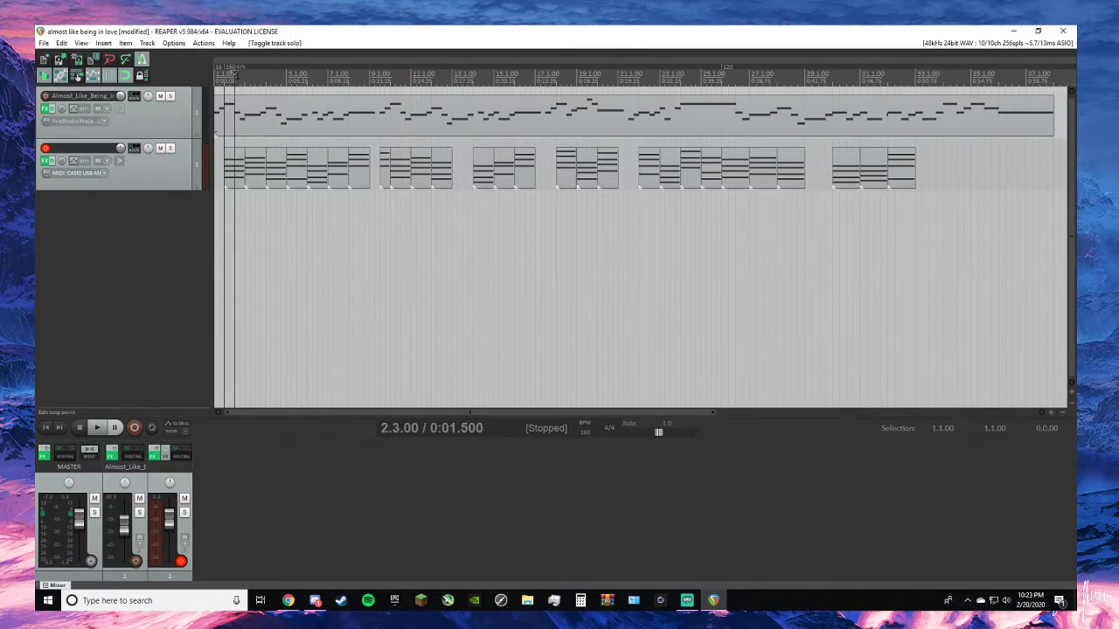
key("space")
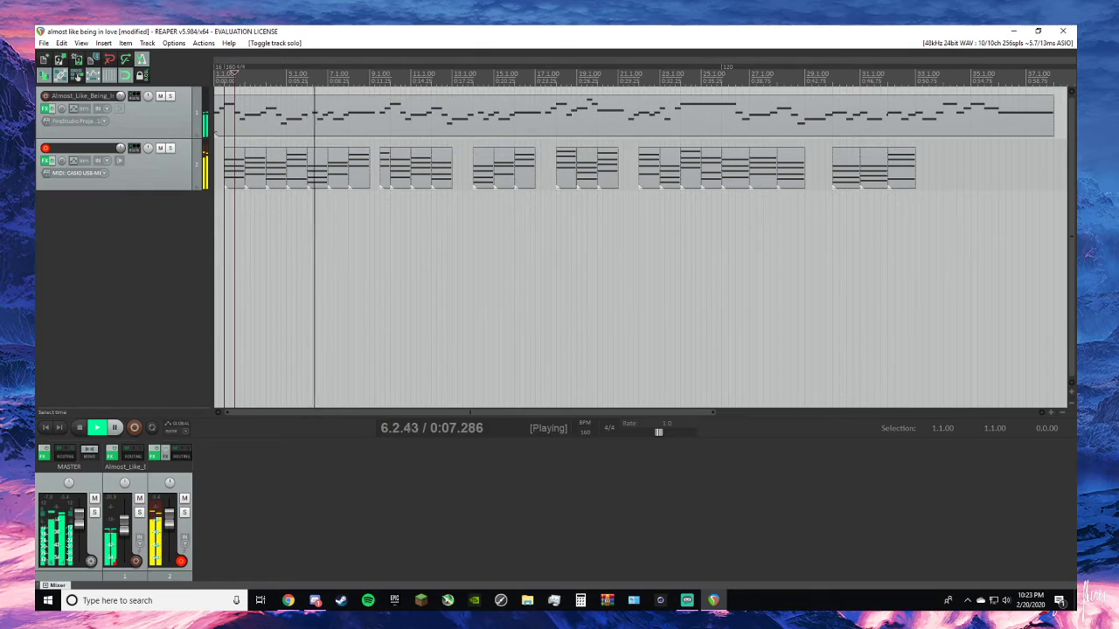
key("space")
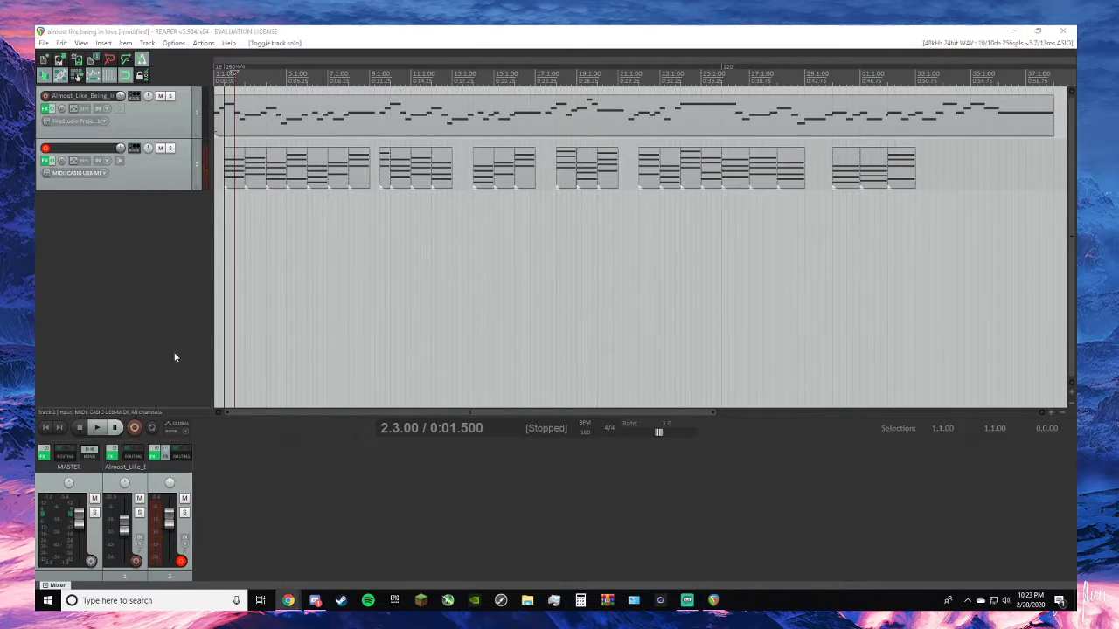
left_click(51, 429)
key("space")
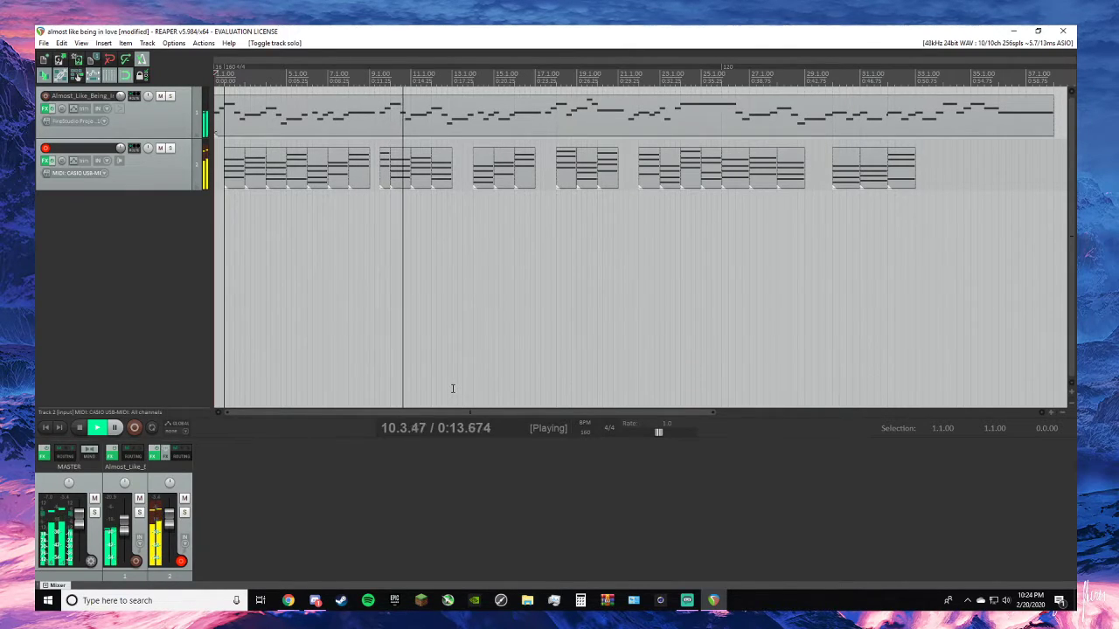
key("space")
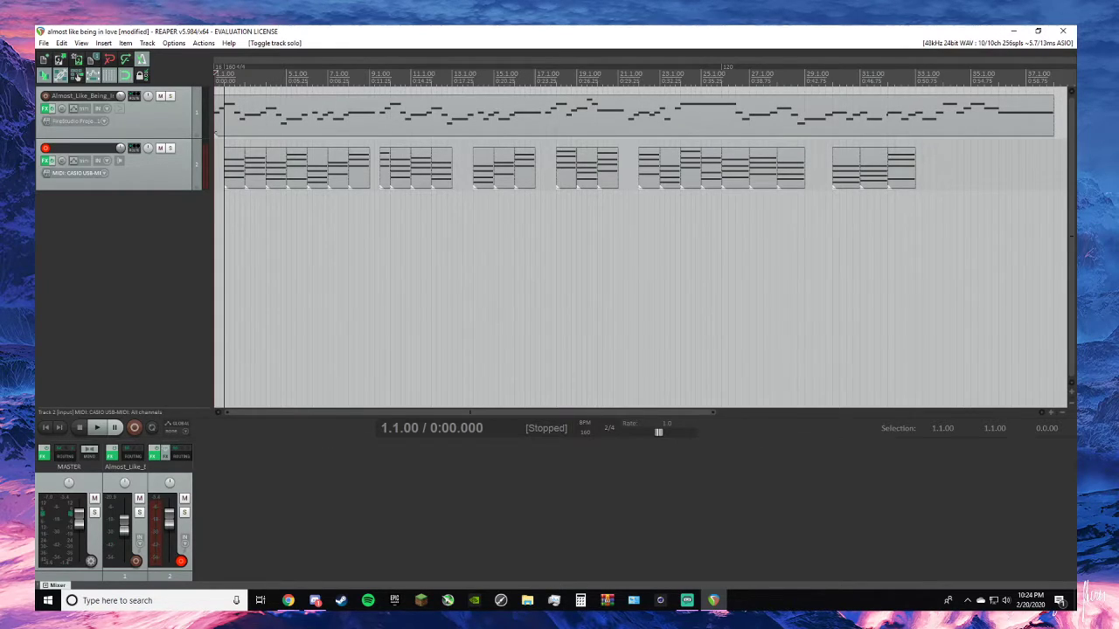
- Open the chord item at 32.1.00 in the MIDI editor, inspect its notes including the lowest one, and close the editor
left_click(889, 160)
double_click(899, 166)
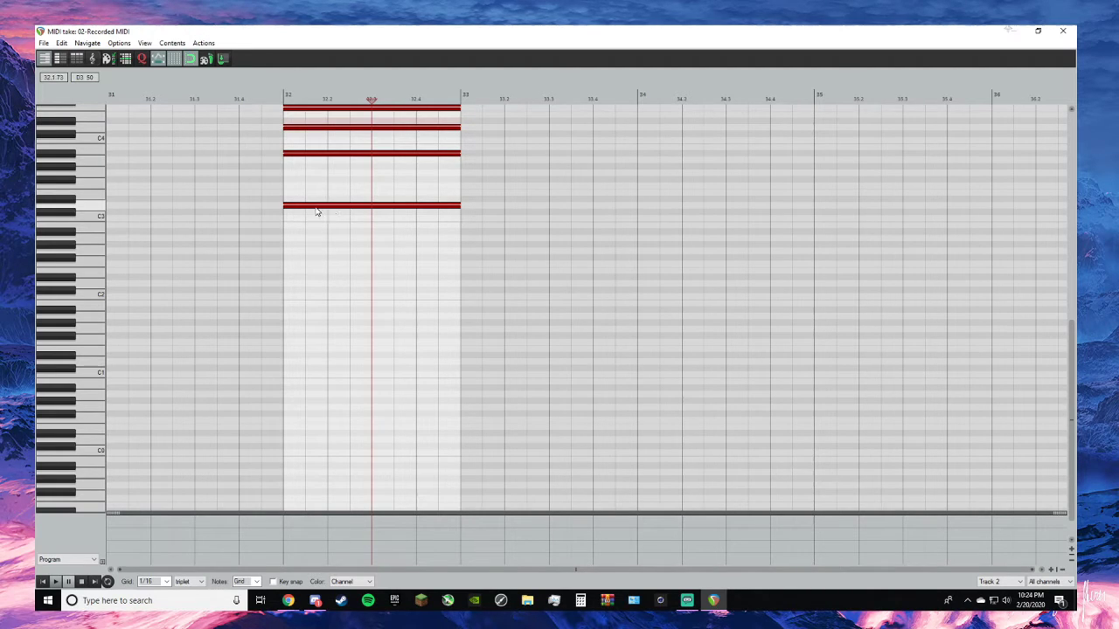
left_click(315, 207)
scroll(289, 201, "up", 2)
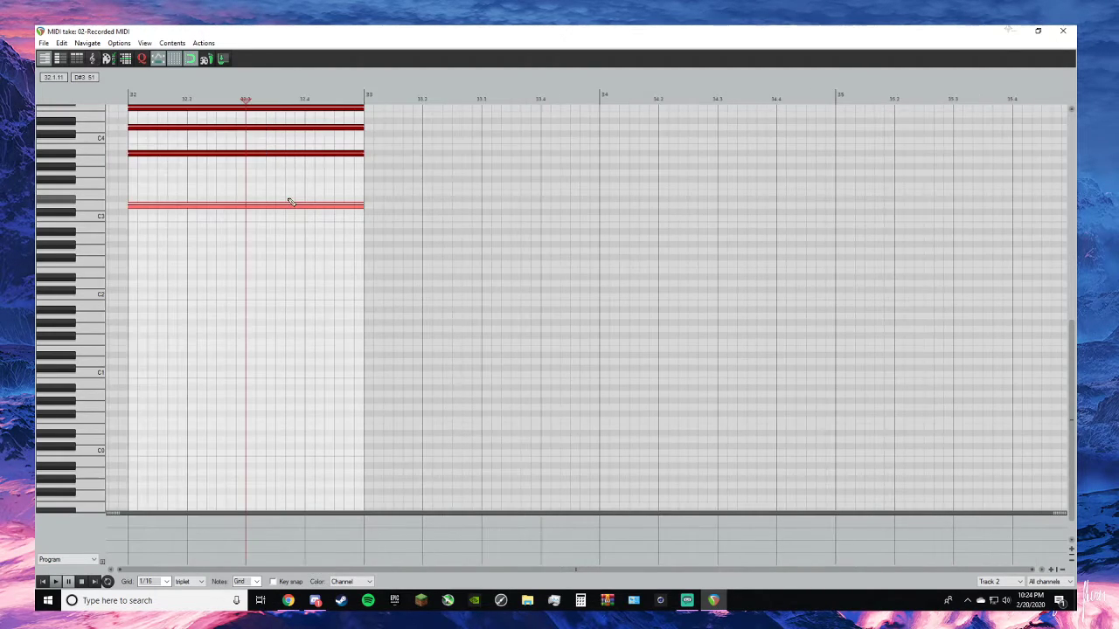
scroll(290, 201, "down", 1)
left_click(1073, 32)
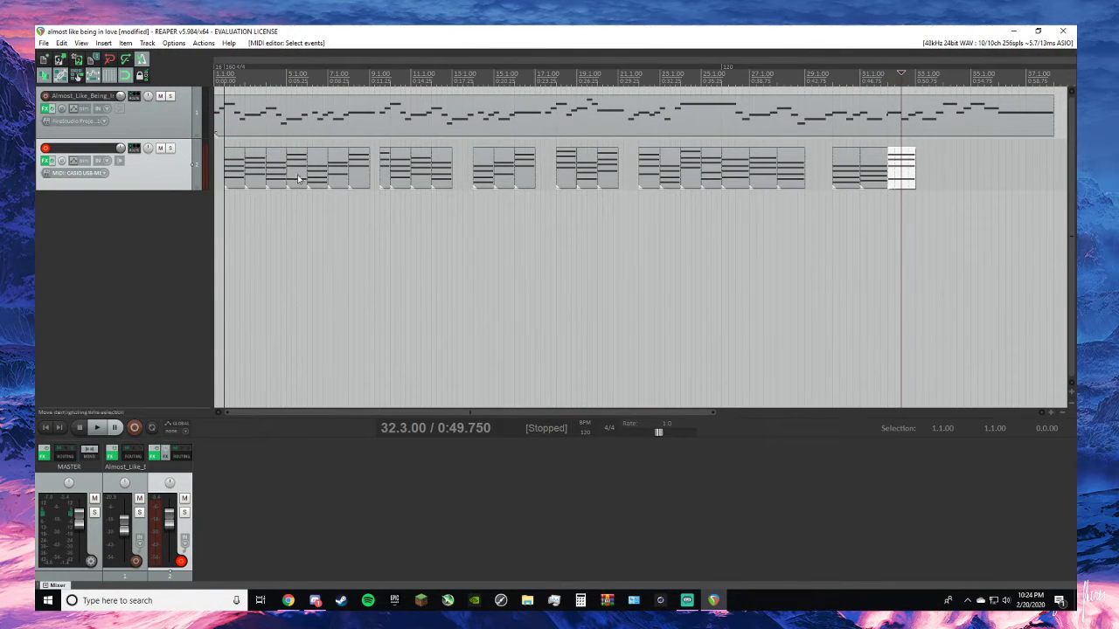
- Remove the chord item at 5.1.00 from the chord track
left_click(297, 166)
right_click(296, 165)
left_click(335, 507)
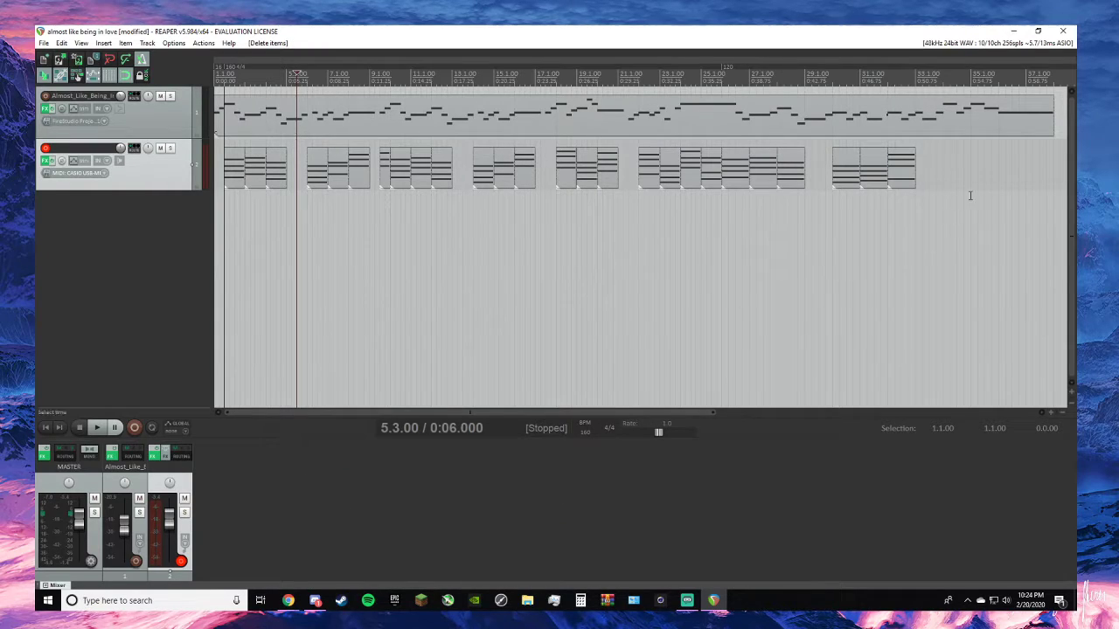
- Copy the chord at 31.1.00 and paste it into the empty bar at 5.1.00
left_click(883, 172)
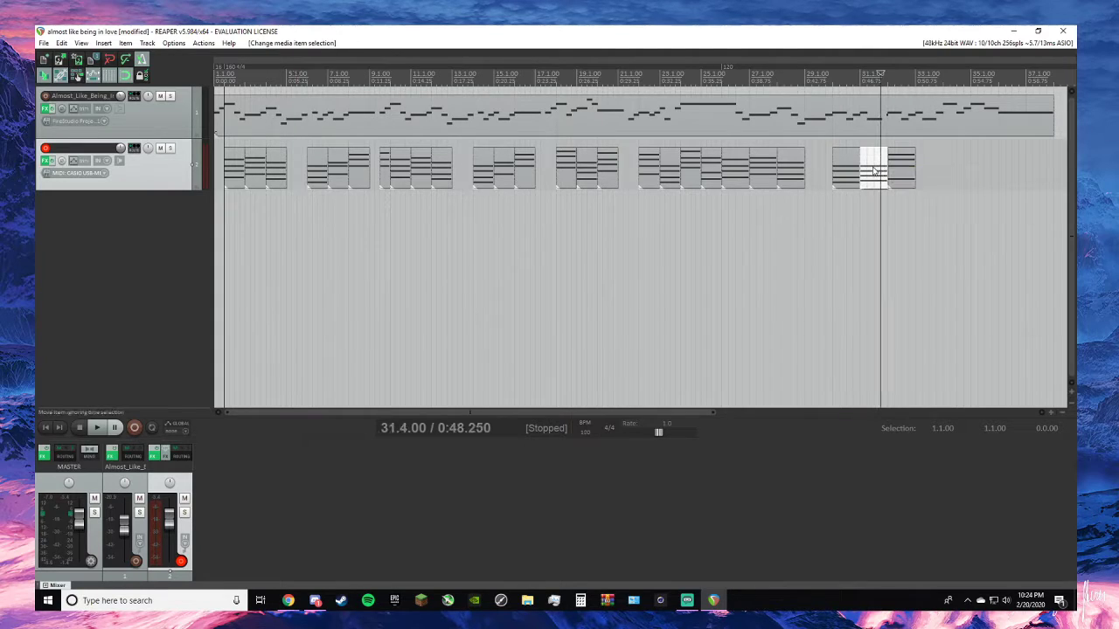
right_click(872, 168)
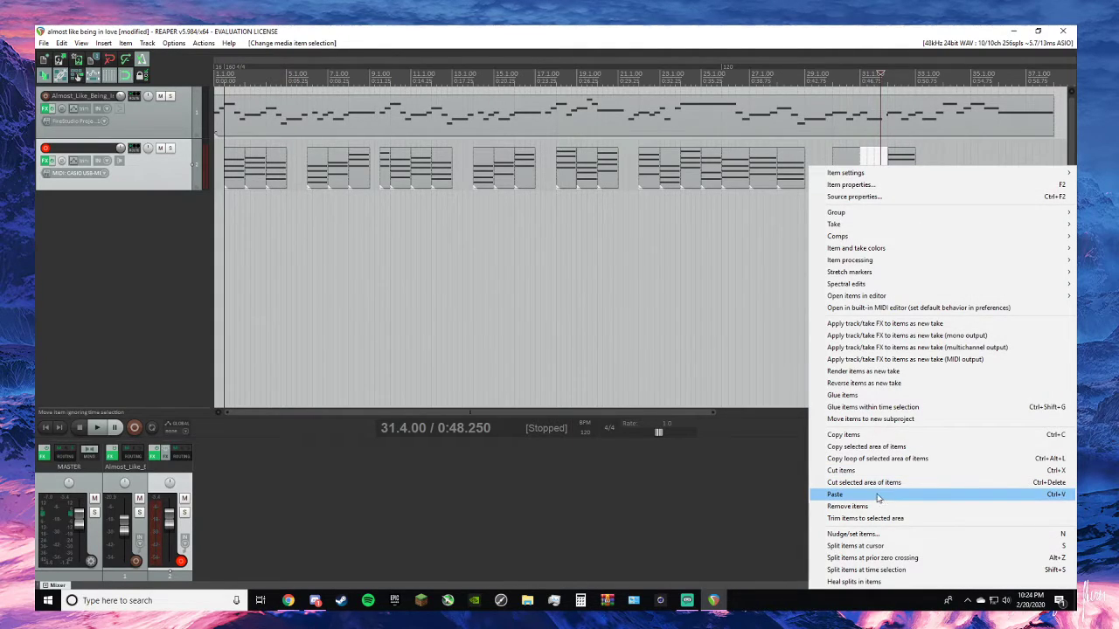
left_click(844, 435)
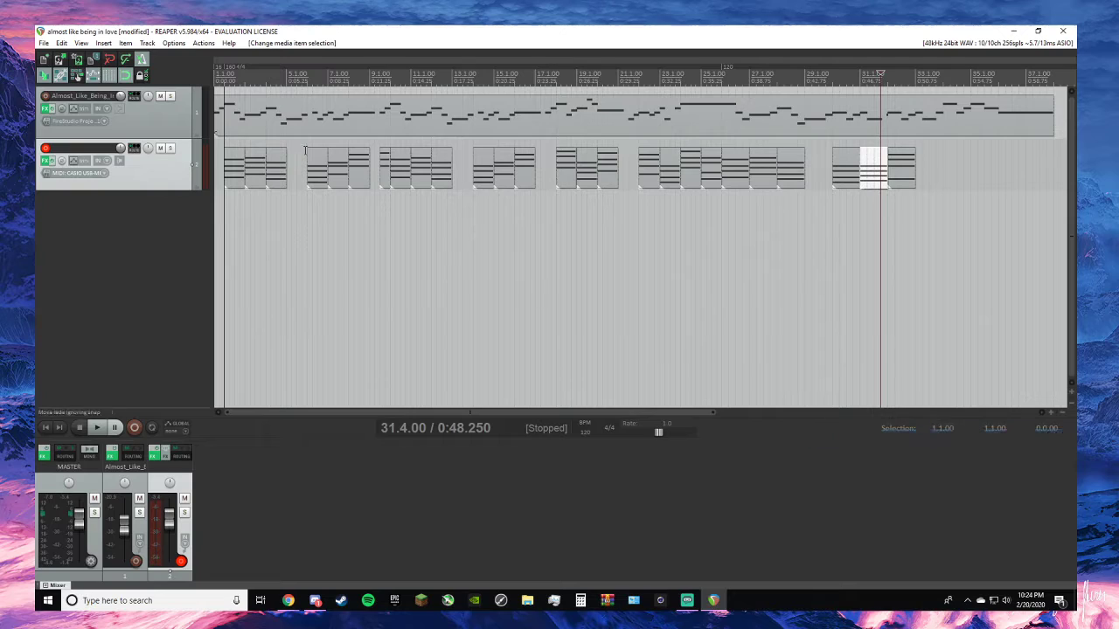
left_click(287, 83)
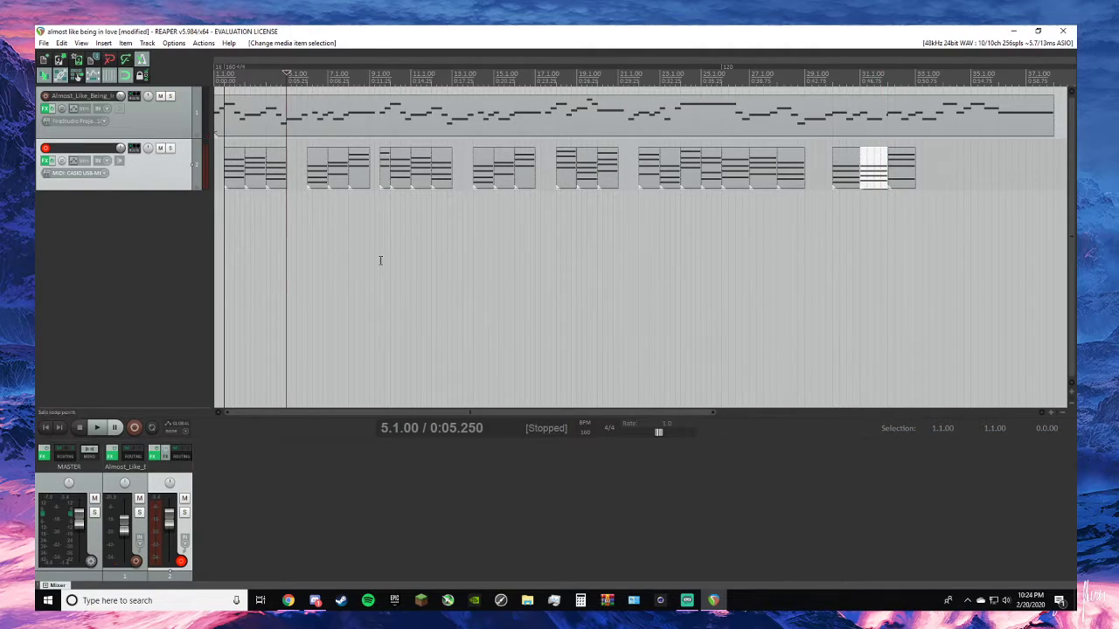
key("ctrl+v")
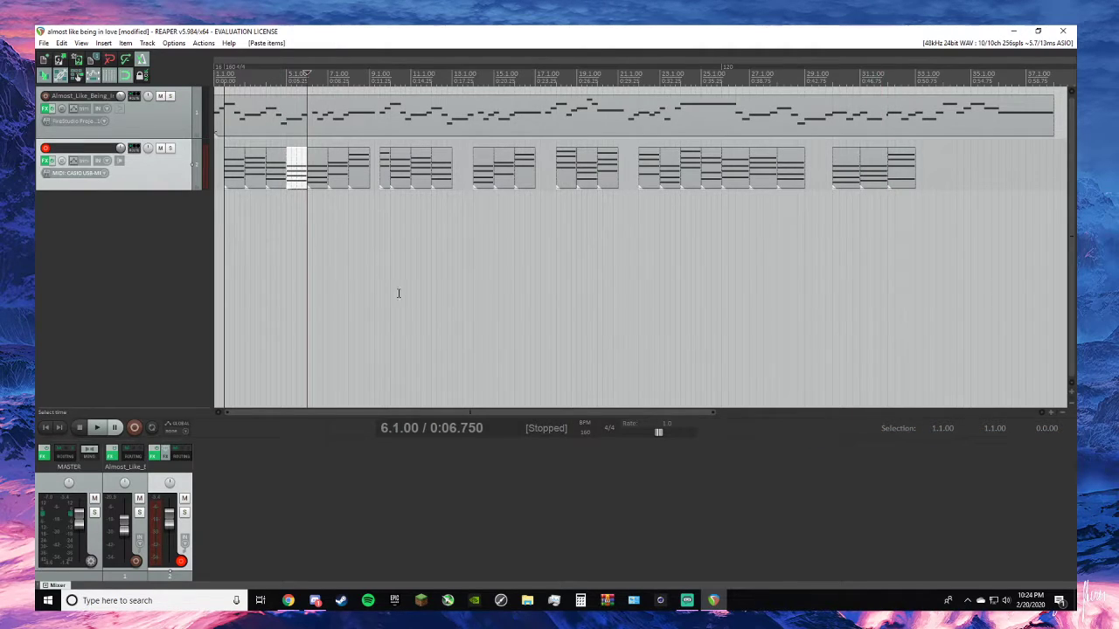
left_click(293, 175)
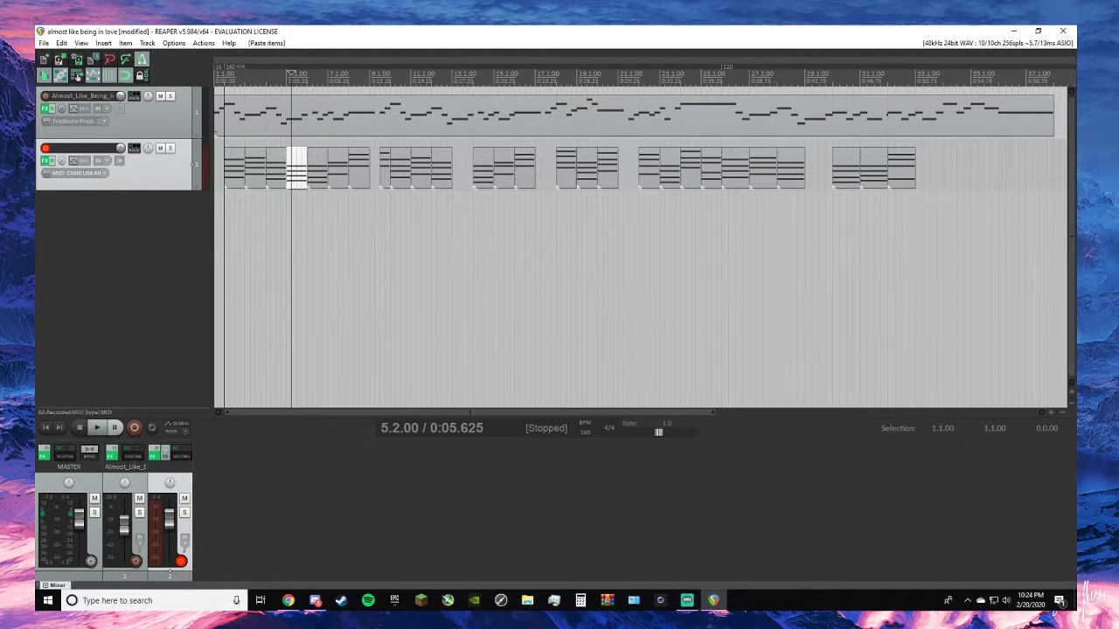
- Play both tracks from the project start to hear the replaced chord at 5.1.00 in context
left_click(45, 428)
key("space")
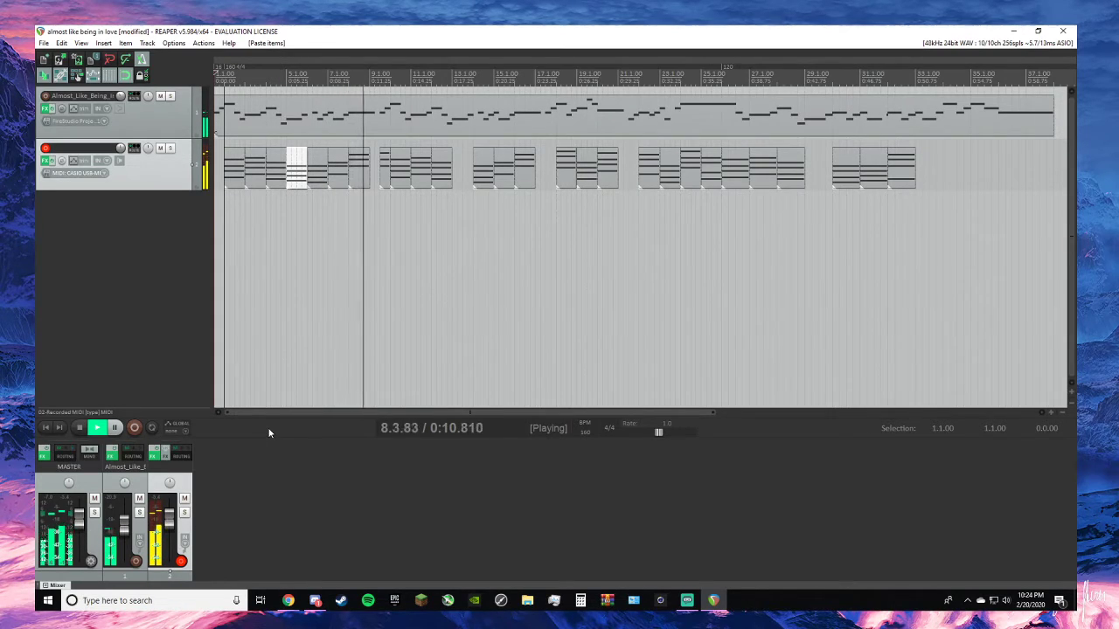
key("space")
left_click(150, 259)
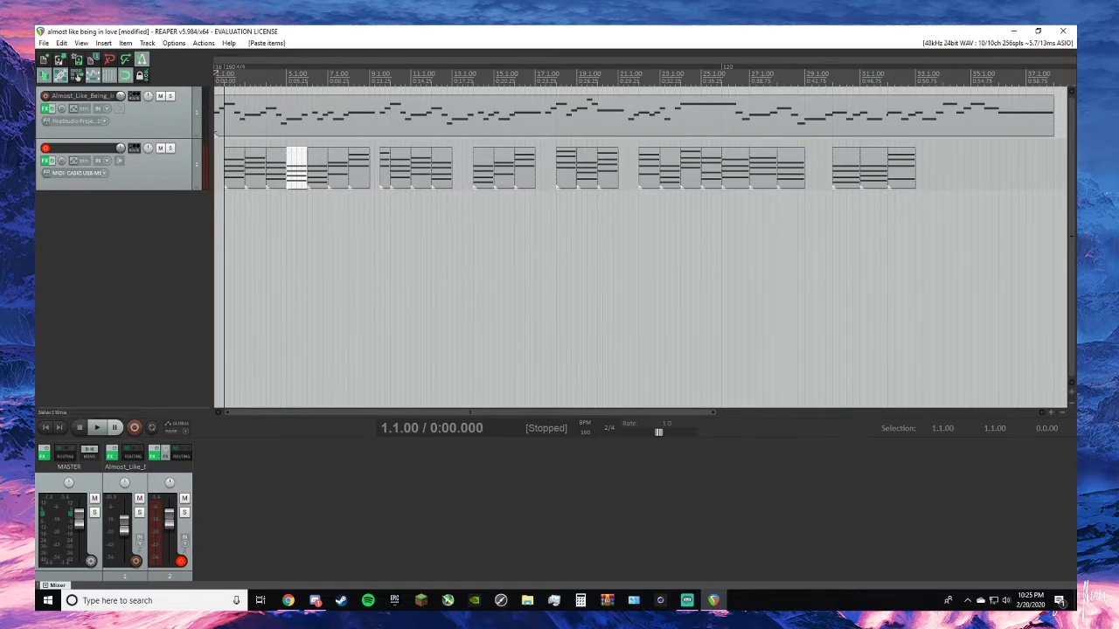
- Paste the copied chord at 33.1.00 and place a copy of the chord at 6.1.00 in the bar at 34.1.00
key("alt+Tab")
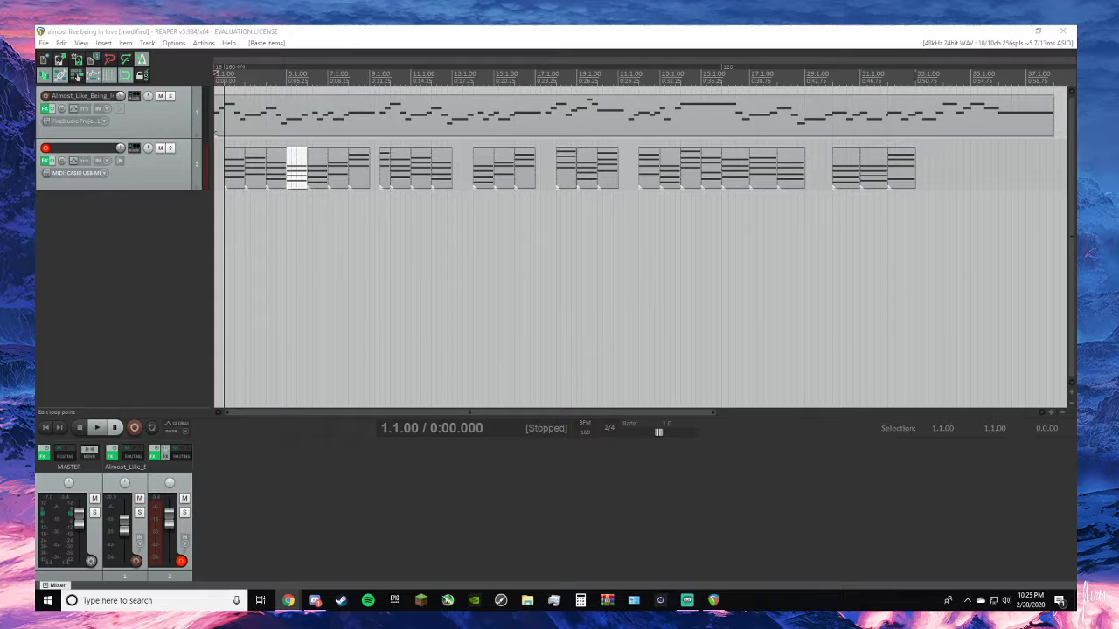
left_click(915, 69)
key("ctrl+v")
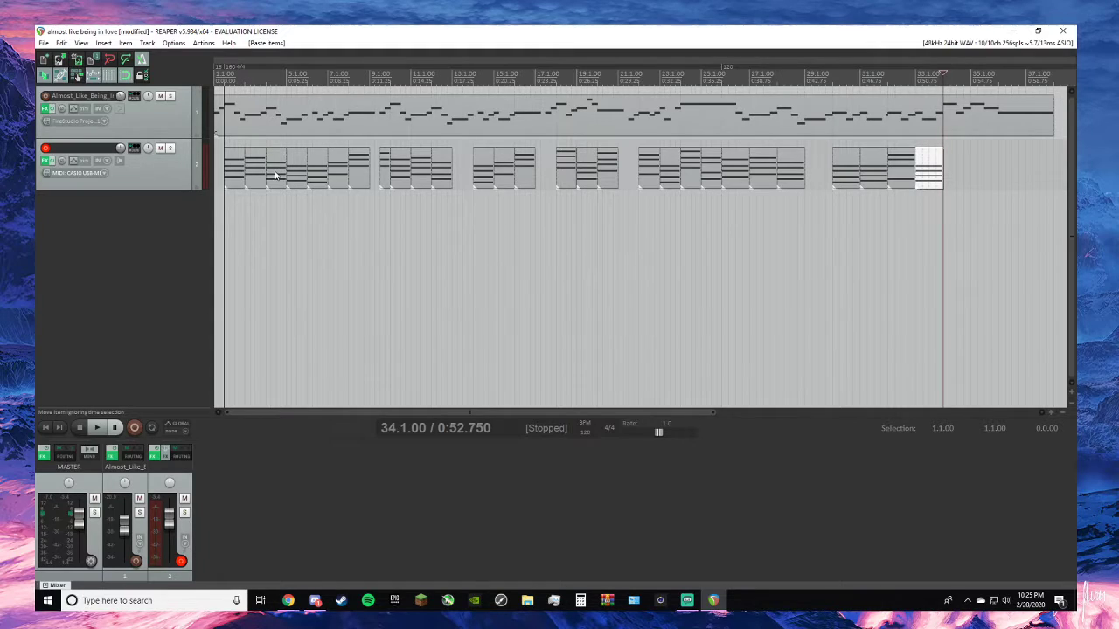
left_click(318, 173)
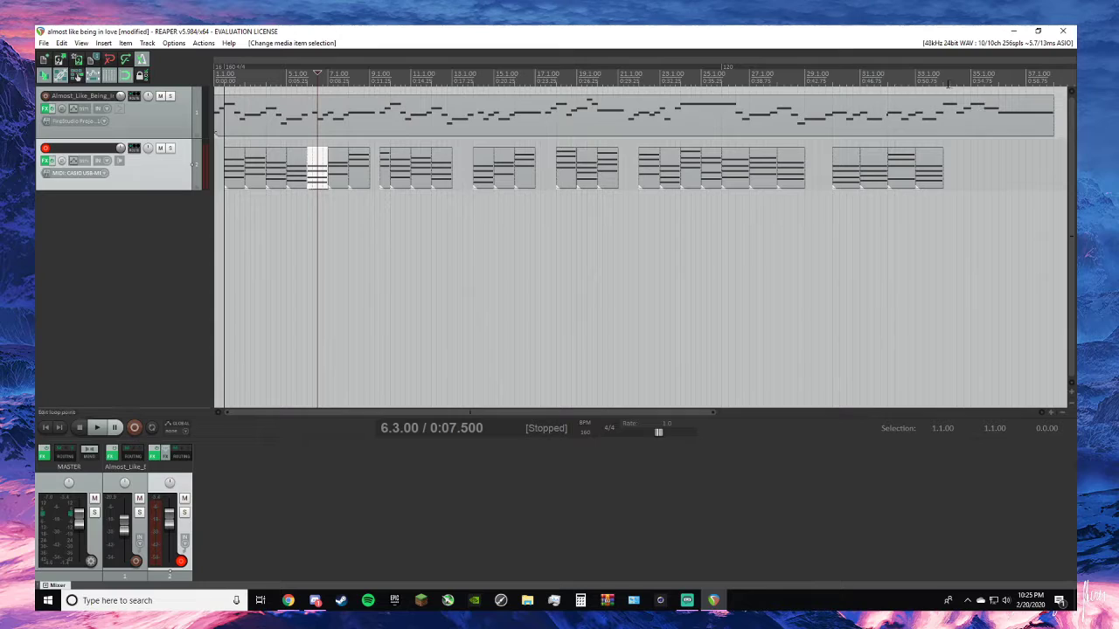
left_click_drag(322, 171, 958, 166)
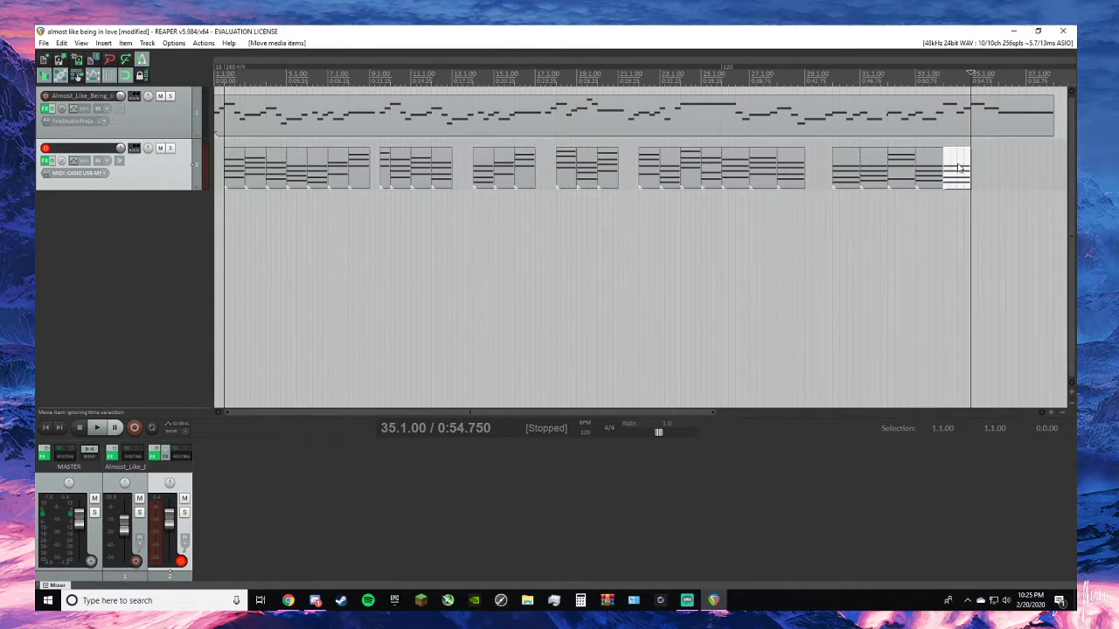
- Paste a copy of the chord at 3.1.00 after the last chord and align it to the bar at 35.1.00
left_click(259, 173)
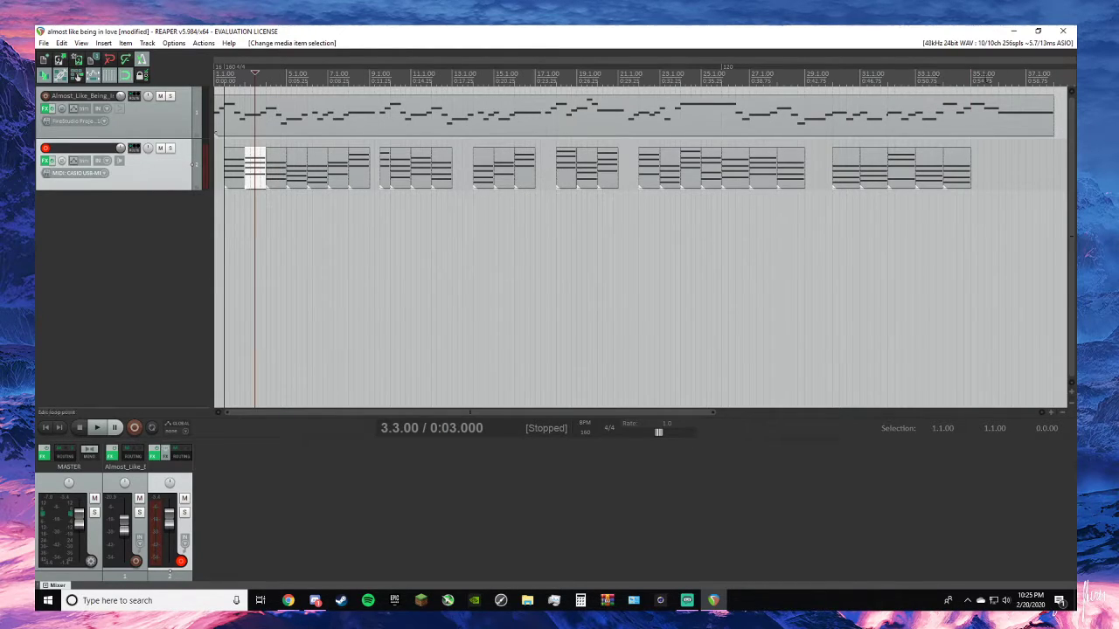
key("End")
key("ctrl+v")
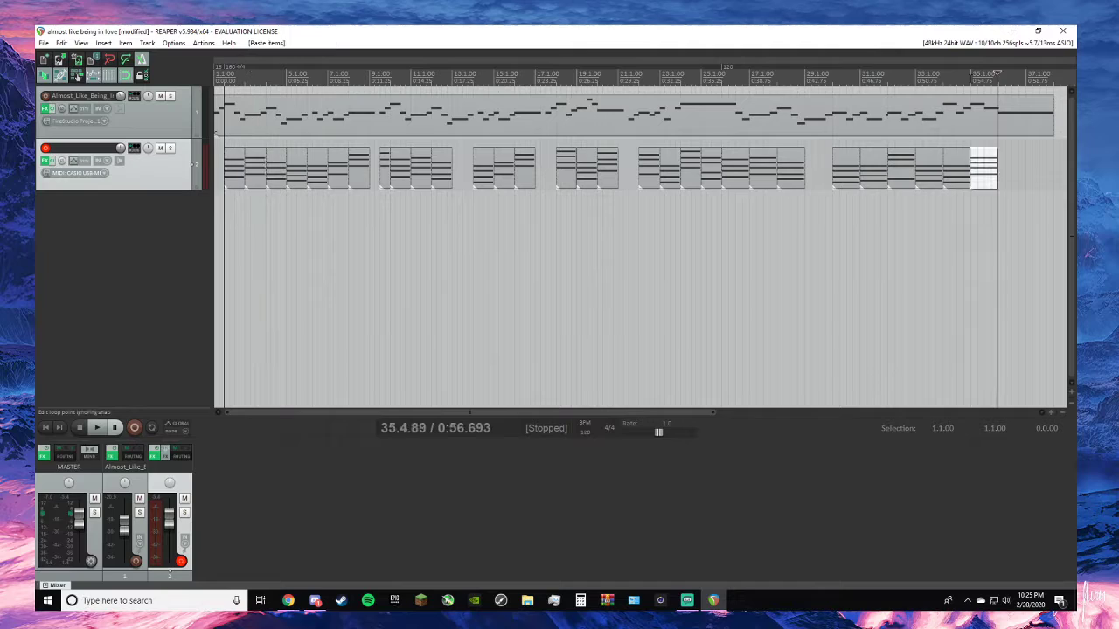
left_click_drag(984, 181, 994, 180)
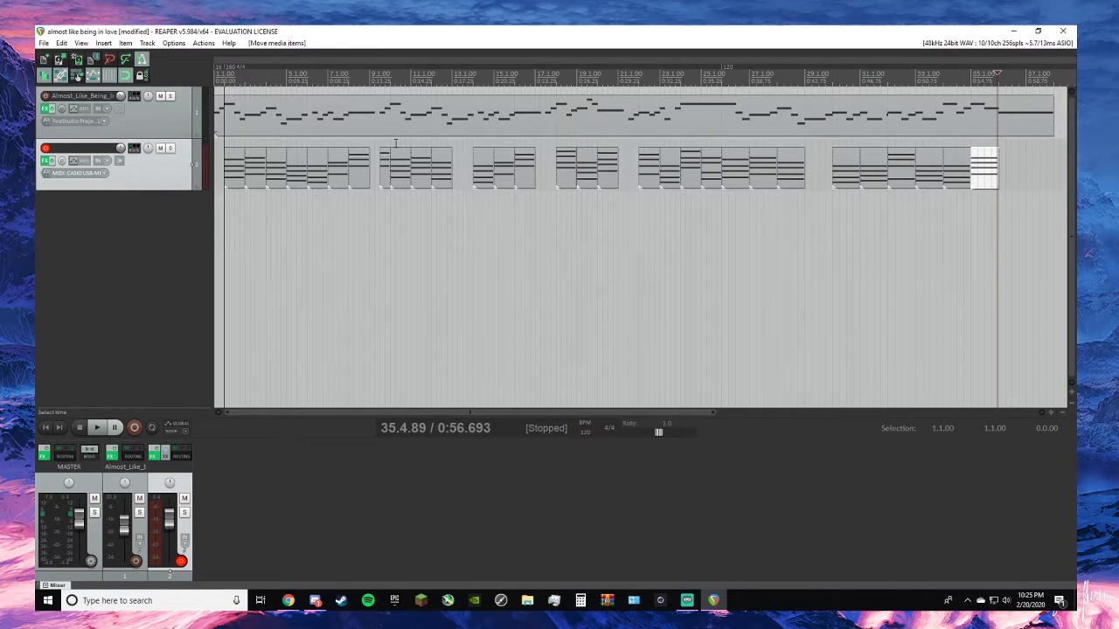
- Paste a copy of the chord at 8.1.00 into the bar at 36.1.00
left_click(363, 164)
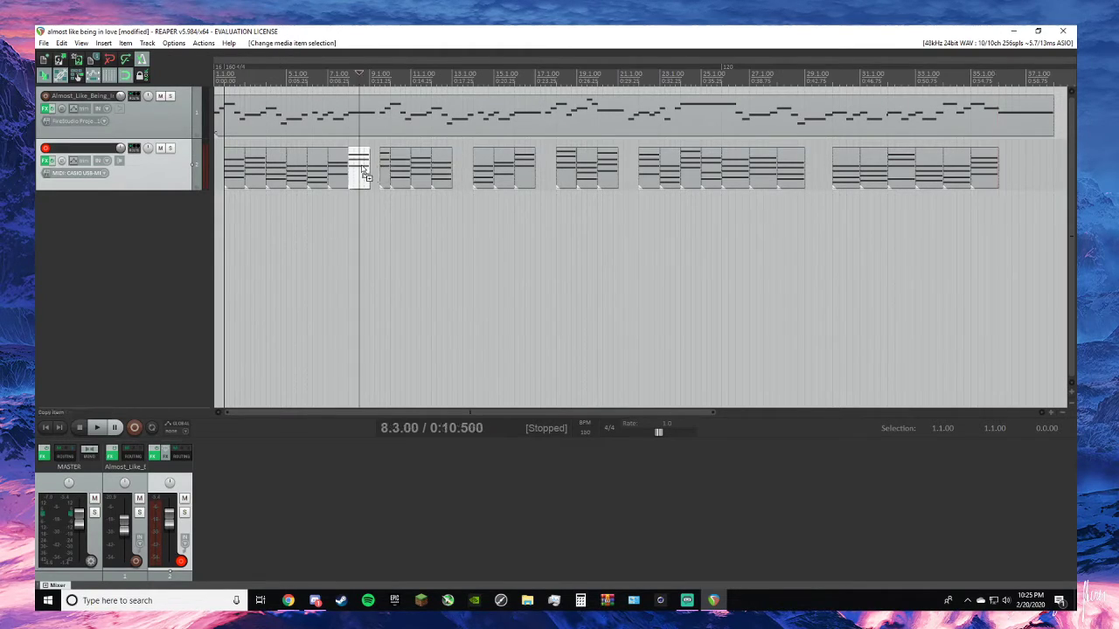
left_click(1000, 84)
key("ctrl+v")
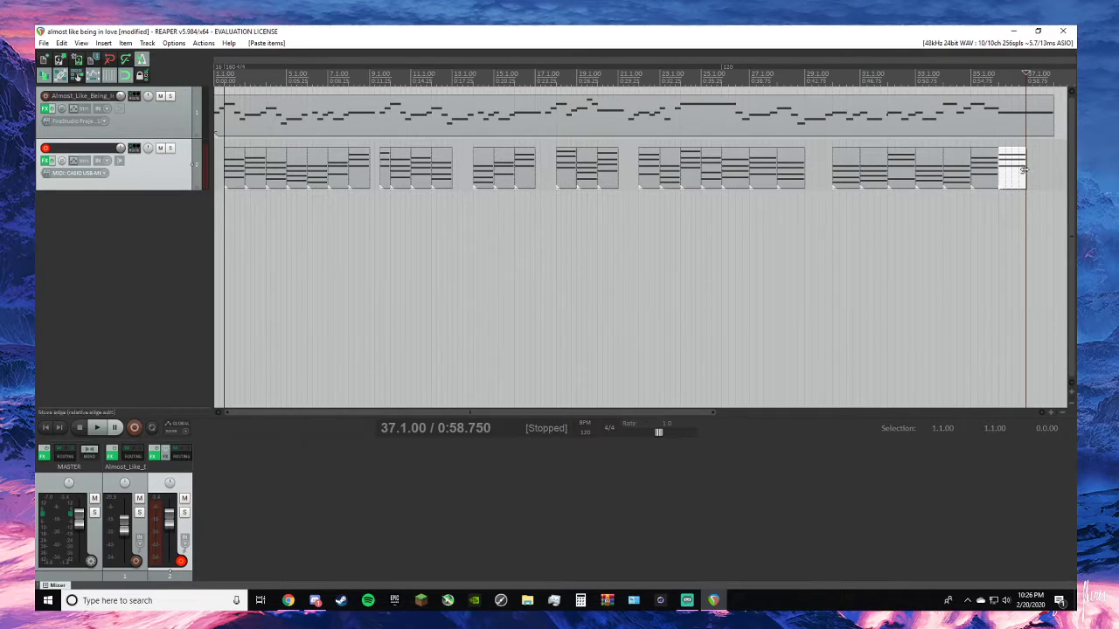
- Play the whole arrangement from the project start to check the chords against the melody
left_click(45, 428)
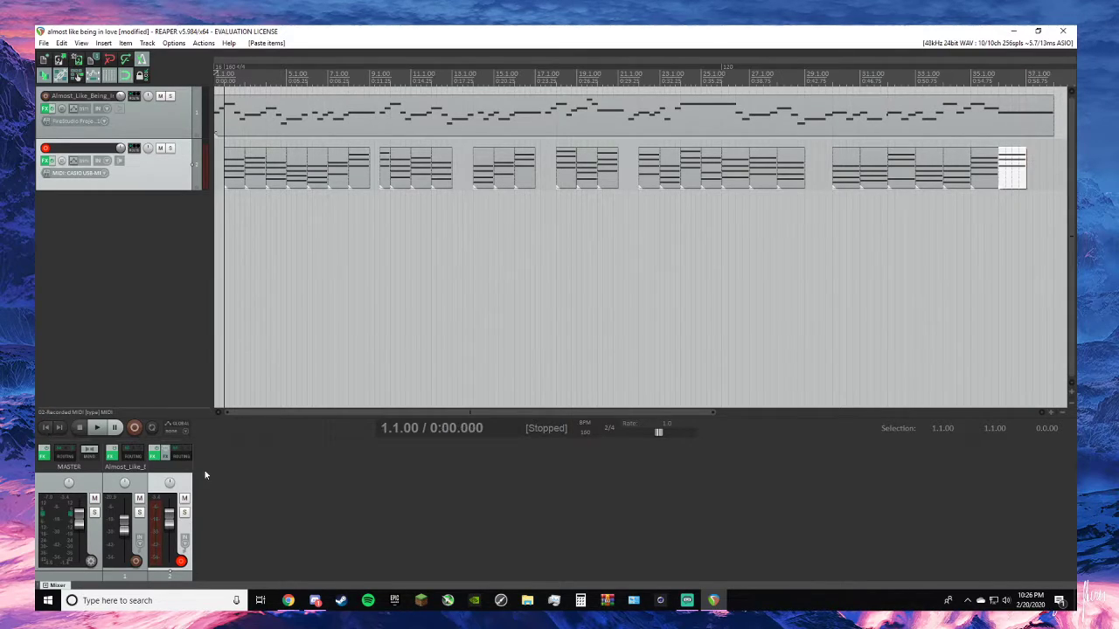
key("space")
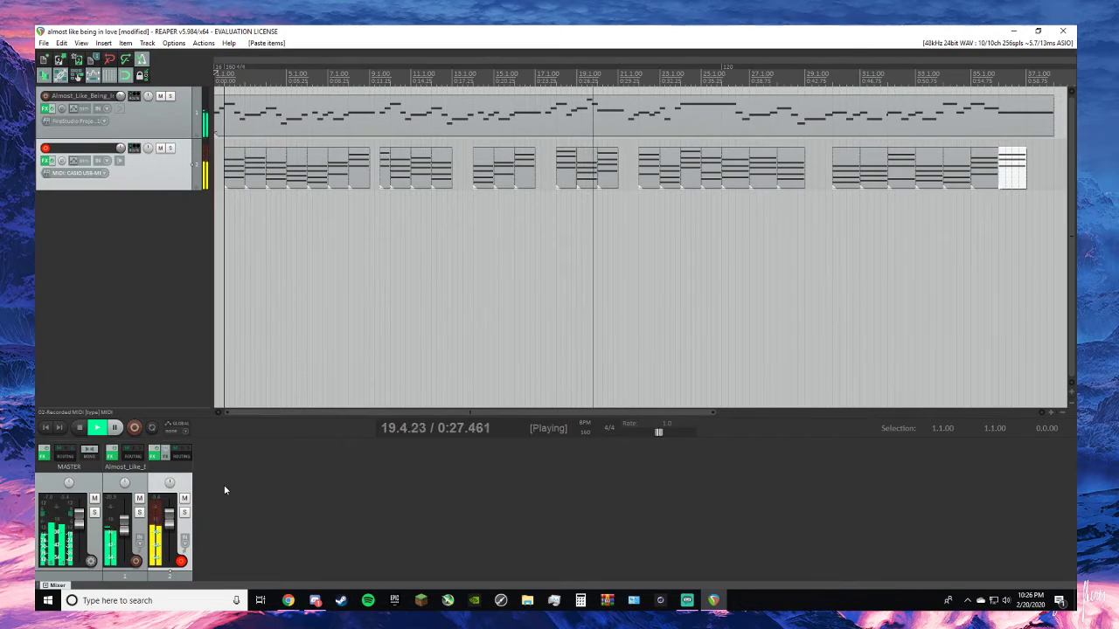
key("space")
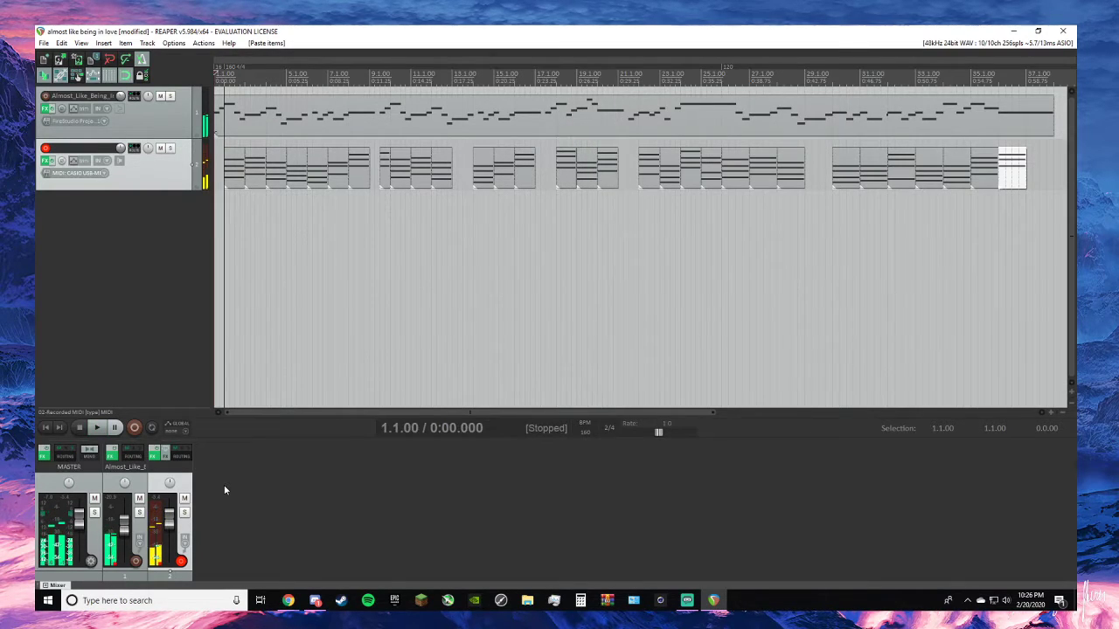
scroll(538, 190, "up", 2)
scroll(537, 190, "down", 2)
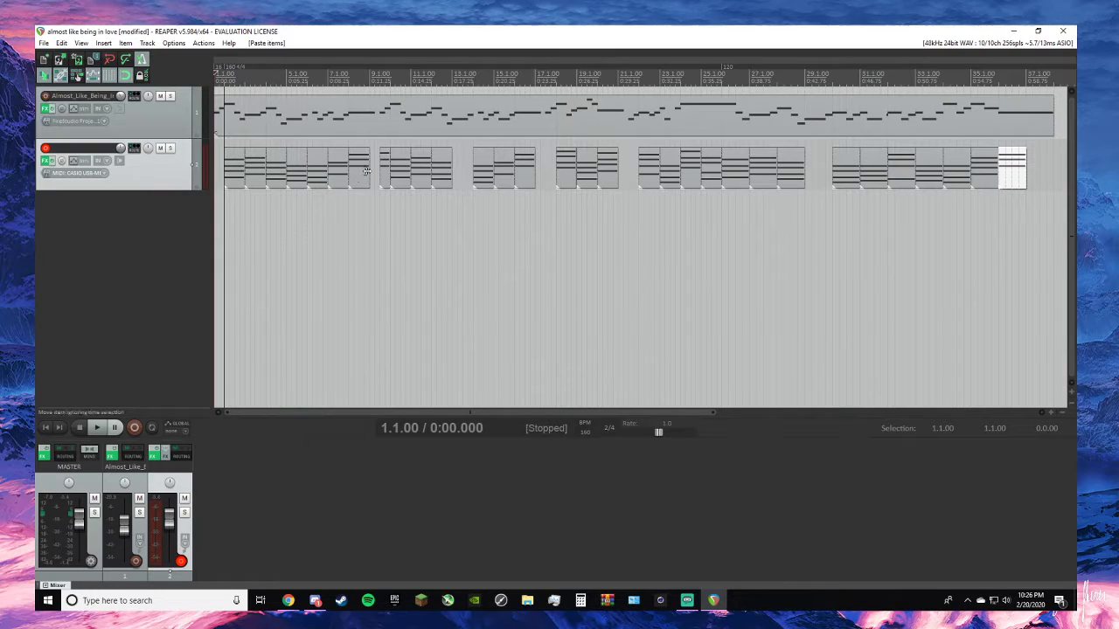
- Copy the chord at 5.1.00 into the empty bar at 13.1.00, moving the pasted item from the melody track to the chord track
left_click(461, 169)
left_click(277, 175)
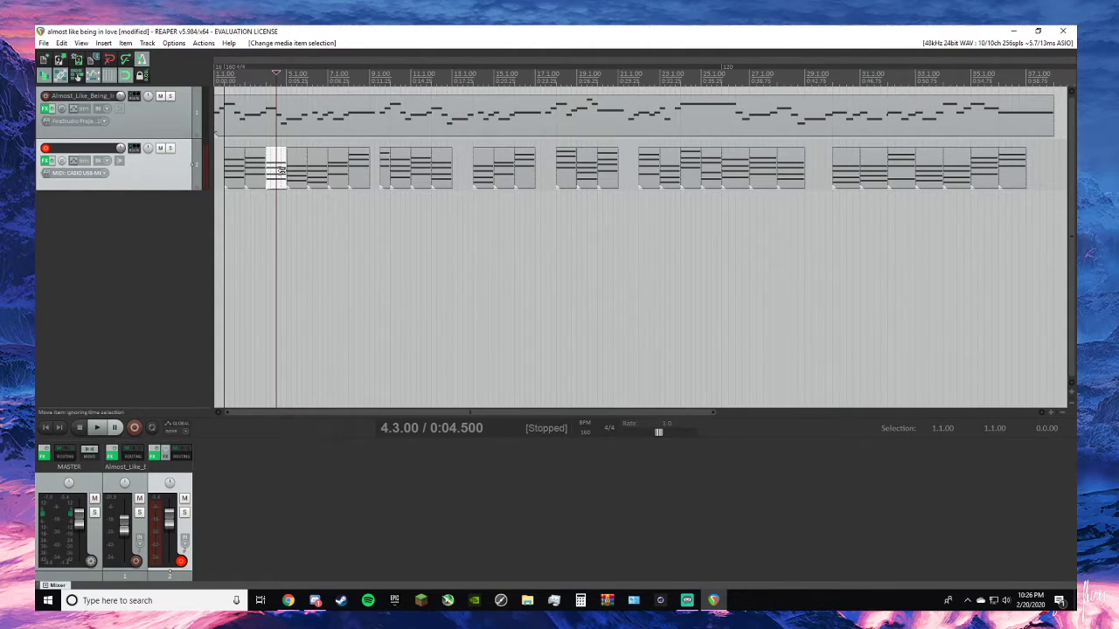
left_click_drag(293, 175, 300, 181)
left_click(300, 182)
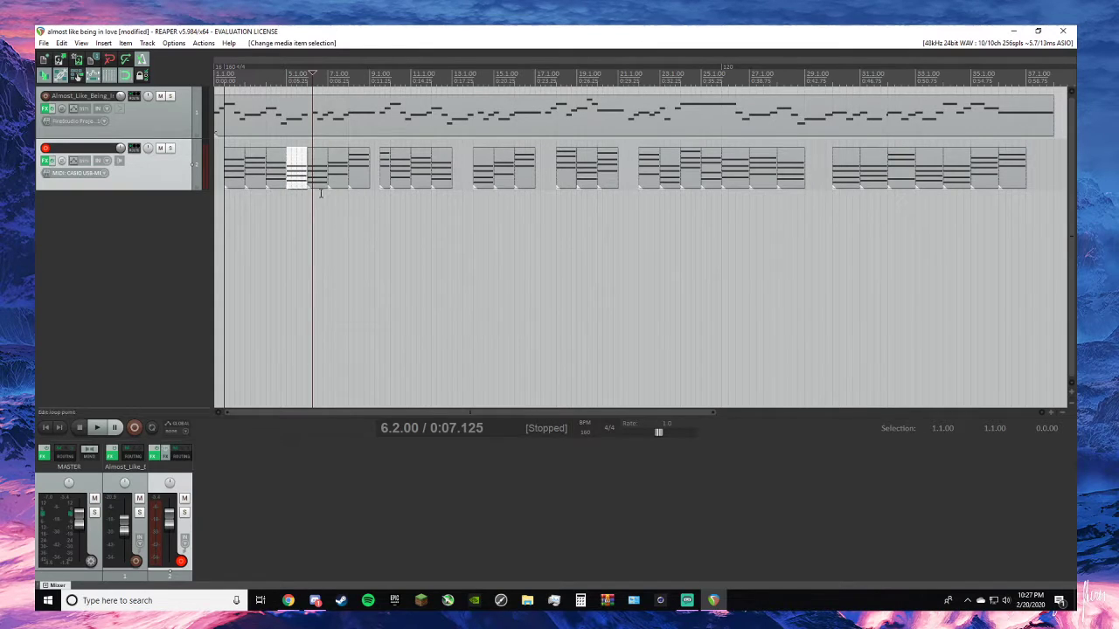
left_click(448, 88)
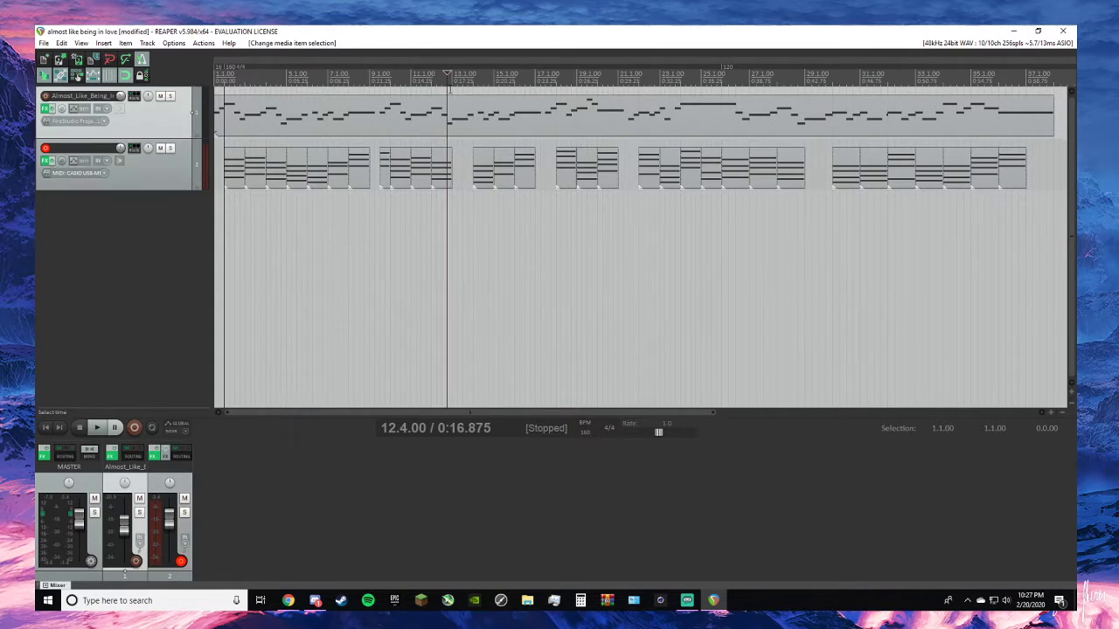
left_click_drag(447, 71, 451, 72)
key("ctrl+v")
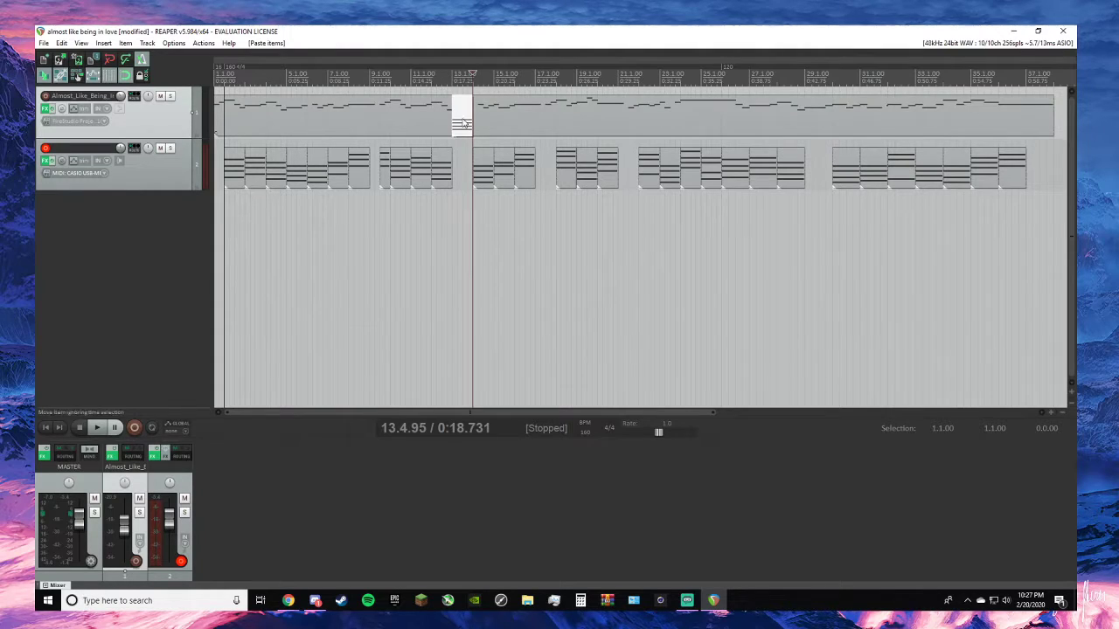
left_click_drag(465, 118, 468, 162)
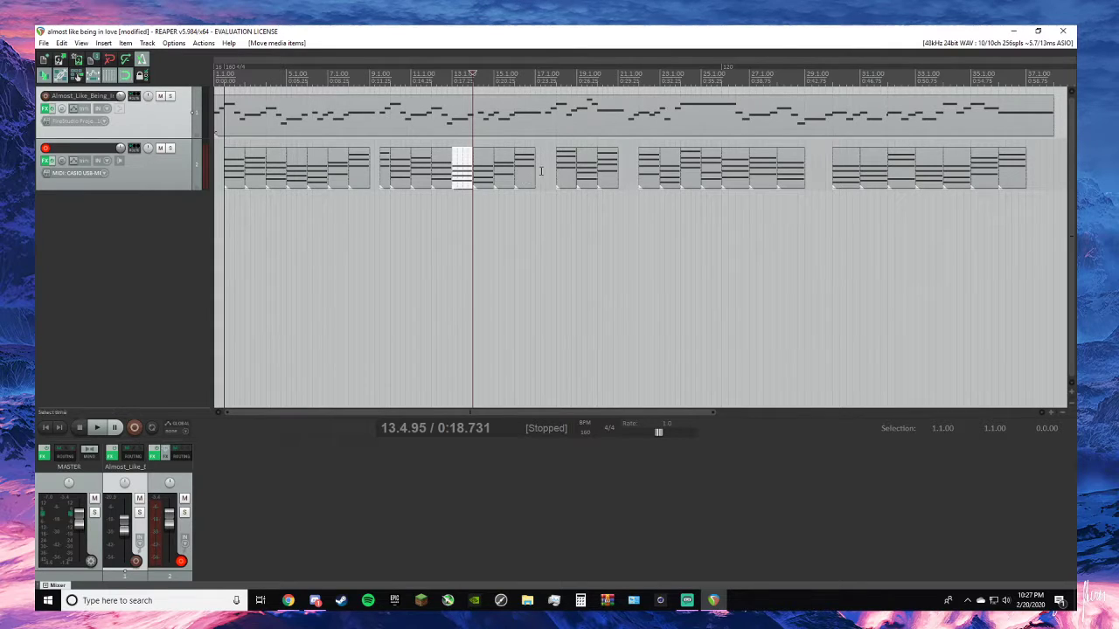
- Play the arrangement from 13.4.95 and again from 2.2.00 to check the chords against the melody
key("space")
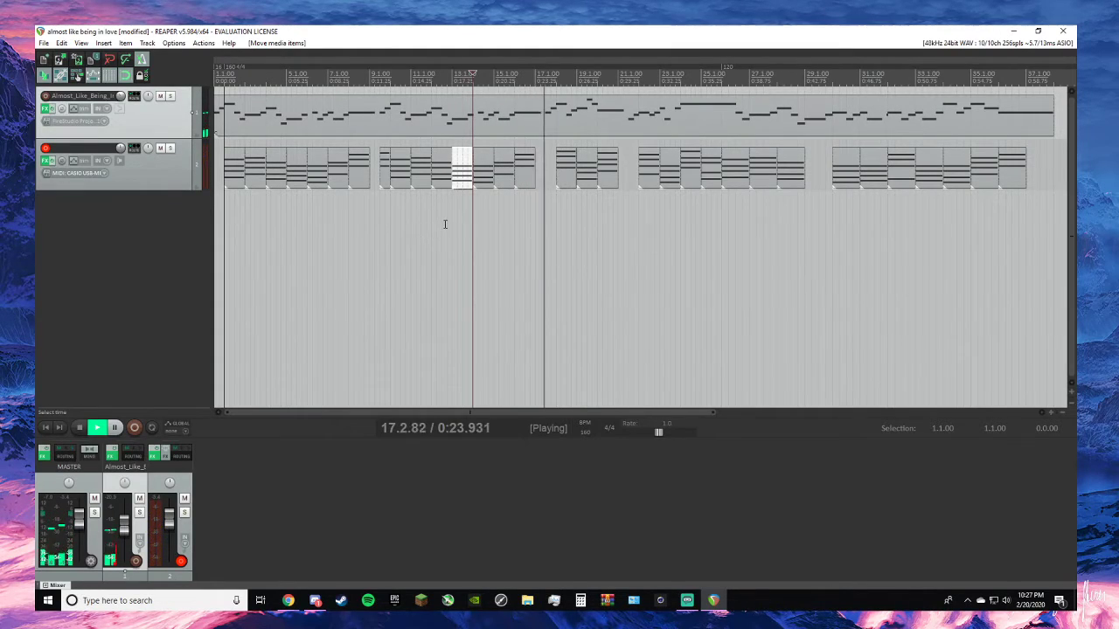
key("space")
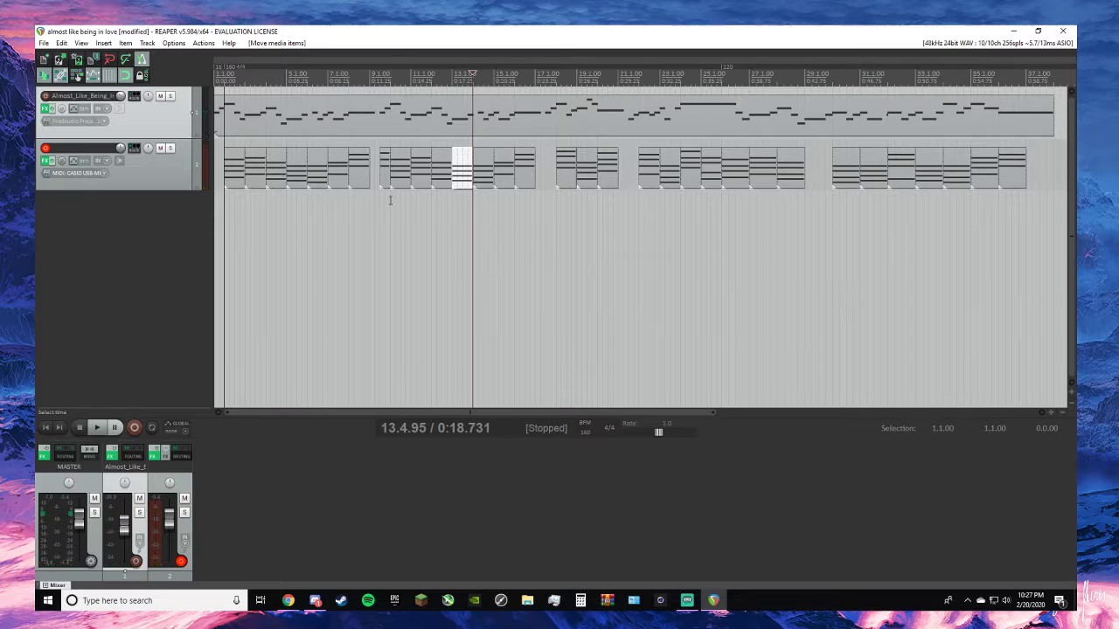
left_click(385, 176)
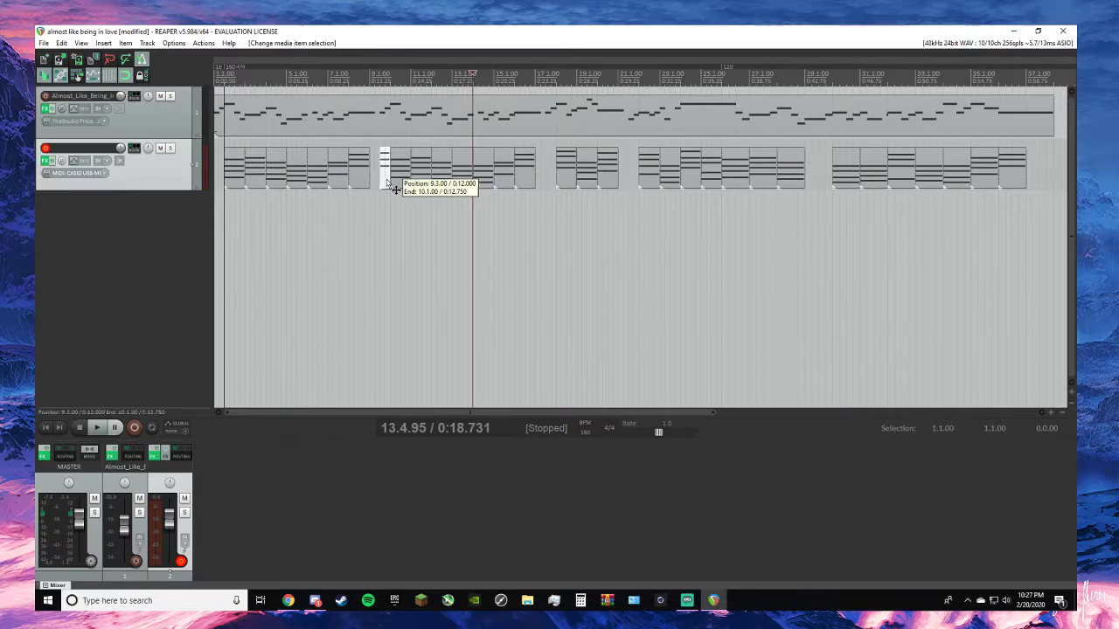
left_click(542, 79)
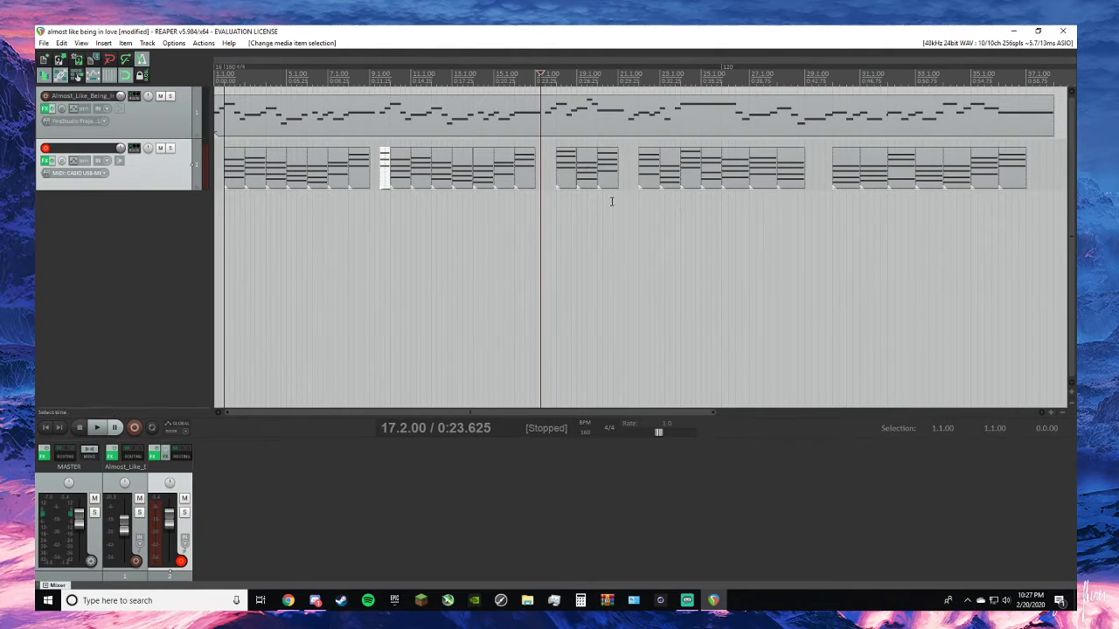
left_click(525, 81)
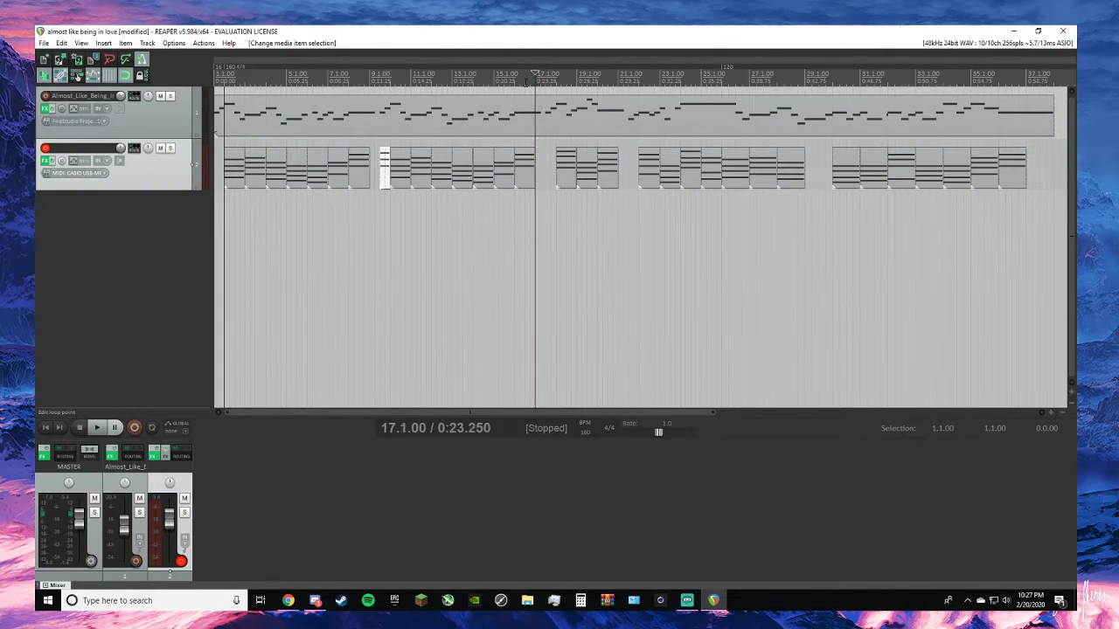
left_click(493, 79)
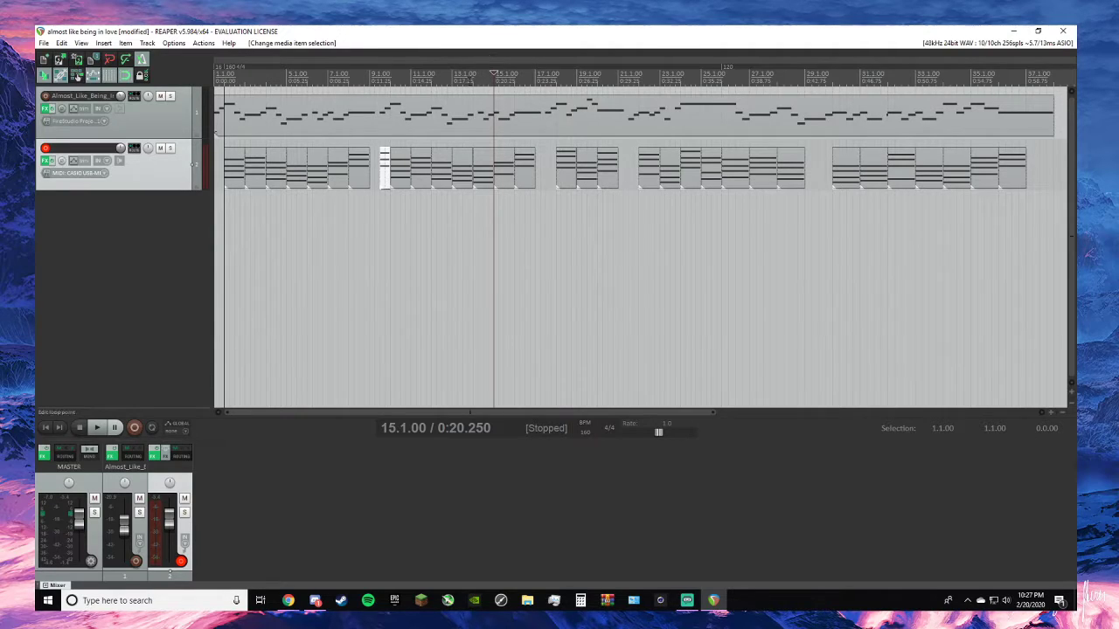
left_click(229, 77)
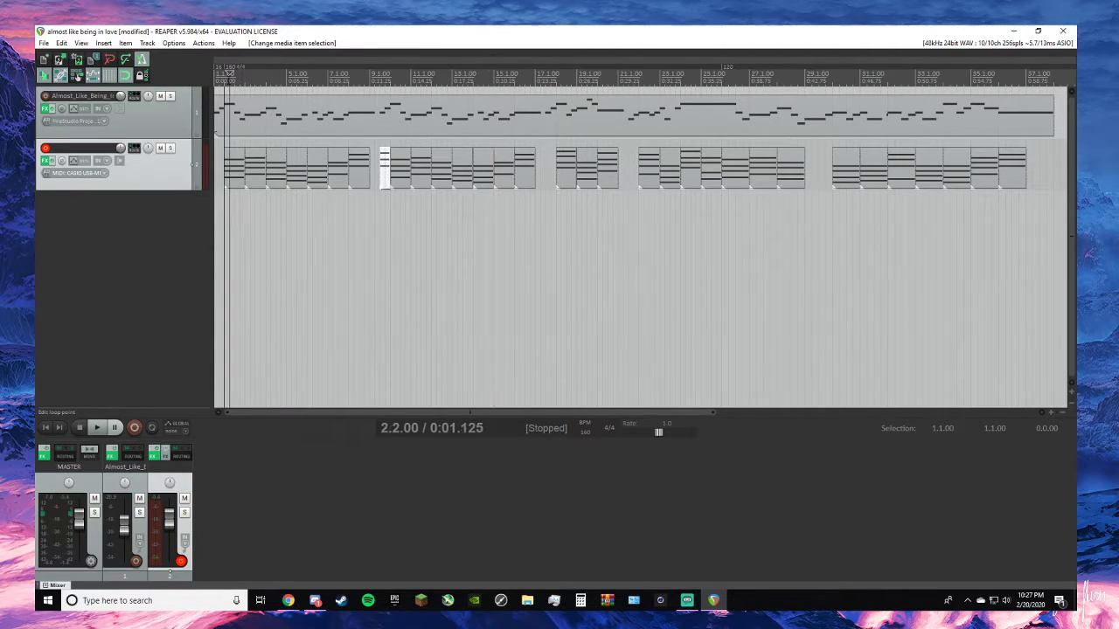
key("space")
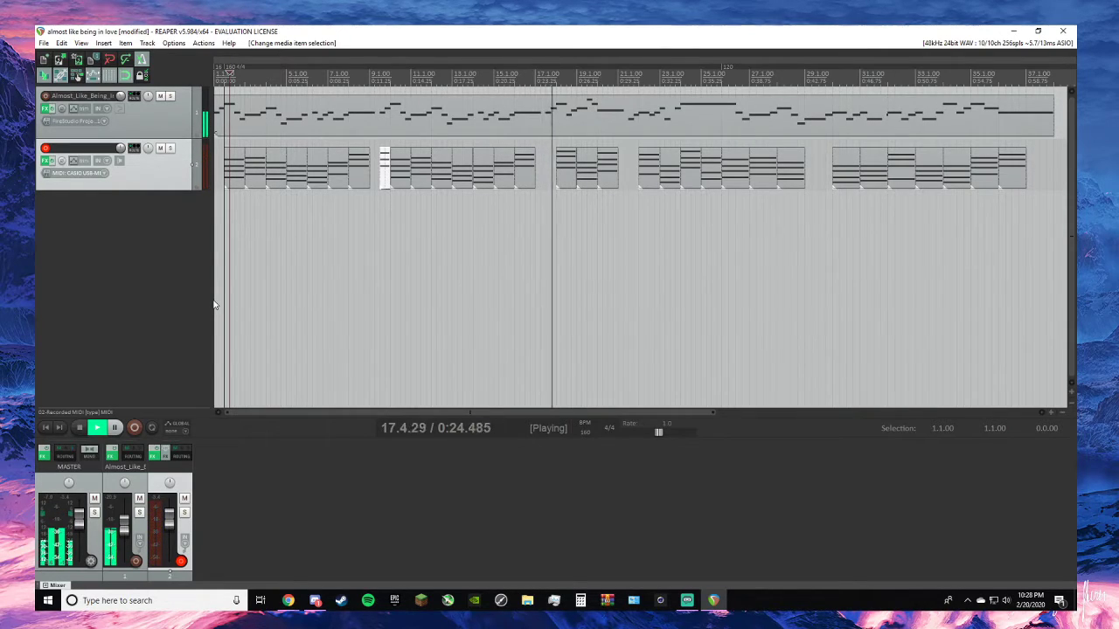
key("space")
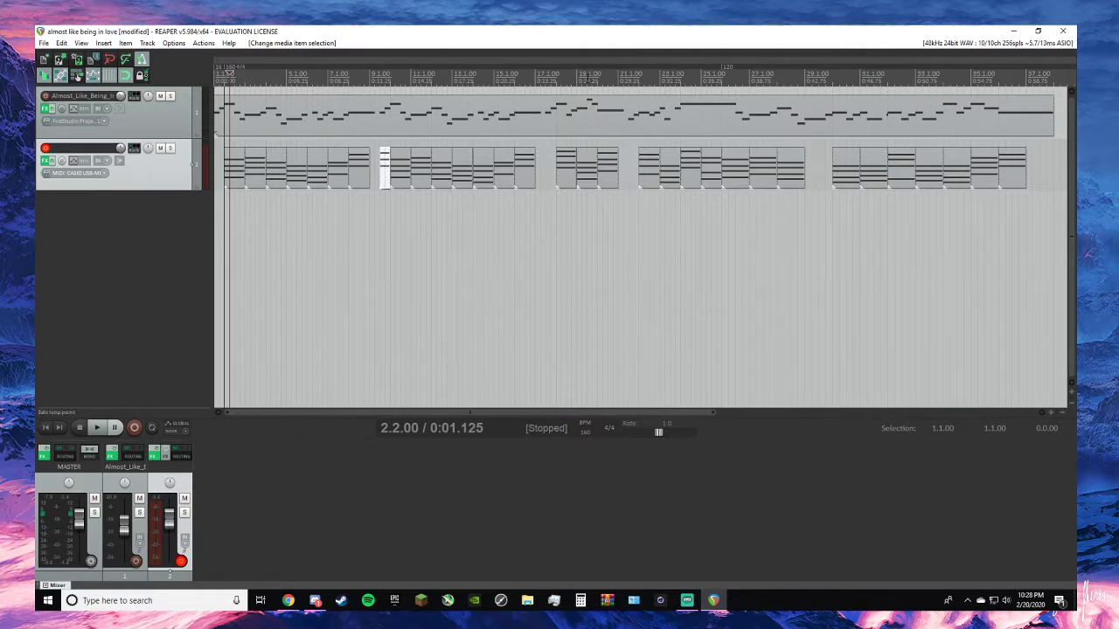
- Play the arrangement from 19.3.00 through bar 26 to check the chords and the tempo change
left_click(588, 73)
key("space")
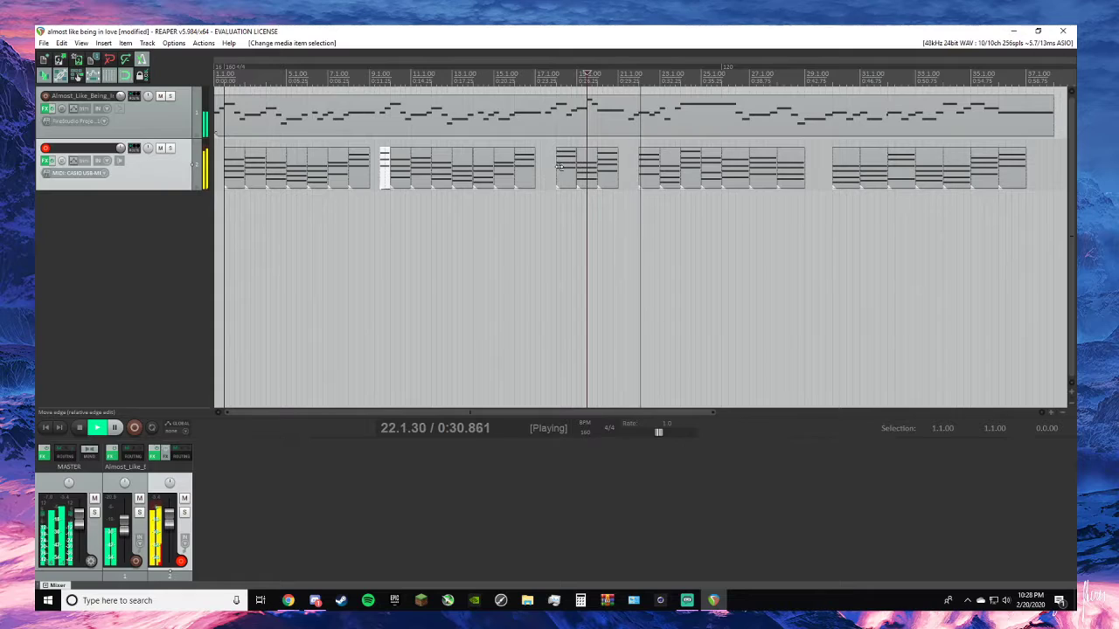
key("space")
key("space")
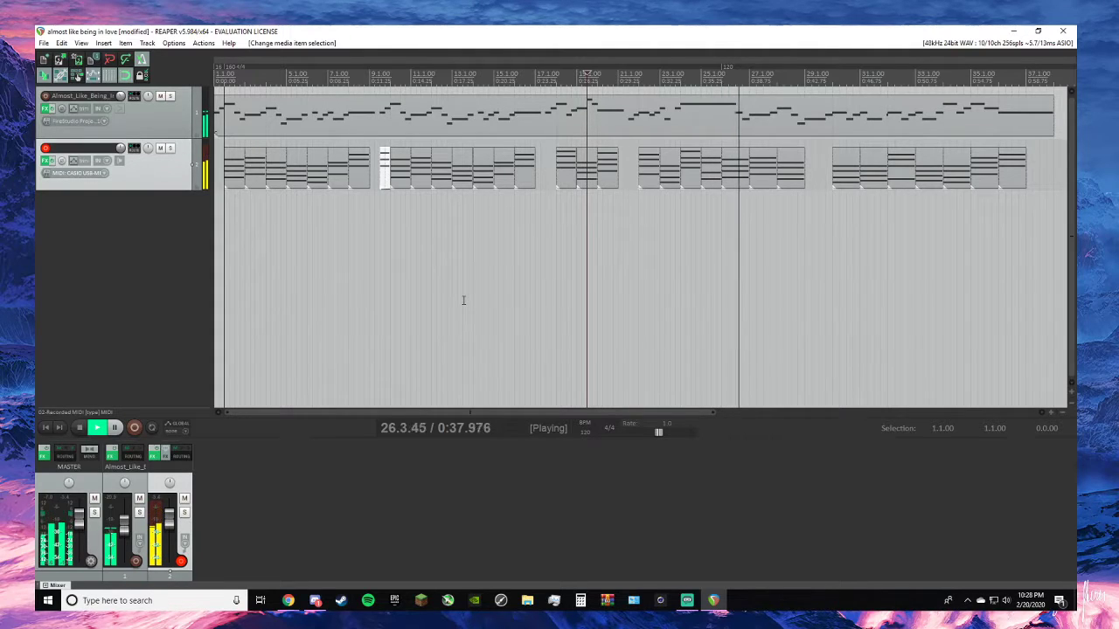
key("space")
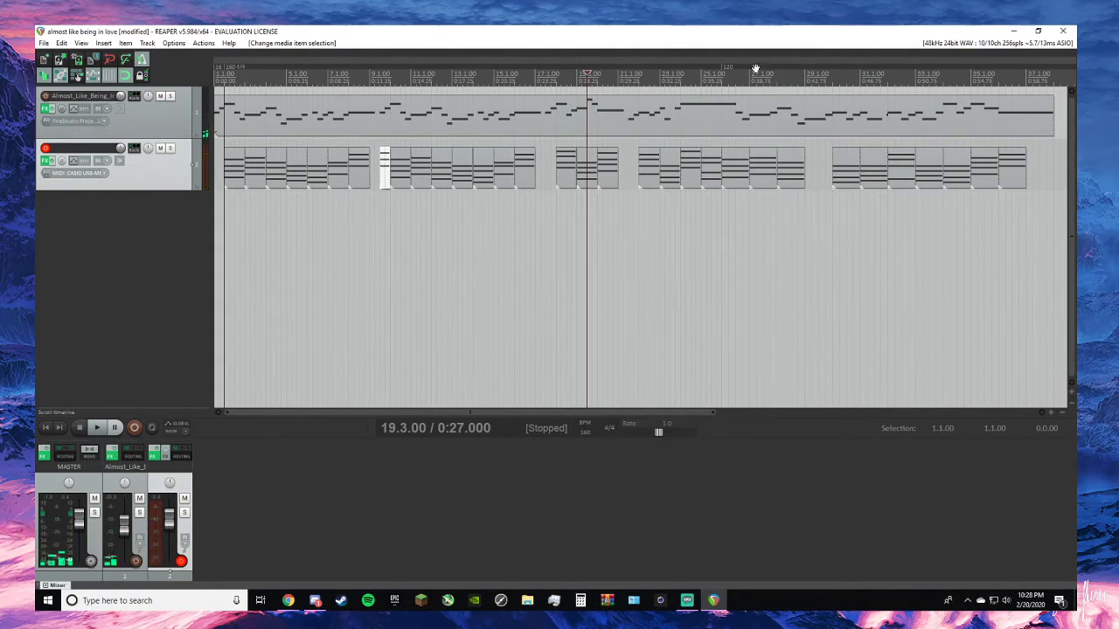
- Move the 120 BPM tempo marker back to 25.1.00 and play from 23.1.00 to check the tempo change
mouse_move(734, 69)
left_mouse_down()
mouse_move(714, 70)
mouse_move(718, 138)
left_mouse_up()
left_click(659, 71)
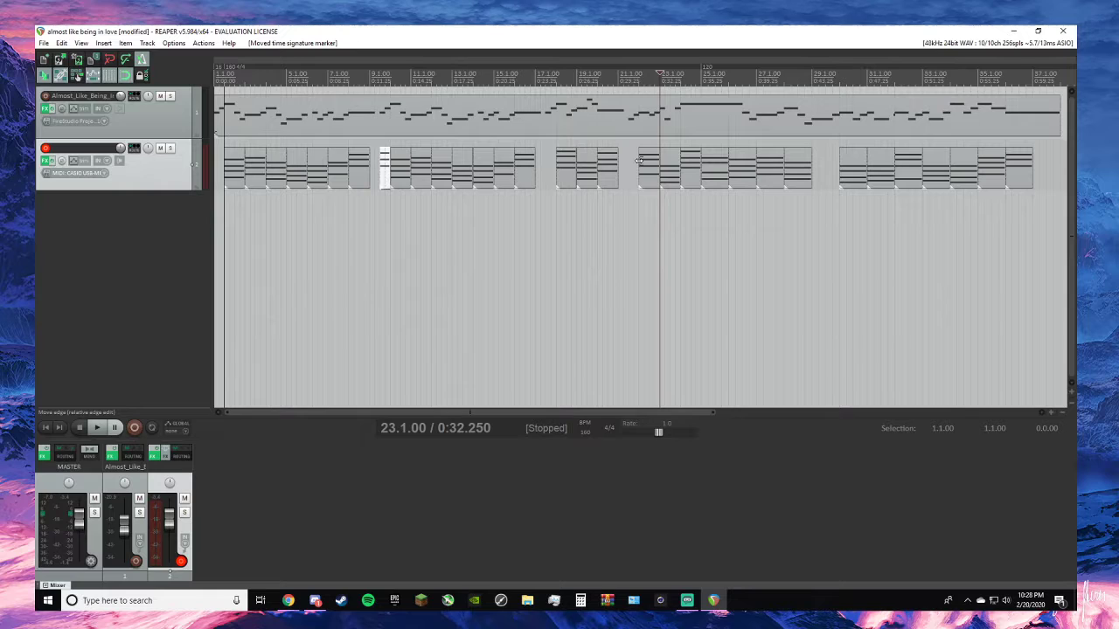
key("space")
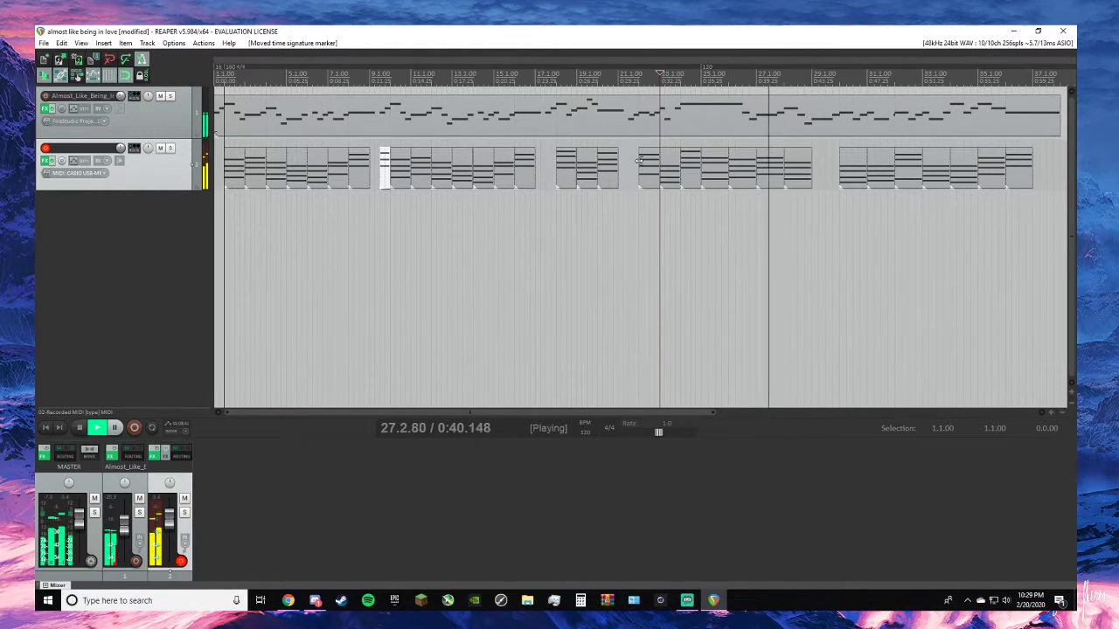
key("space")
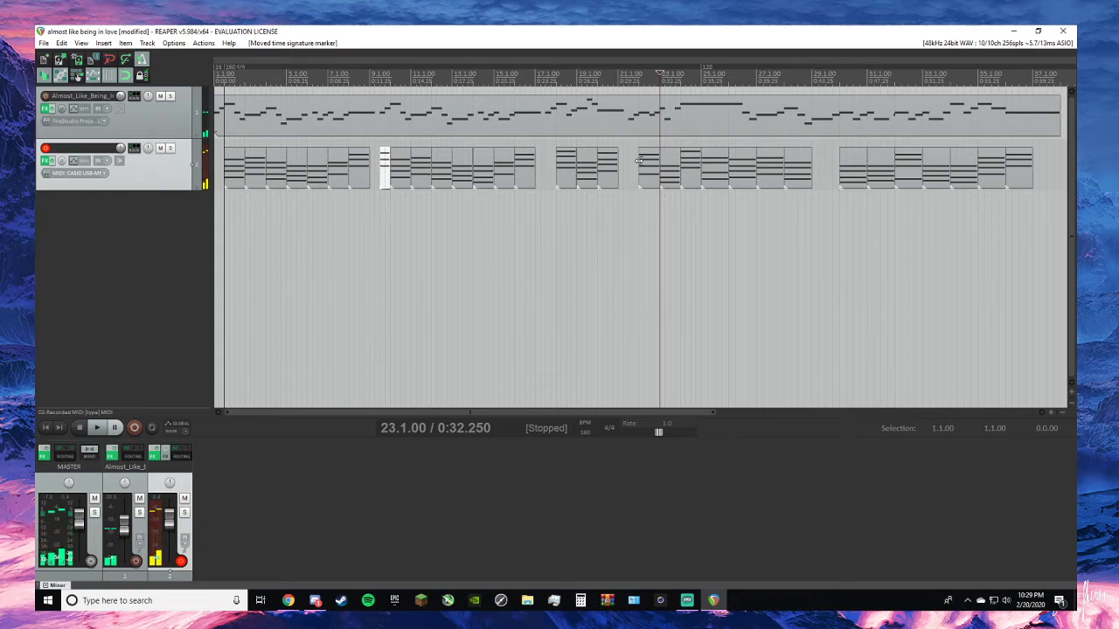
- Play the arrangement from 27.1.00 to listen for the missing chord in bar 29
left_click(757, 289)
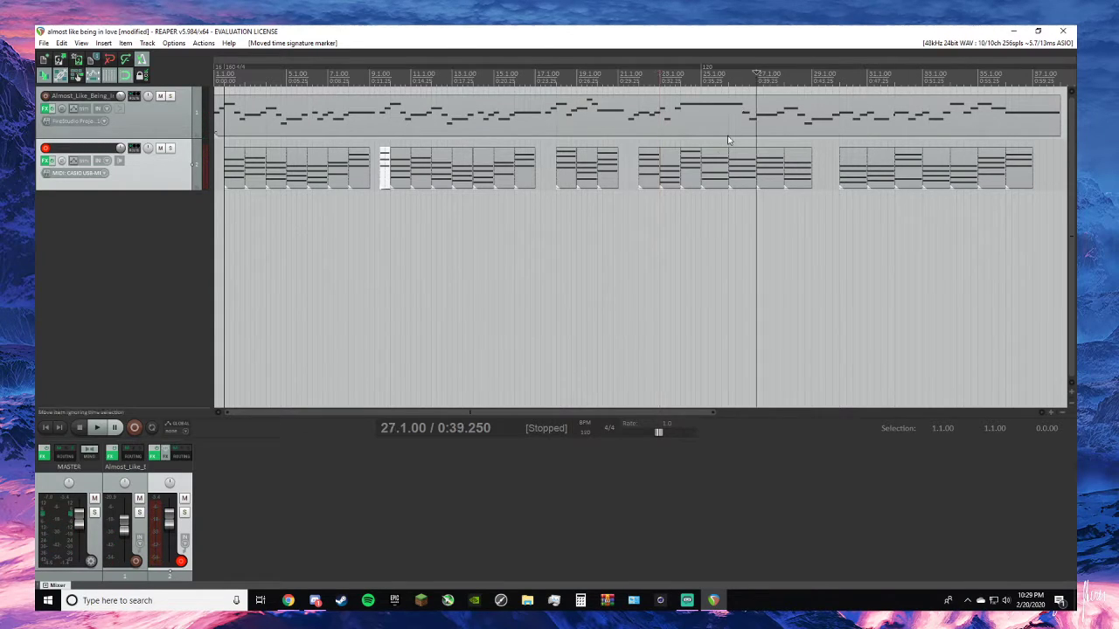
key("space")
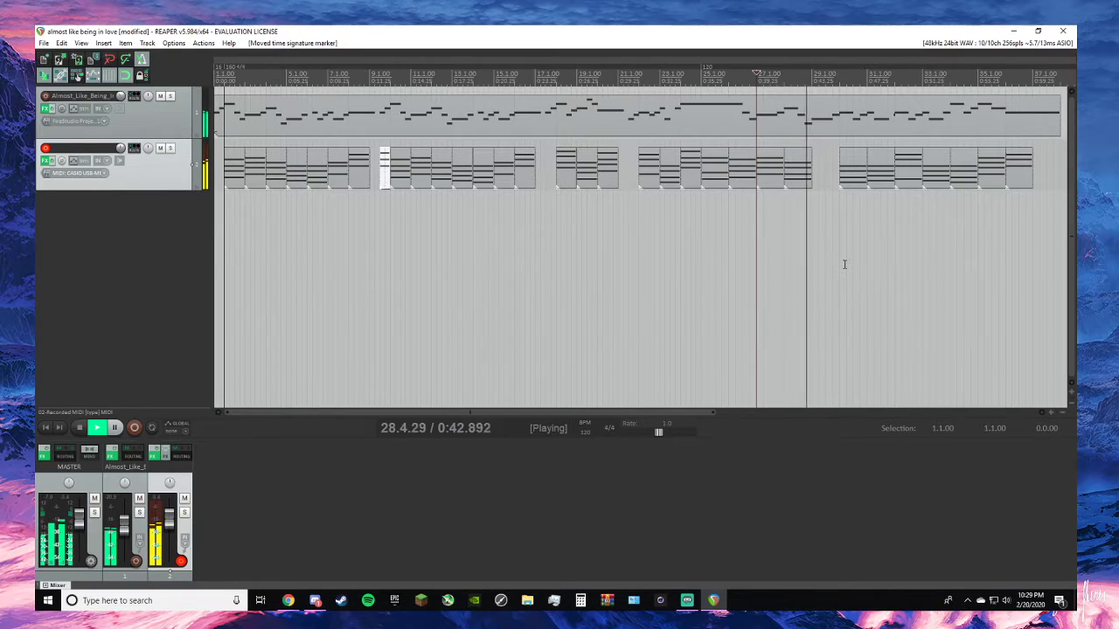
key("space")
- Copy the chord at 5.1.00 into the empty bar at 29.1.00 and play from 28.1.00 to check it
left_click(293, 172)
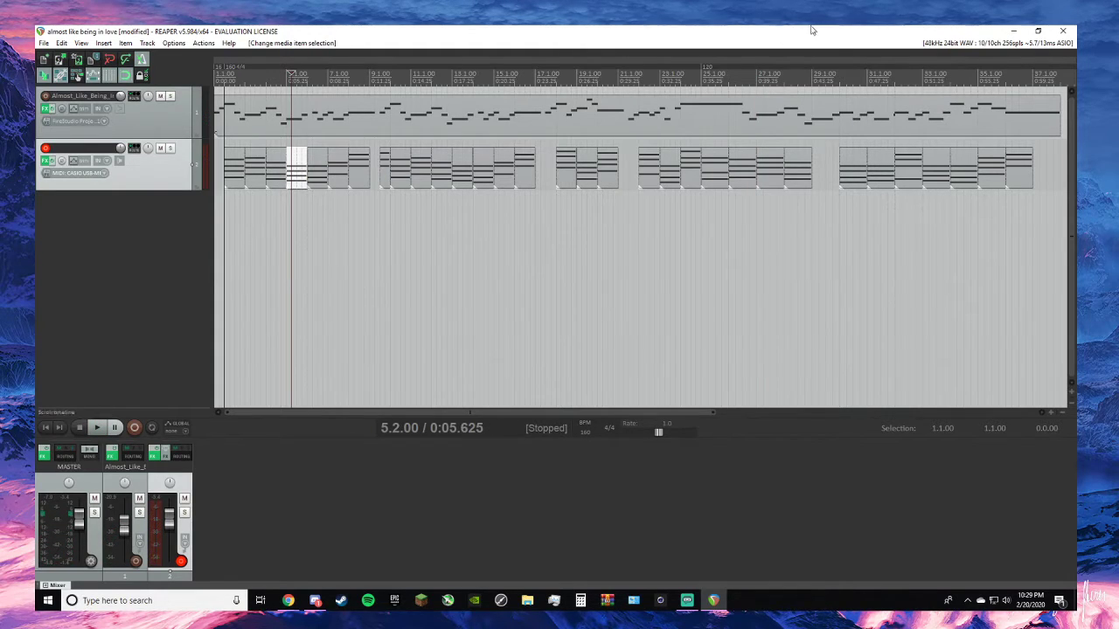
left_click(810, 77)
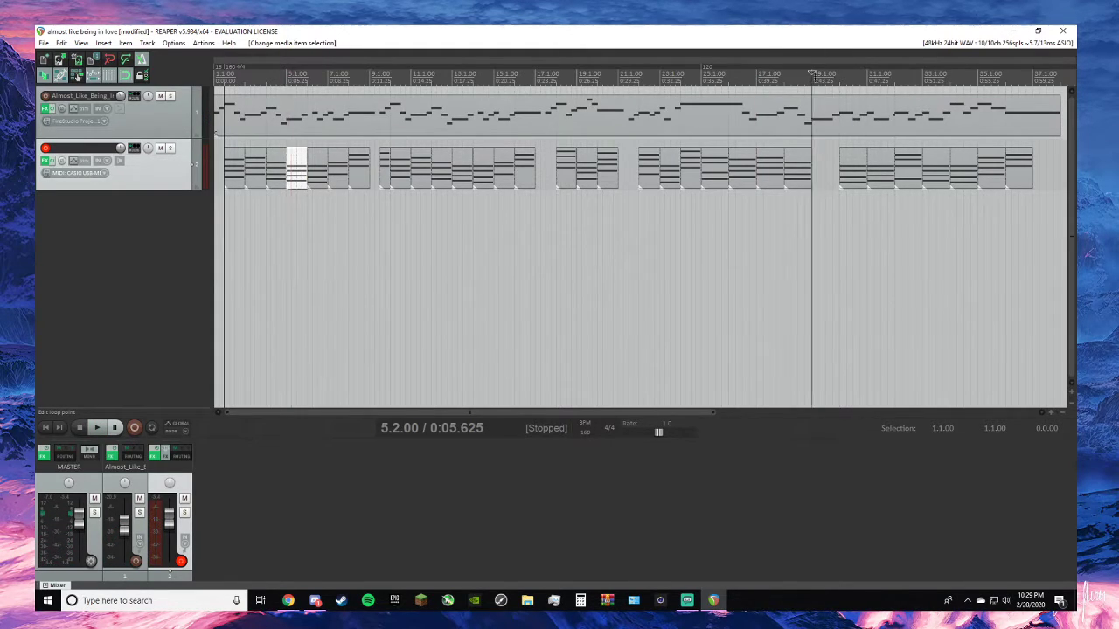
key("ctrl+v")
key("space")
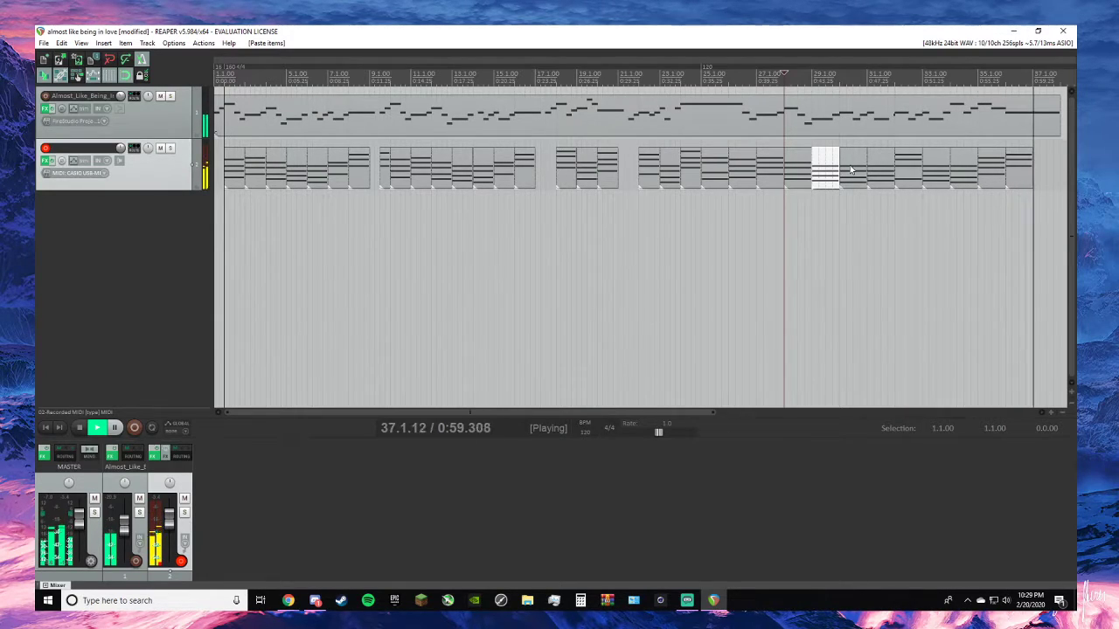
key("space")
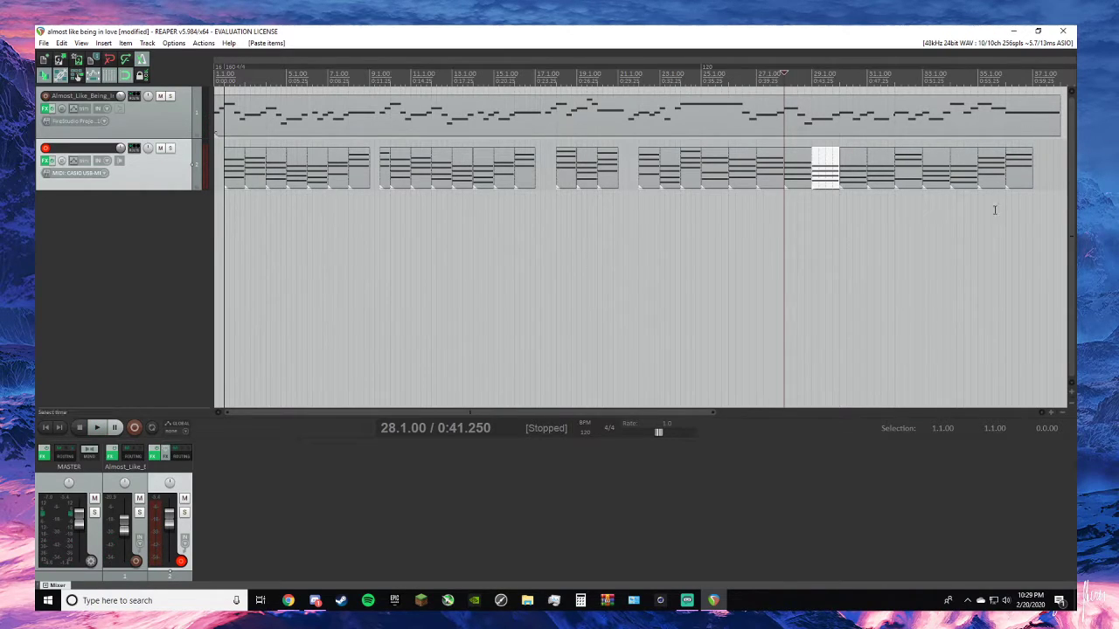
- Add a D3 note across the last chord at 36.1.00 in the MIDI editor and extend the item to bar 38
left_click(1021, 181)
double_click(1021, 182)
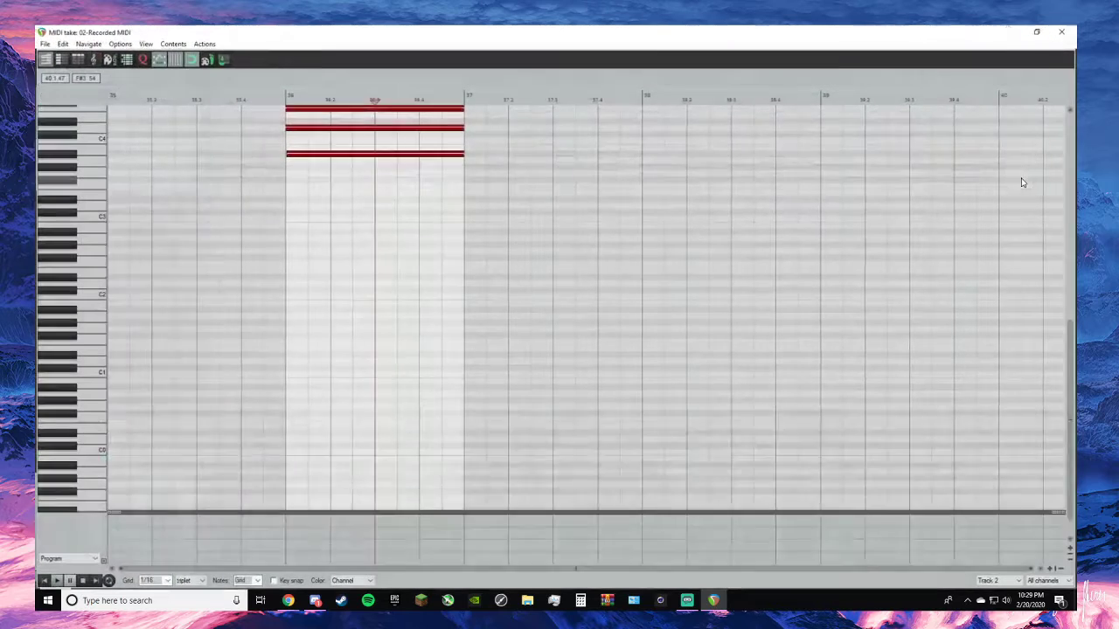
left_click(1073, 30)
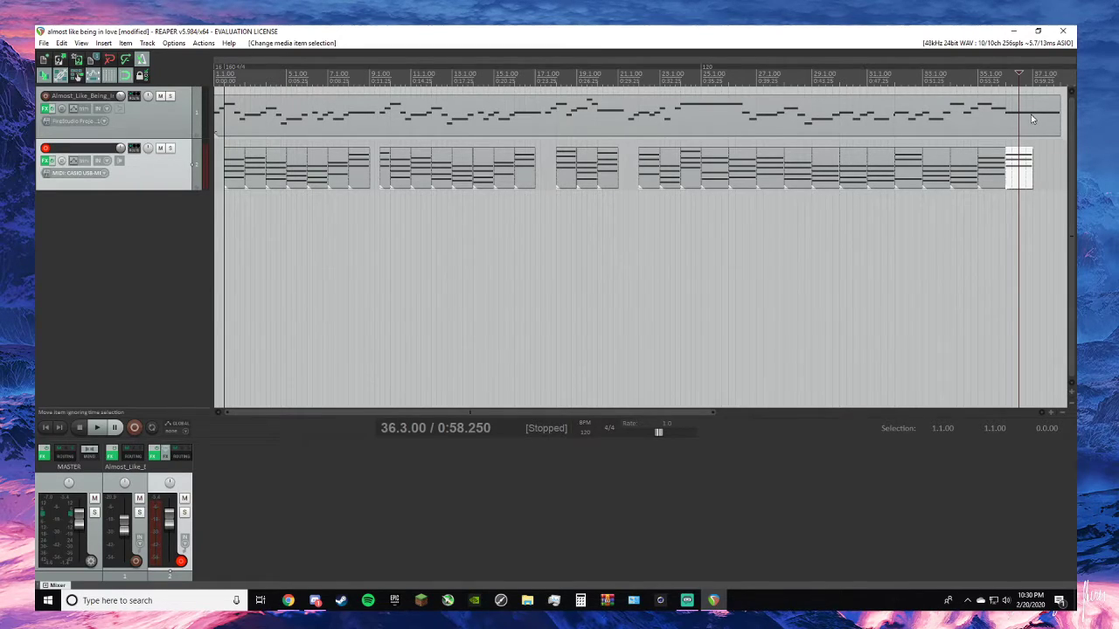
mouse_move(1031, 176)
left_mouse_down()
mouse_move(1048, 173)
mouse_move(1033, 178)
left_mouse_up()
double_click(1023, 171)
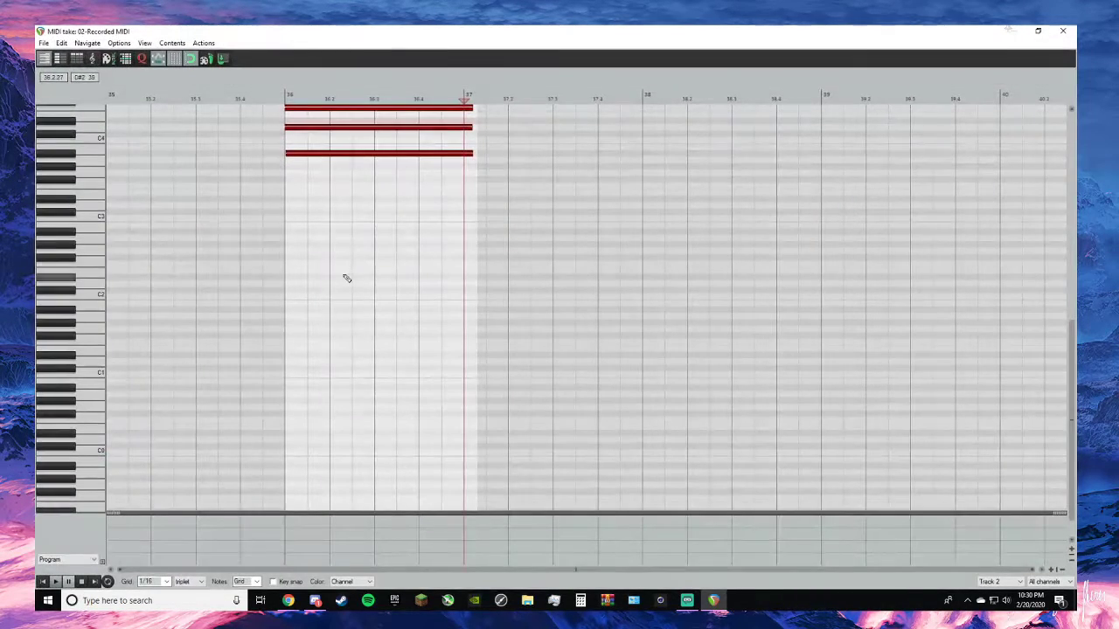
left_click(296, 206)
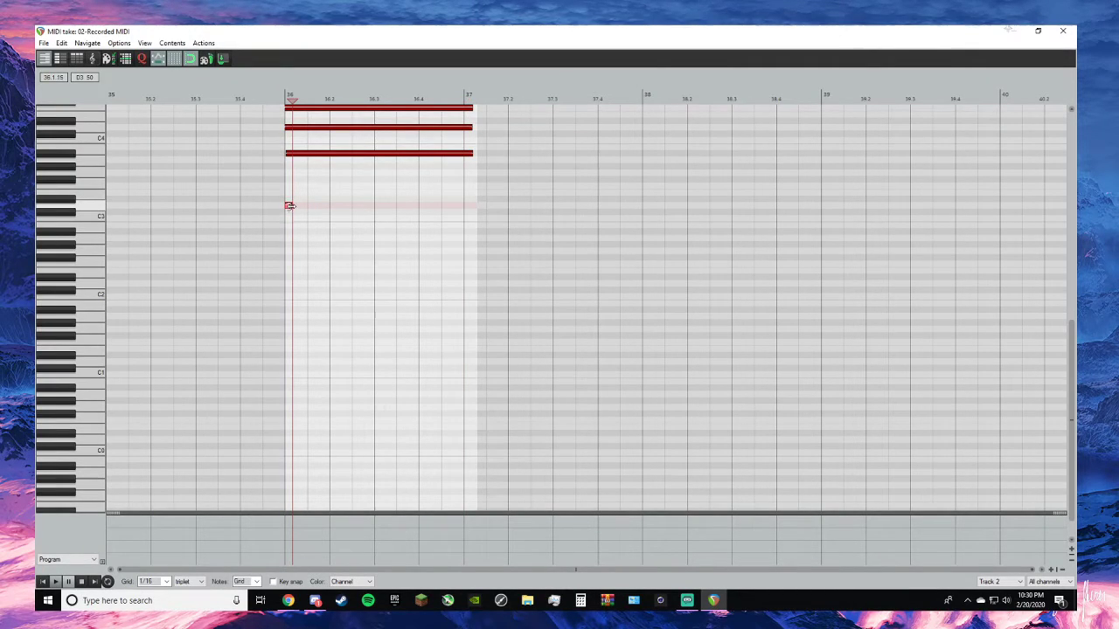
left_click_drag(290, 206, 470, 204)
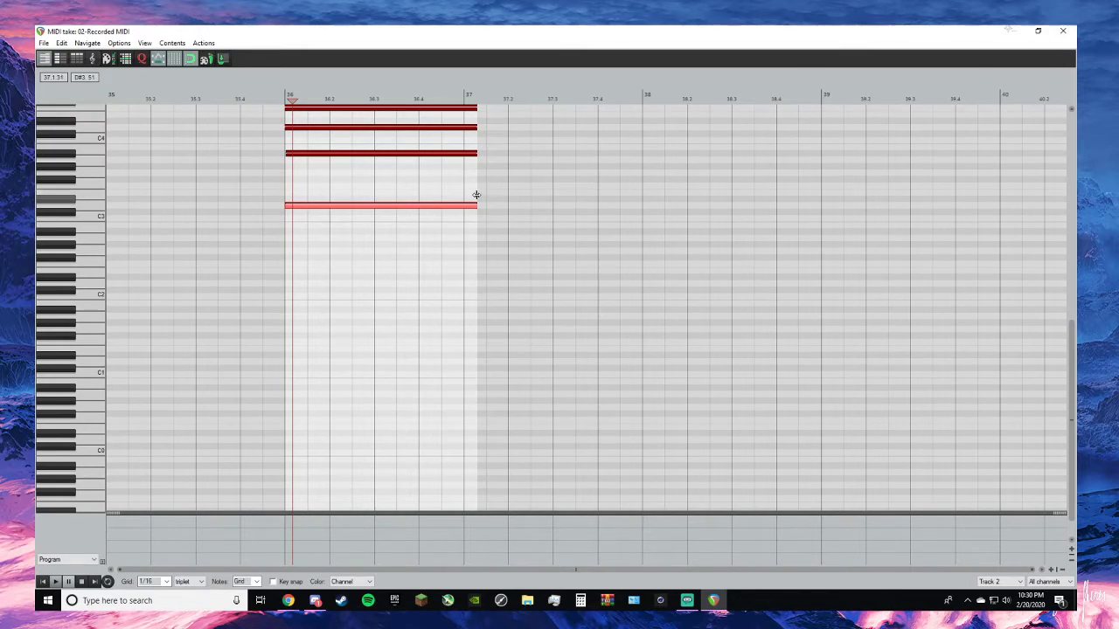
left_click_drag(477, 180, 644, 190)
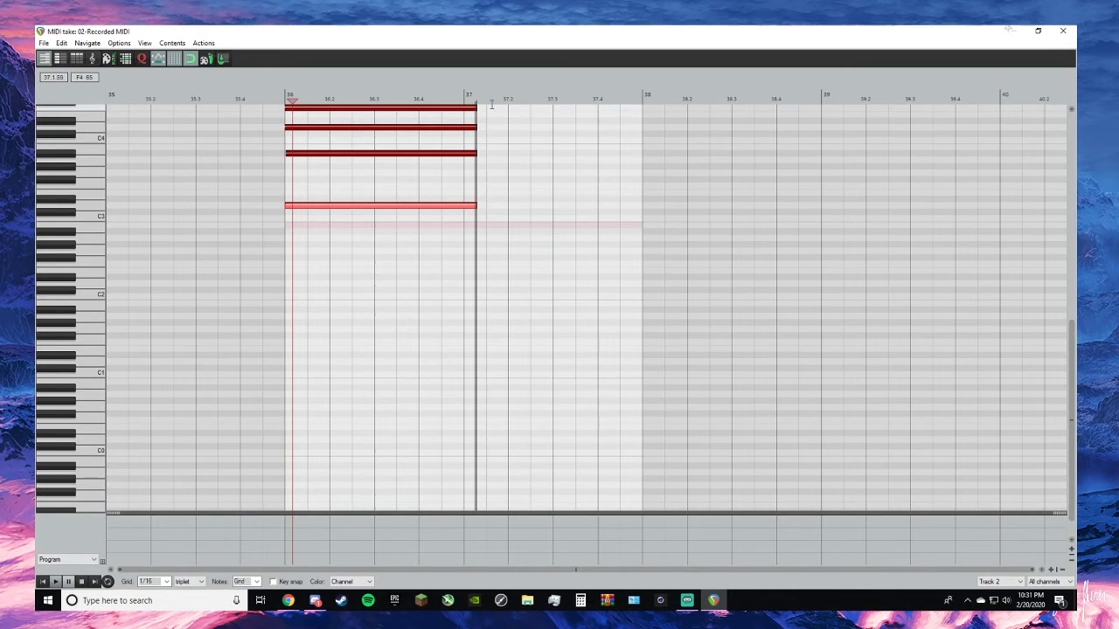
left_click(1063, 31)
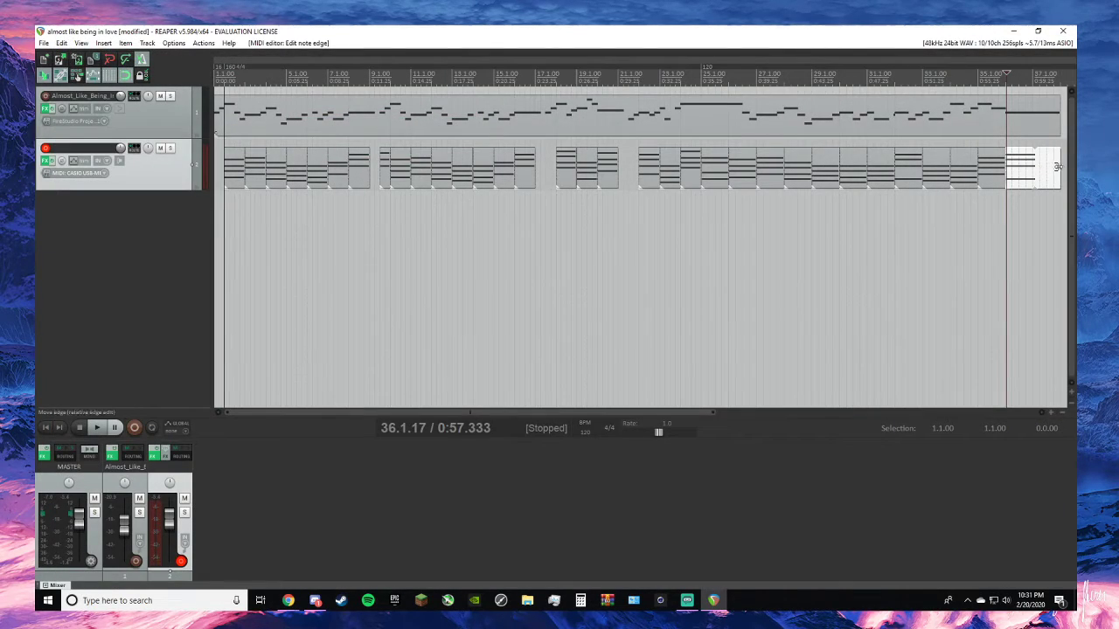
- Trim the empty end of the last chord item and delete the item from the chord track
left_click_drag(1058, 170, 1029, 188)
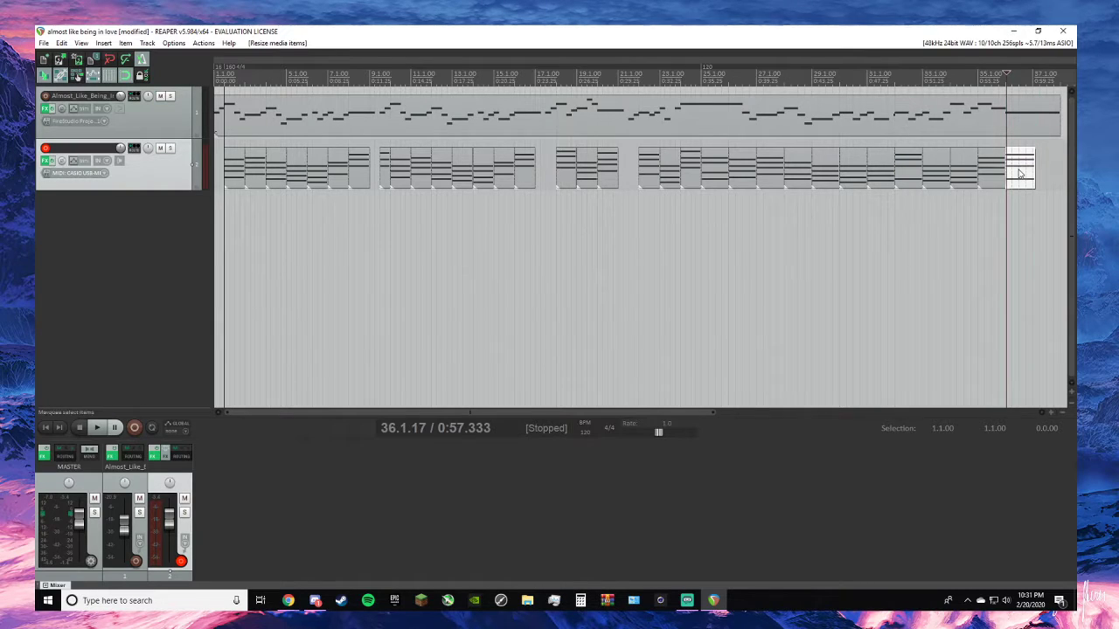
right_click(1021, 173)
left_click(868, 507)
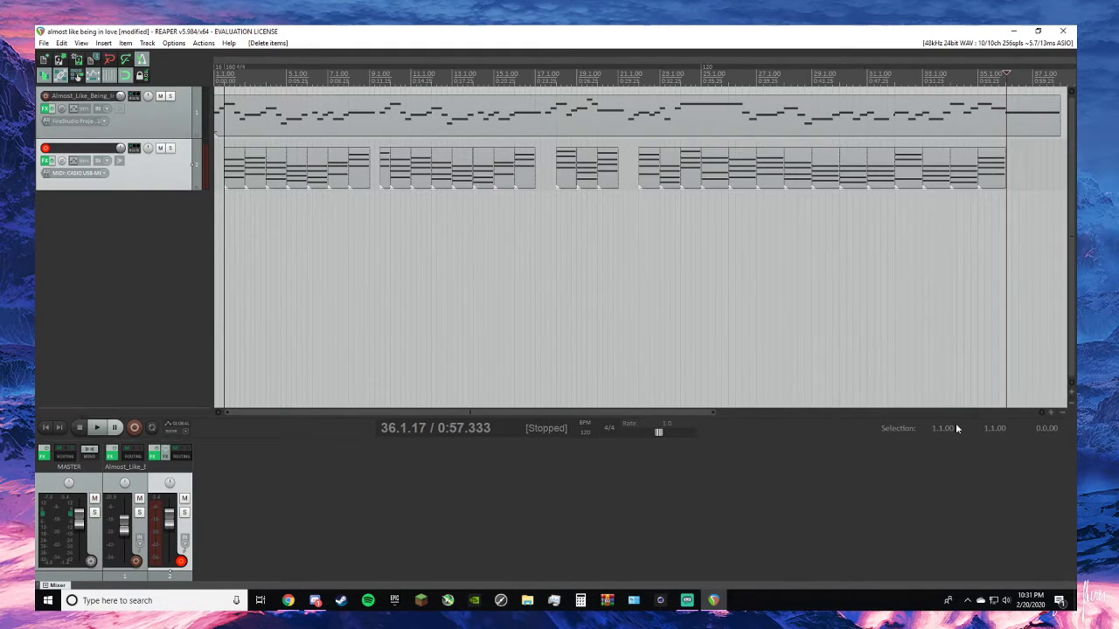
- Solo the chord track, record the final piano chord starting from 36.1.00, and save the recorded MIDI
scroll(1050, 206, "up", 5)
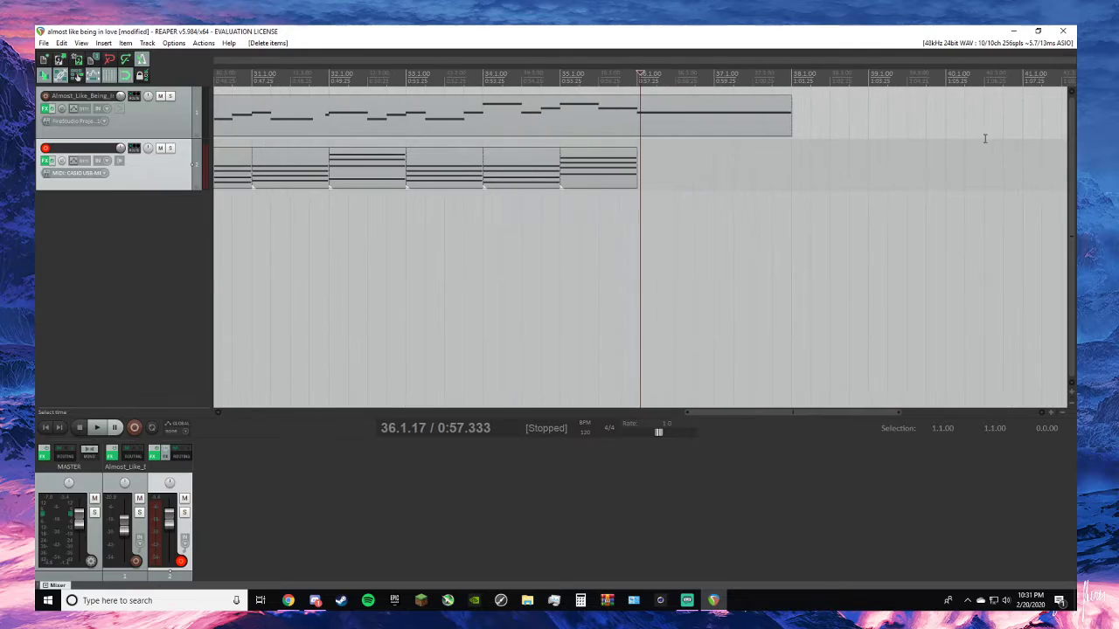
left_click_drag(639, 73, 636, 74)
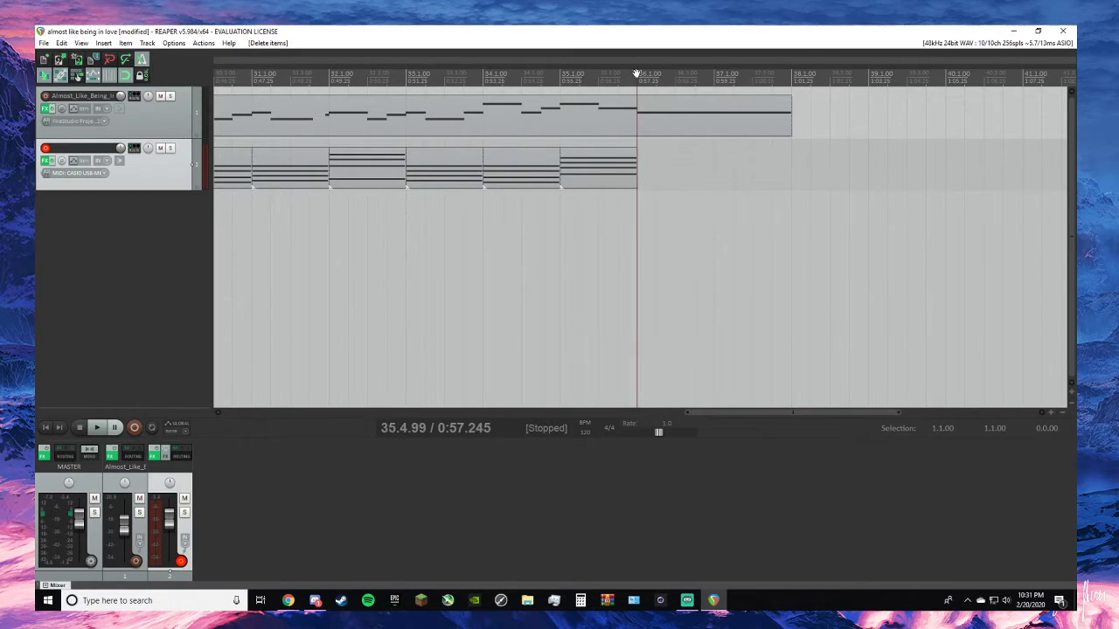
left_click(171, 149)
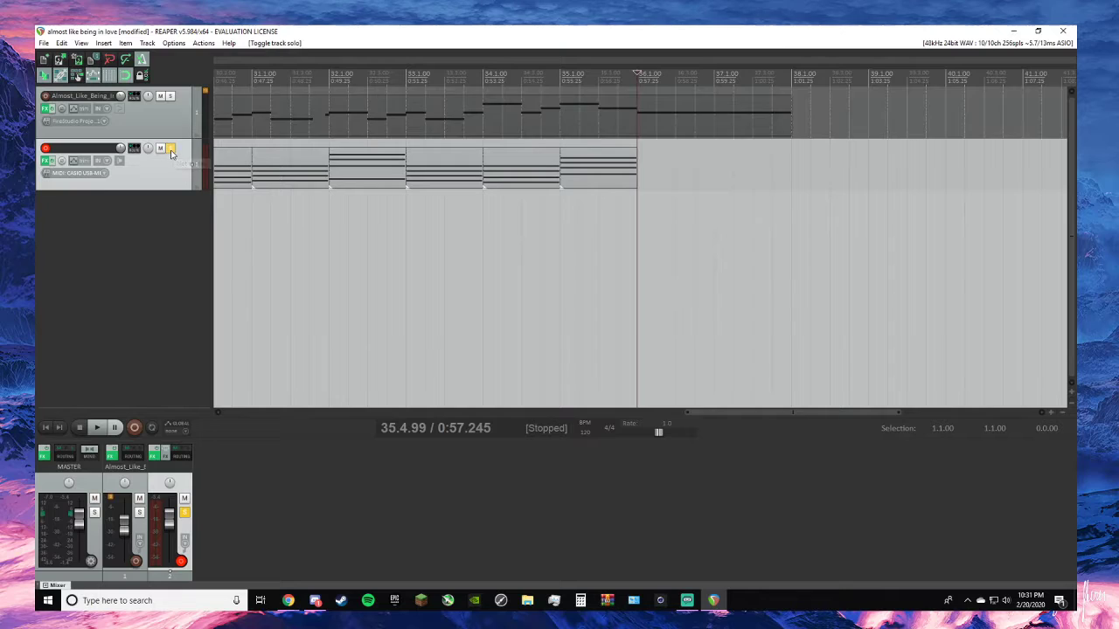
key("ctrl+r")
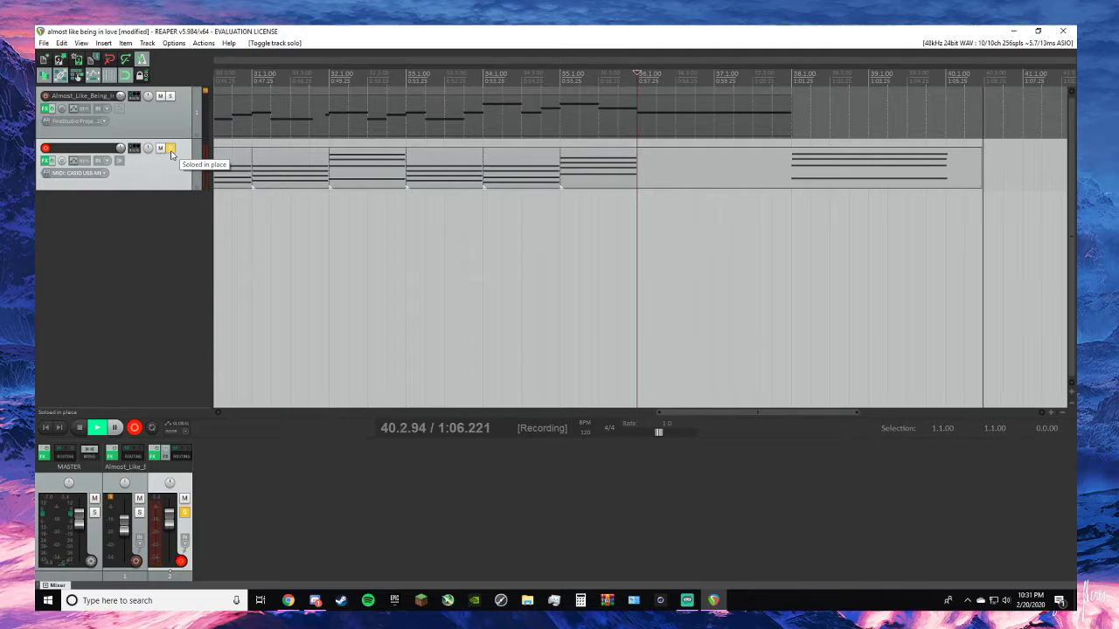
key("space")
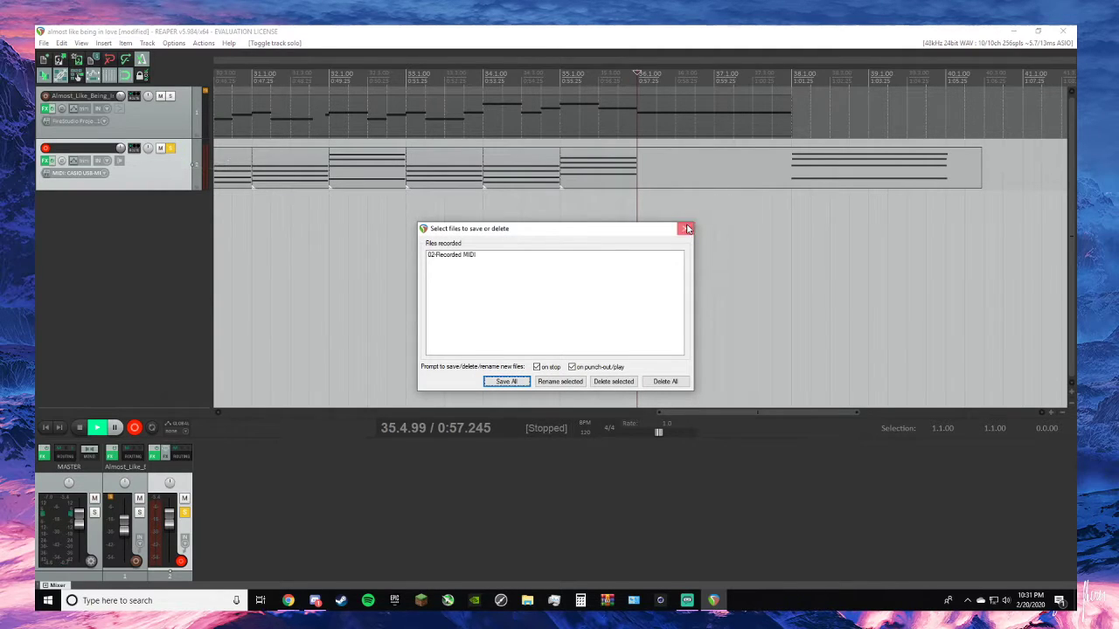
key("Return")
- Trim the empty parts of the new chord item, place it at 36.1.00 to fill bars 36 and 37, and unsolo the track
left_click_drag(980, 175, 946, 176)
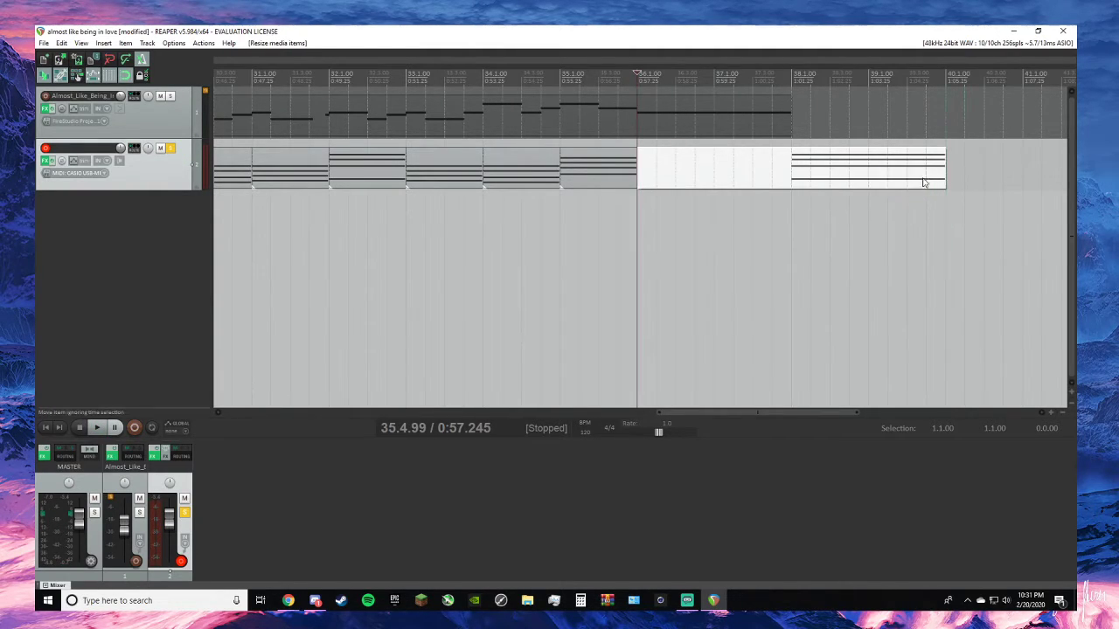
left_click_drag(663, 165, 692, 180)
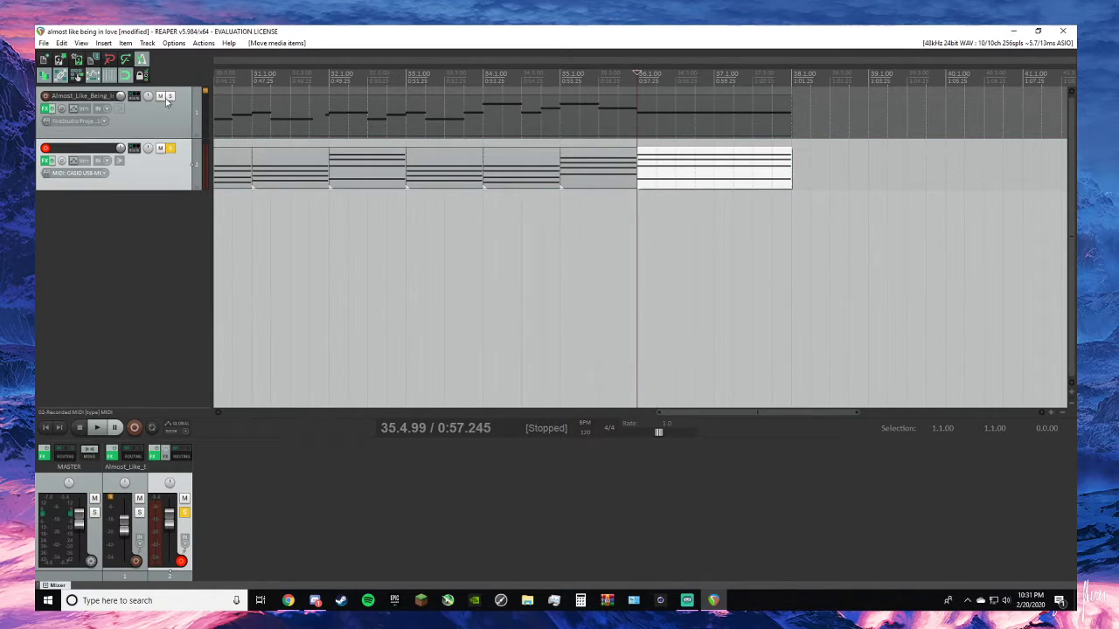
left_click(169, 148)
- Examine the melody's ending in the MIDI editor and play it with the chords from just before bar 35
double_click(673, 121)
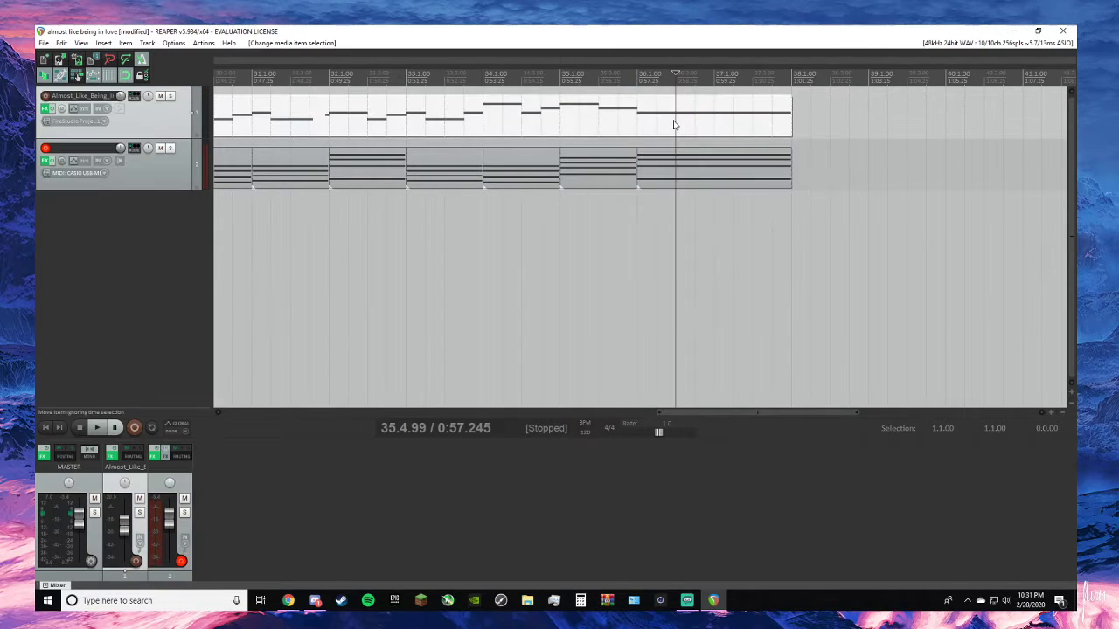
scroll(765, 318, "down", 10)
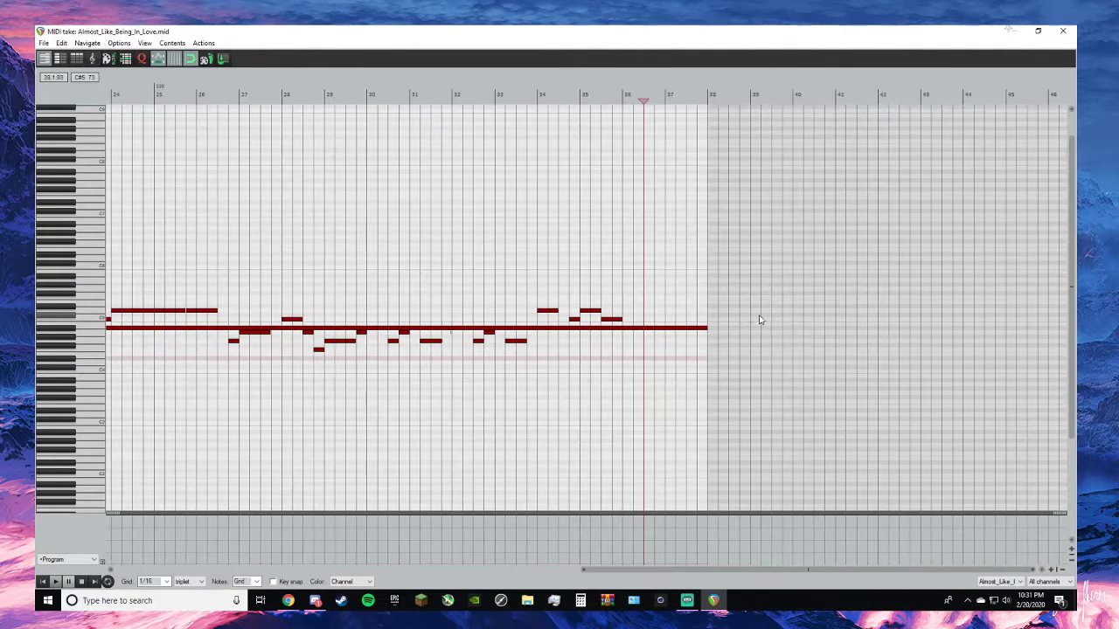
scroll(673, 334, "down", 6)
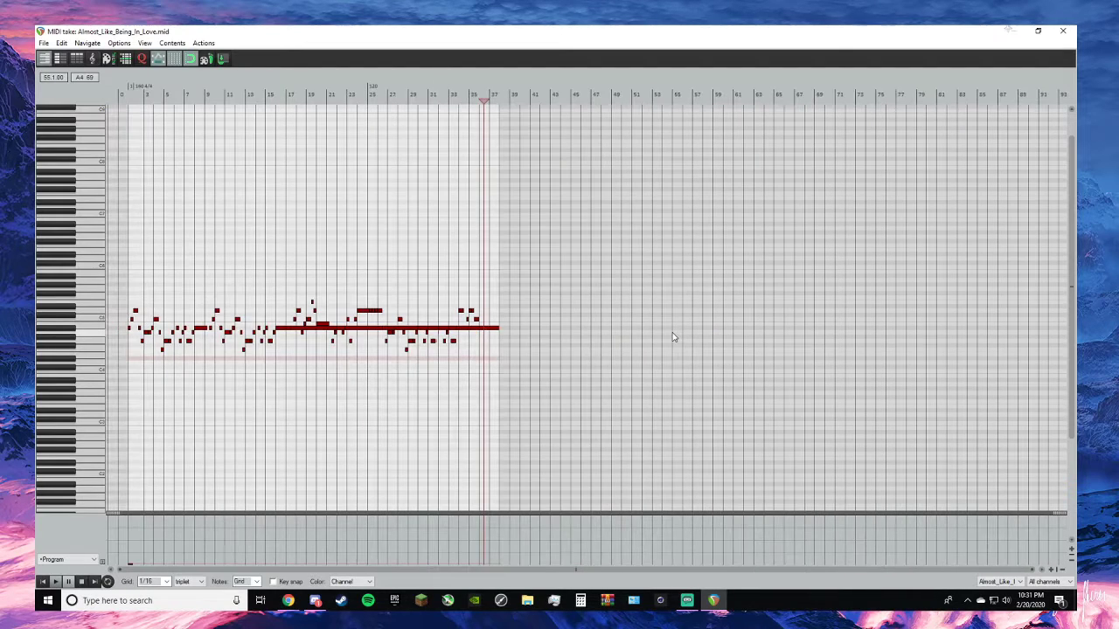
scroll(666, 336, "up", 3)
scroll(730, 333, "up", 6)
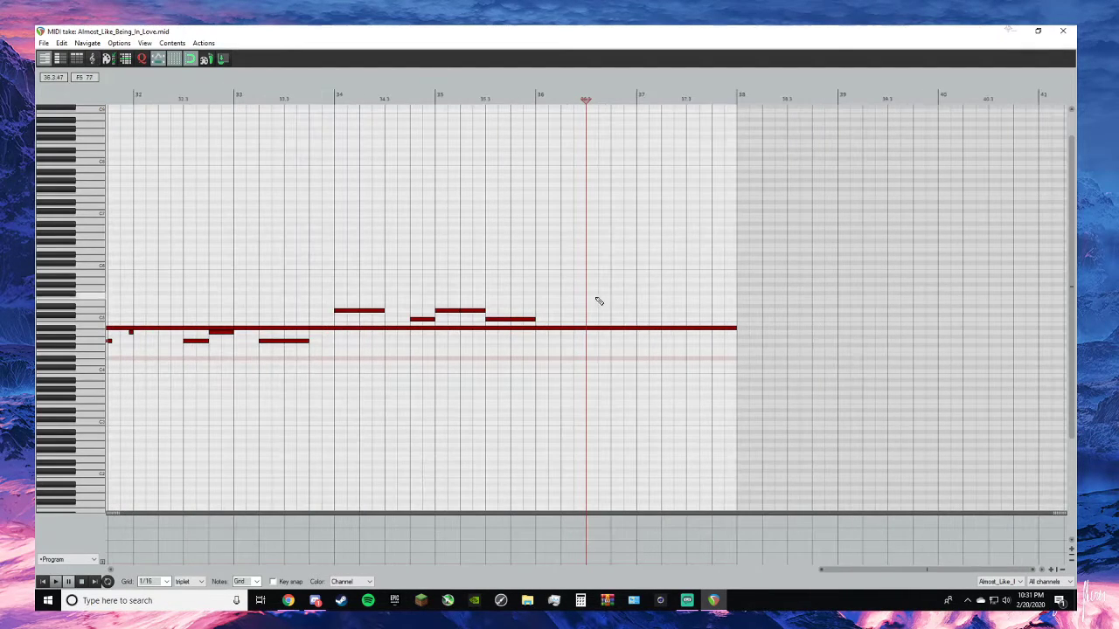
left_click(432, 98)
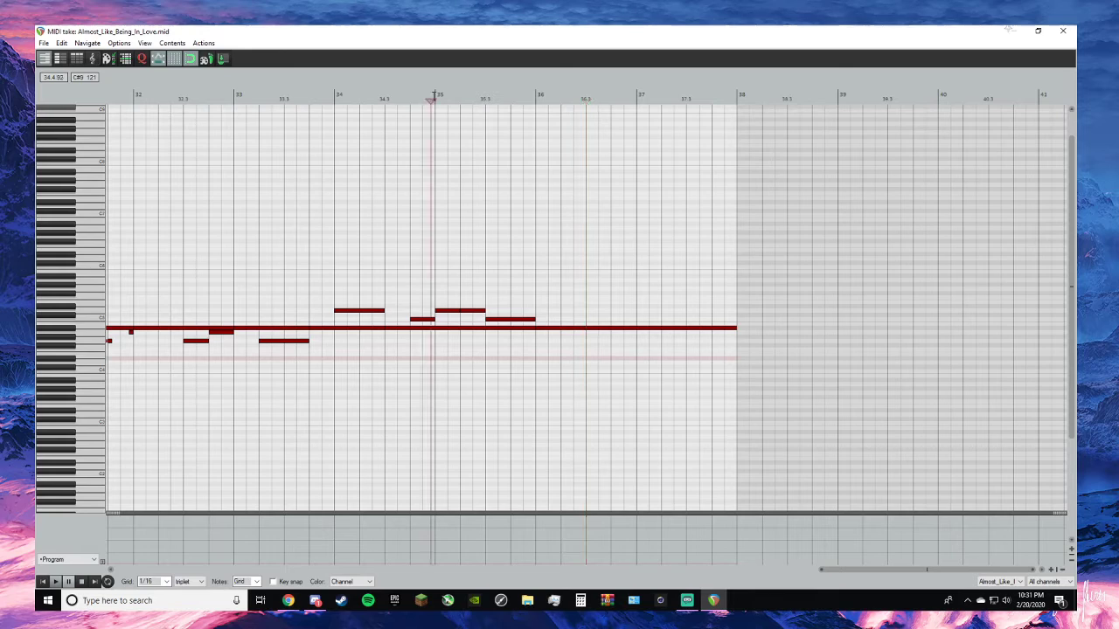
key("space")
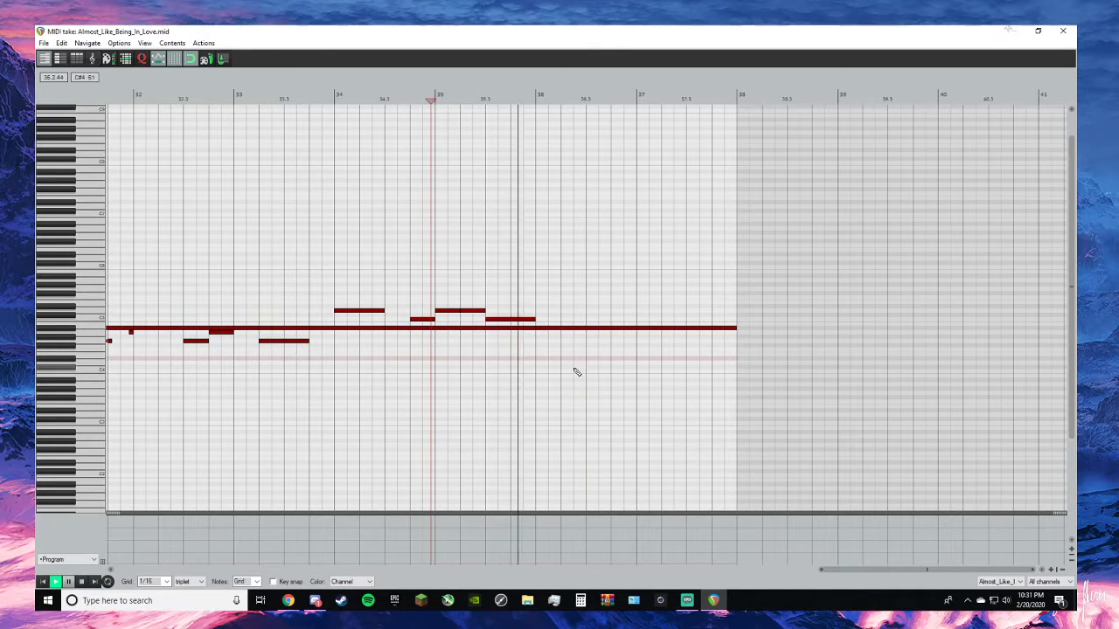
key("space")
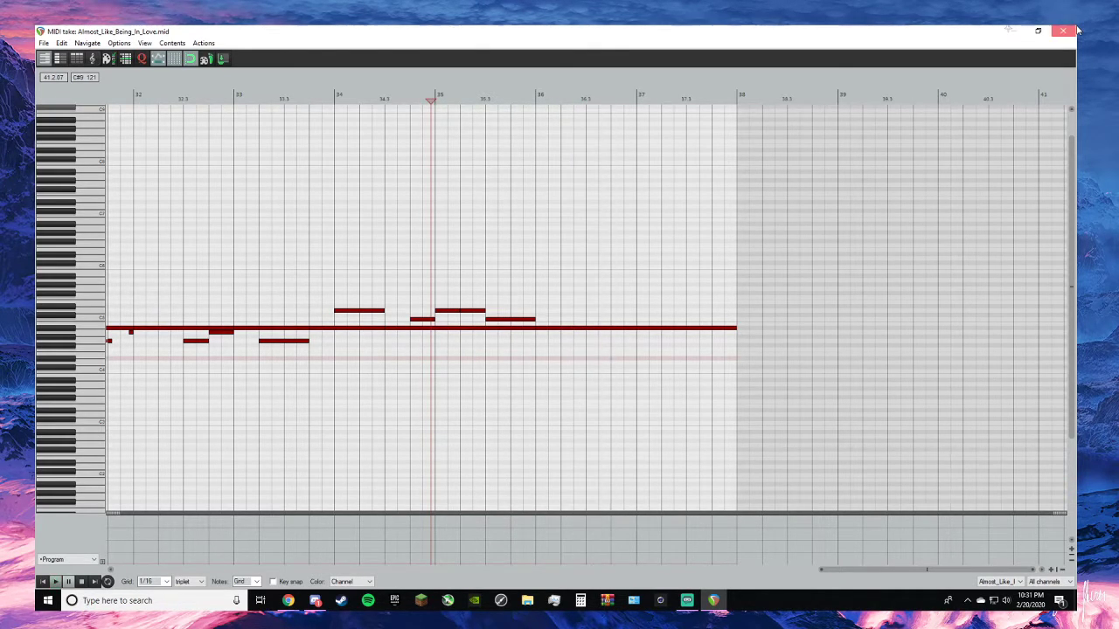
left_click(1066, 30)
key("space")
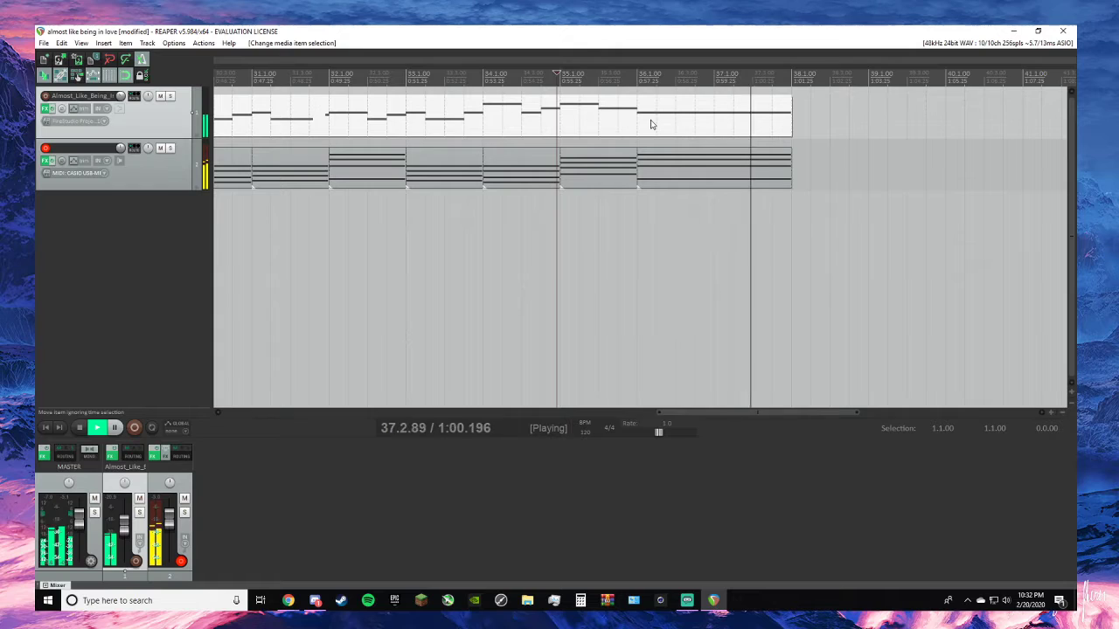
key("space")
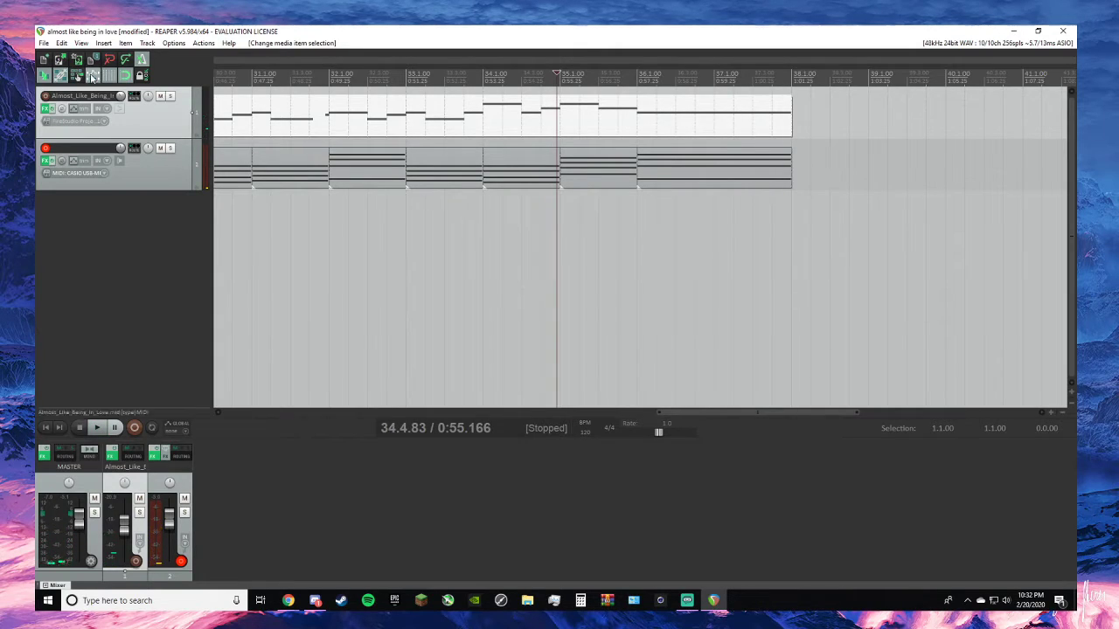
- Split the melody item at 36.1.00 and open its last two bars in the MIDI editor
left_click(707, 128)
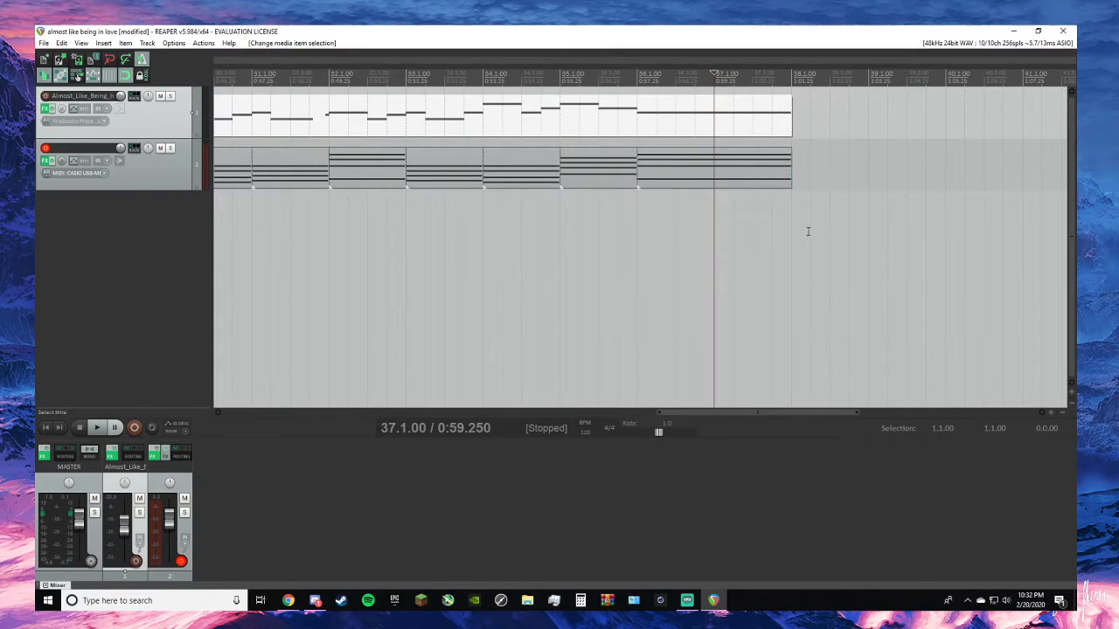
left_click(637, 86)
key("s")
double_click(684, 120)
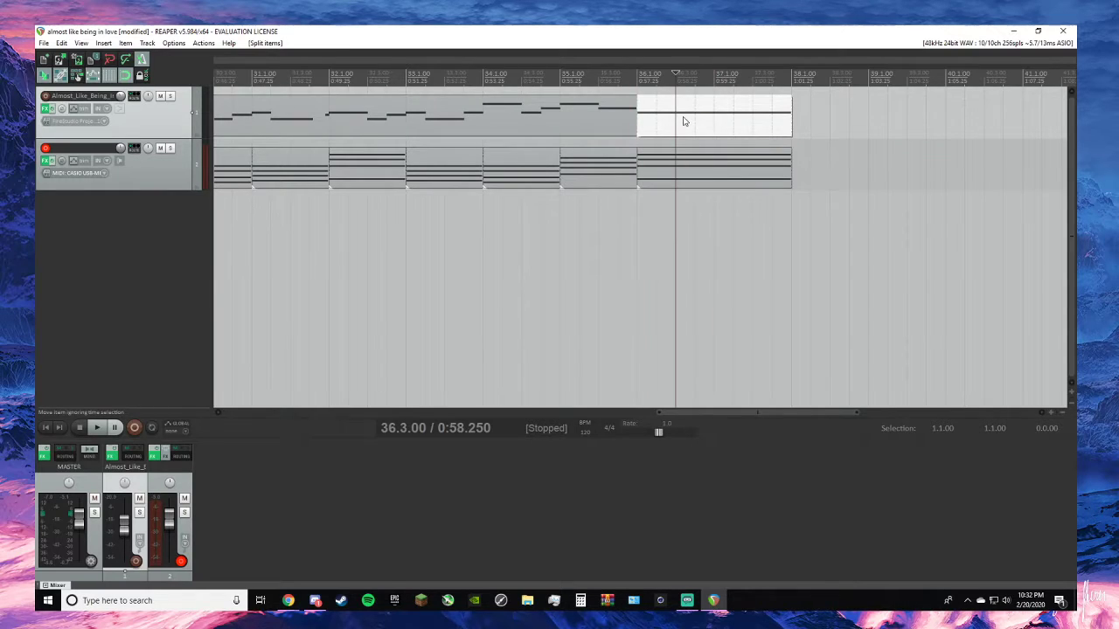
scroll(613, 183, "down", 5)
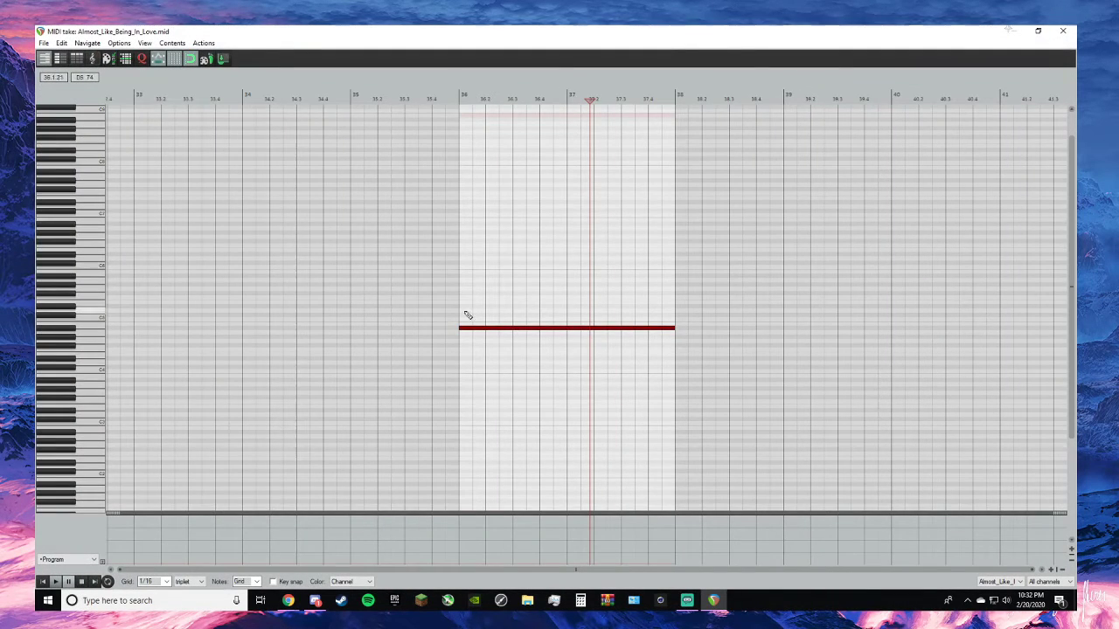
scroll(482, 310, "up", 2)
scroll(482, 311, "up", 1)
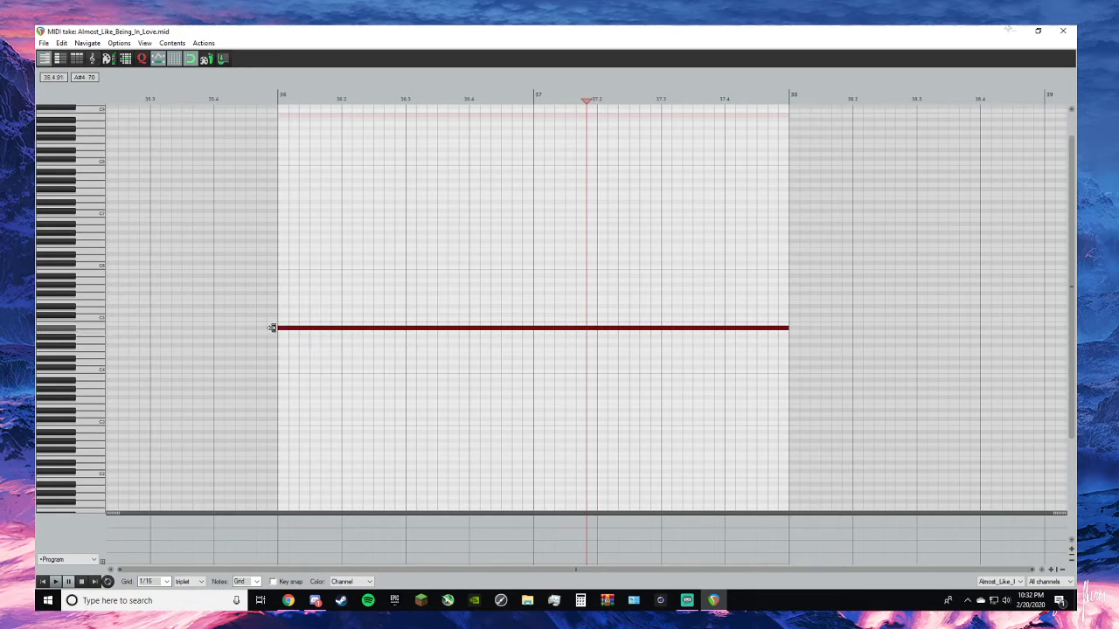
mouse_move(276, 328)
left_mouse_down()
mouse_move(542, 317)
mouse_move(525, 327)
mouse_move(285, 322)
left_mouse_up()
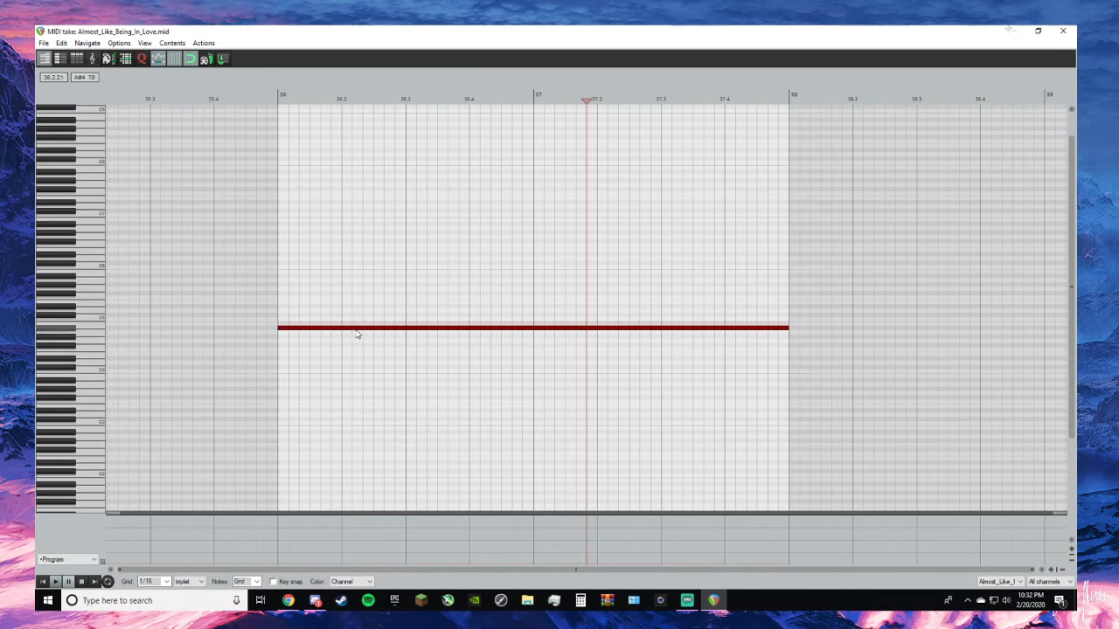
left_click_drag(278, 328, 291, 328)
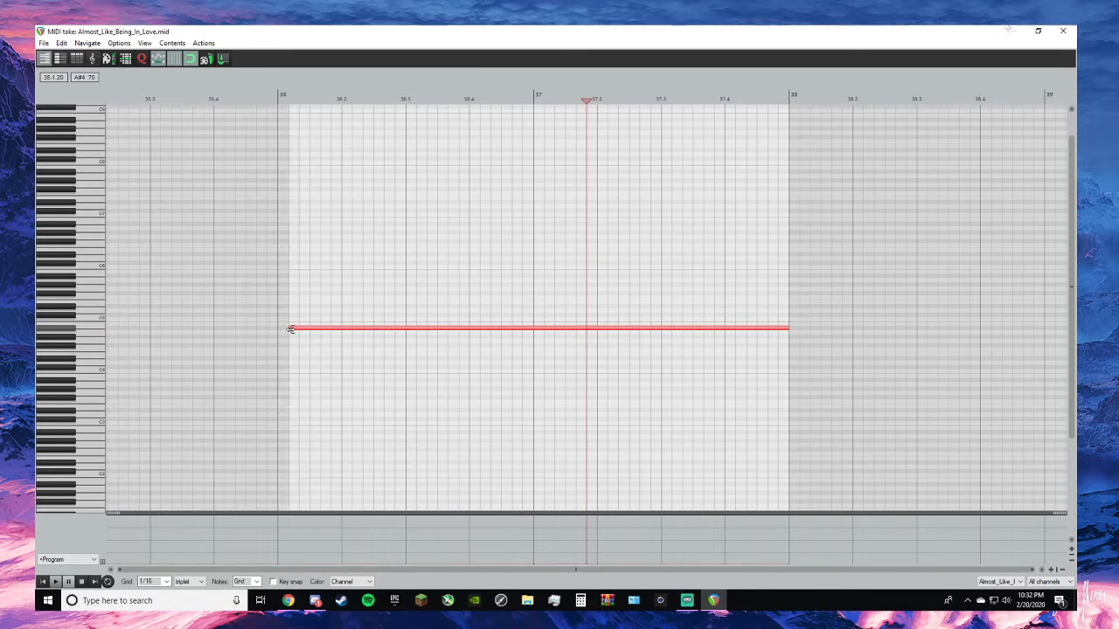
left_click(317, 329)
left_click(317, 329)
left_click(354, 330)
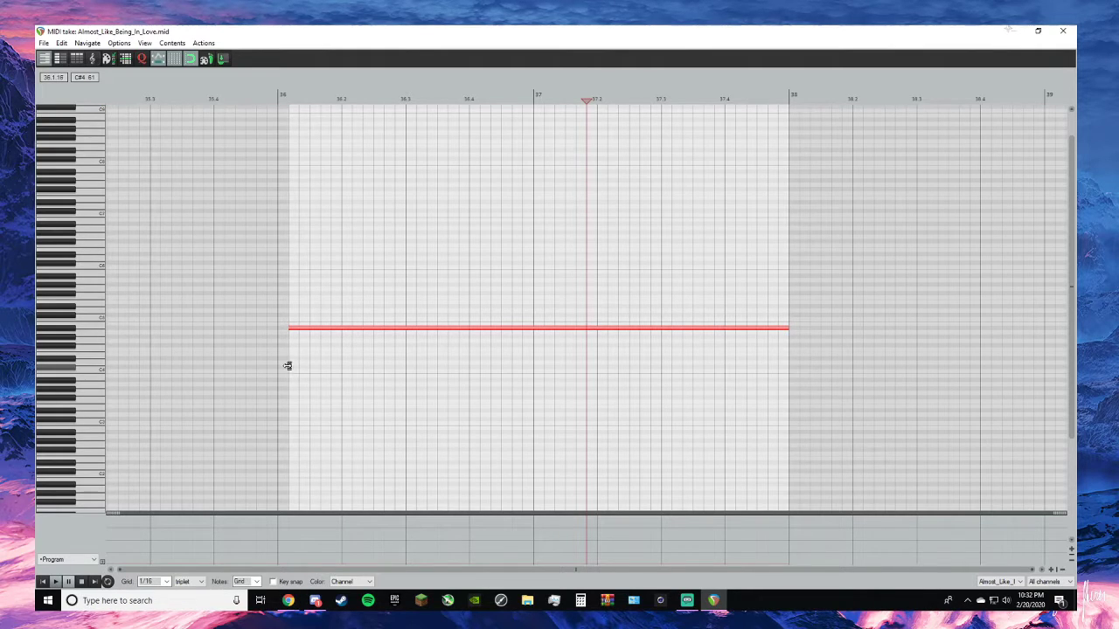
left_click(296, 330)
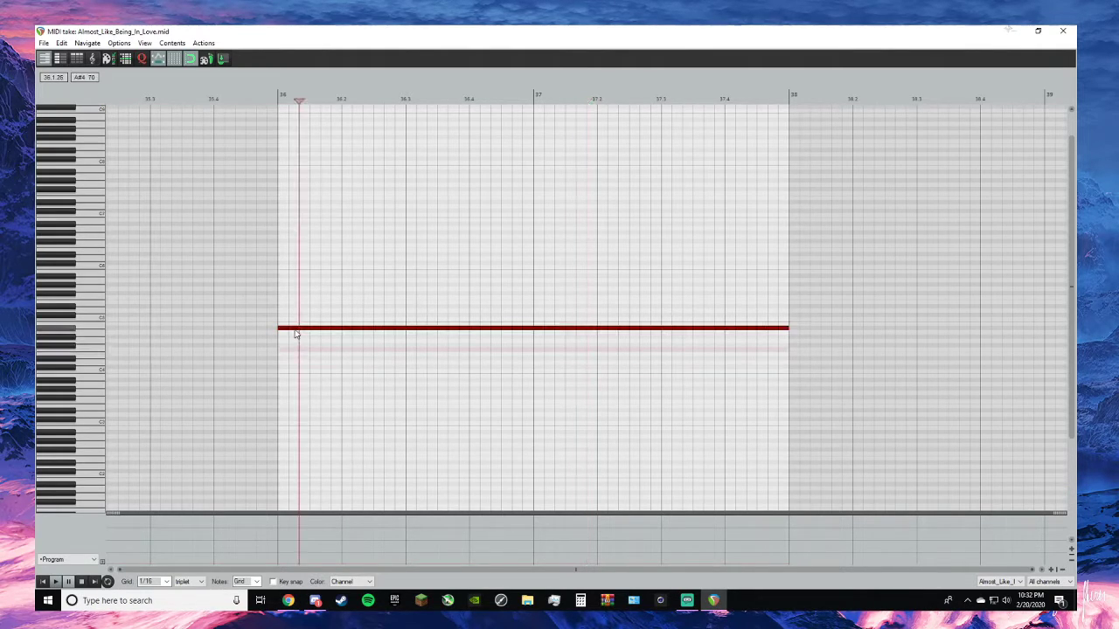
- Delete the held note across bars 36 and 37 and draw an A#4 note spanning all of bar 37
double_click(298, 330)
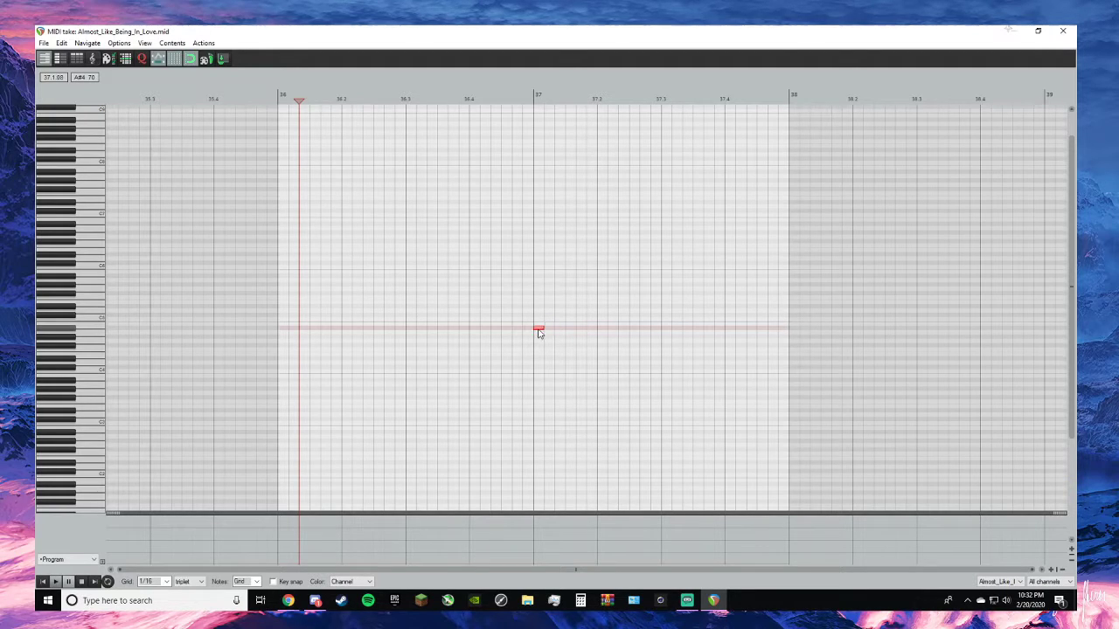
left_click_drag(539, 328, 781, 322)
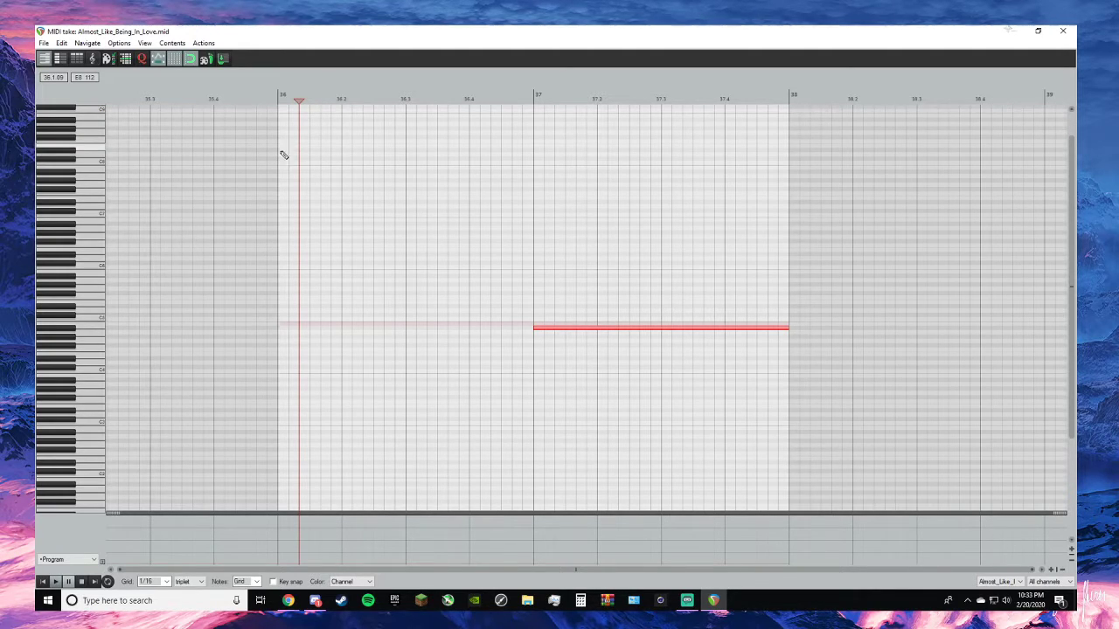
- Add a one-beat D5 note at 36.1 followed by a one-beat C5 note at 36.2
double_click(286, 261)
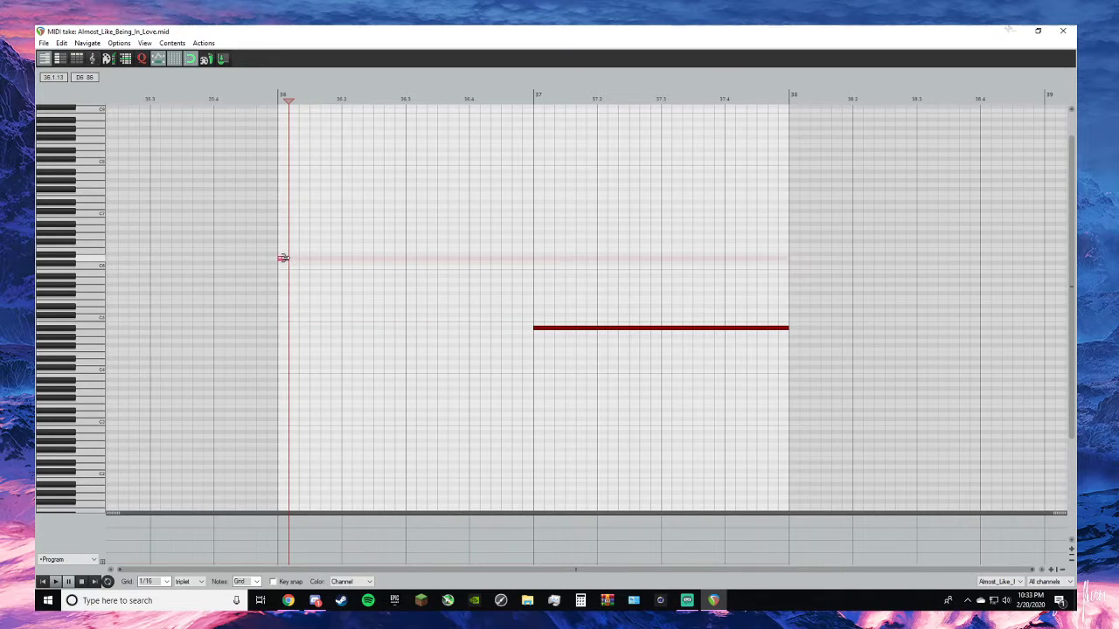
left_click_drag(284, 262, 290, 315)
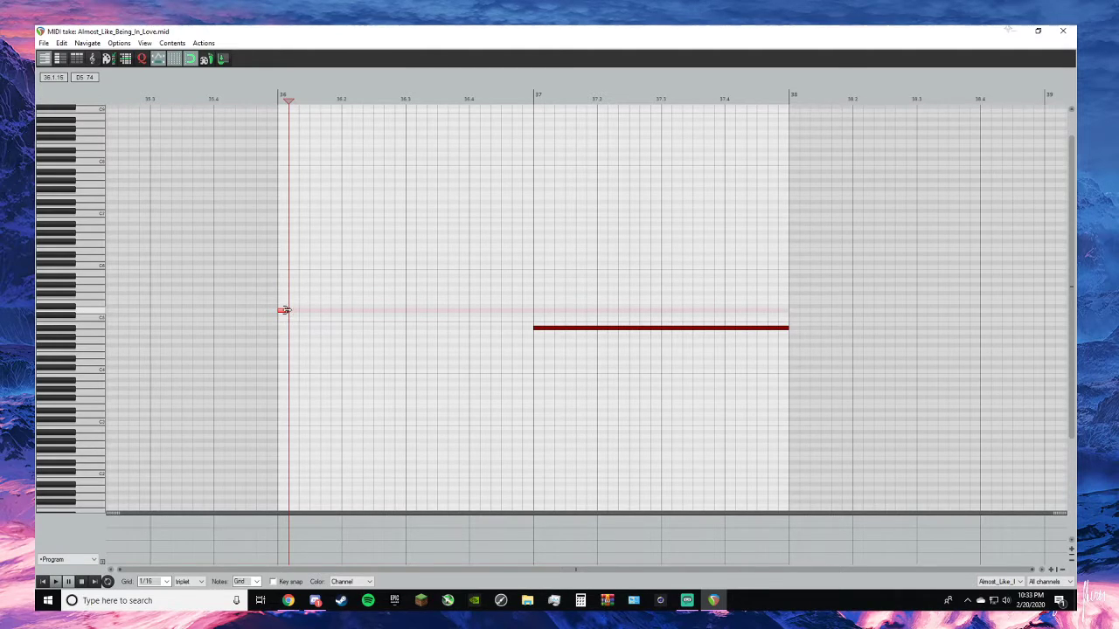
left_click_drag(294, 311, 344, 318)
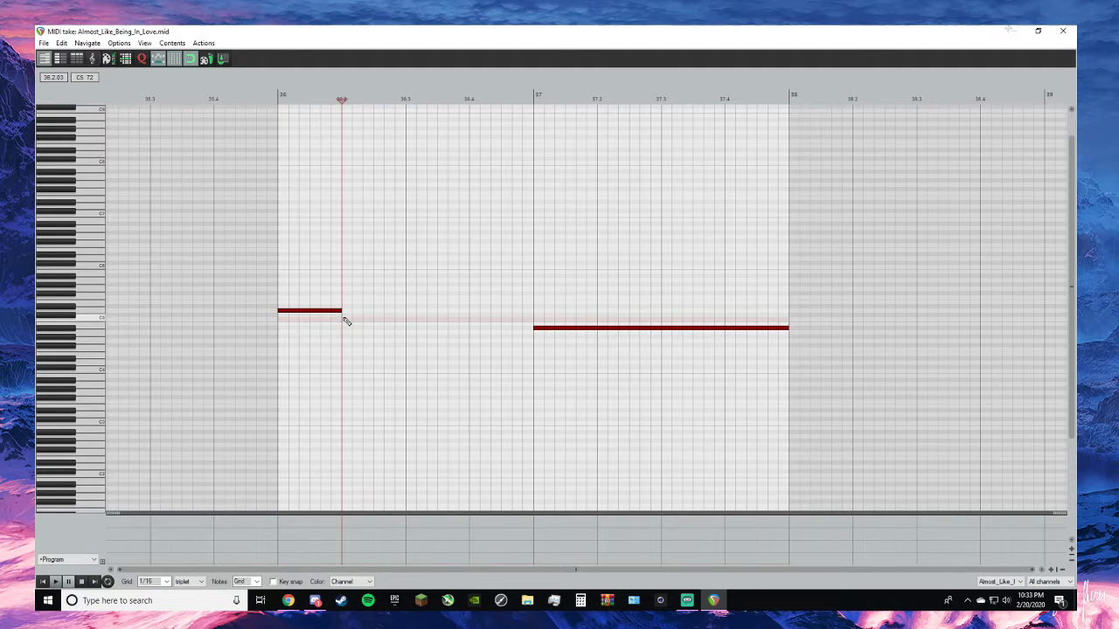
left_click(345, 320)
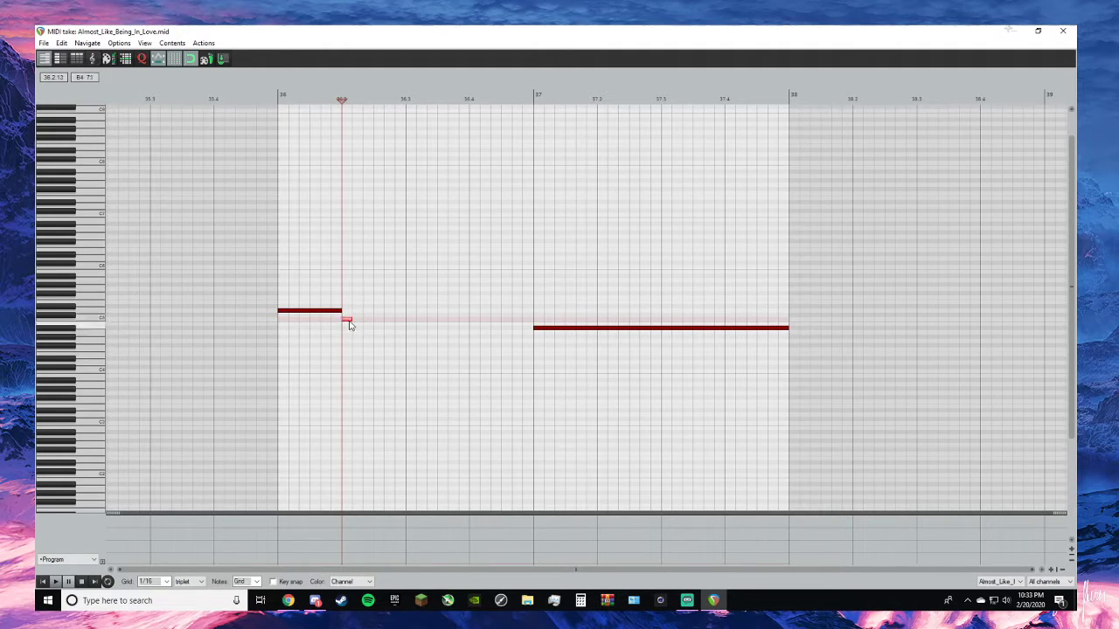
left_click_drag(351, 320, 397, 327)
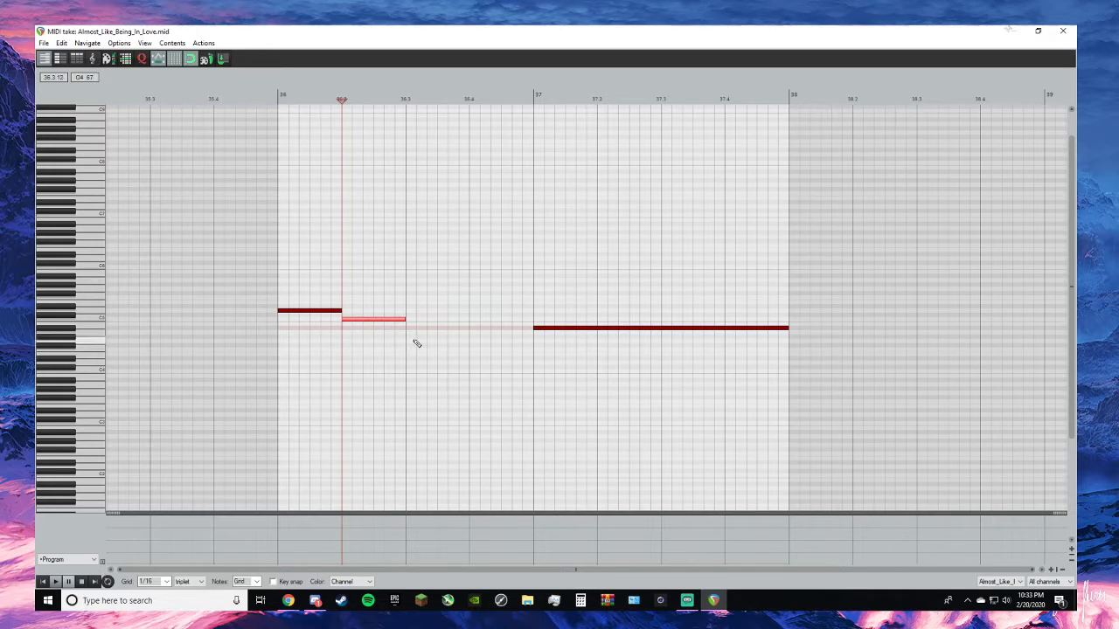
- Try filling the melody from 36.3 to bar 37 with short G4 and A4 notes, a half-beat C5 at 36.4 and a short B4
left_click(415, 342)
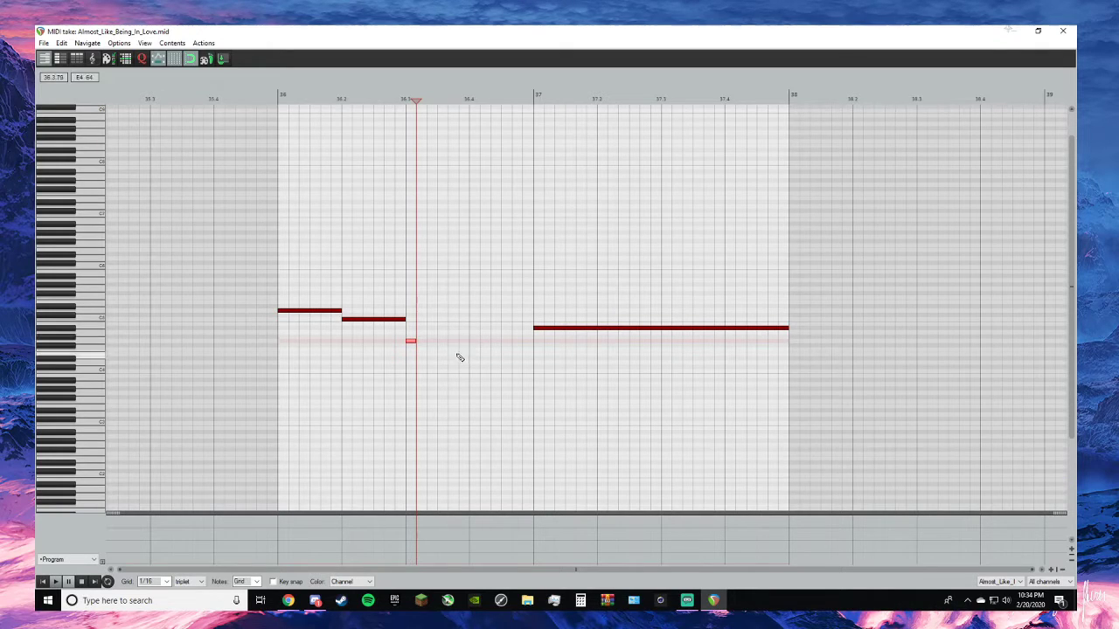
left_click(411, 341)
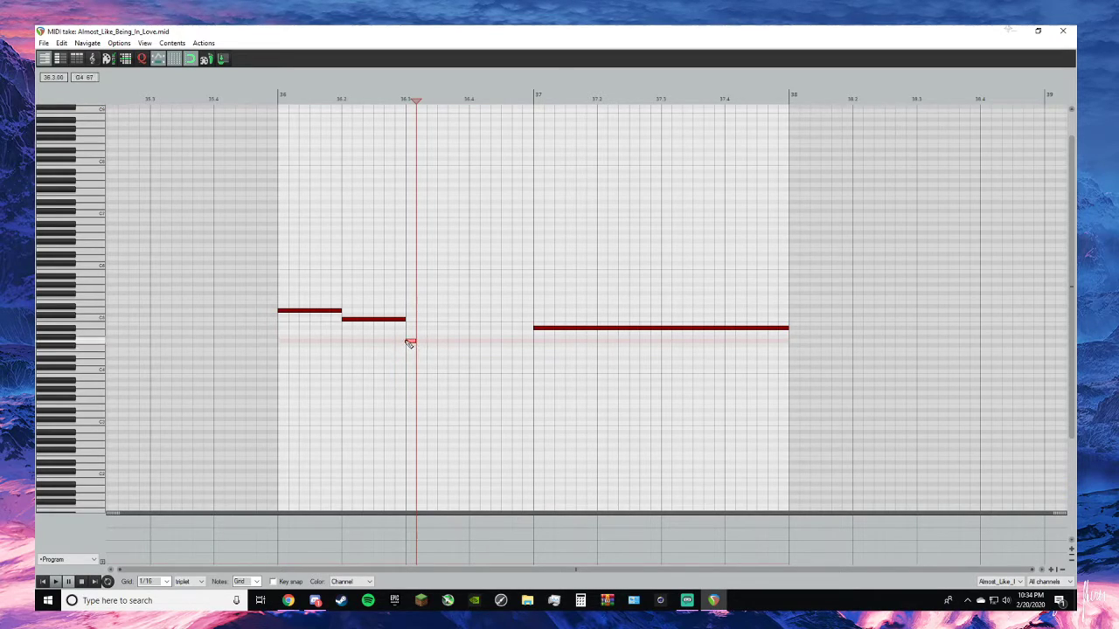
left_click(454, 333)
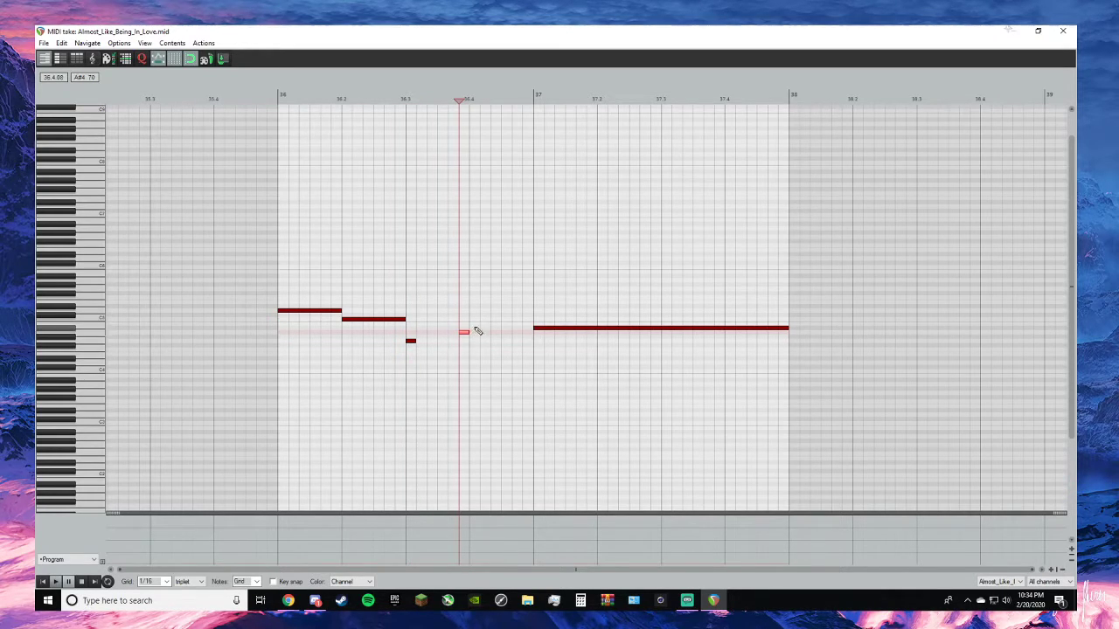
left_click(475, 326)
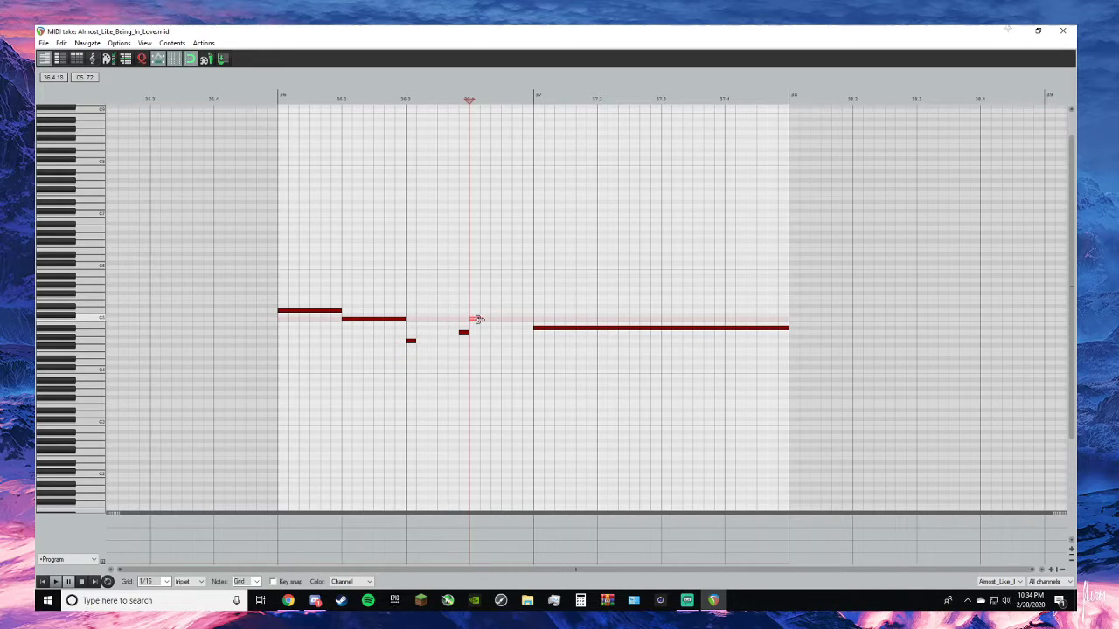
left_click_drag(479, 319, 488, 322)
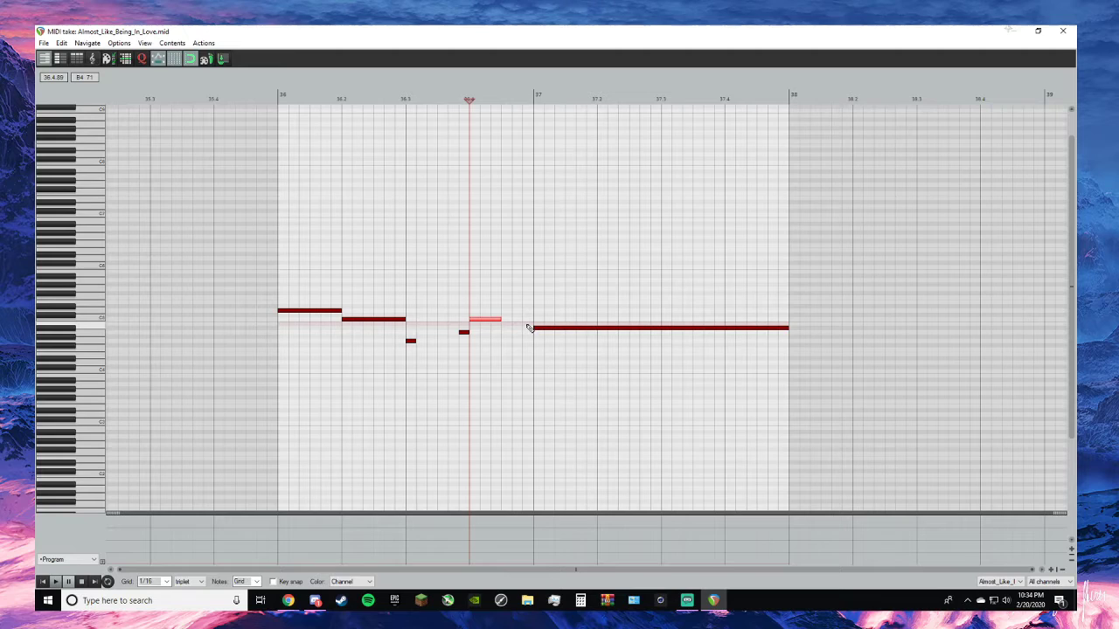
left_click(528, 328)
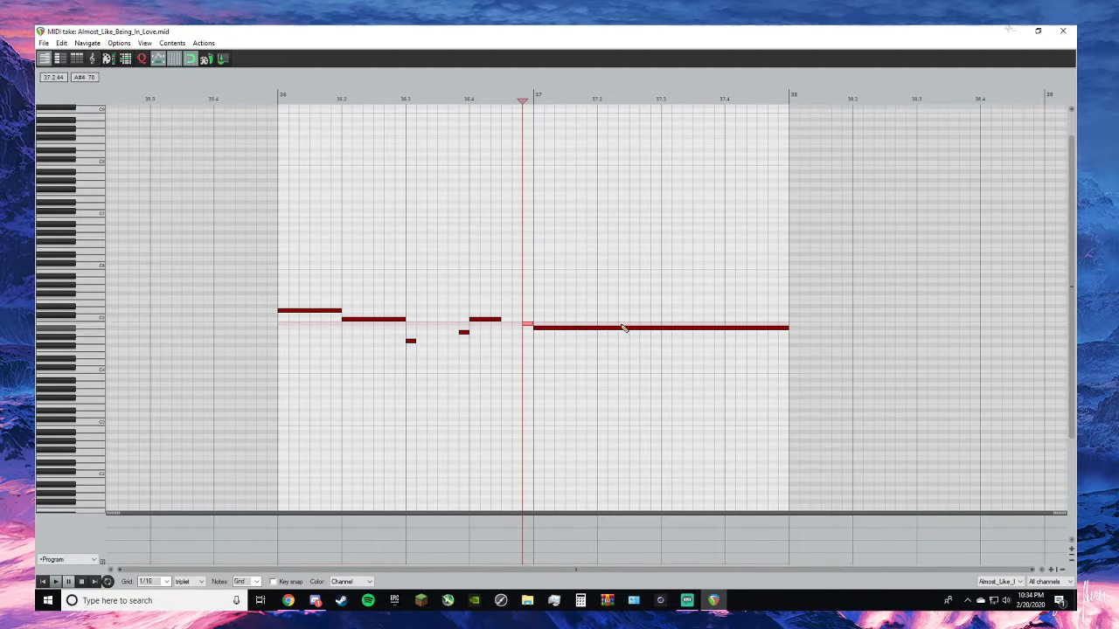
- Close the MIDI editor and play the revised melody ending with the chords from 36.1.00
left_click(1063, 31)
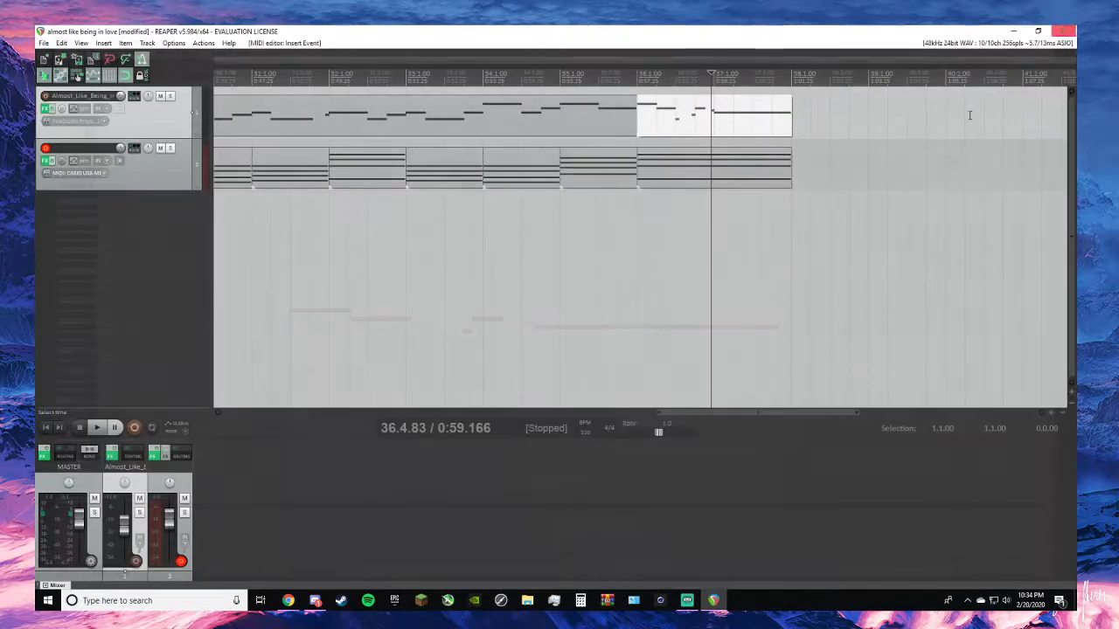
left_click(638, 88)
key("space")
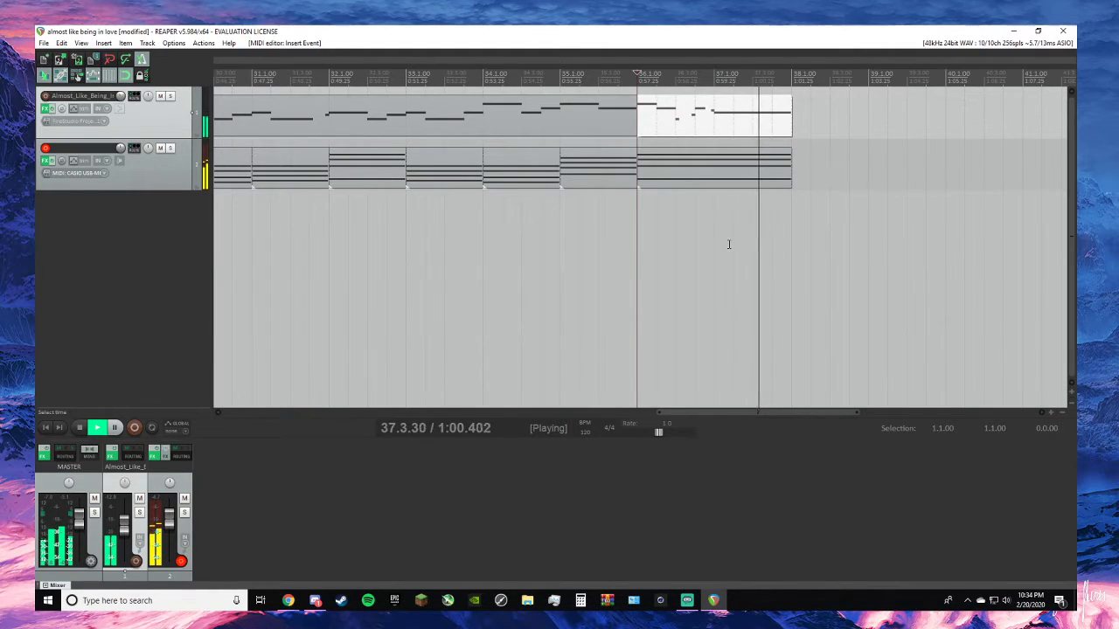
key("space")
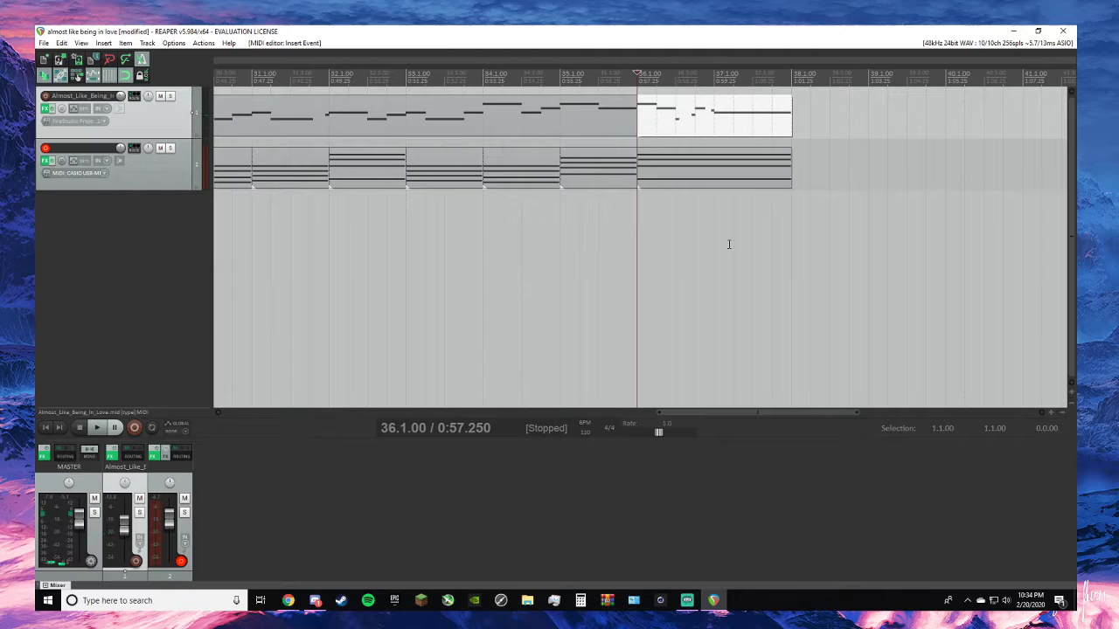
- Reopen the melody's last two bars and undo the note edits back to the single held note across bars 36 and 37
double_click(730, 109)
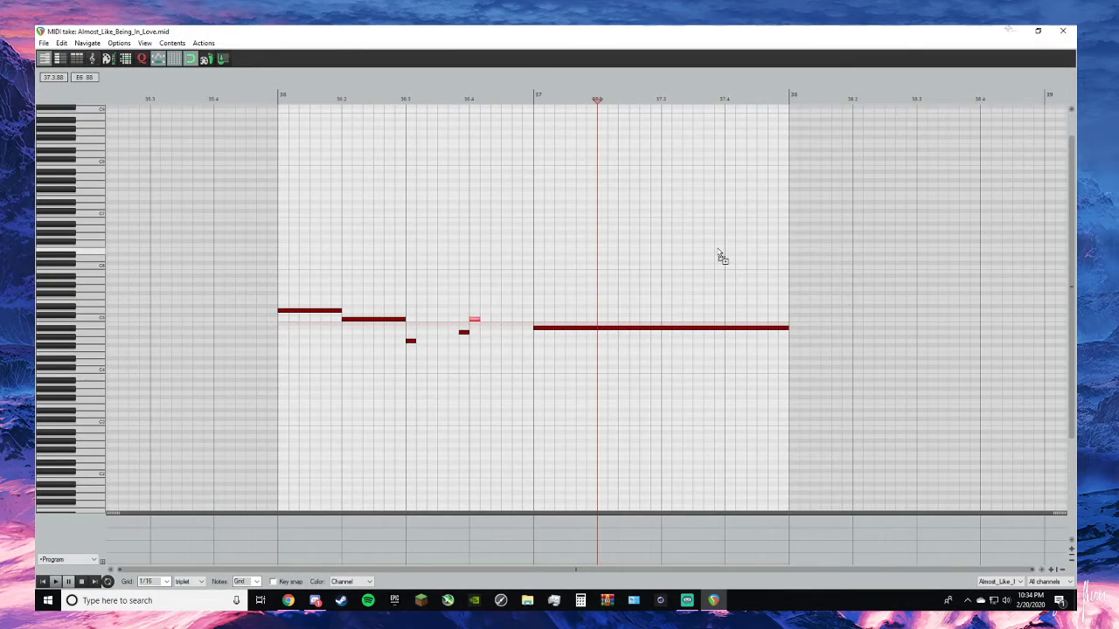
key("ctrl+z")
key("ctrl+z")
key("ctrl+z")
key("ctrl+z")
key("ctrl+z")
key("ctrl+z")
key("ctrl+z")
key("ctrl+z")
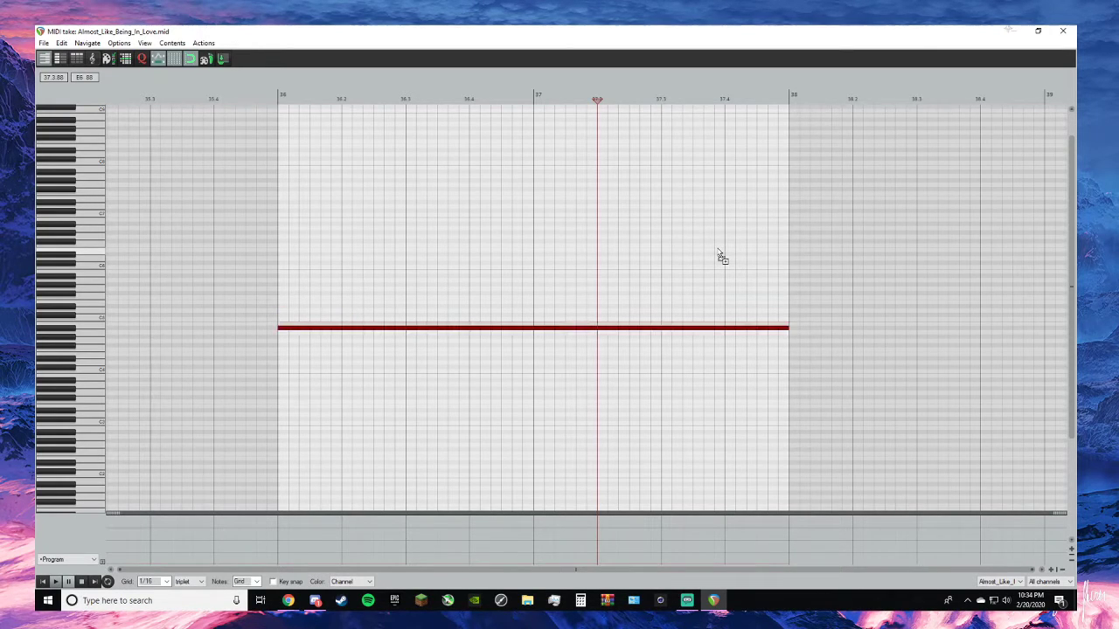
- Check the held note in the melody's last item and play the ending from 36.3.00
left_click(1063, 30)
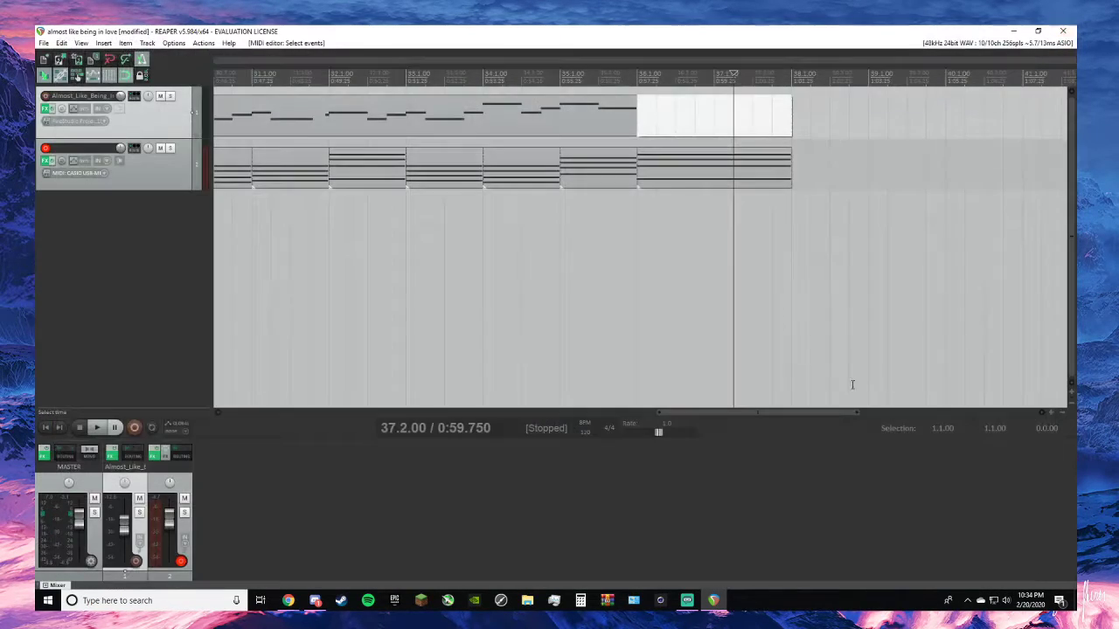
double_click(669, 133)
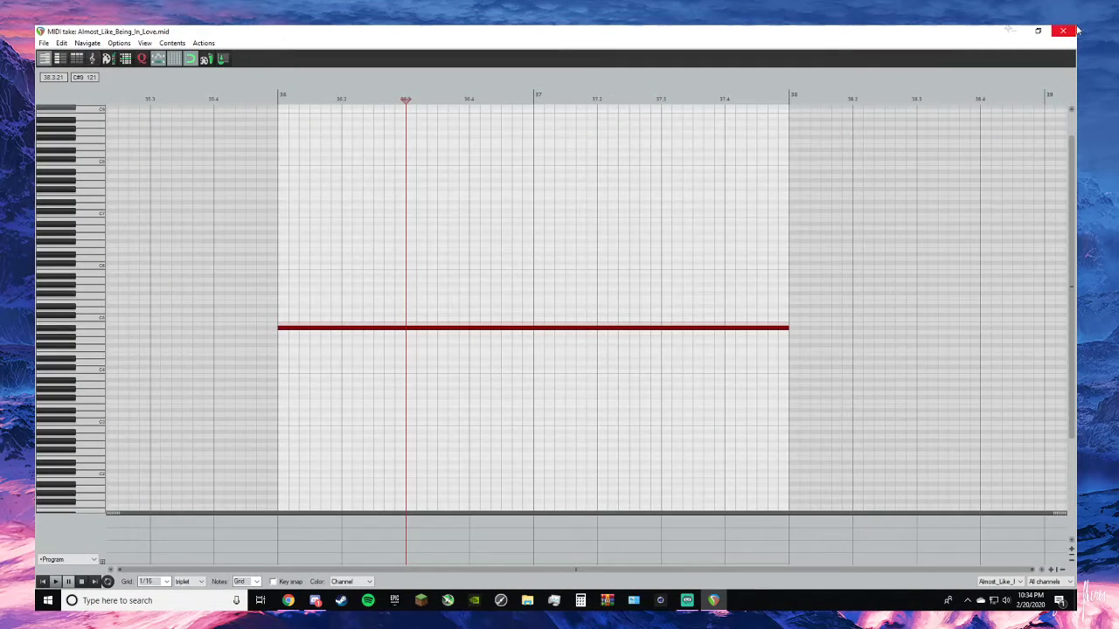
left_click(1075, 31)
key("space")
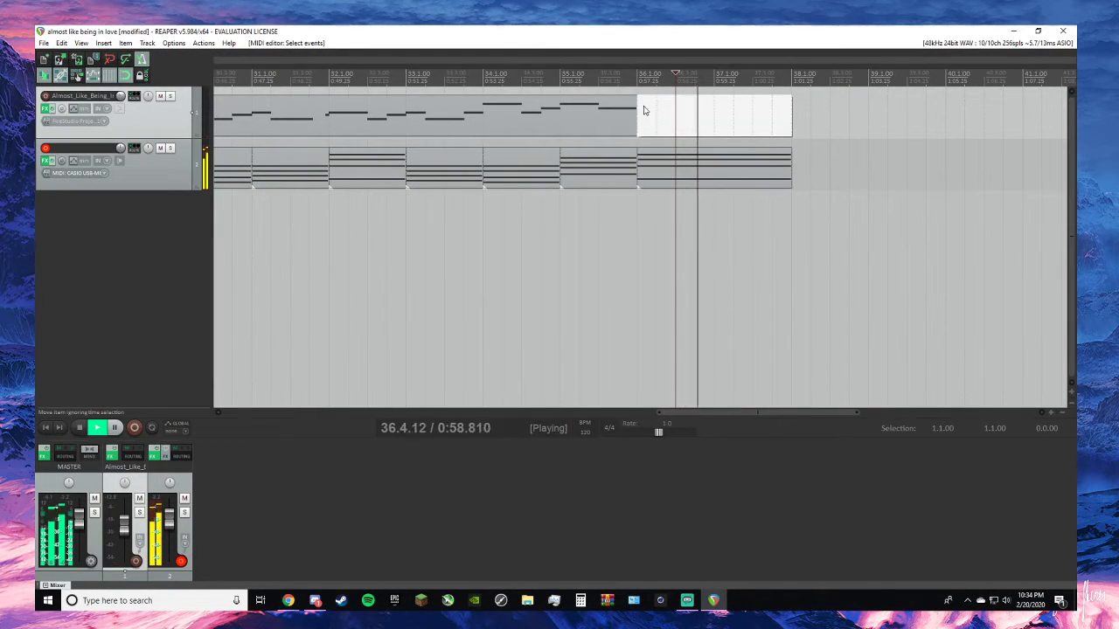
key("space")
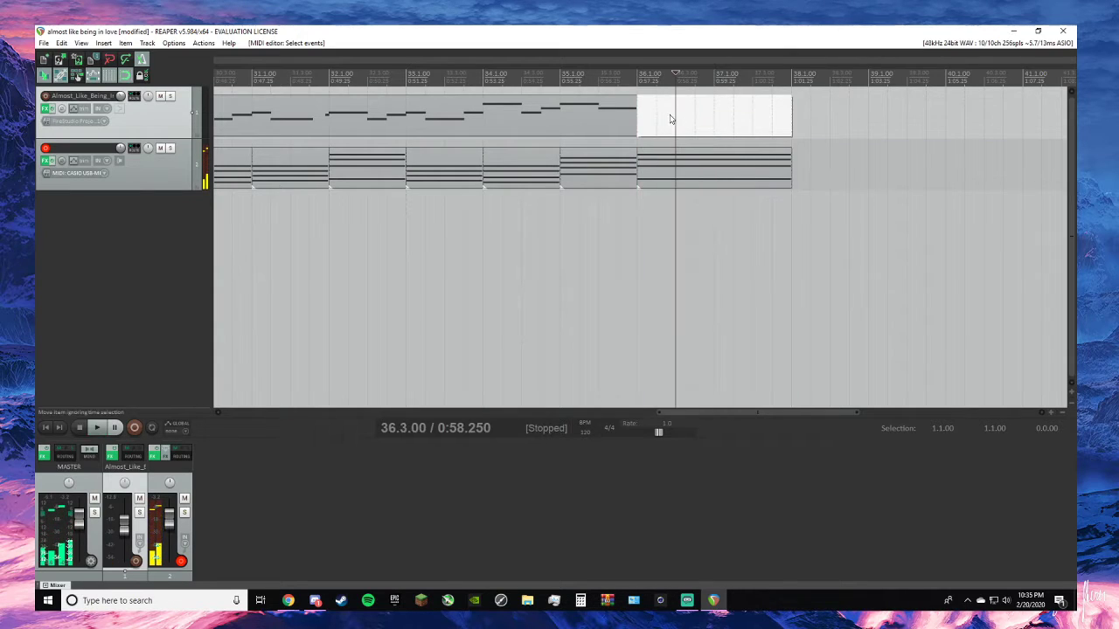
double_click(663, 122)
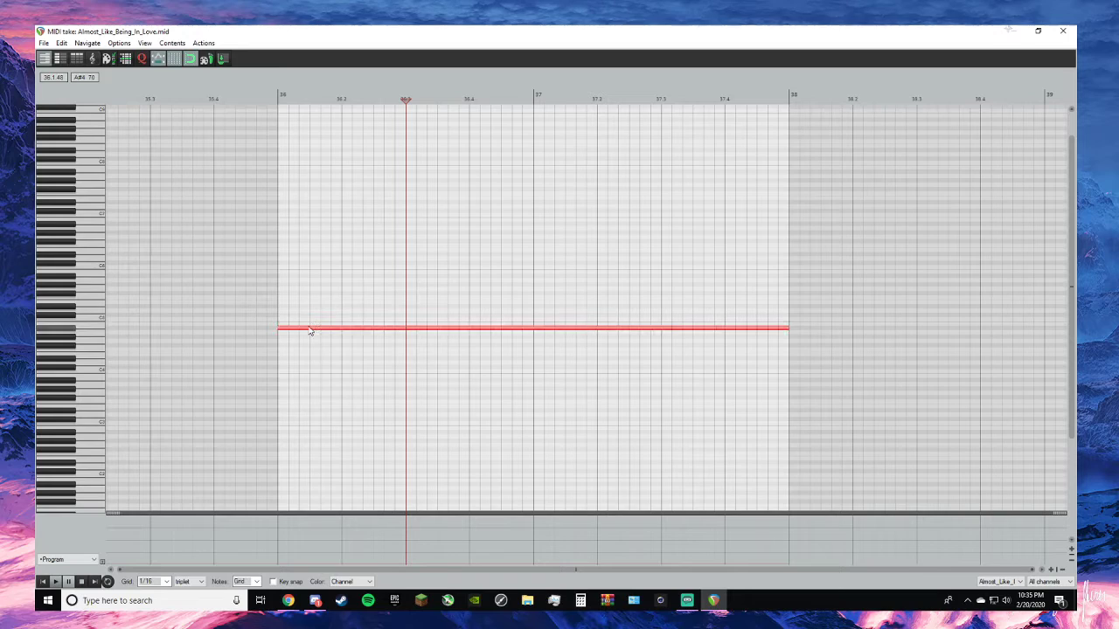
key("space")
left_click(1063, 31)
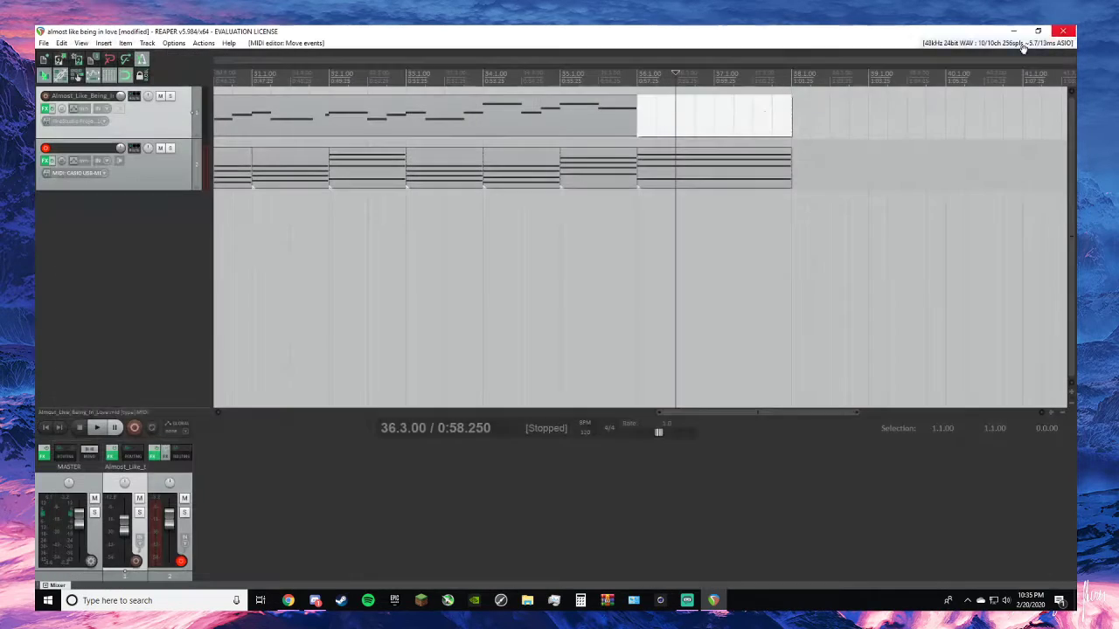
key("space")
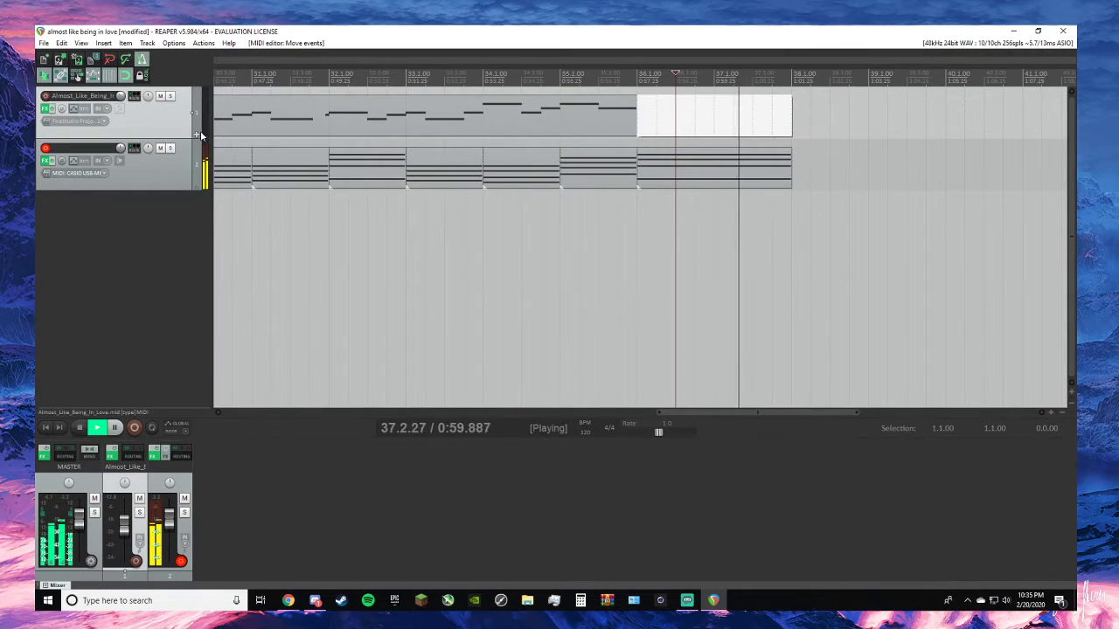
left_click(46, 97)
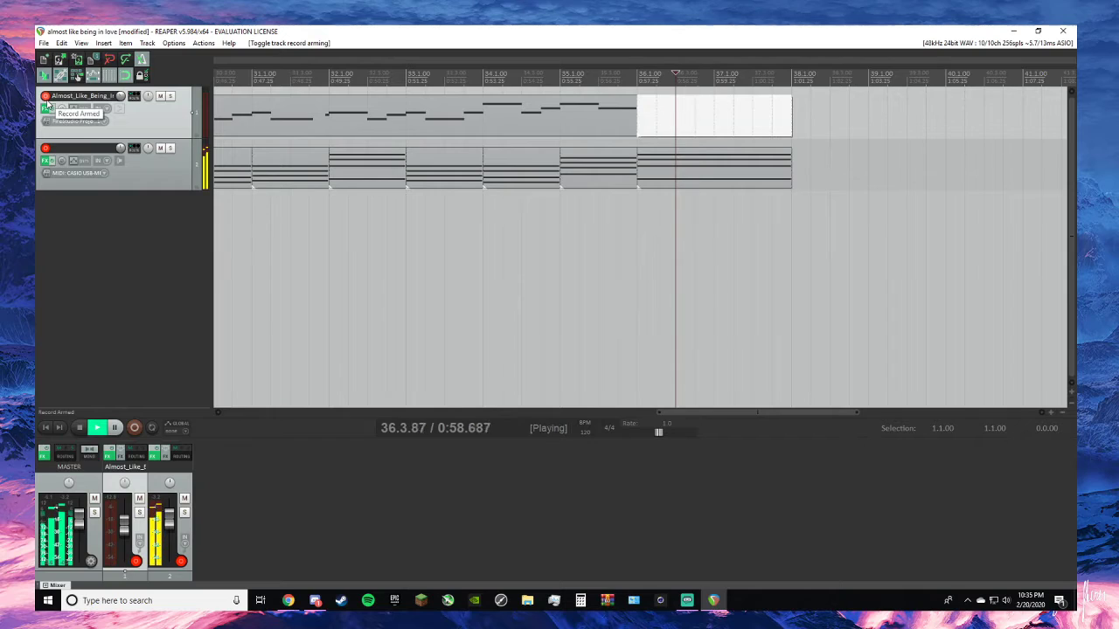
key("space")
left_click(46, 96)
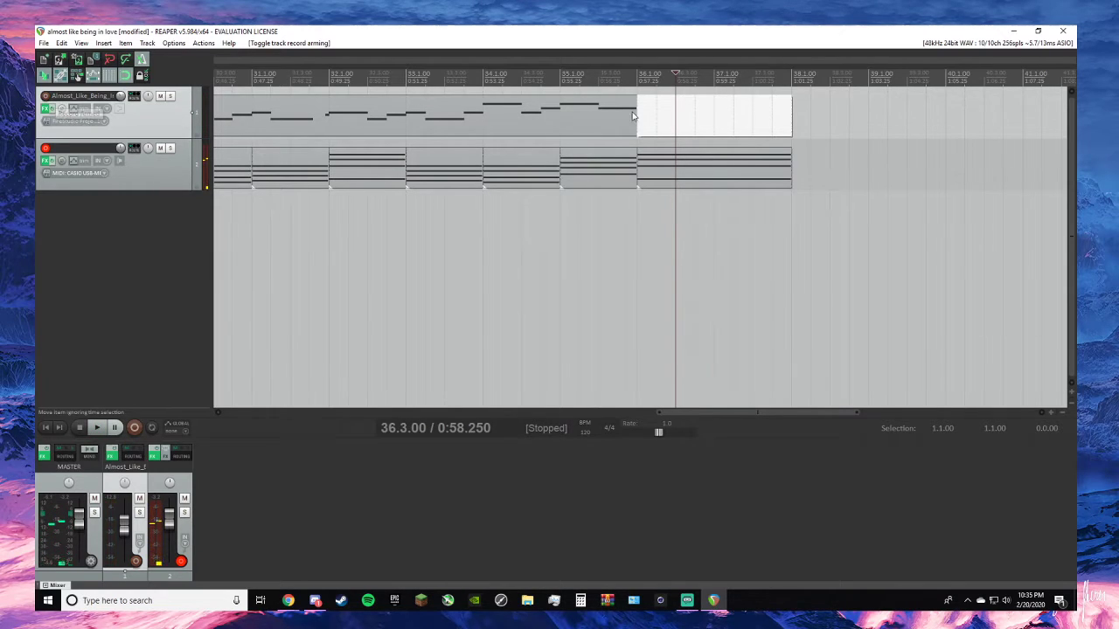
- Remove the melody's last two-bar item and place the edit cursor at 36.1.00
right_click(763, 127)
left_click(811, 463)
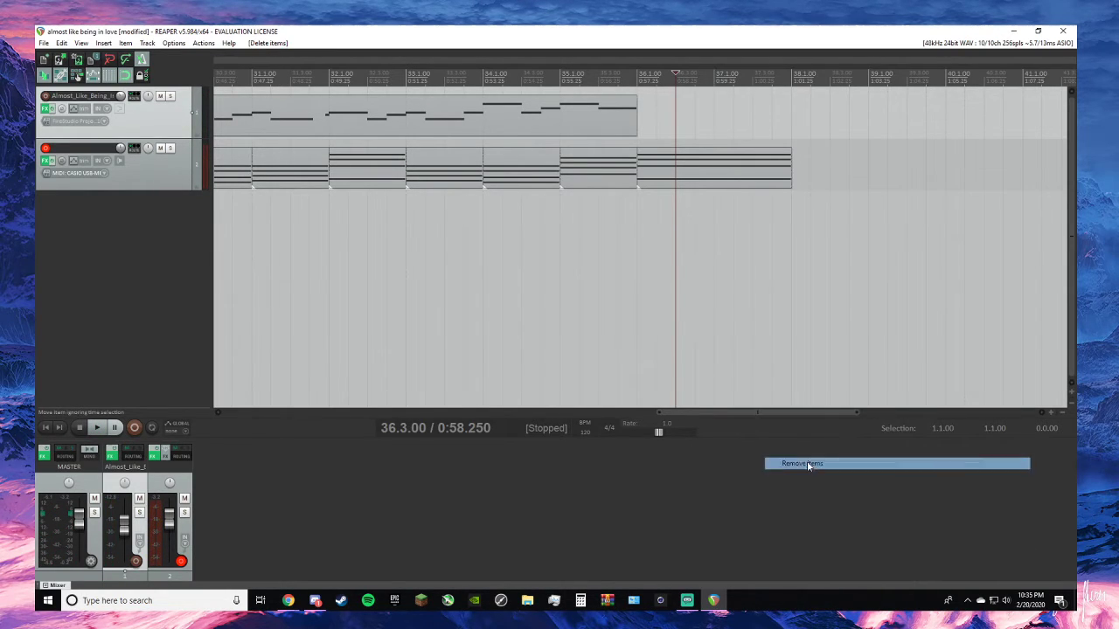
left_click(641, 77)
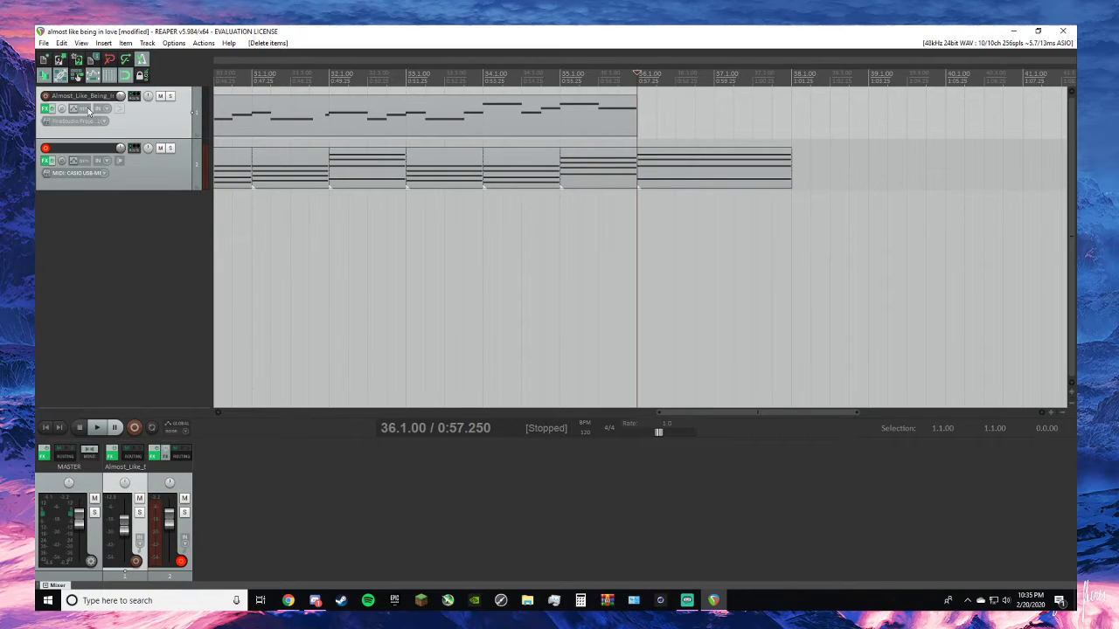
- Arm the melody track for recording with input monitoring on, and disarm the piano chord track
left_click(46, 96)
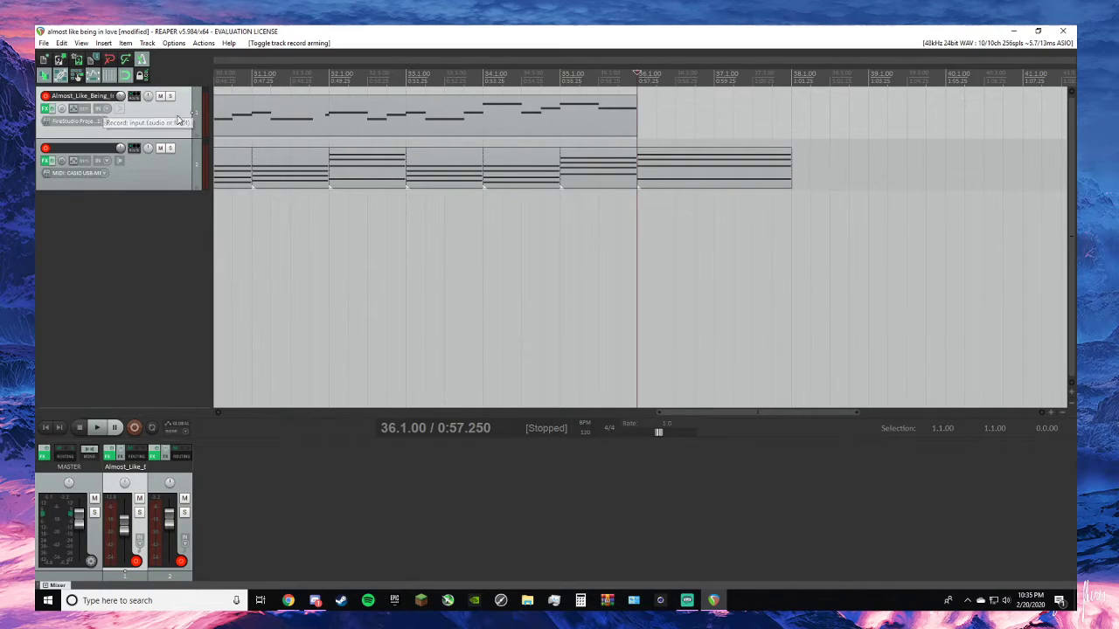
right_click(207, 121)
left_click(232, 146)
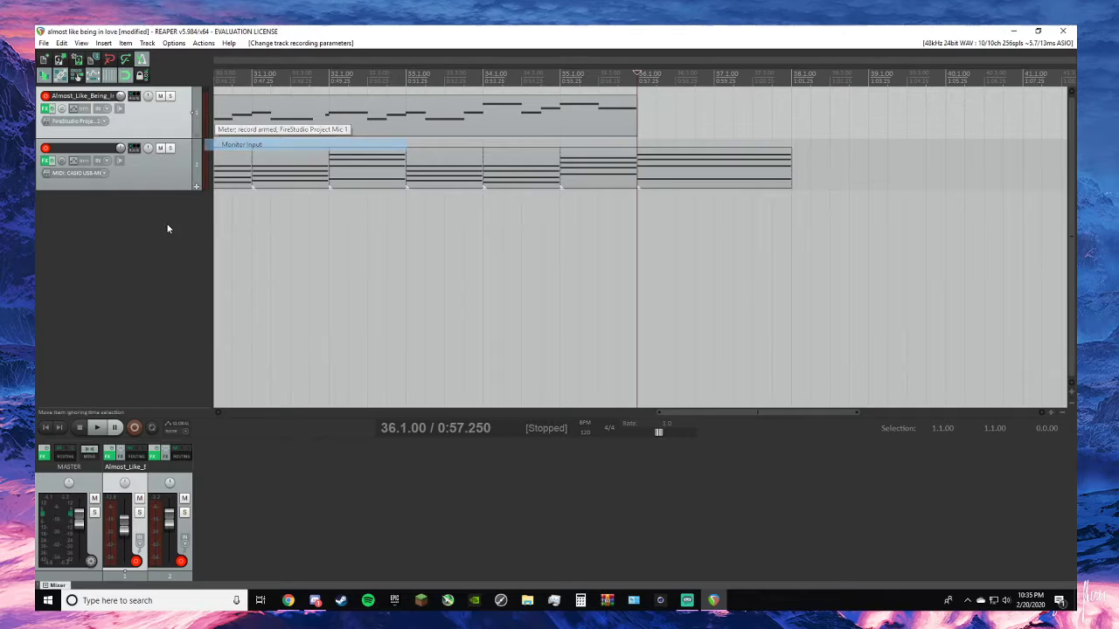
left_click(160, 186)
left_click(46, 148)
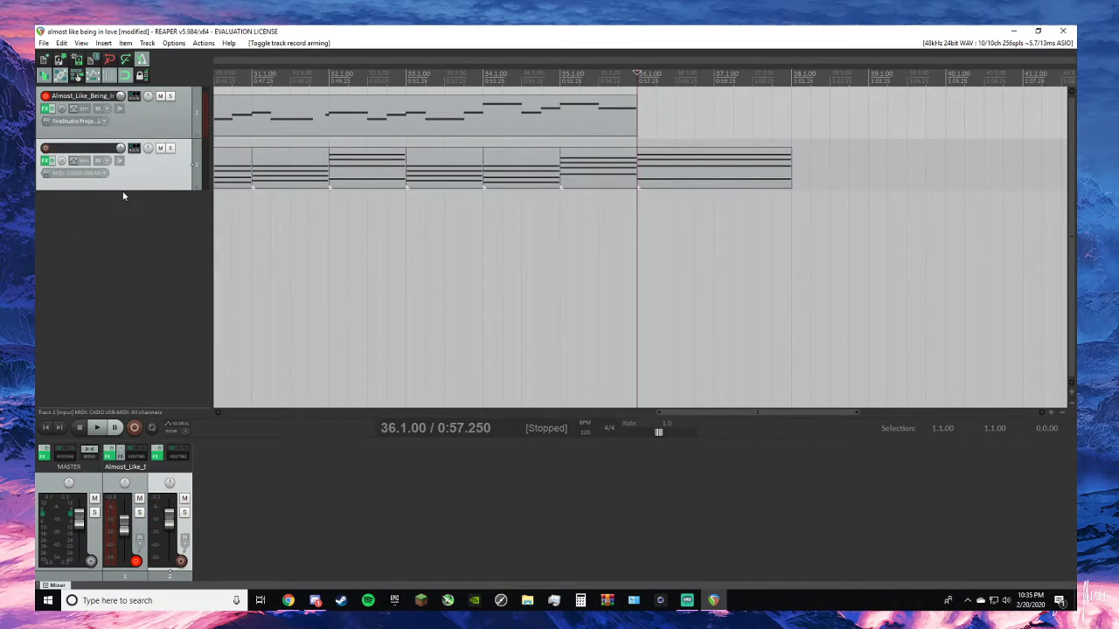
- Try recording a melody take from 36.1.00, then remove the recorded audio item
key("space")
key("space")
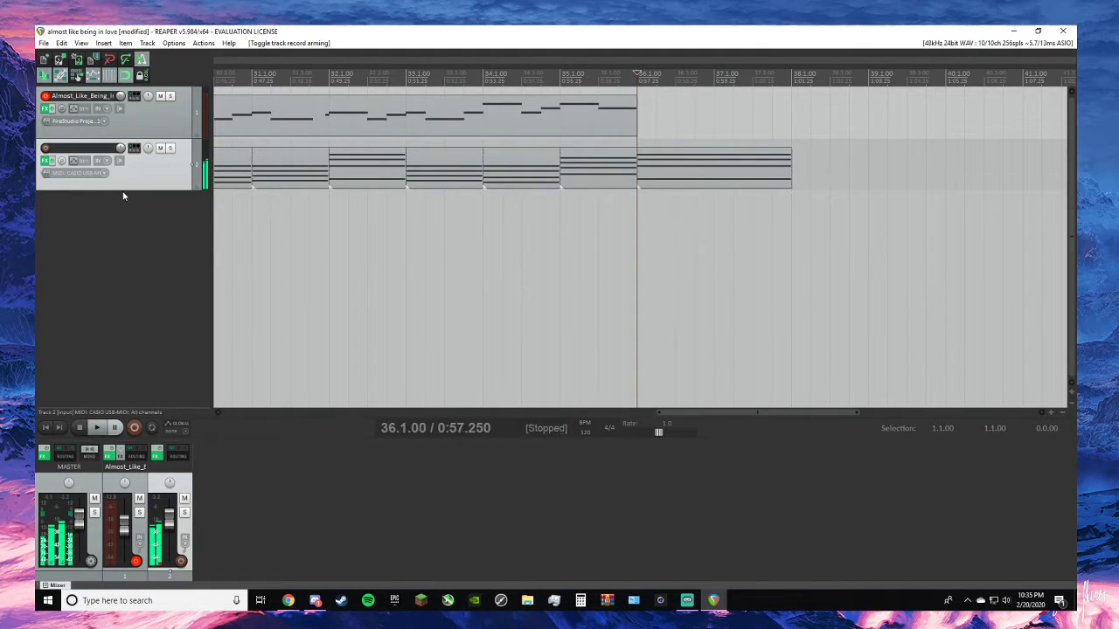
key("ctrl+r")
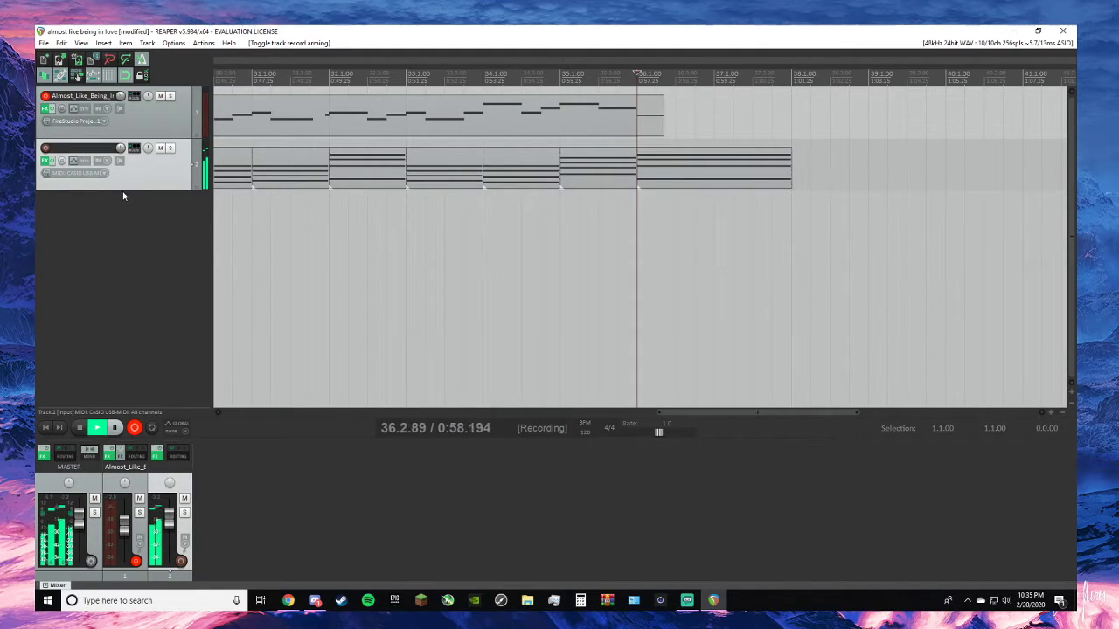
key("space")
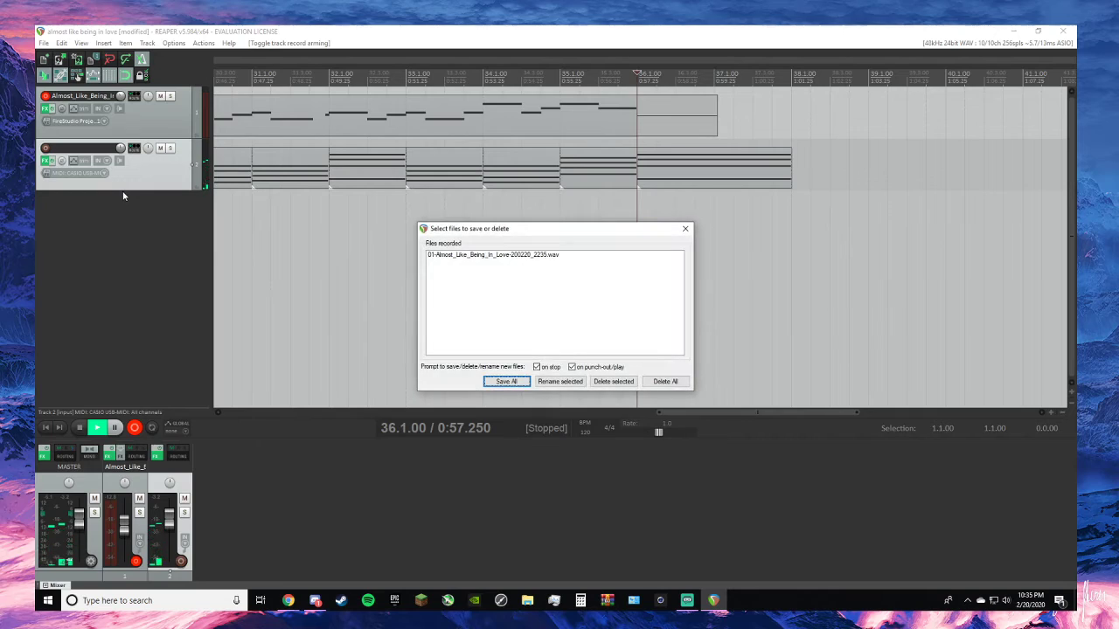
left_click(684, 228)
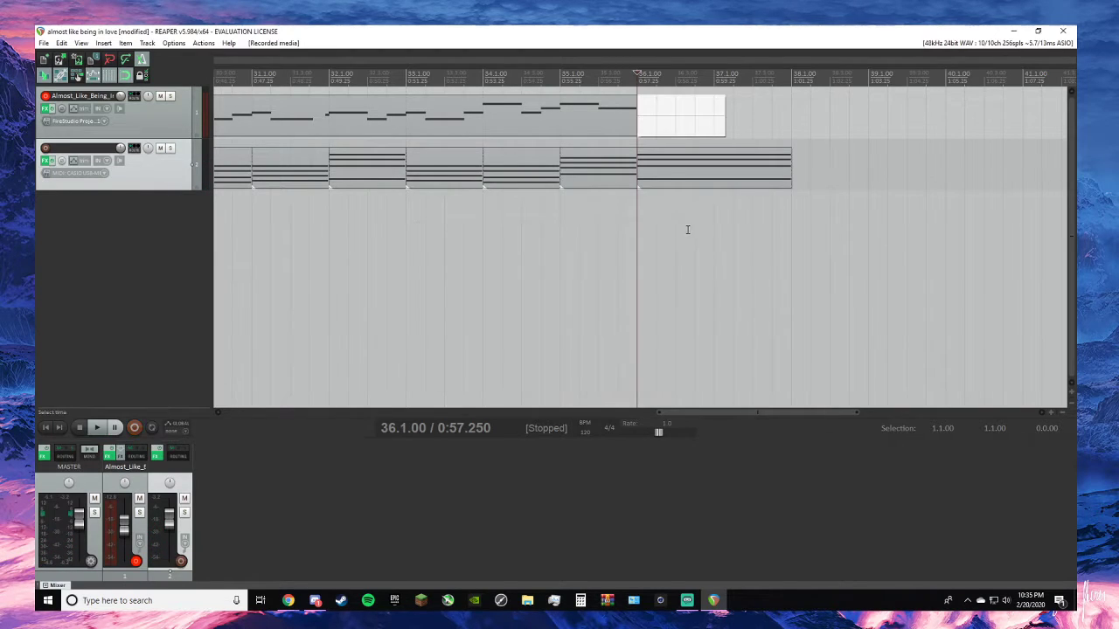
right_click(672, 127)
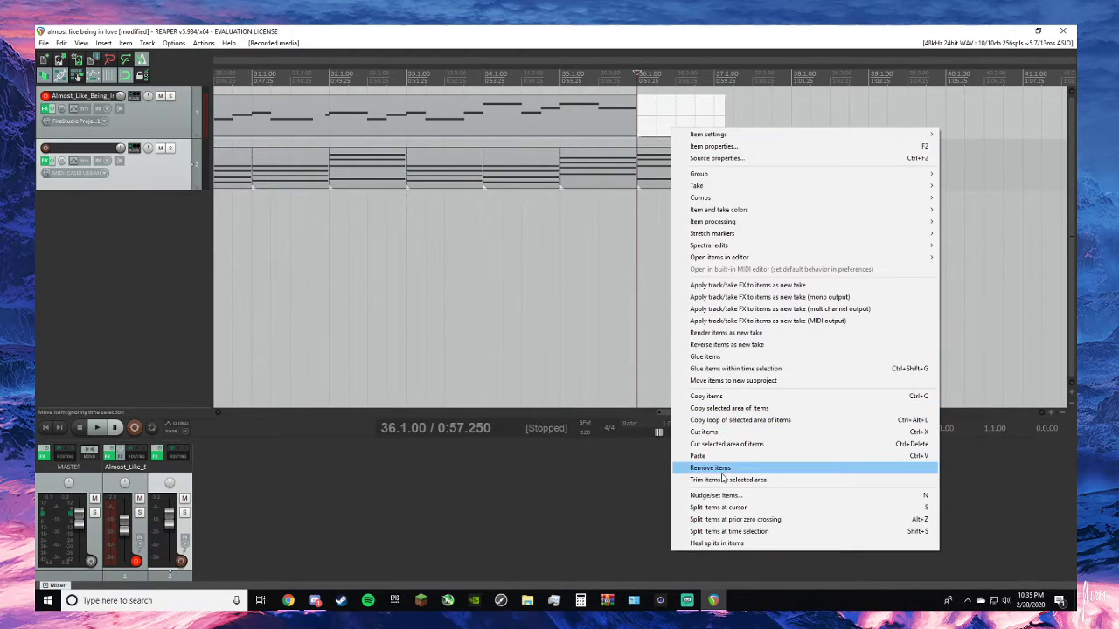
left_click(710, 469)
- Set the melody track's record input to CASIO USB-MIDI on all channels
left_click(106, 122)
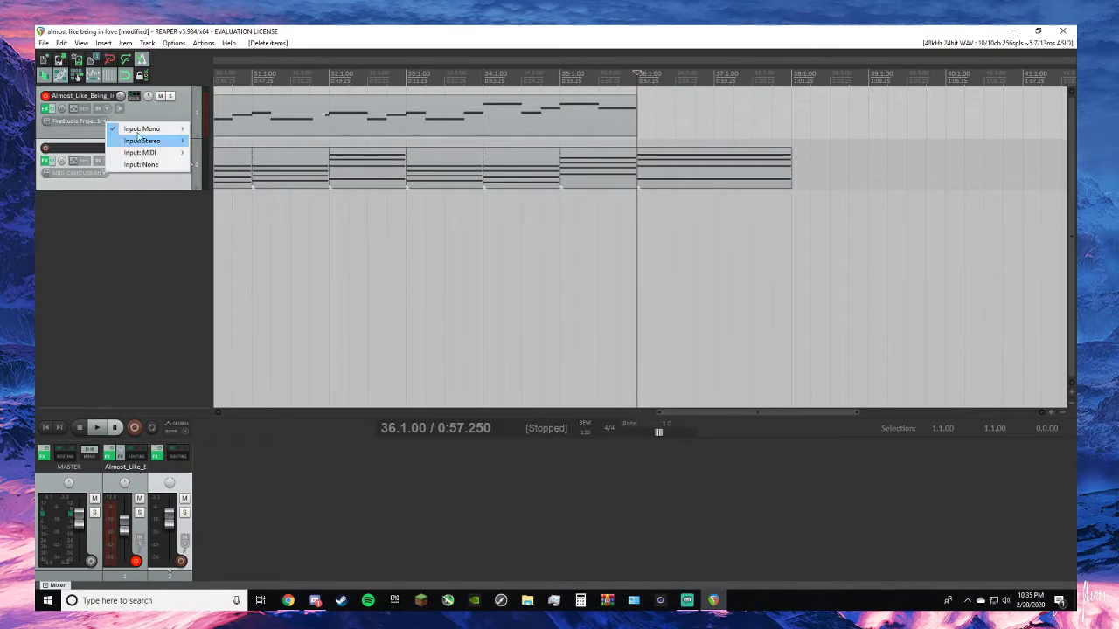
mouse_move(168, 155)
mouse_move(249, 150)
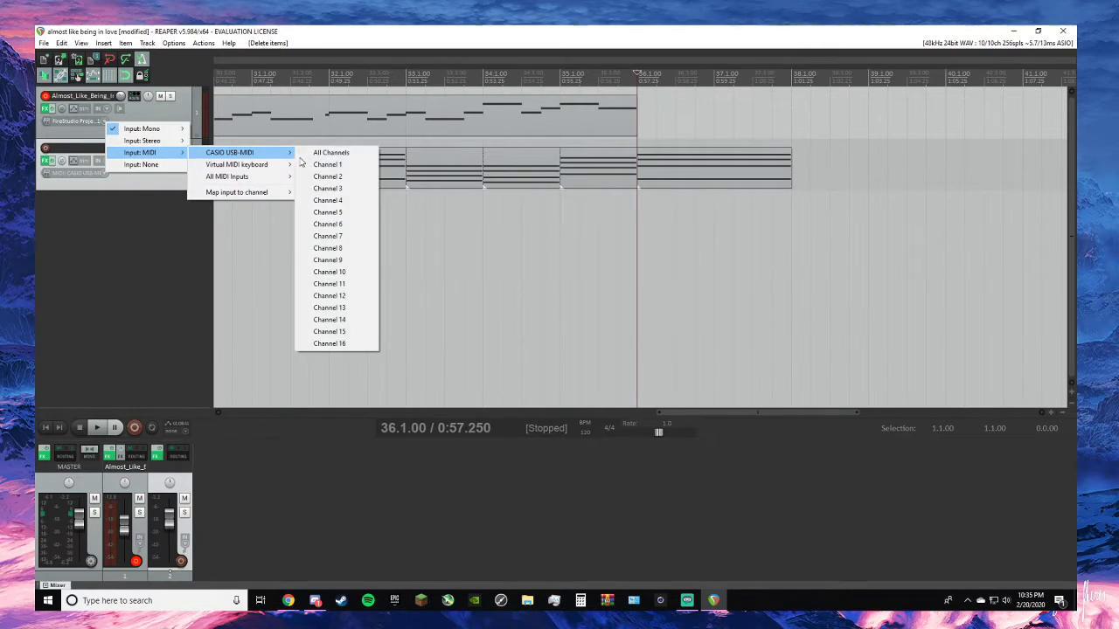
left_click(337, 152)
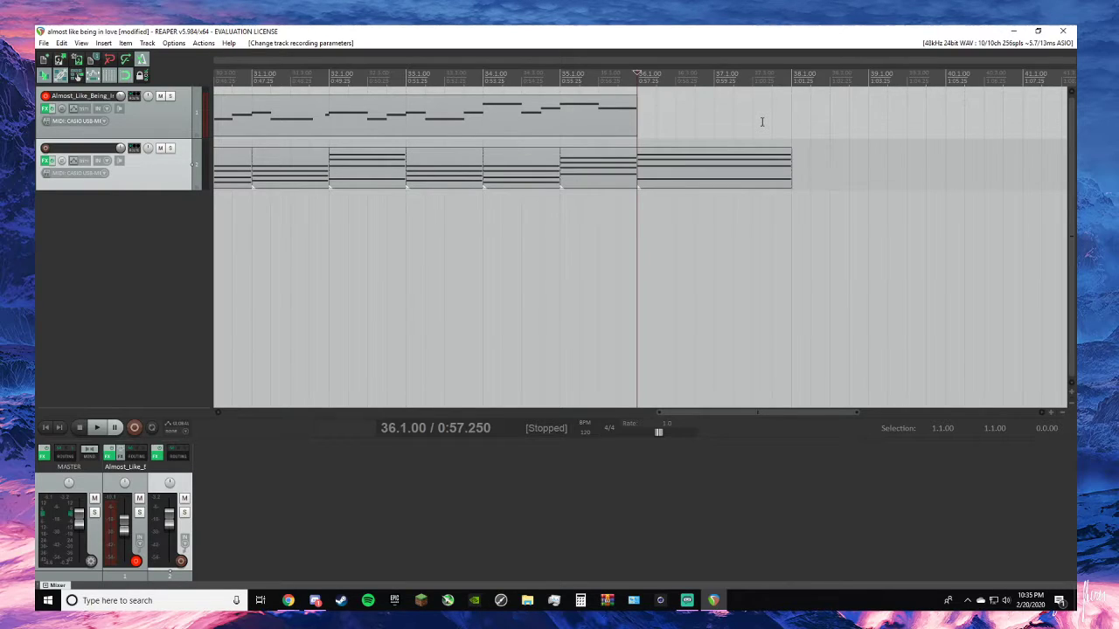
- Try recording a short MIDI take on the melody track from 36.1.00, then remove the recorded item
key("ctrl+r")
key("space")
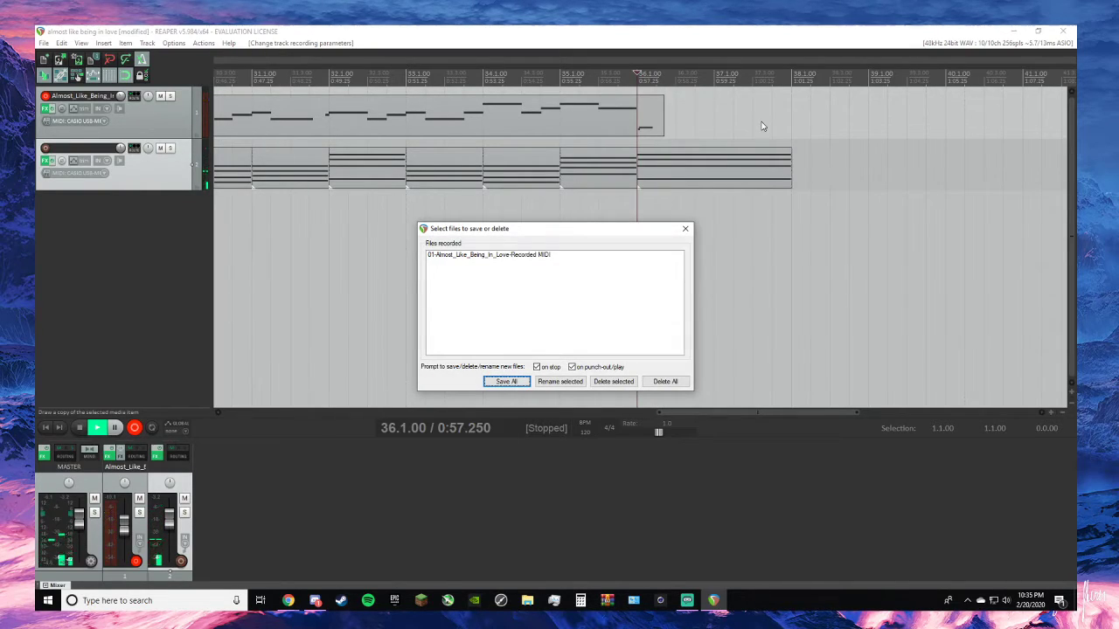
left_click(686, 230)
right_click(657, 124)
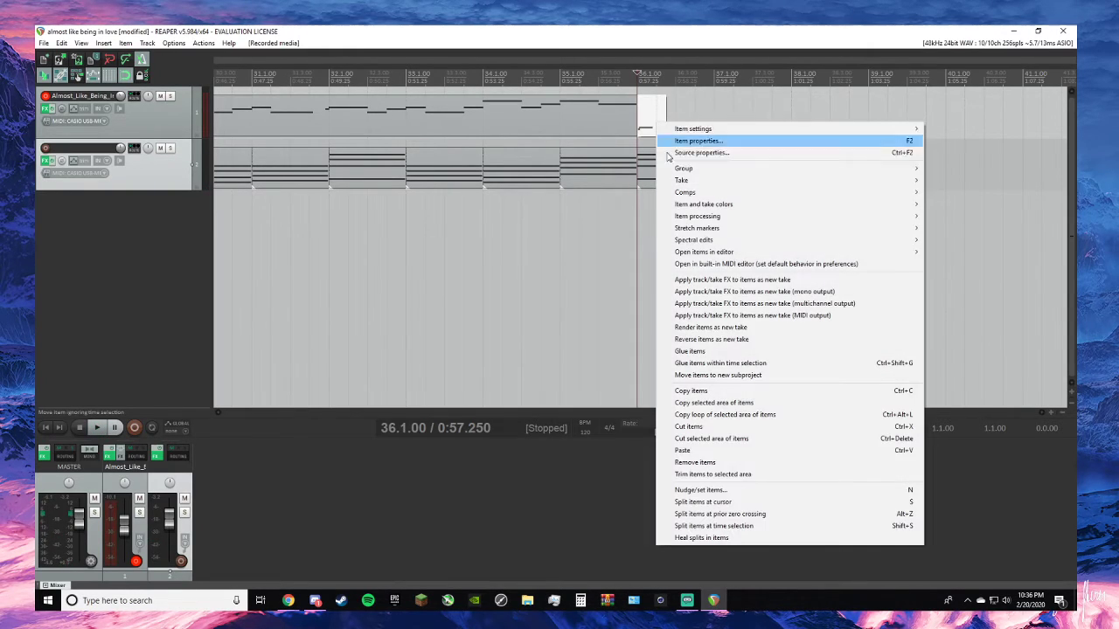
left_click(726, 463)
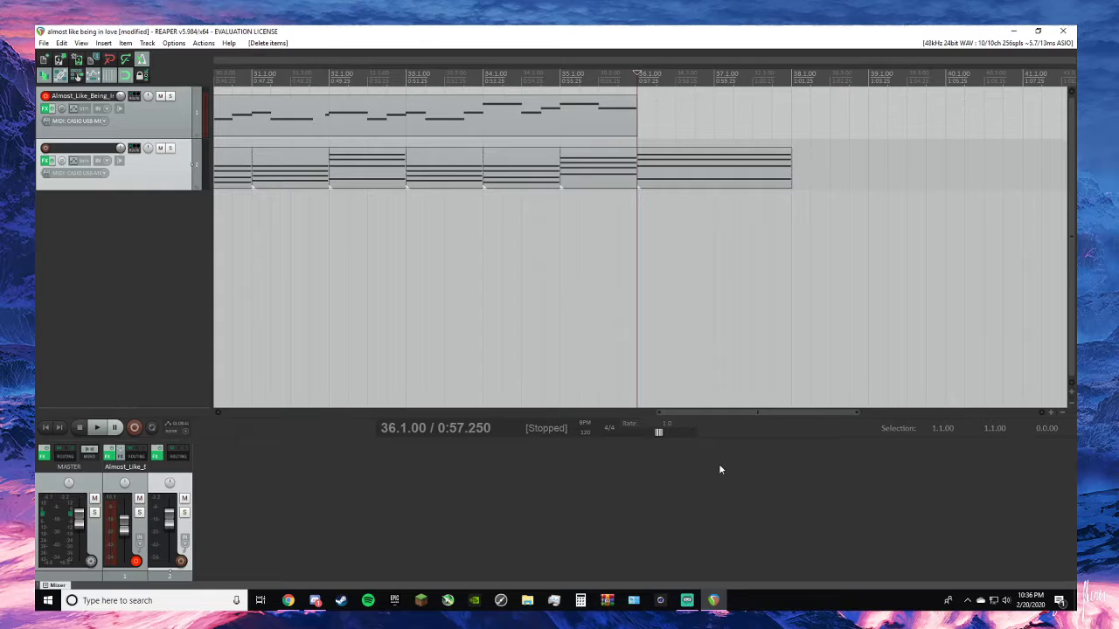
- Record a melody take from the MIDI keyboard at 36.1.00, keep it, and trim its end to 38.1.00
key("ctrl+r")
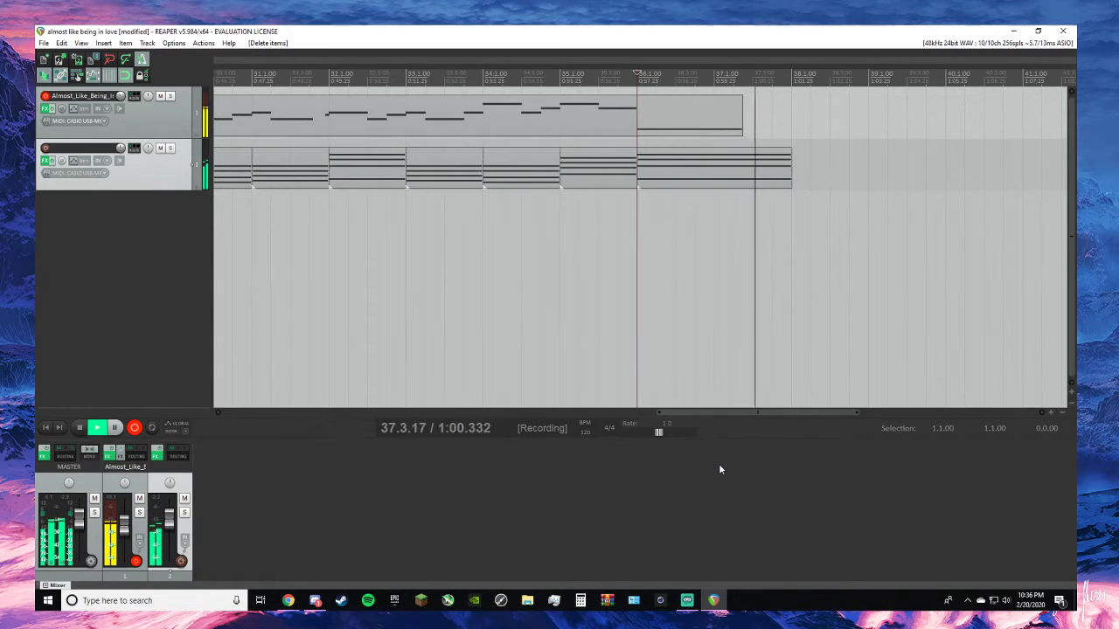
key("space")
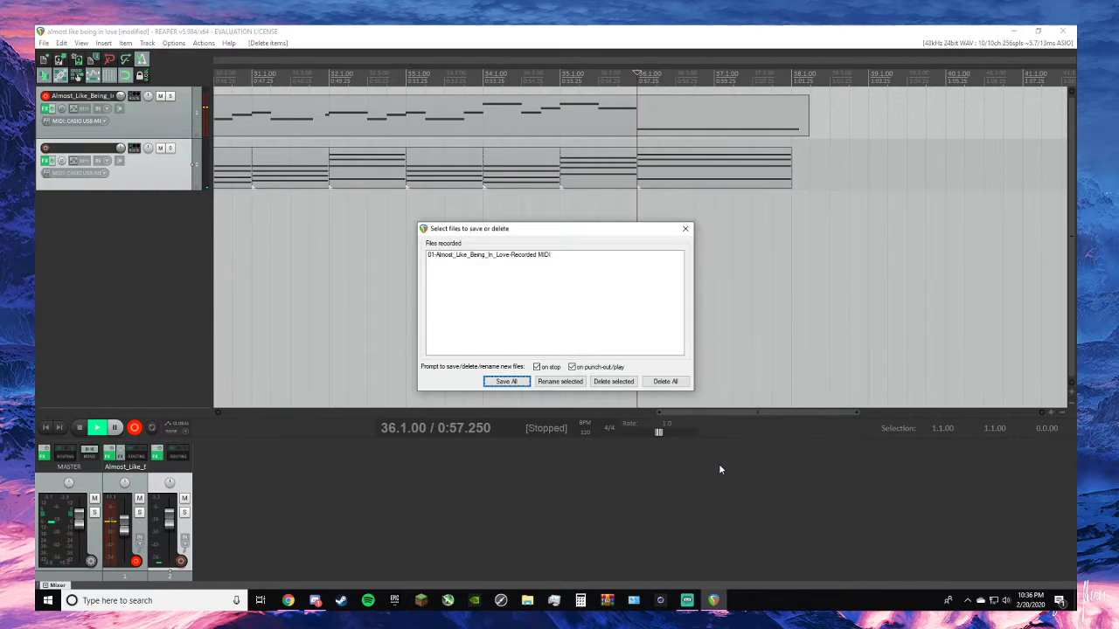
left_click(687, 235)
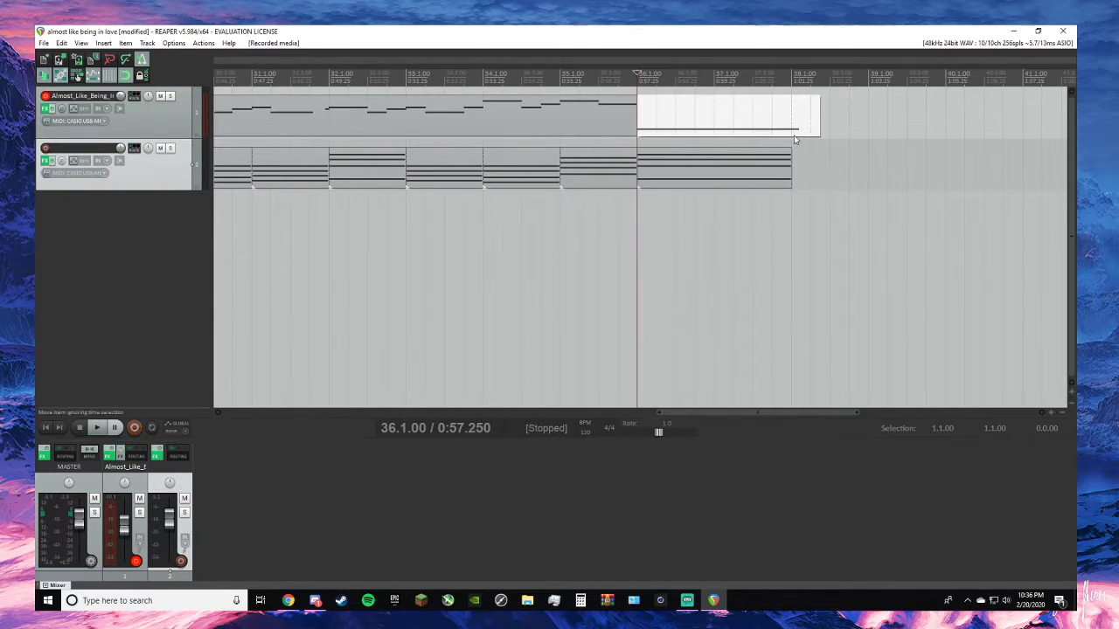
left_click_drag(809, 114, 791, 114)
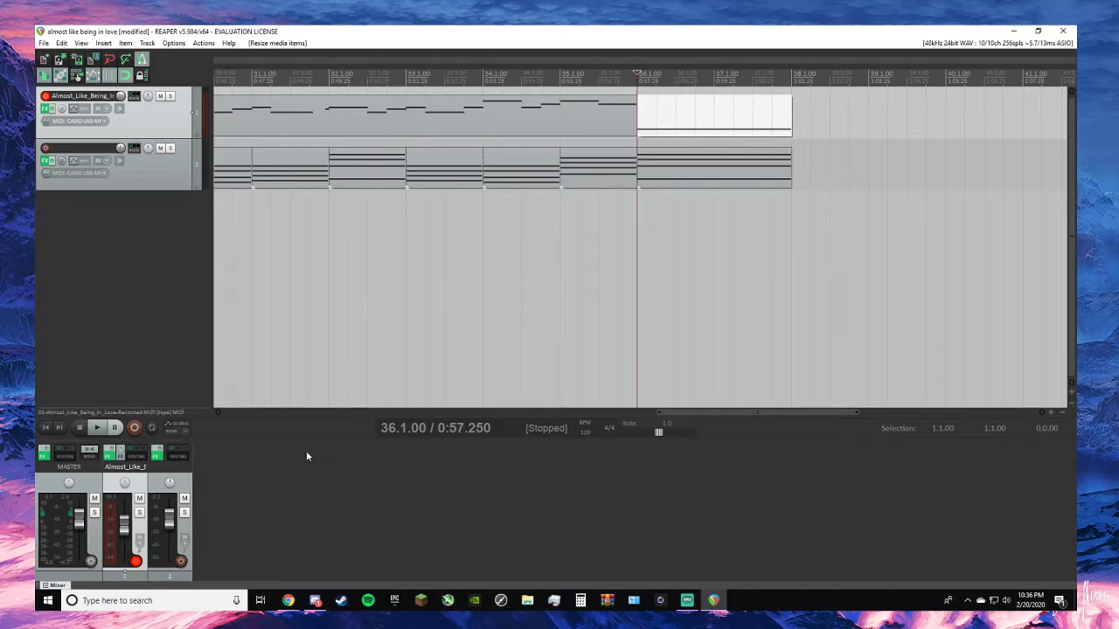
double_click(136, 306)
right_click(154, 222)
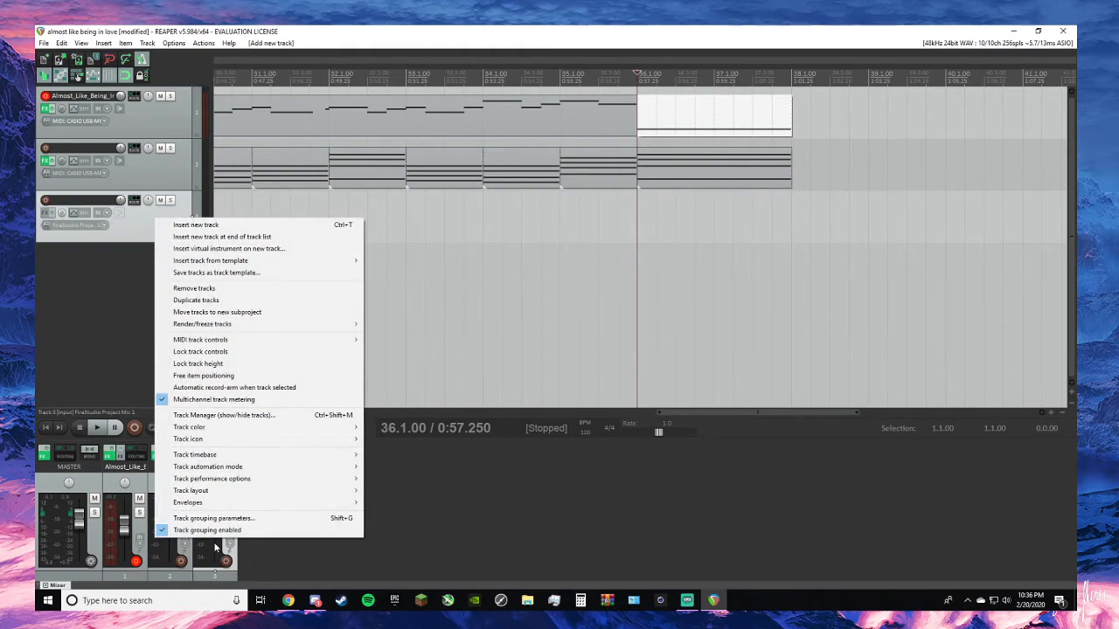
left_click(212, 288)
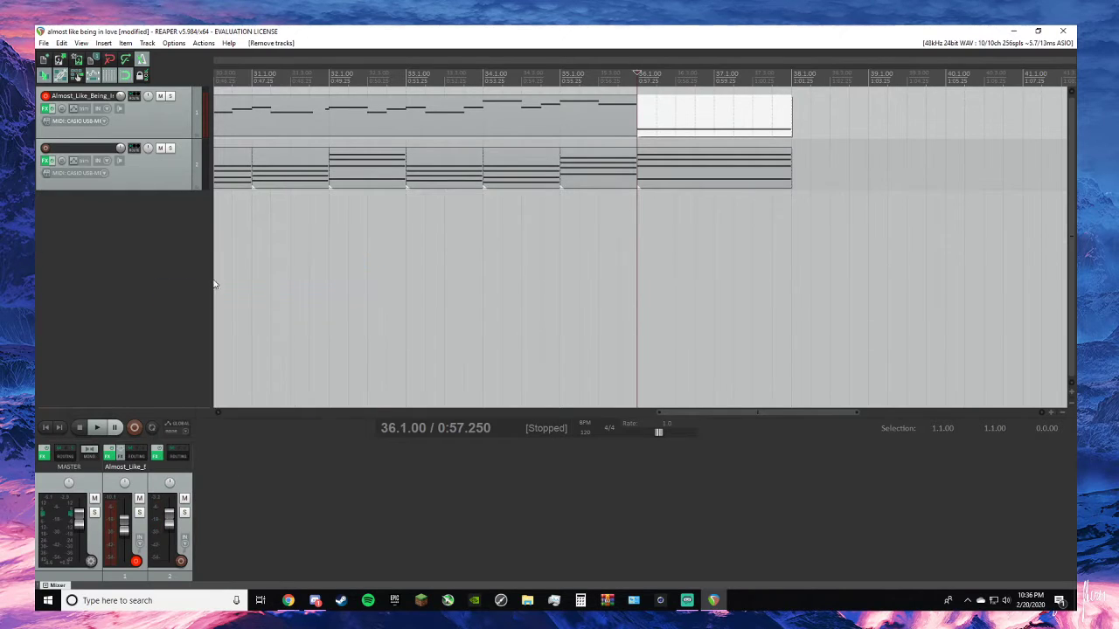
- Play the arrangement back from 2.1.00 to review the melody against the piano chords
scroll(295, 227, "down", 5)
scroll(504, 134, "up", 3)
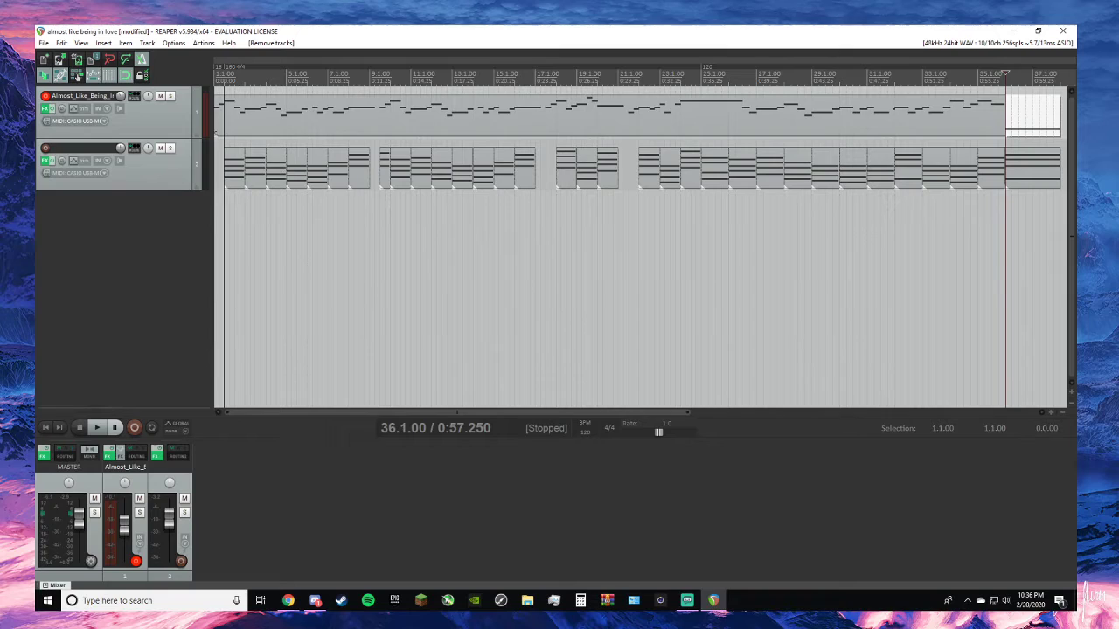
key("alt+Tab")
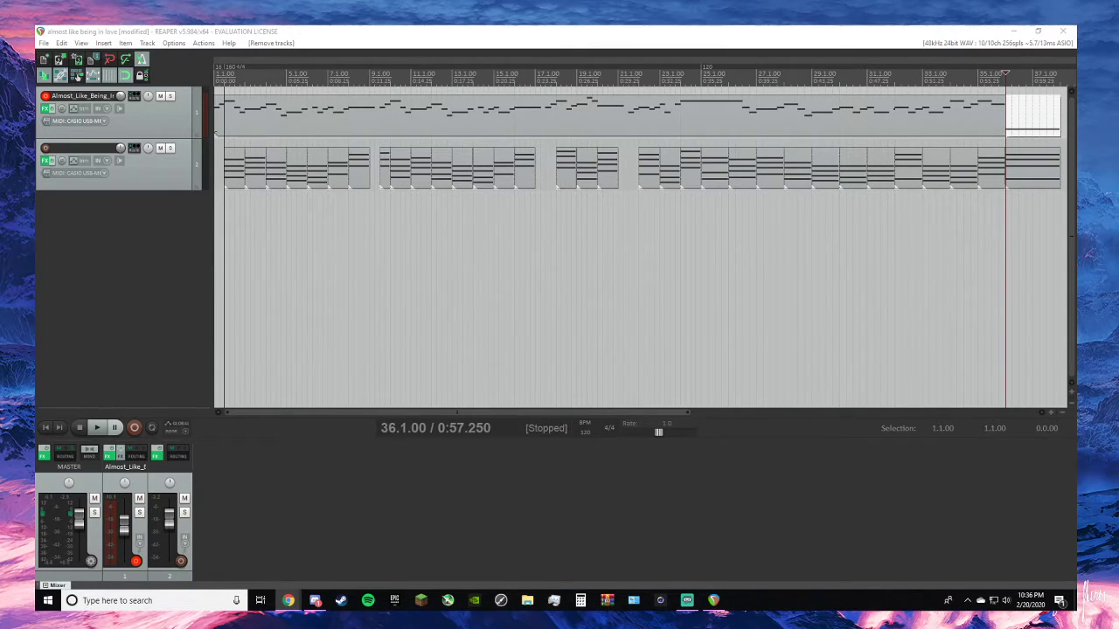
scroll(265, 150, "up", 1)
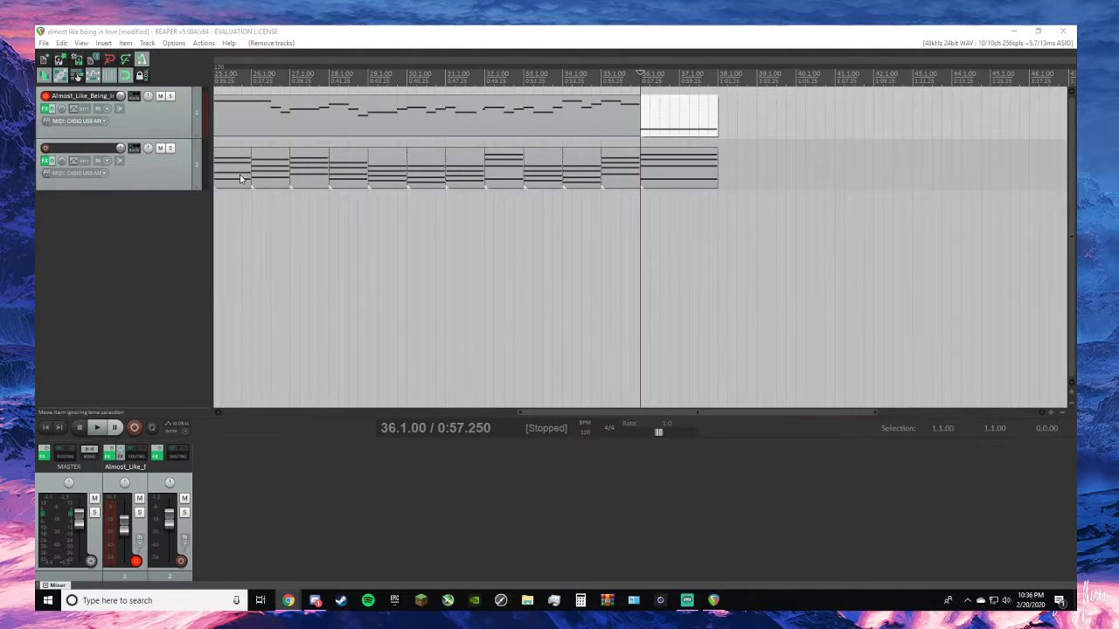
scroll(242, 180, "down", 2)
left_click(45, 427)
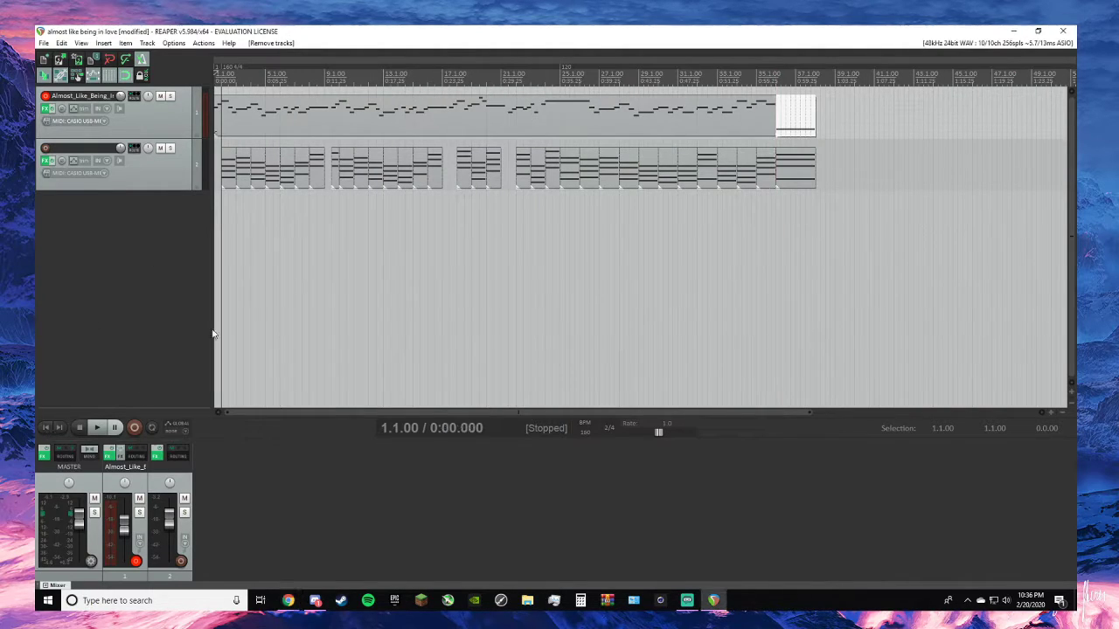
left_click(280, 214)
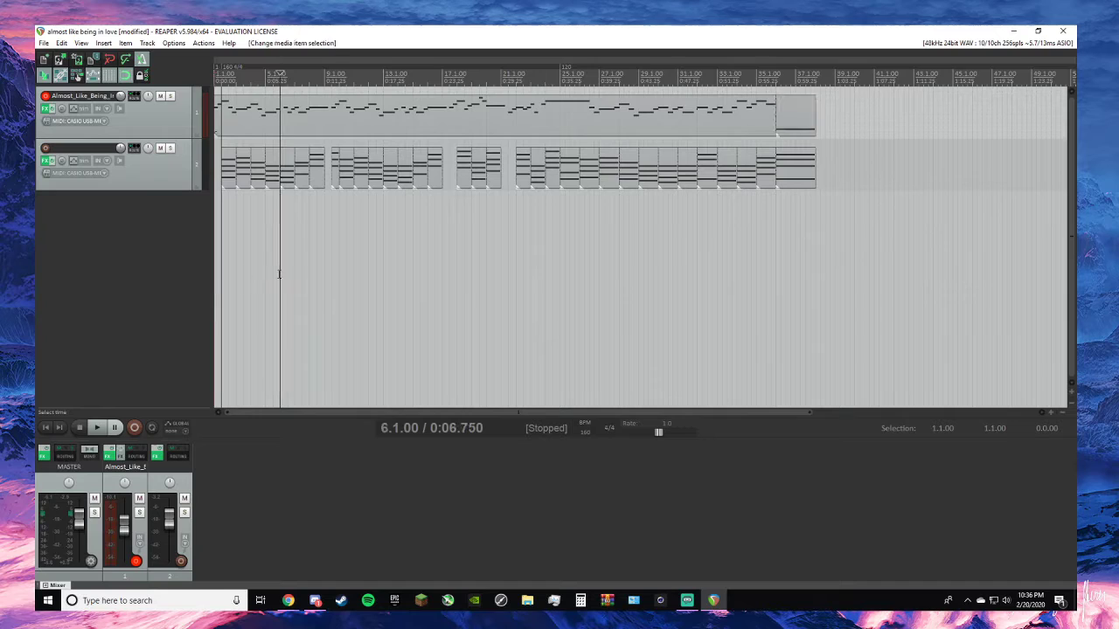
scroll(303, 185, "up", 1)
key("Home")
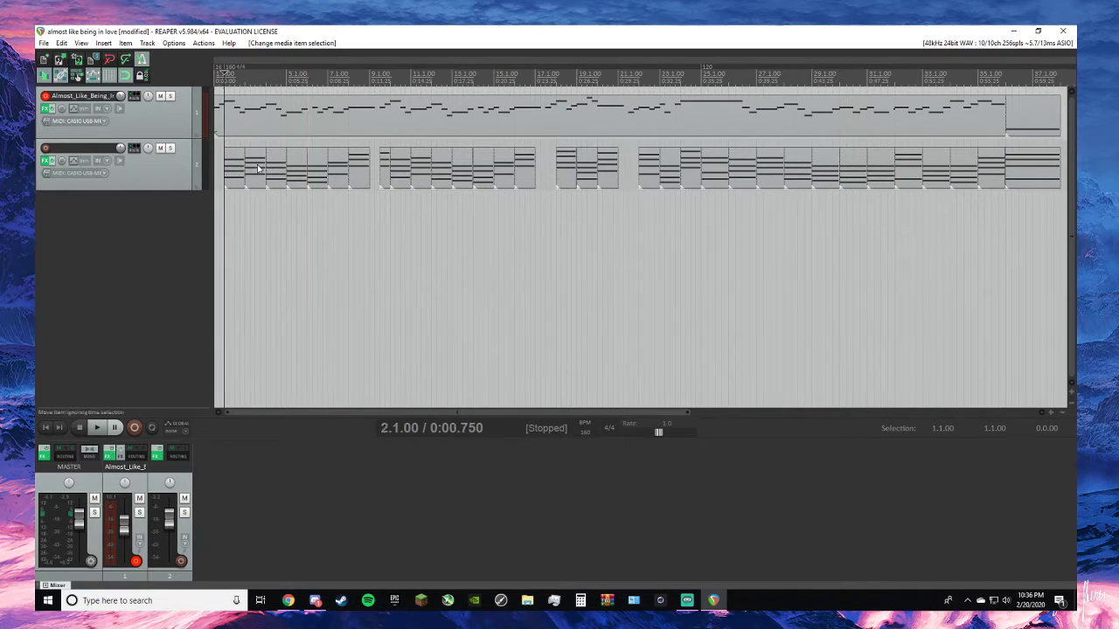
key("space")
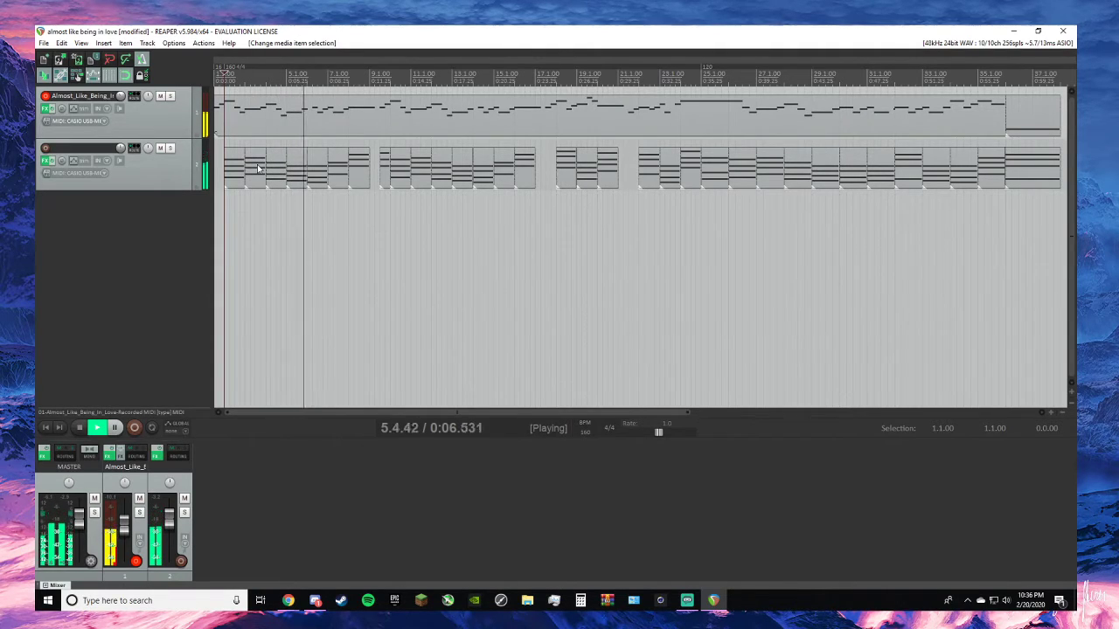
key("space")
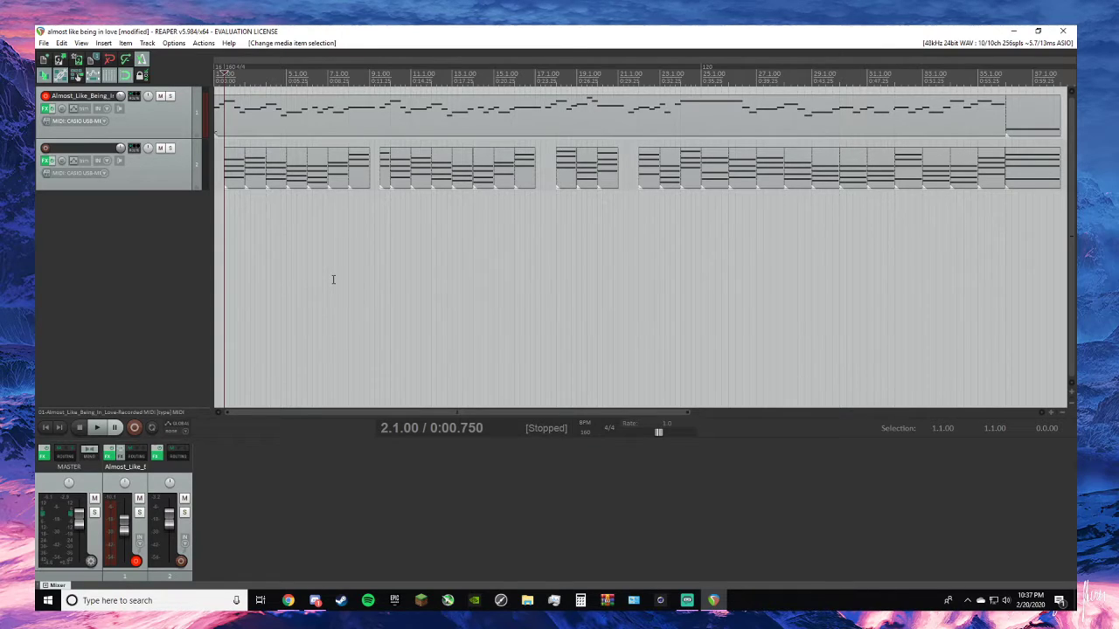
- In the first piano chord's MIDI item in bar 2, move the start of all four notes to beat 2.2
left_click(238, 172)
double_click(239, 172)
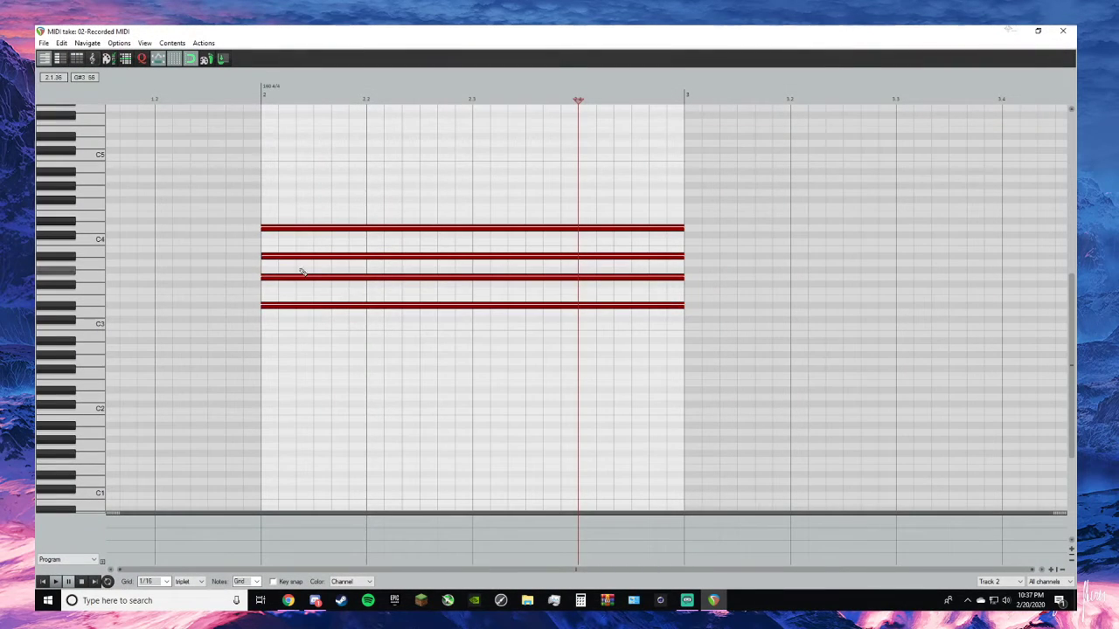
left_click_drag(260, 227, 290, 228)
key("ctrl+z")
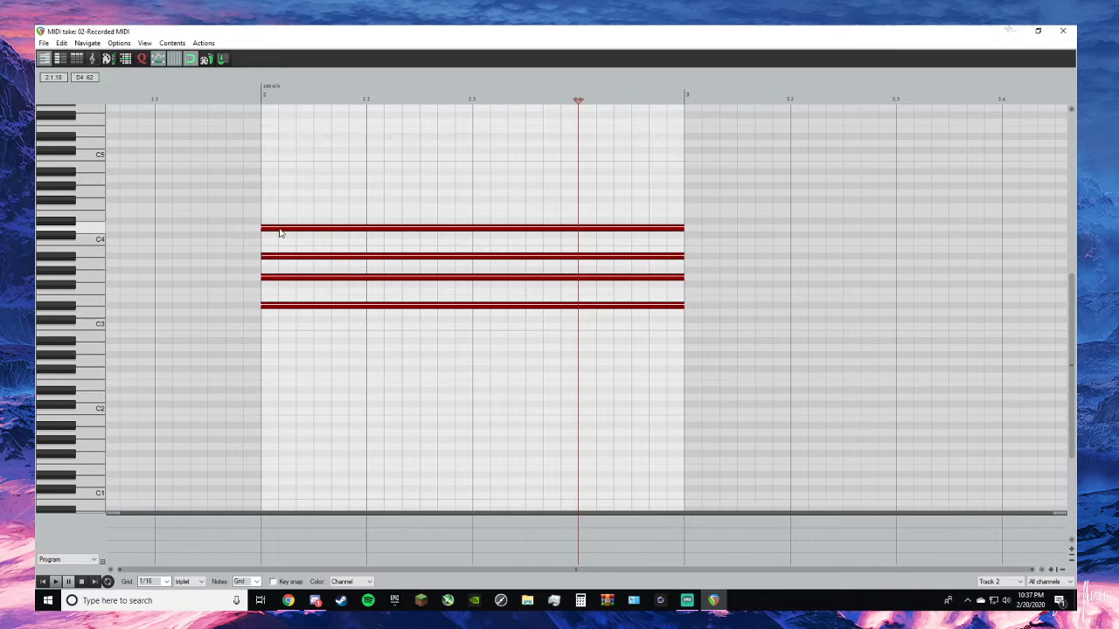
left_click(280, 231, "ctrl")
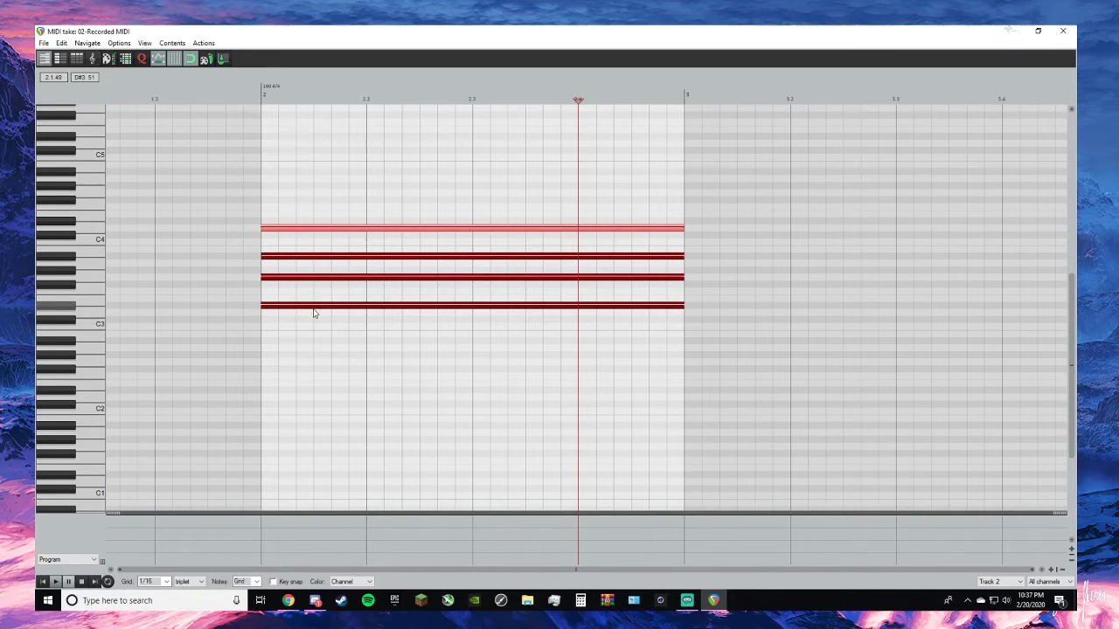
left_click(315, 313)
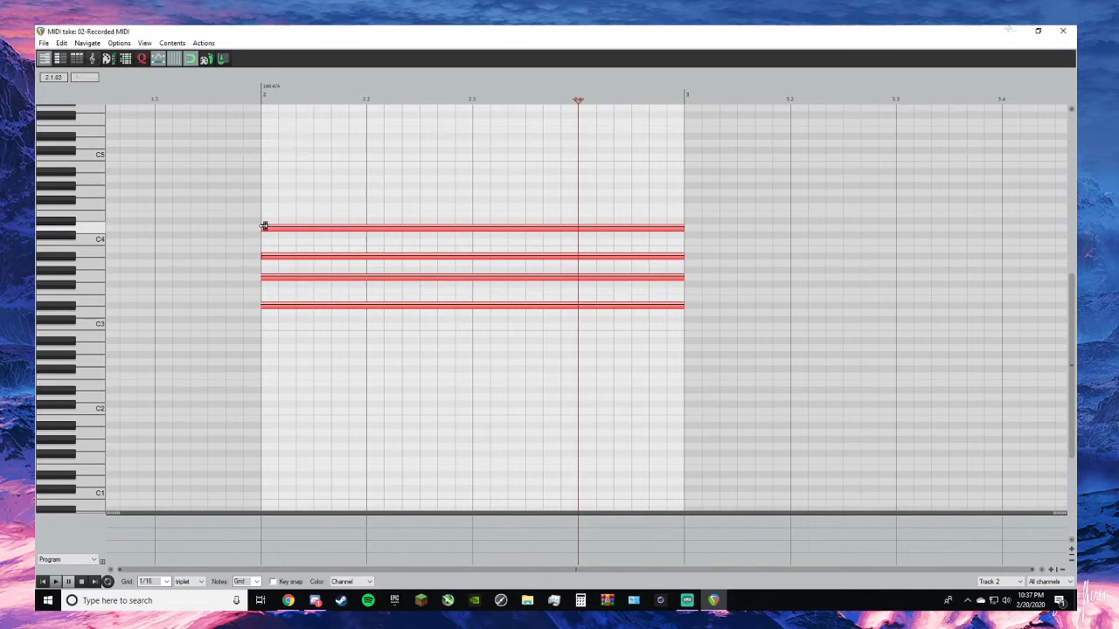
left_click_drag(264, 225, 368, 229)
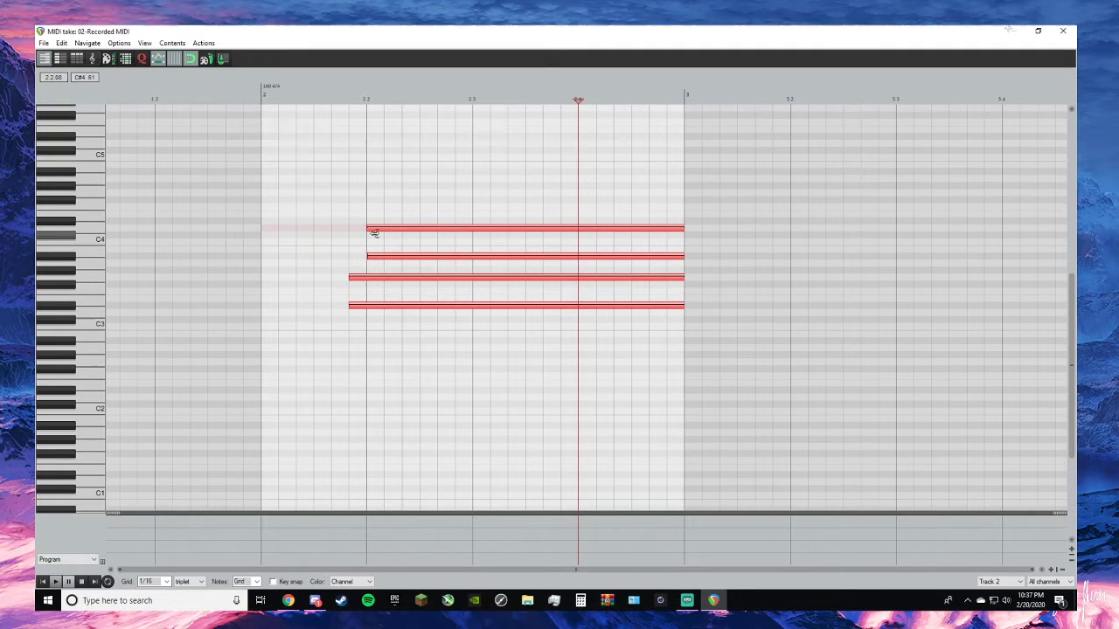
left_click(345, 293)
left_click_drag(351, 277, 367, 306)
left_click(1063, 32)
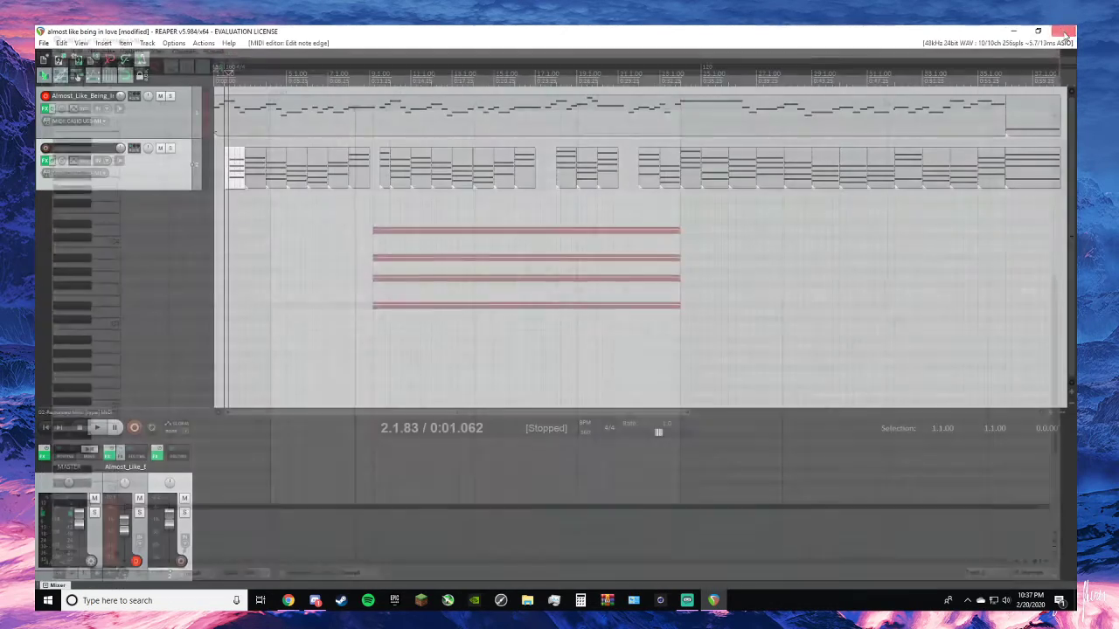
- Play the song from the project start to hear the delayed first piano chord
left_click(42, 434)
key("space")
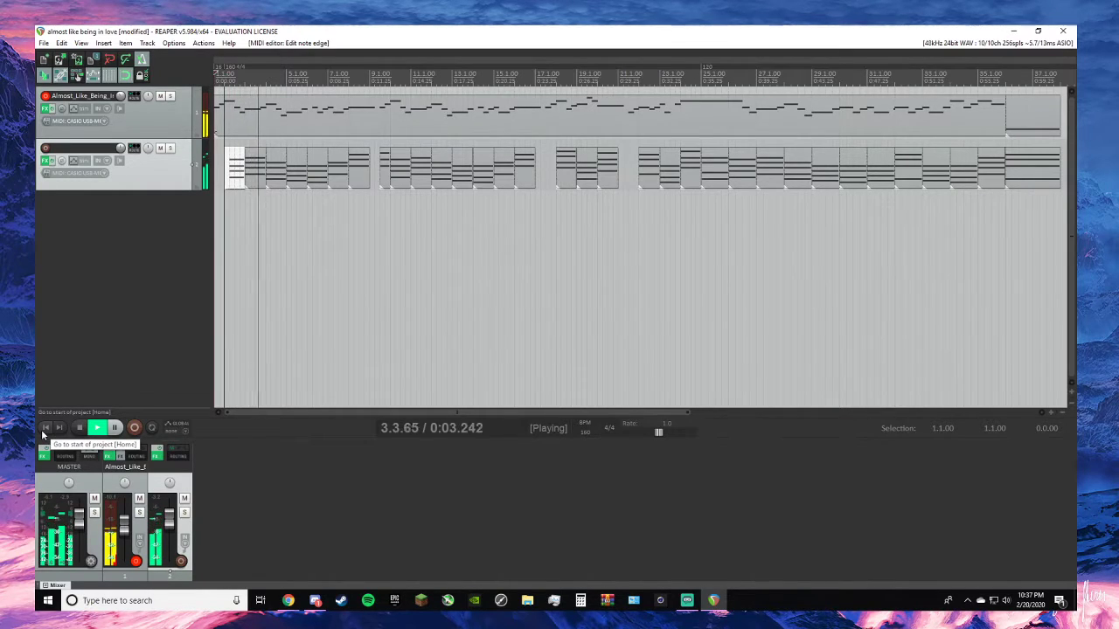
key("space")
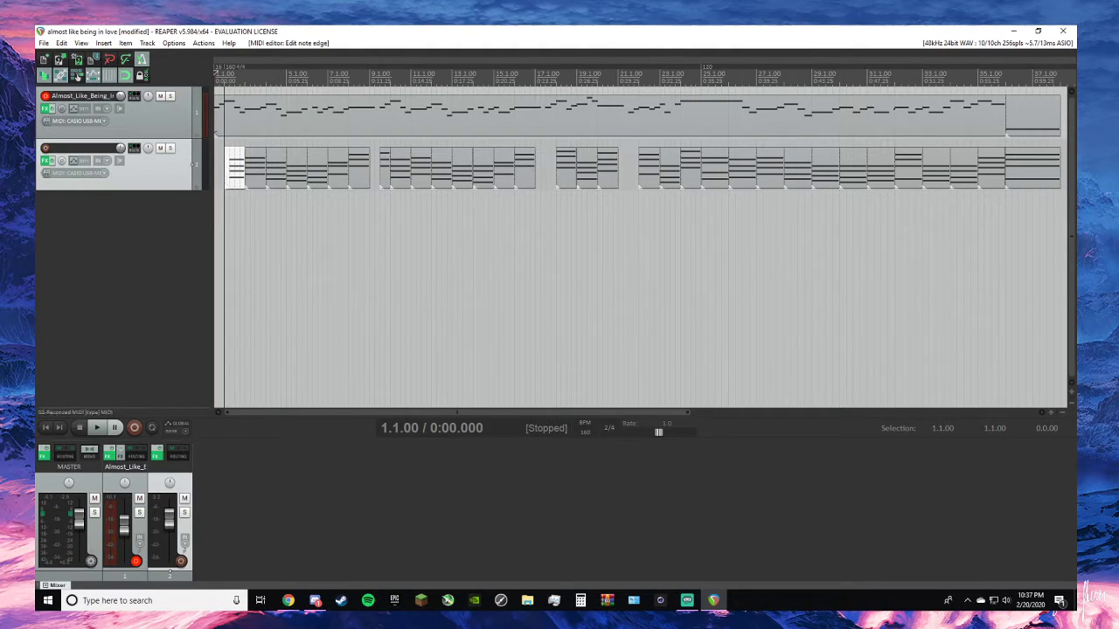
scroll(224, 173, "up", 6)
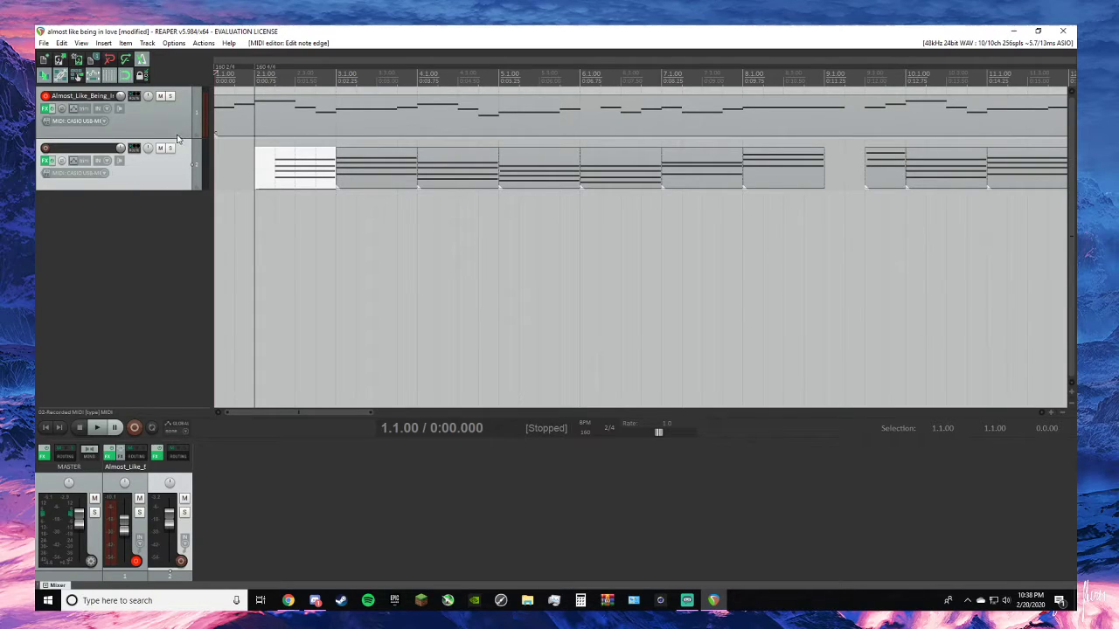
key("space")
left_click(43, 429)
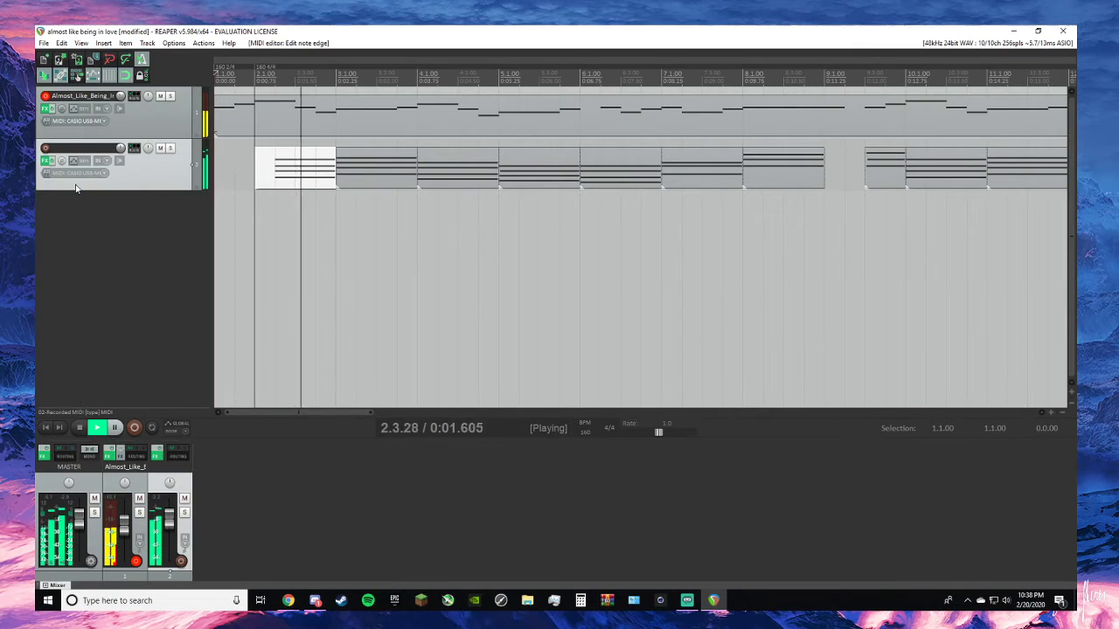
- Rename the melody track as Sax 1
double_click(83, 96)
type("Sa")
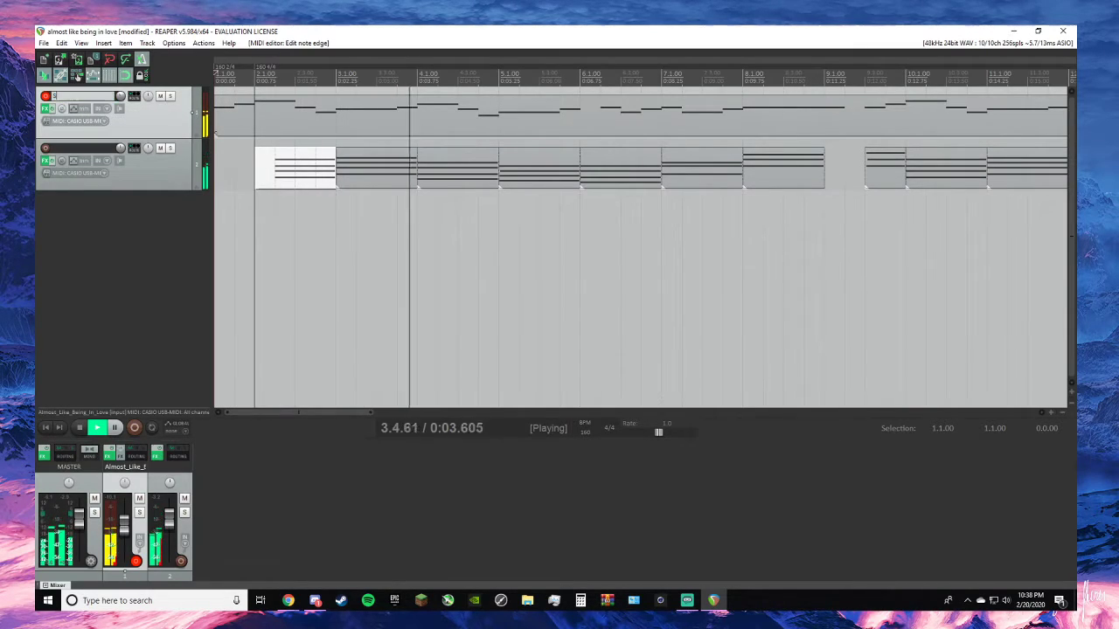
type("x I")
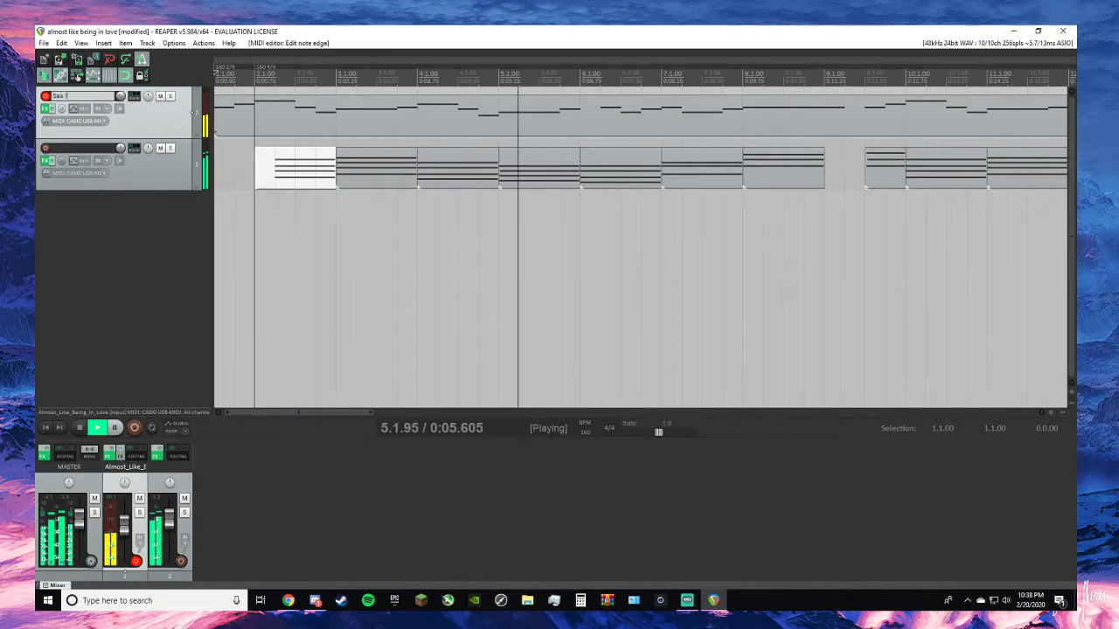
key("Return")
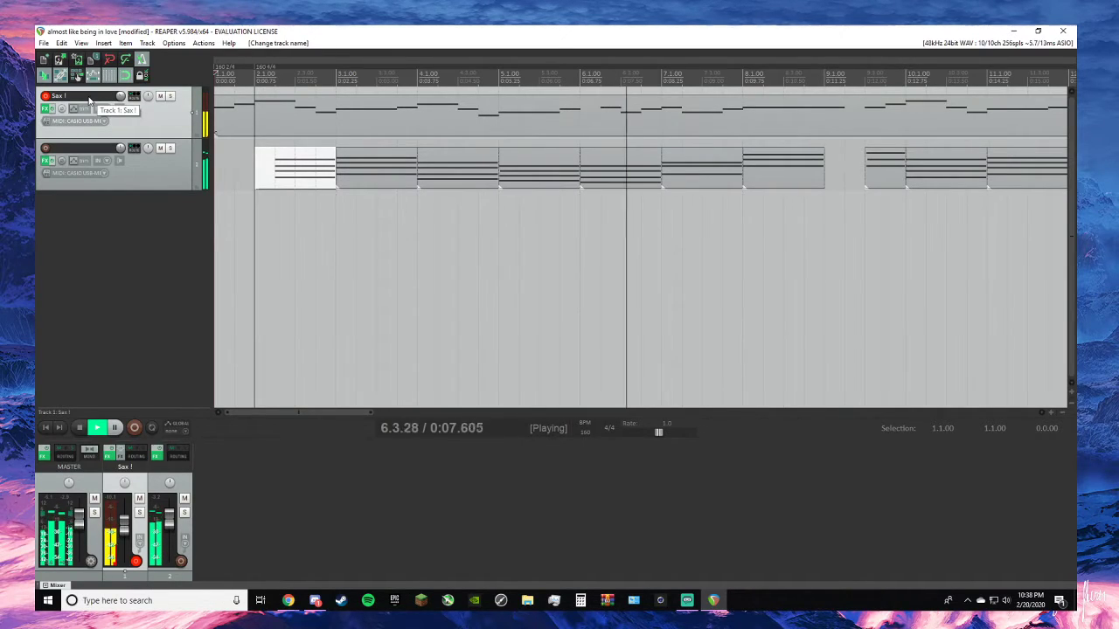
double_click(88, 96)
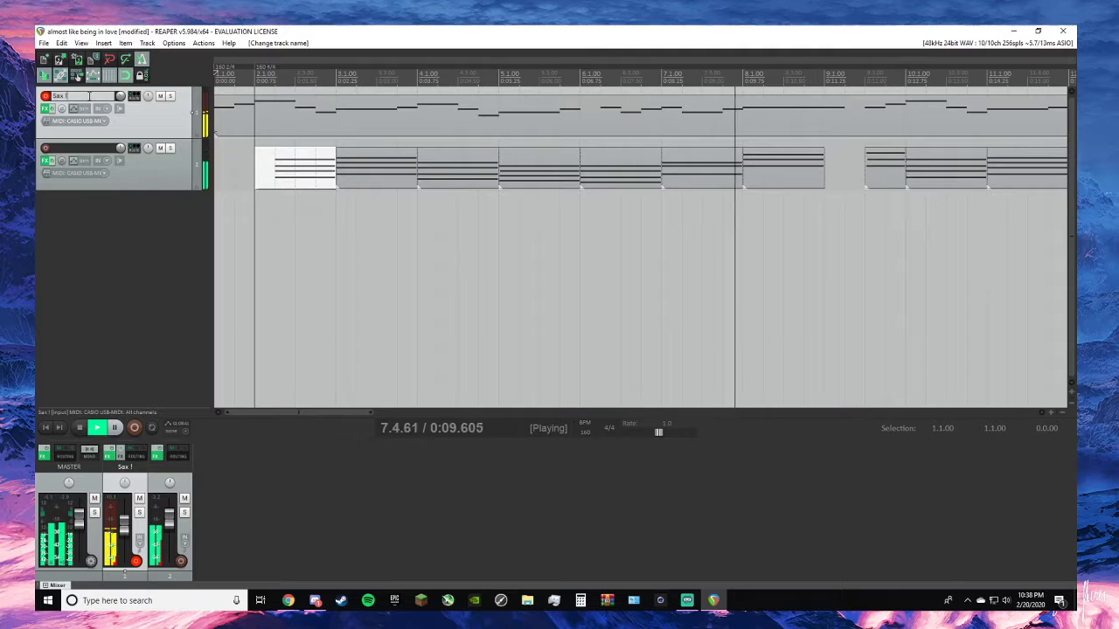
key("BackSpace")
type("1")
key("Return")
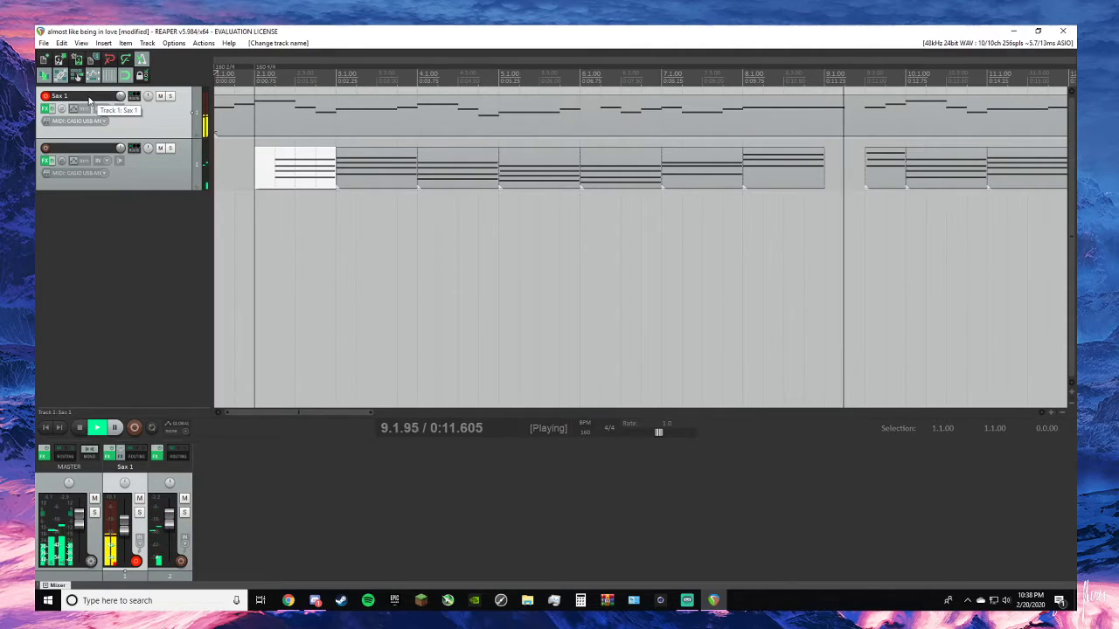
- Replay the opening bars from 1.1.00 to check how the first chord sounds under the melody
key("space")
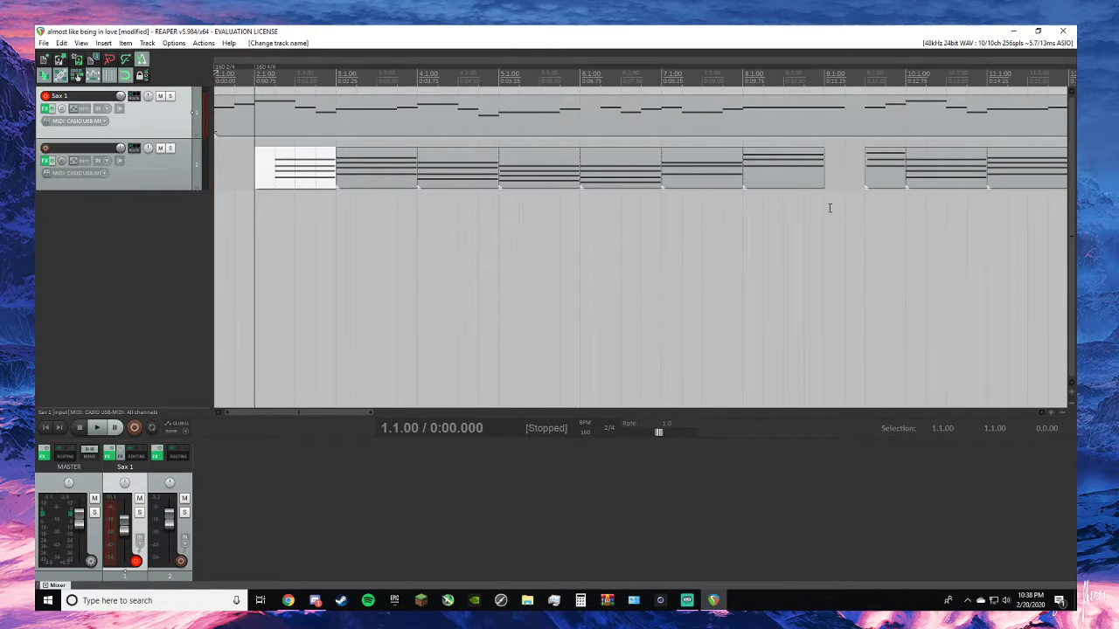
key("space")
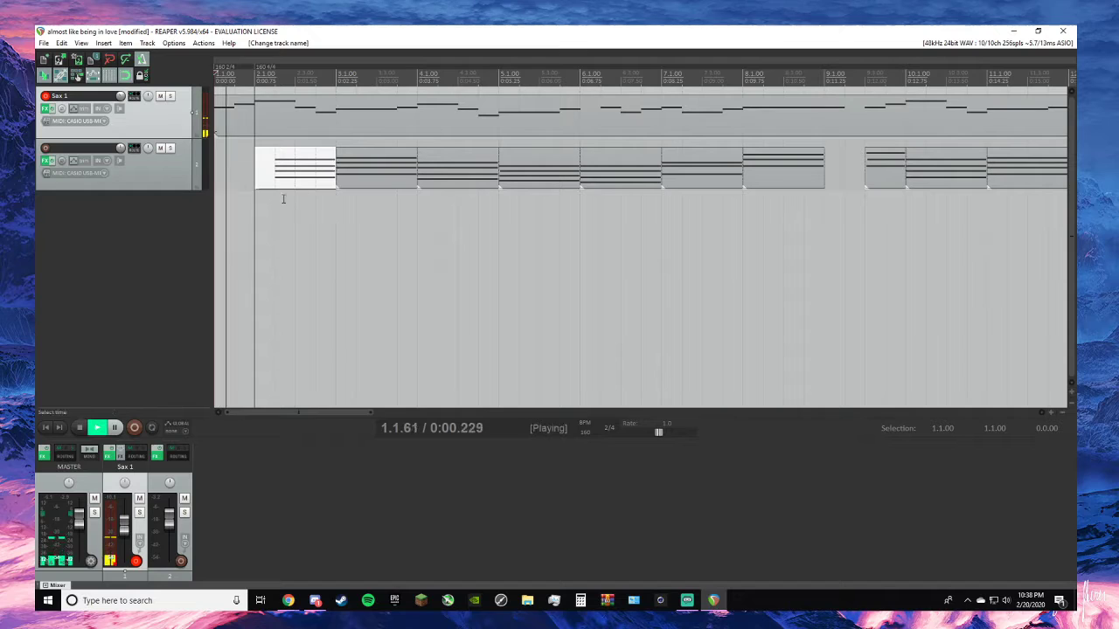
key("space")
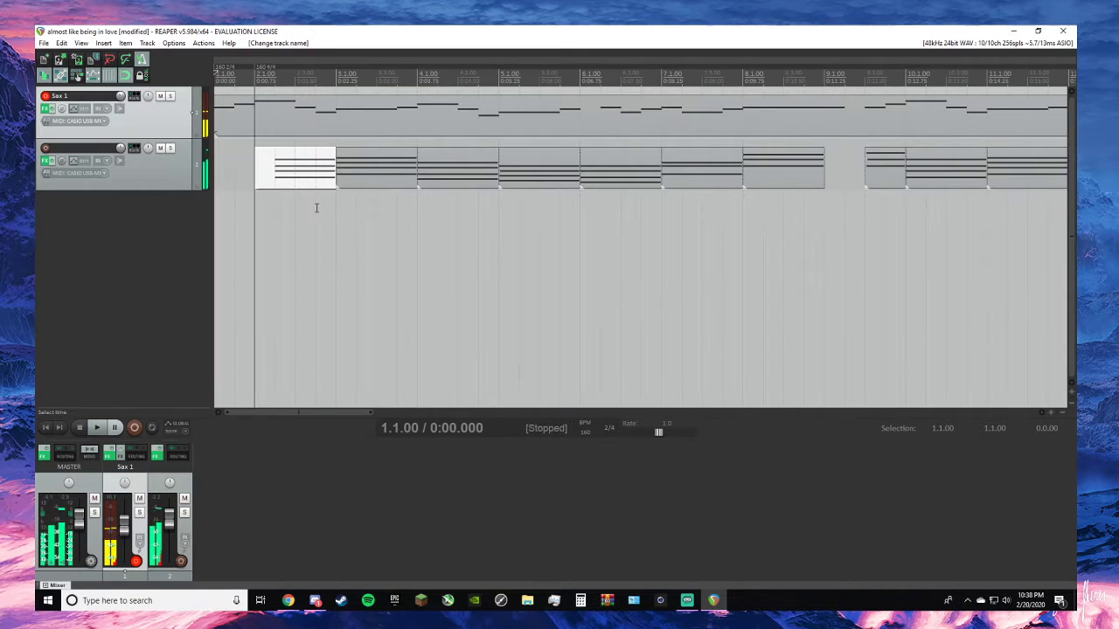
- Shorten the four notes of the first piano chord so they end half a beat before bar 3
double_click(326, 180)
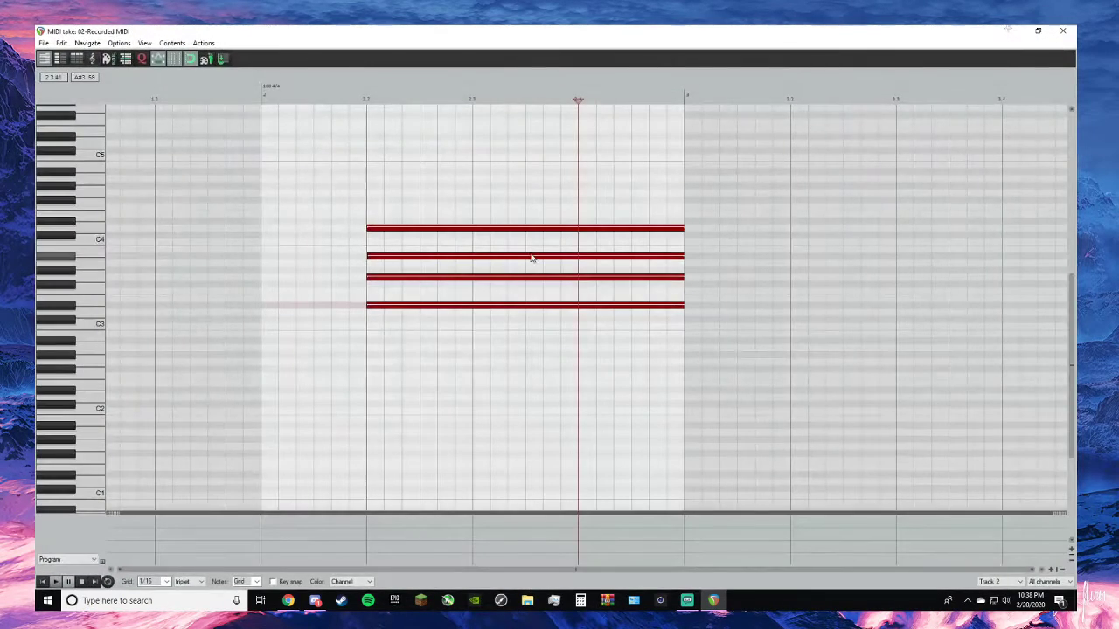
left_click_drag(682, 227, 655, 229)
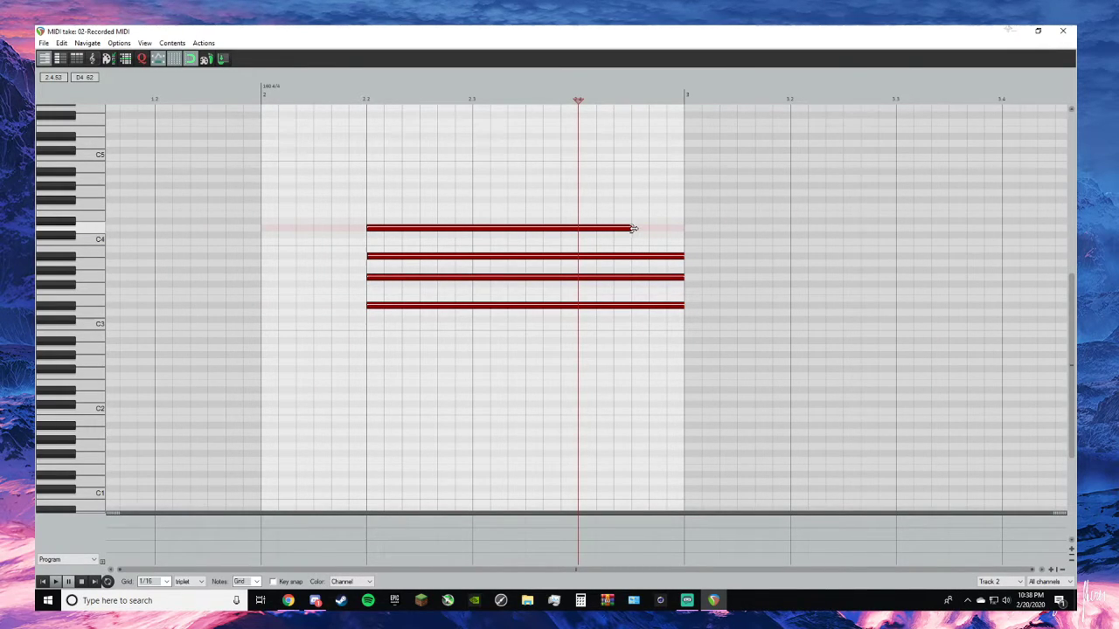
left_click_drag(683, 256, 632, 257)
left_click_drag(685, 279, 632, 277)
left_click_drag(685, 303, 632, 301)
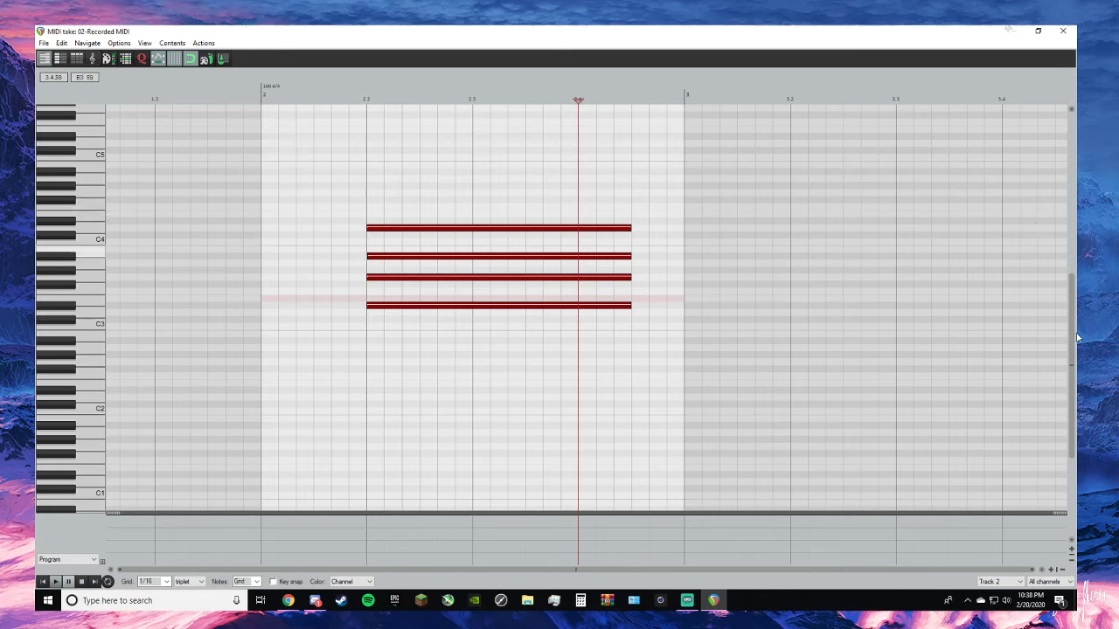
- Add a short repeat of the first piano chord's four pitches, one 1/16-triplet grid unit long and ending at bar 3
left_click(672, 230)
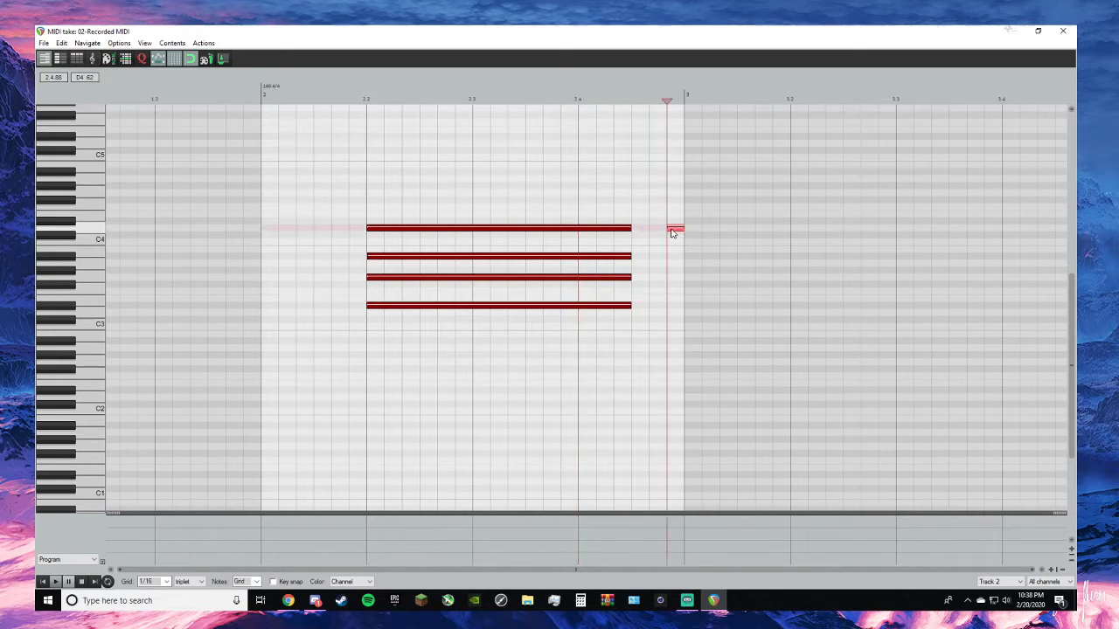
left_click(675, 258)
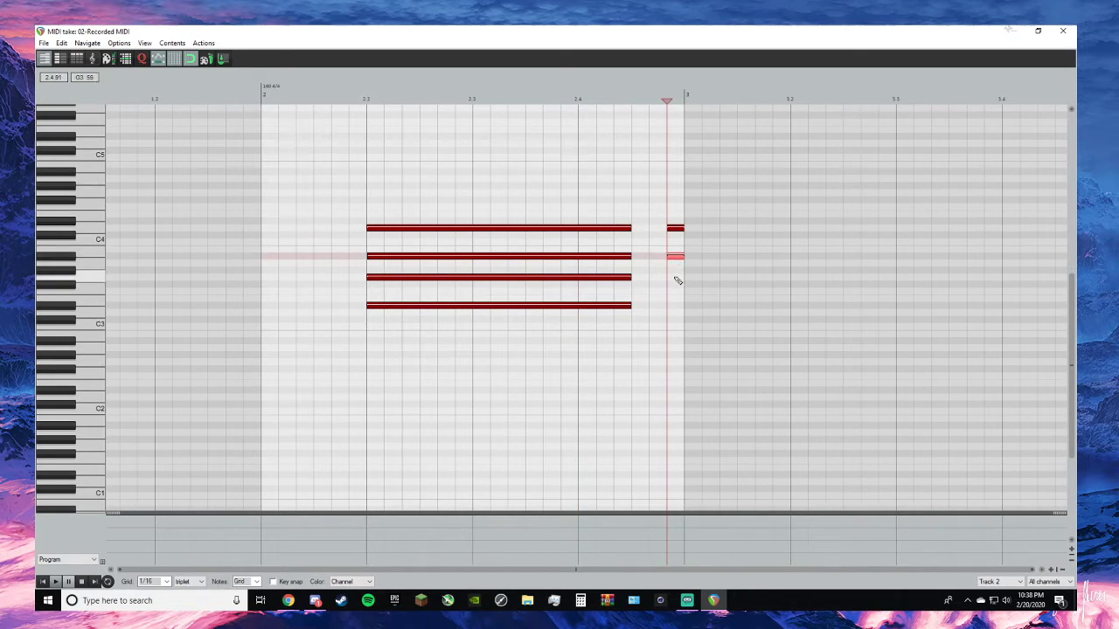
left_click(675, 278)
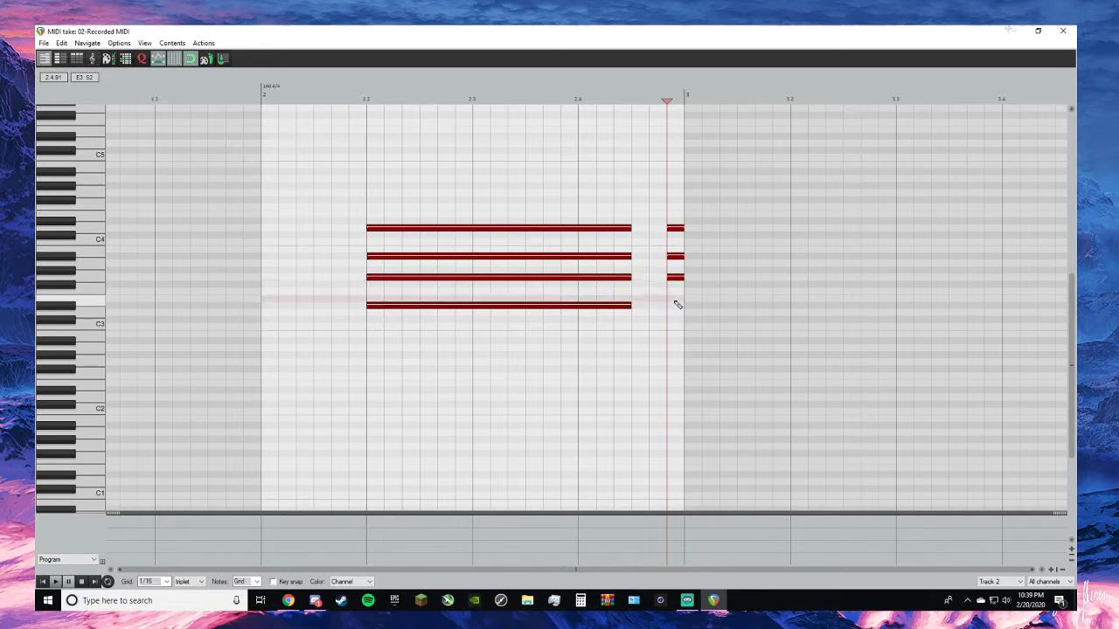
left_click(1063, 30)
- Play from 2.1.00 to hear the repeated short chord leading into bar 3
left_click(258, 75)
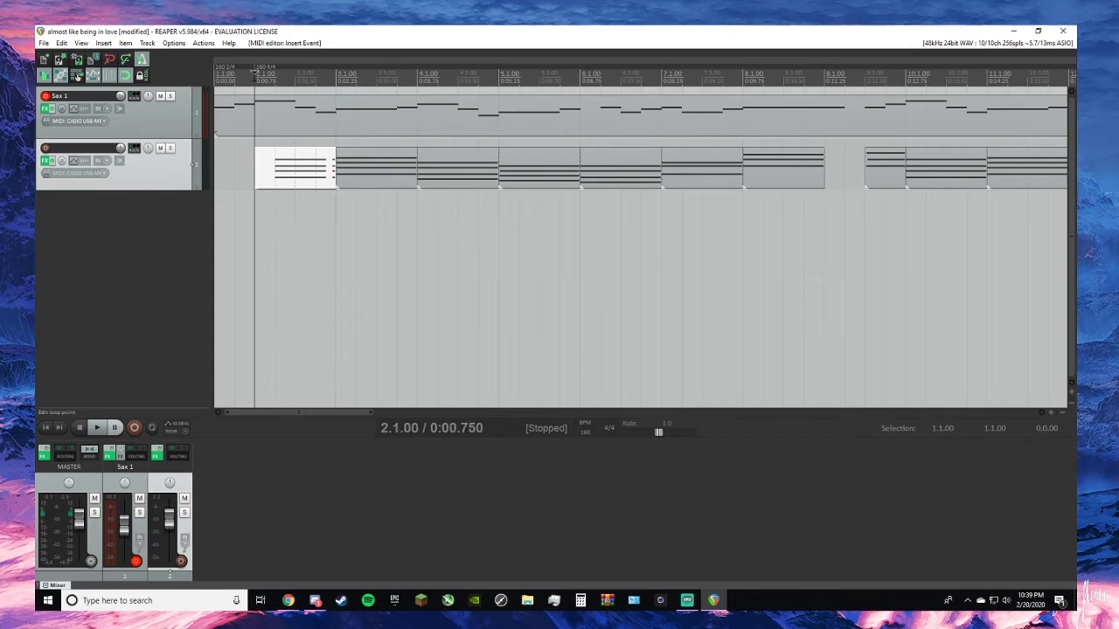
key("space")
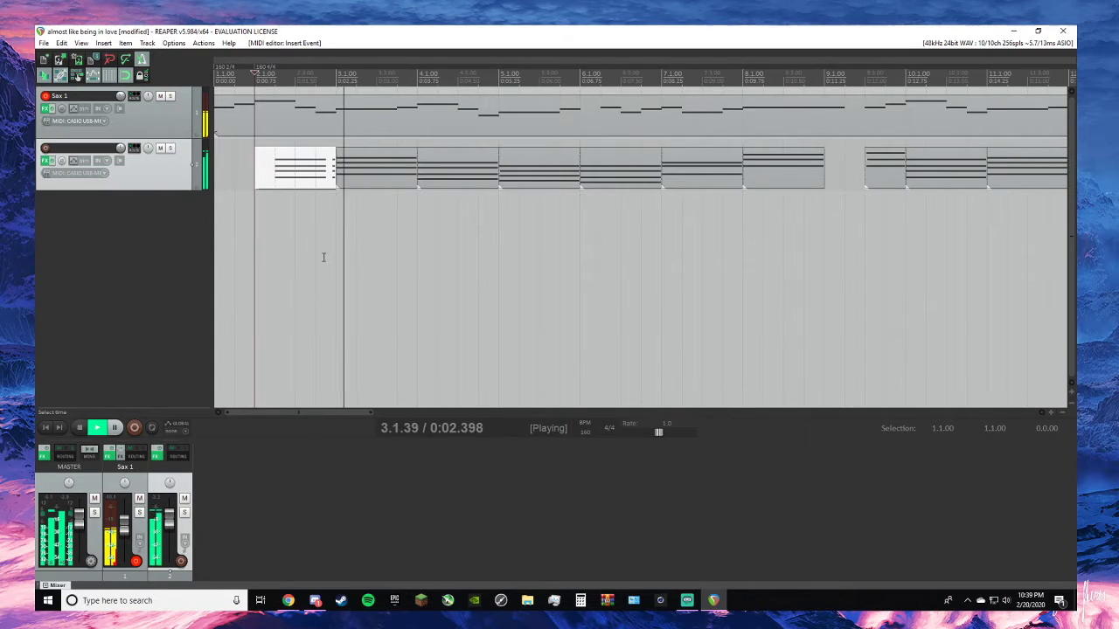
key("space")
- Lengthen the four short chord notes before bar 3 so they start one grid unit earlier
left_click(332, 171)
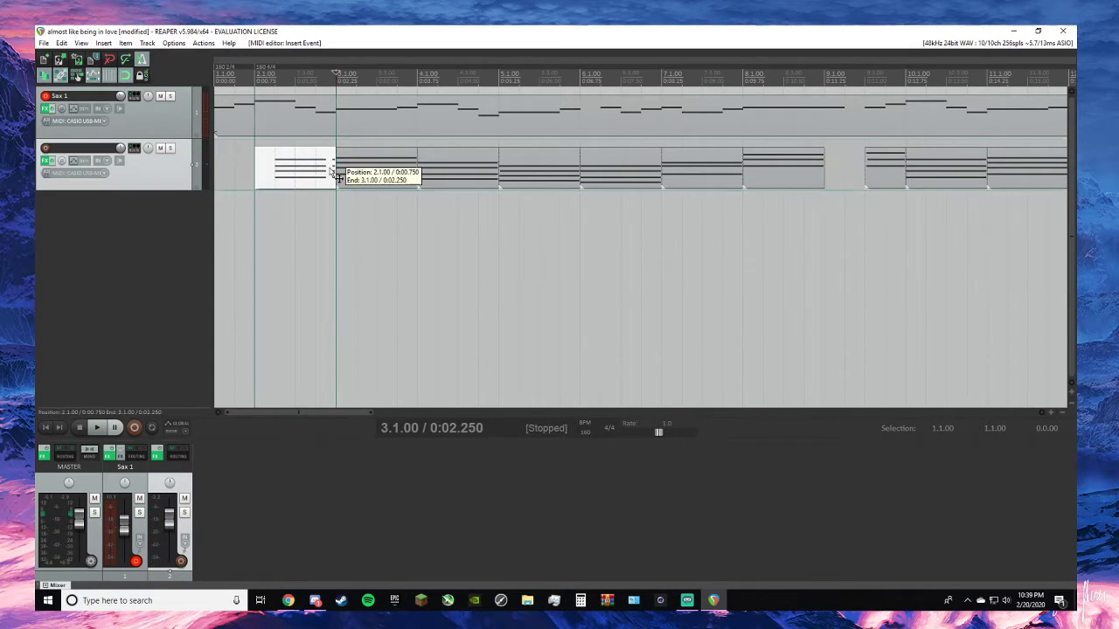
double_click(332, 170)
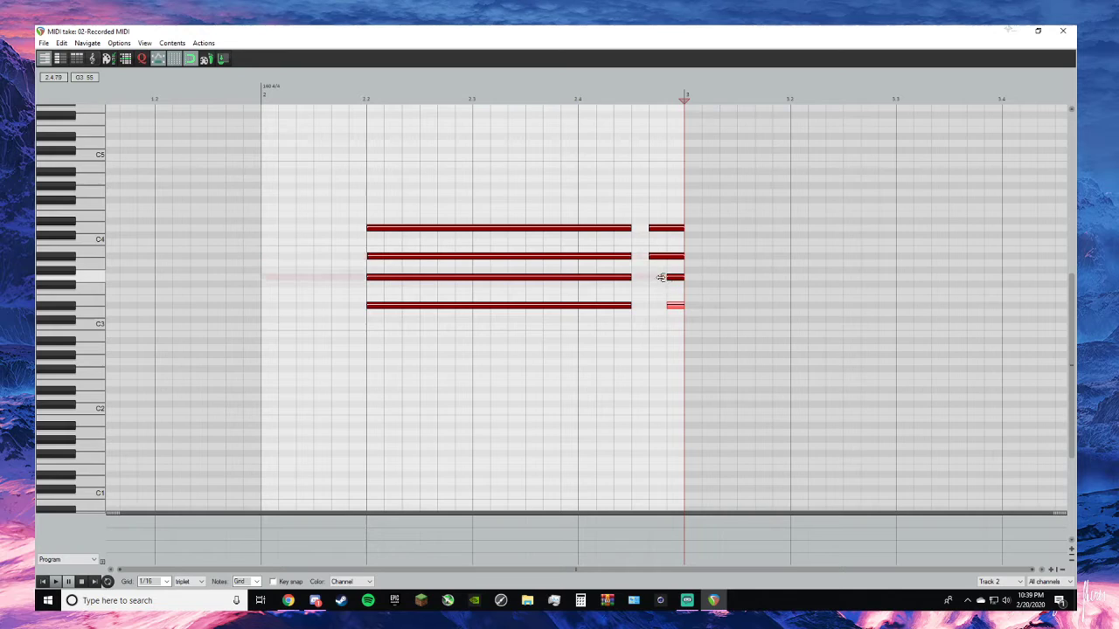
left_click_drag(668, 277, 649, 306)
left_click(1062, 31)
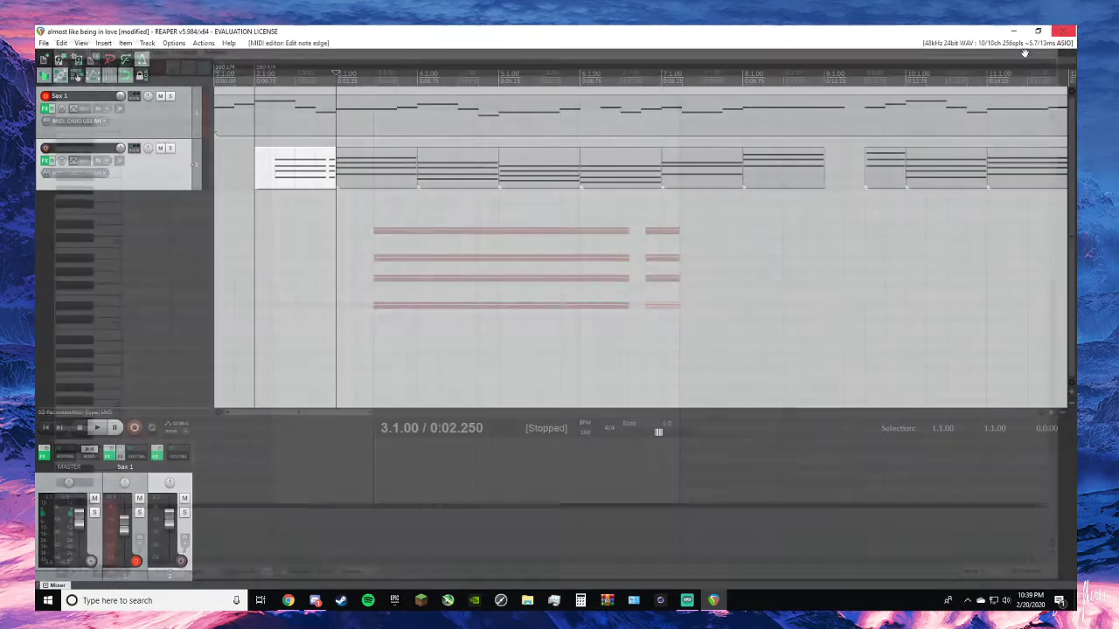
- Replay the passage from 2.1.00 to check the lengthened short chord against the melody
left_click(254, 262)
key("space")
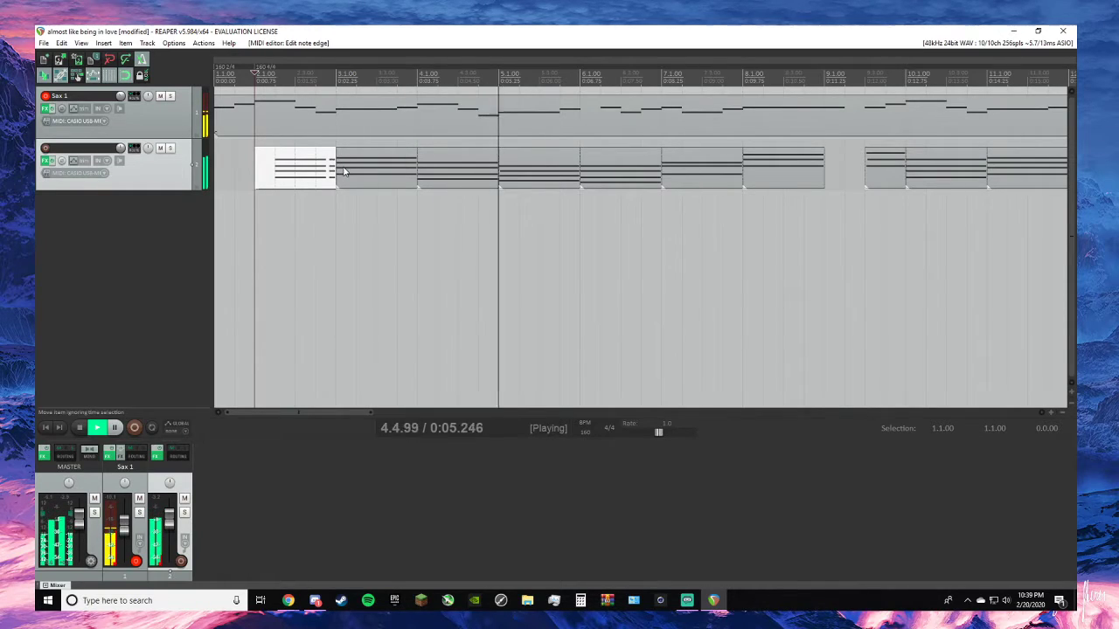
key("space")
key("space")
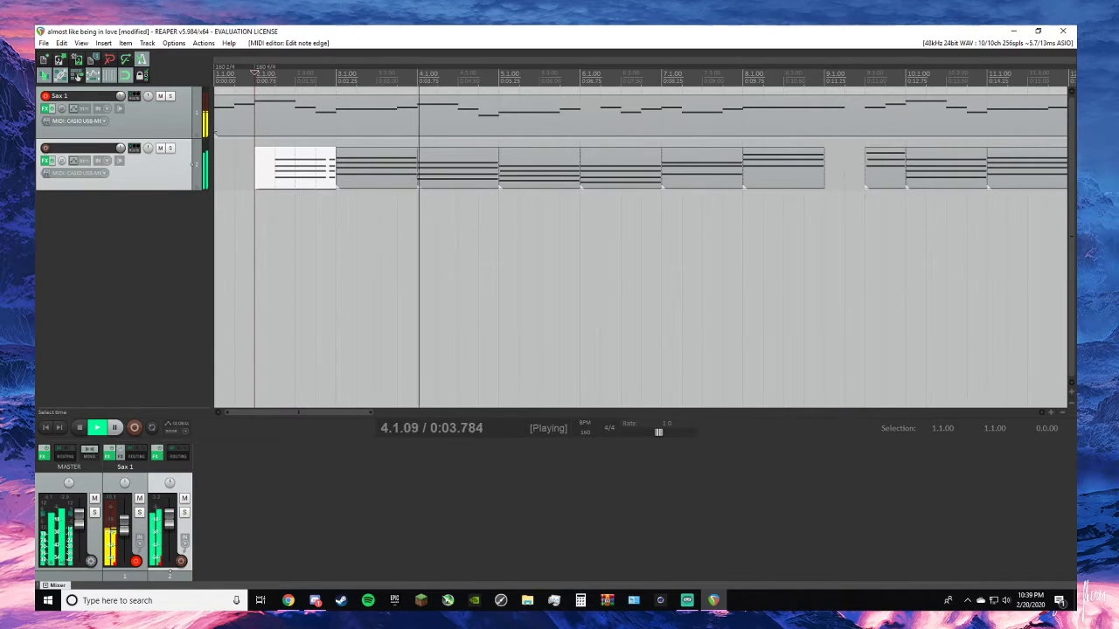
key("space")
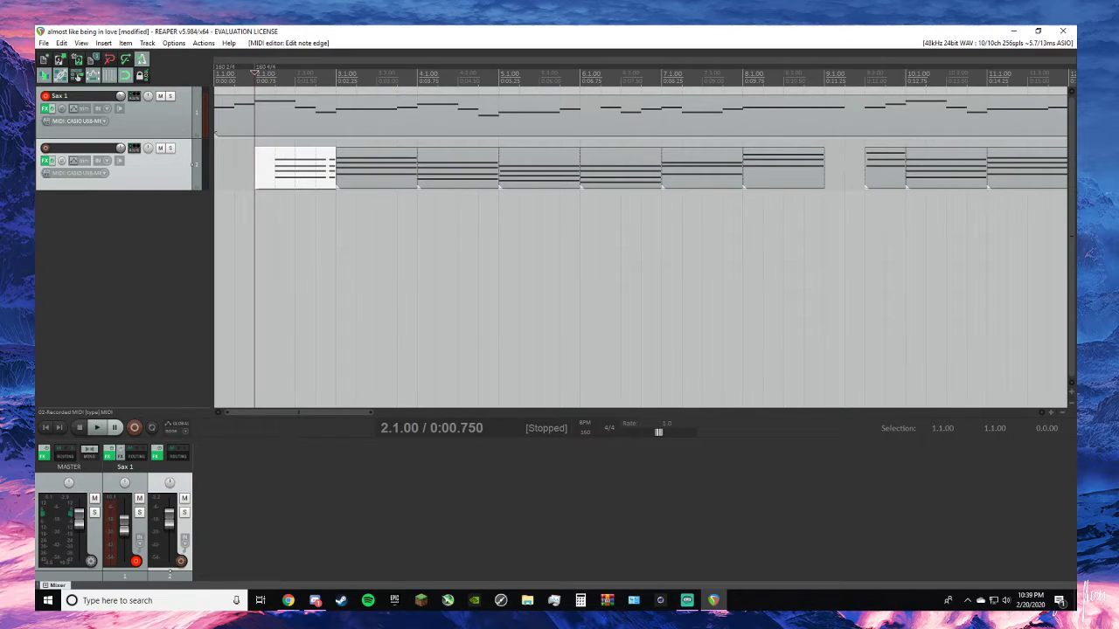
- Replace the sustained D#4 in the bar 3 piano chord with three back-to-back notes starting on beats 1, 3 and 4
double_click(399, 166)
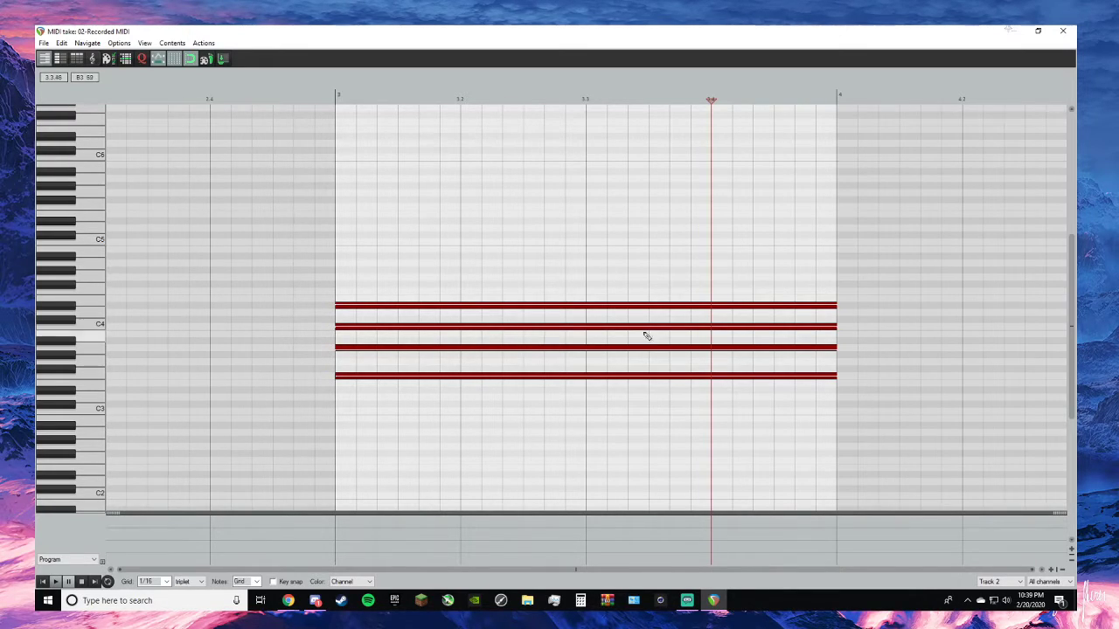
double_click(587, 308)
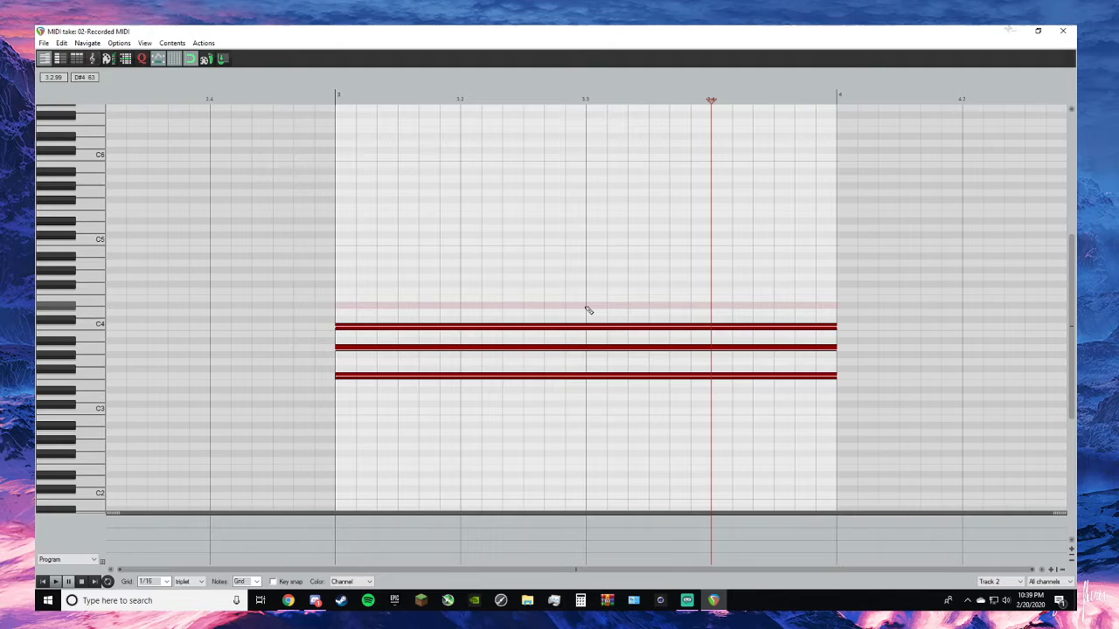
left_click(586, 306)
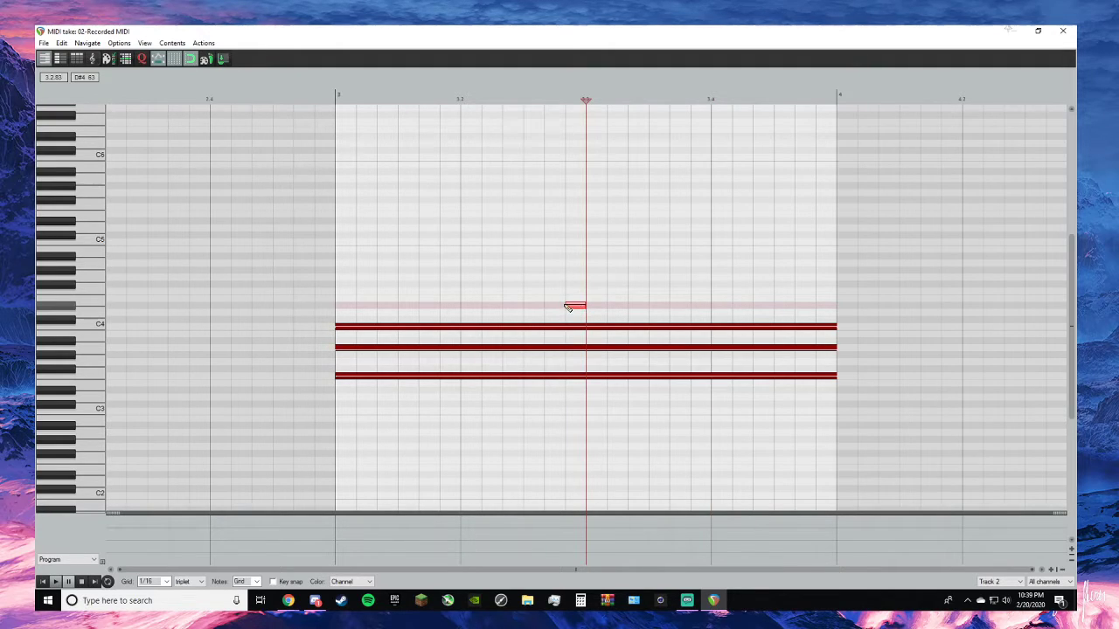
left_click_drag(566, 304, 346, 305)
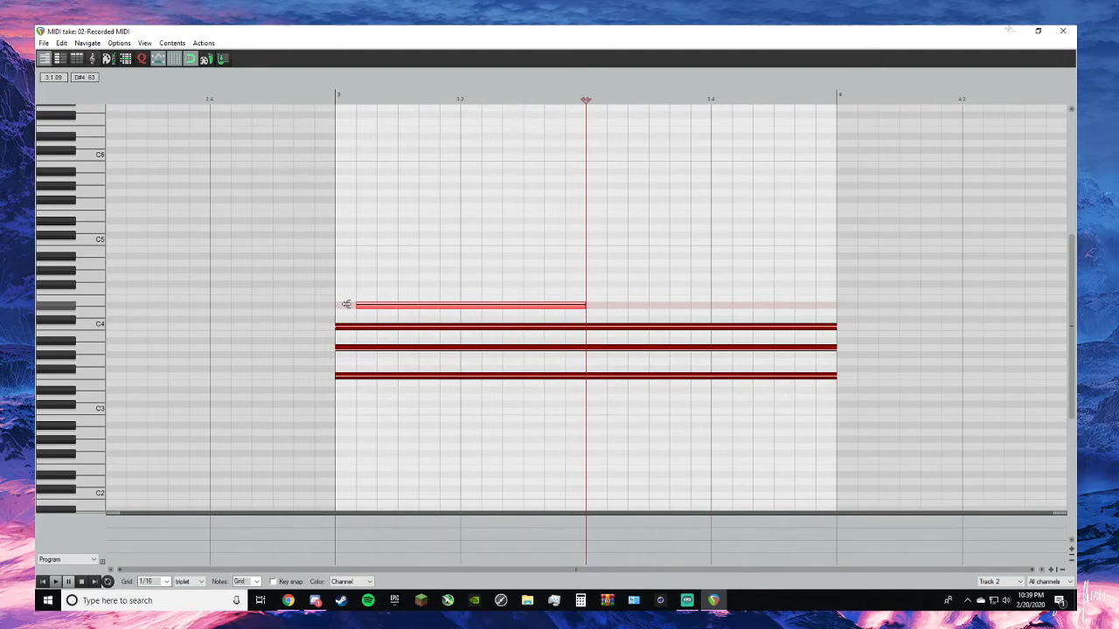
left_click(600, 306)
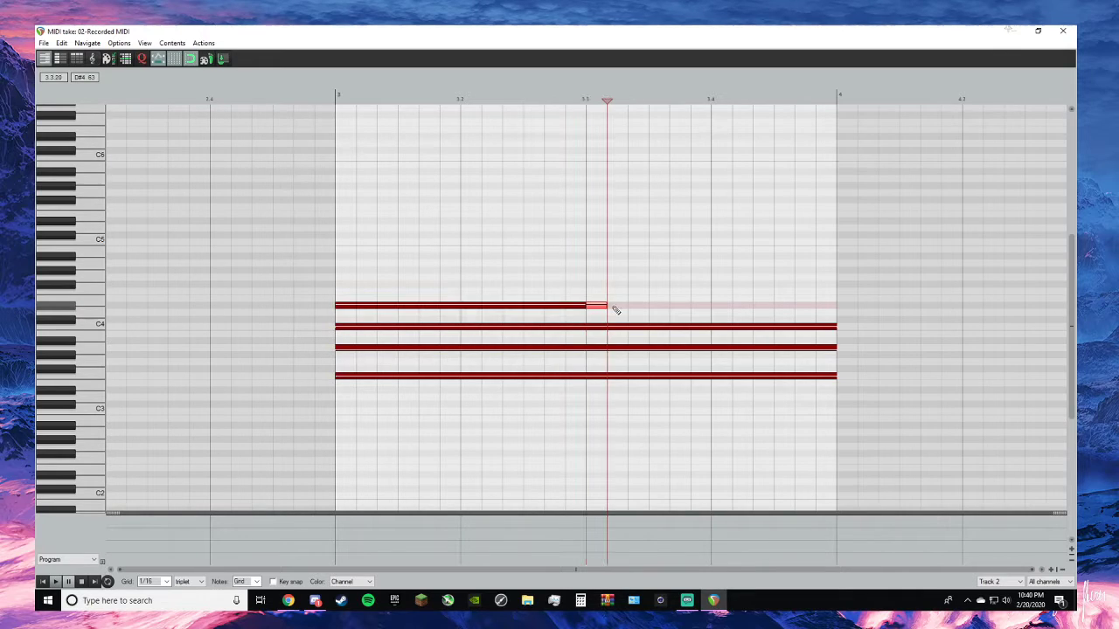
left_click_drag(603, 306, 722, 311)
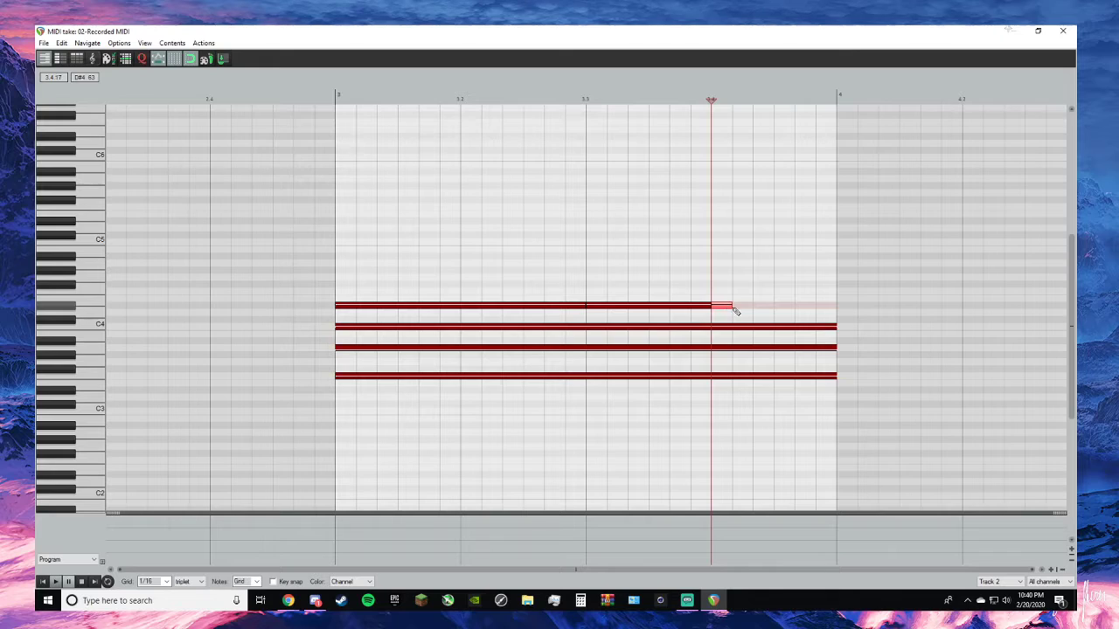
left_click(732, 307)
double_click(729, 307)
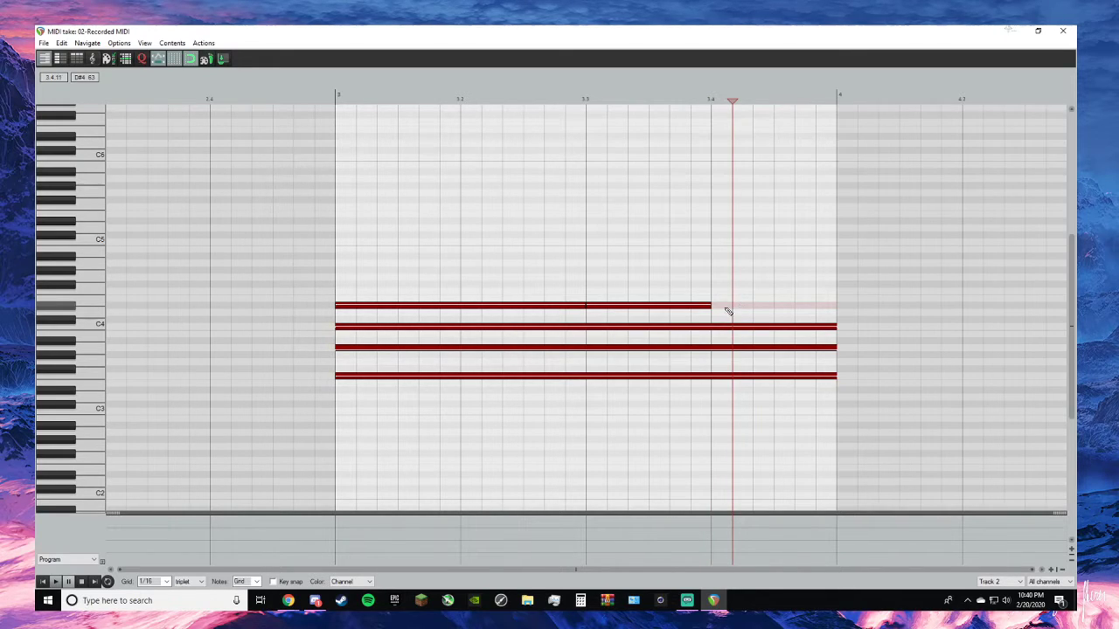
left_click_drag(730, 307, 835, 307)
- Replace the sustained C4 in the bar 3 chord with back-to-back notes starting on beats 1, 3 and 4
double_click(714, 327)
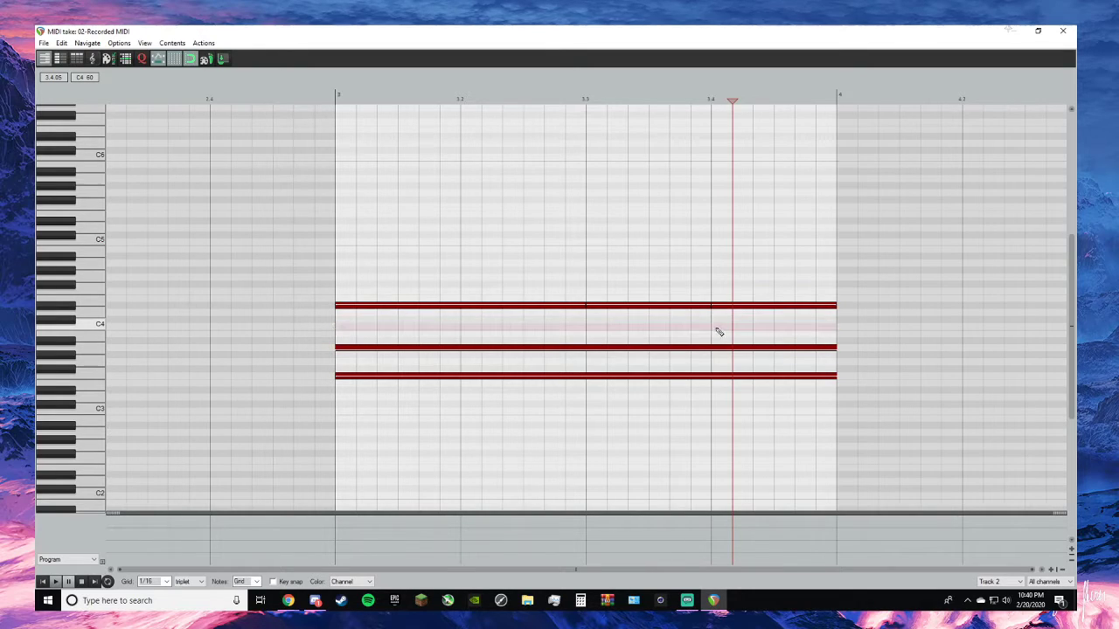
left_click(714, 327)
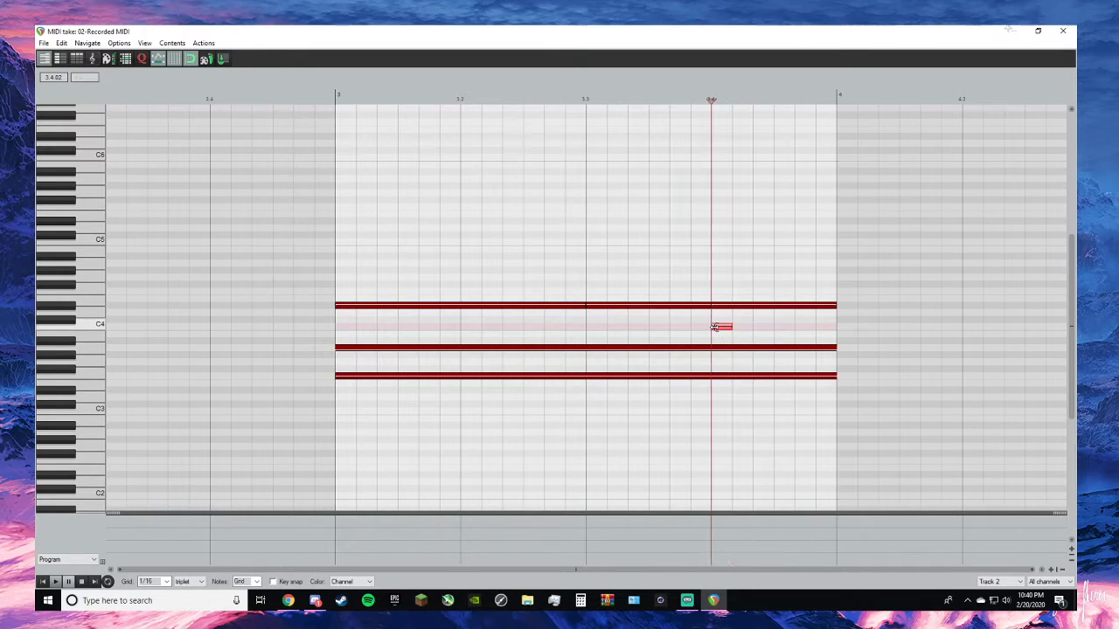
left_click(590, 327)
left_click(350, 328)
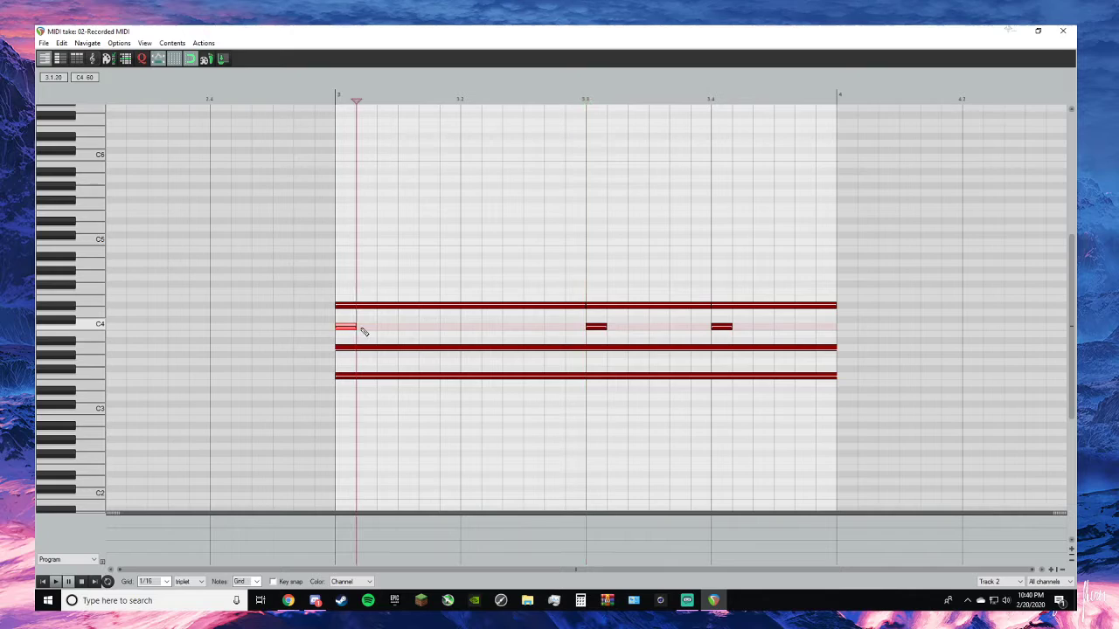
left_click_drag(358, 328, 836, 327)
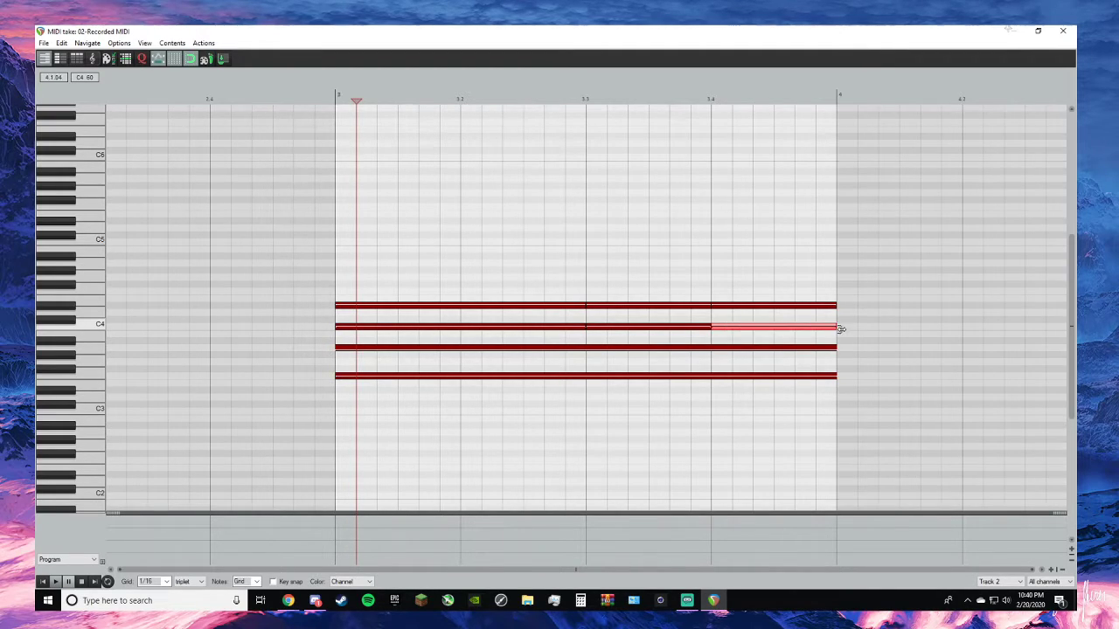
- Replace the sustained A3 in the bar 3 chord with back-to-back notes starting on beats 1, 3 and 4
double_click(368, 348)
left_click(380, 349)
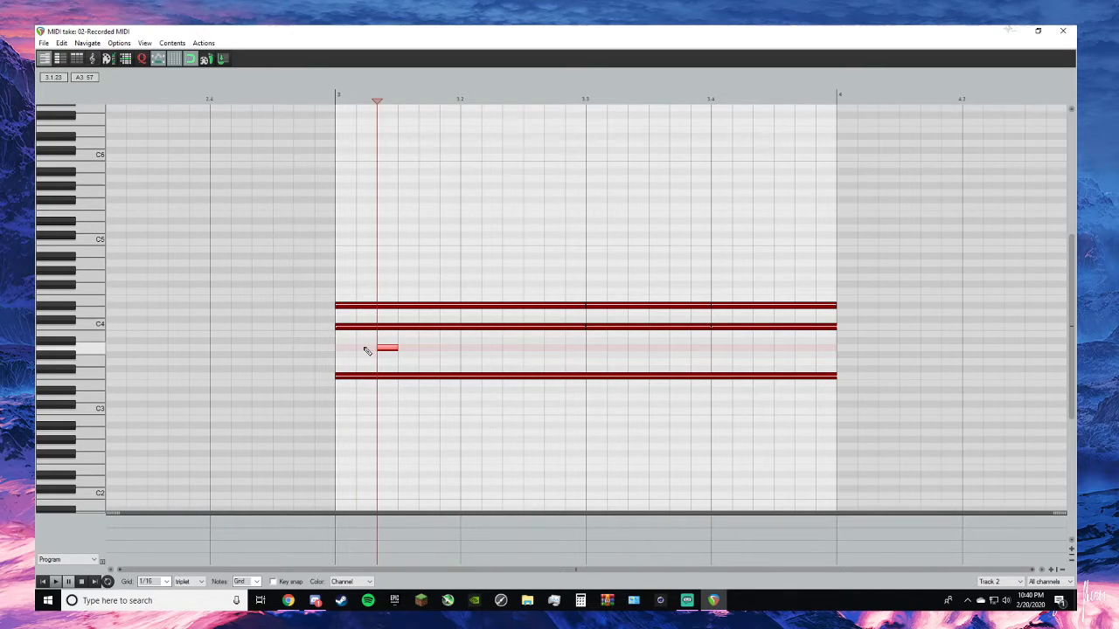
left_click(354, 351)
left_click_drag(387, 349, 591, 357)
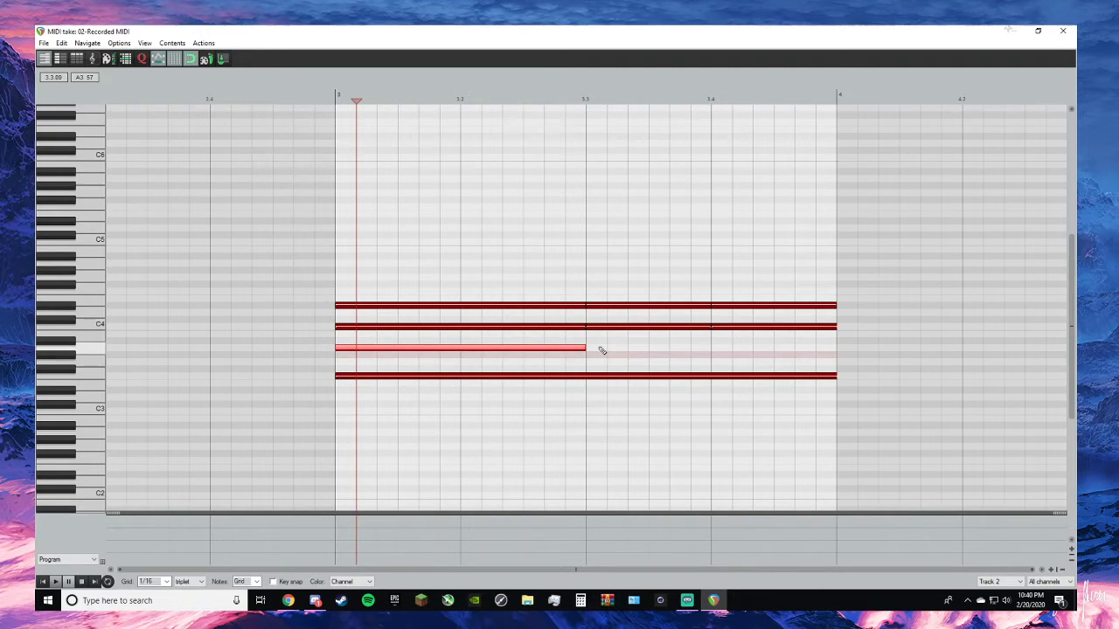
left_click(601, 349)
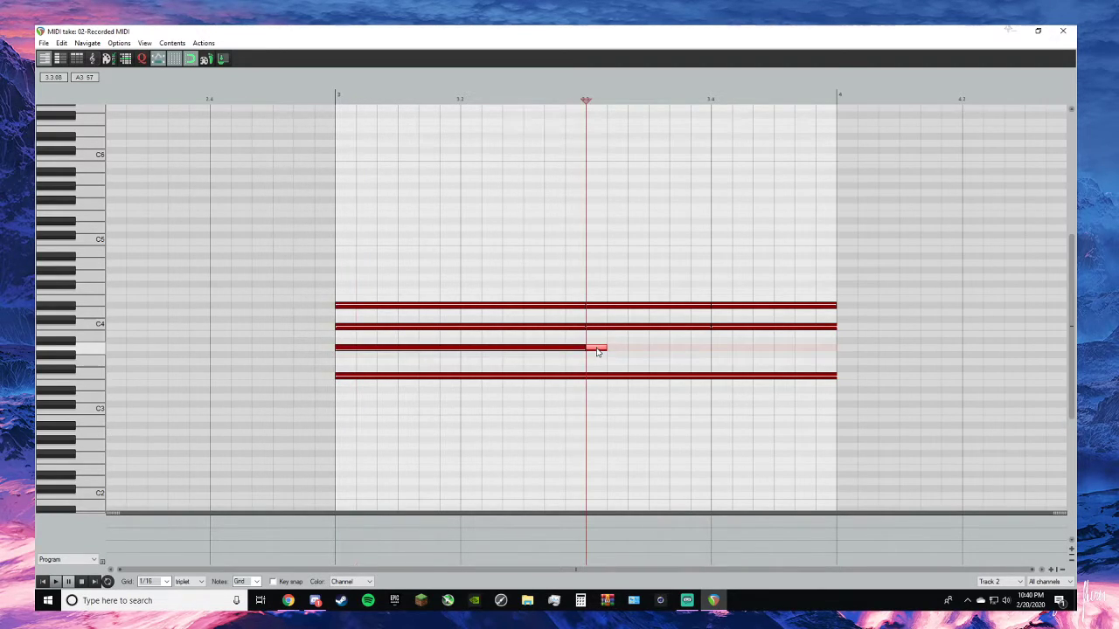
left_click(721, 351)
left_click_drag(730, 346, 837, 346)
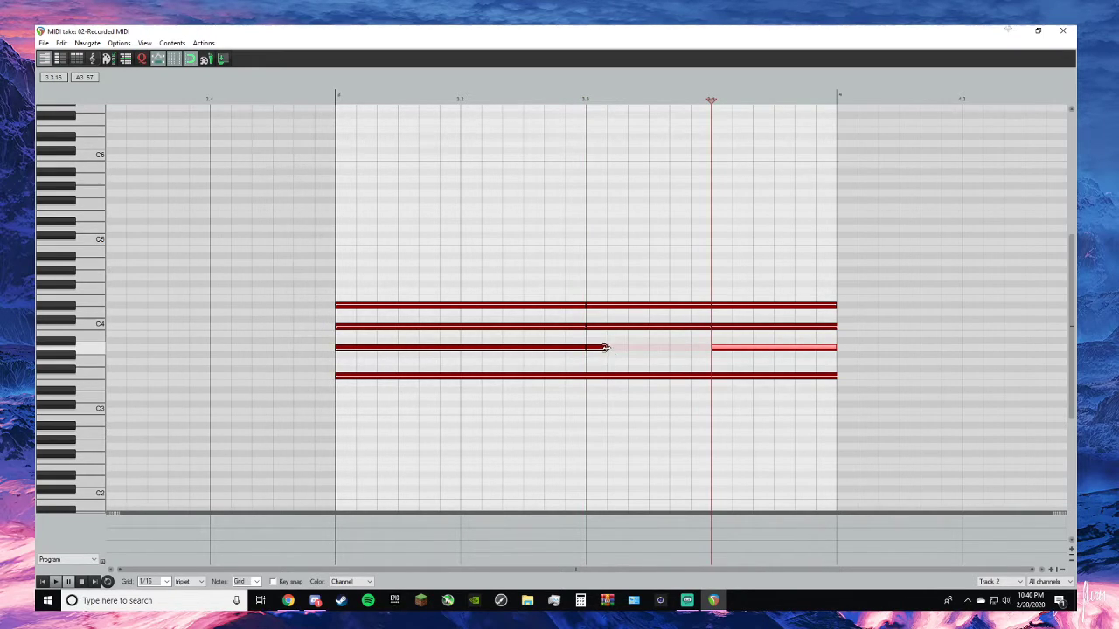
left_click_drag(603, 348, 711, 347)
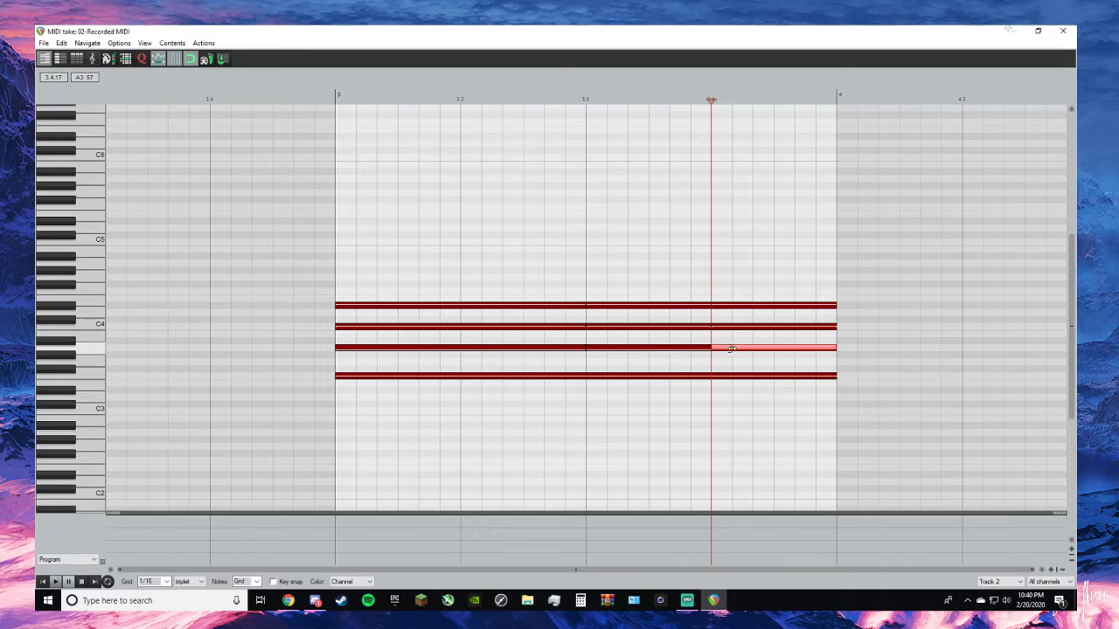
- Divide the F3 in the bar 3 chord into back-to-back notes starting on beats 1, 3 and 4
left_click(586, 377)
right_click(587, 378)
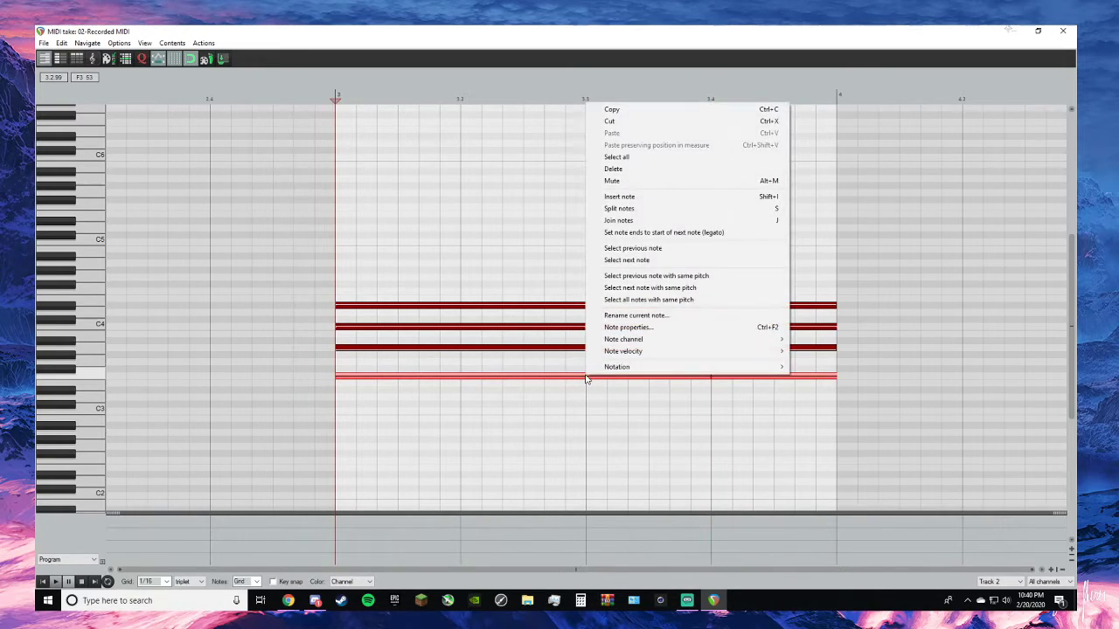
left_click(637, 120)
key("ctrl+v")
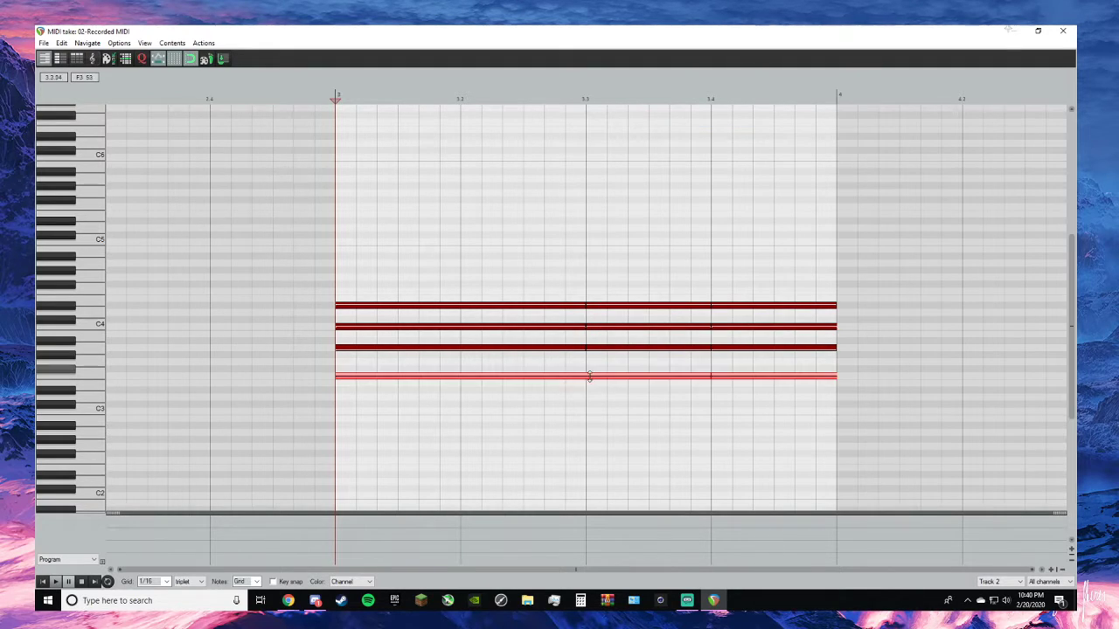
left_click(342, 377)
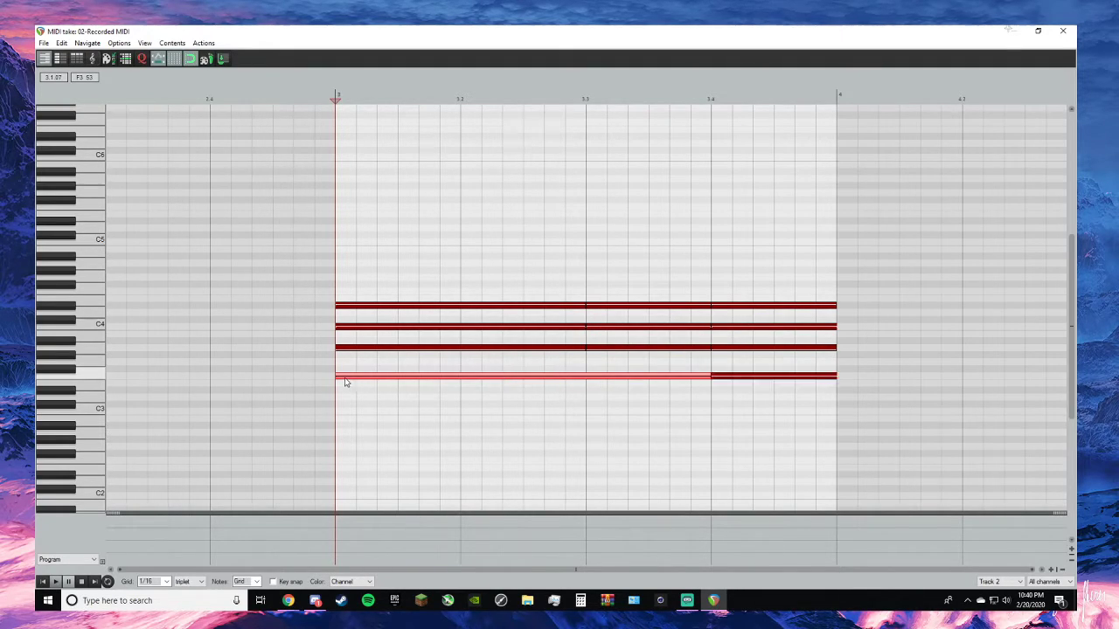
key("Delete")
left_click(341, 379)
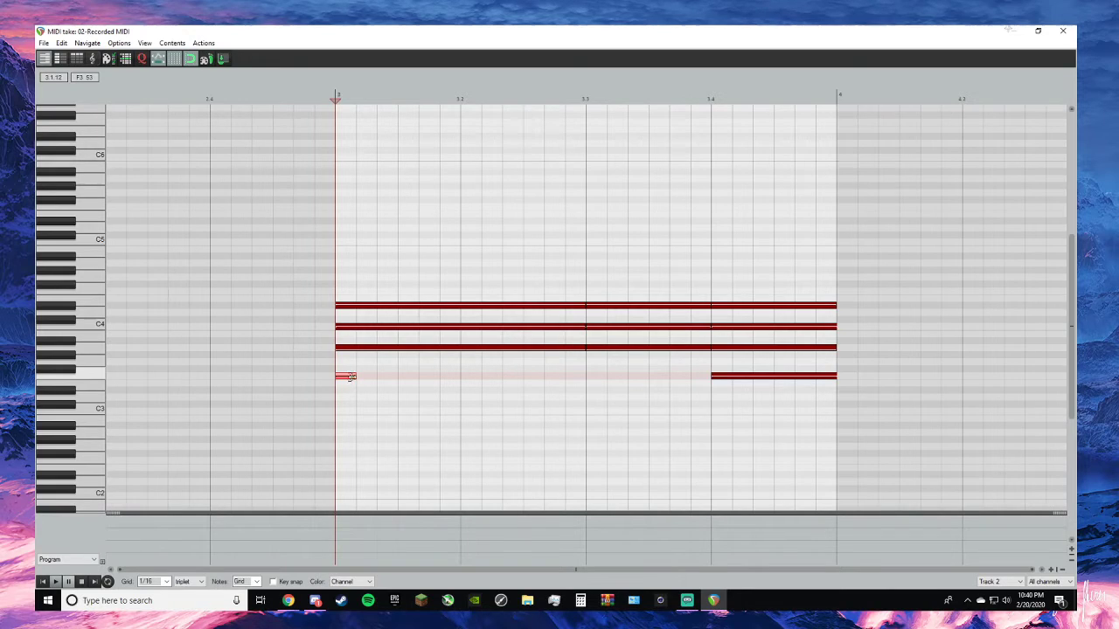
left_click_drag(364, 376, 589, 378)
left_click(590, 378)
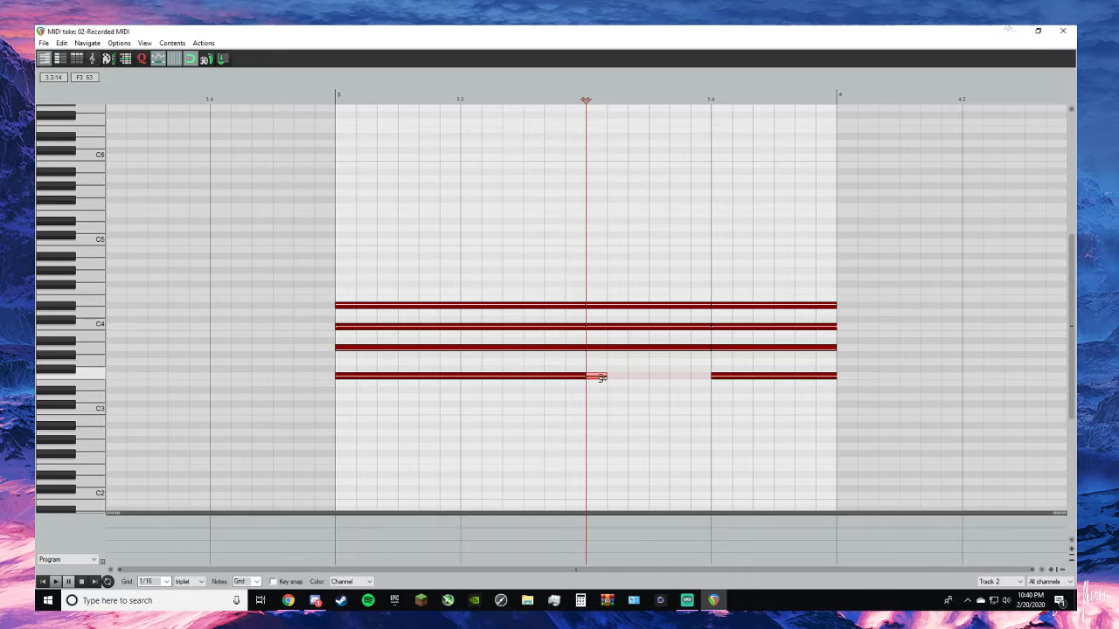
left_click_drag(618, 378, 710, 376)
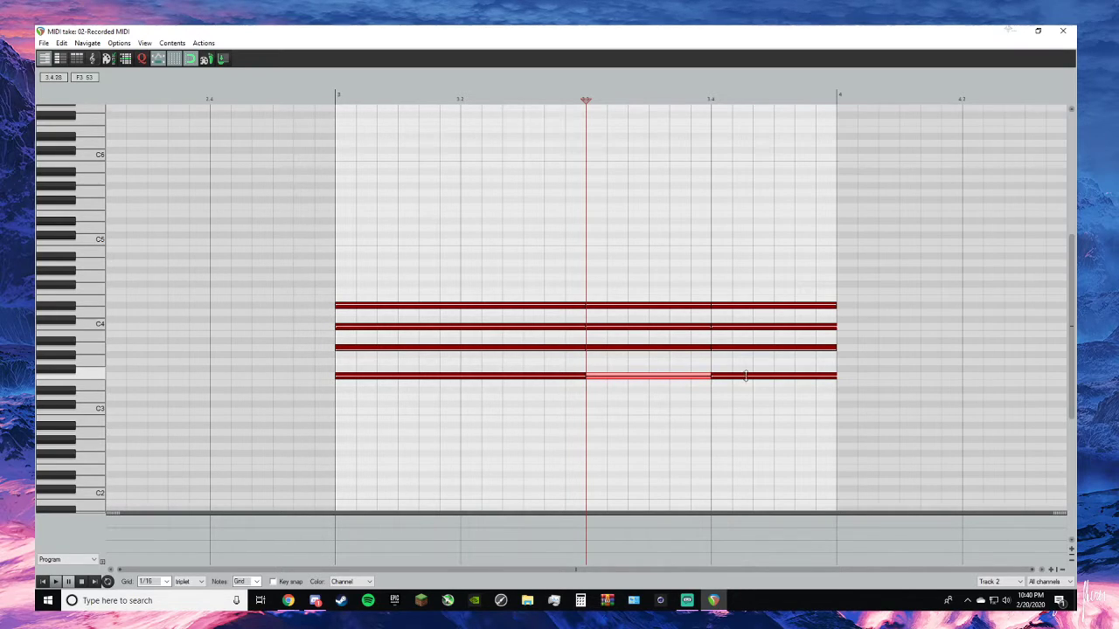
- Play the song from 3.1.00 to hear the bar 3 chord's new rhythm
left_click(1075, 30)
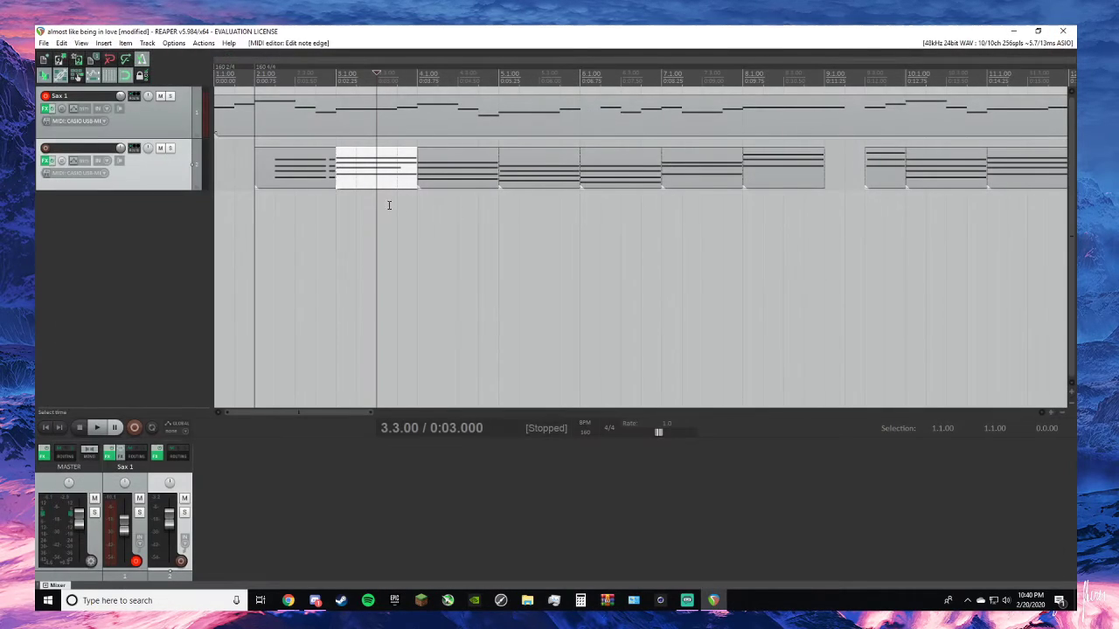
left_click(336, 74)
key("space")
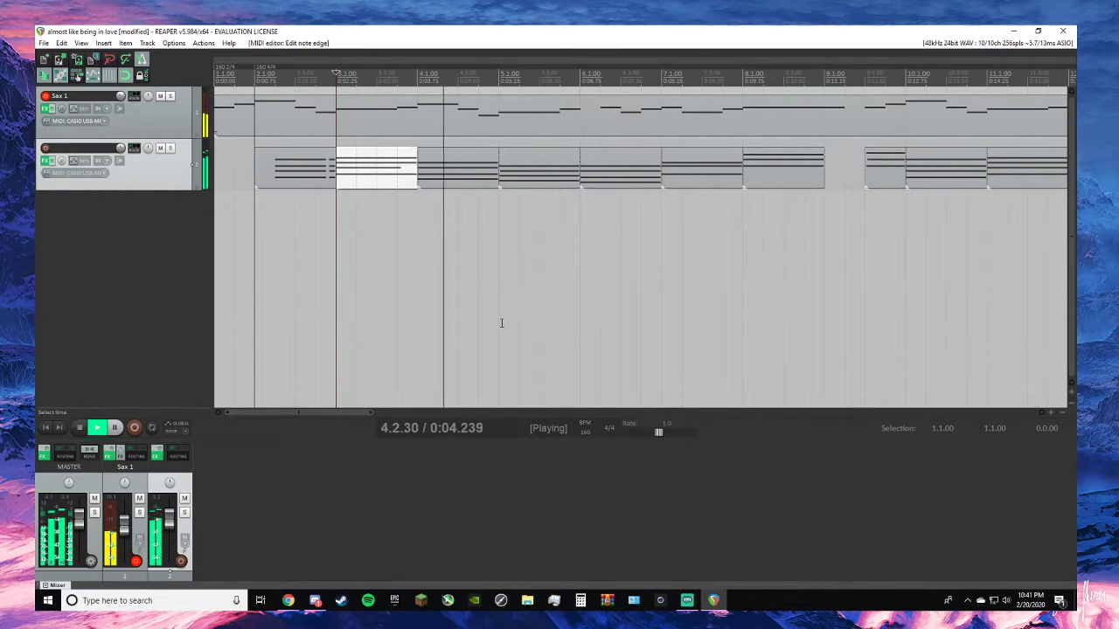
- Open the bar 3 piano chord for MIDI editing and play it from 3.1.00
key("space")
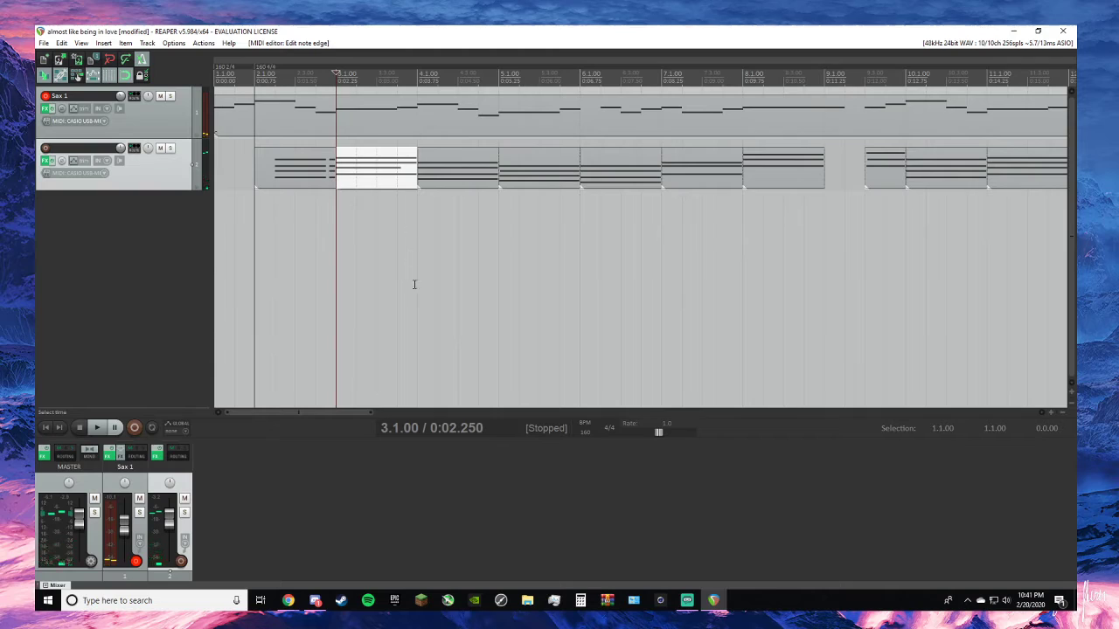
key("alt+Tab")
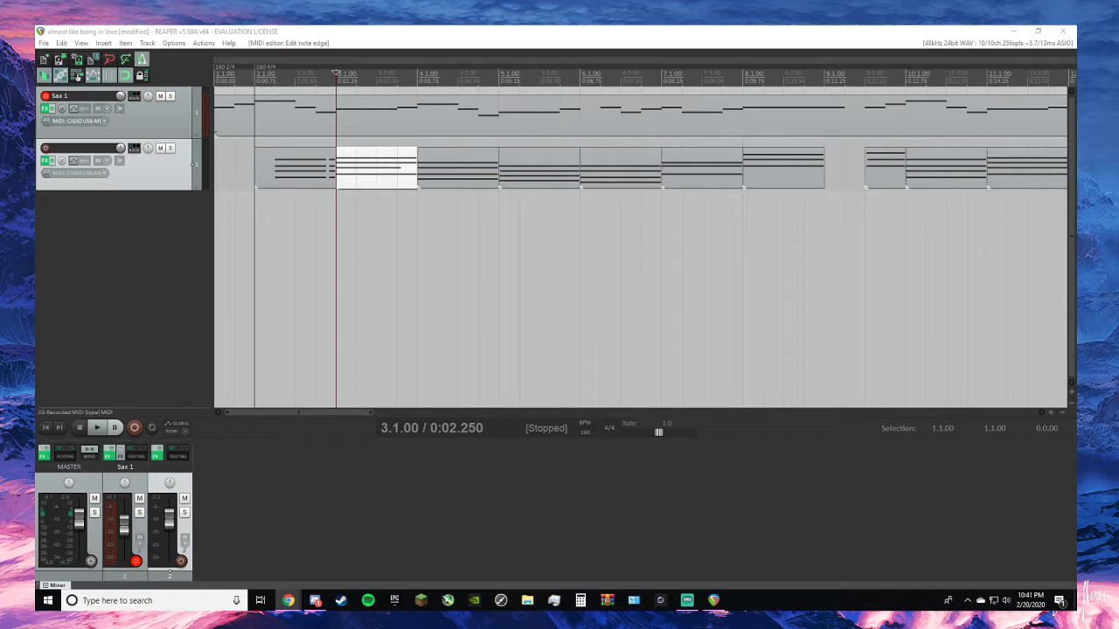
double_click(383, 181)
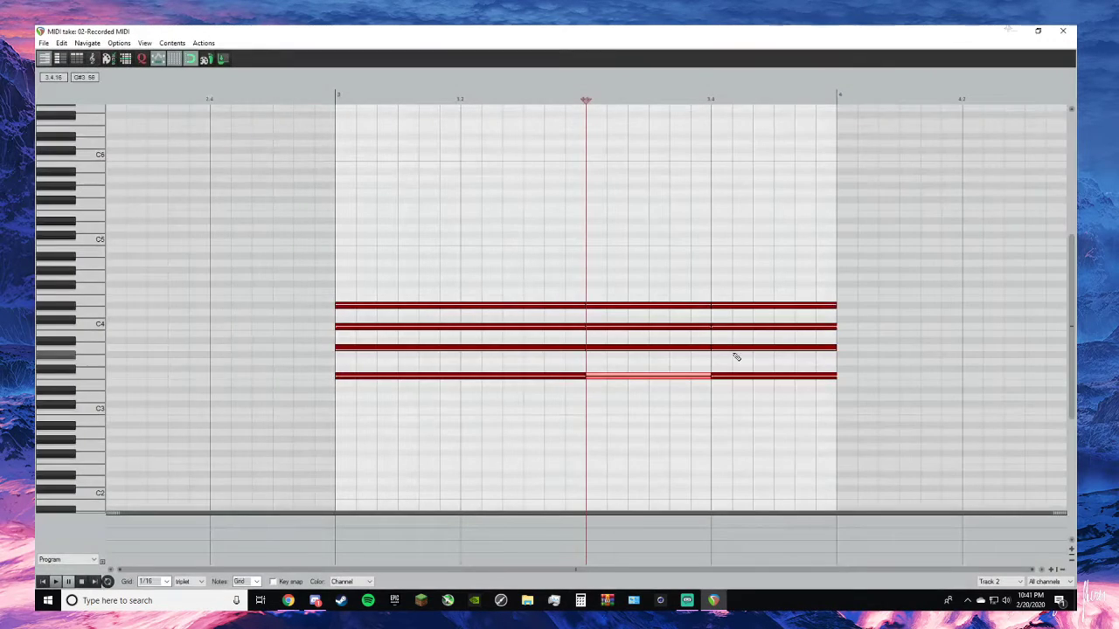
left_click(701, 429)
key("space")
key("space")
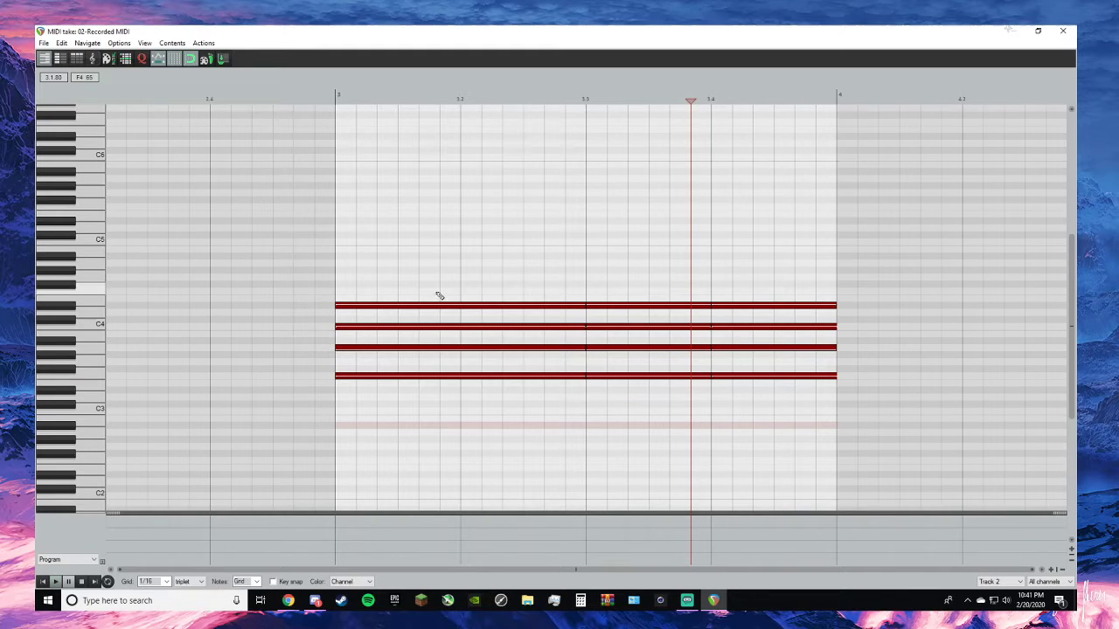
left_click(336, 98)
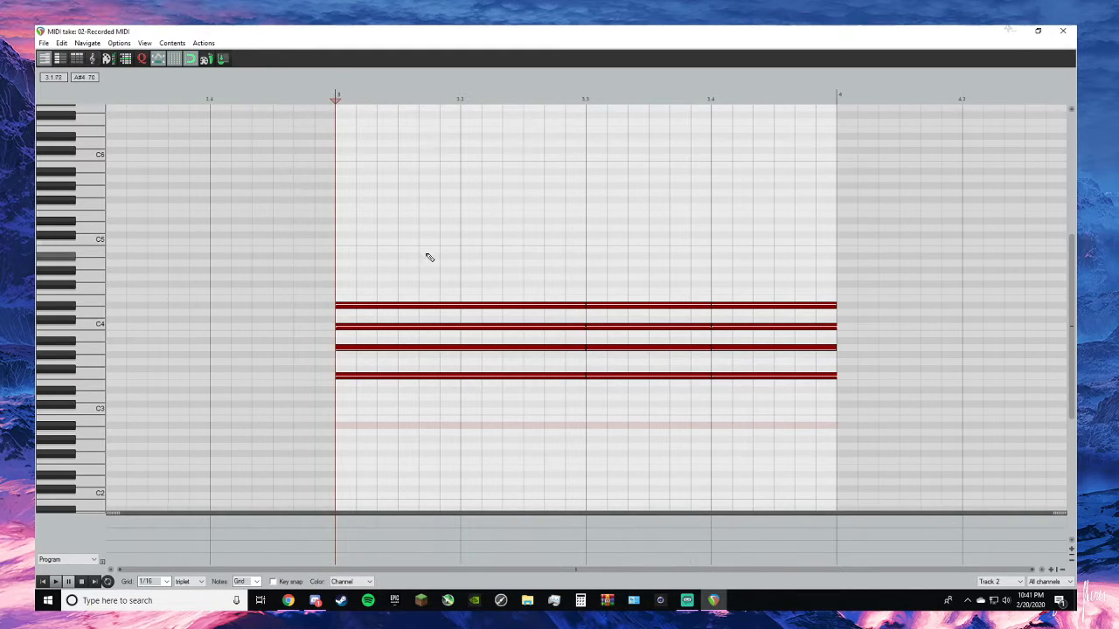
key("space")
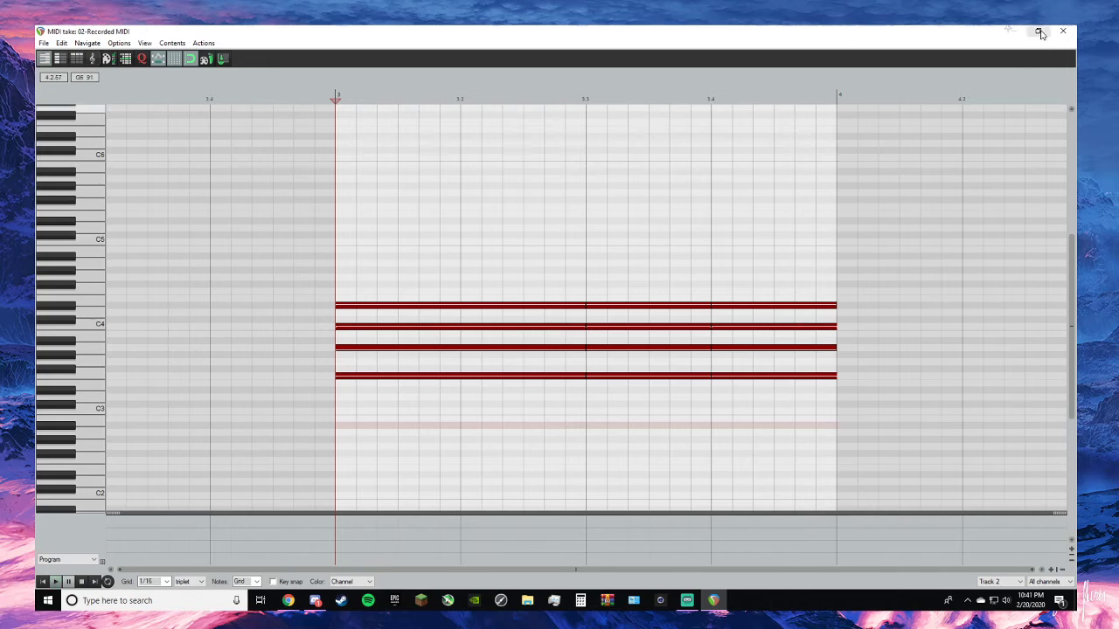
key("space")
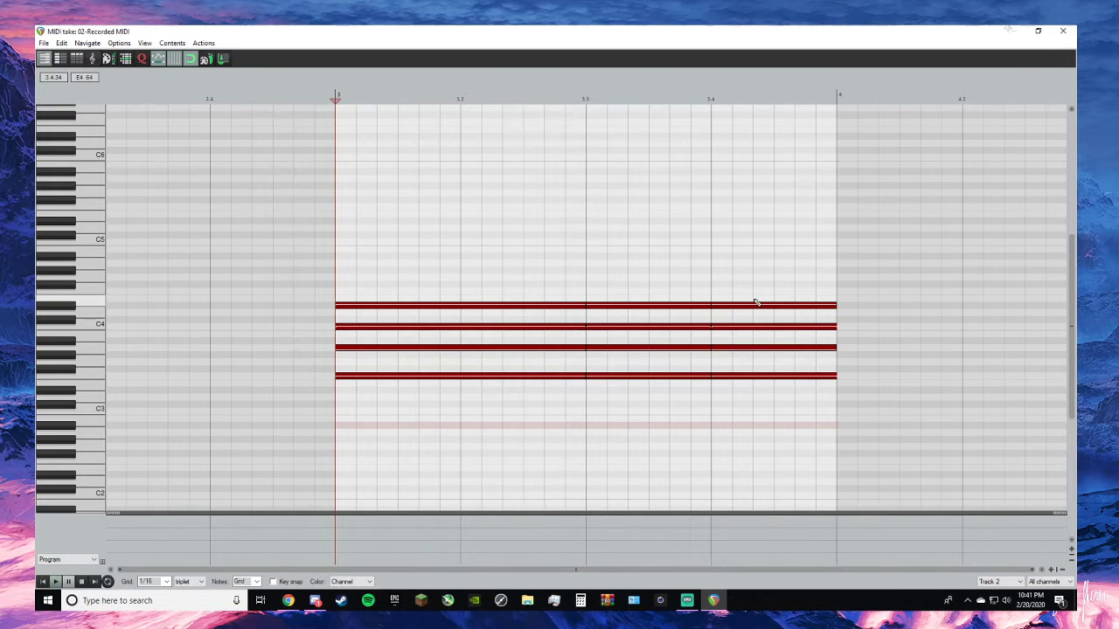
- Cut the four chord notes on beat 4 of bar 3 and close the MIDI editor
left_click(763, 307)
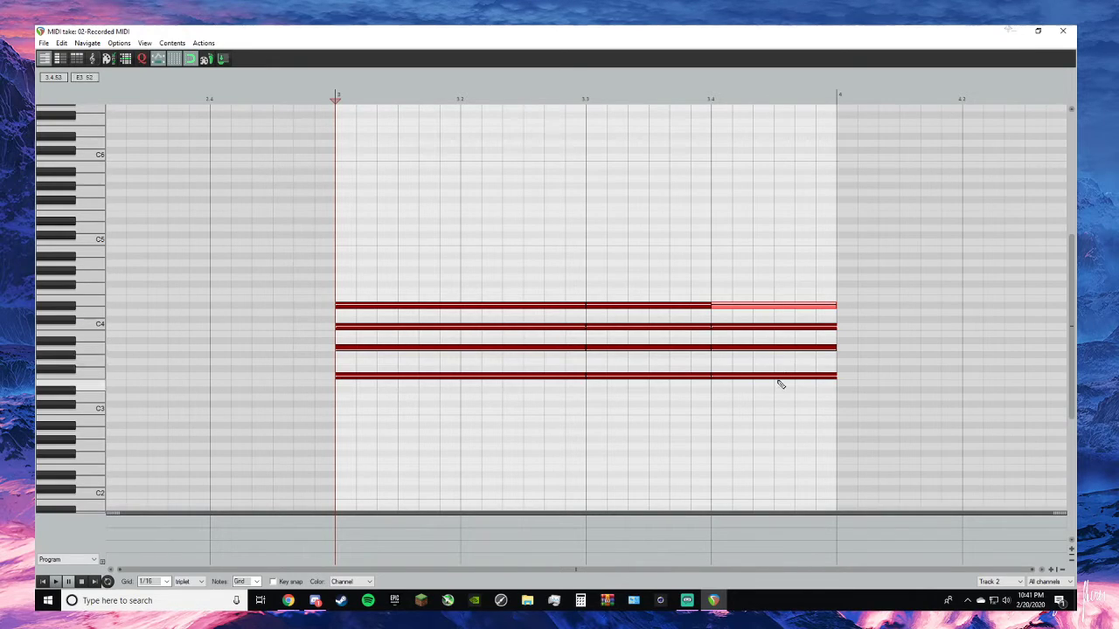
left_click_drag(775, 382, 794, 305)
right_click(795, 305)
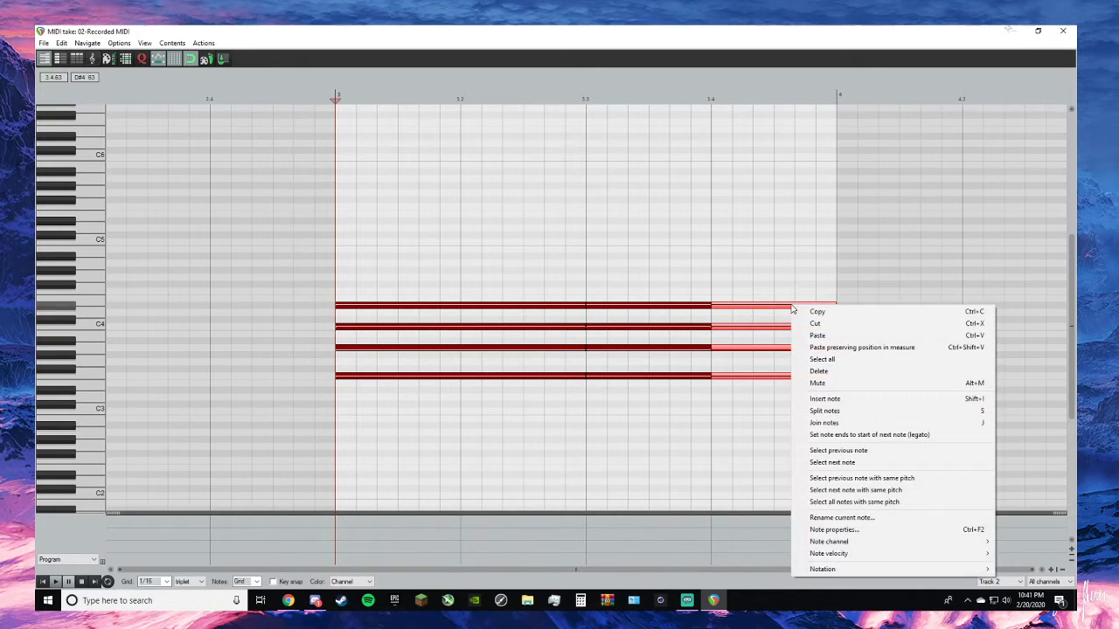
left_click(797, 322)
left_click(1063, 31)
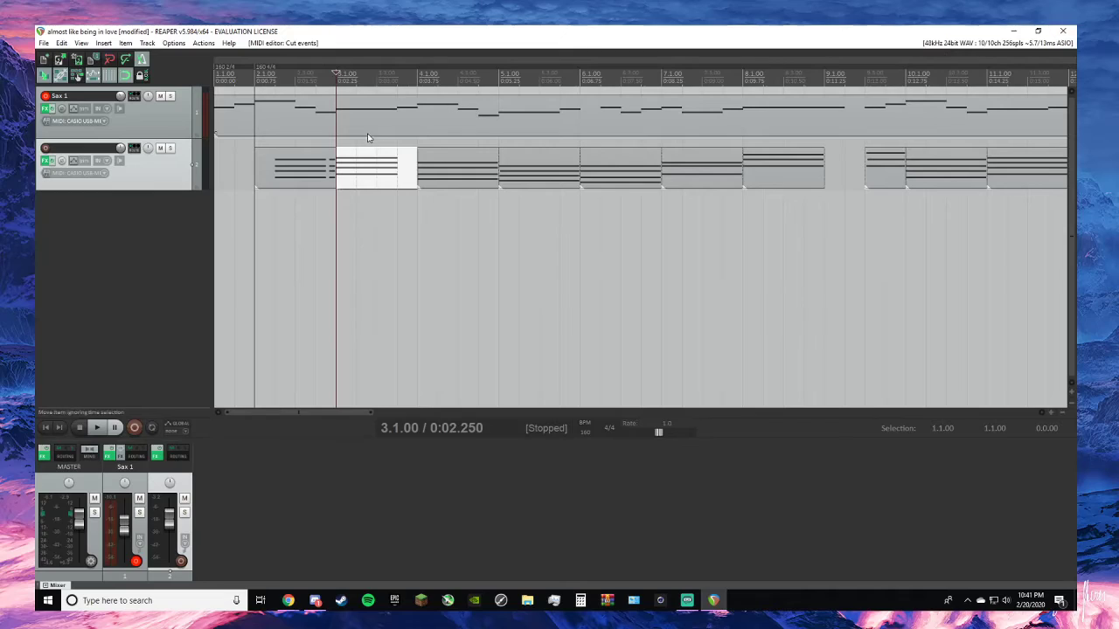
- Play the song from 2.1.00 to hear the shortened bar 3 chord in context
left_click(255, 77)
key("space")
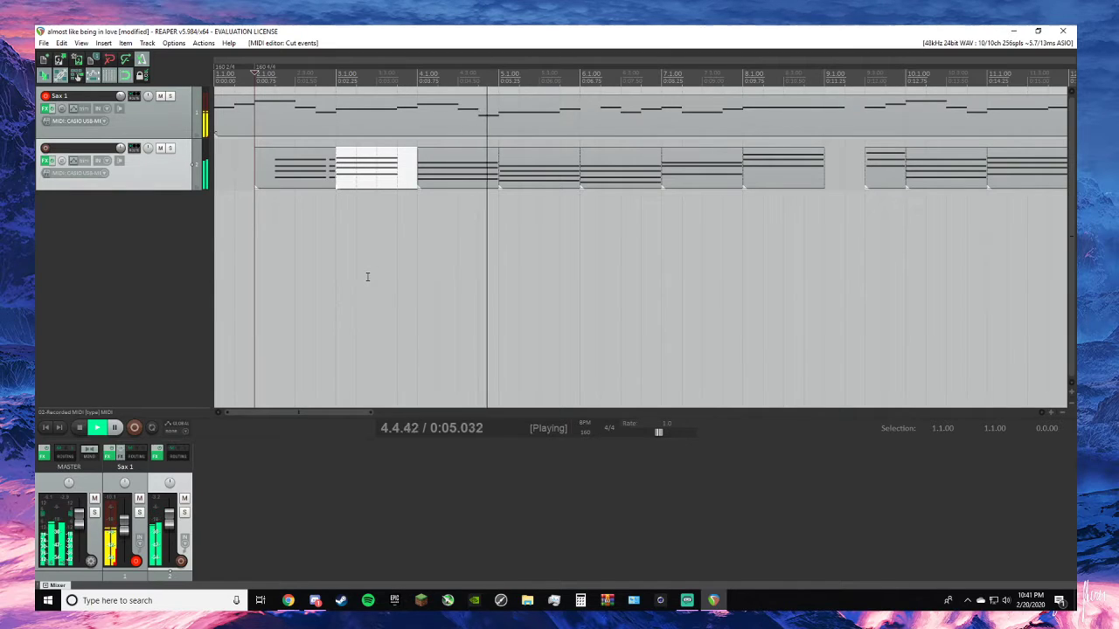
key("space")
- Trim the start of all four bar 4 chord notes so they begin two thirds of the way through beat 1
left_click(442, 171)
double_click(439, 171)
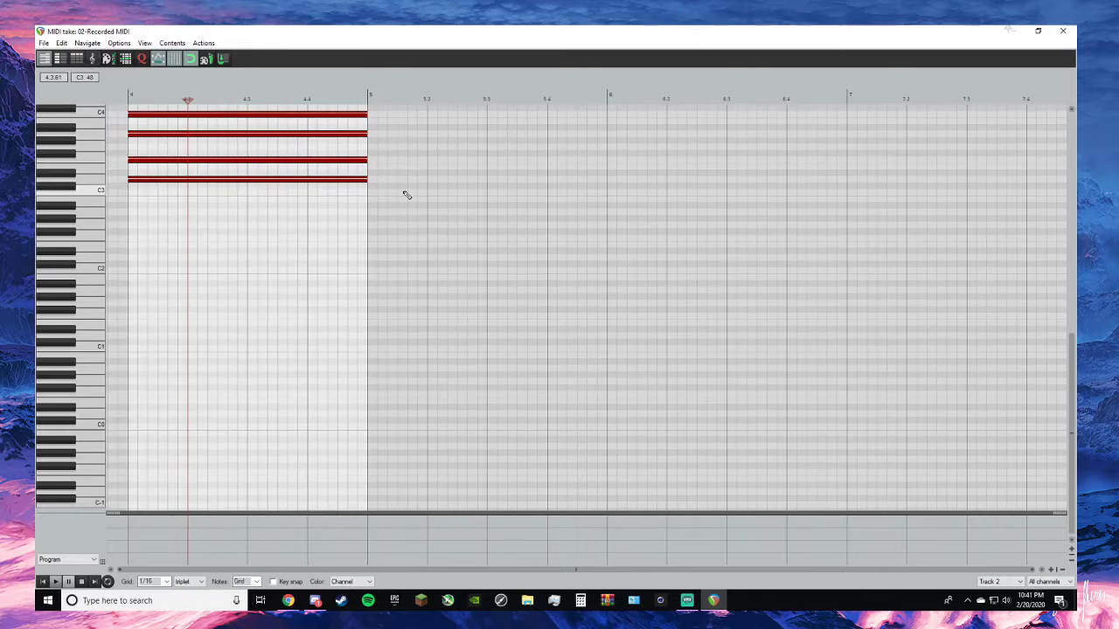
scroll(405, 193, "down", 2)
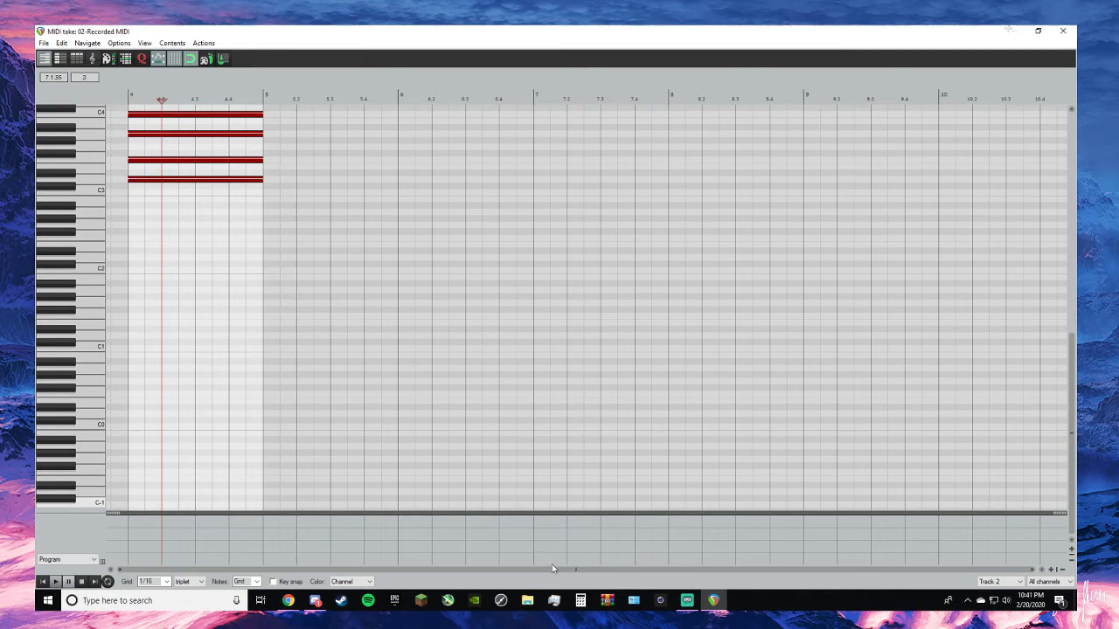
scroll(219, 157, "up", 3)
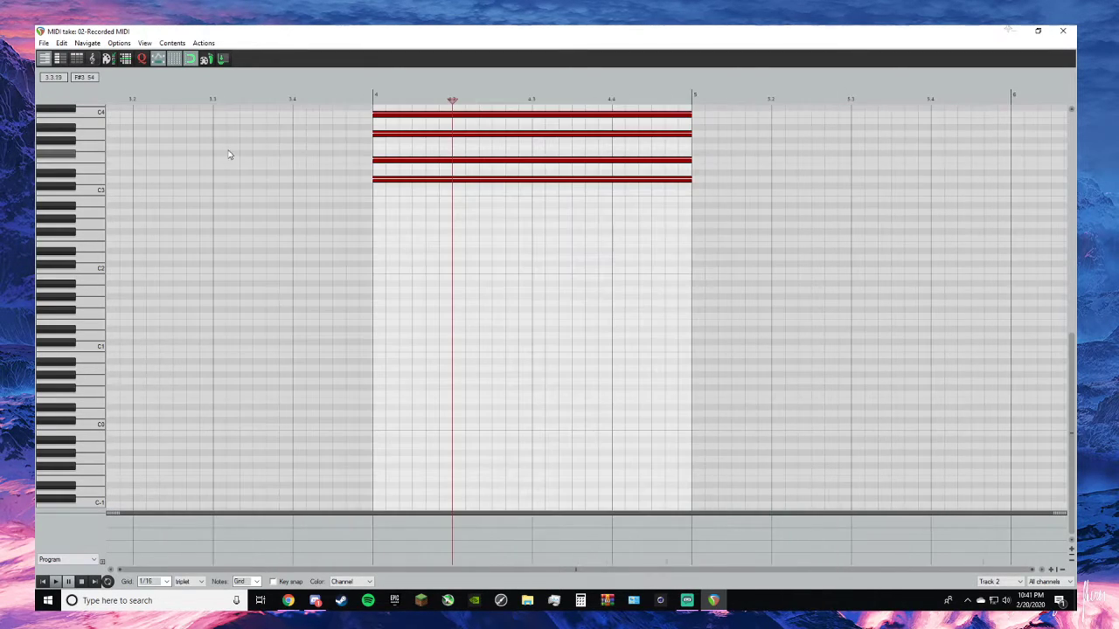
left_click(386, 115)
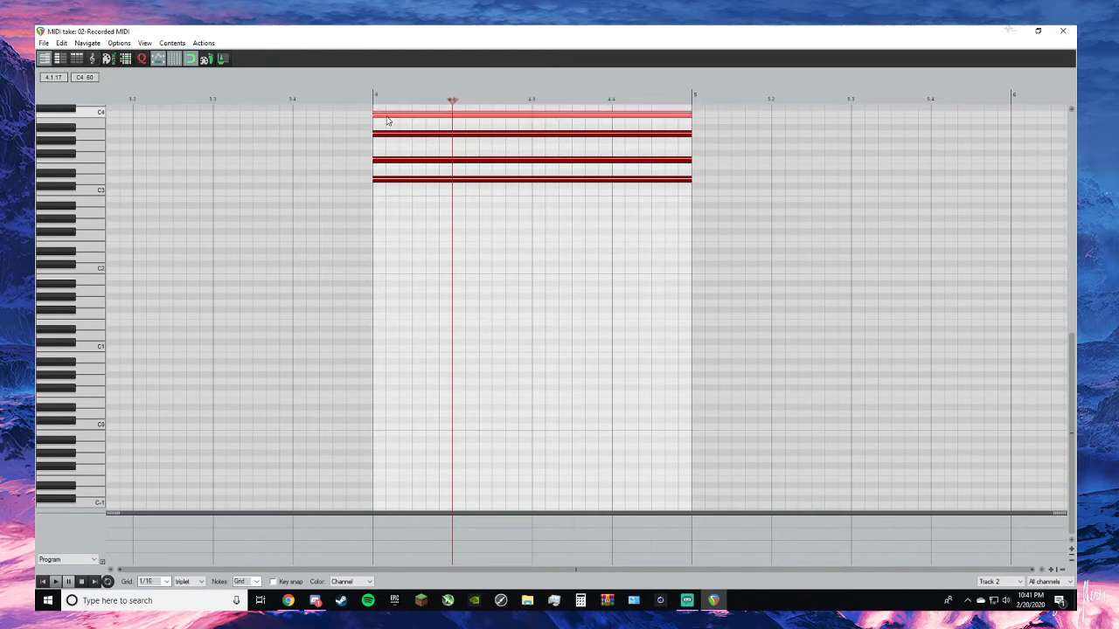
key("ctrl+a")
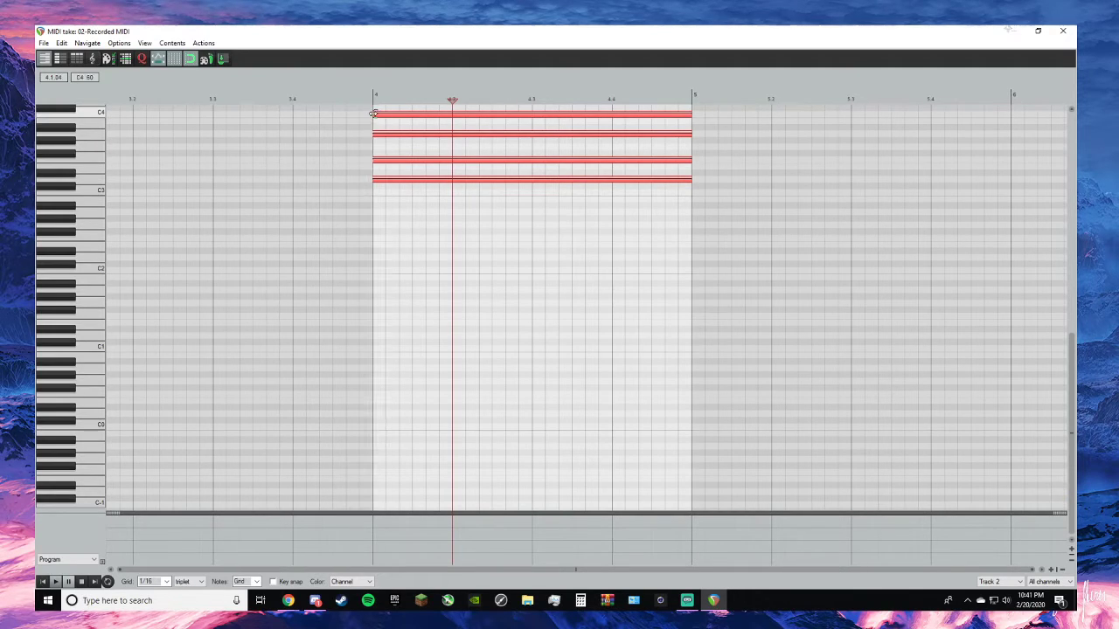
left_click_drag(376, 115, 430, 118)
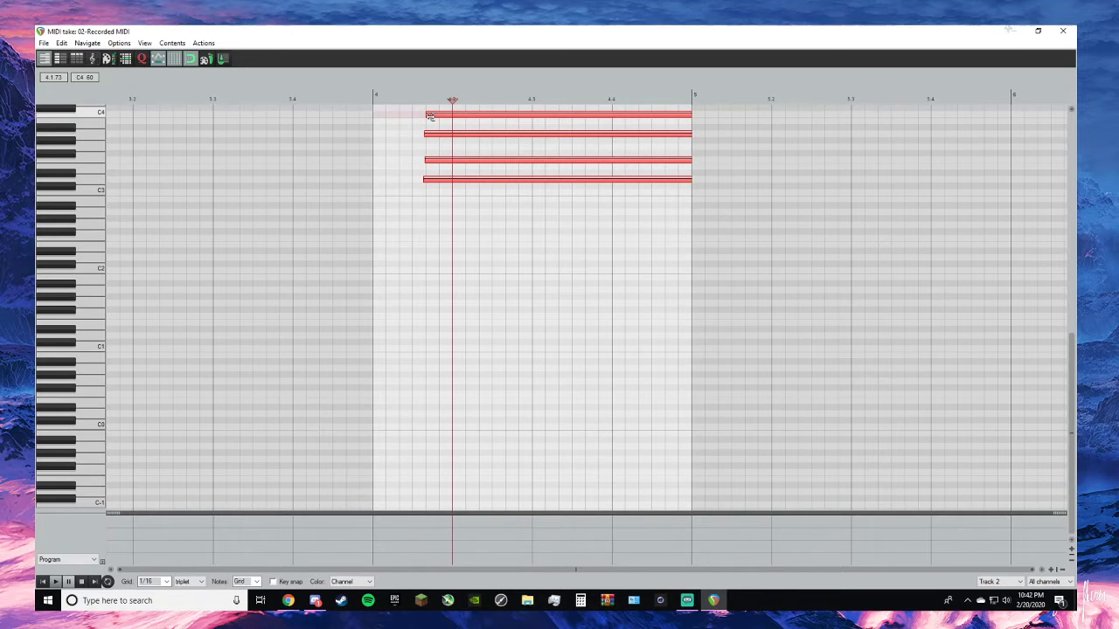
left_click(1063, 30)
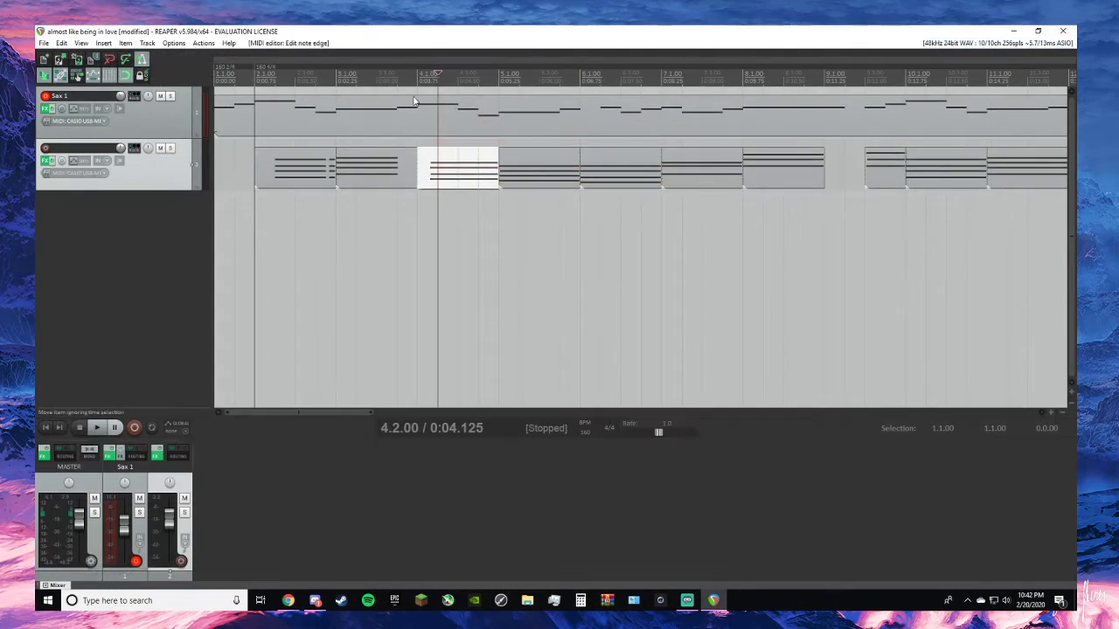
- Play the song from the start of the project to hear the revised piano rhythm
left_click(418, 77)
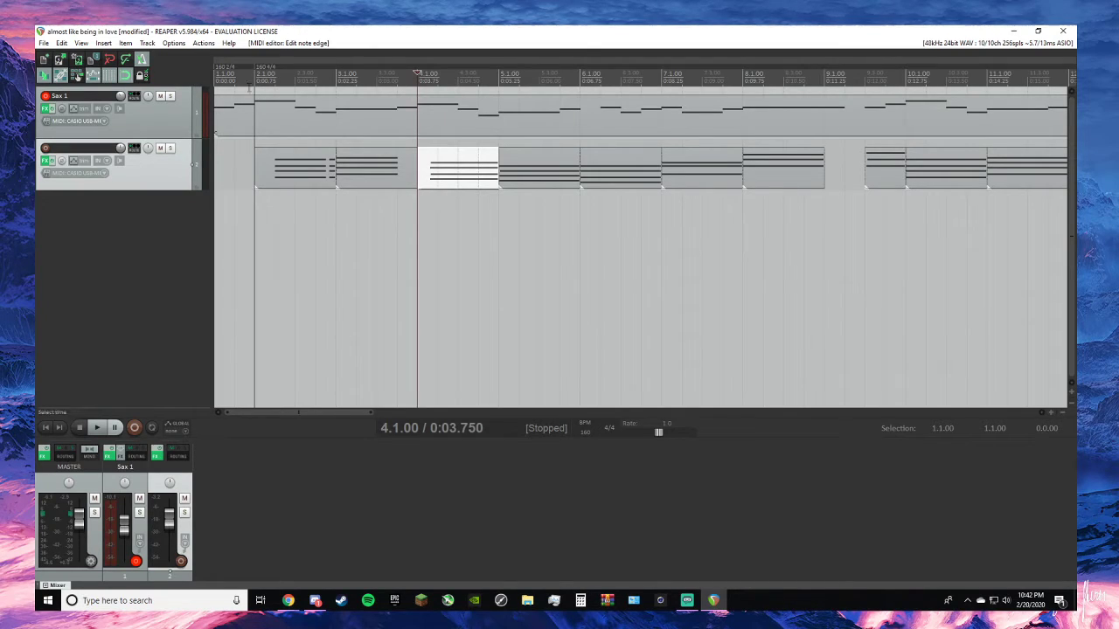
left_click(45, 427)
key("space")
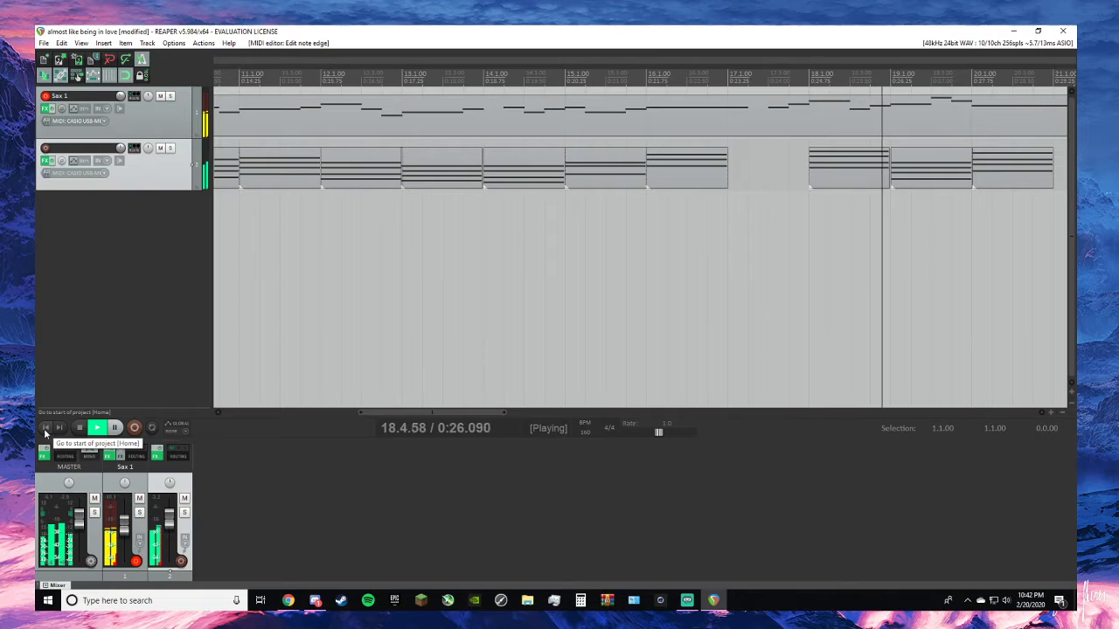
key("space")
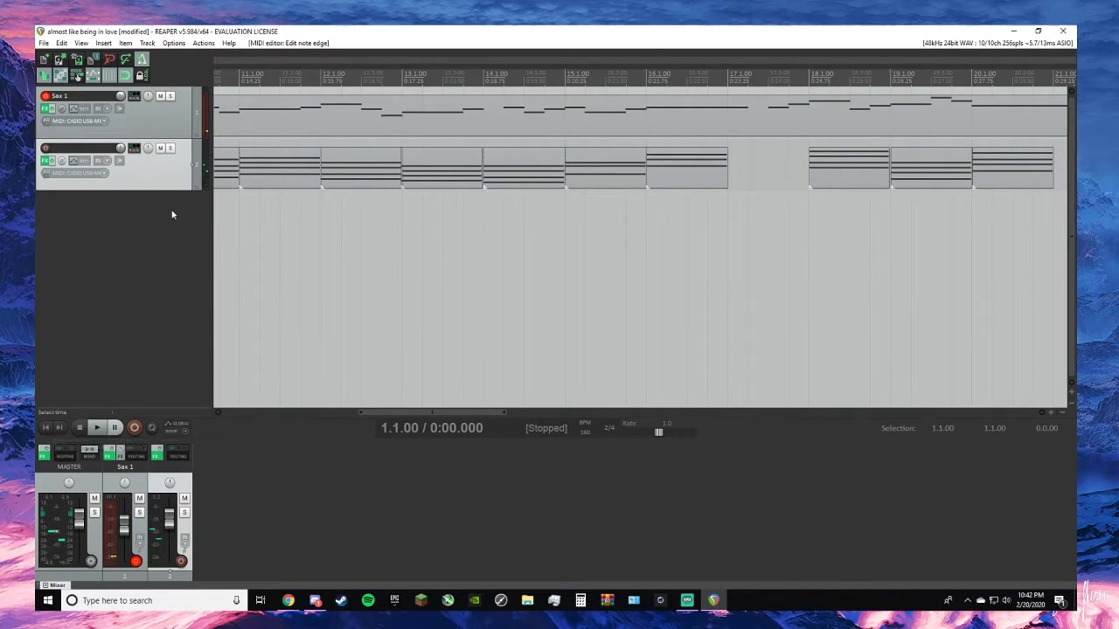
- Insert a new track below the piano chord track
left_click(43, 43)
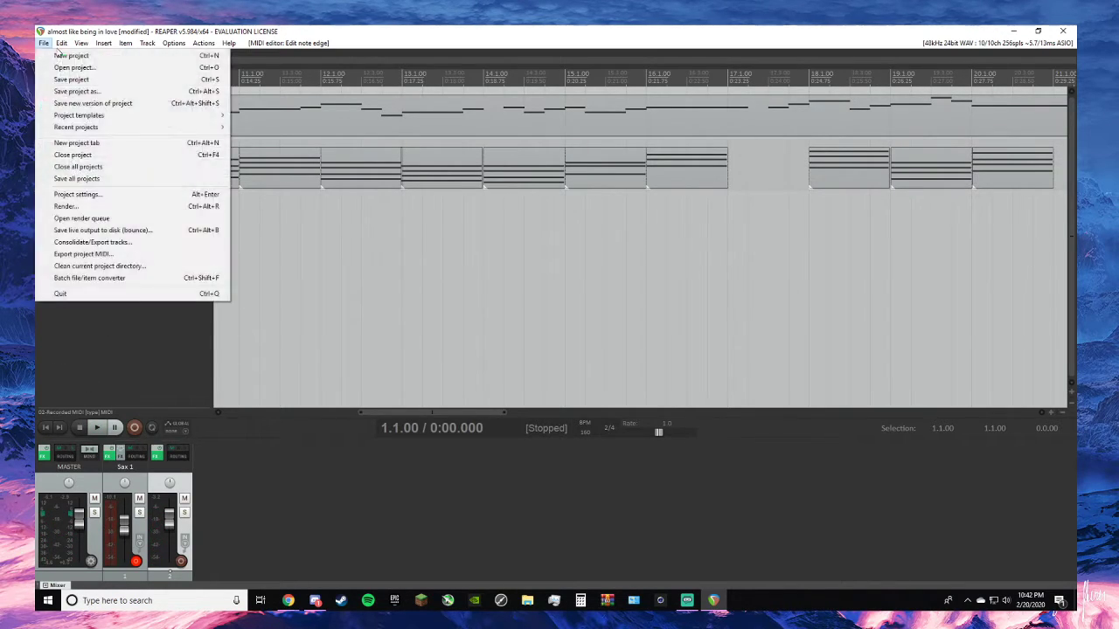
mouse_move(124, 44)
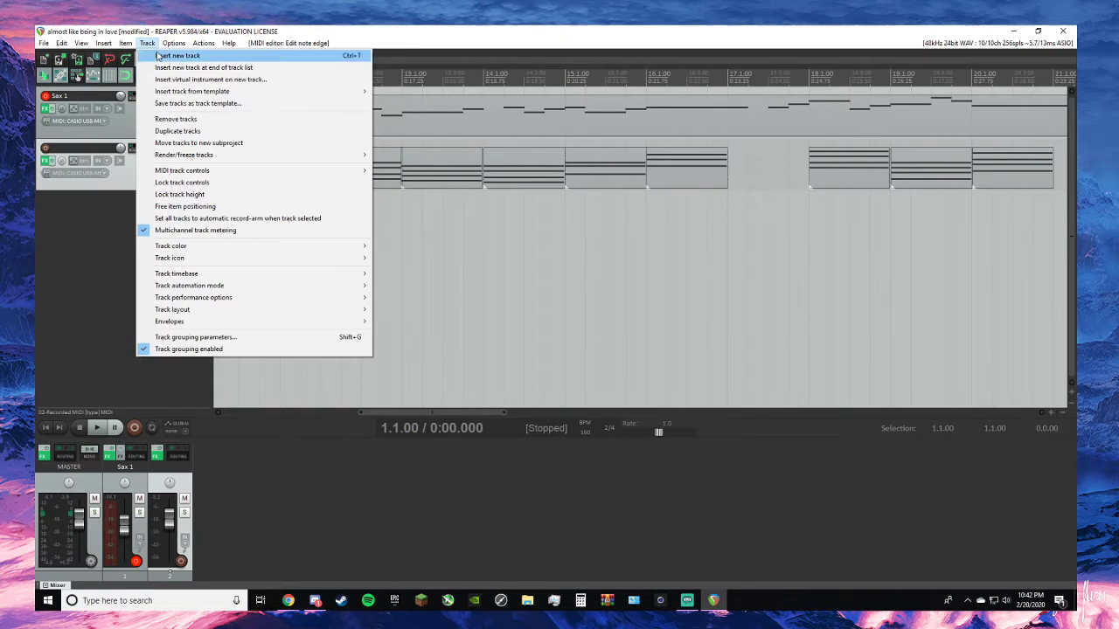
left_click(160, 55)
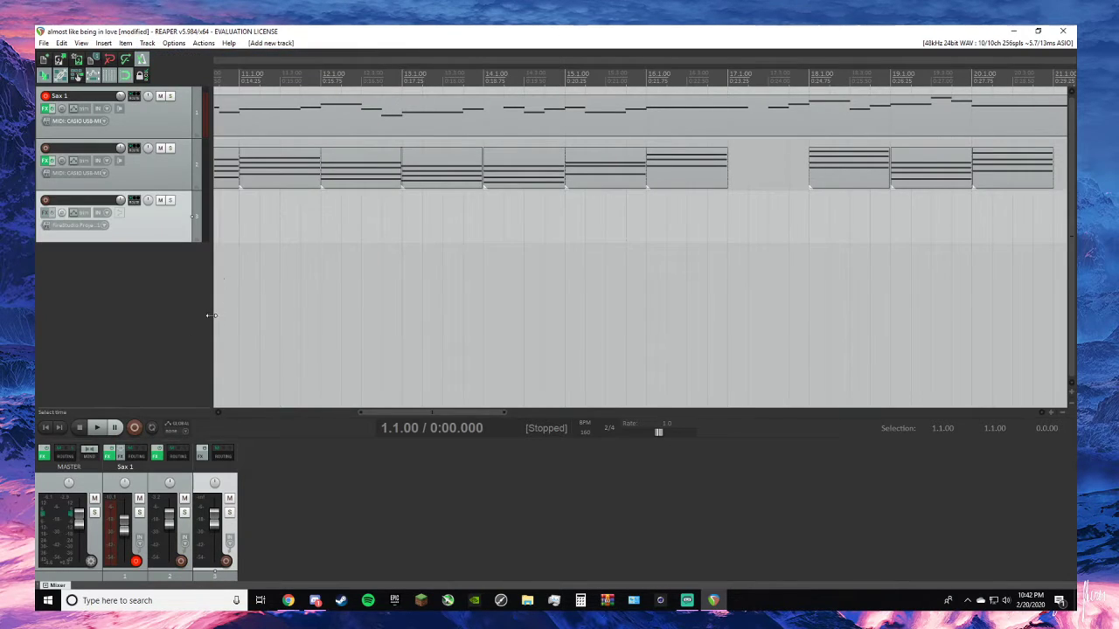
- Add the Kontakt (x86) VSTi by Native Instruments to track 3, filtering the instrument plugins by "k"
left_click(45, 212)
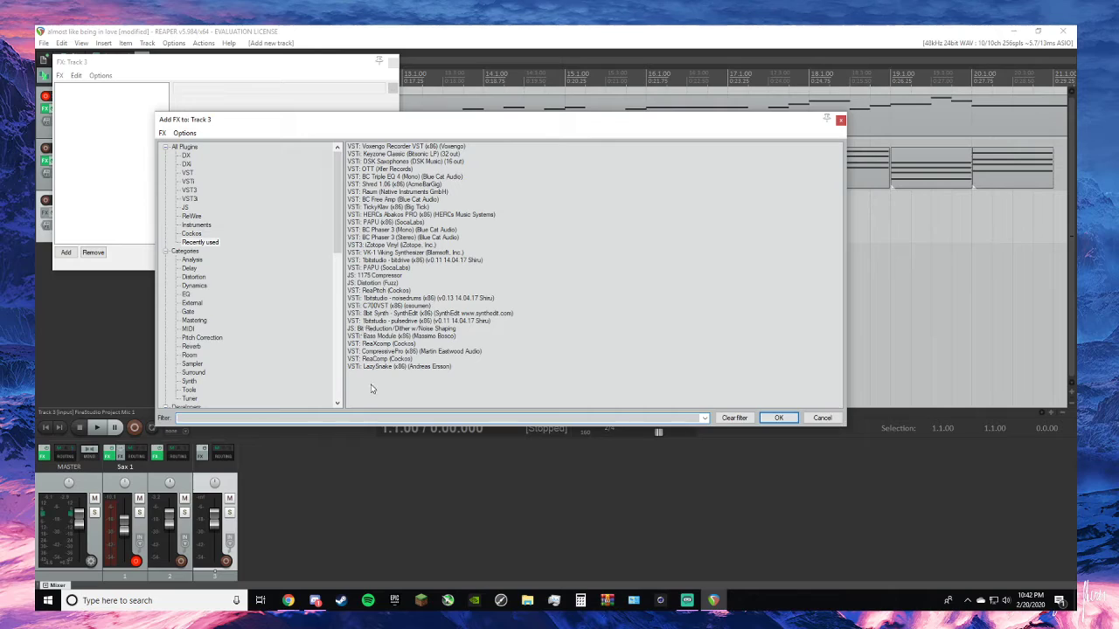
left_click(196, 260)
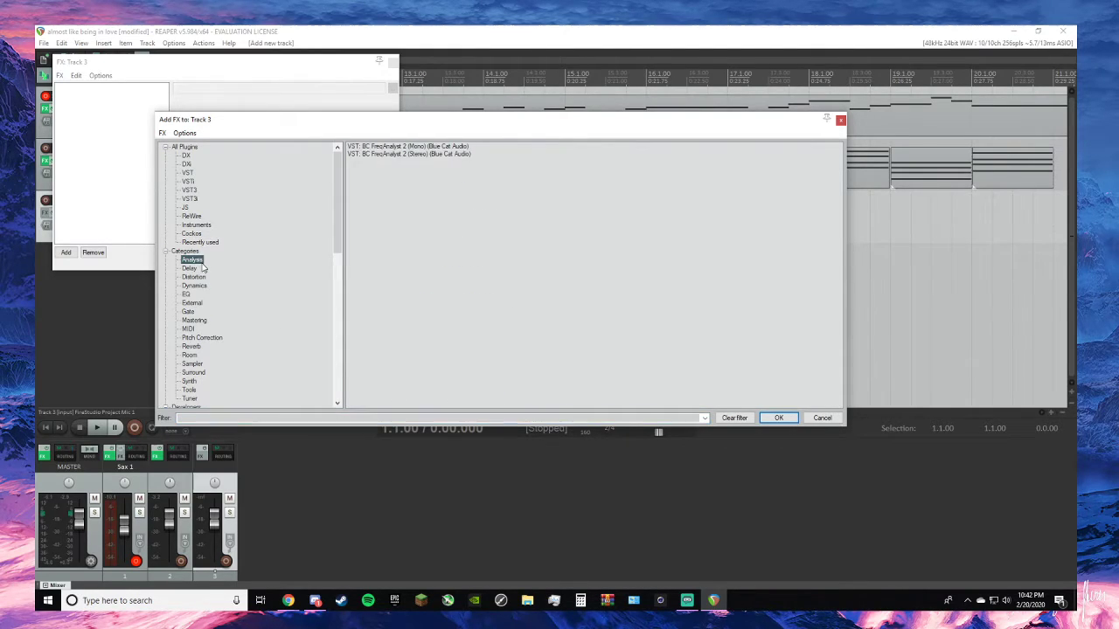
left_click(190, 173)
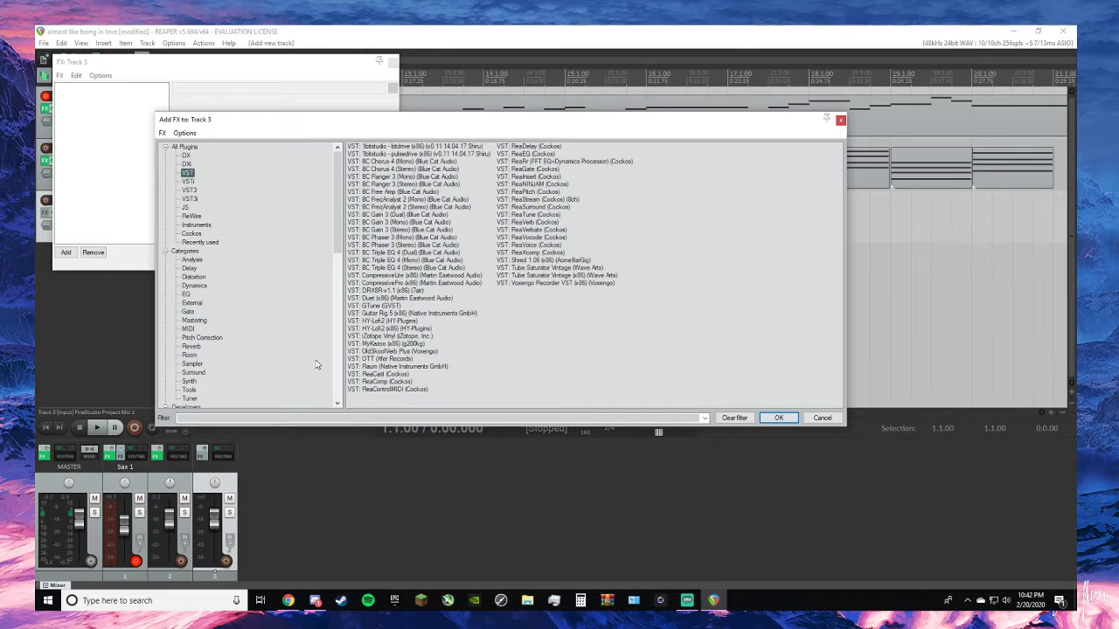
left_click(345, 418)
type("kont")
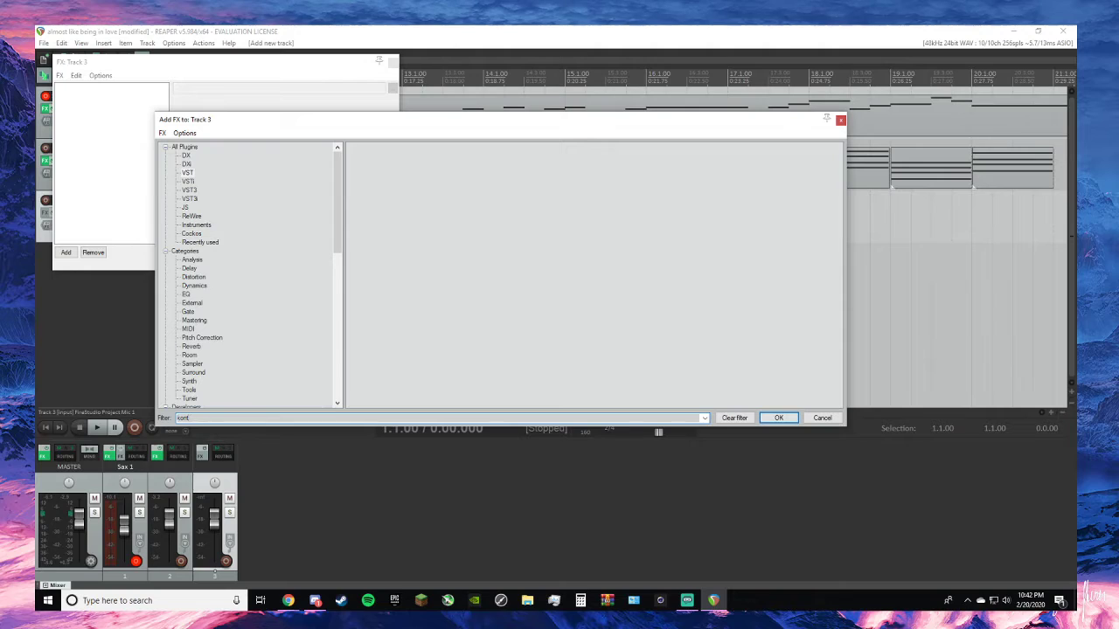
key("BackSpace")
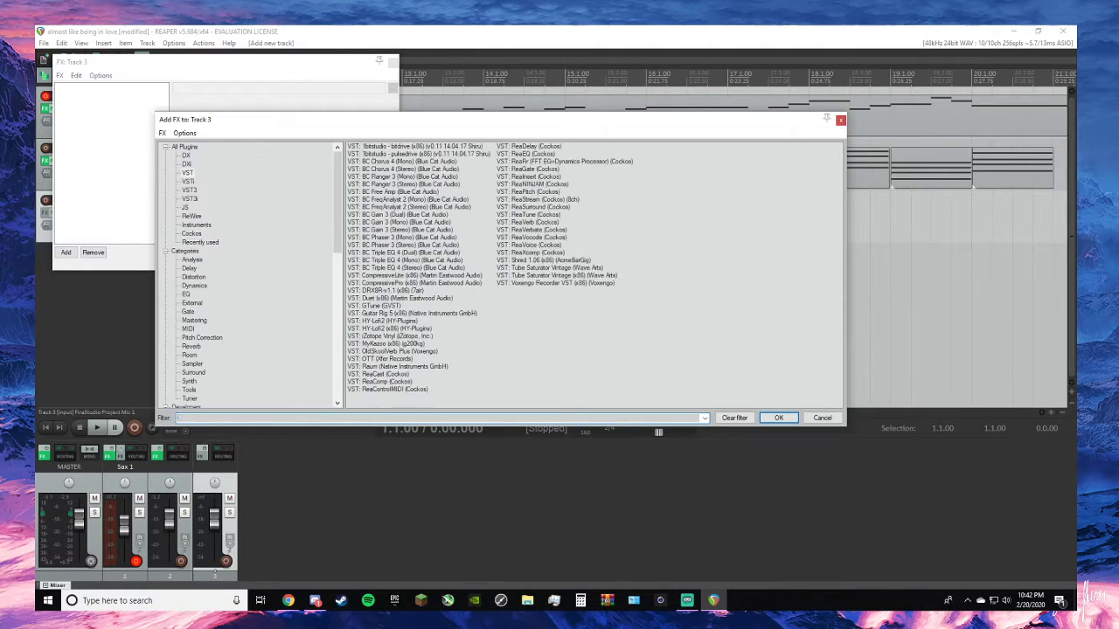
type("k")
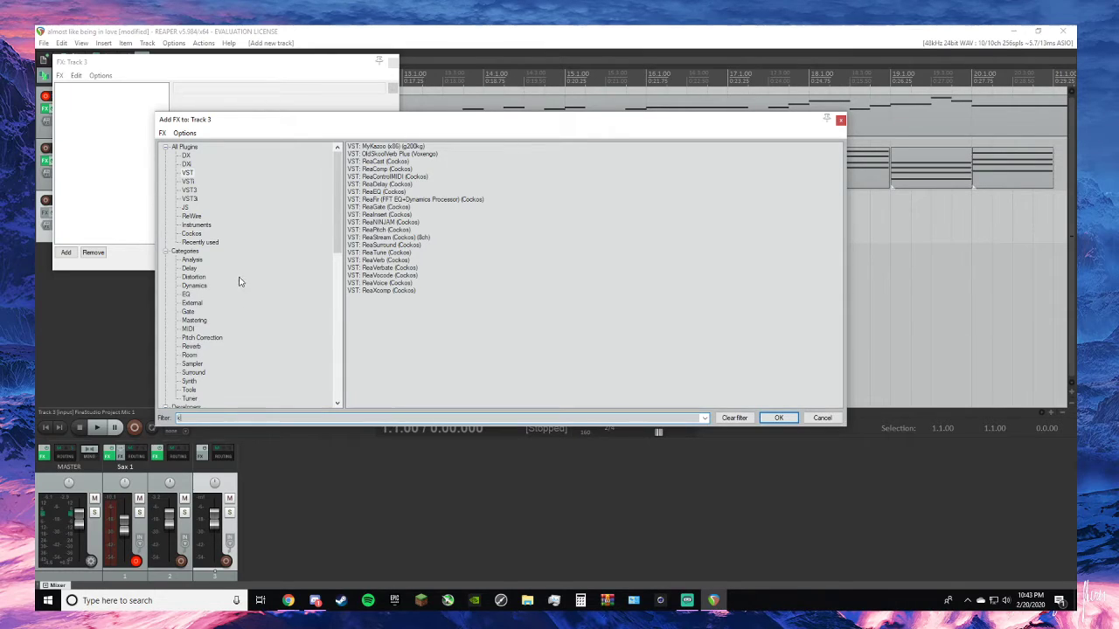
left_click(189, 190)
left_click(188, 181)
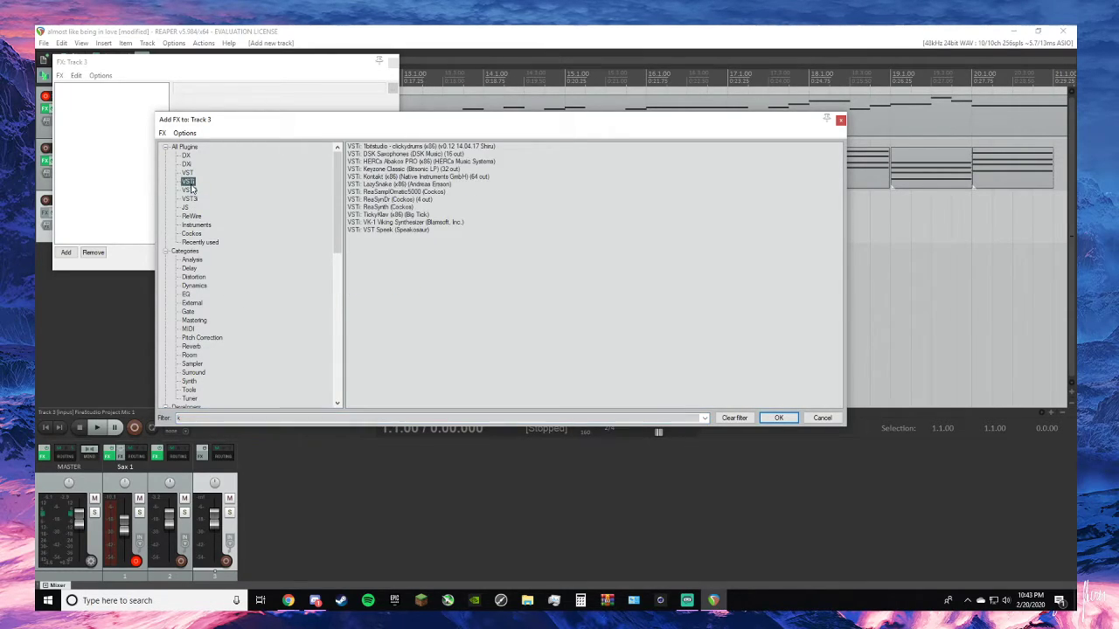
left_click(399, 177)
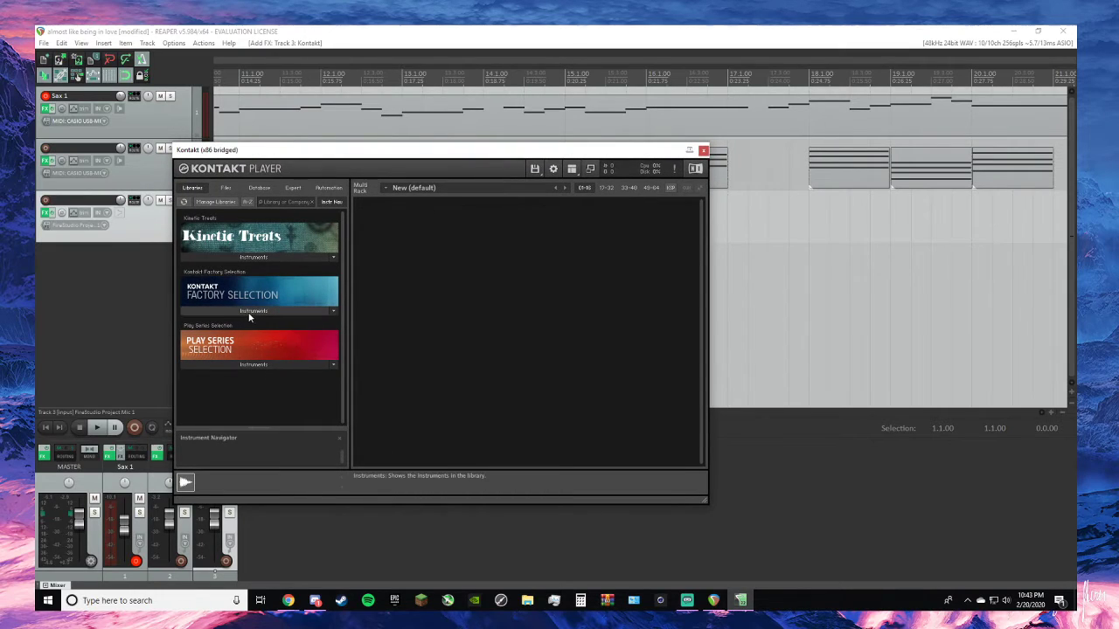
- Browse the Vintage instruments in Kontakt's Factory Selection library and collapse the list
left_click(246, 311)
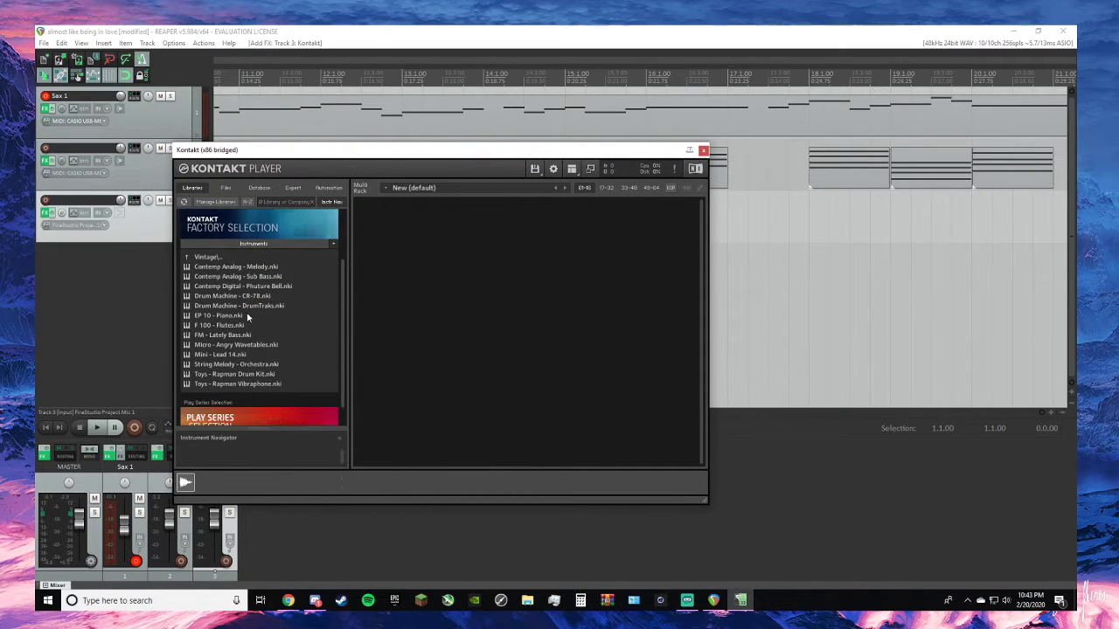
scroll(249, 316, "down", 2)
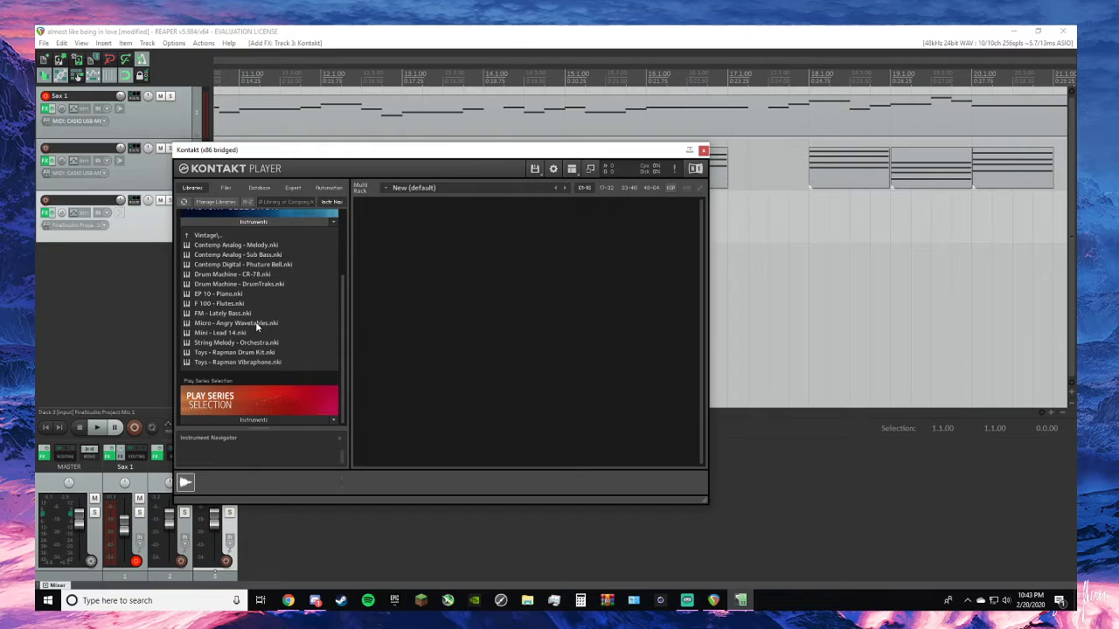
left_click(259, 221)
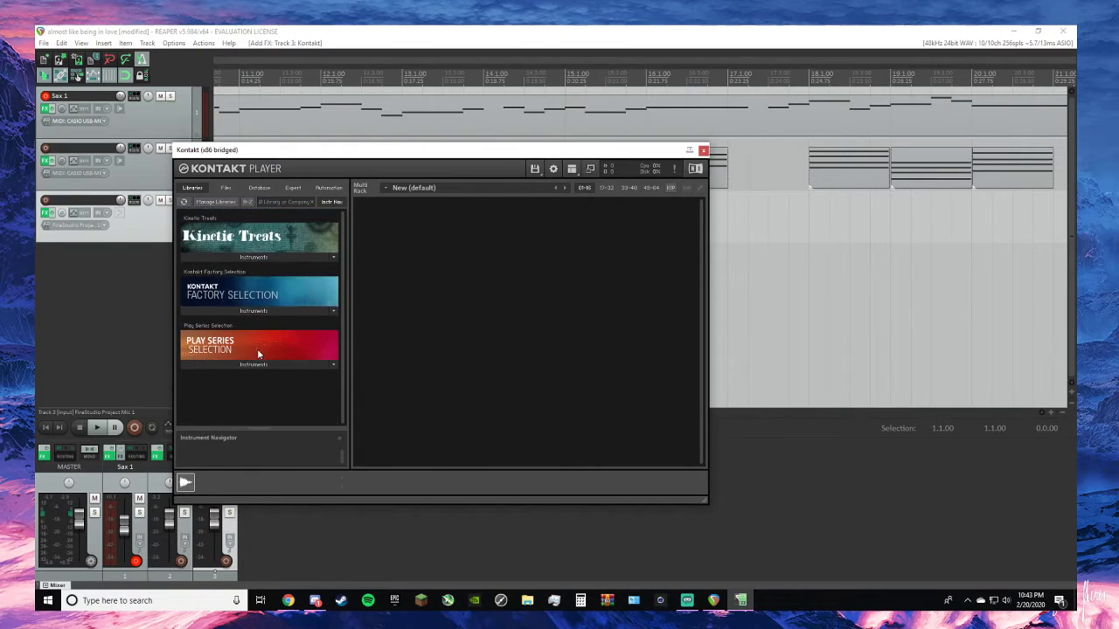
- Check the Play Series Selection instruments and load Contemp Analog - Melody from the Factory Selection's Vintage folder
left_click(255, 363)
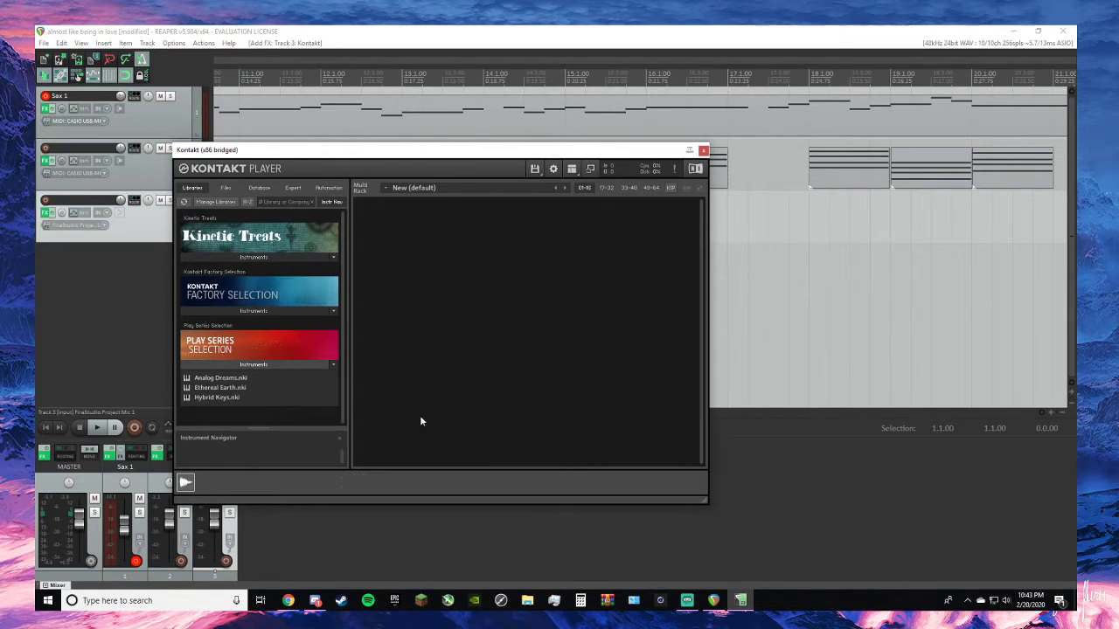
left_click(252, 364)
left_click(273, 309)
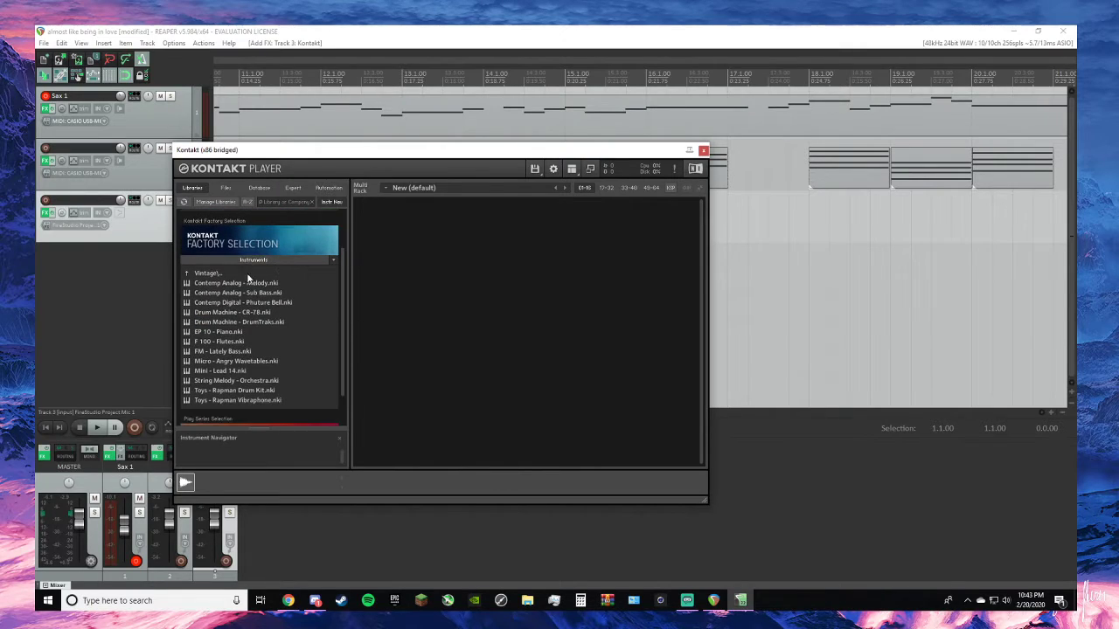
double_click(217, 285)
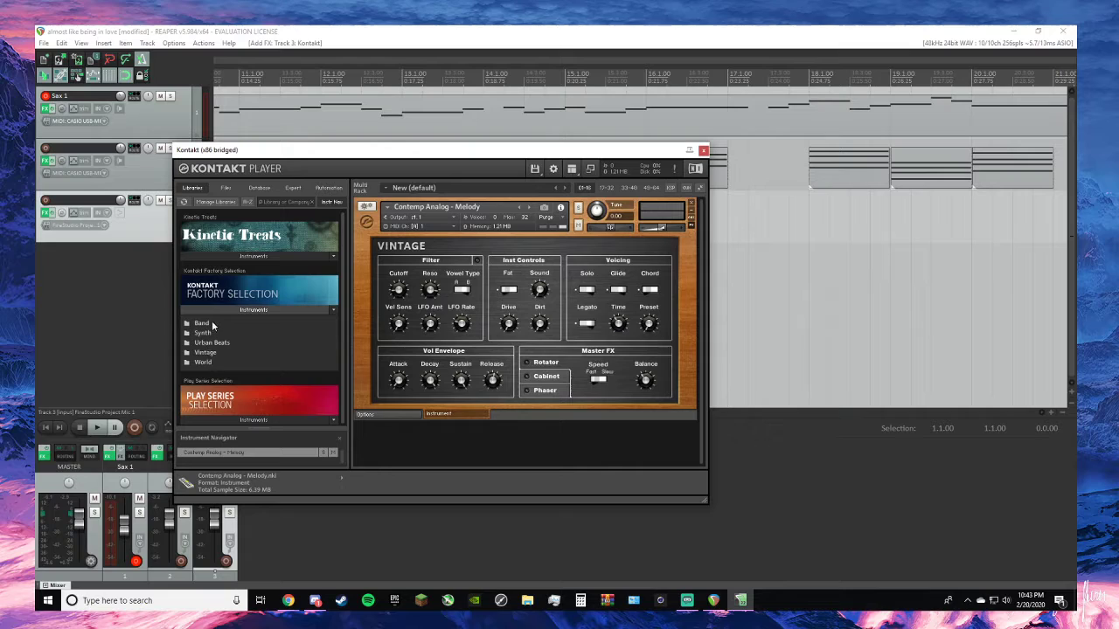
- Load Upright Bass from the Factory Selection's Band folder and move the Kontakt window clear of the track controls
left_click(211, 324)
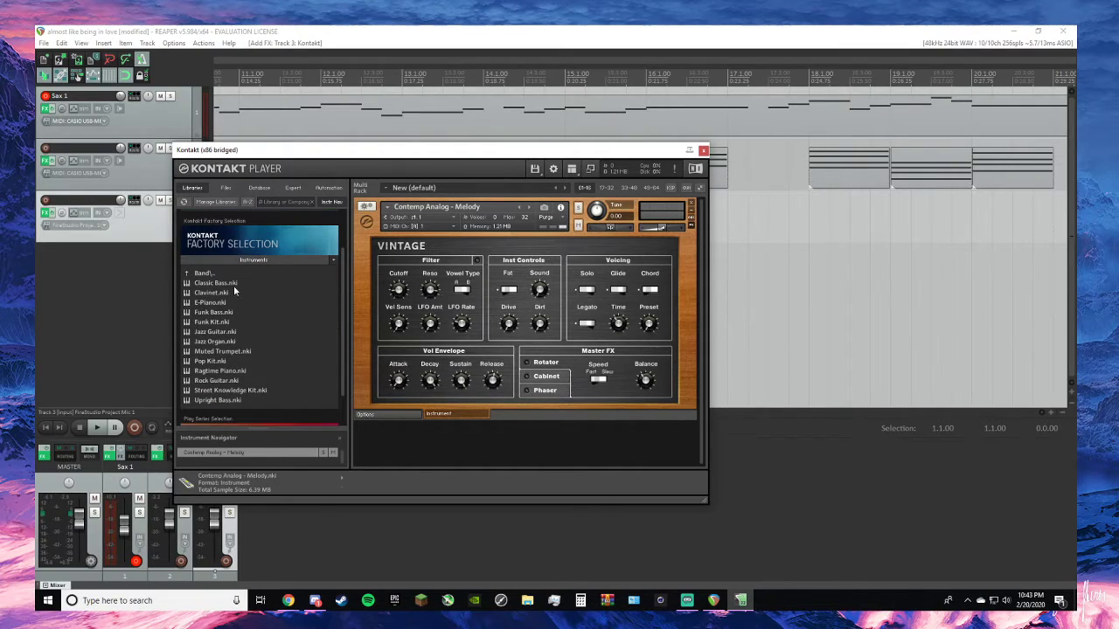
double_click(233, 401)
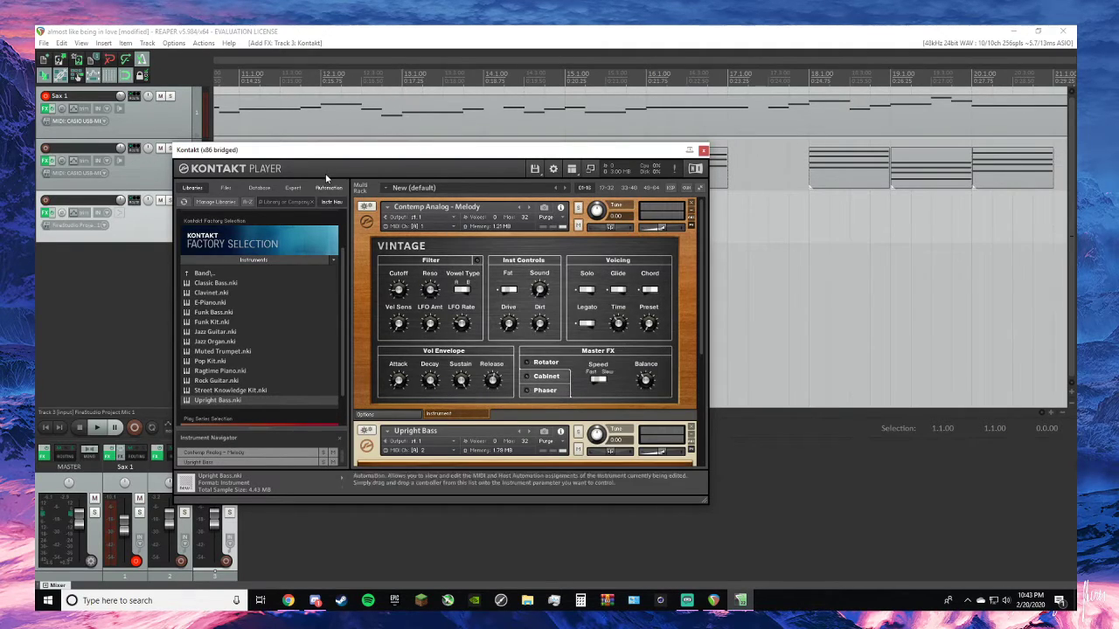
left_click_drag(306, 154, 589, 129)
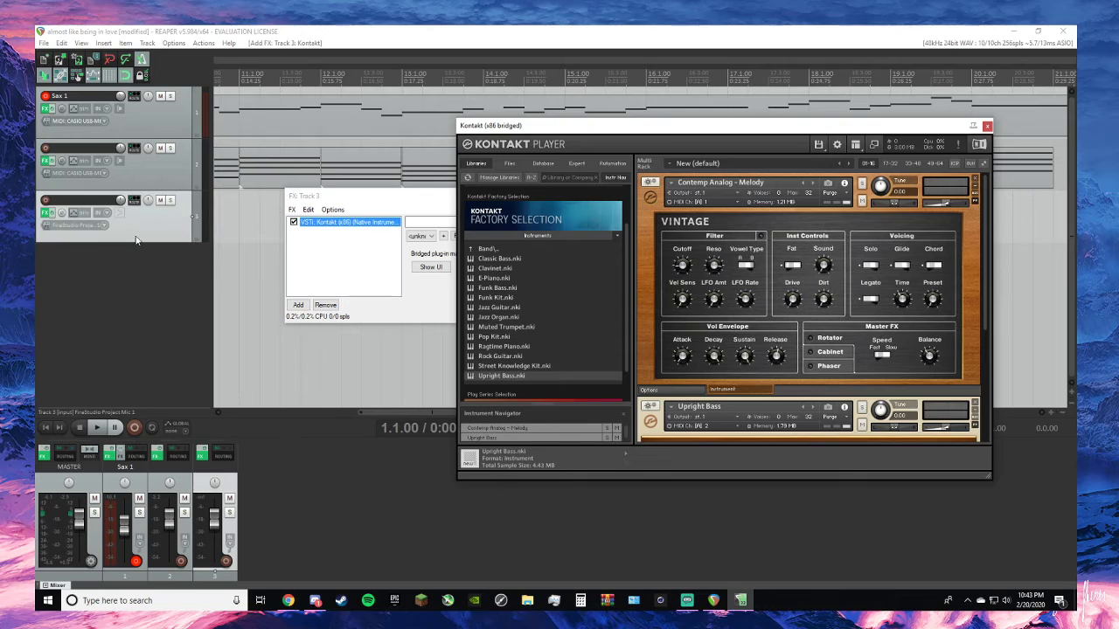
- Set track 3's record input to all channels of the CASIO USB-MIDI device
left_click(109, 225)
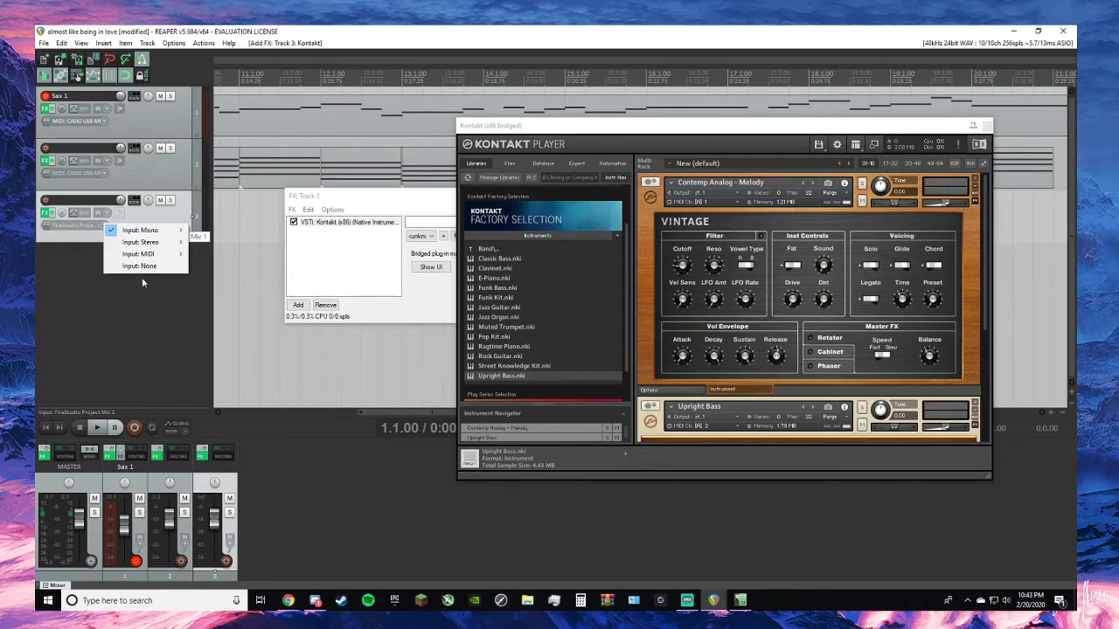
mouse_move(154, 257)
mouse_move(232, 256)
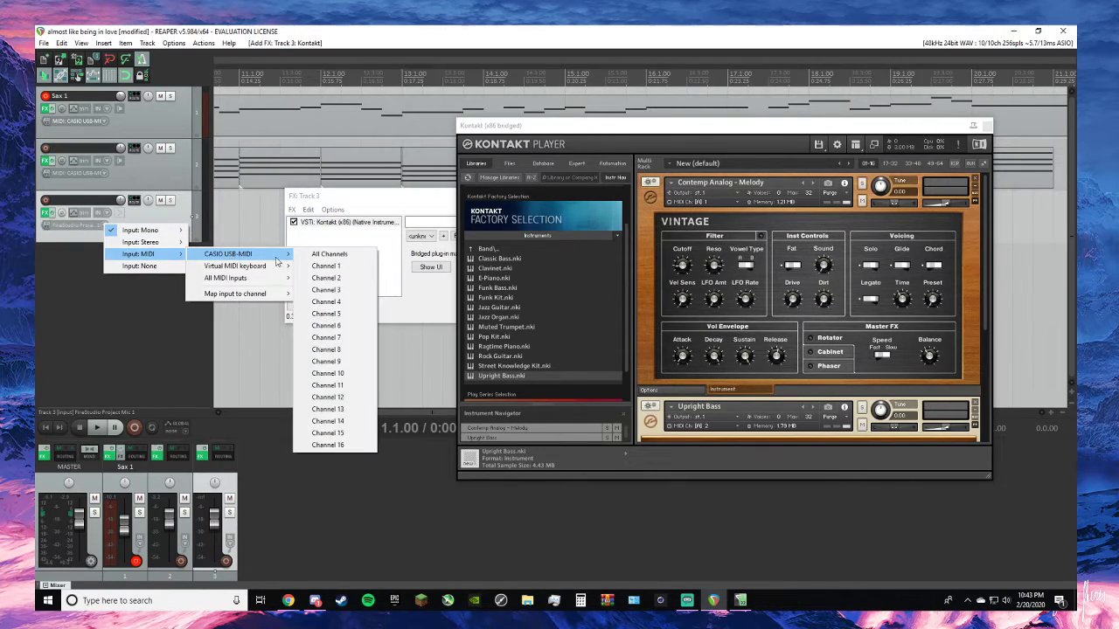
left_click(306, 253)
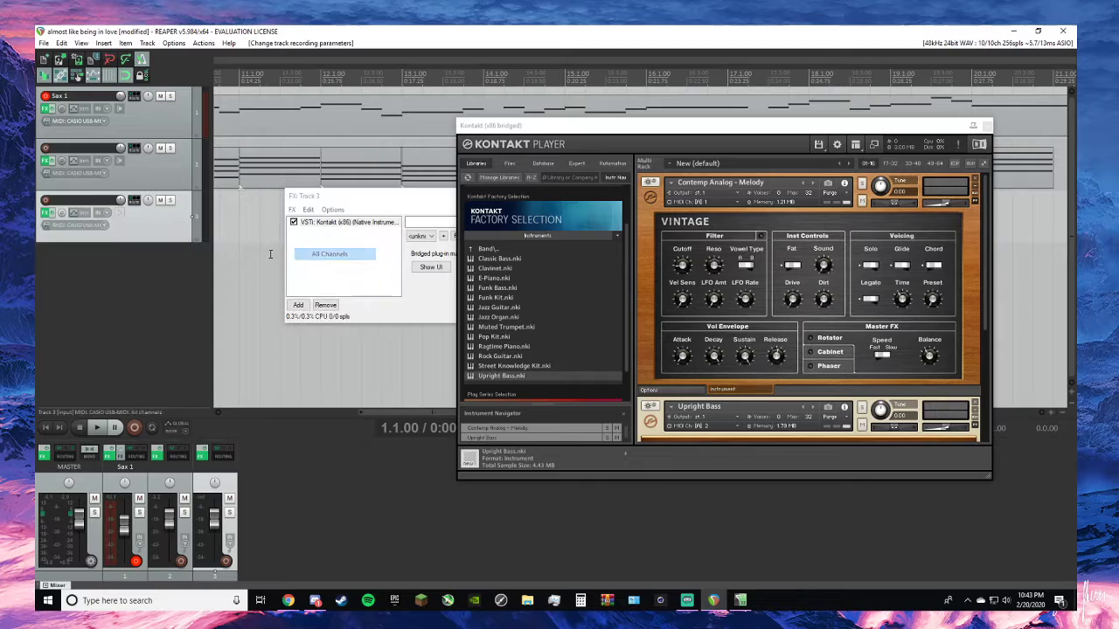
- Arm track 3 for recording and disarm the Sax 1 track
right_click(206, 225)
left_click(224, 249)
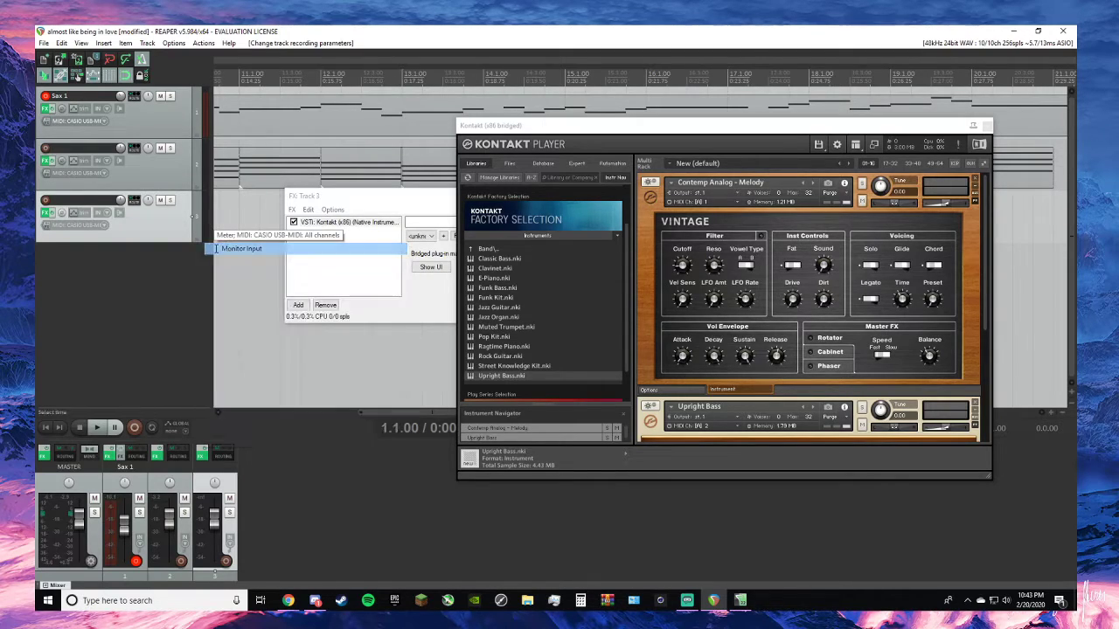
left_click(46, 200)
left_click(45, 95)
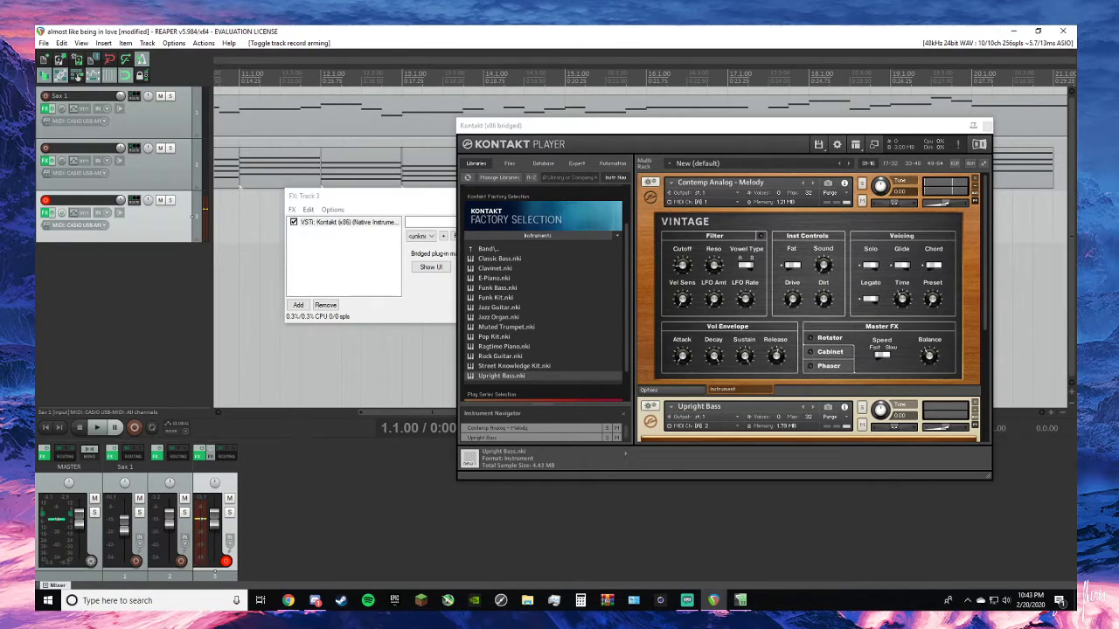
- Remove both instruments from the Kontakt rack, load Upright Bass again as the only instrument, and close the plugin window
left_click(976, 178)
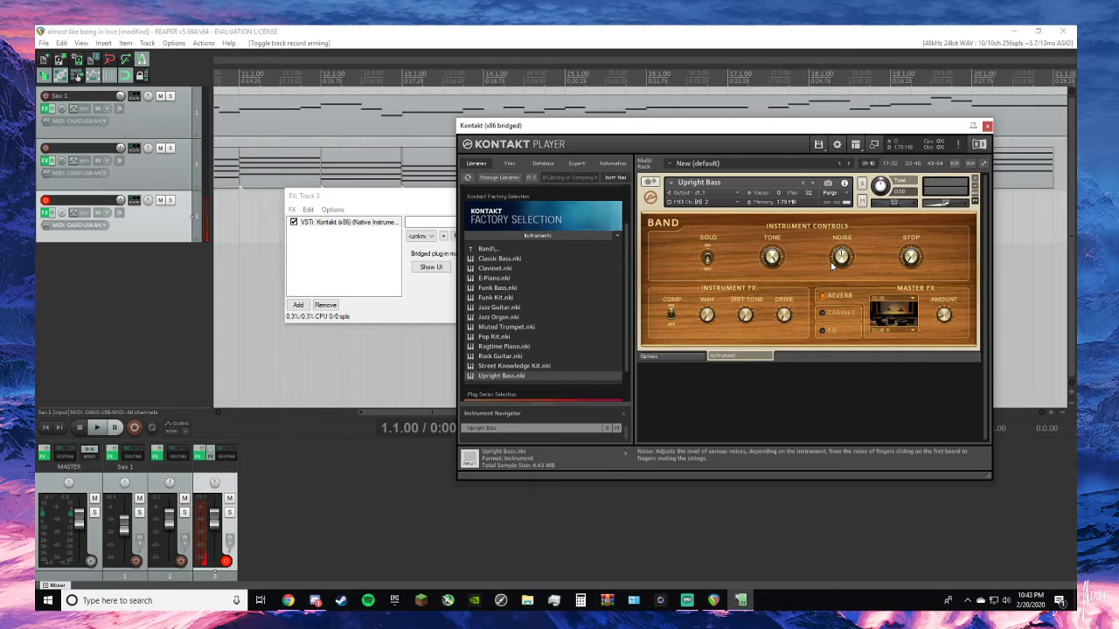
left_click(975, 178)
double_click(490, 376)
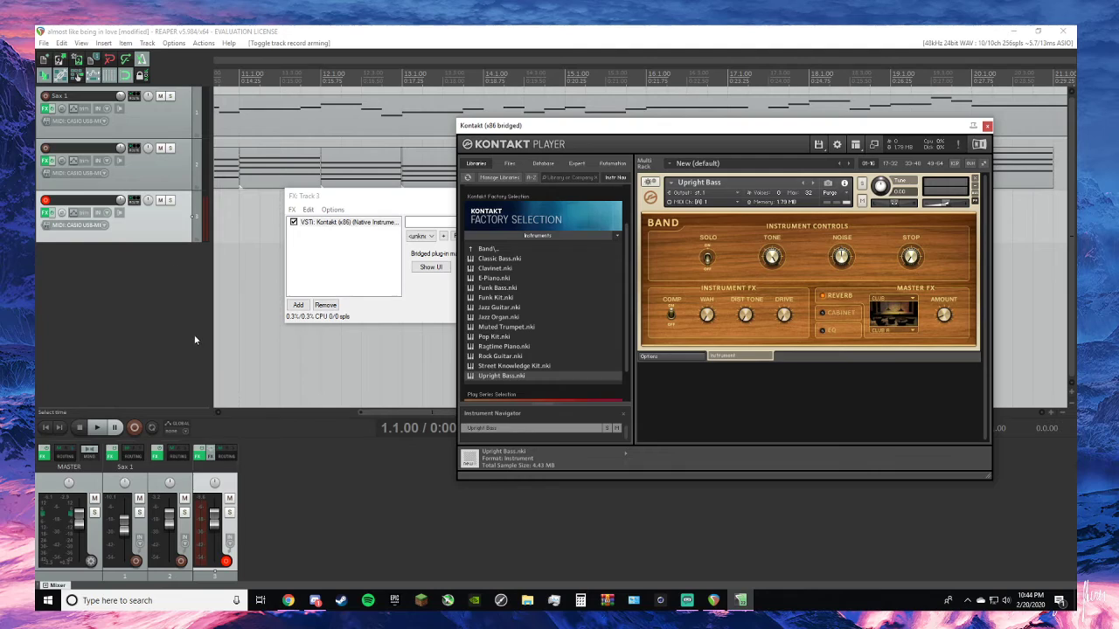
left_click(986, 126)
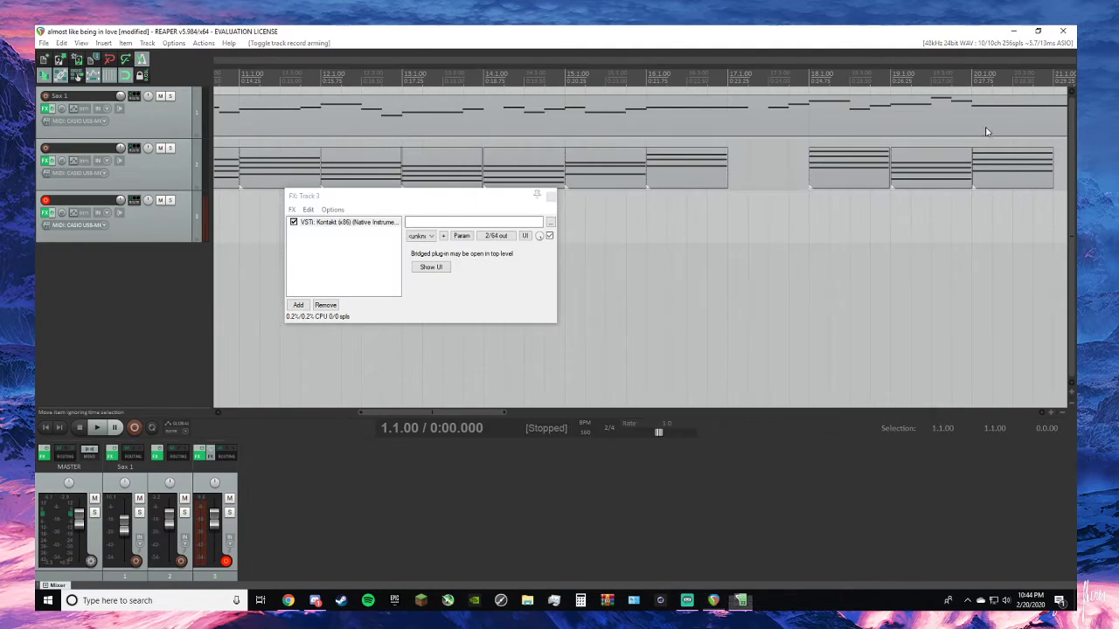
- Name track 3 "Bass" and close its FX chain window
left_click(96, 203)
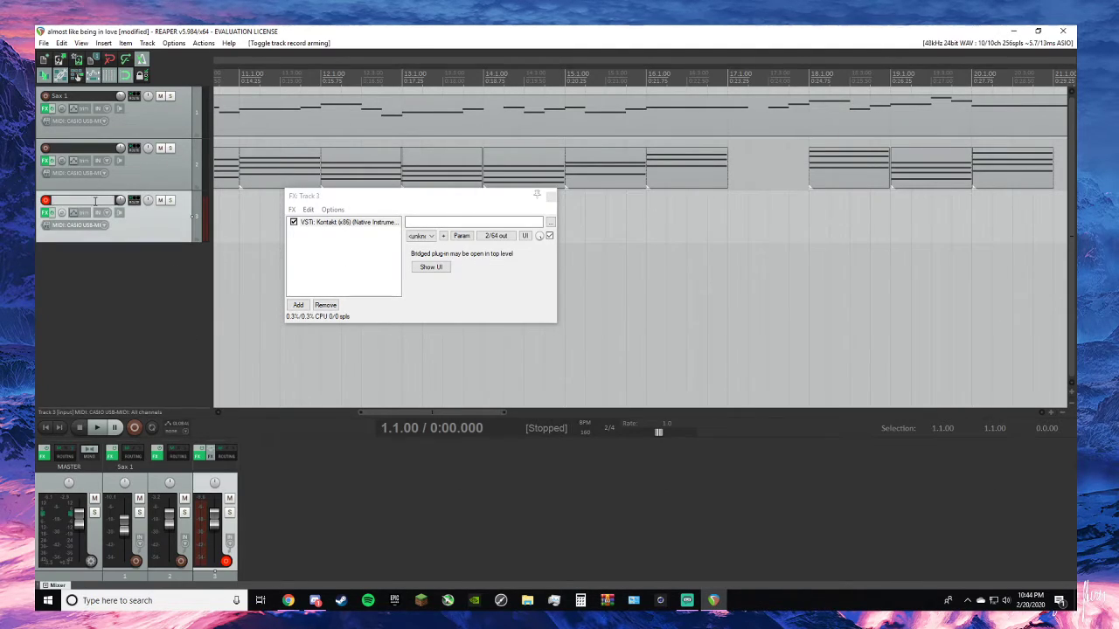
type("Bass")
key("Return")
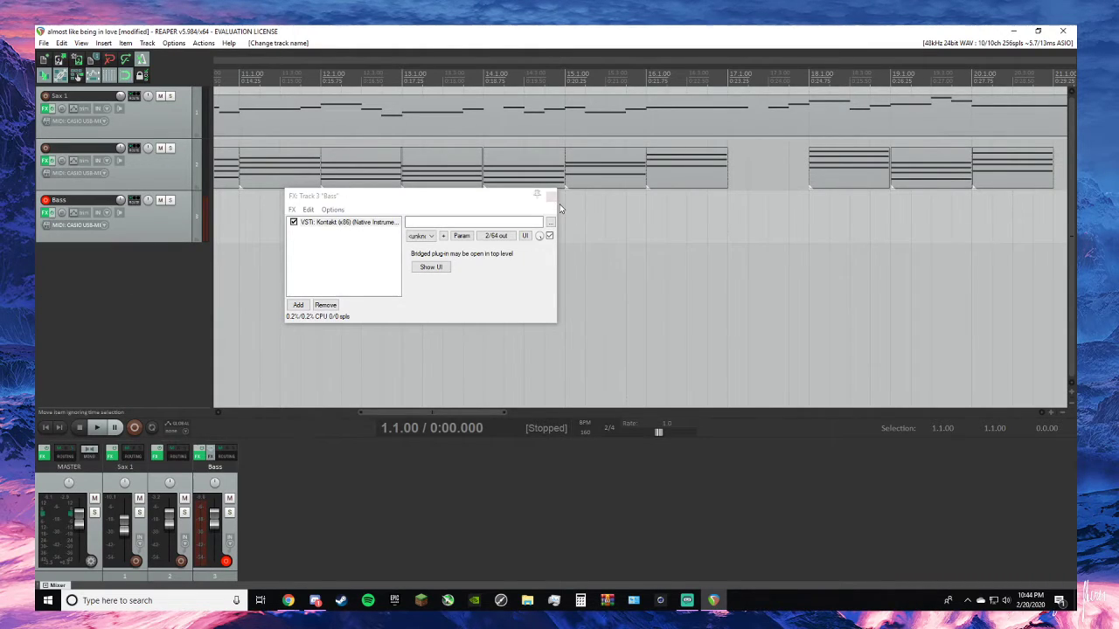
left_click(550, 196)
- Record a trial bass line on the Bass track from the start of the project and delete the recorded item
left_click(46, 427)
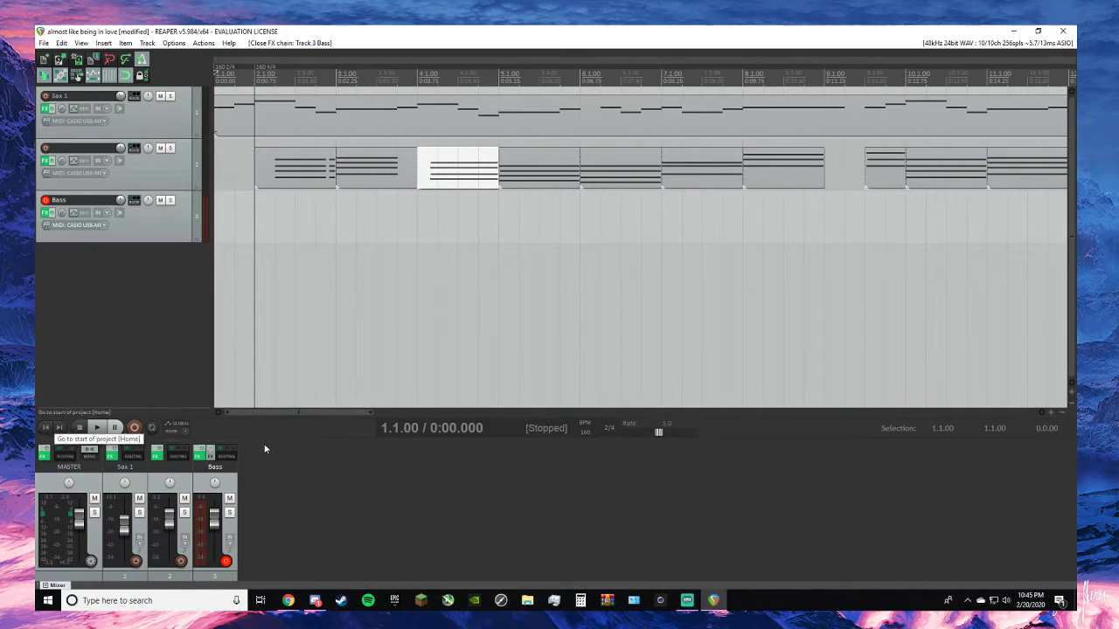
left_click(135, 428)
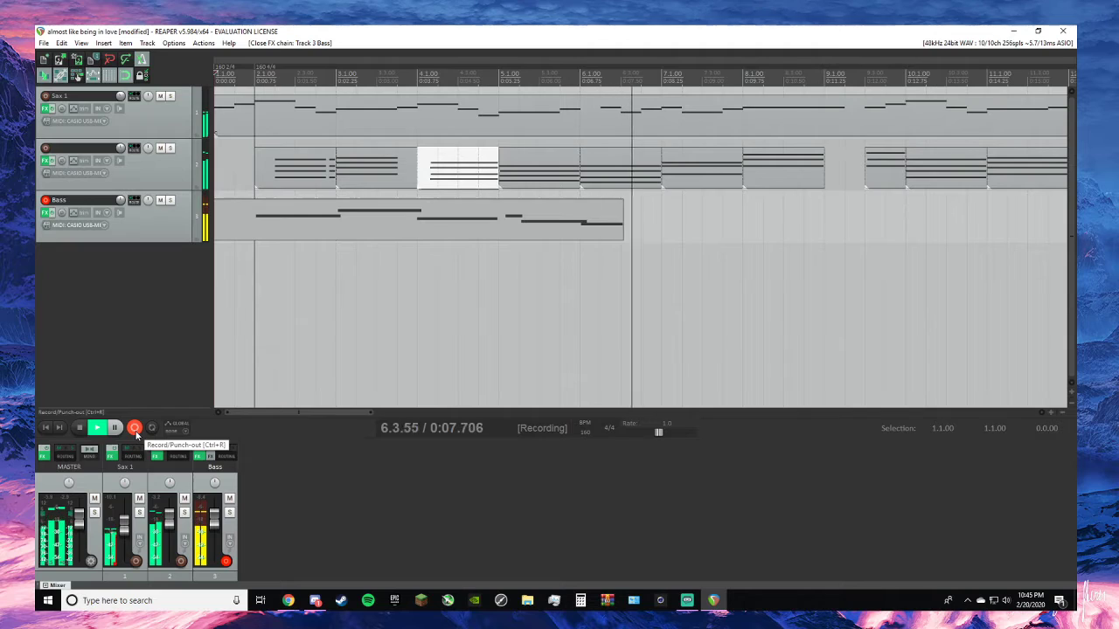
left_click(135, 433)
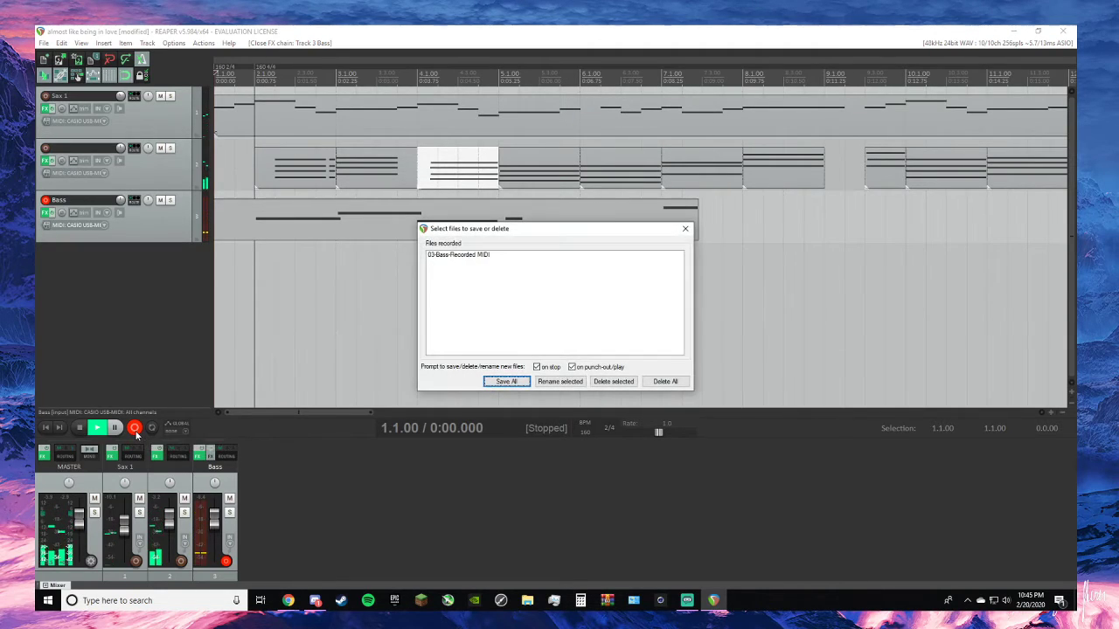
left_click(685, 229)
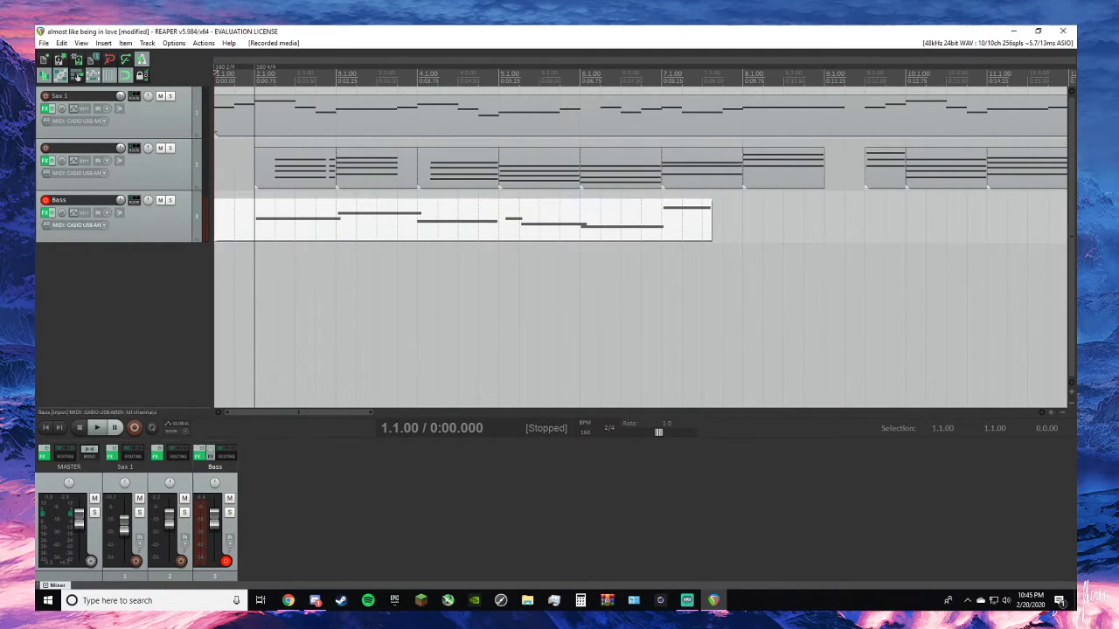
right_click(478, 228)
left_click(525, 506)
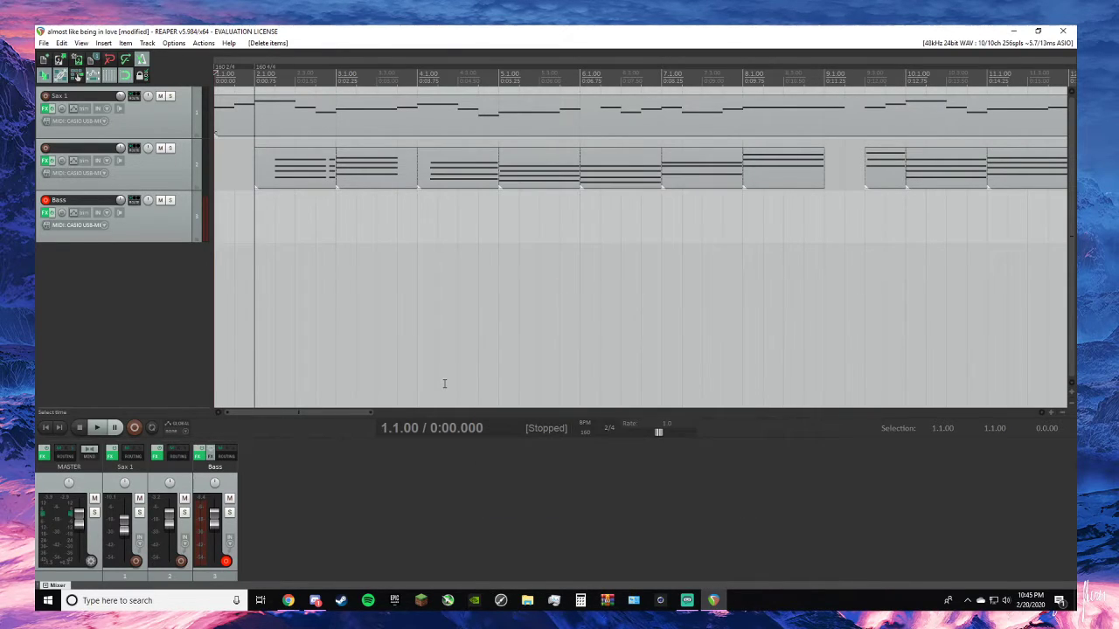
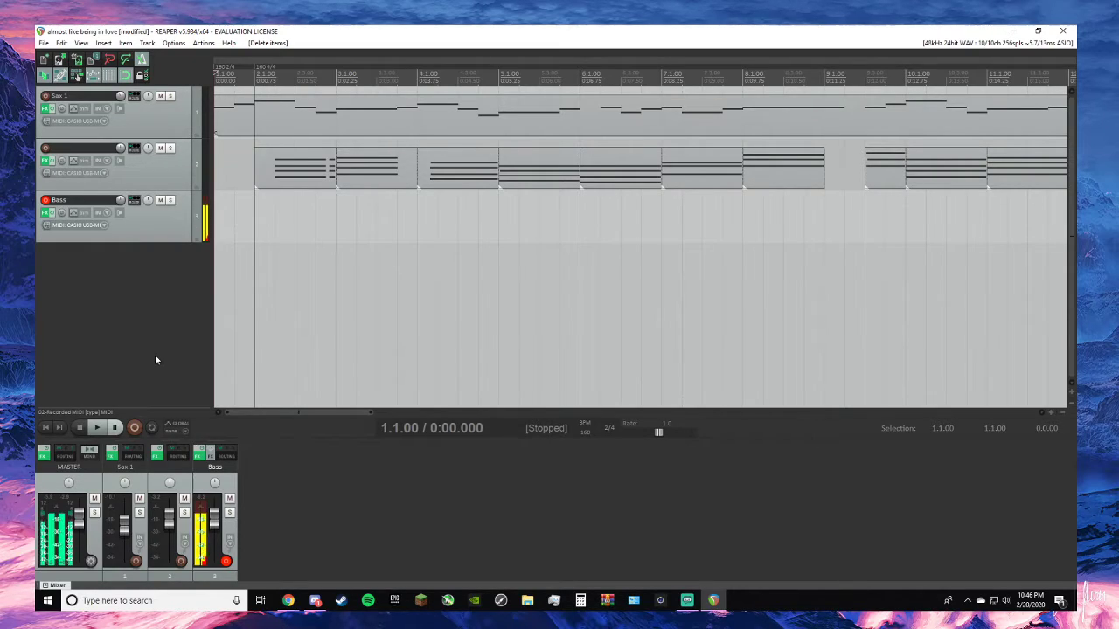
key("ctrl+r")
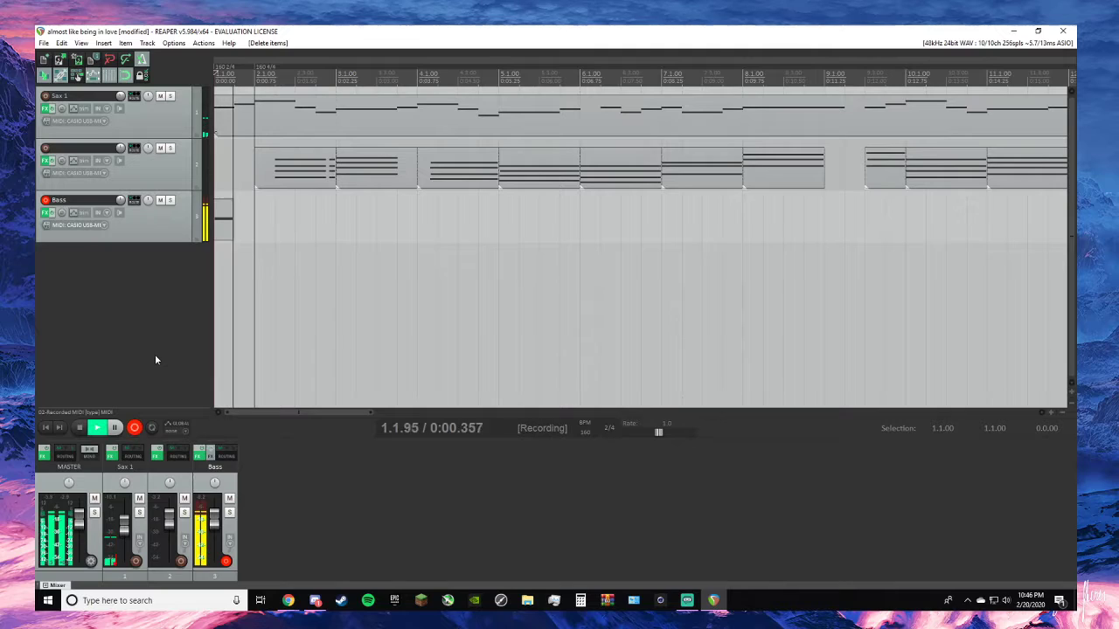
key("space")
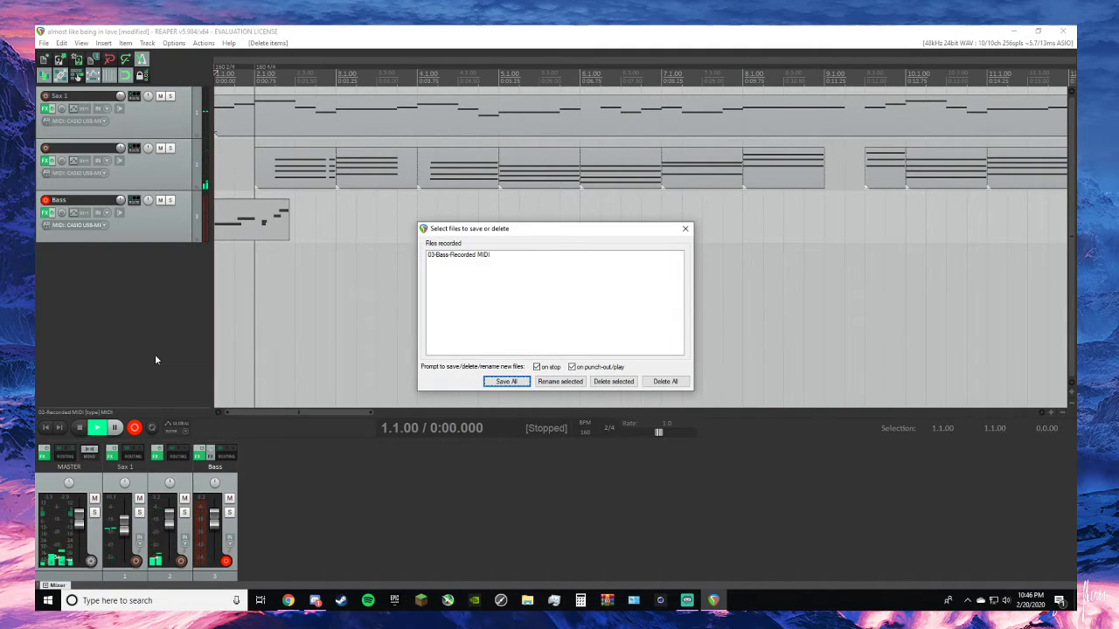
left_click(683, 231)
right_click(253, 231)
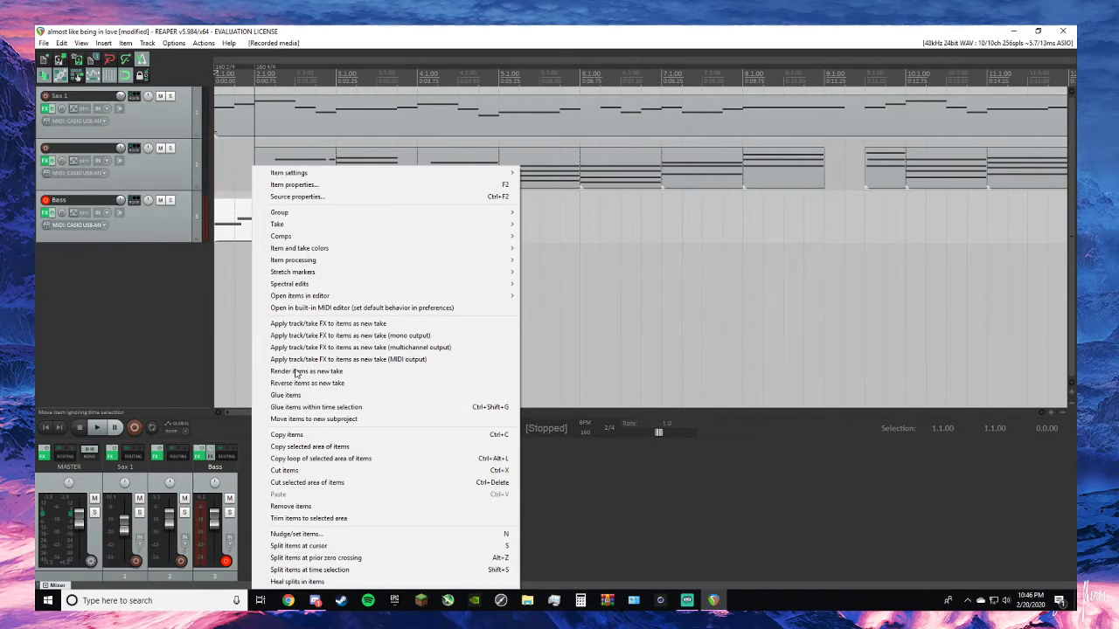
left_click(303, 503)
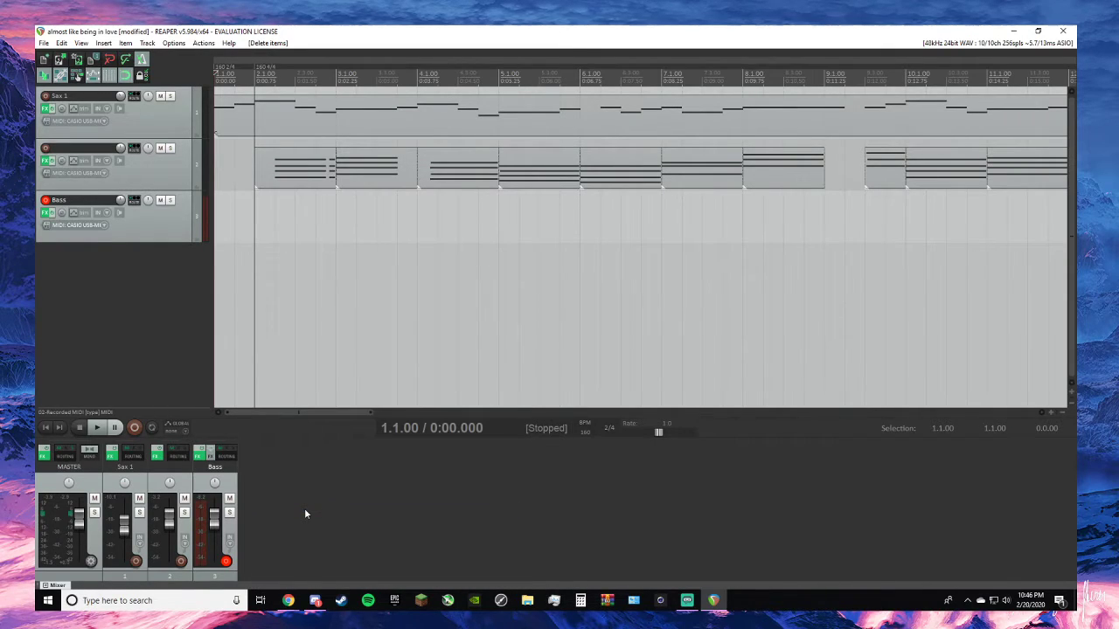
- Record a short pickup take on the Bass track from the project start and save the recorded MIDI
key("ctrl+r")
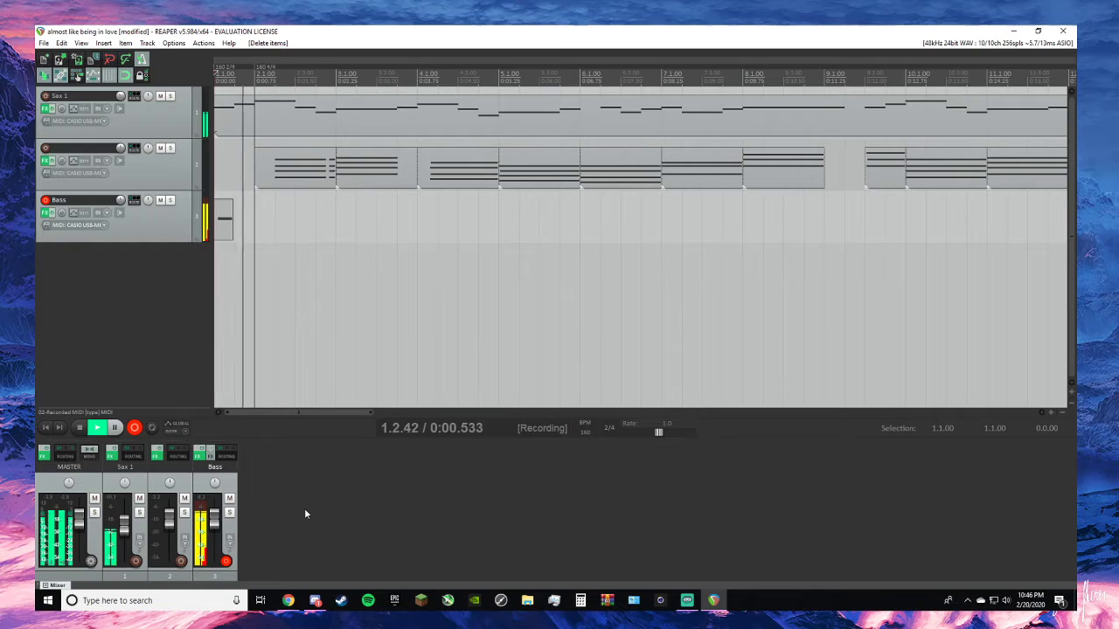
key("space")
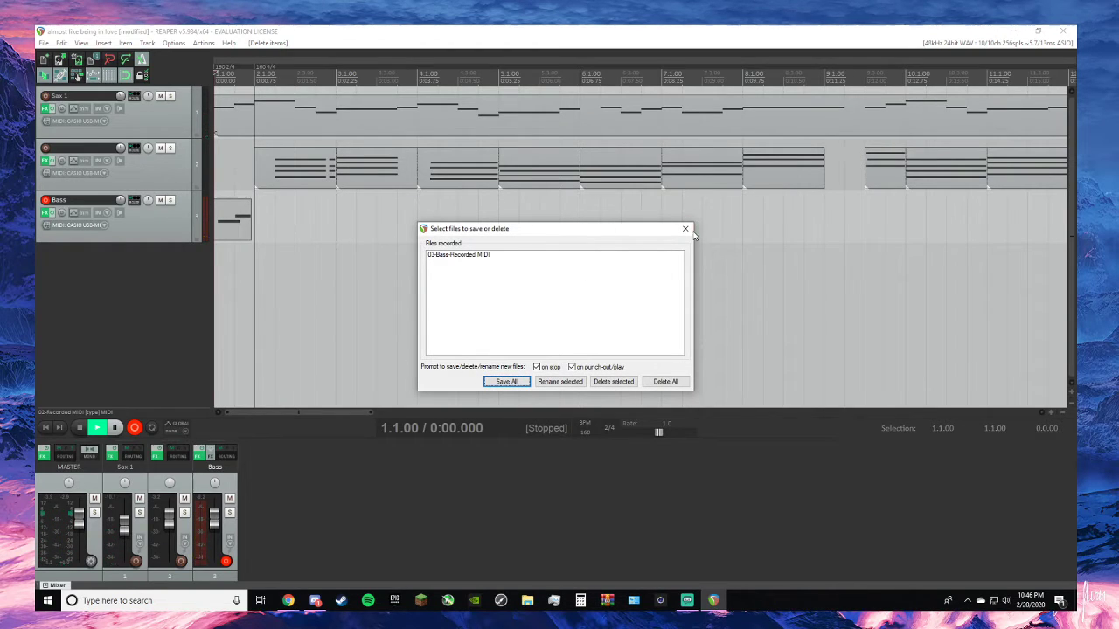
key("Return")
- In the recorded bass pickup, move the first note to bar 1, the second to beat 1.2, and trim its end to bar 2
left_click(248, 229)
double_click(247, 229)
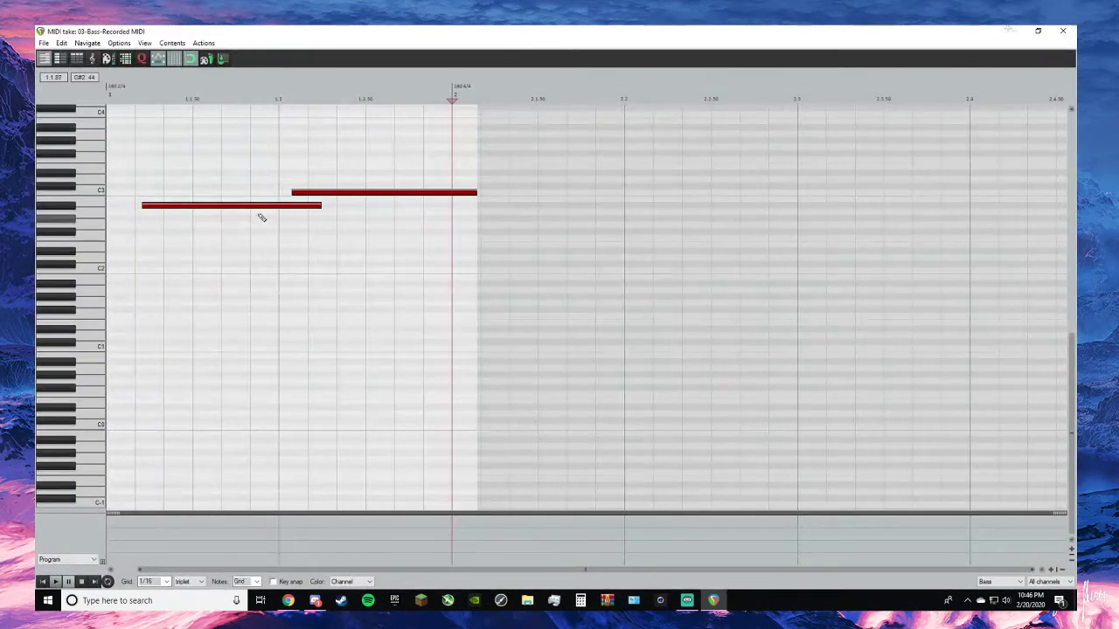
left_click_drag(265, 210, 184, 215)
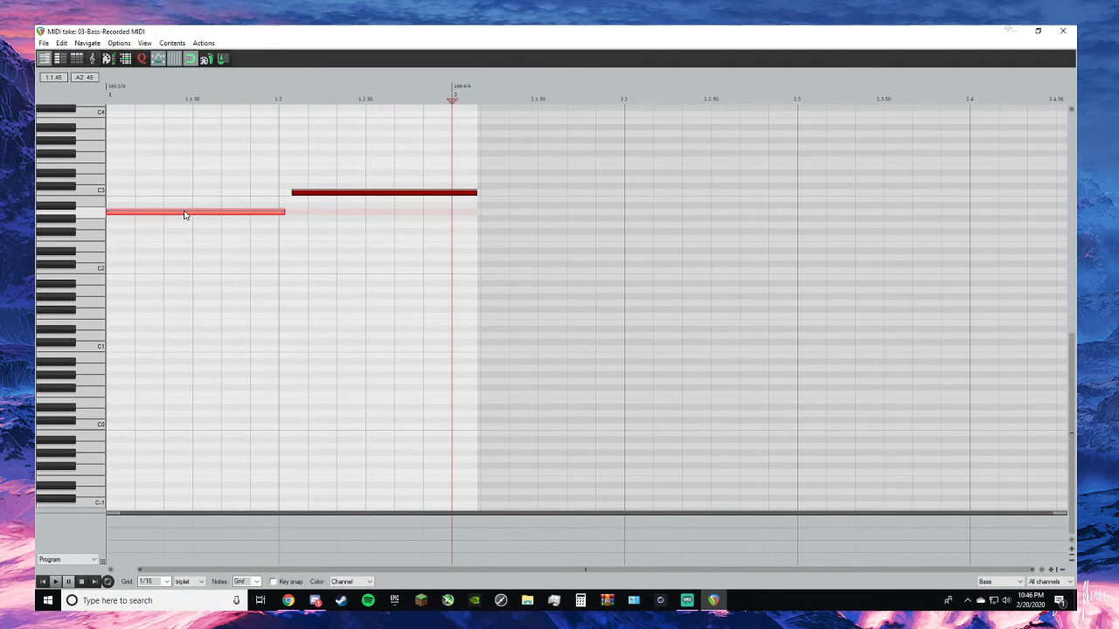
left_click_drag(340, 195, 320, 195)
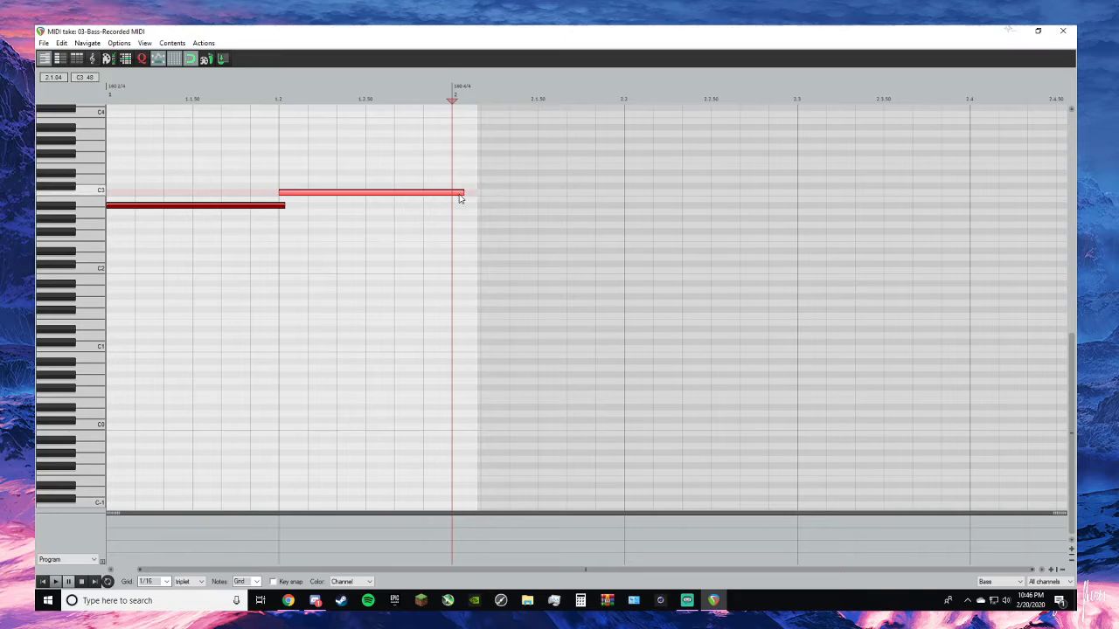
mouse_move(461, 194)
left_mouse_down()
mouse_move(452, 193)
mouse_move(474, 207)
mouse_move(451, 207)
left_mouse_up()
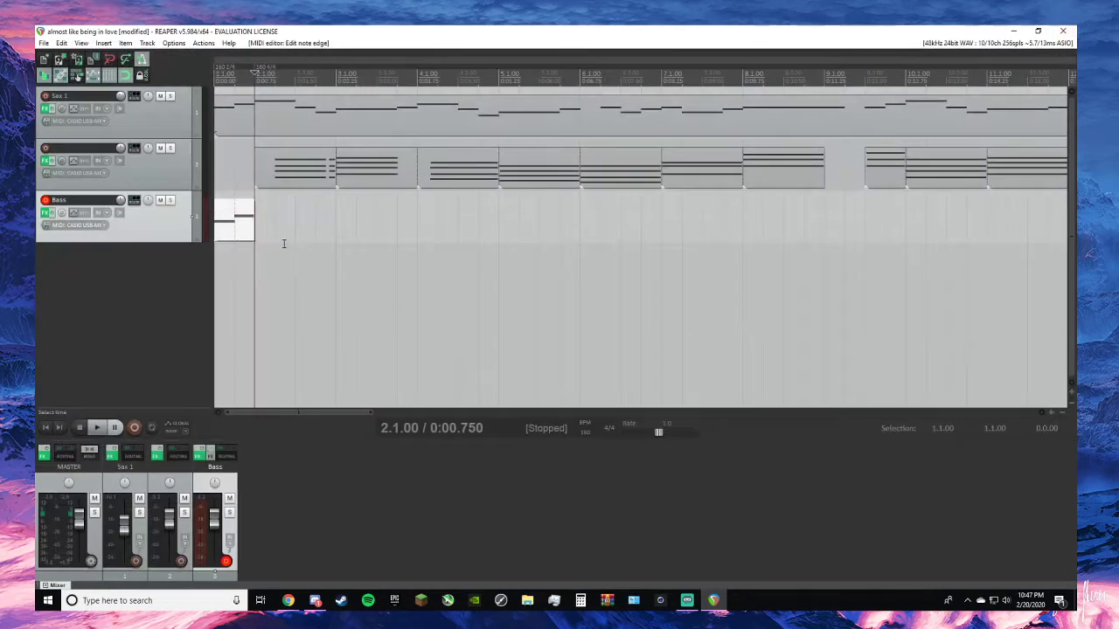
left_click(1063, 30)
- Play back the bass pickup from the project start and place the edit cursor at 2.1.00
left_click(46, 430)
key("space")
key("space")
left_click(255, 71)
key("ctrl+r")
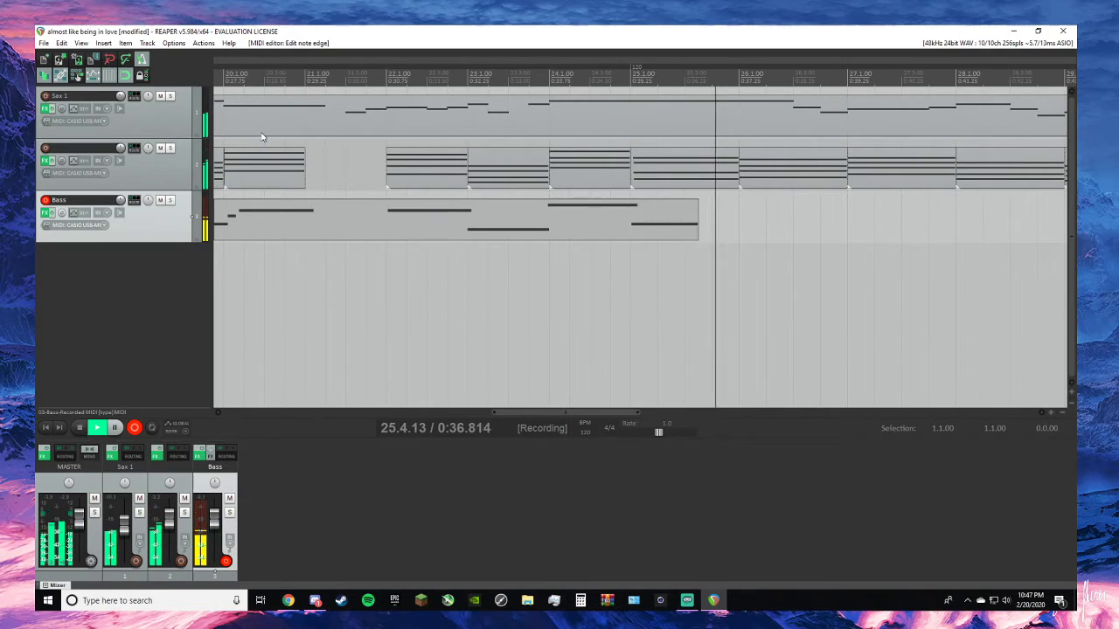
key("space")
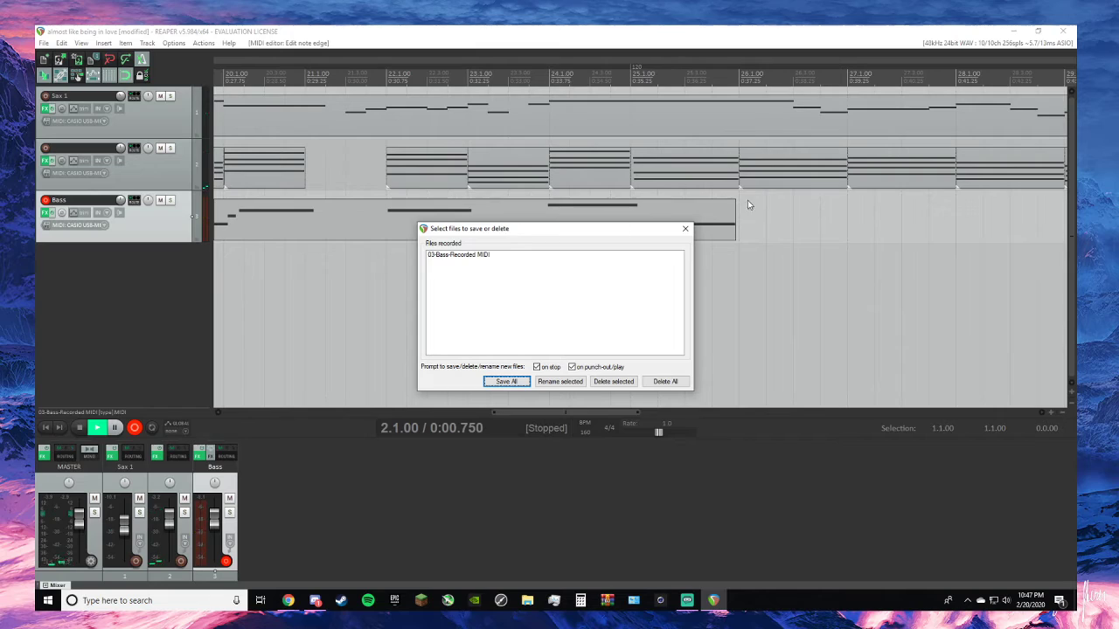
left_click(686, 232)
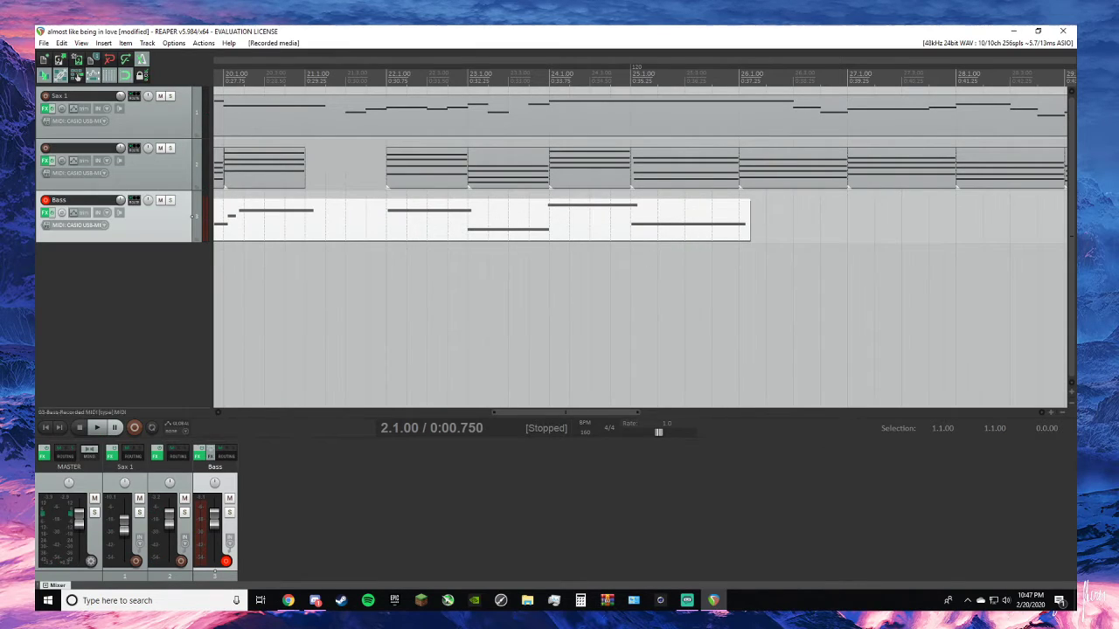
key("alt+Tab")
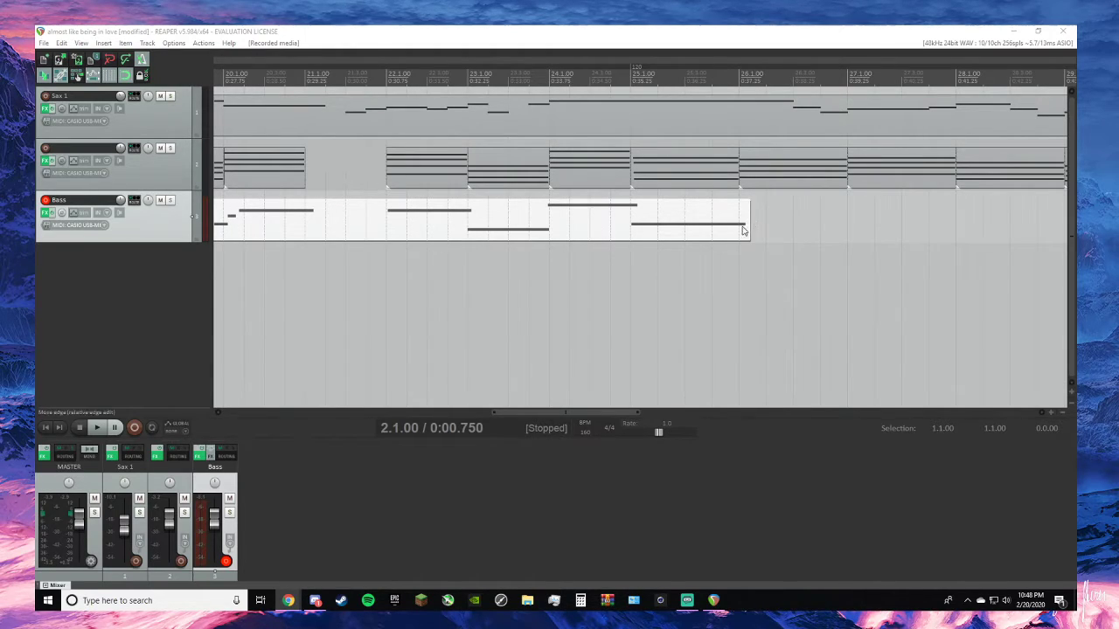
key("alt+Tab")
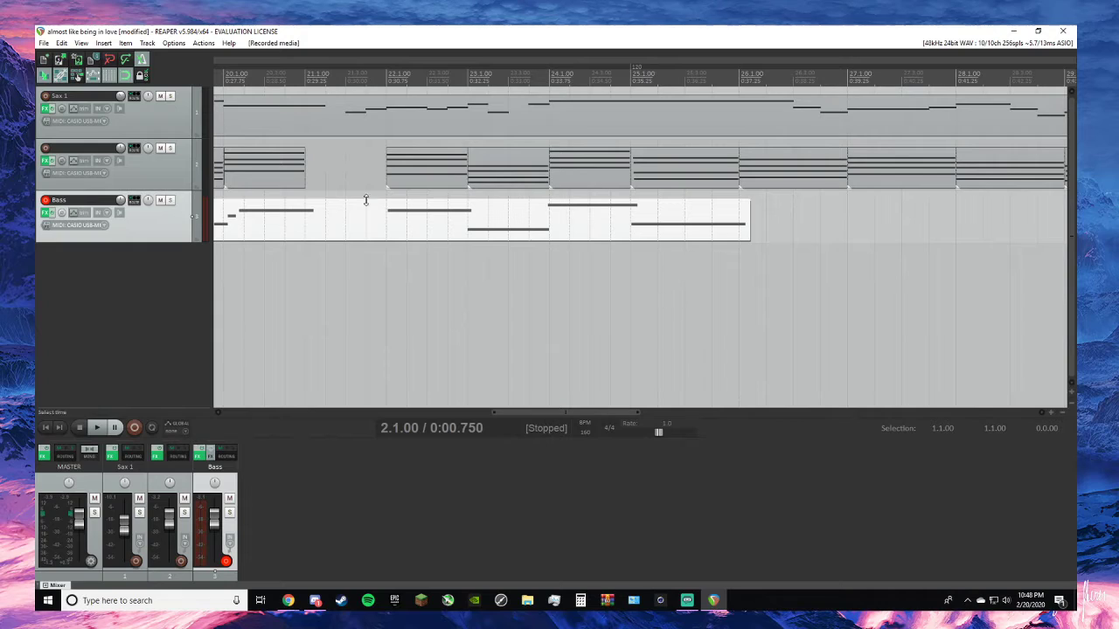
scroll(366, 200, "down", 3)
right_click(348, 237)
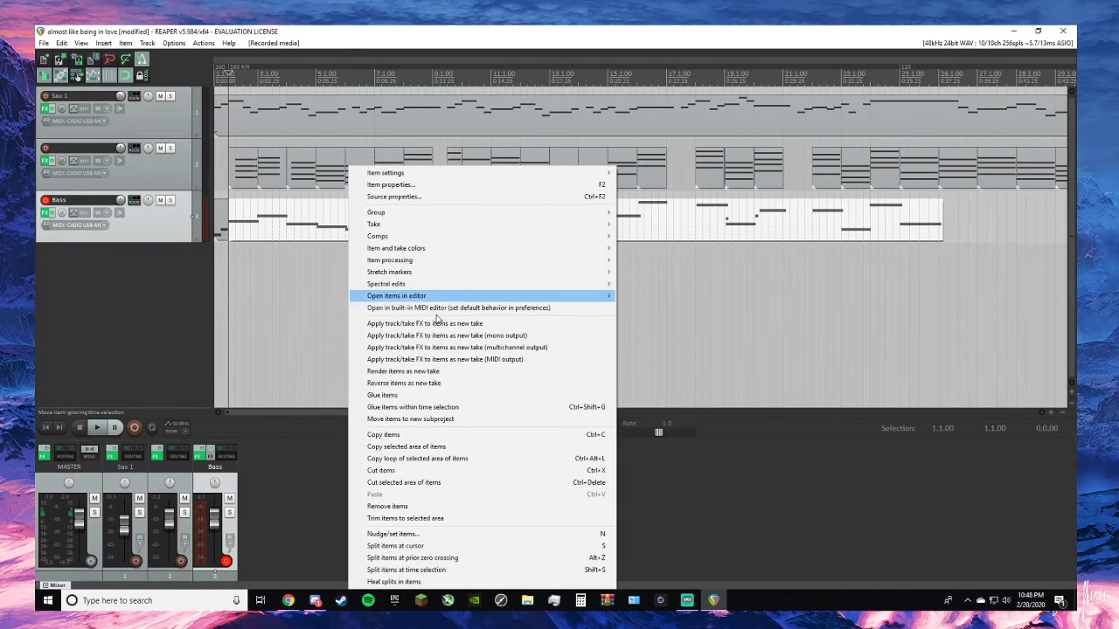
left_click(393, 507)
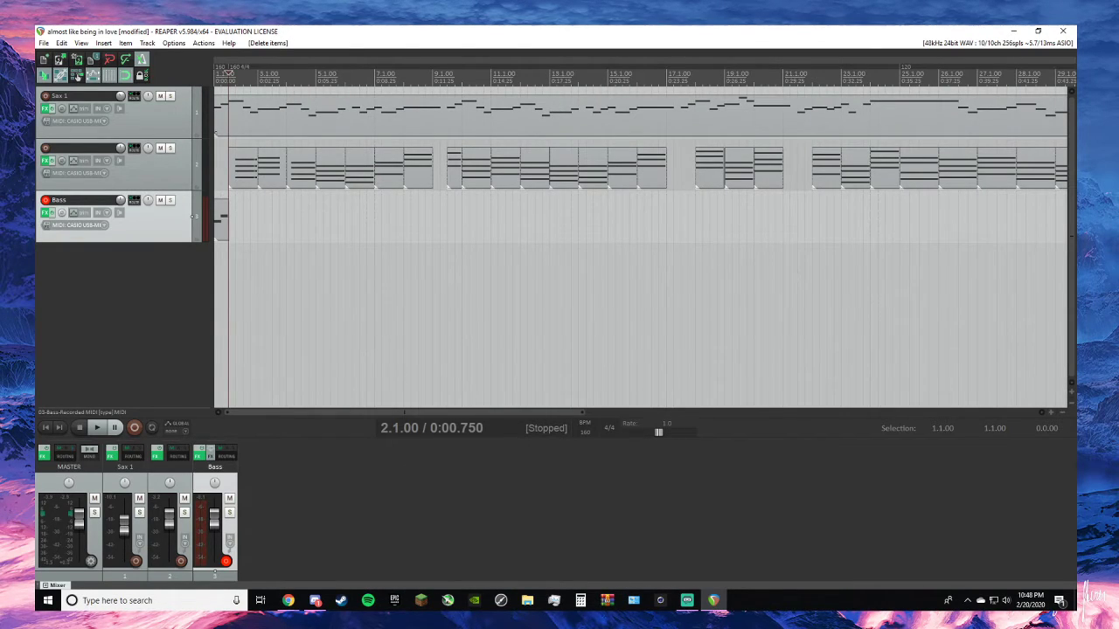
- Arrange the REAPER window side by side with the browser showing the "Almost Like Being In Love" sheet music
key("alt+Tab")
left_click_drag(35, 113, 0, 131)
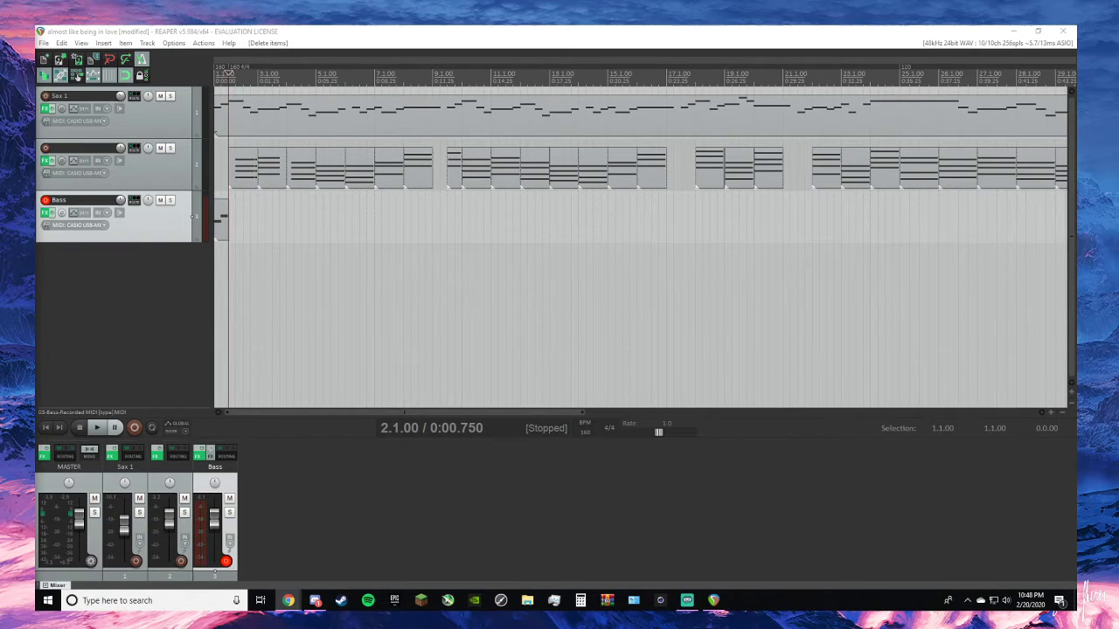
left_click_drag(0, 625, 965, 44)
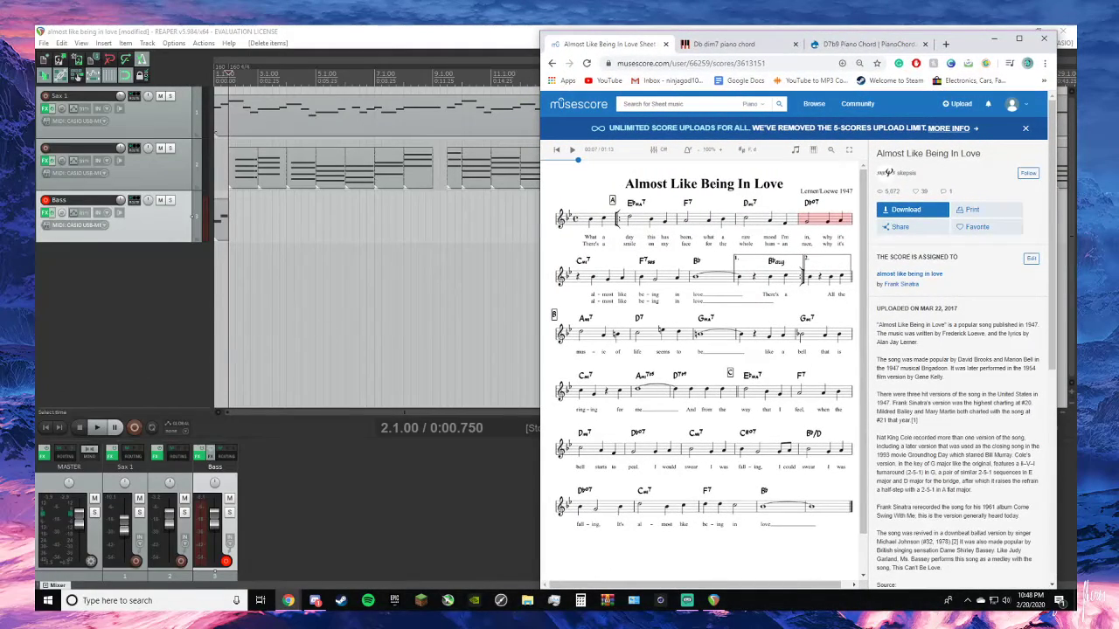
left_click(92, 329)
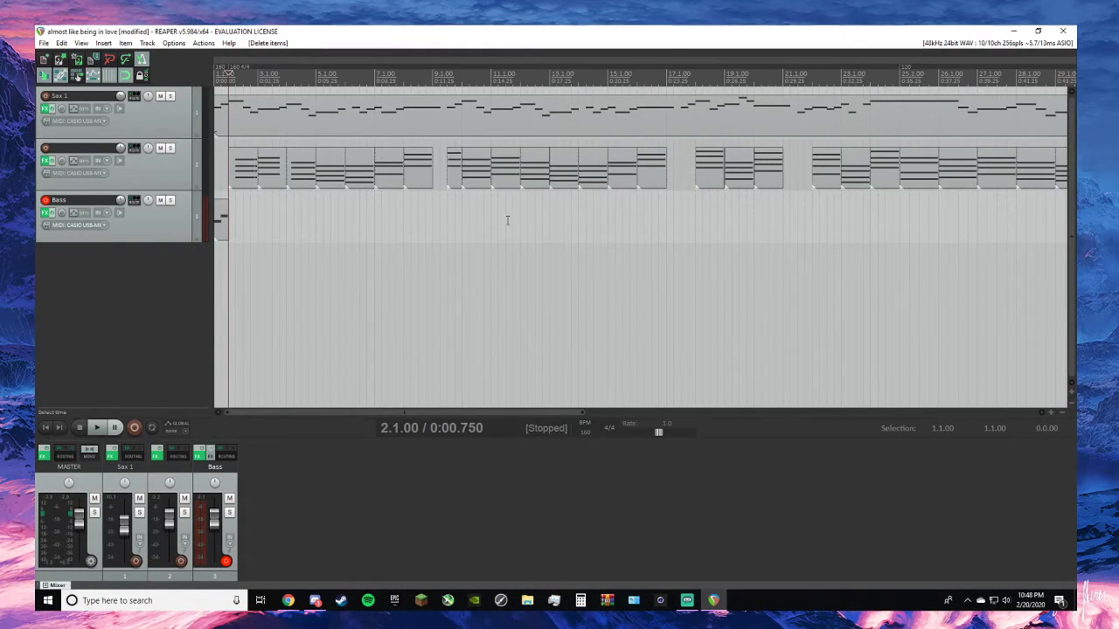
left_click_drag(834, 33, 312, 41)
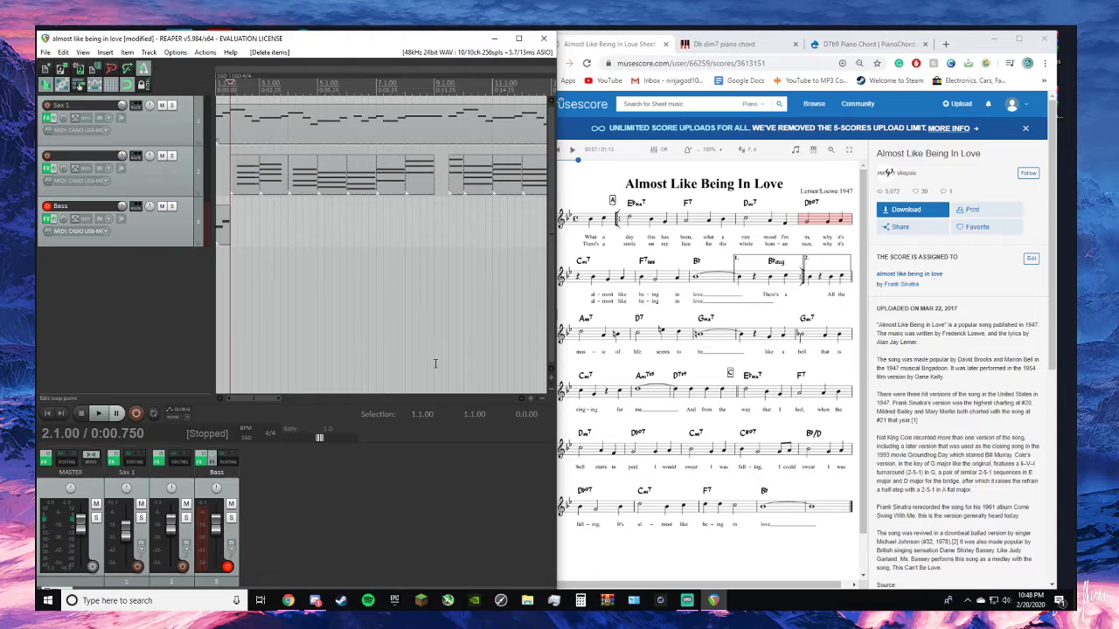
- Record the bass line on the Bass track from 2.1.00 to the end of bar 37 and keep the take
key("ctrl+r")
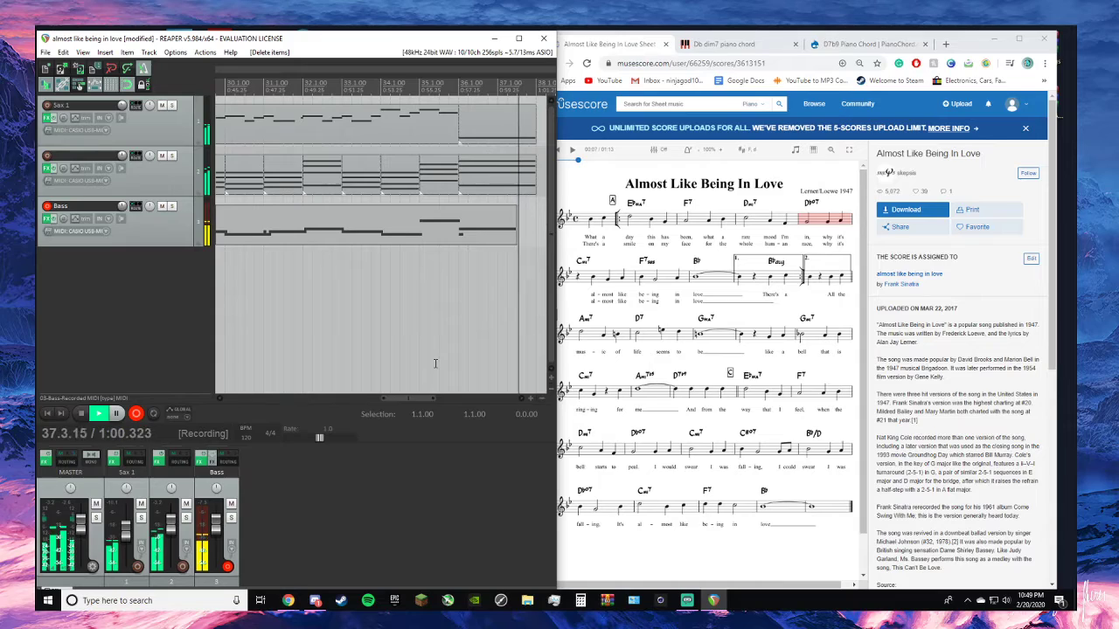
key("space")
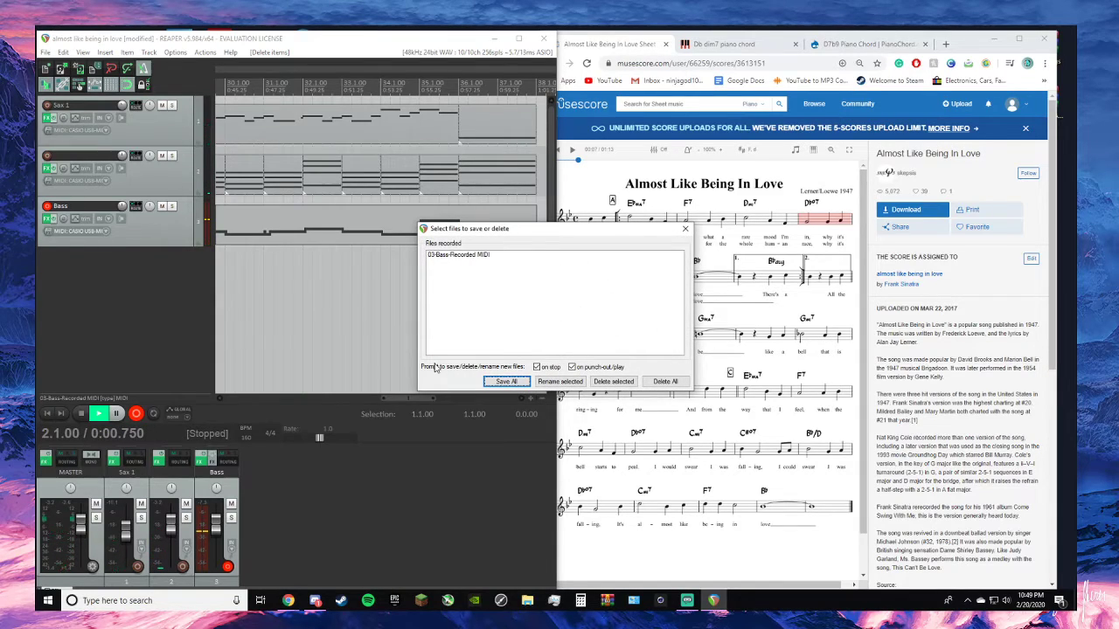
left_click(687, 229)
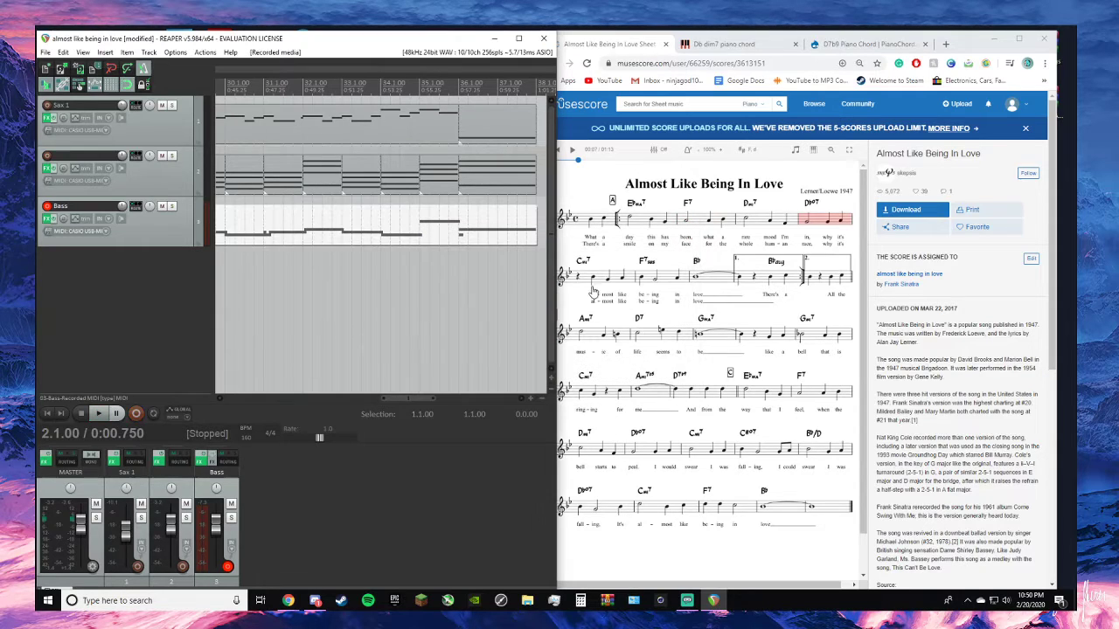
- Delete the stray short C3 note at bar 36 of the new bass take and align the long note's start with the bar line
double_click(483, 241)
scroll(490, 225, "up", 3)
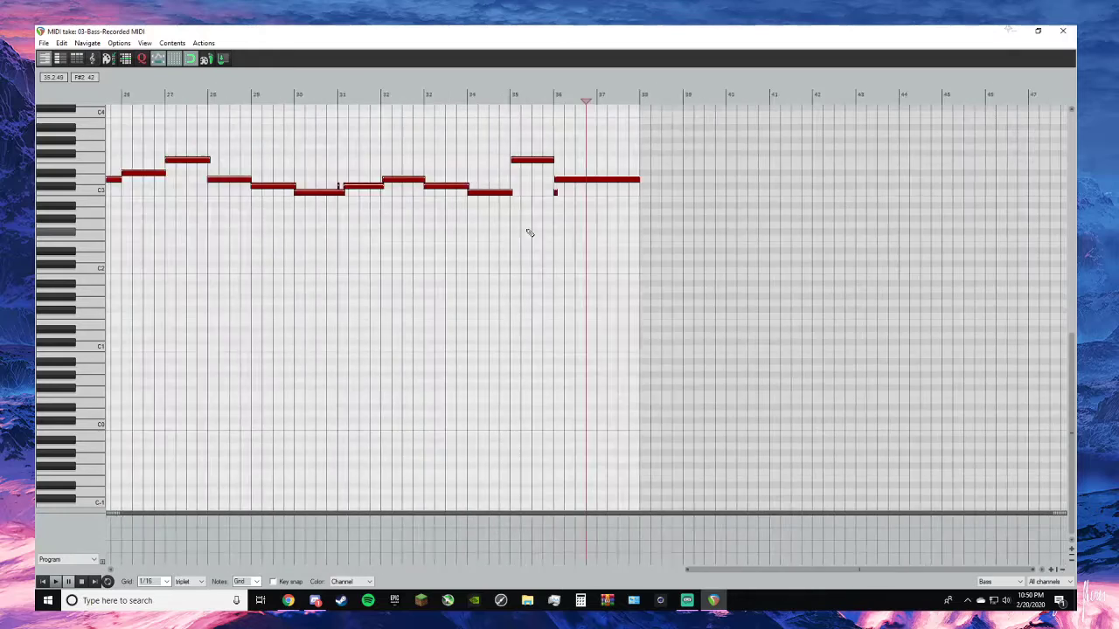
scroll(532, 214, "up", 2)
right_click(532, 192)
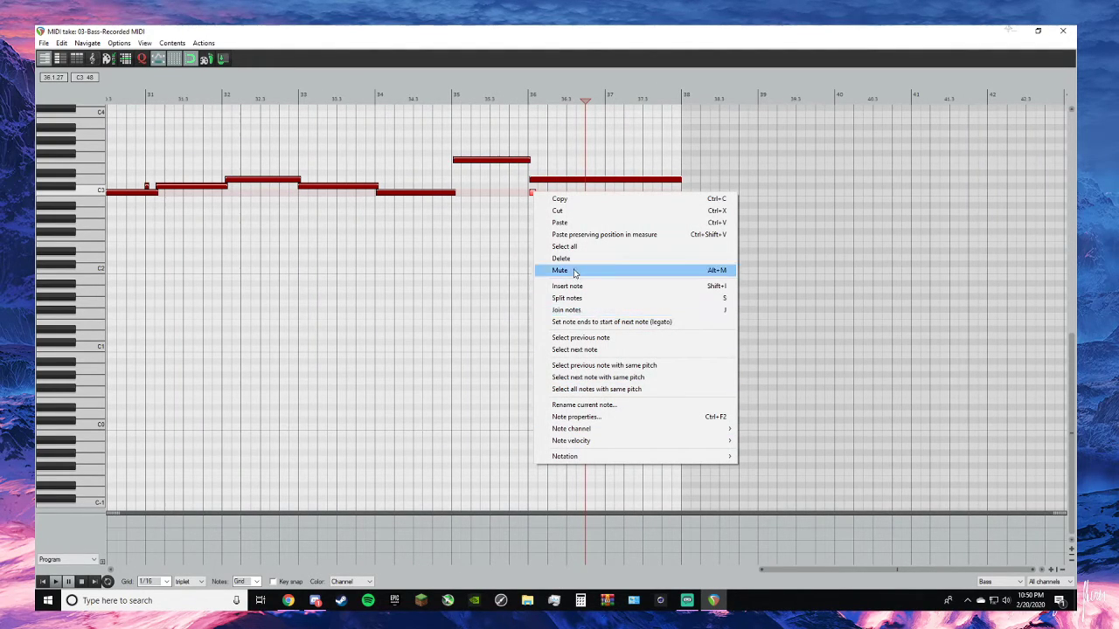
left_click(574, 271)
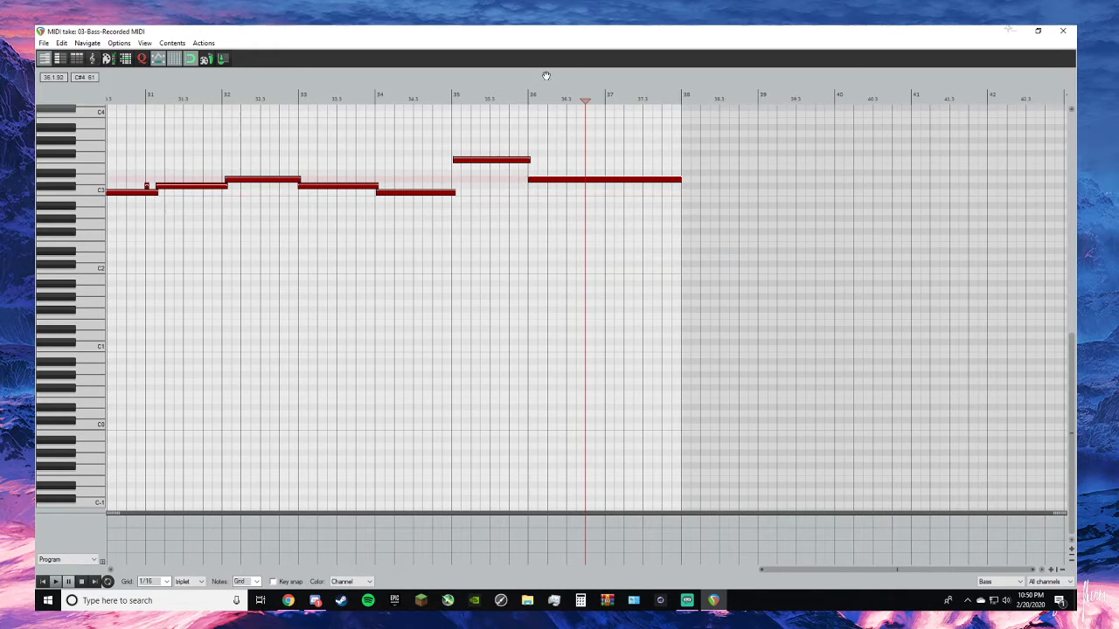
- Minimize the browser, close the MIDI editor and maximize the project window so the whole arrangement is in view
left_click_drag(568, 29, 557, 72)
left_click(993, 38)
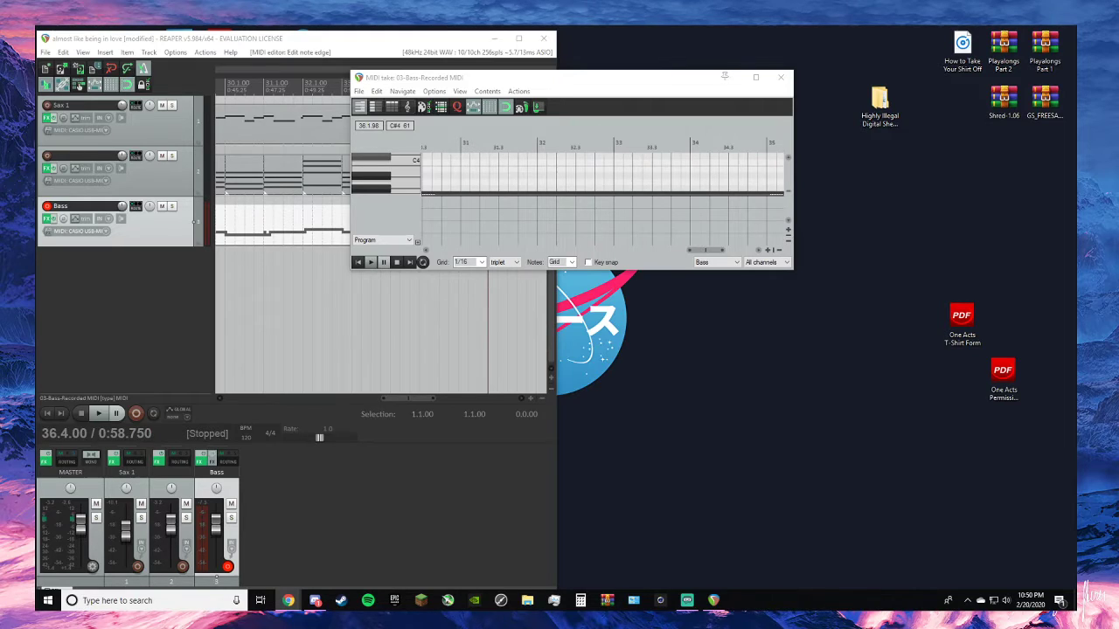
left_click(521, 39)
left_click(780, 78)
scroll(690, 150, "down", 7)
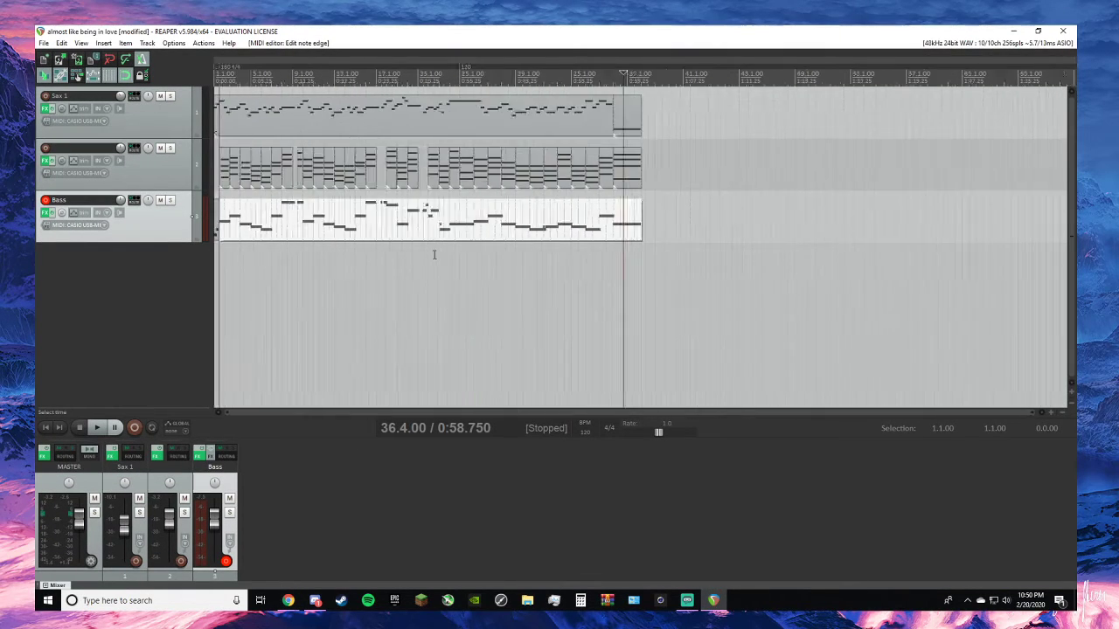
scroll(224, 241, "up", 5)
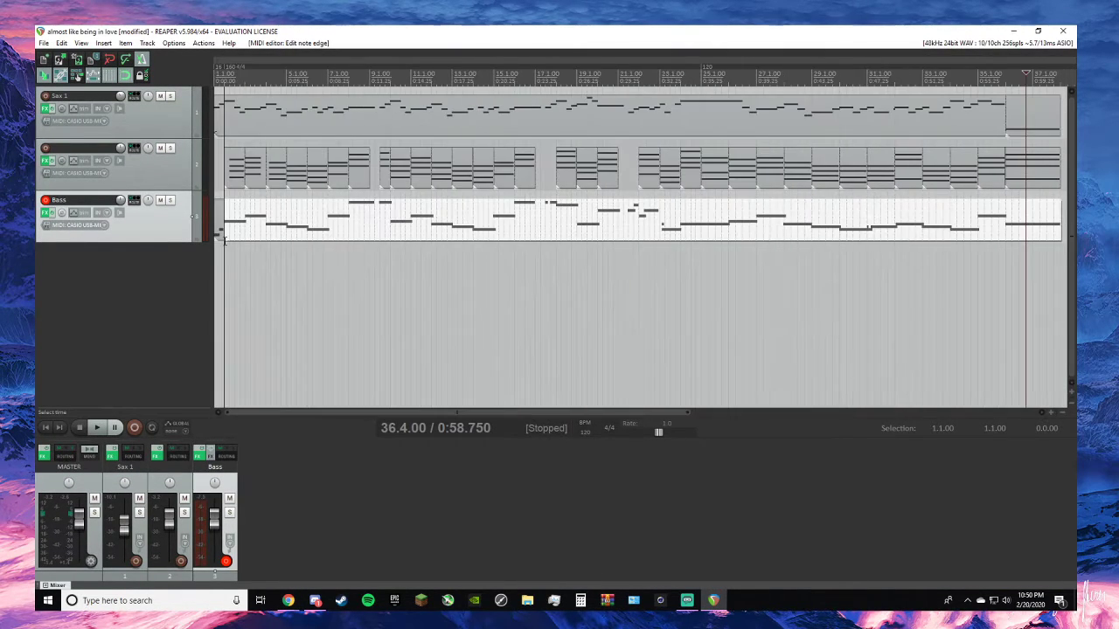
- Play the project from the start to check the bass line, stopping in bar 18
left_click(46, 427)
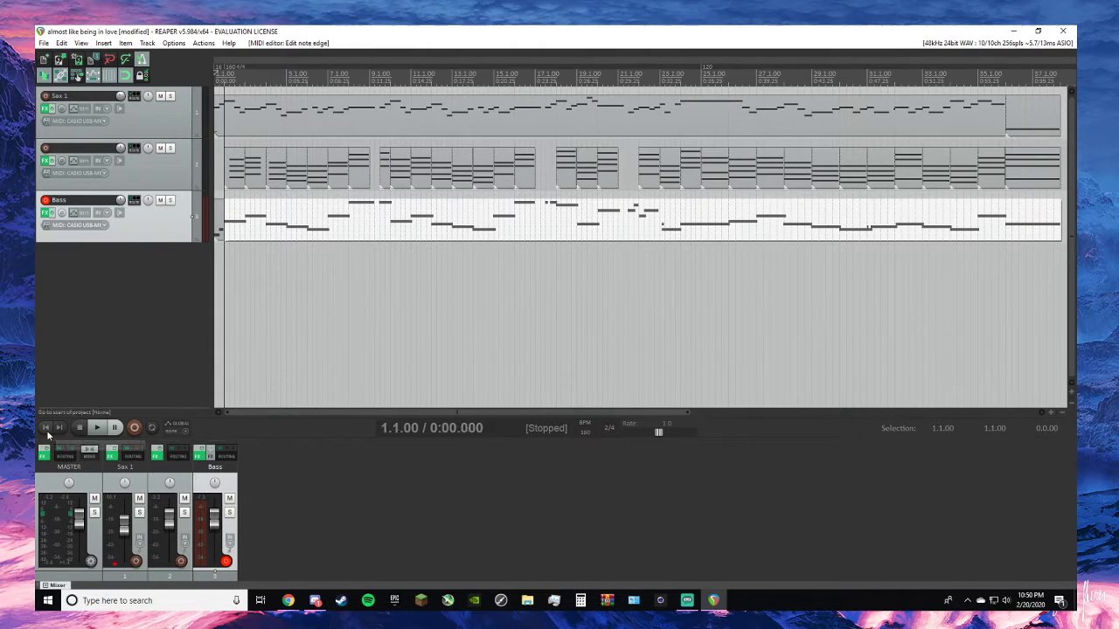
left_click(97, 427)
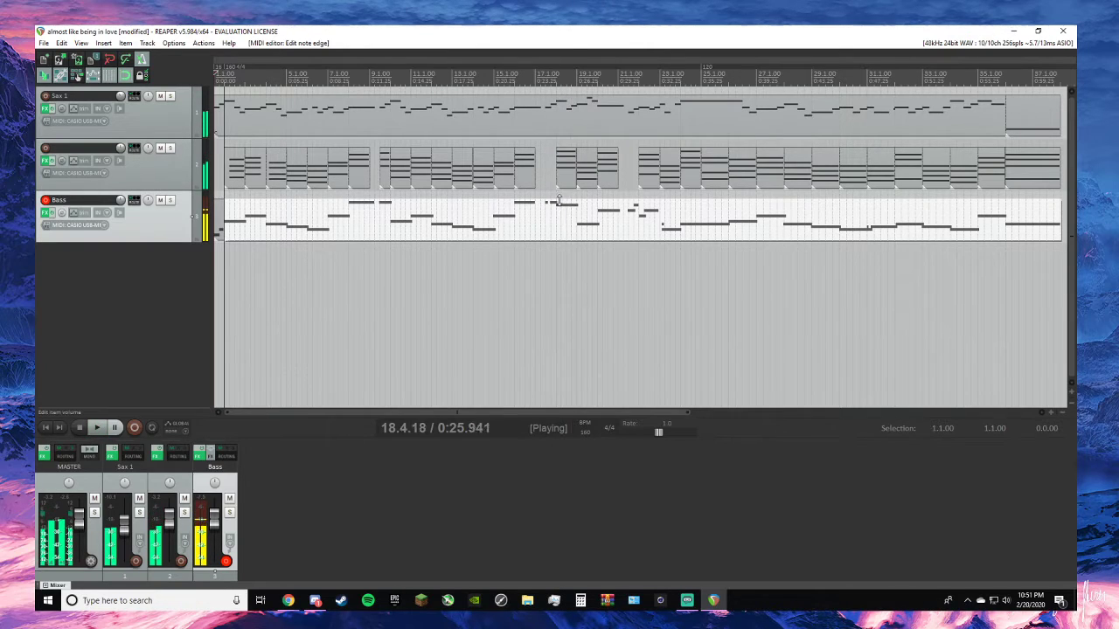
key("space")
- Open the Bass track's recorded take in a maximized MIDI editor, with its early bars in view
double_click(585, 210)
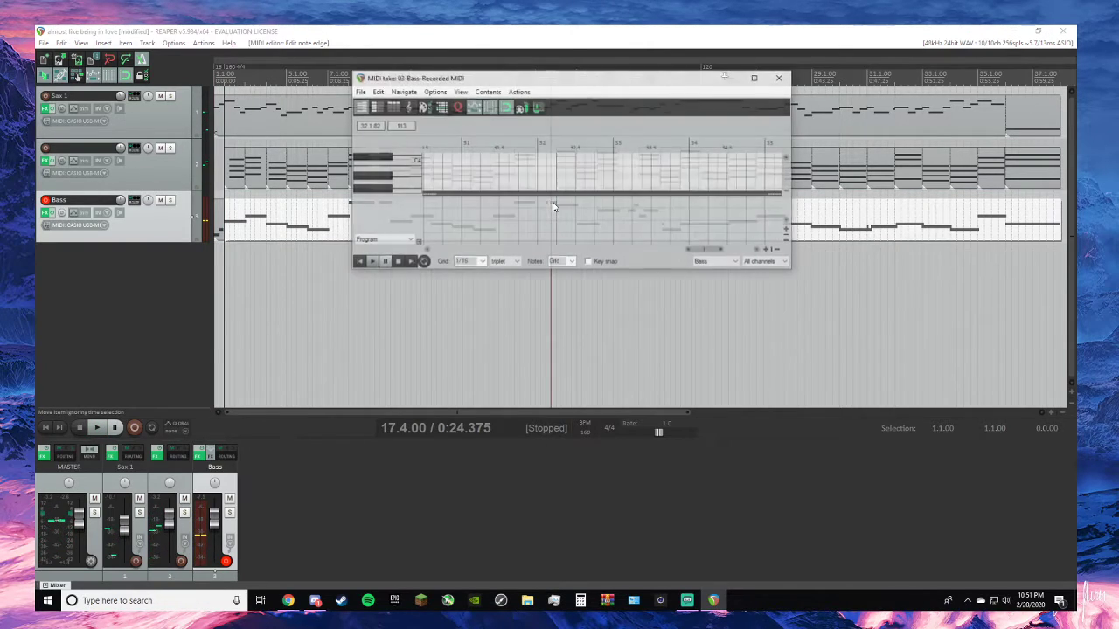
left_click(756, 77)
scroll(125, 195, "up", 3)
scroll(175, 195, "down", 5)
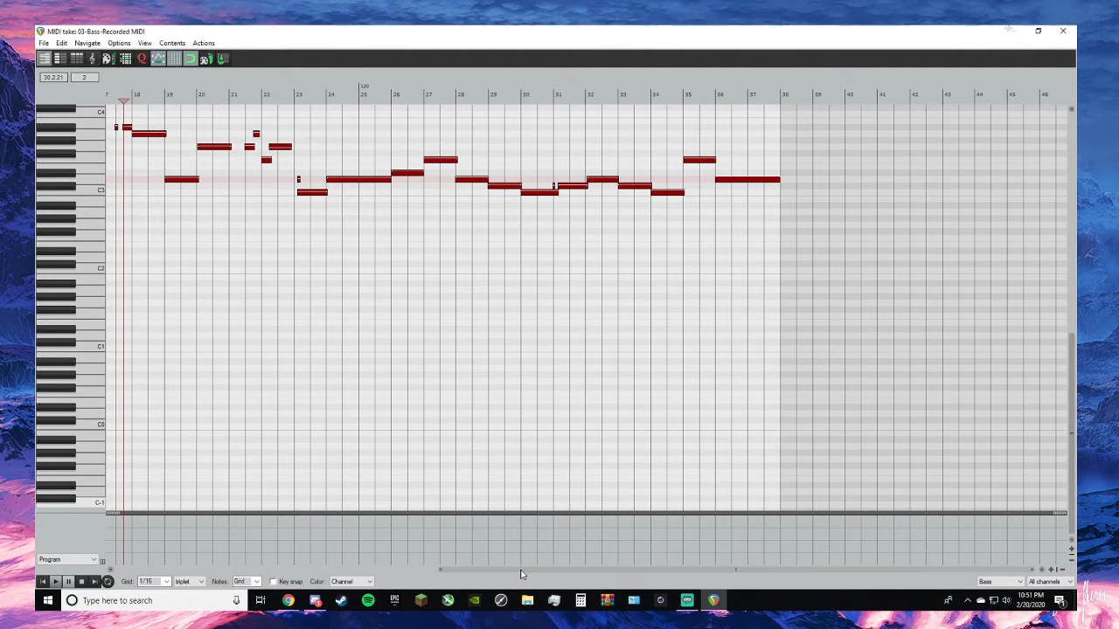
left_click_drag(520, 573, 57, 535)
scroll(198, 241, "up", 3)
scroll(198, 240, "down", 3)
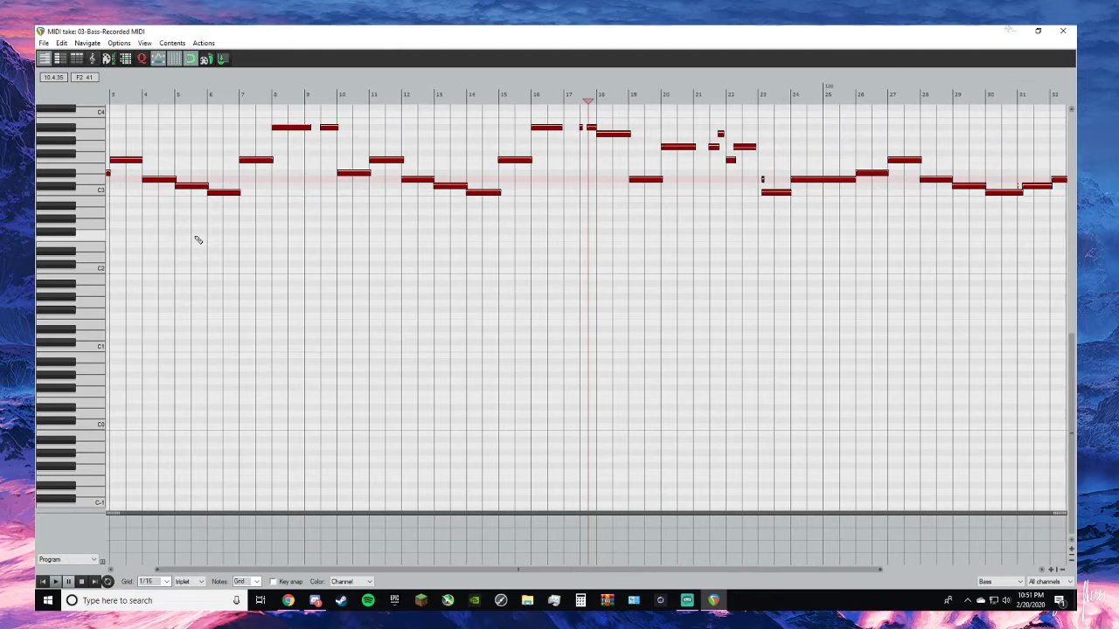
- Play the bass take from bar 8 and trim the A#3 note in bar 8 to end at the bar 9 line
left_click(271, 103)
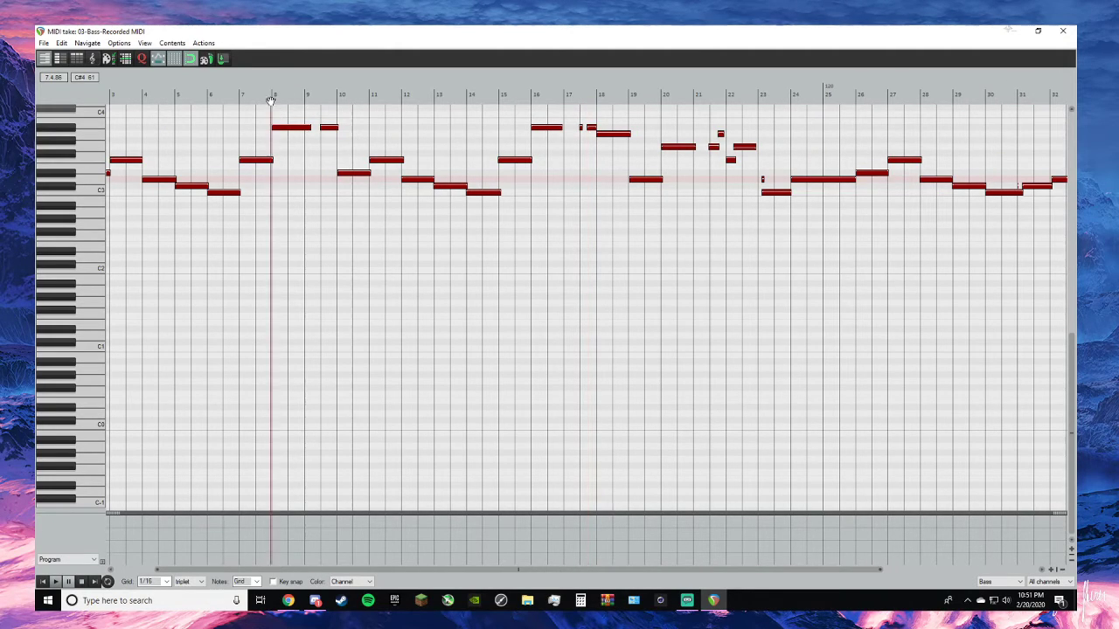
key("space")
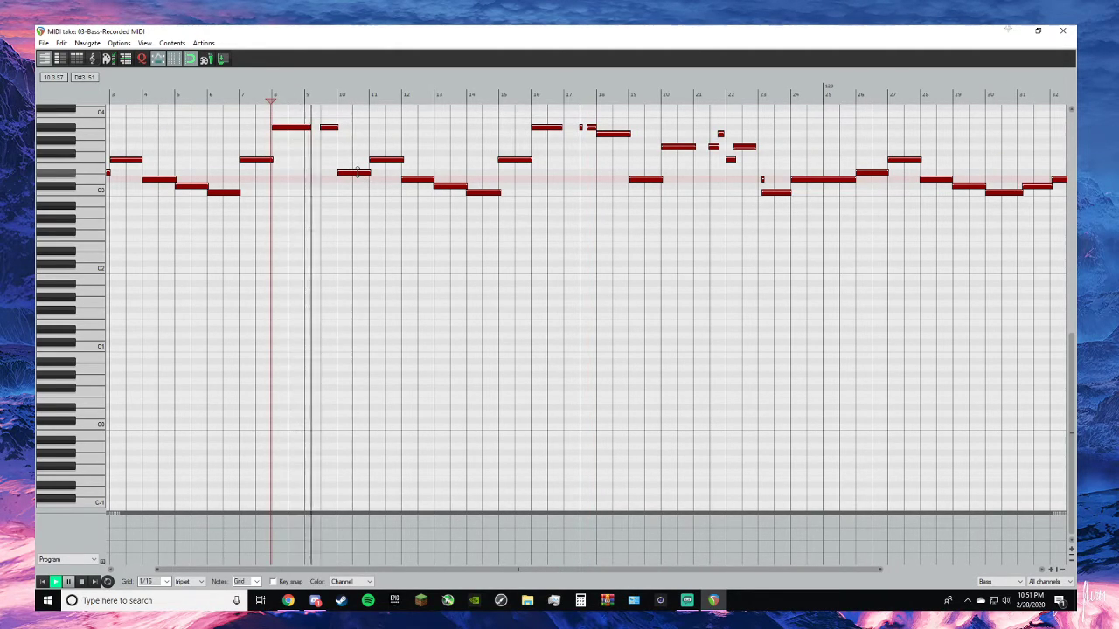
key("space")
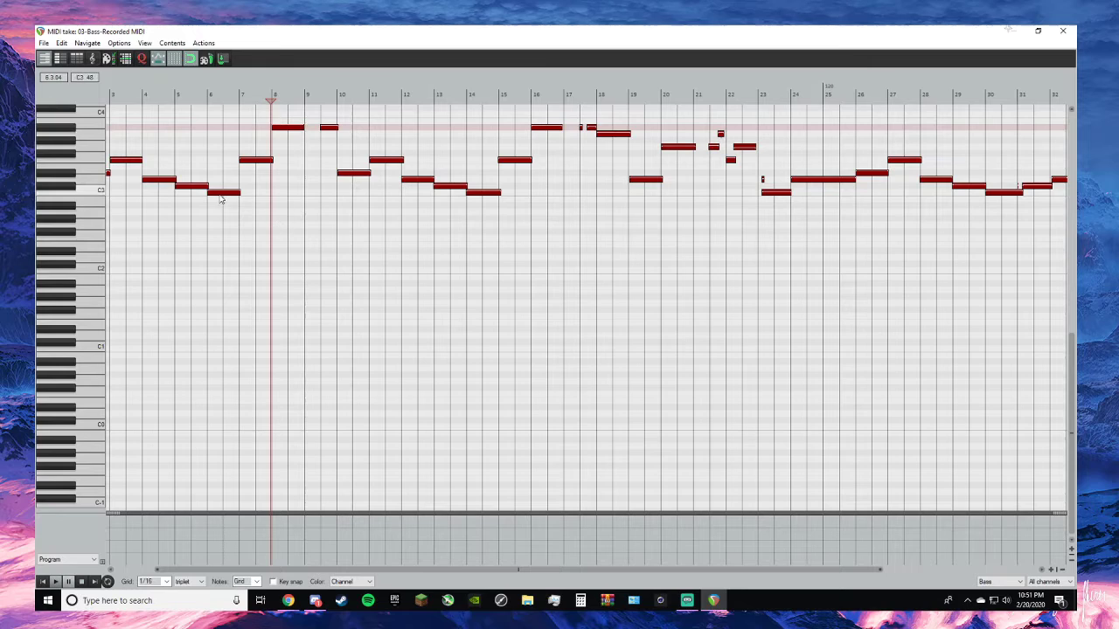
- Play the bass take from its start at bar 2, stopping in bar 5
left_click(43, 582)
left_click(55, 582)
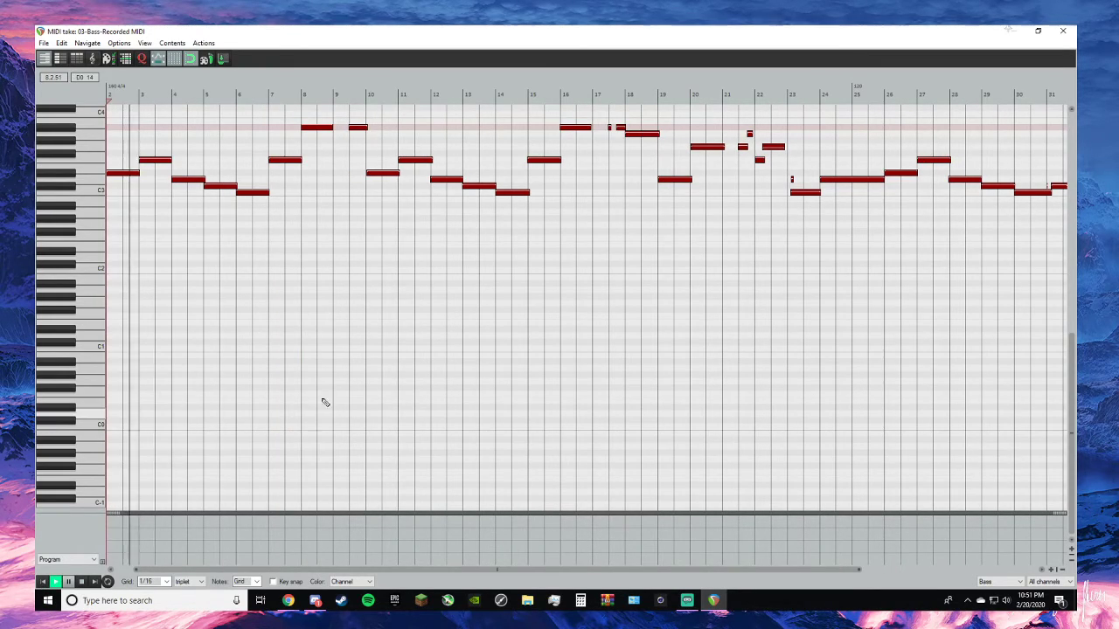
key("space")
left_click_drag(346, 570, 247, 565)
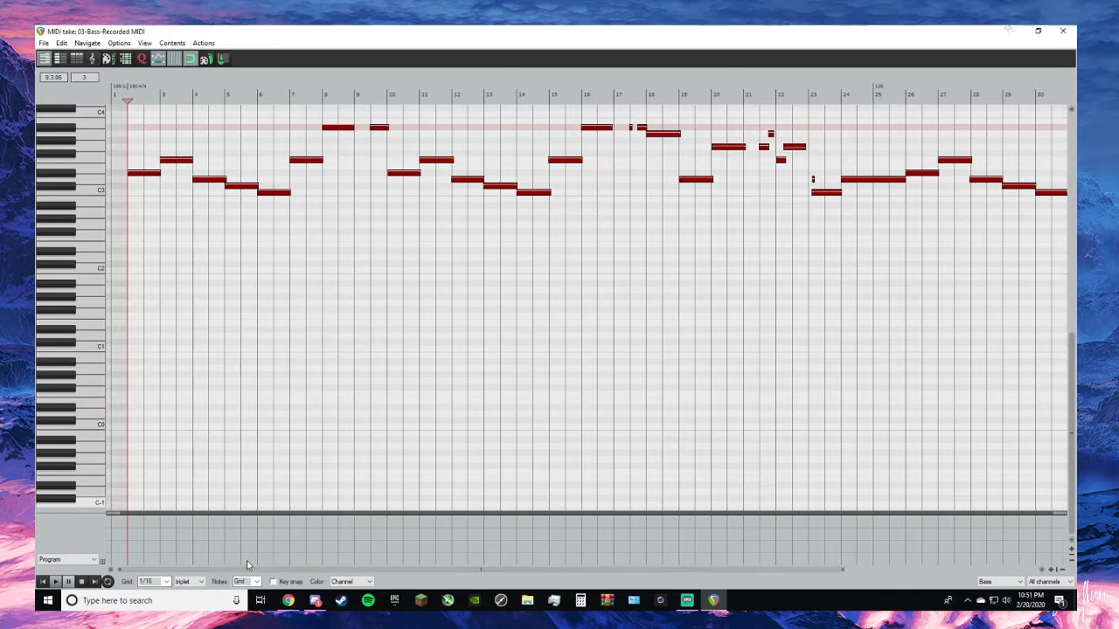
key("space")
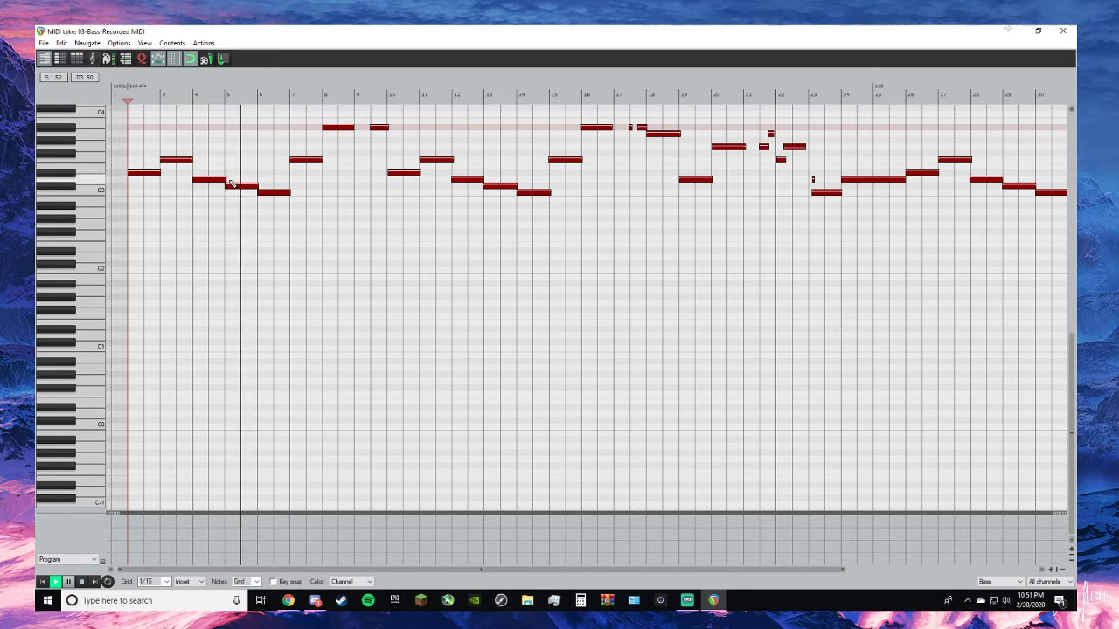
key("space")
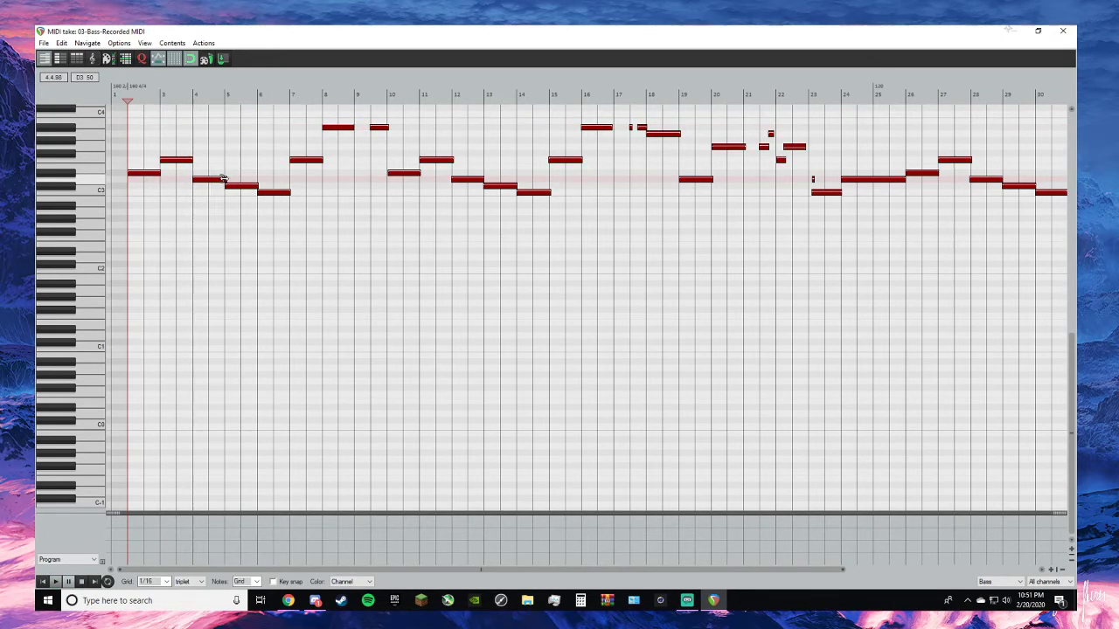
- Align the edges of the notes in bars 2, 5, 6 and 7 with the bar lines, checking by playback from bar 2
scroll(223, 178, "up", 8)
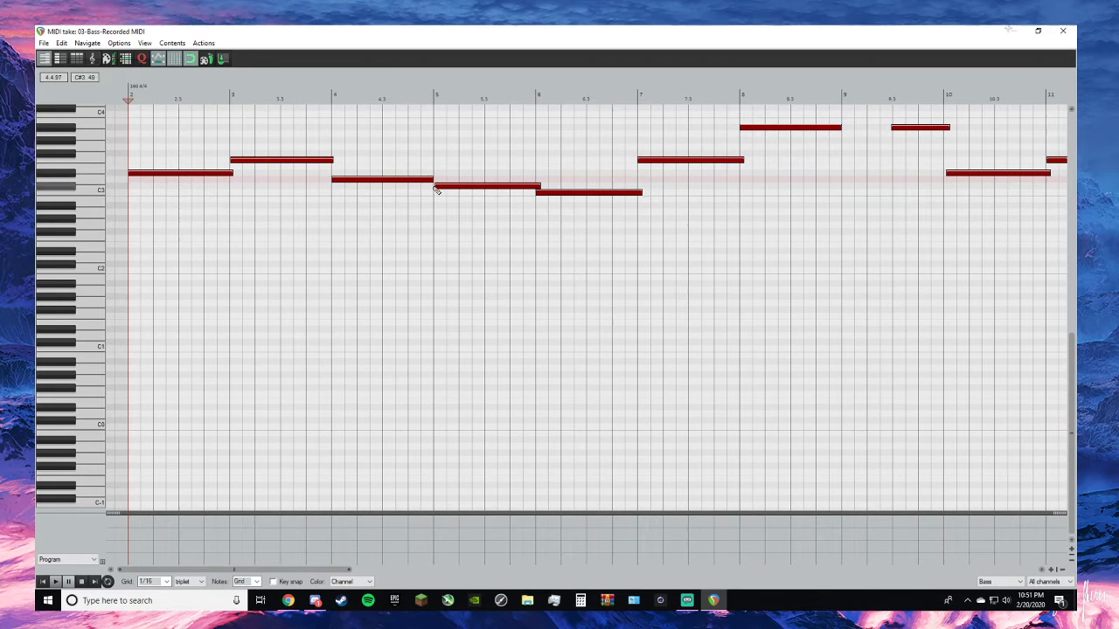
left_click_drag(435, 184, 429, 185)
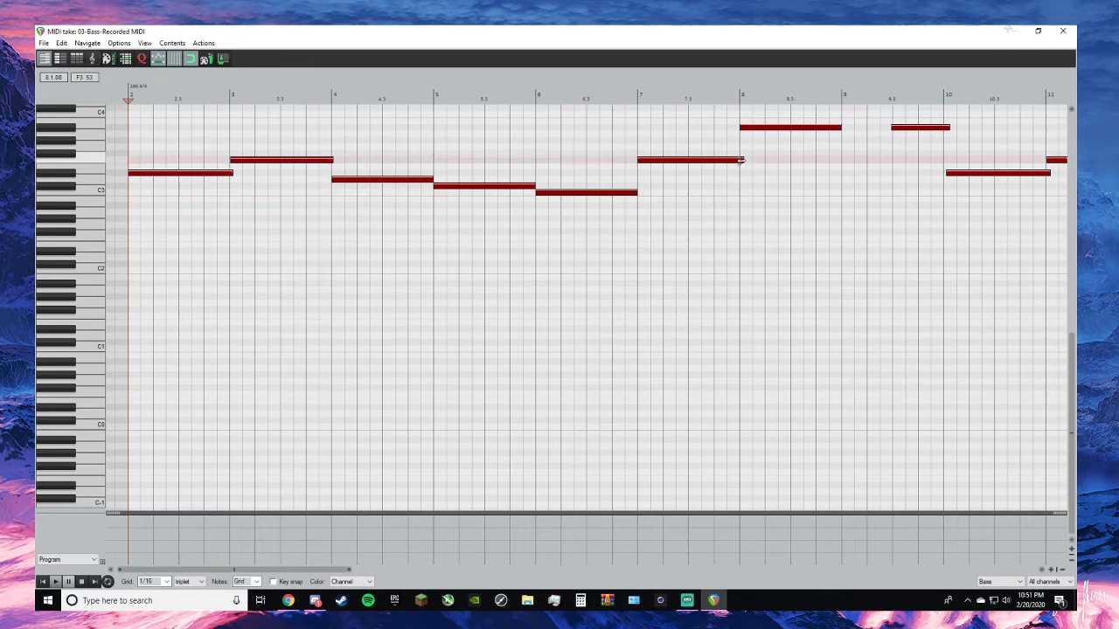
key("space")
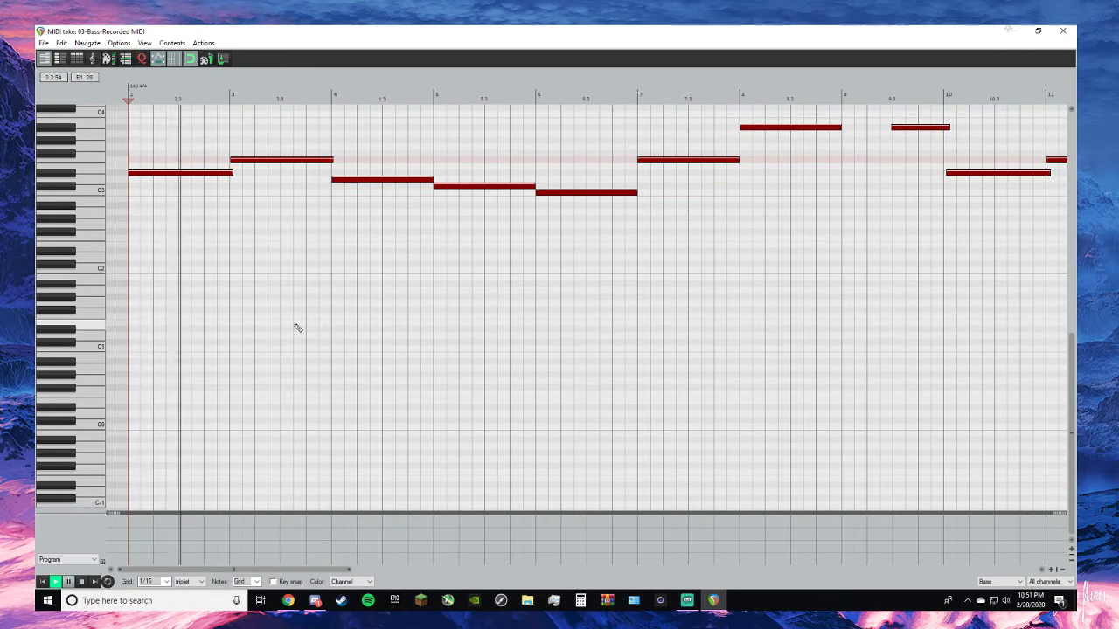
key("space")
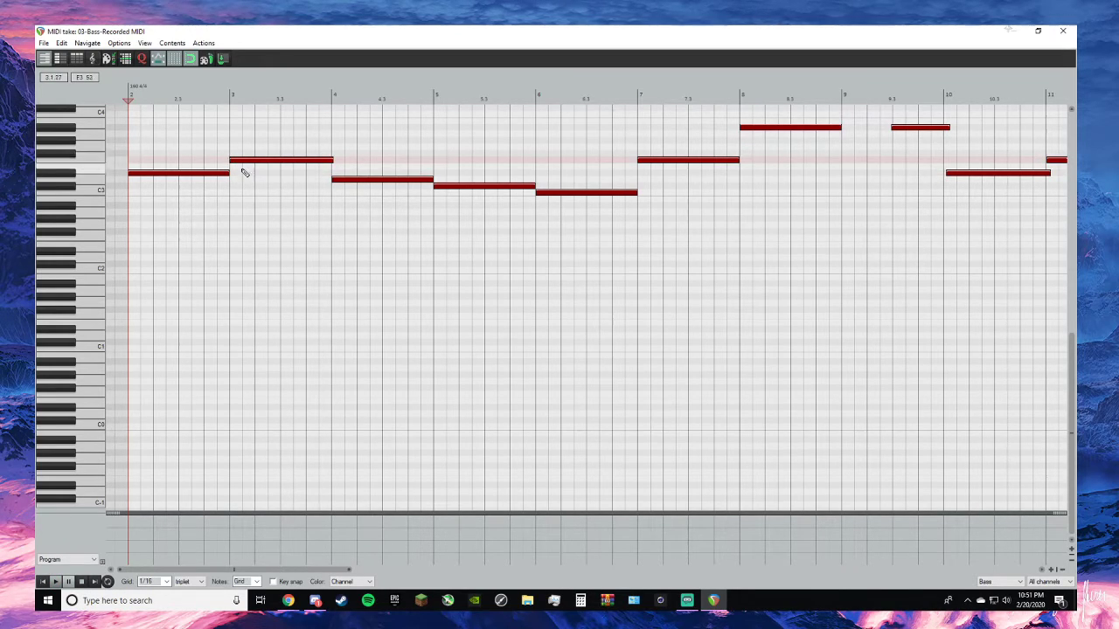
- Play from bar 2 through bar 9, trim the second A#3 note to end at bar 10, and fit the D#3 note exactly to bar 10
key("space")
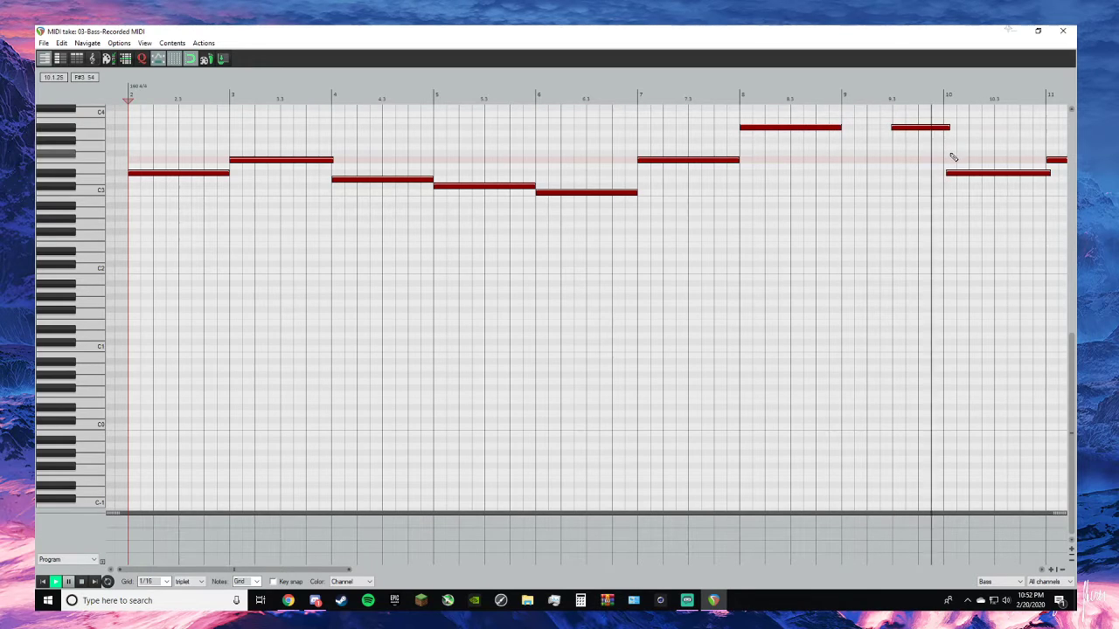
key("space")
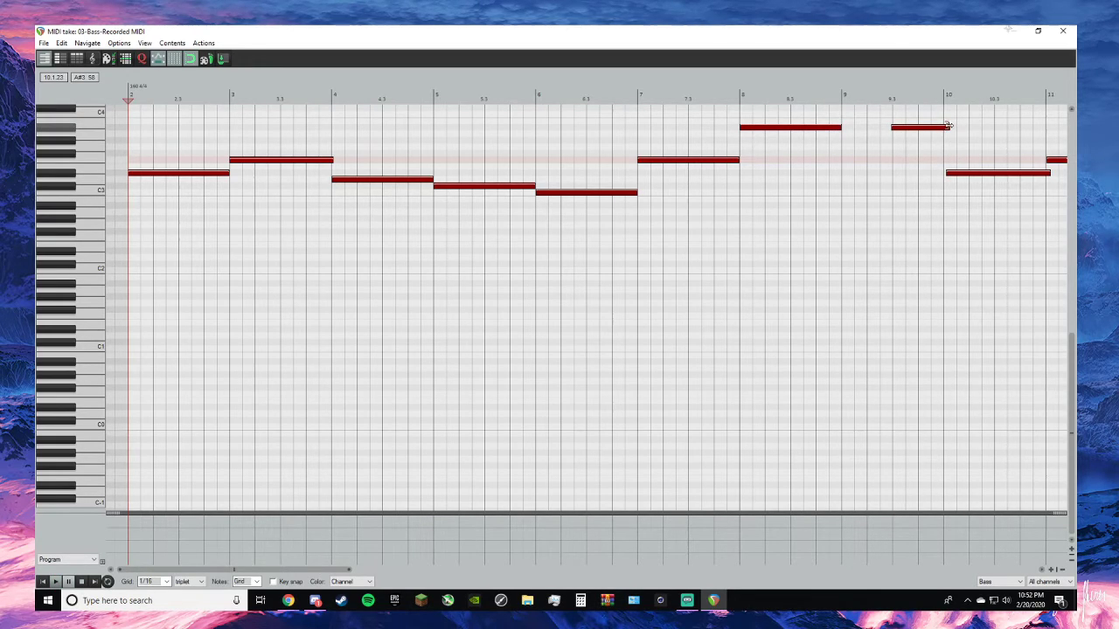
left_click_drag(948, 125, 939, 125)
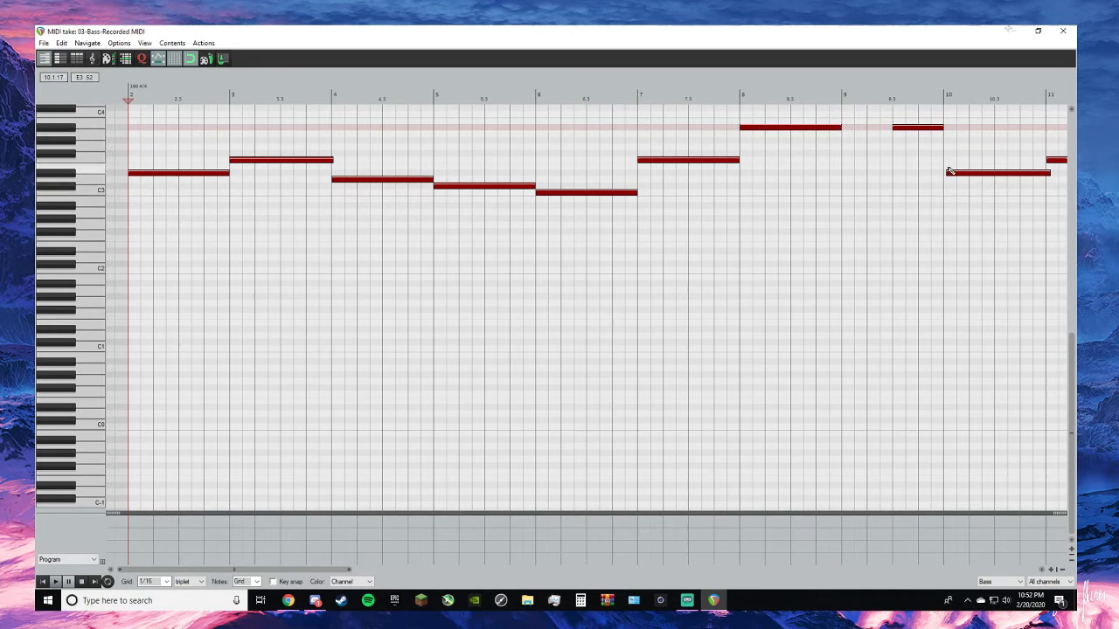
left_click_drag(947, 173, 944, 173)
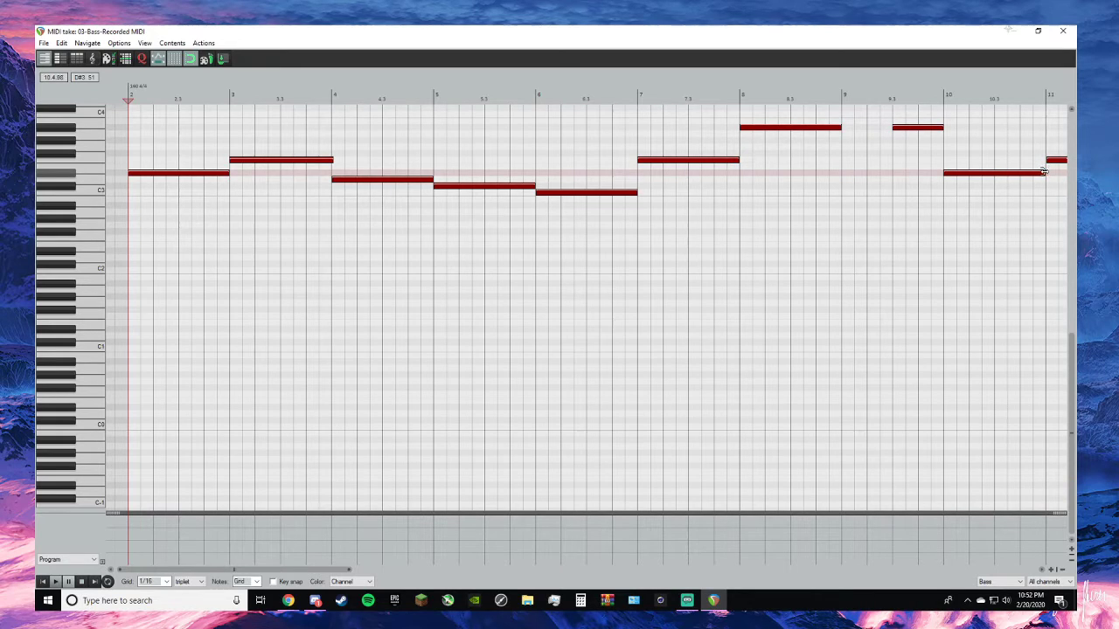
- Play from bar 10 and align the notes in bars 11 to 14 with the bar lines
left_click(945, 100)
key("space")
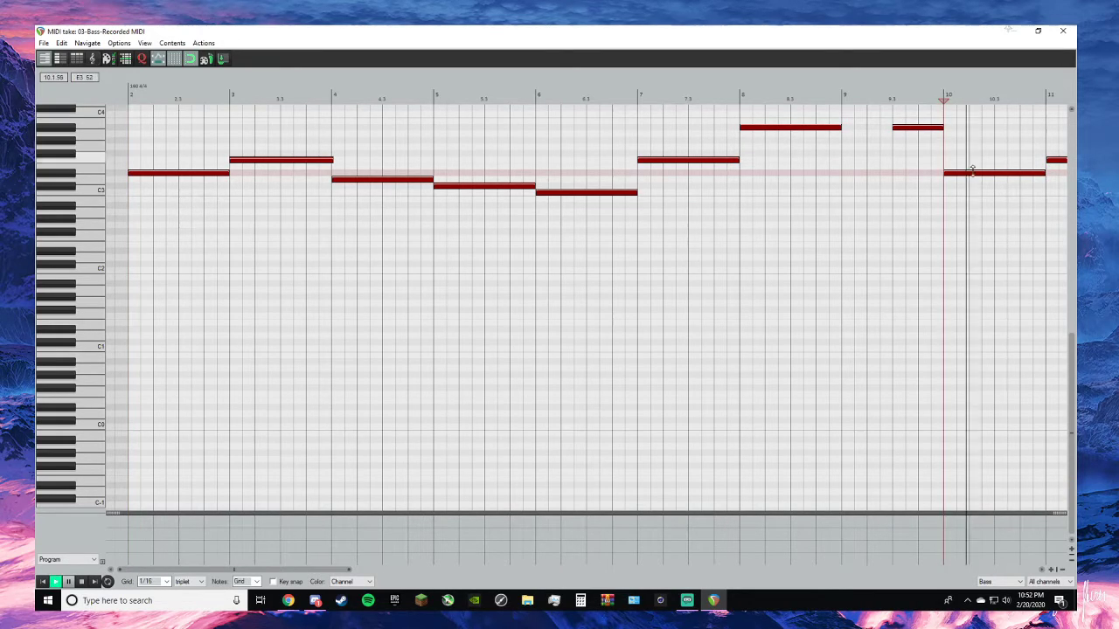
scroll(848, 299, "down", 1)
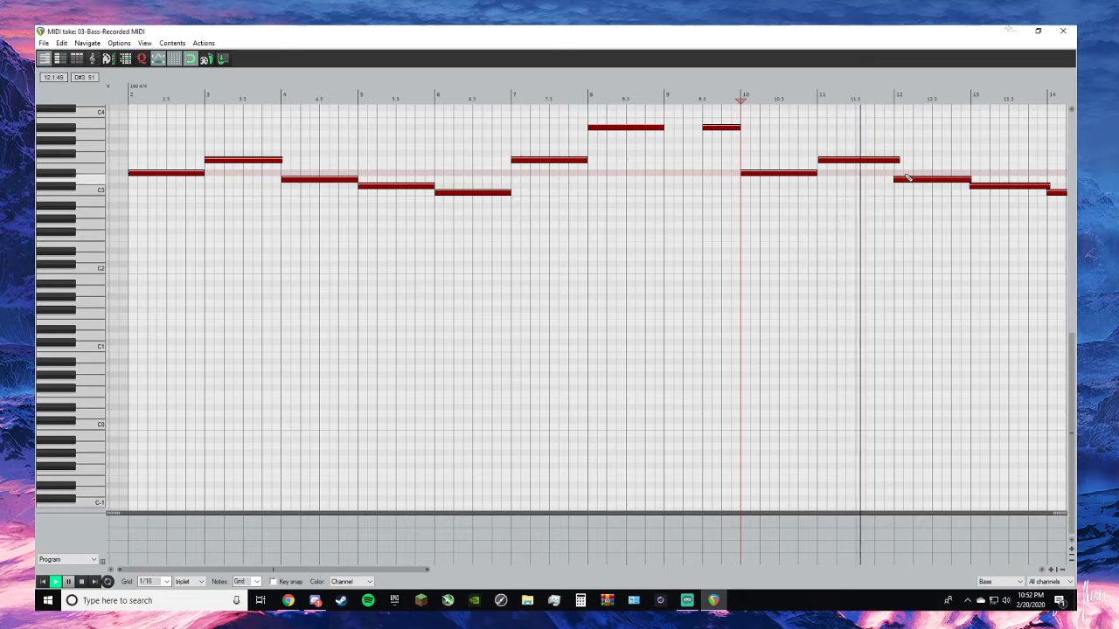
left_click(863, 161)
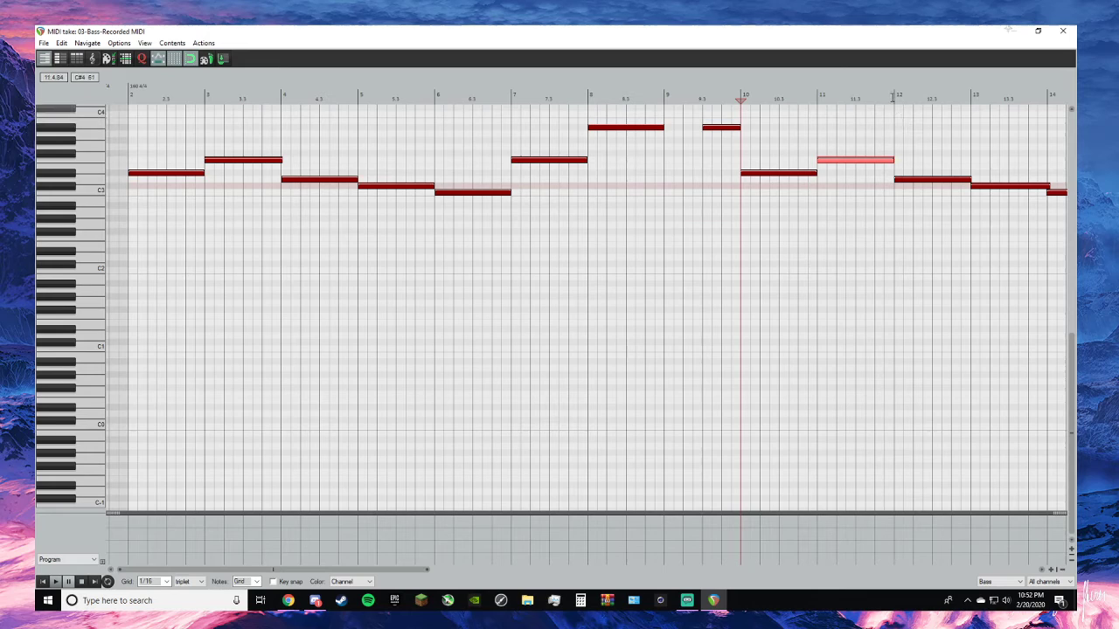
key("space")
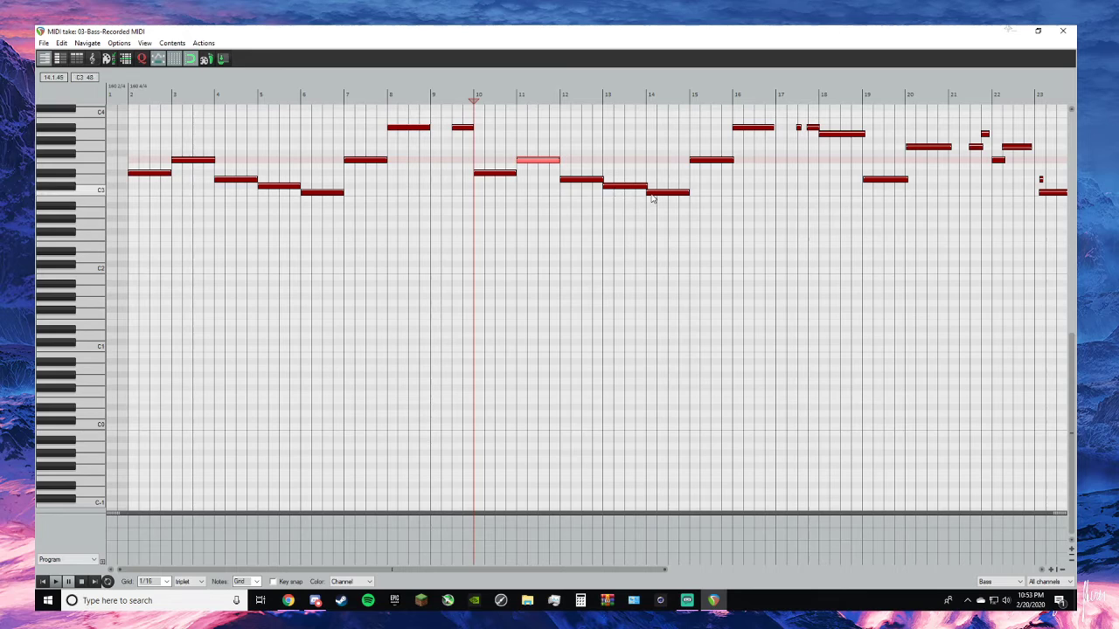
- Replay the take from bar 10 and extend the A#3 note in bar 16 to the bar 17 line
scroll(646, 184, "up", 3)
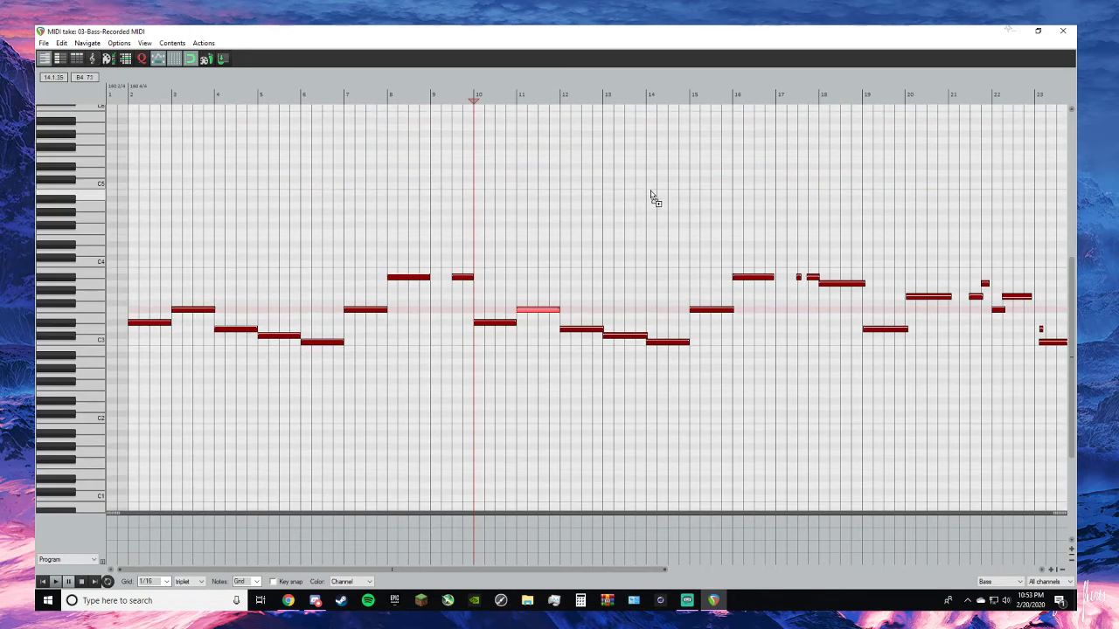
scroll(654, 201, "down", 5)
scroll(444, 362, "up", 5)
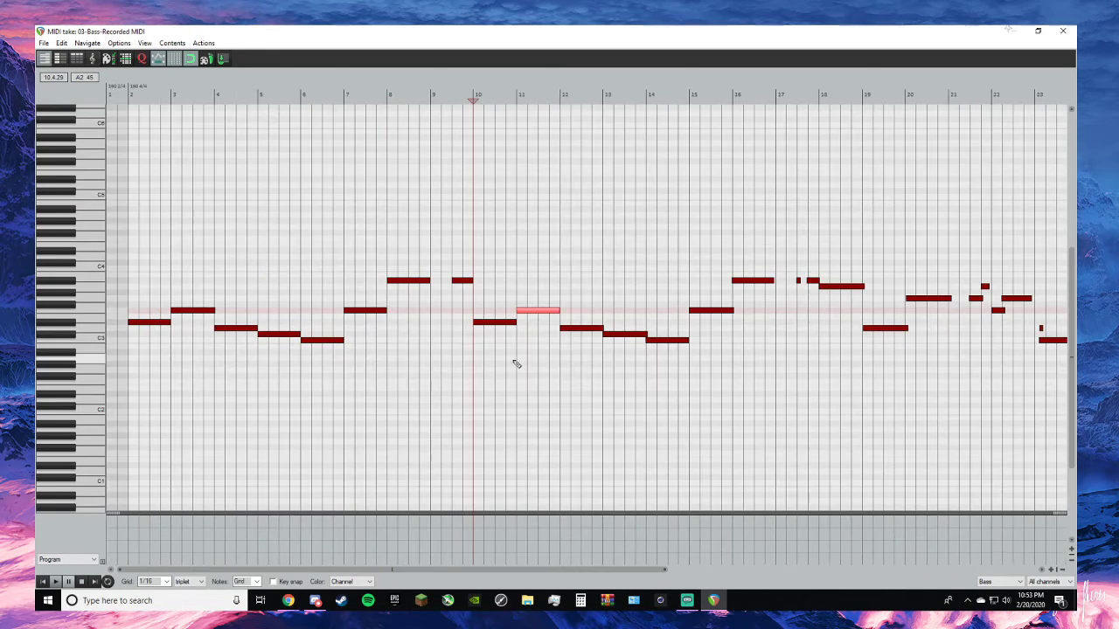
key("space")
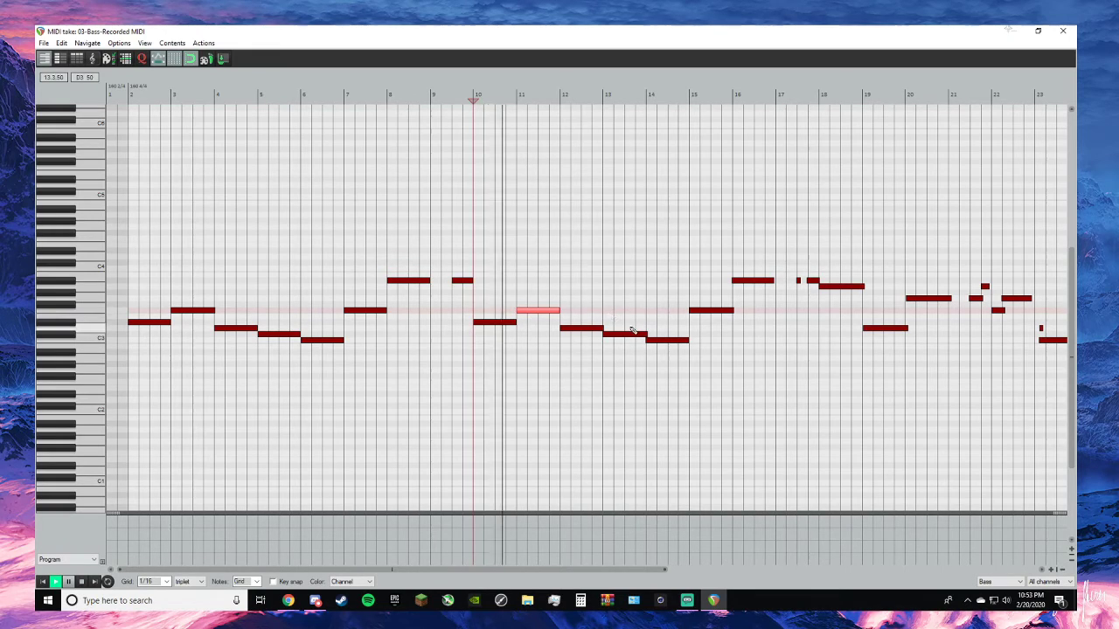
key("space")
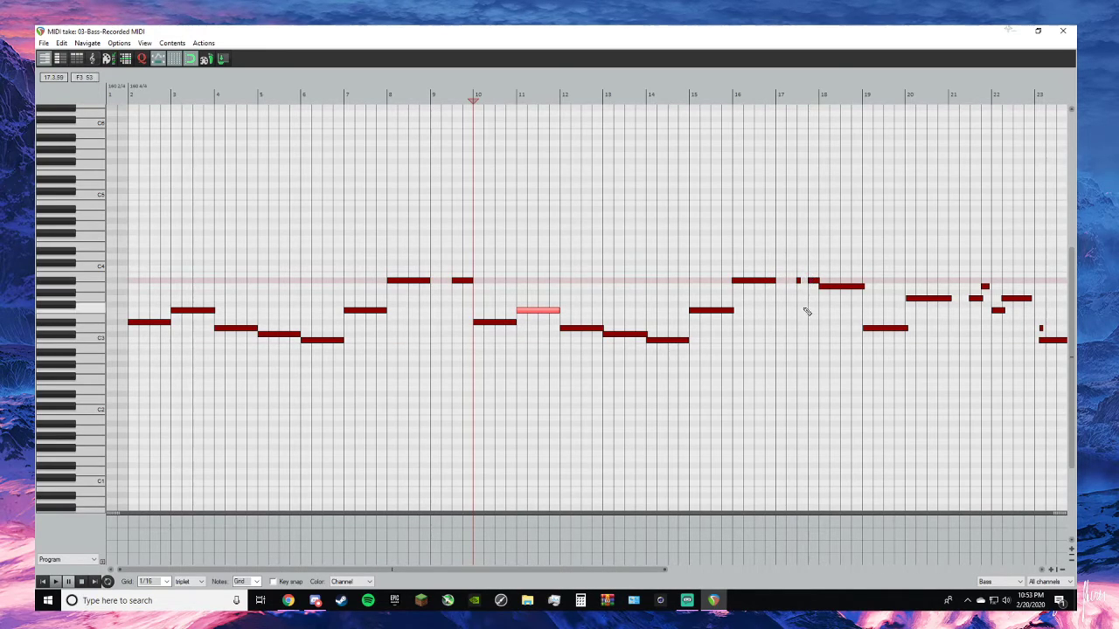
- Raise the last A#3 note of bar 17 to C4 and lengthen the short A#3 before it until the two meet
key("alt+Tab")
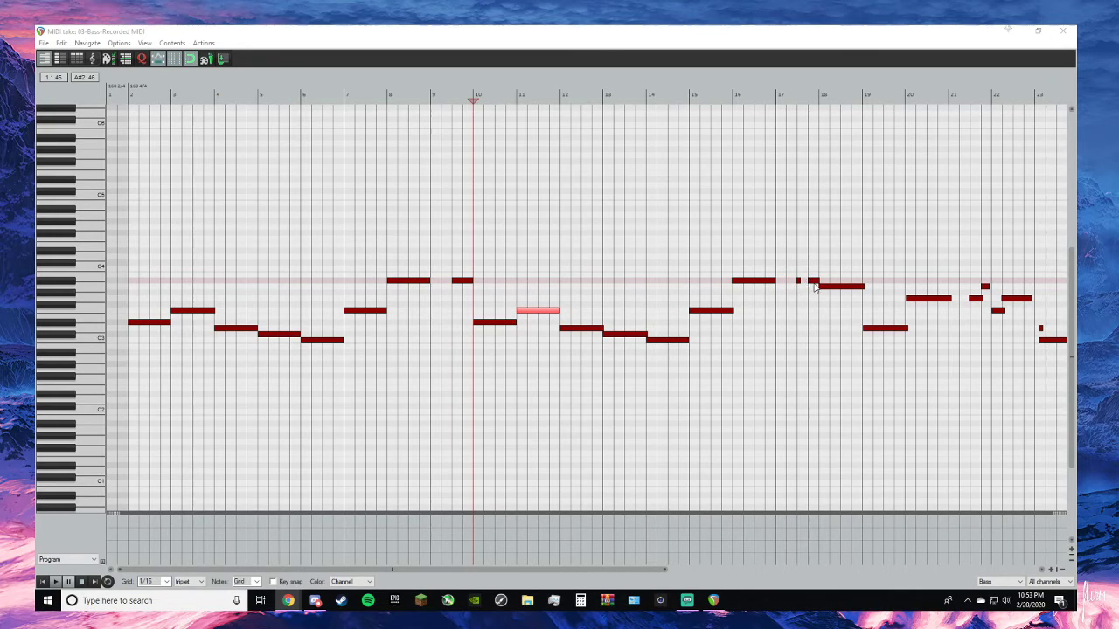
left_click_drag(815, 280, 819, 275)
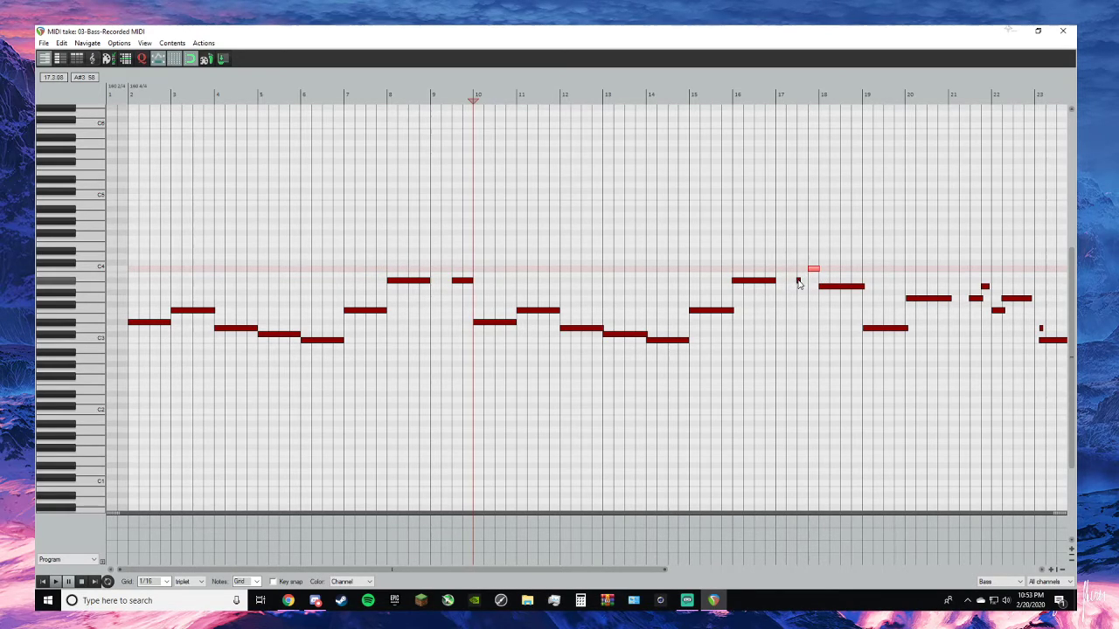
left_click(798, 282)
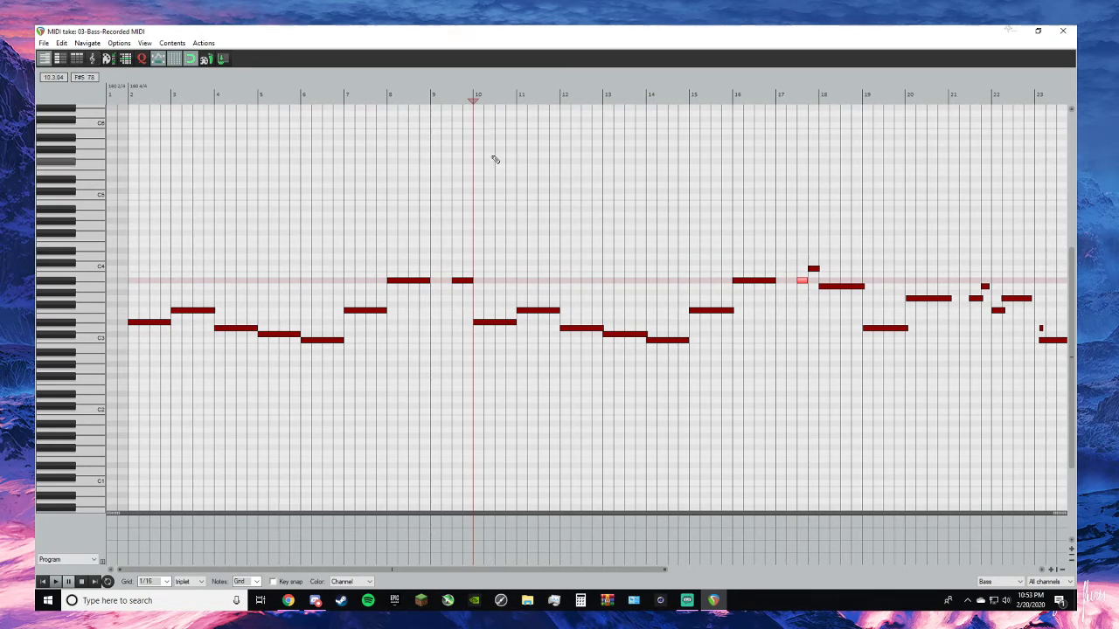
- Play from the middle of bar 14 and fit the notes in bars 18, 19 and 20 to the bar lines
left_click(472, 101)
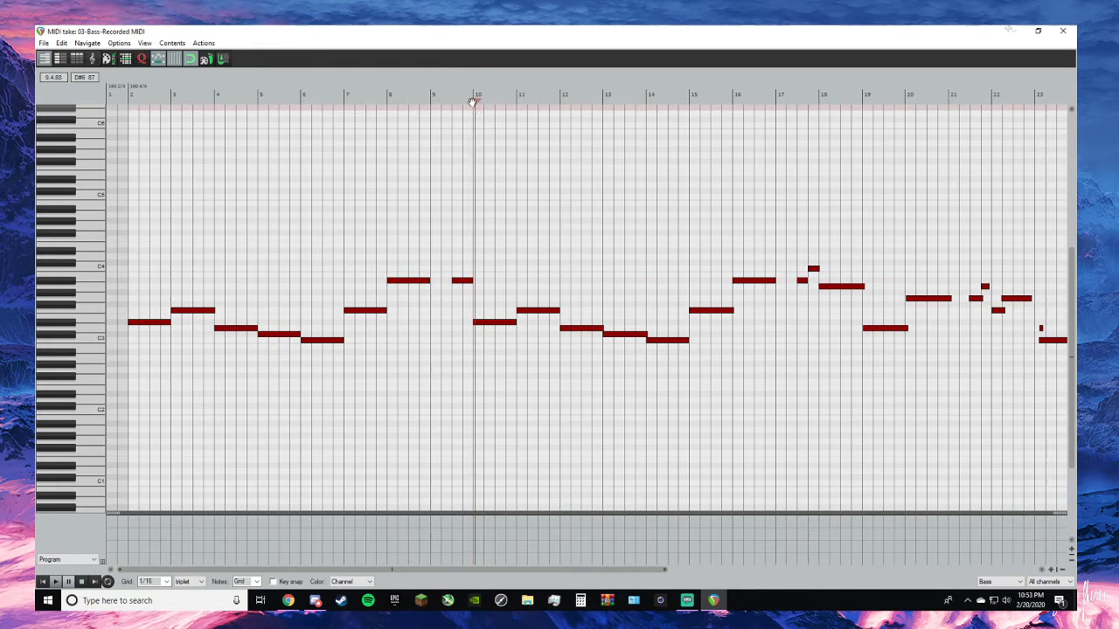
left_click_drag(475, 101, 665, 105)
key("space")
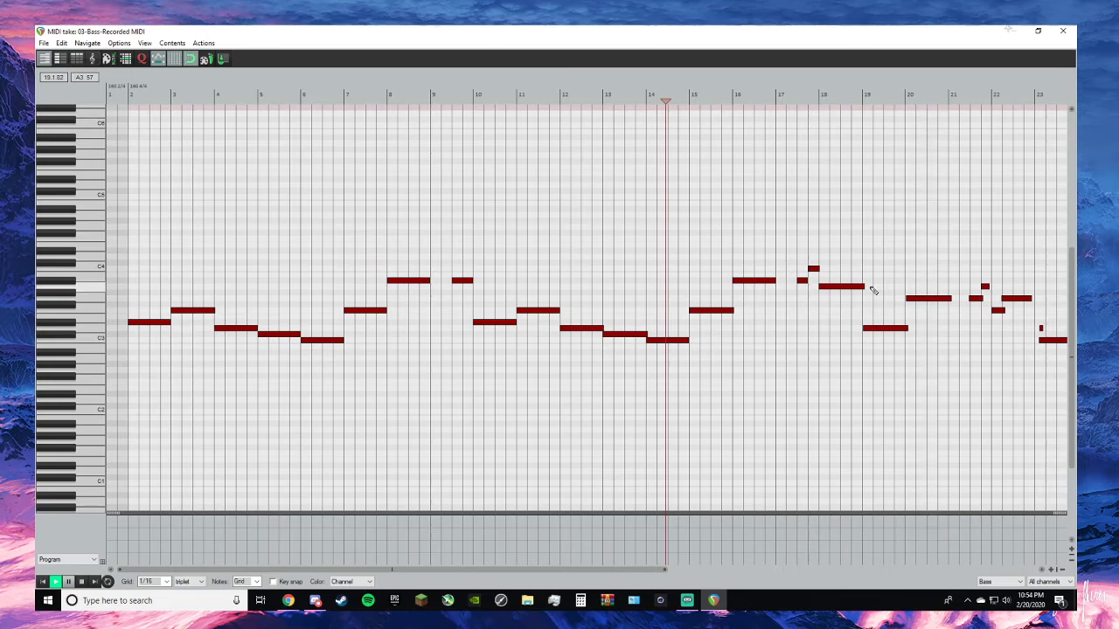
key("space")
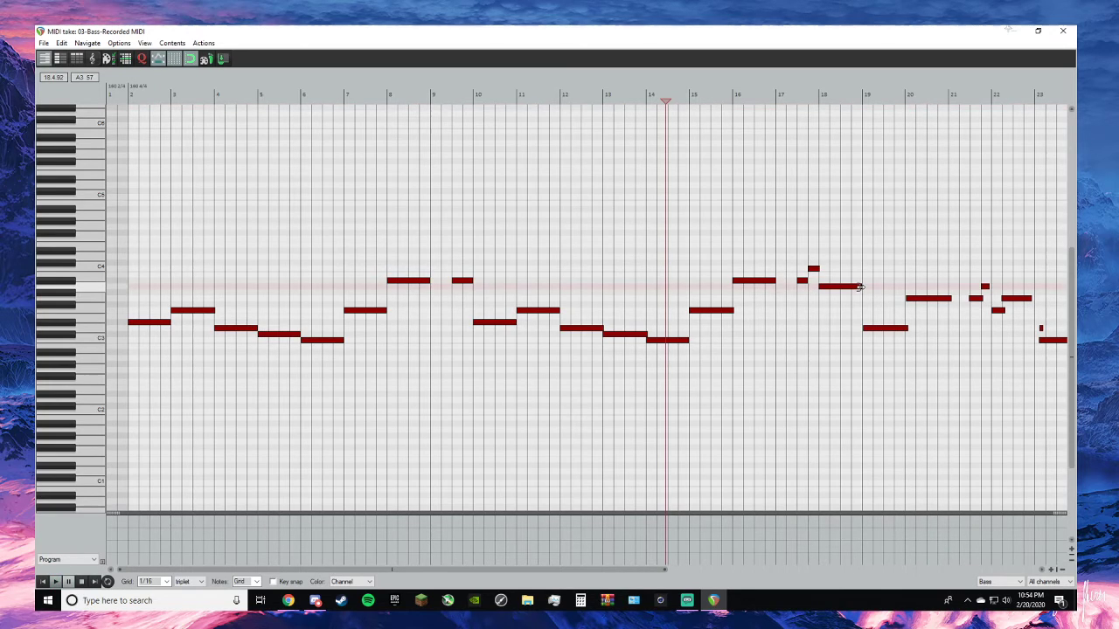
left_click(890, 330)
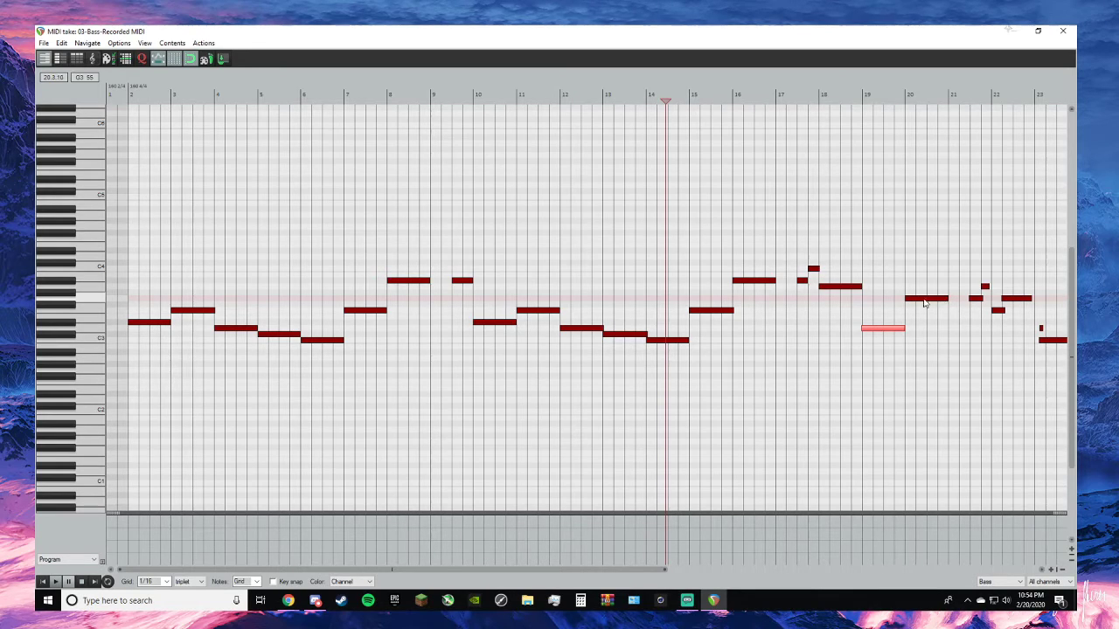
- Play the take from bar 17 to check the edited notes, stopping at bar 22
left_click(774, 94)
key("space")
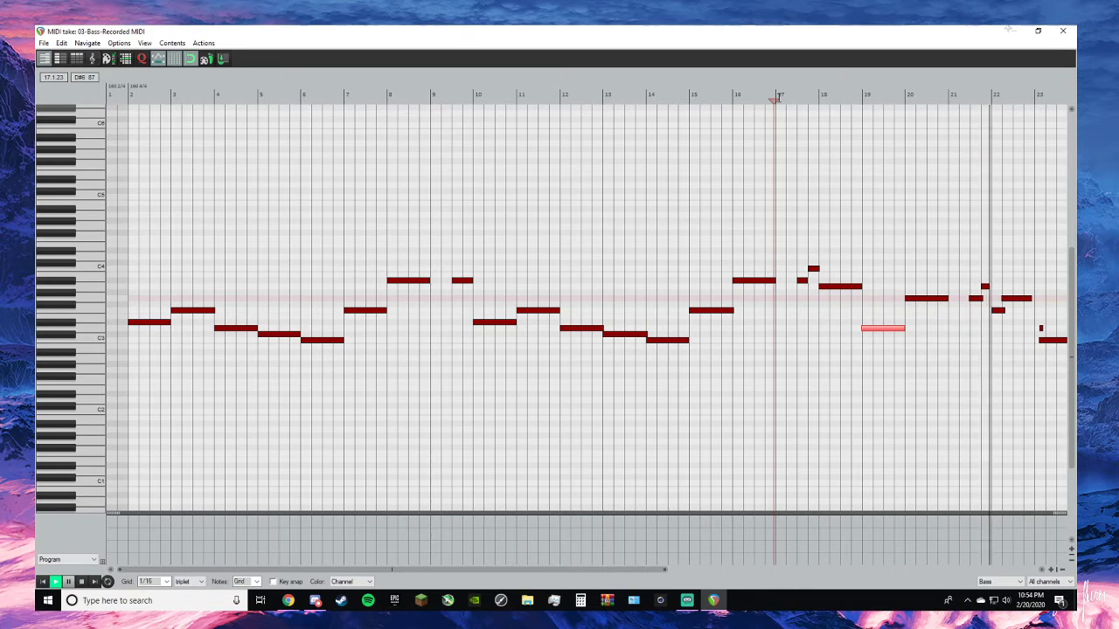
key("space")
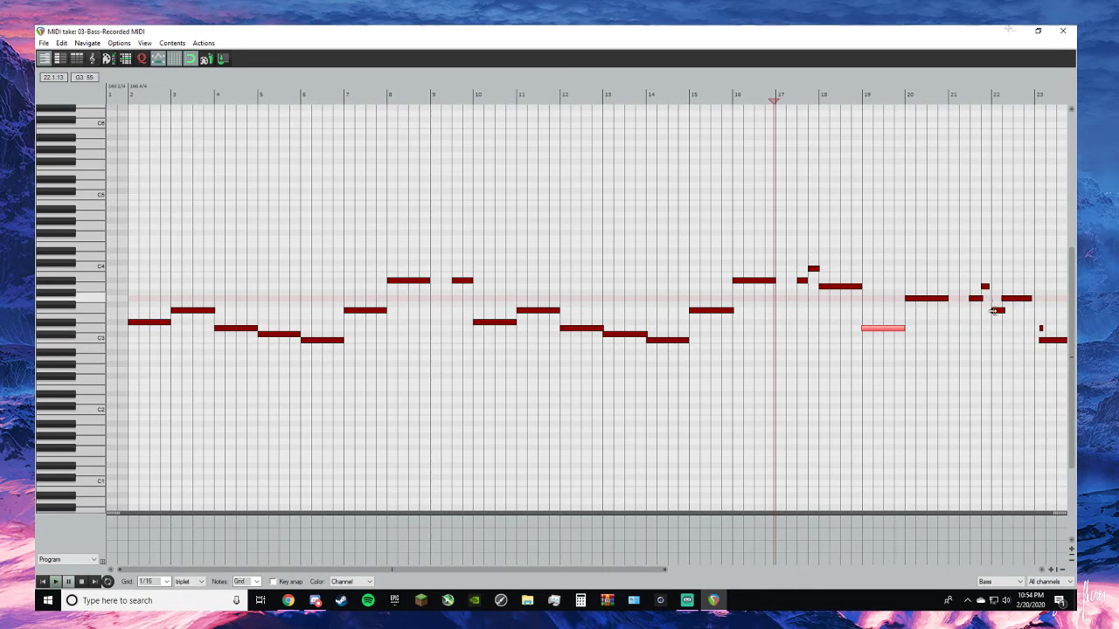
- Cut the stray F3 note at the start of bar 22 and fit the neighbouring notes to the bar 22 line
left_click(997, 311)
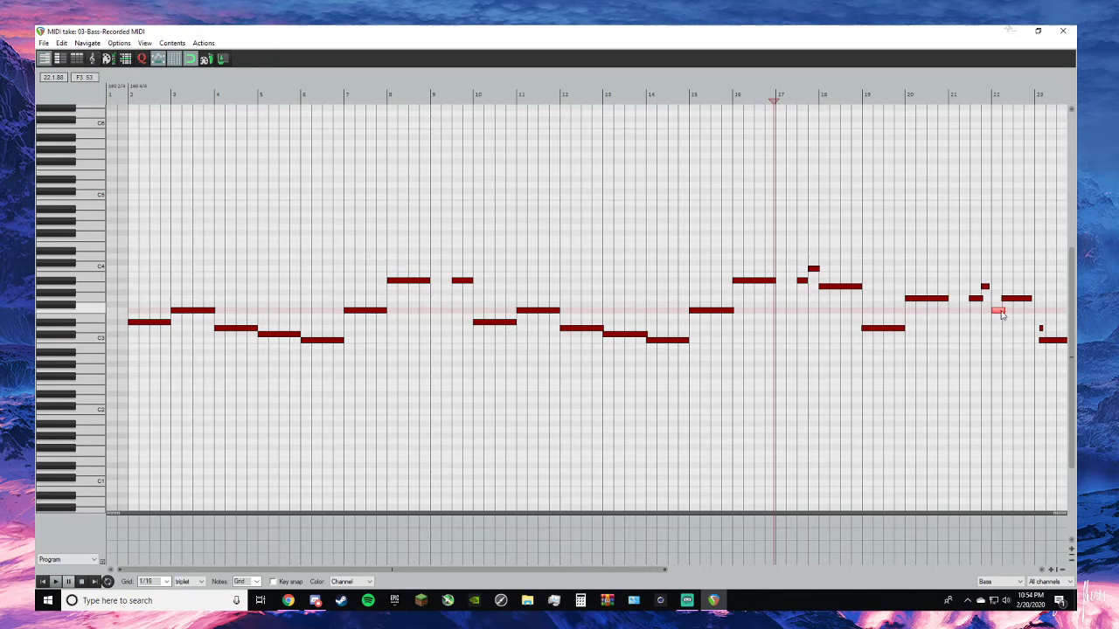
right_click(1002, 315)
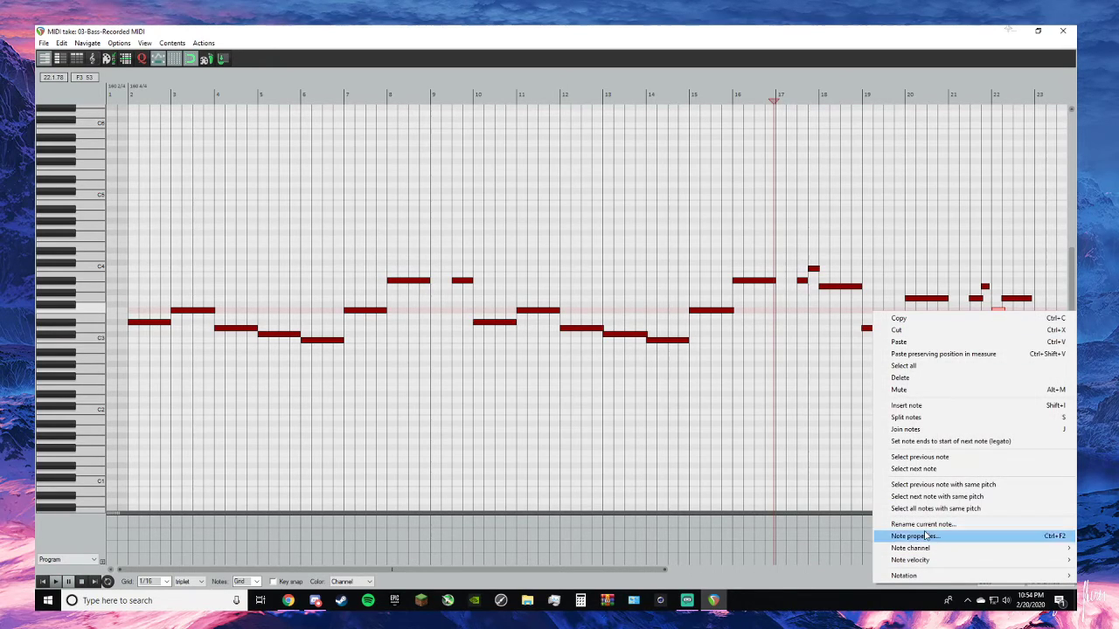
left_click(909, 330)
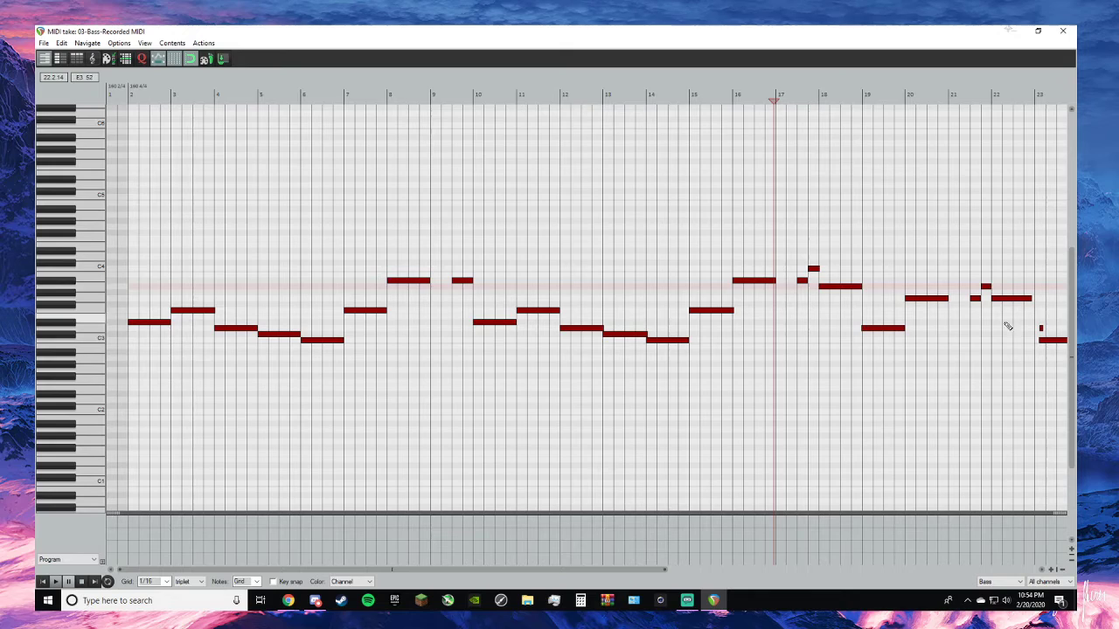
- Play the take from bar 21 to check it, and extend the G3 note in bar 22 to the bar 23 line
left_click(961, 96)
key("space")
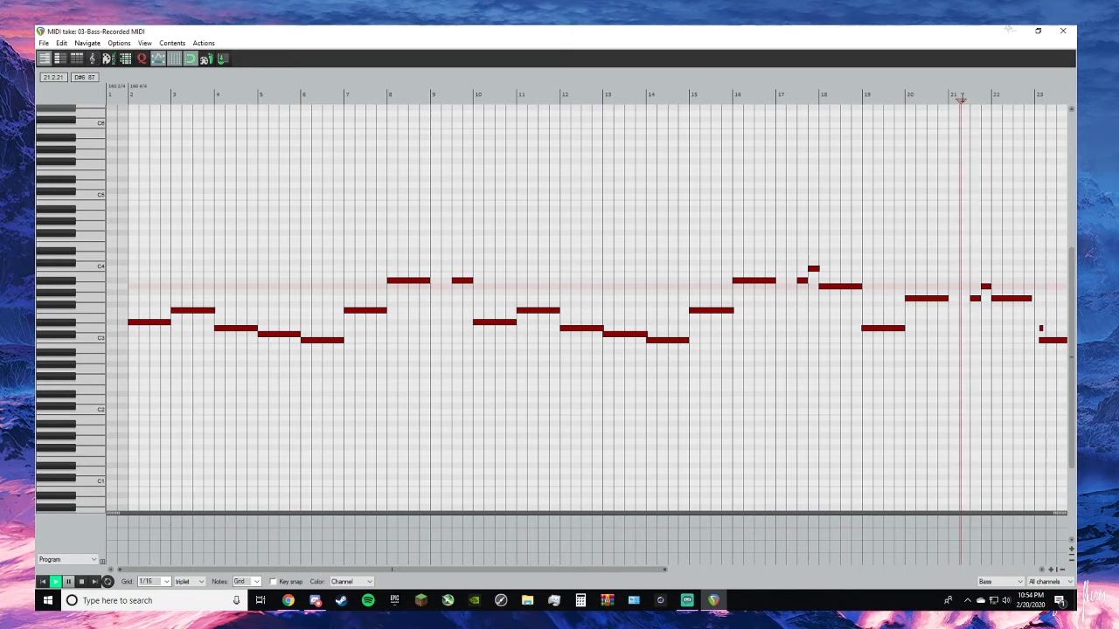
key("space")
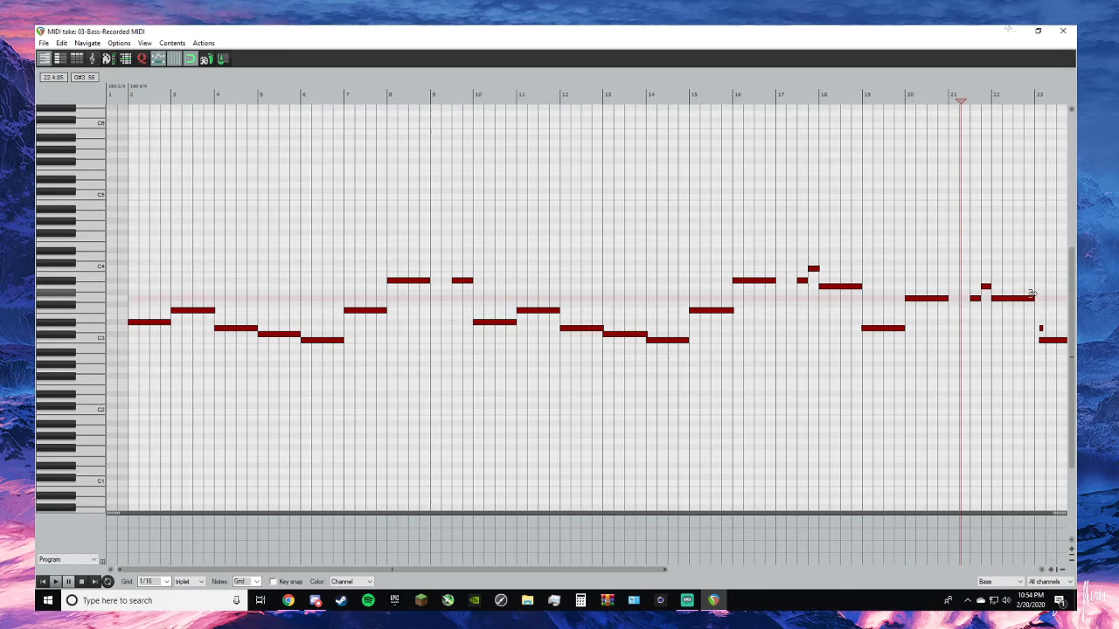
key("space")
scroll(1040, 363, "down", 3)
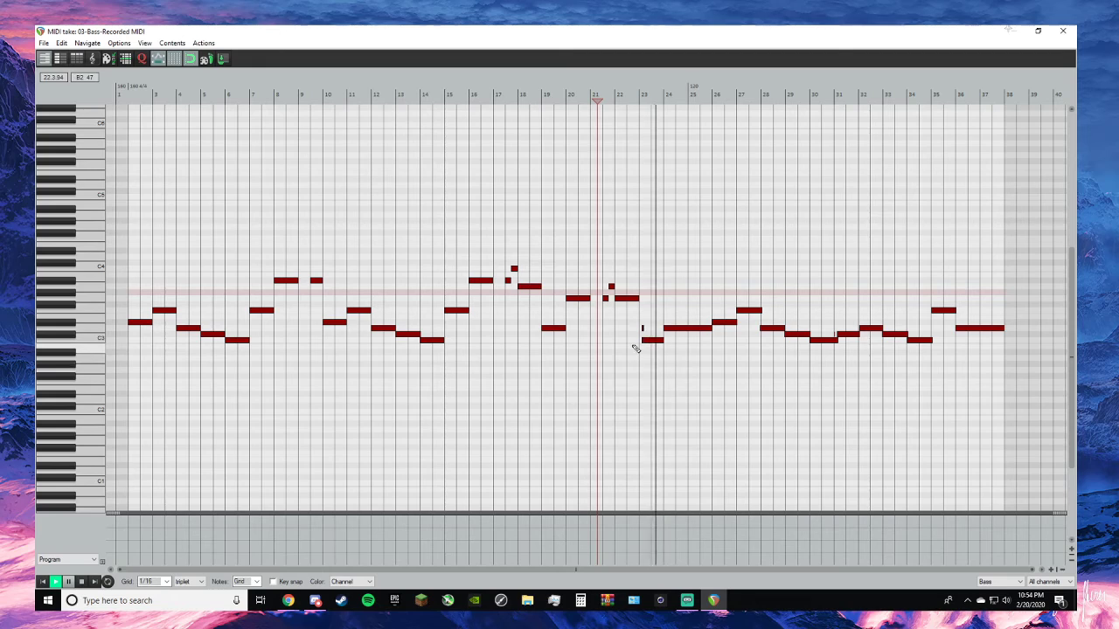
key("space")
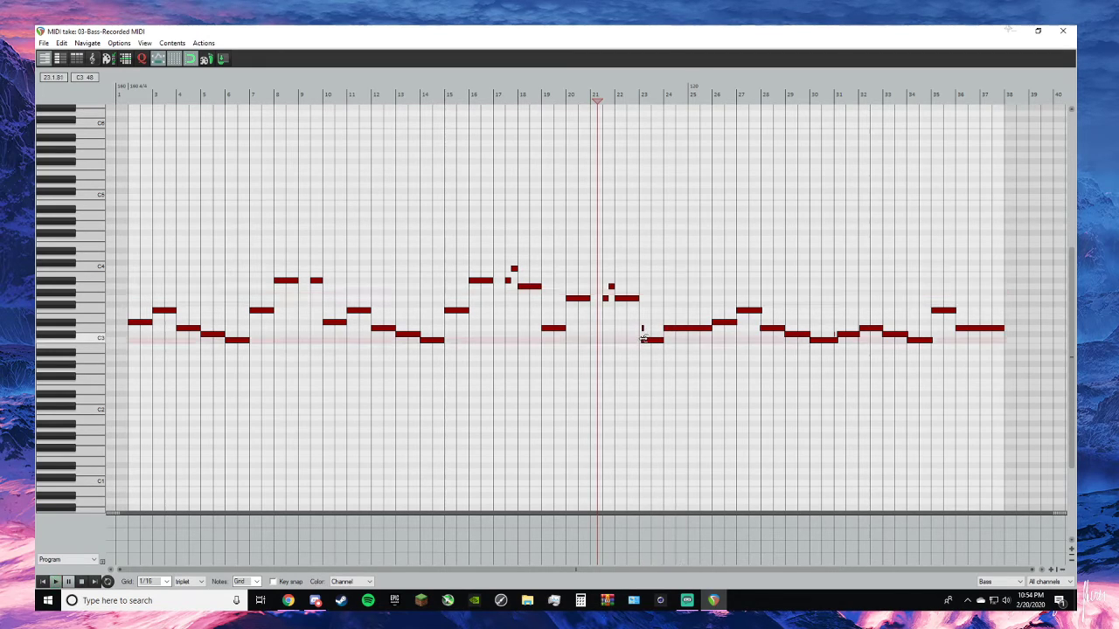
- Fit the C3 note to the full length of bar 23 and cut the short D3 note above it
scroll(642, 338, "up", 5)
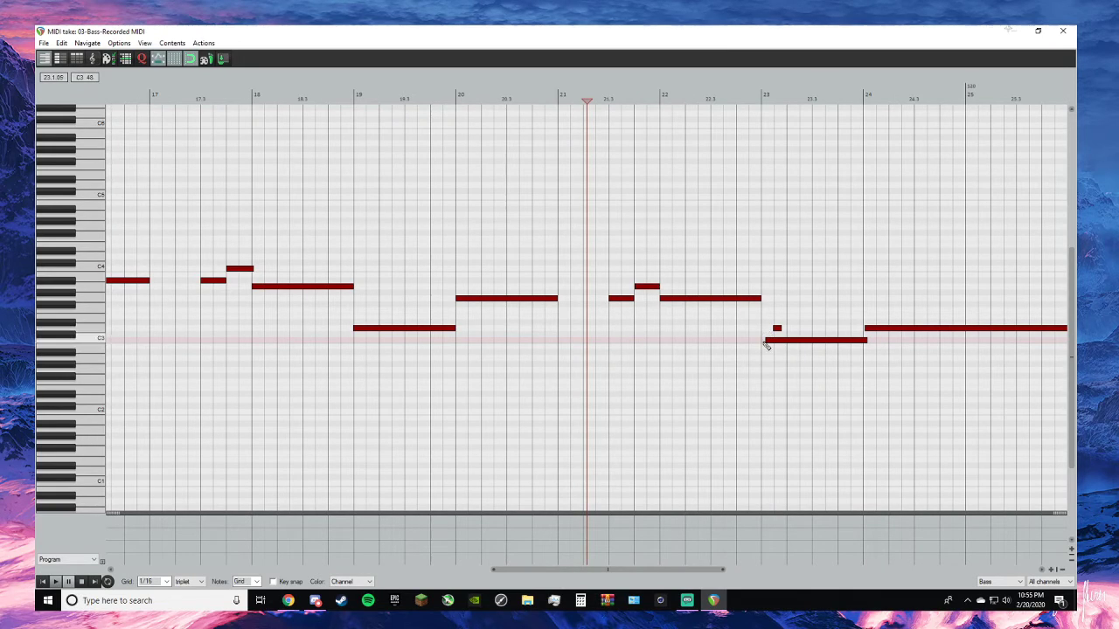
left_click_drag(767, 339, 761, 340)
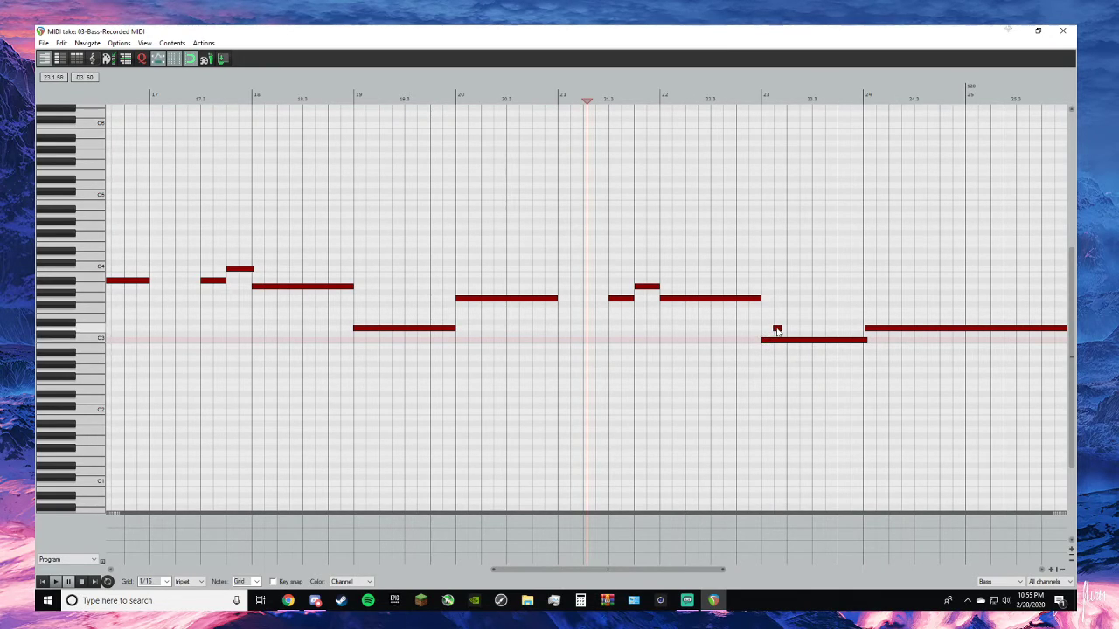
right_click(777, 330)
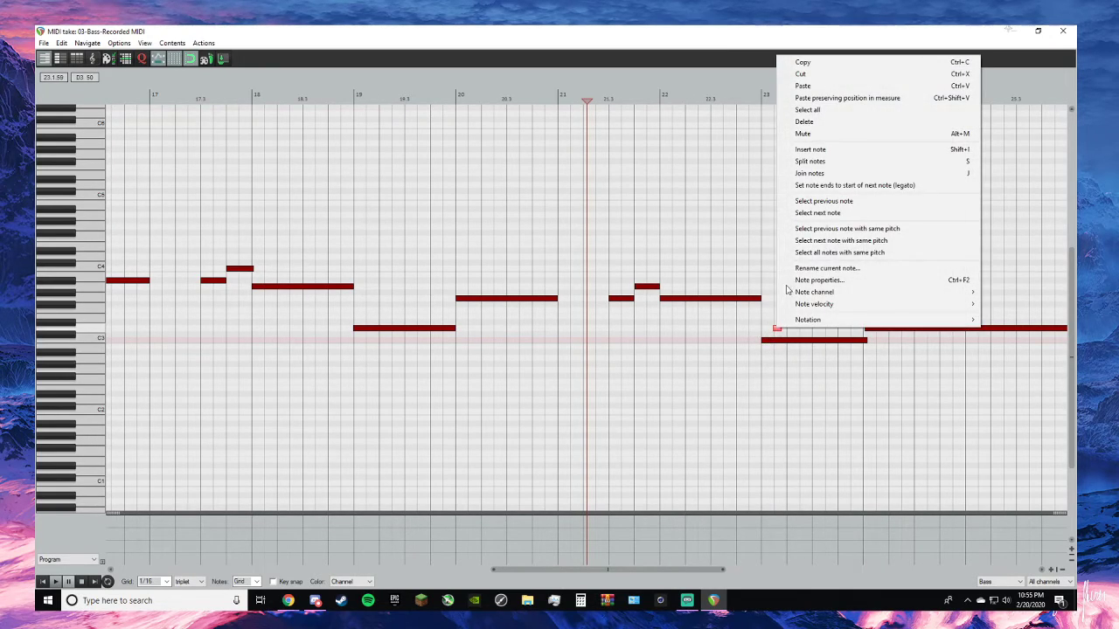
left_click(840, 78)
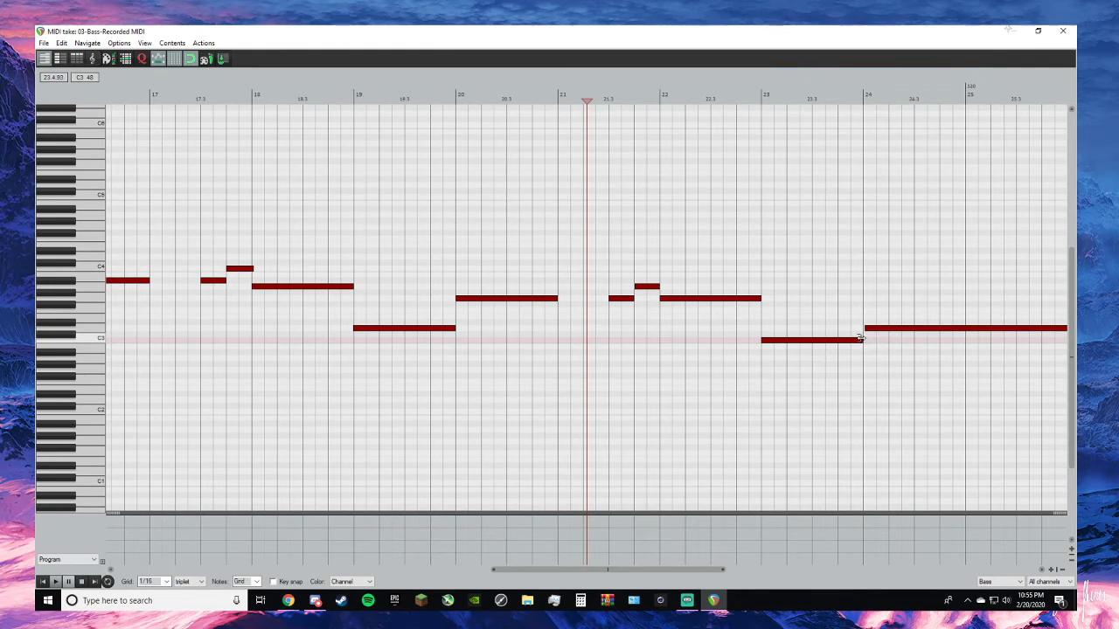
- Play the take from bar 24 to check the notes up to bar 31
left_click(864, 96)
key("space")
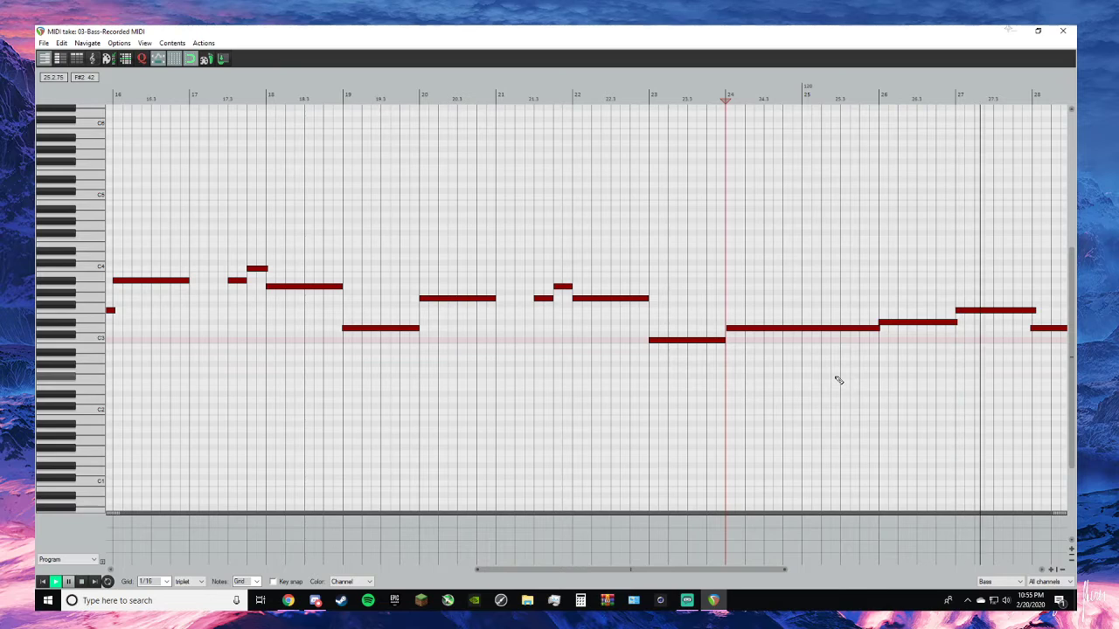
scroll(838, 380, "down", 2)
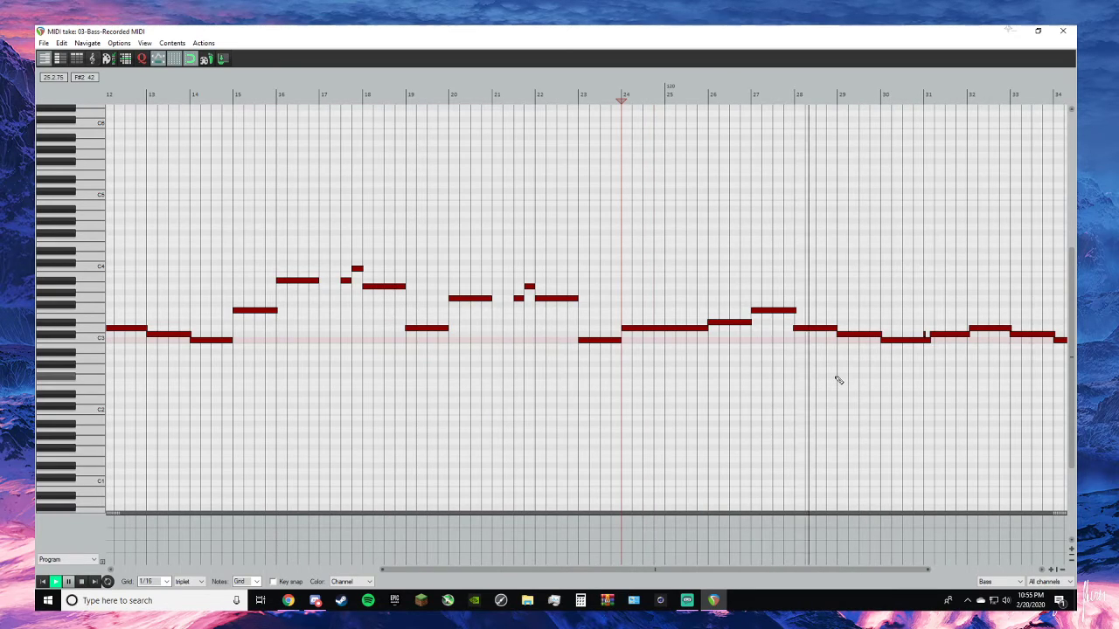
scroll(838, 380, "down", 1)
scroll(838, 380, "up", 1)
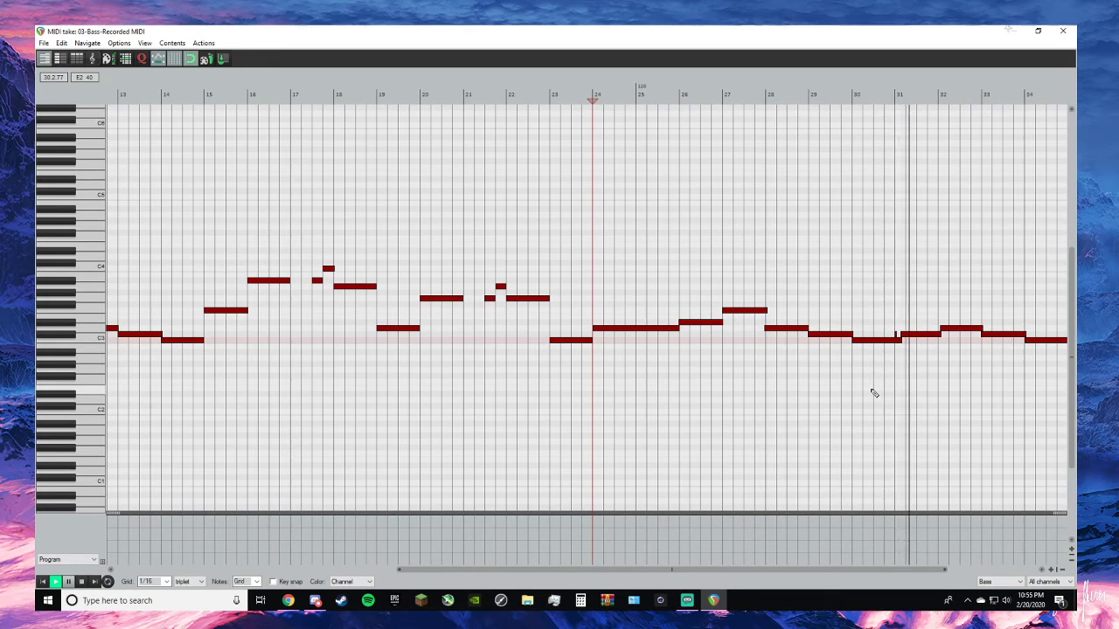
scroll(906, 329, "up", 1)
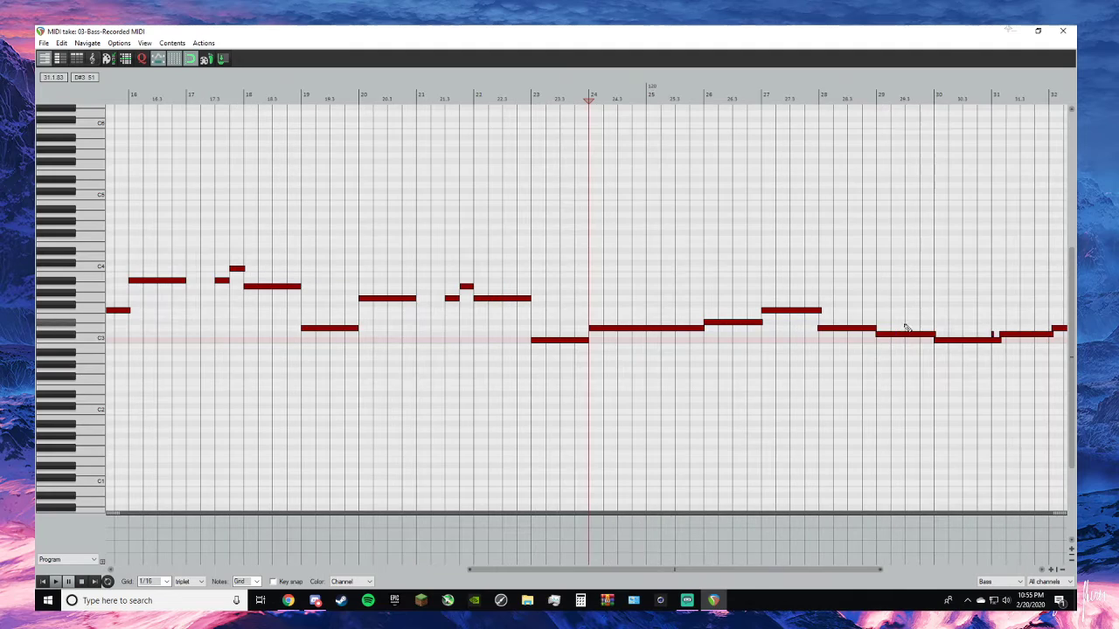
- Cut the tiny C#3 note at the bar 31 line and fit the C3 before it and the C#3 after it to the bar lines
left_click(989, 96)
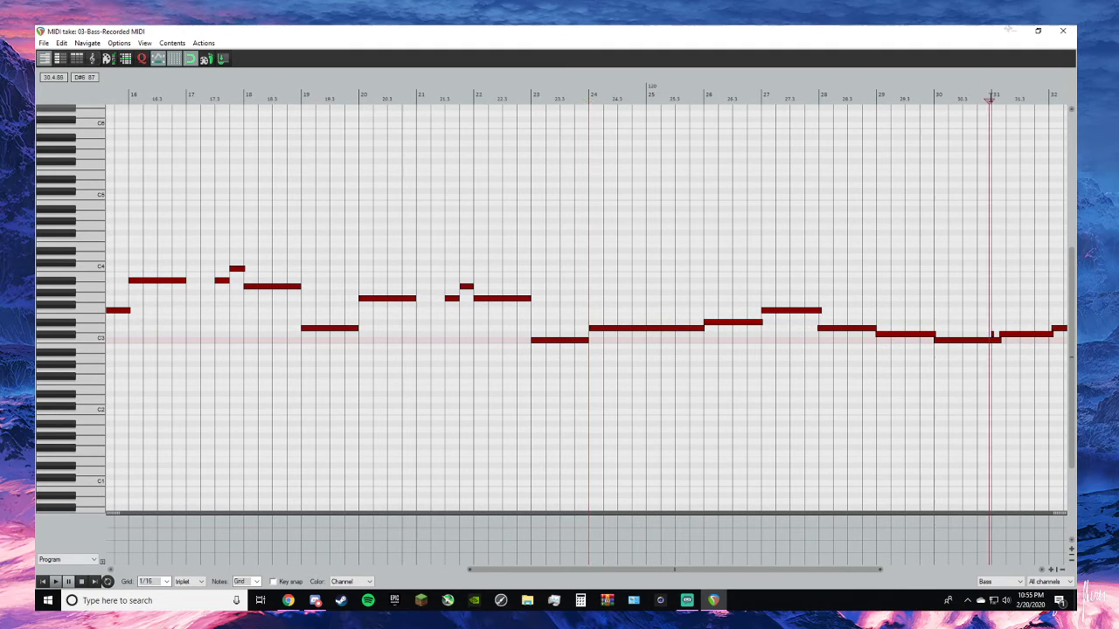
scroll(993, 404, "up", 1)
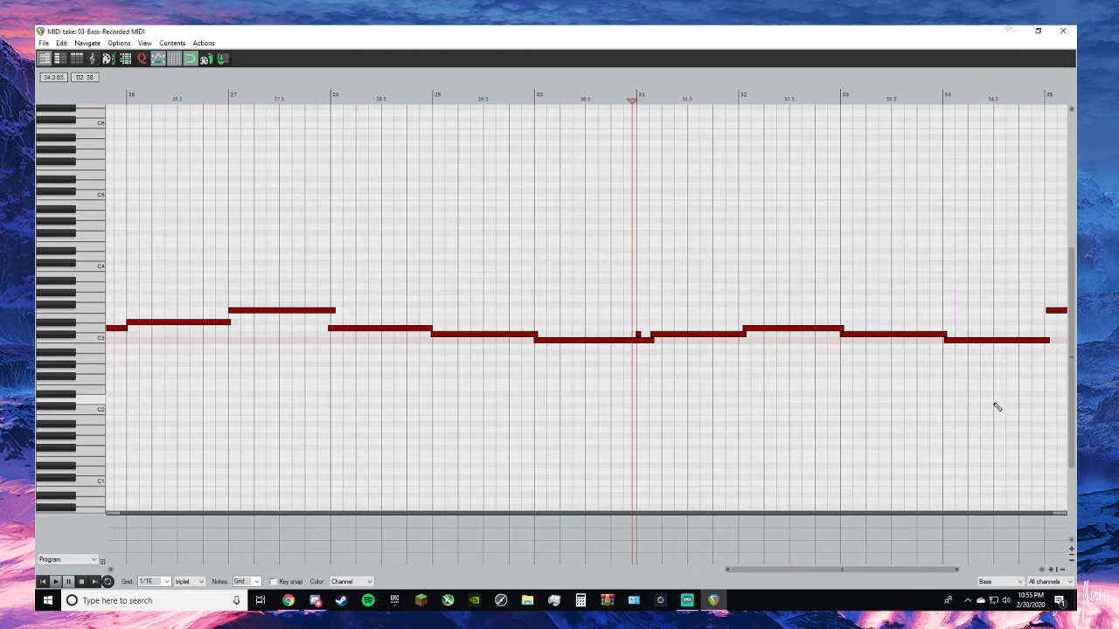
right_click(639, 337)
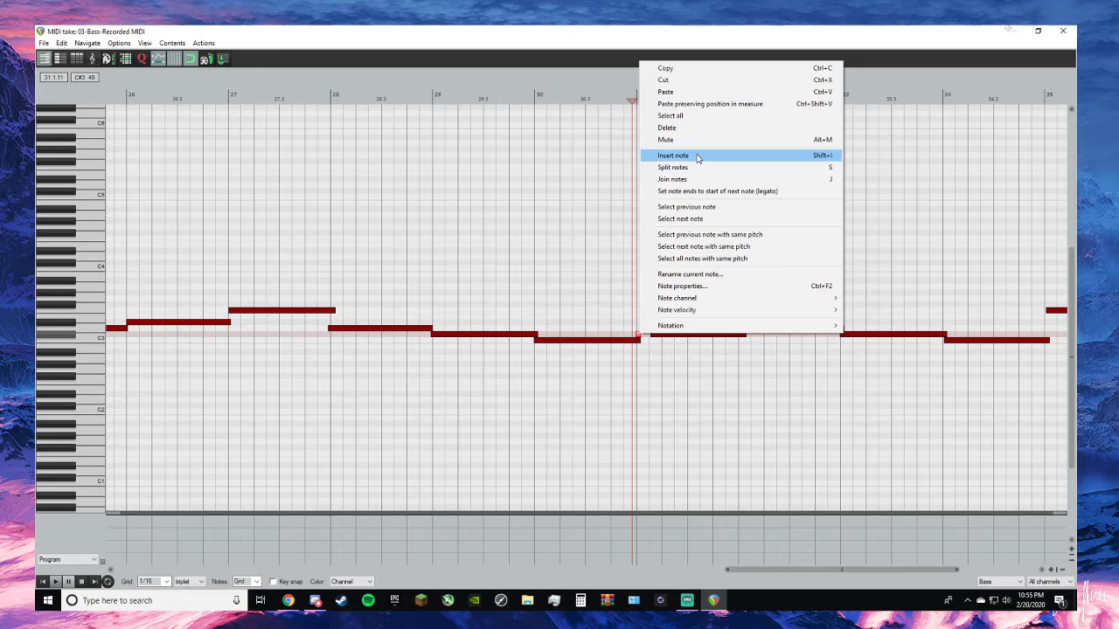
left_click(670, 78)
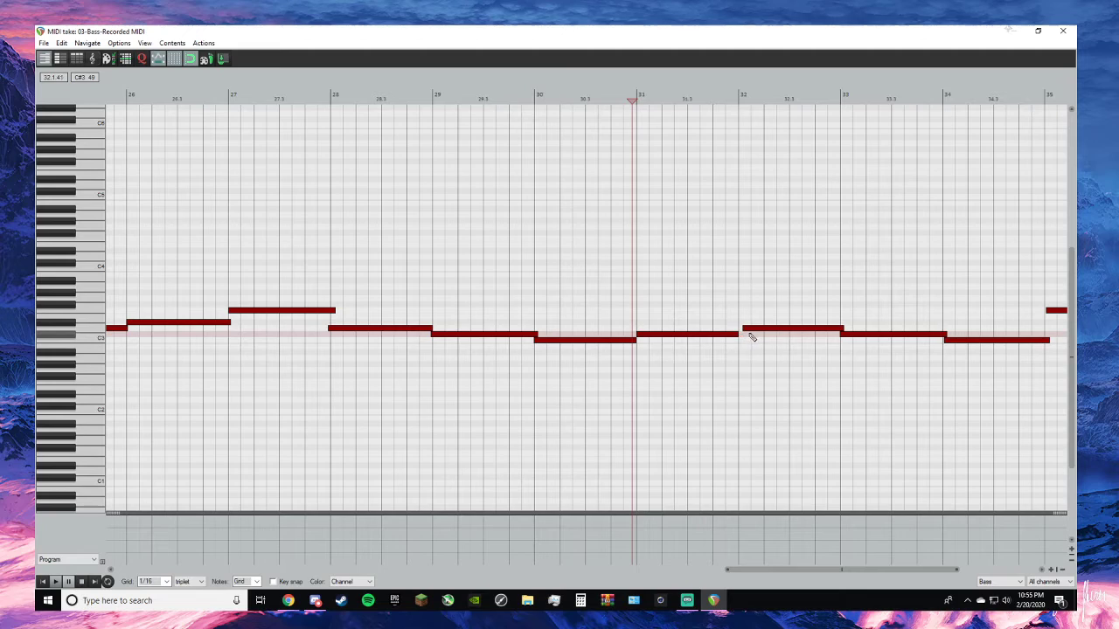
- Fit the notes from bar 32 to the end of the take to the bar lines, then close the MIDI editor
left_click_drag(743, 328, 738, 328)
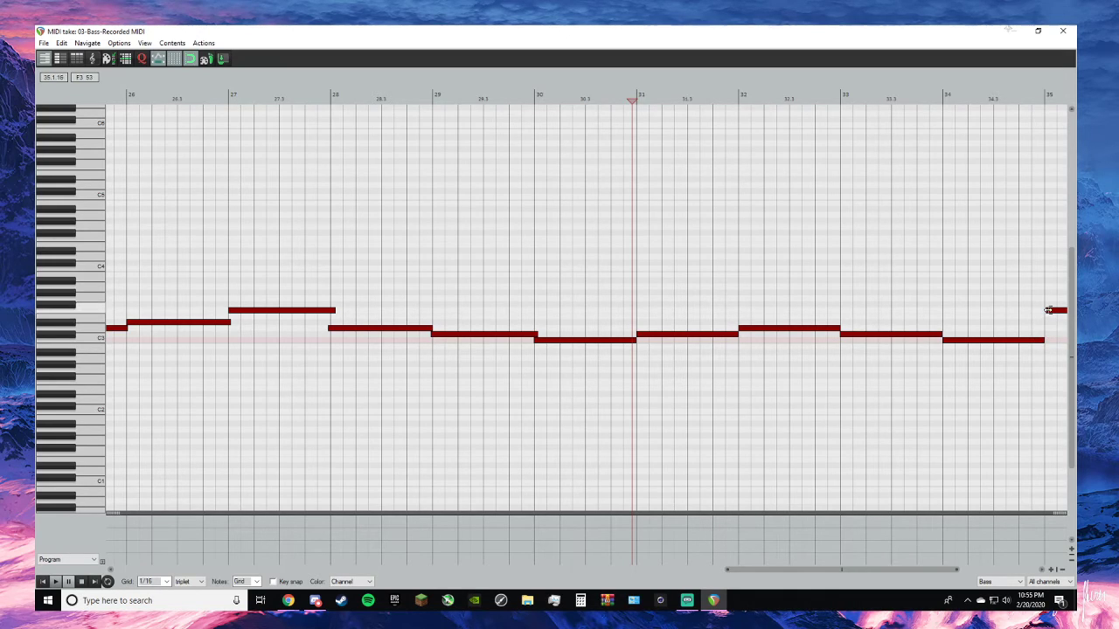
key("space")
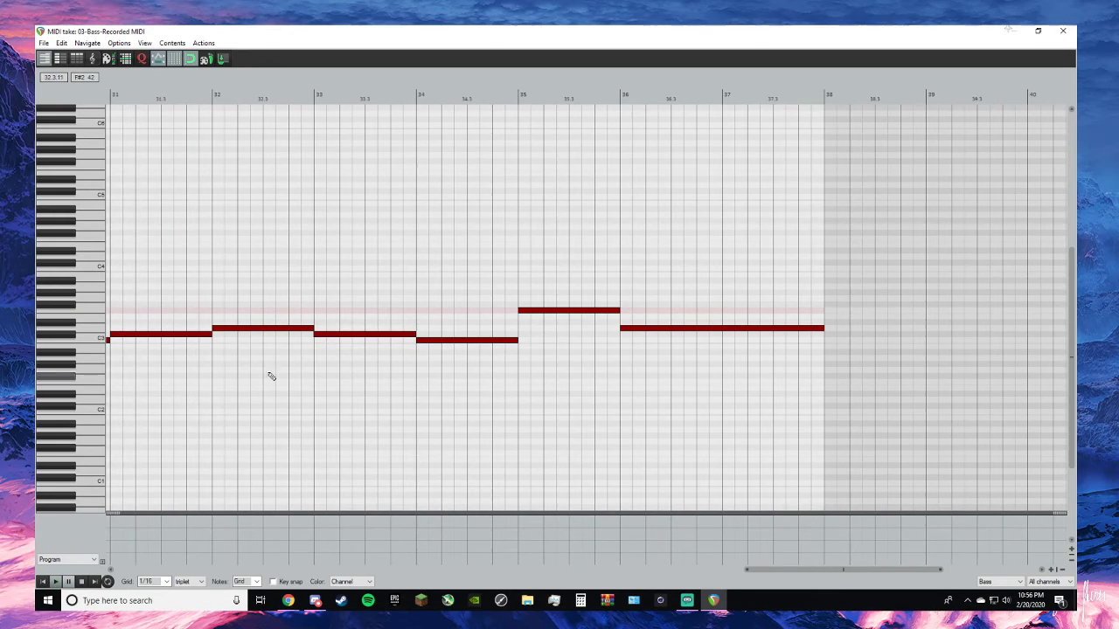
scroll(338, 353, "down", 6)
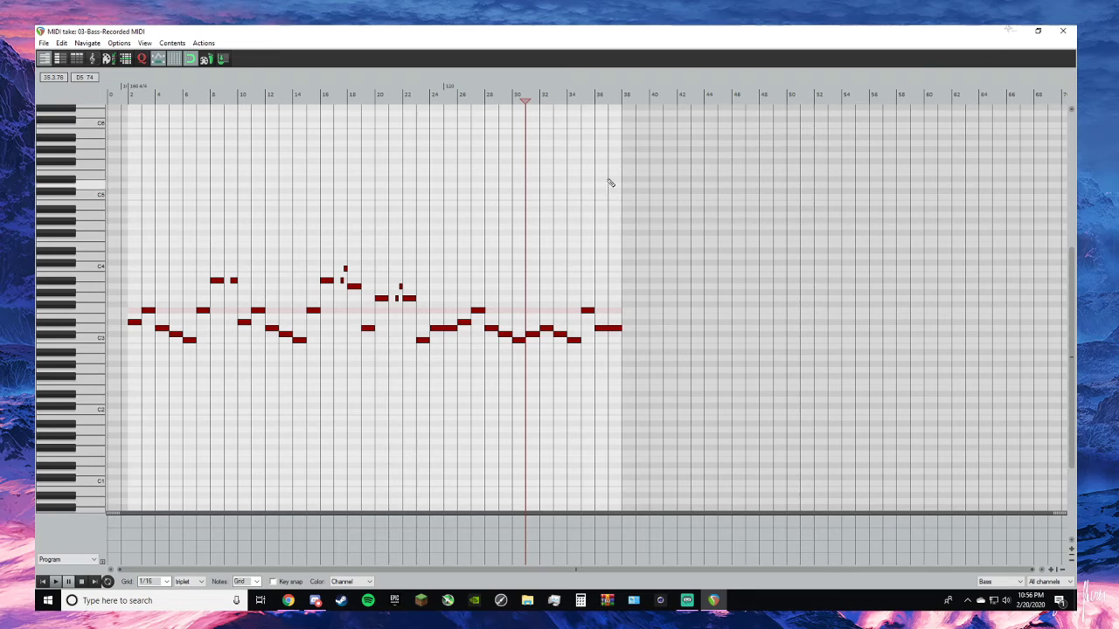
left_click(1063, 31)
scroll(437, 274, "down", 3)
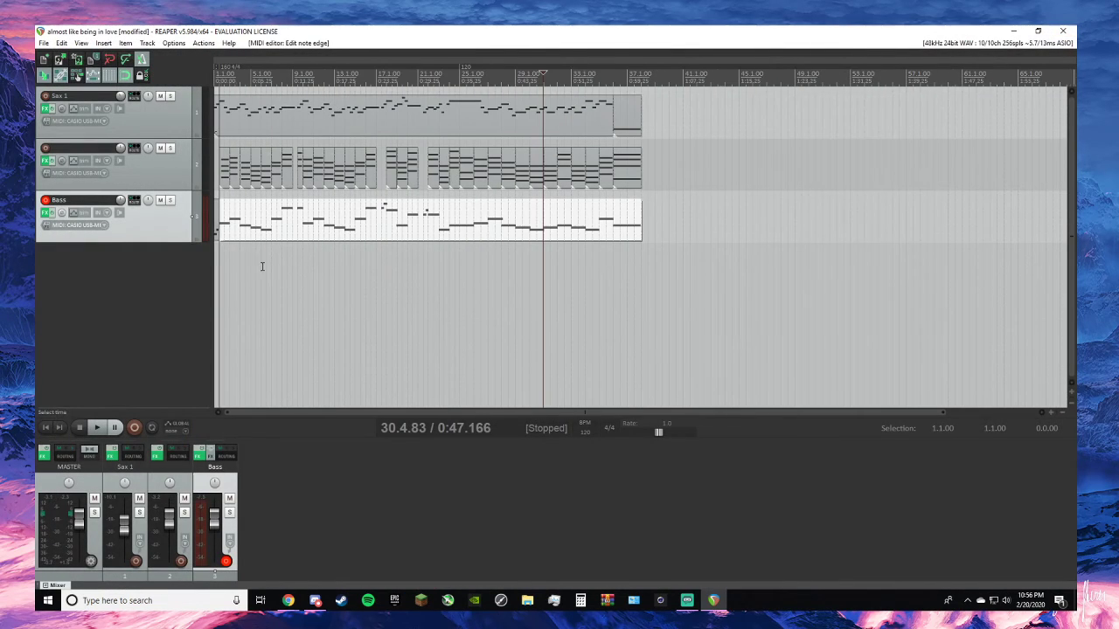
- Name the second track "Piano" and save the project
double_click(89, 149)
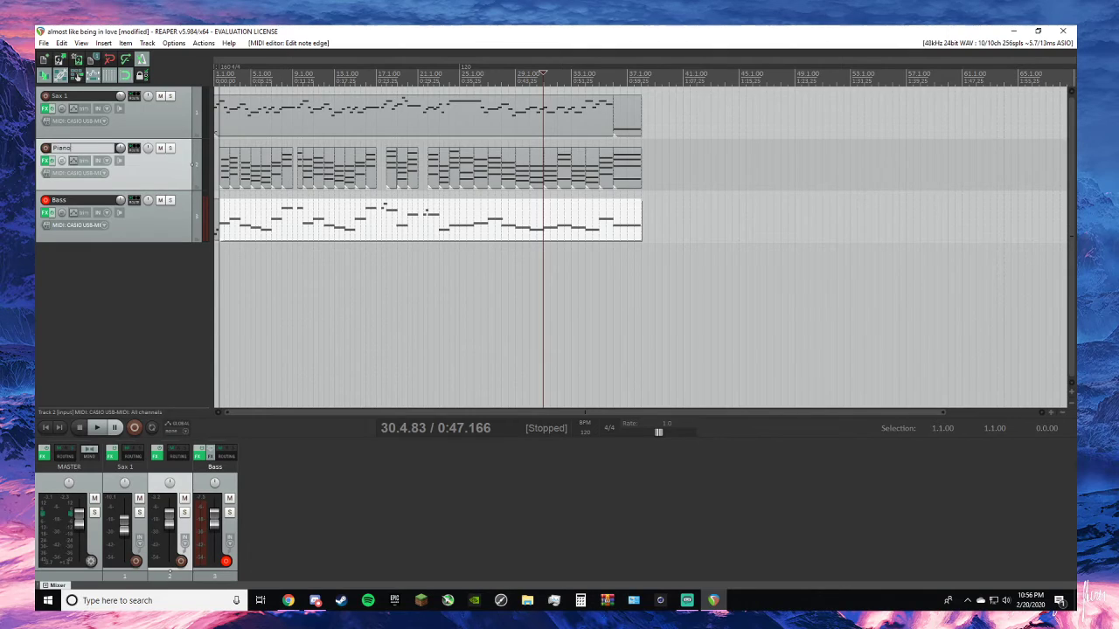
key("Return")
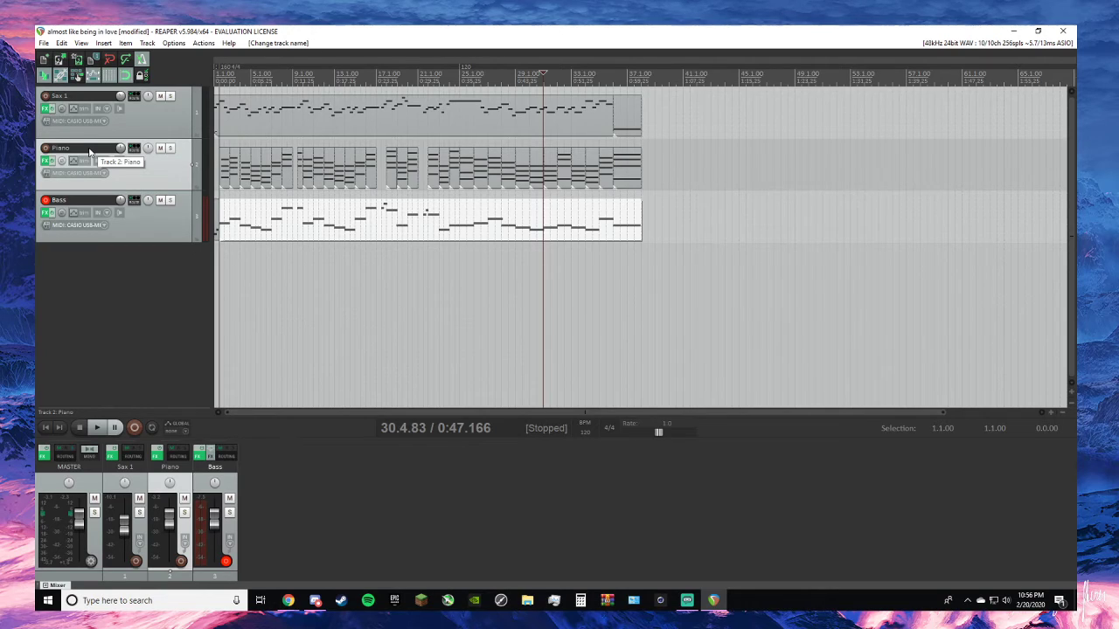
left_click(43, 43)
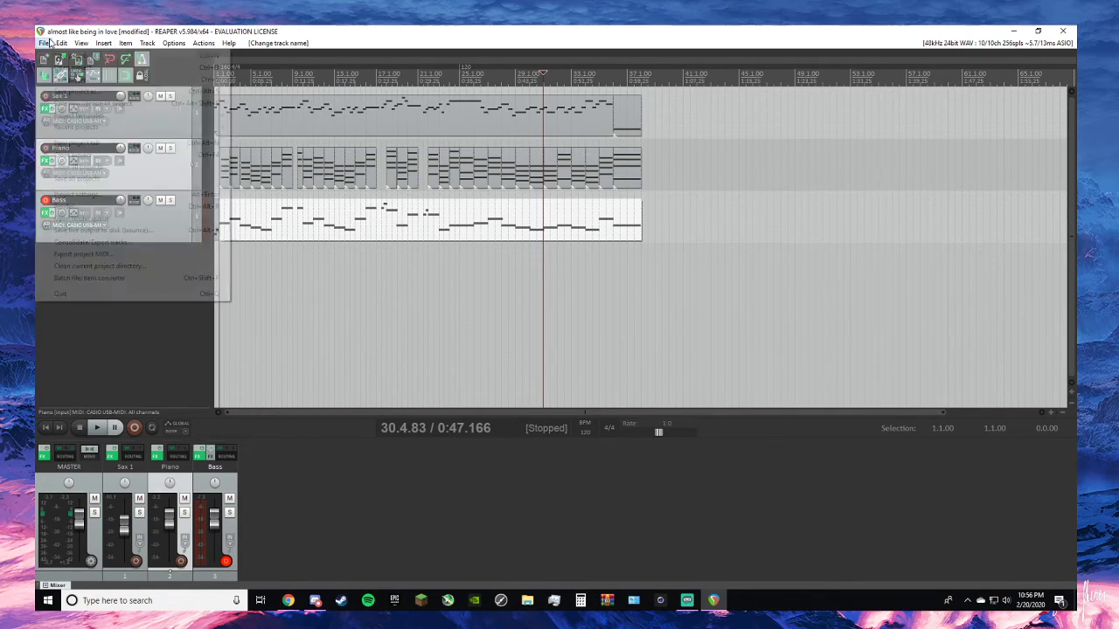
left_click(71, 78)
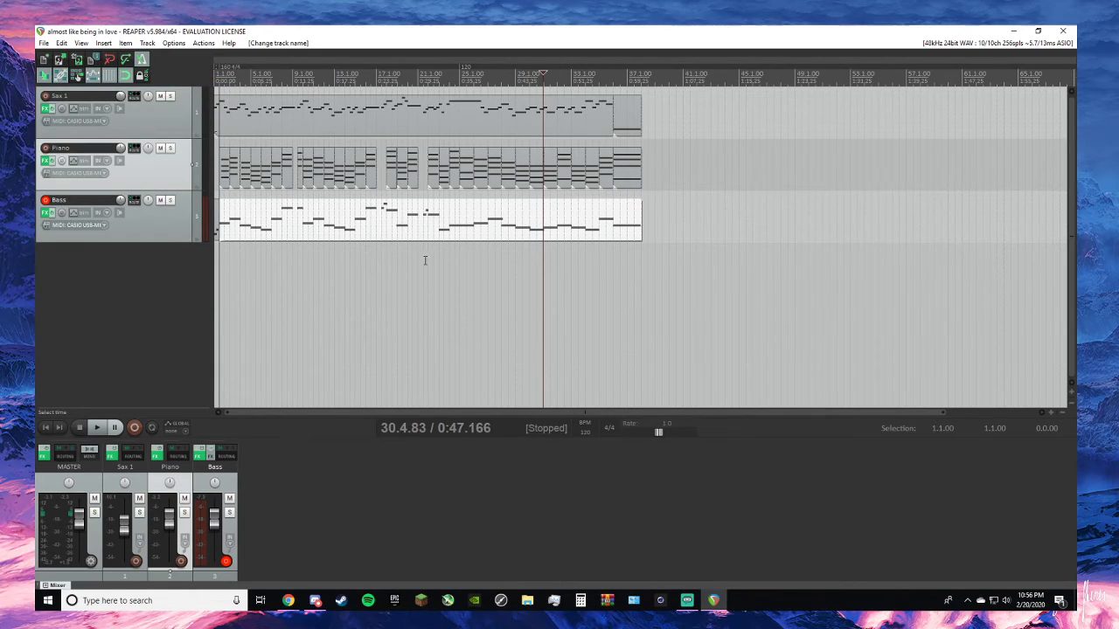
- Insert a new track between Piano and Bass and set its input to CASIO USB-MIDI on all channels
scroll(425, 260, "up", 3)
scroll(425, 260, "down", 3)
left_click(129, 280)
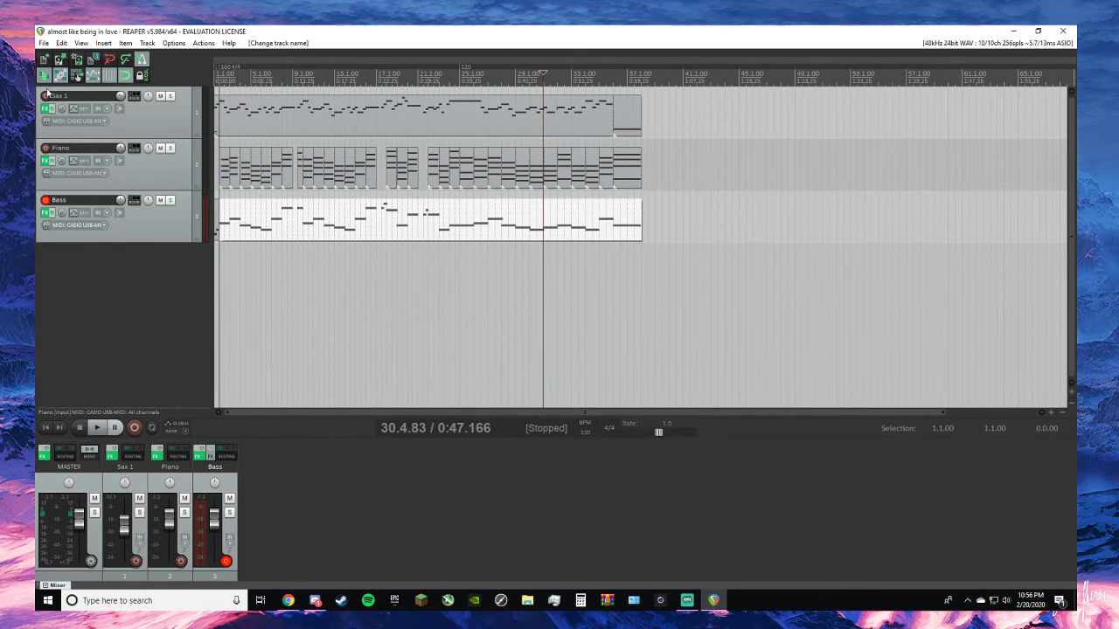
left_click(147, 43)
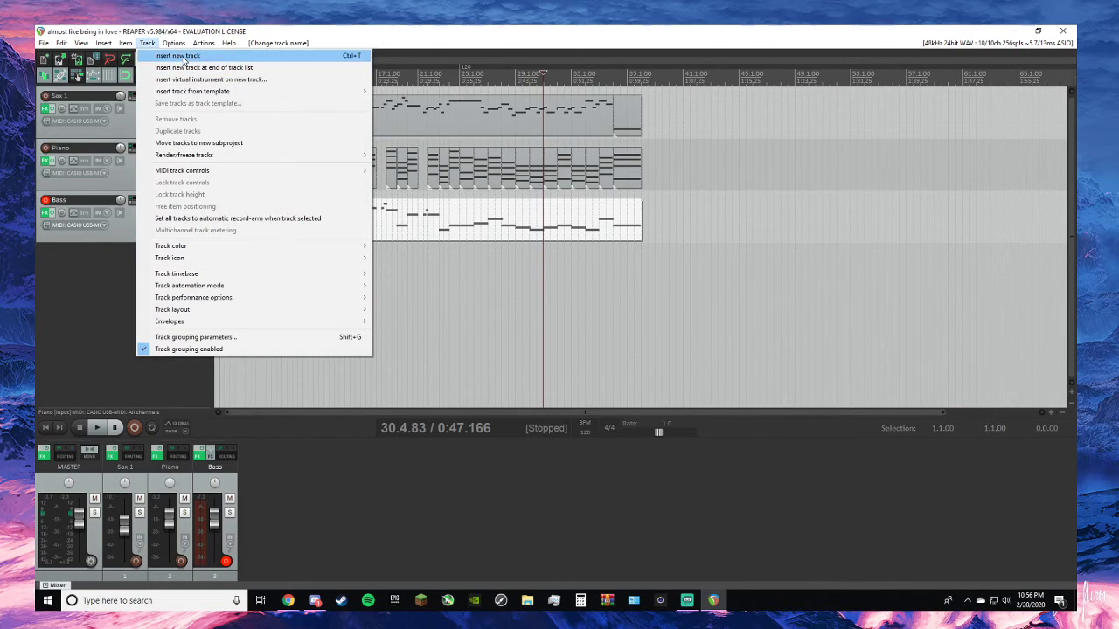
left_click(166, 53)
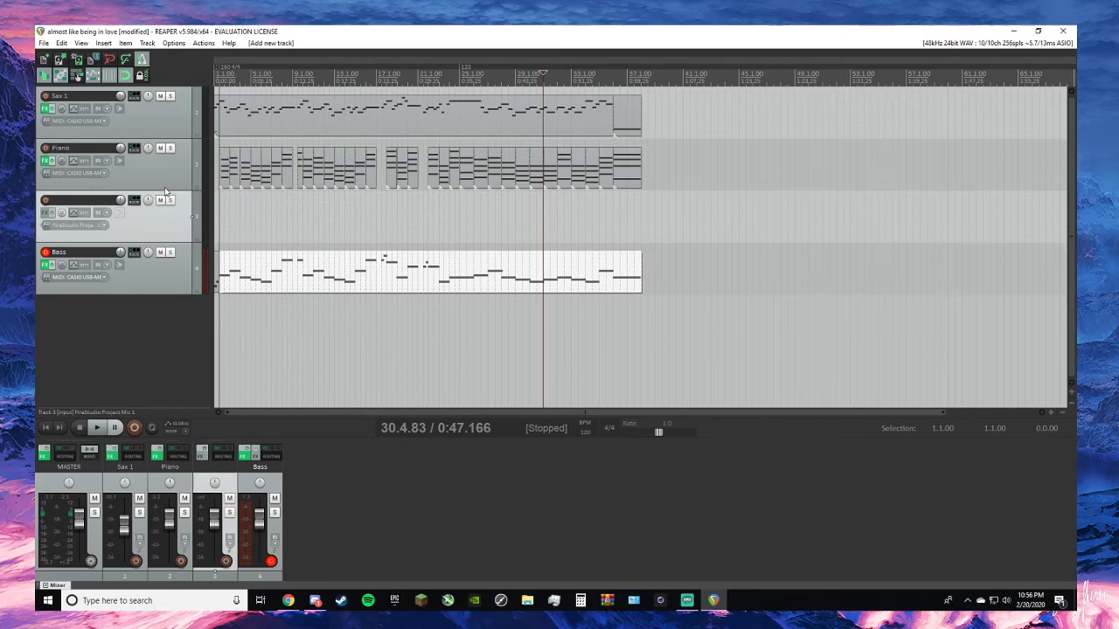
left_click(89, 226)
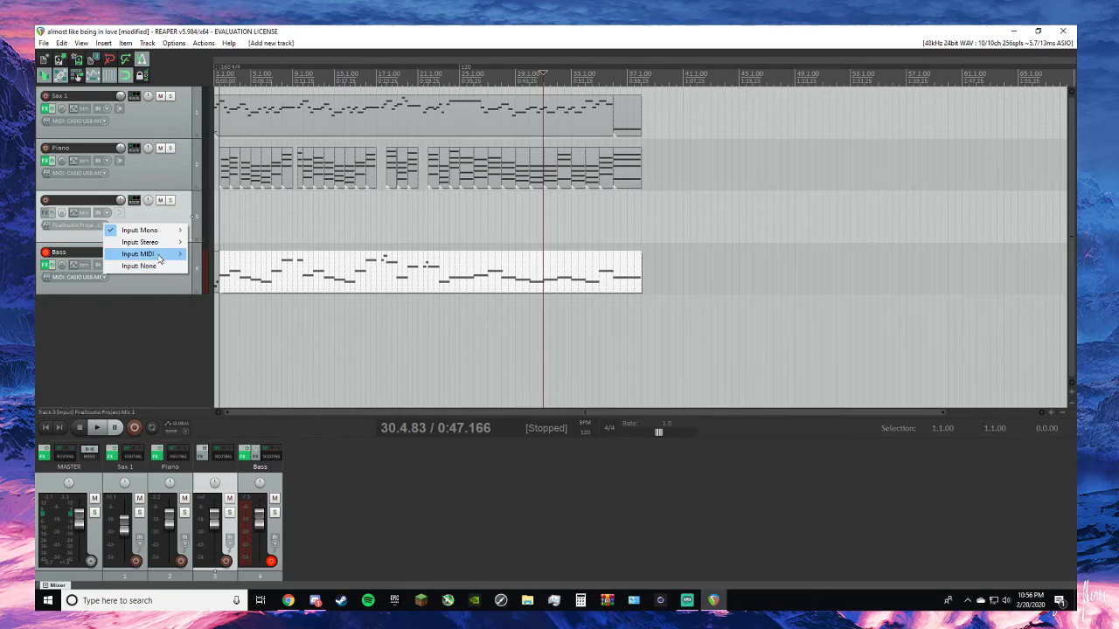
mouse_move(159, 255)
mouse_move(236, 254)
left_click(324, 253)
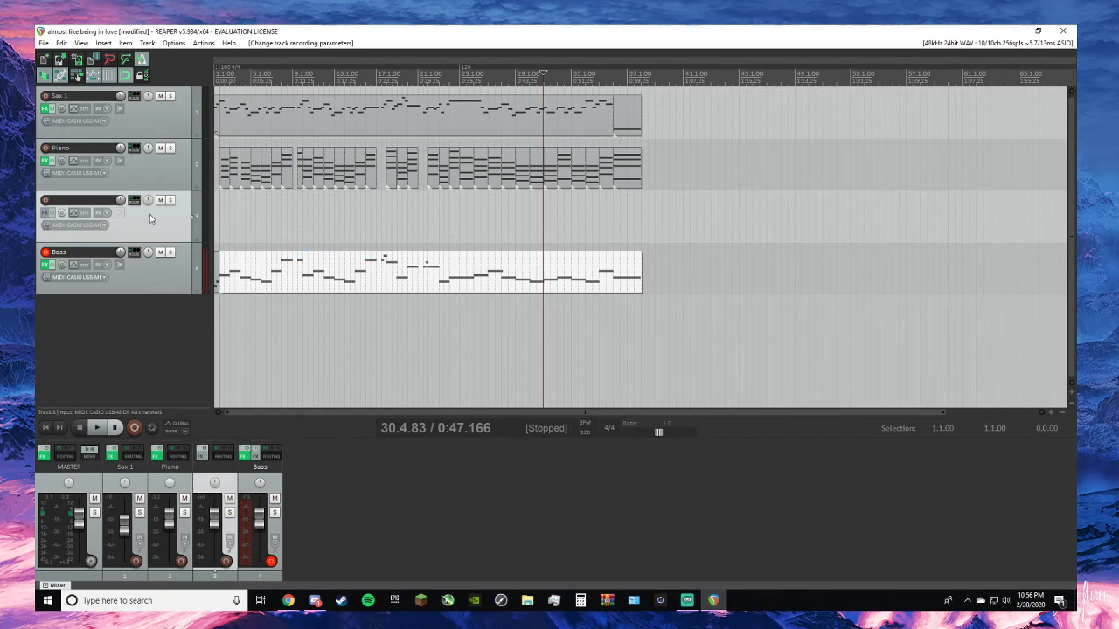
- Arm the new track for recording with input monitoring on, and disarm the Bass track
left_click(46, 202)
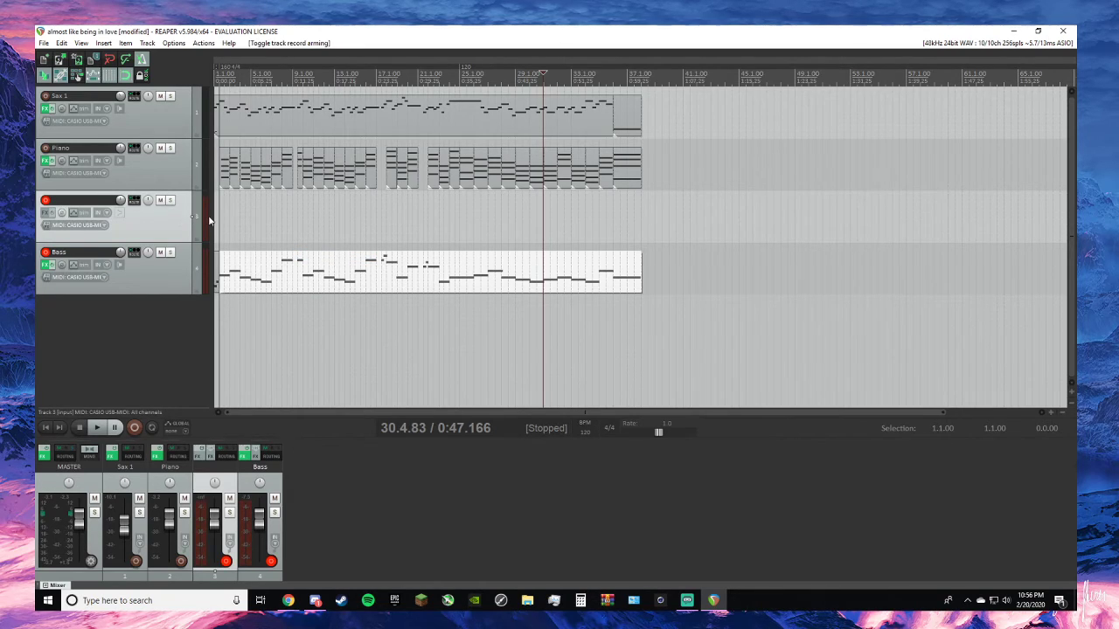
right_click(204, 215)
left_click(232, 251)
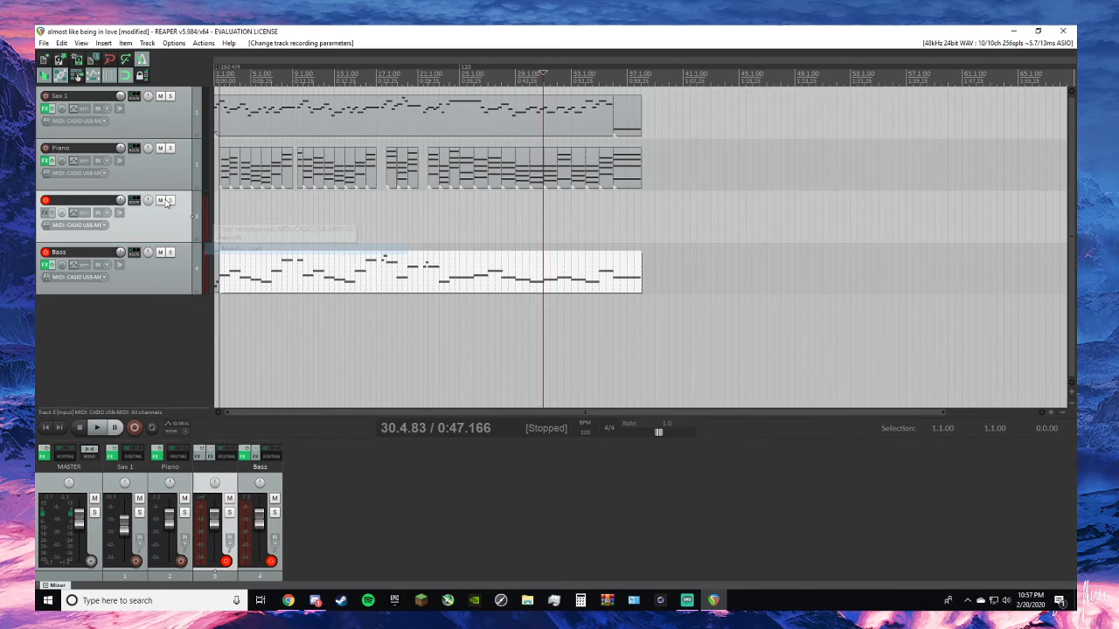
left_click(45, 253)
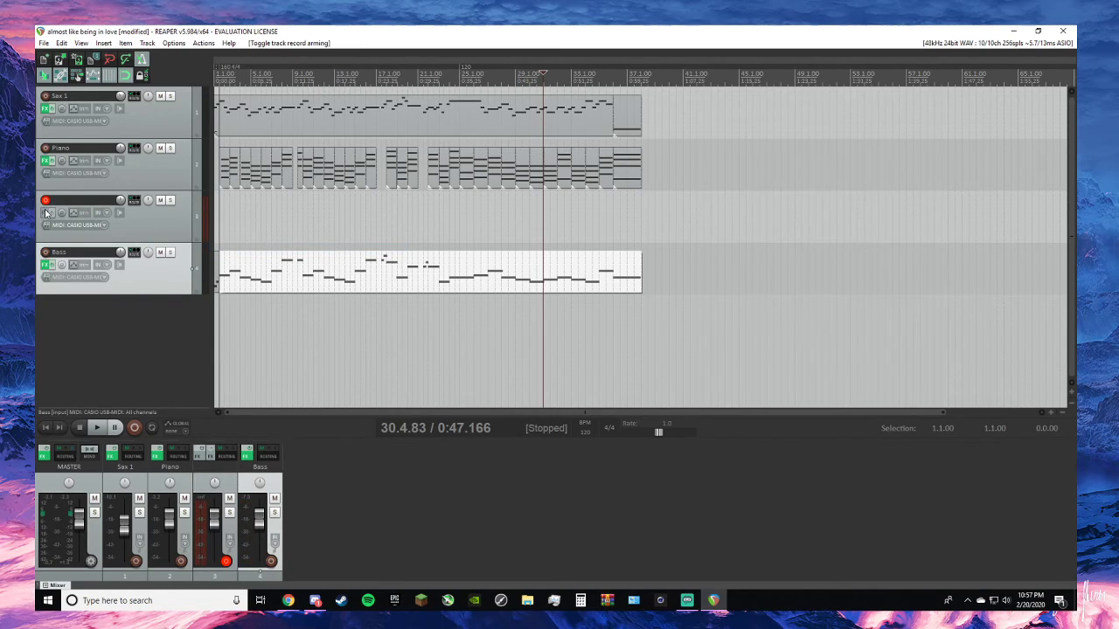
- Add Kontakt to the new third track, load Muted Trumpet from the Factory Selection, and briefly play the arrangement
left_click(45, 212)
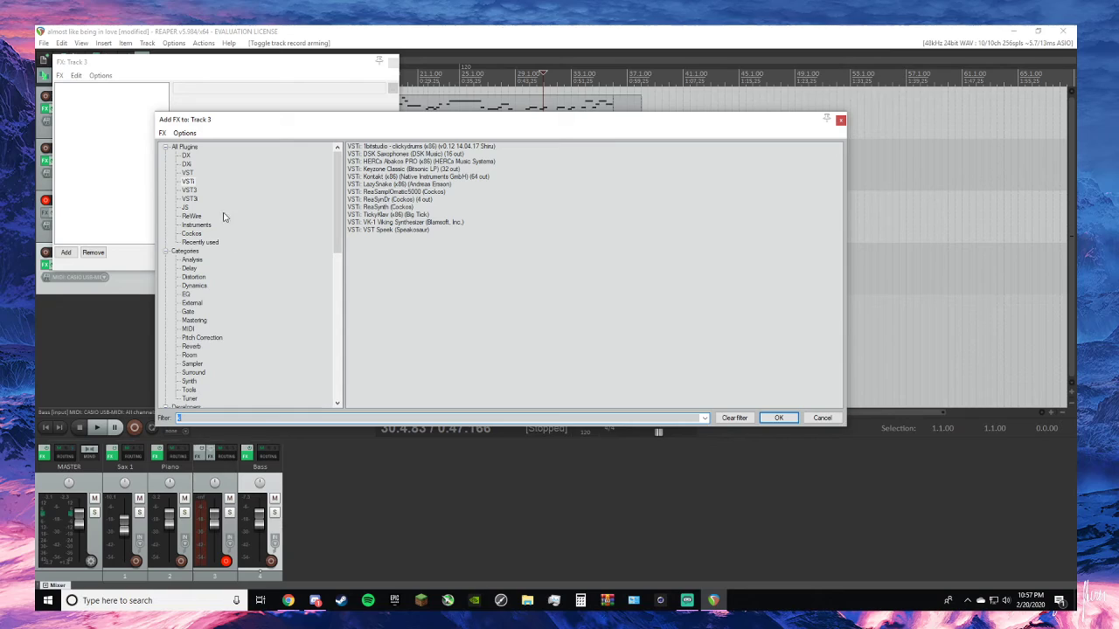
double_click(396, 177)
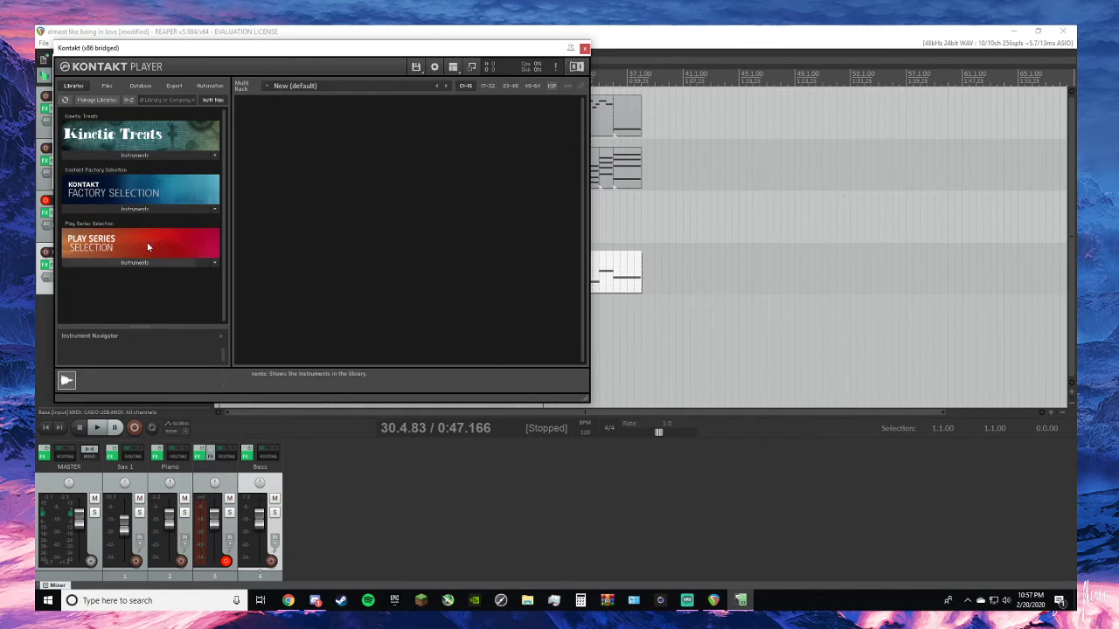
left_click(164, 210)
scroll(149, 244, "down", 1)
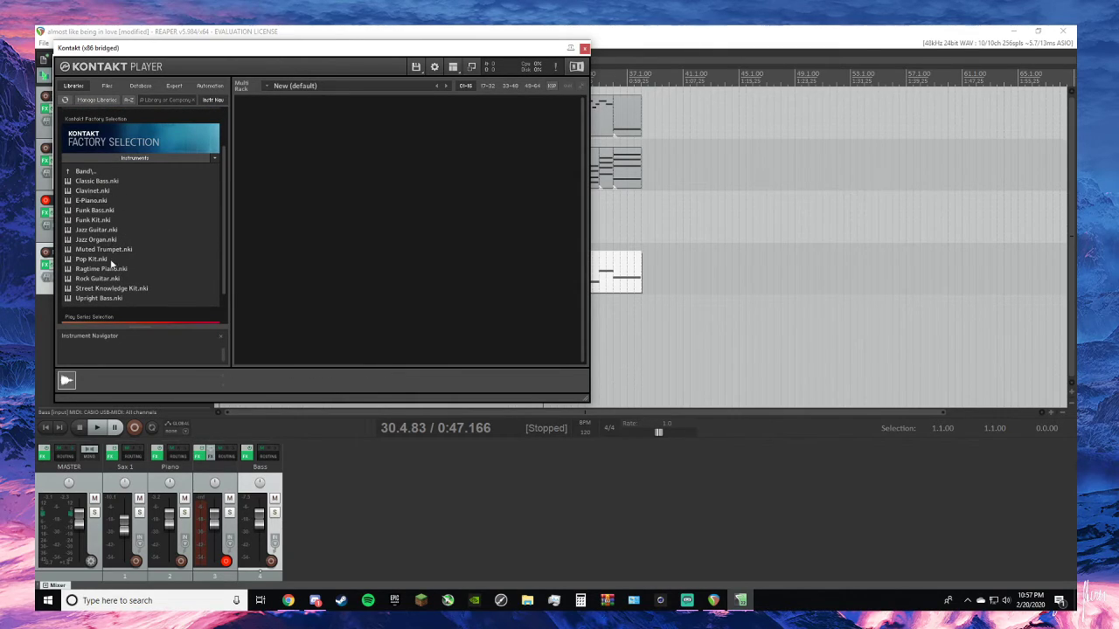
double_click(123, 250)
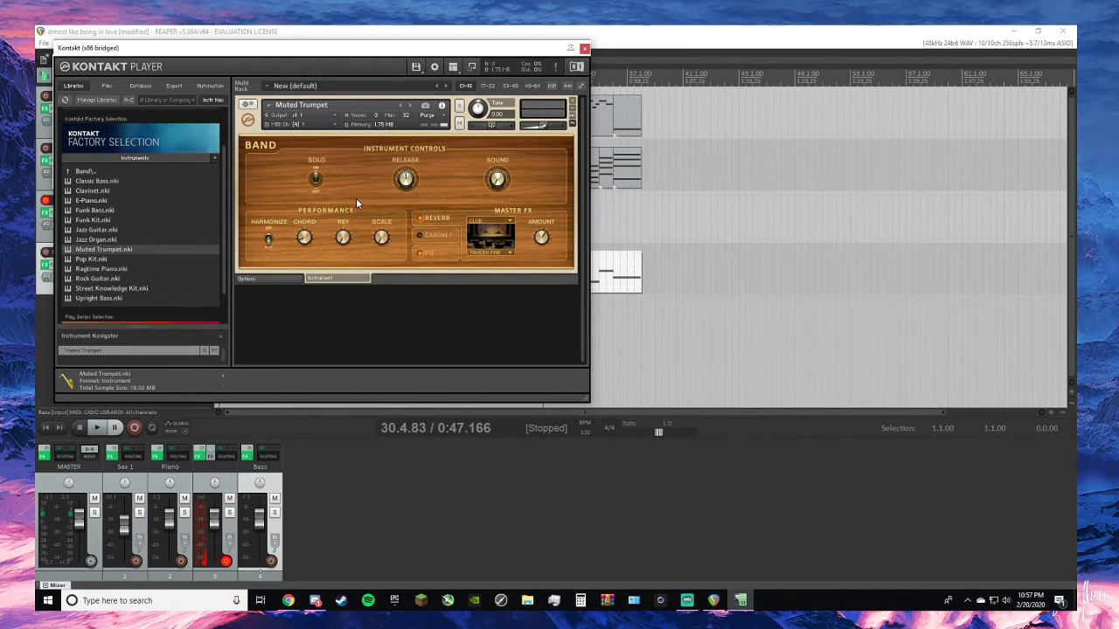
left_click_drag(303, 48, 758, 79)
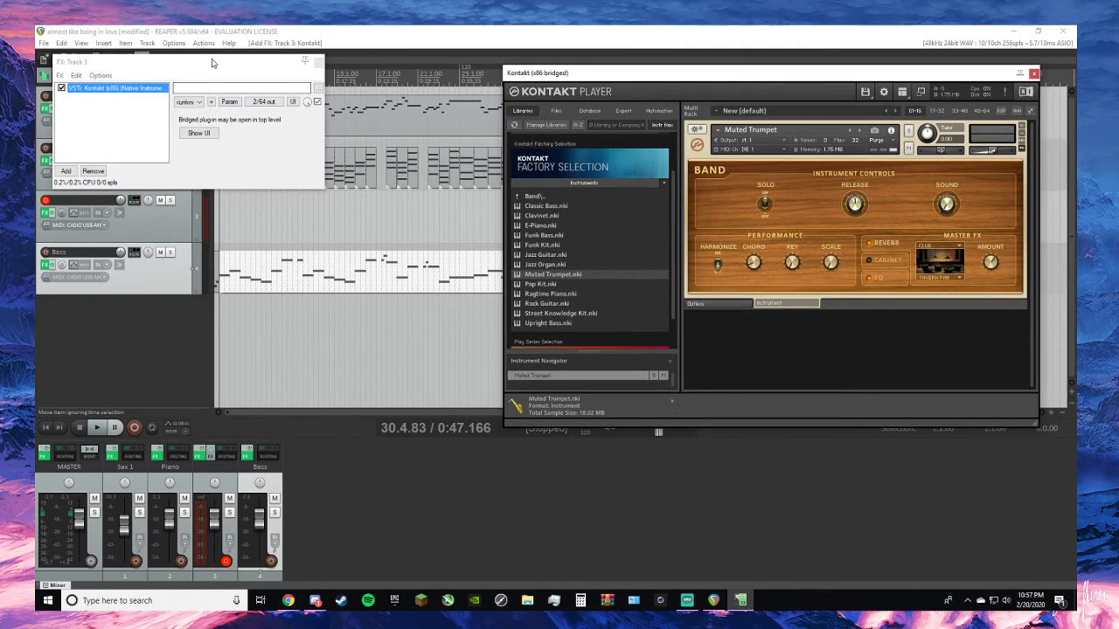
left_click_drag(211, 63, 391, 326)
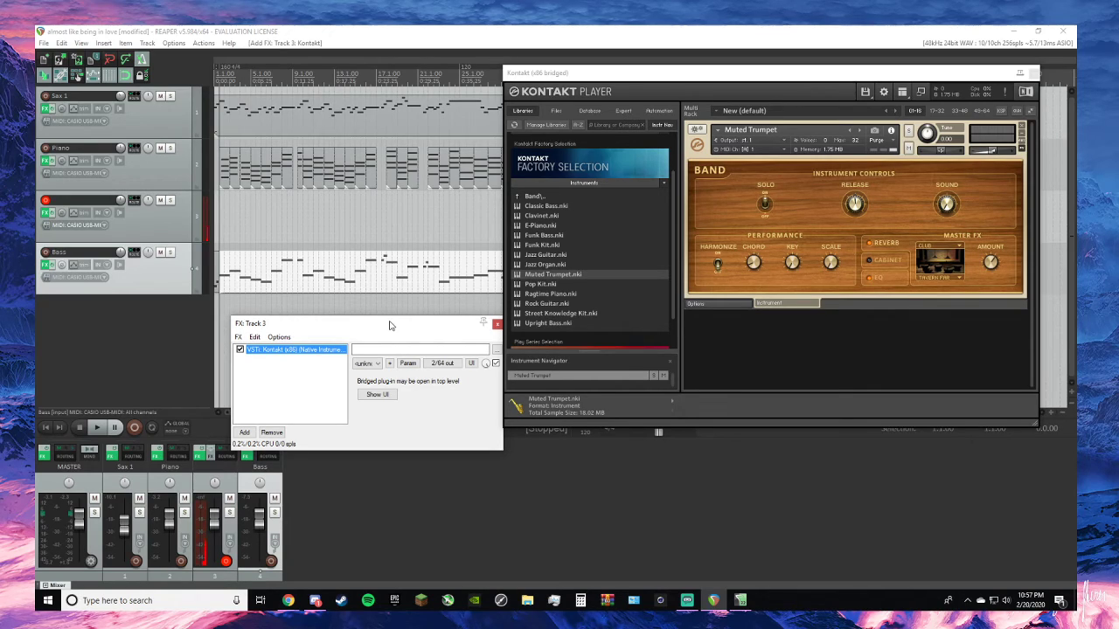
key("space")
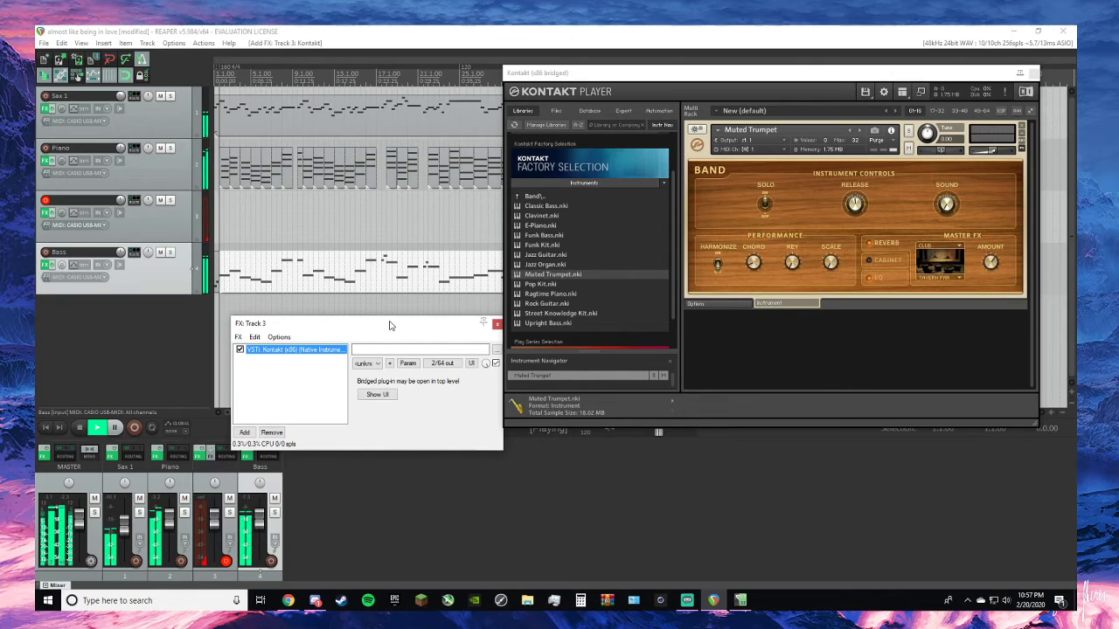
key("space")
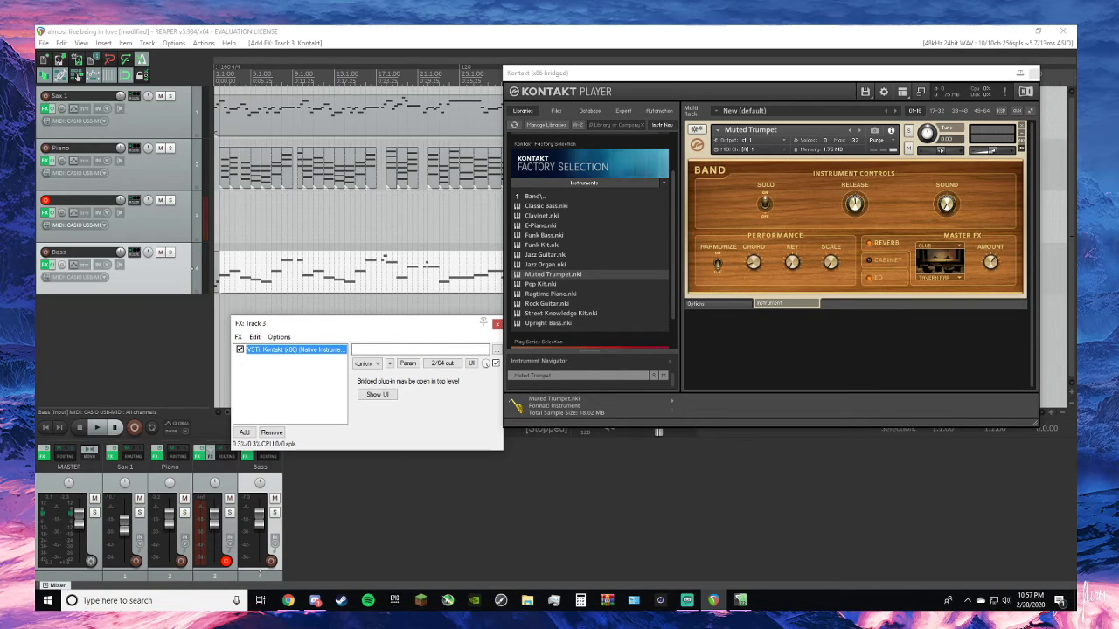
- Re-arm the third track for recording and set its MIDI input to CASIO USB-MIDI, channel 1
right_click(204, 239)
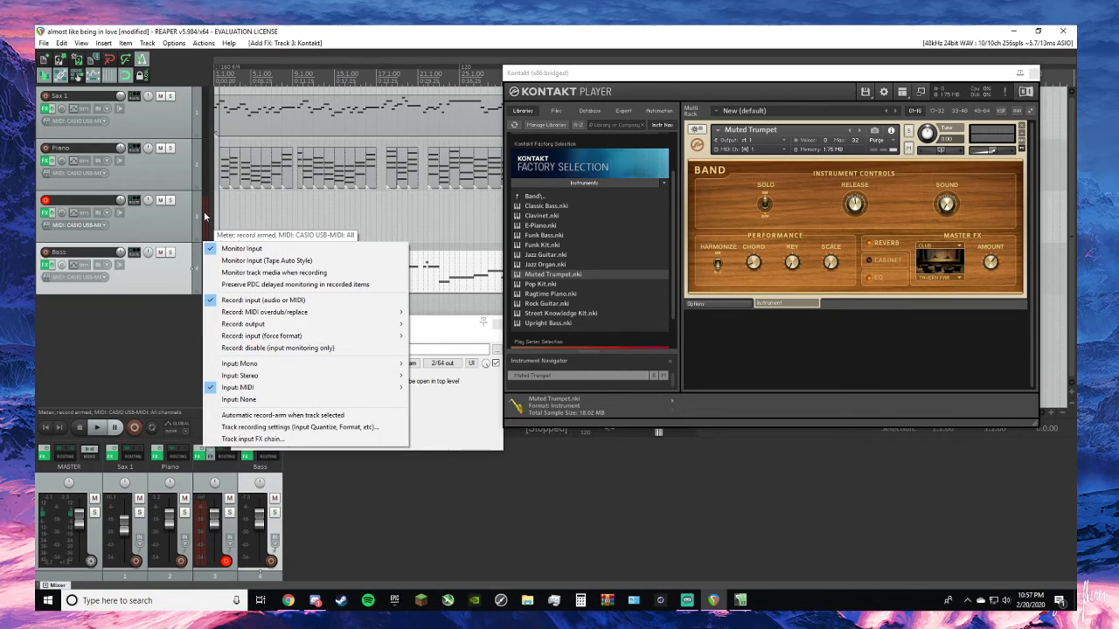
right_click(206, 214)
left_click(151, 227)
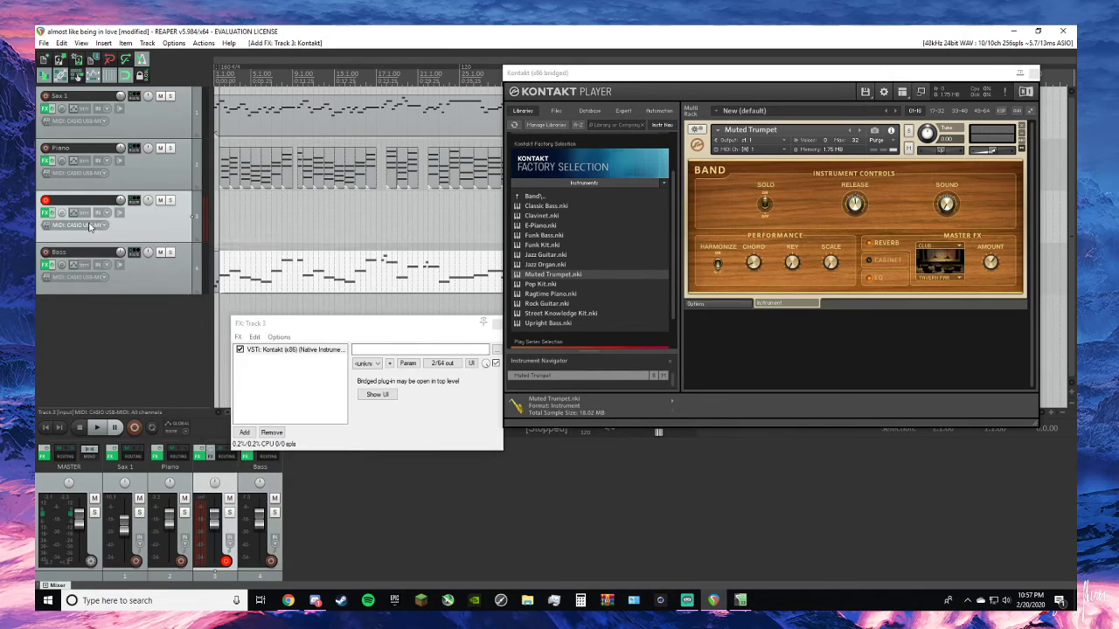
left_click(47, 202)
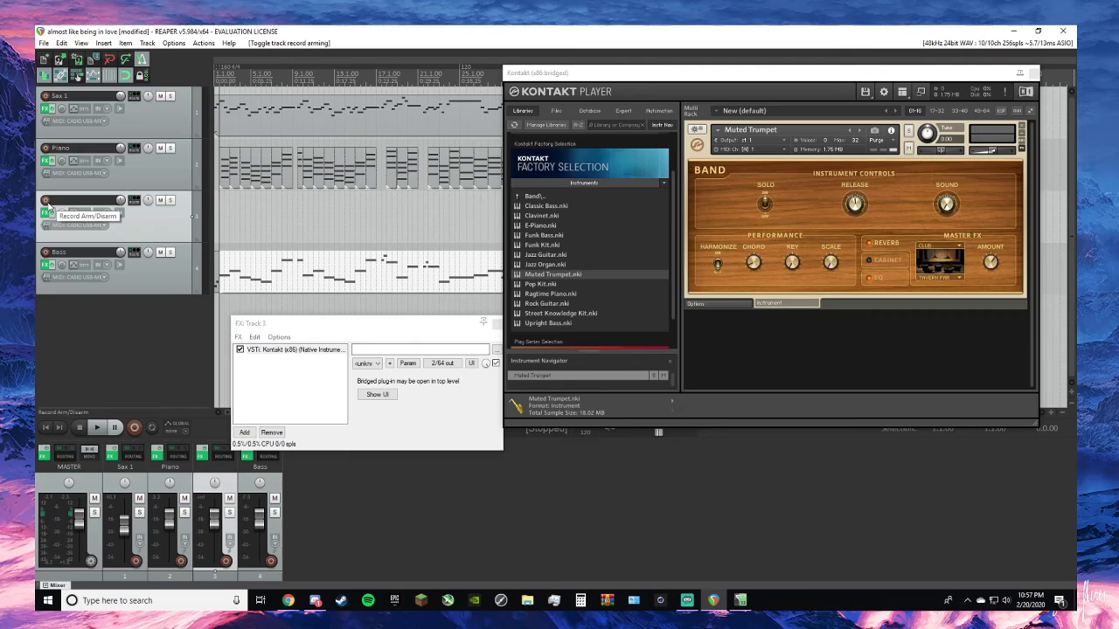
left_click(47, 201)
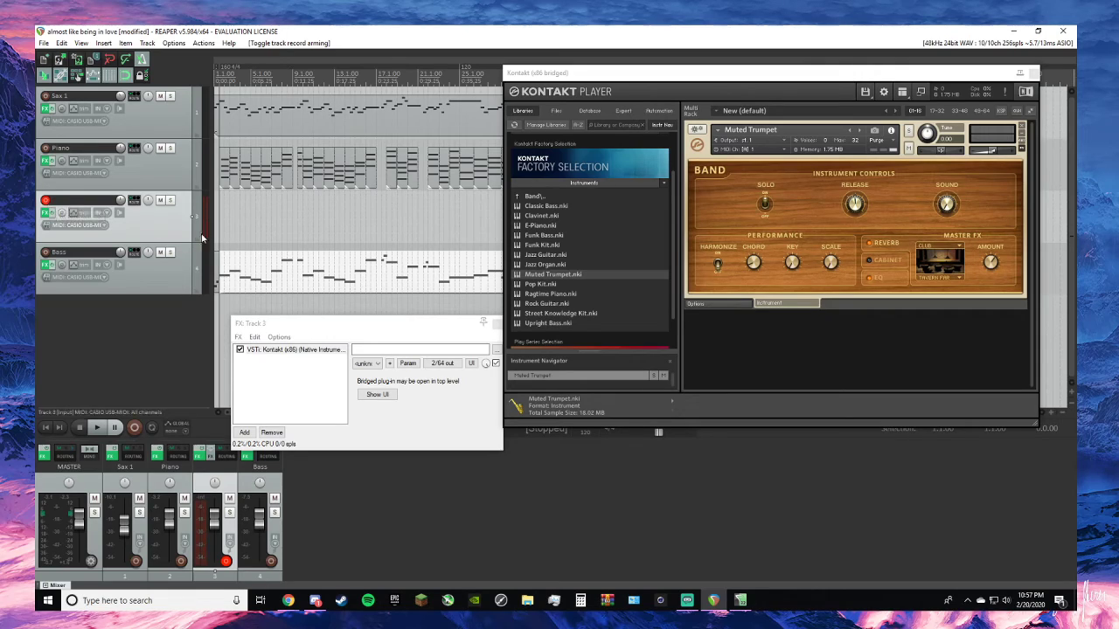
left_click(104, 228)
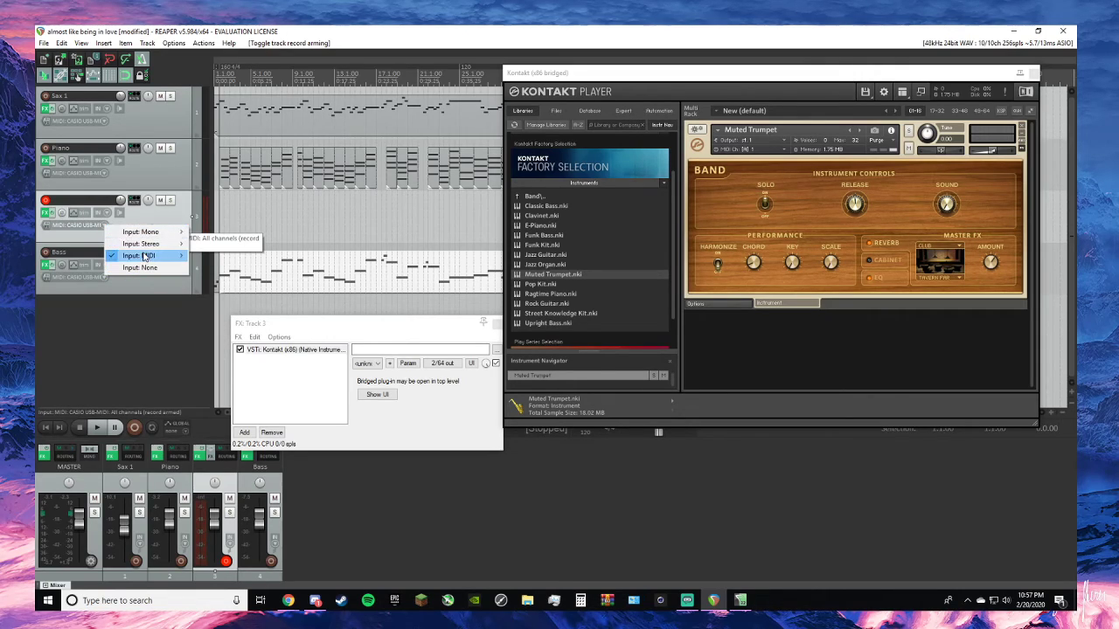
mouse_move(148, 256)
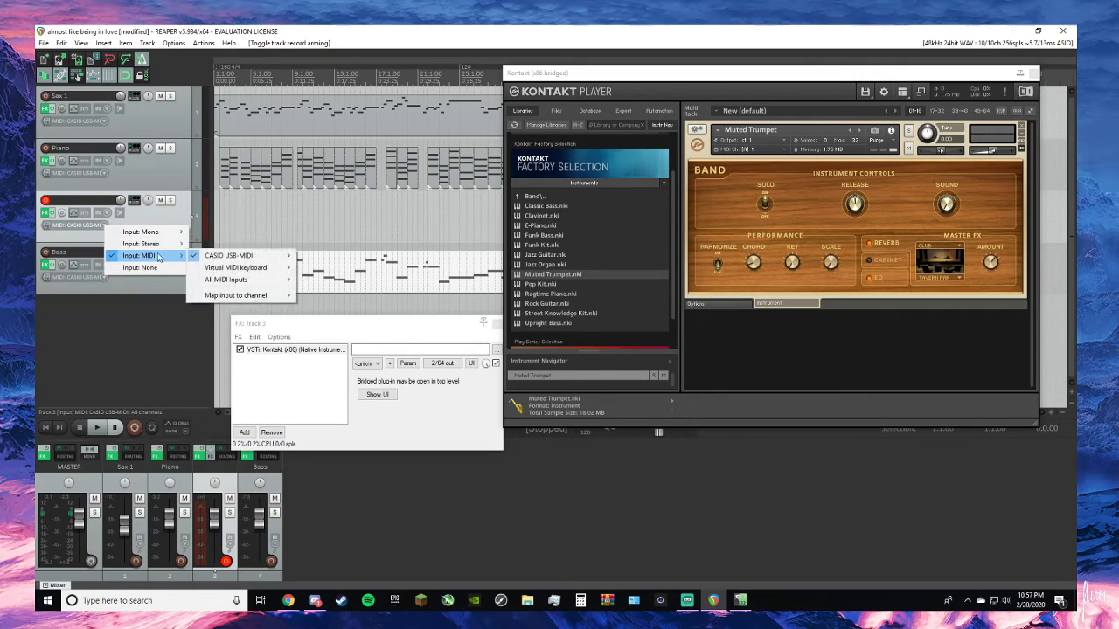
mouse_move(262, 255)
left_click(325, 269)
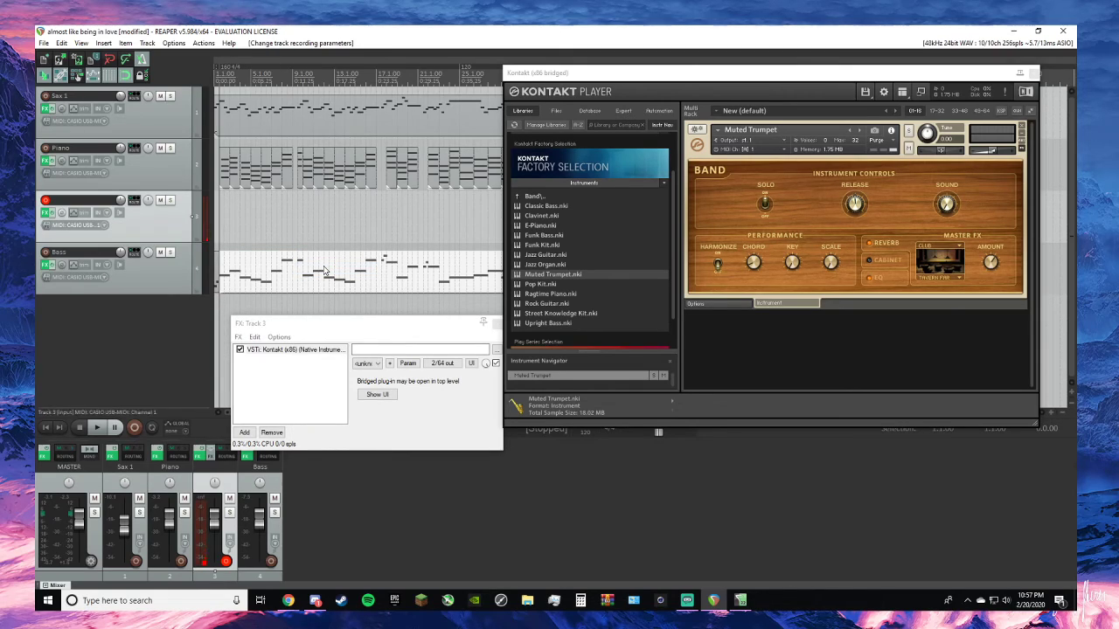
- Try out Ragtime Piano alongside Muted Trumpet in Kontakt, and remove it from the rack
double_click(572, 295)
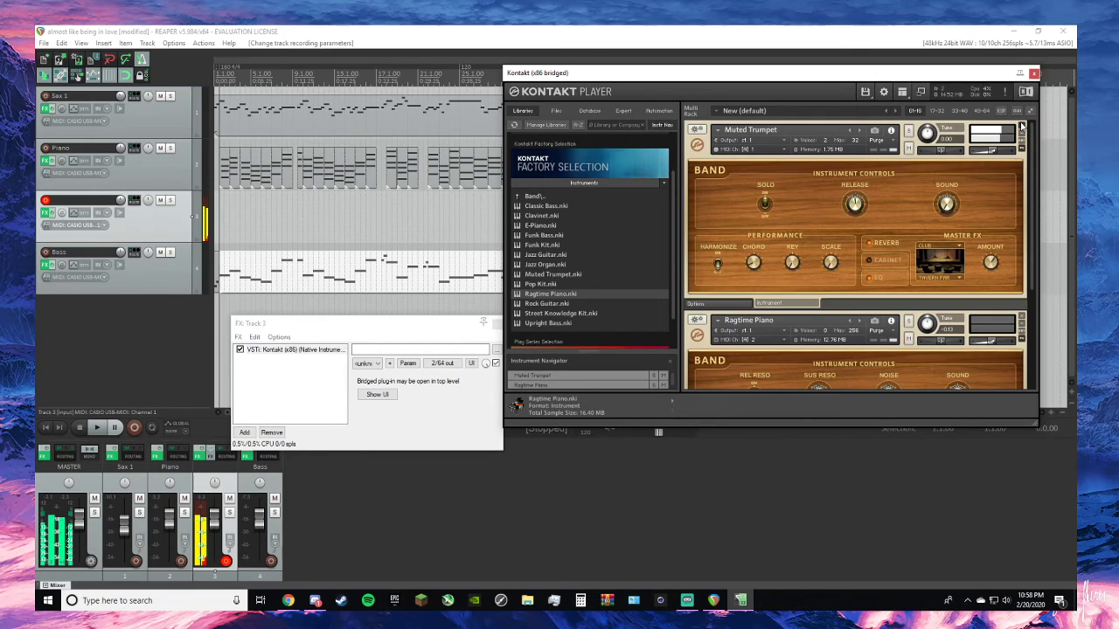
left_click(1020, 321)
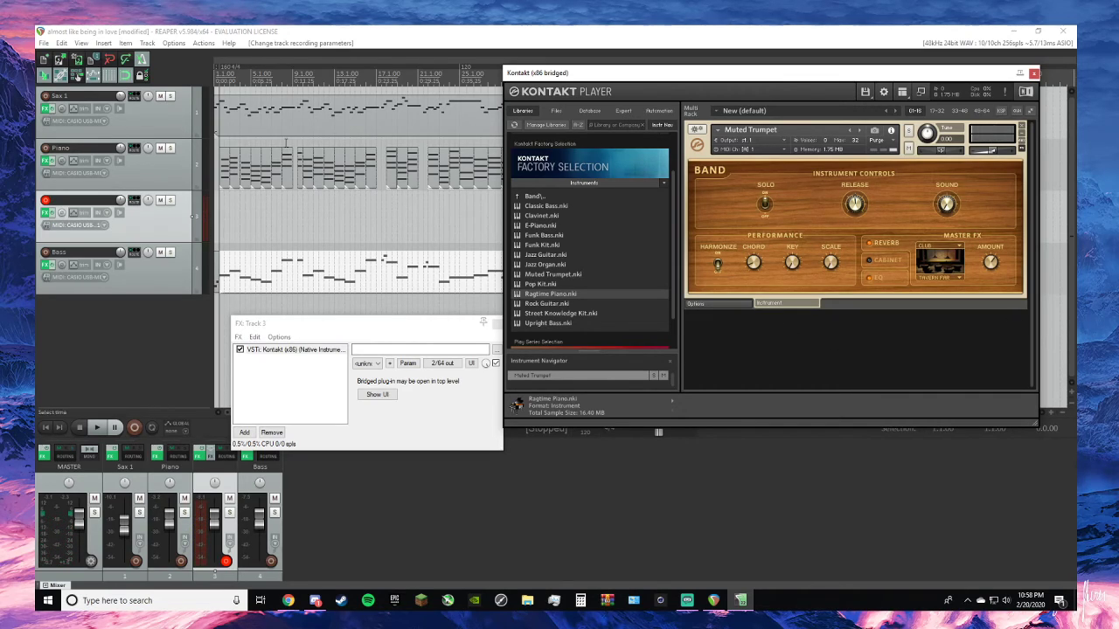
- Copy the Sax 1 melody item to the start of the third track
left_click(266, 120)
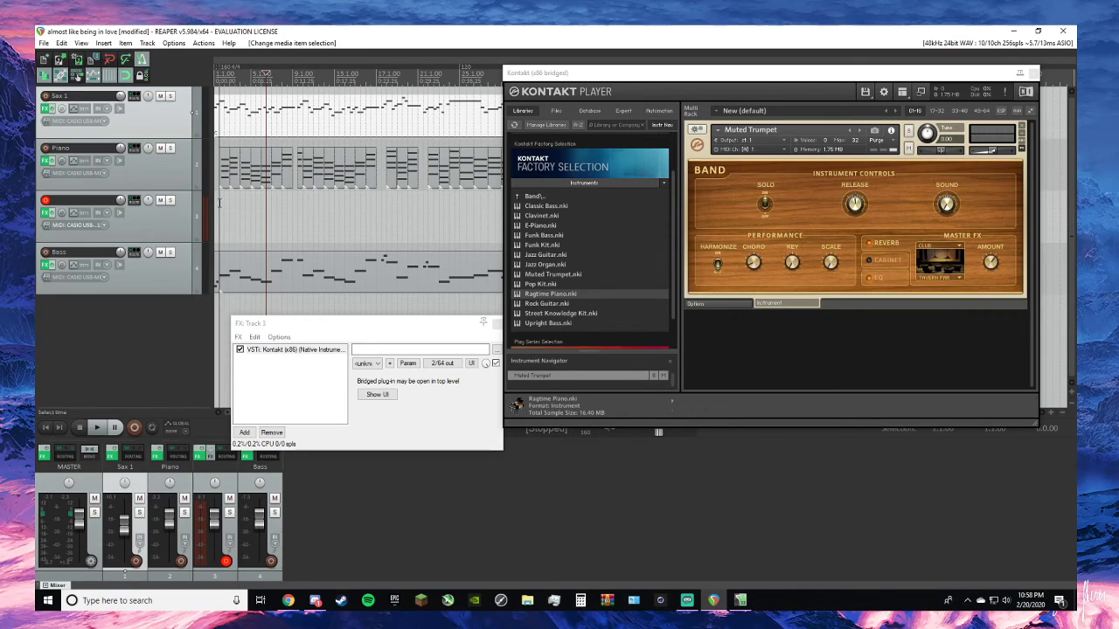
left_click(190, 237)
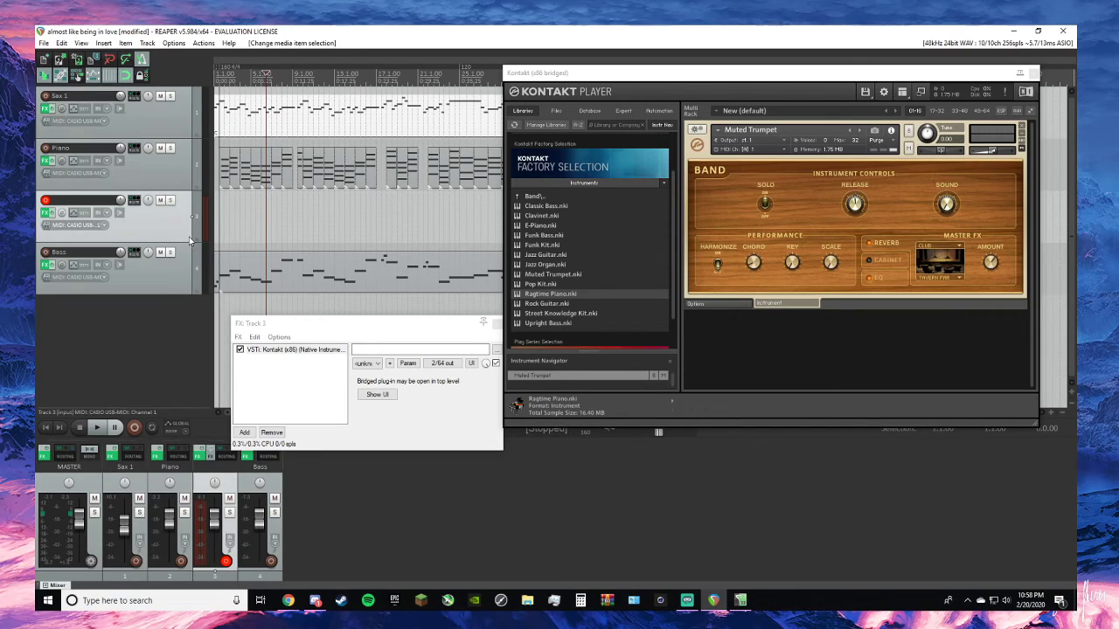
left_click(50, 428)
key("ctrl+v")
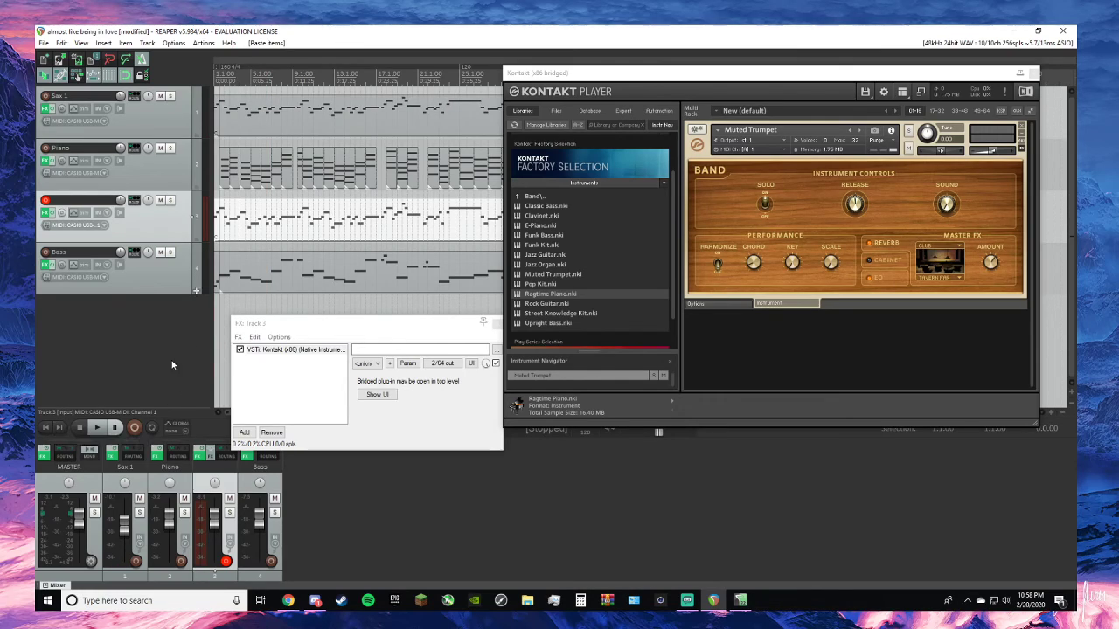
- Solo the third track to audition the pasted melody on Muted Trumpet, and remove the pasted item
left_click(171, 202)
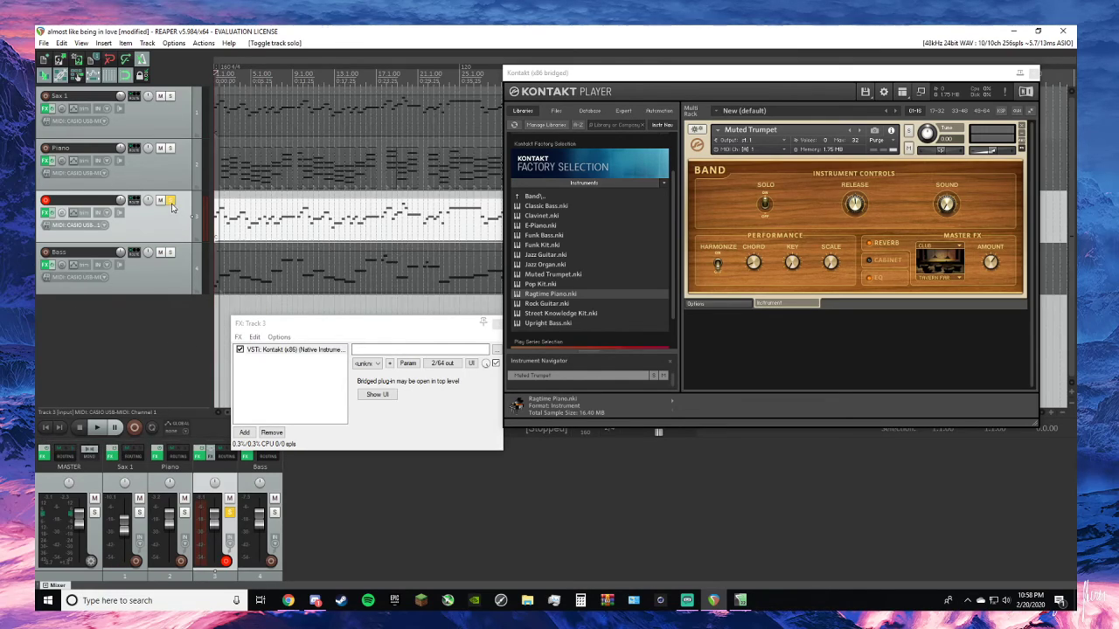
key("space")
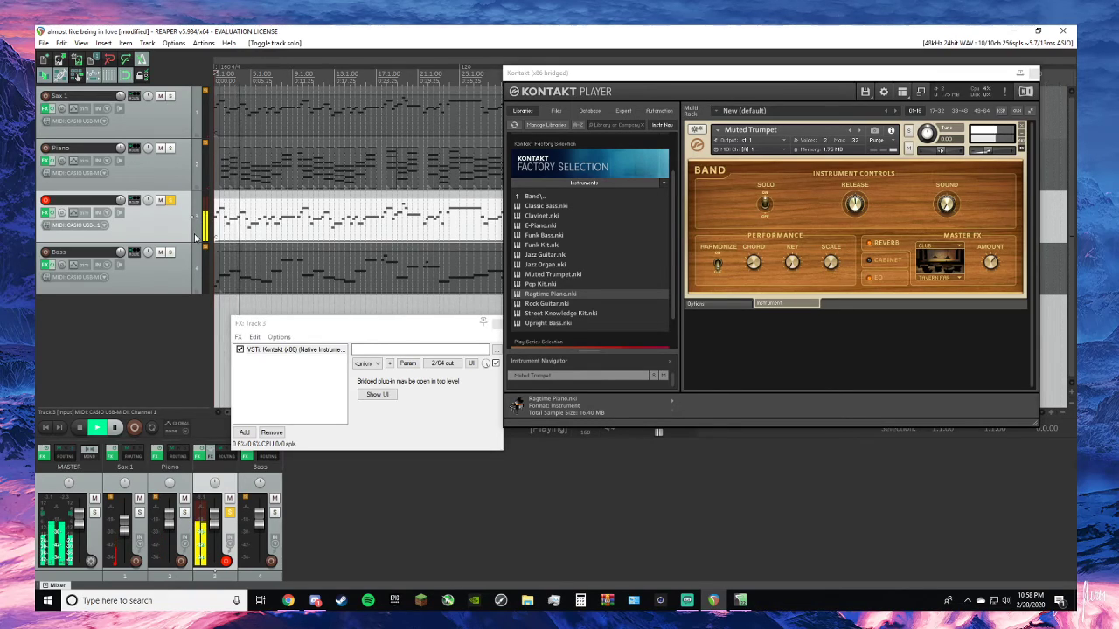
key("space")
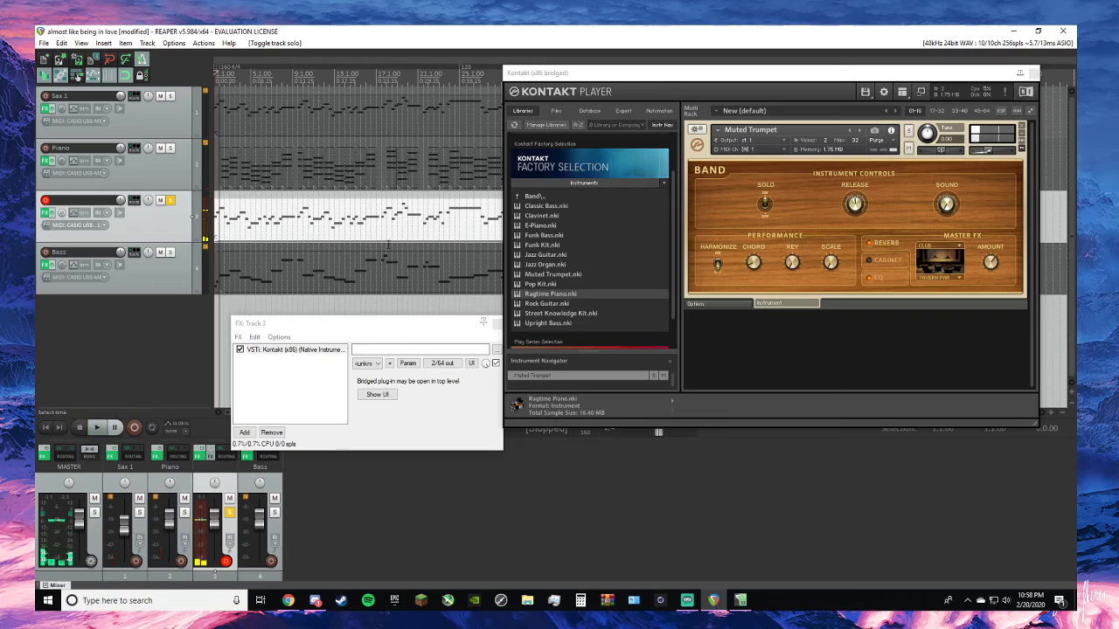
right_click(359, 232)
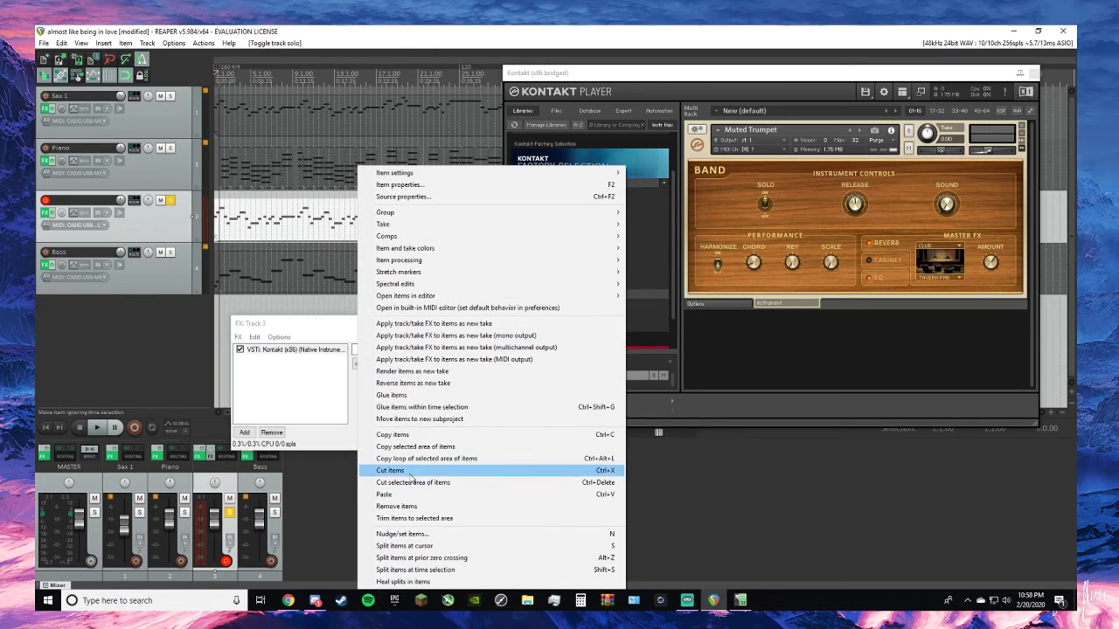
left_click(404, 507)
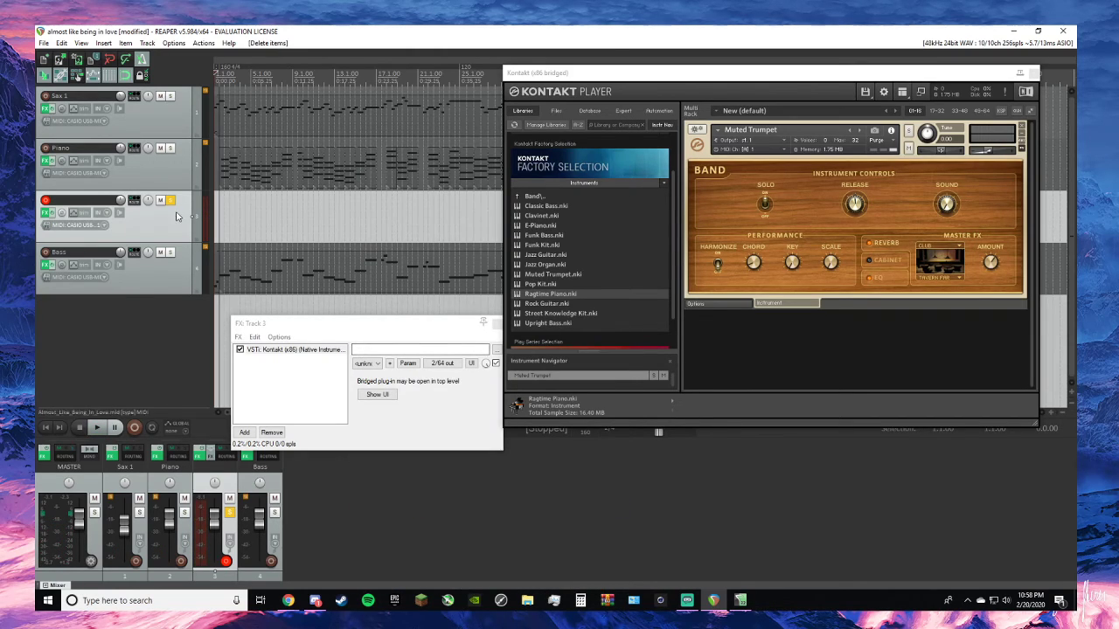
- Try out Jazz Guitar in place of Muted Trumpet in Kontakt, and clear the instrument rack
scroll(587, 279, "down", 1)
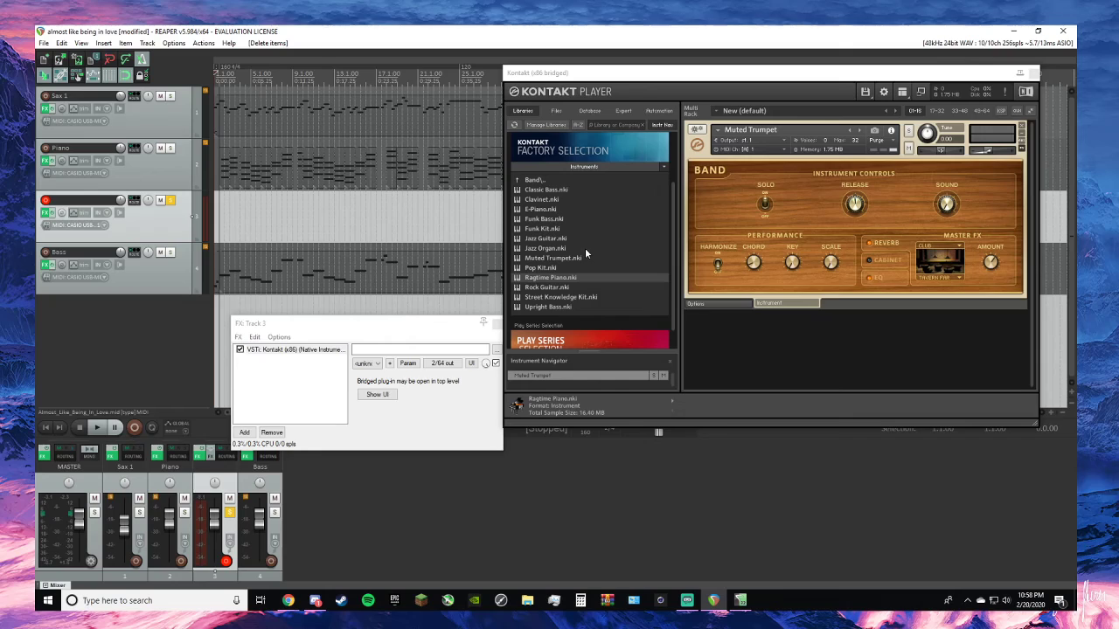
scroll(585, 252, "down", 1)
scroll(585, 248, "up", 3)
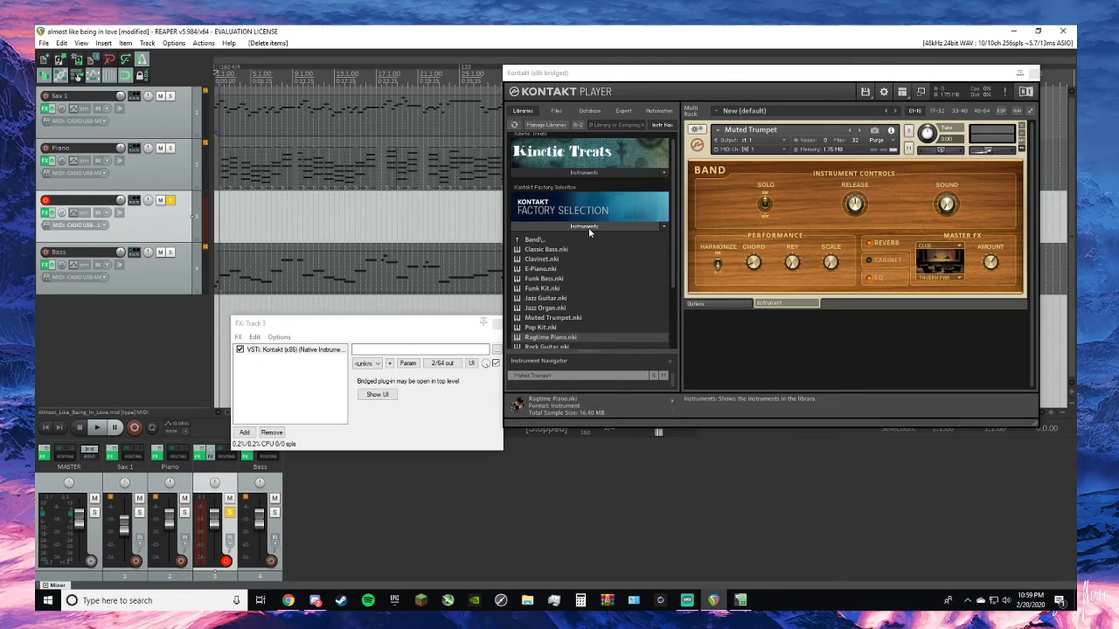
scroll(588, 228, "down", 3)
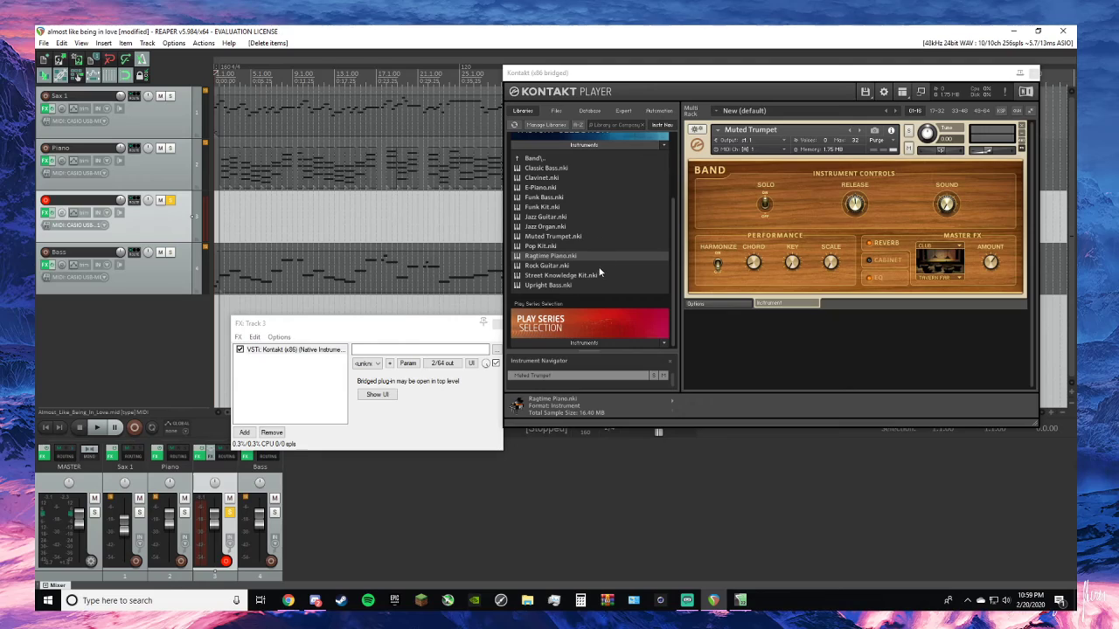
double_click(546, 217)
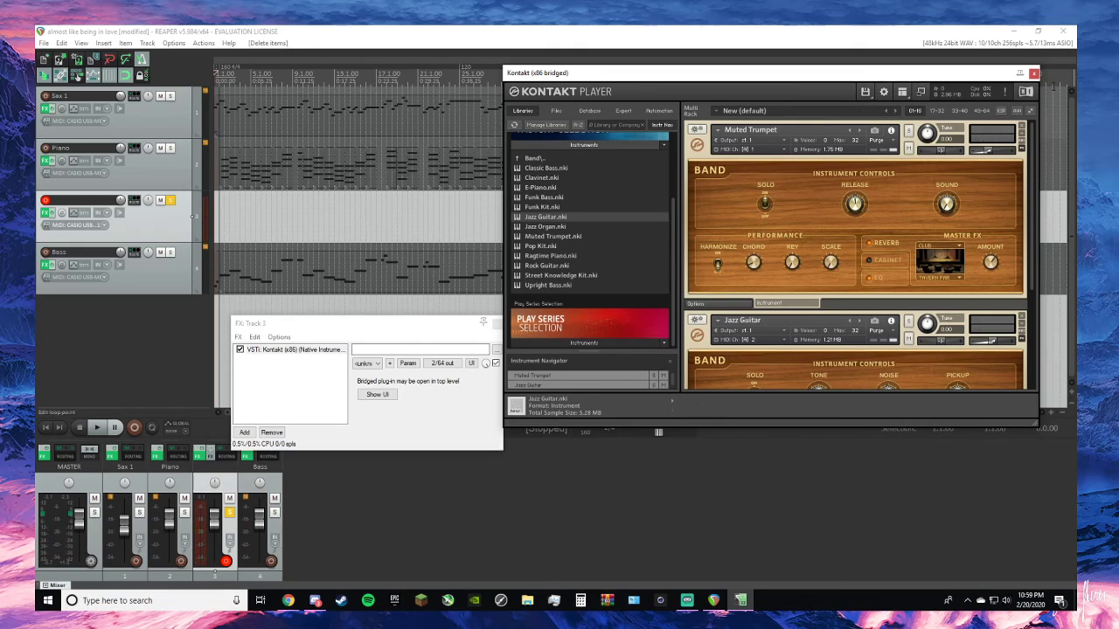
left_click(1021, 129)
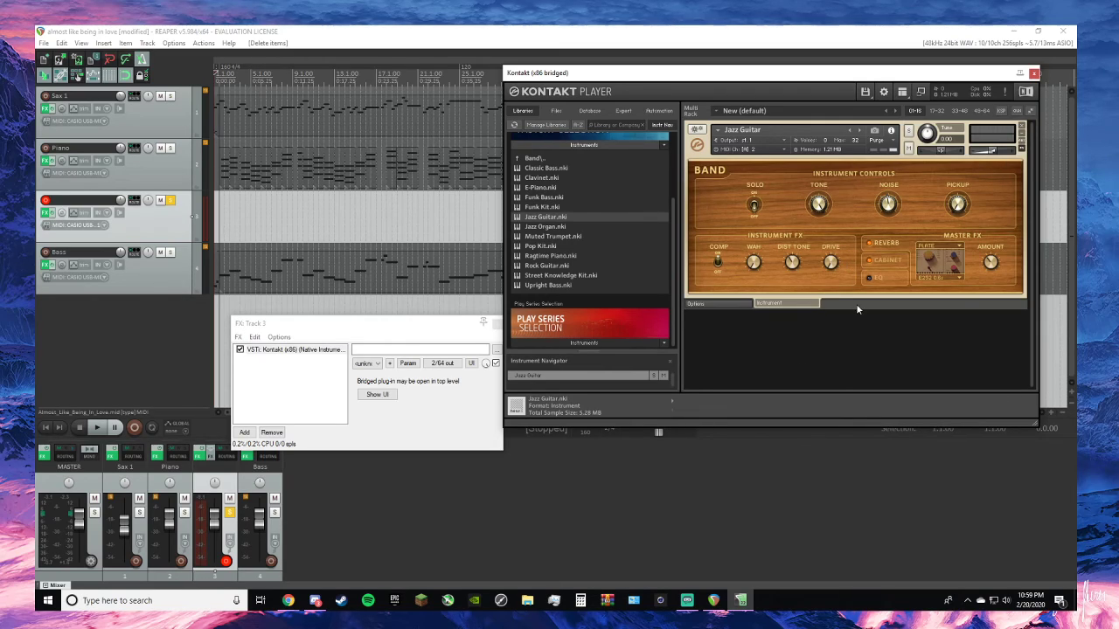
left_click(1022, 129)
double_click(543, 217)
left_click(1021, 126)
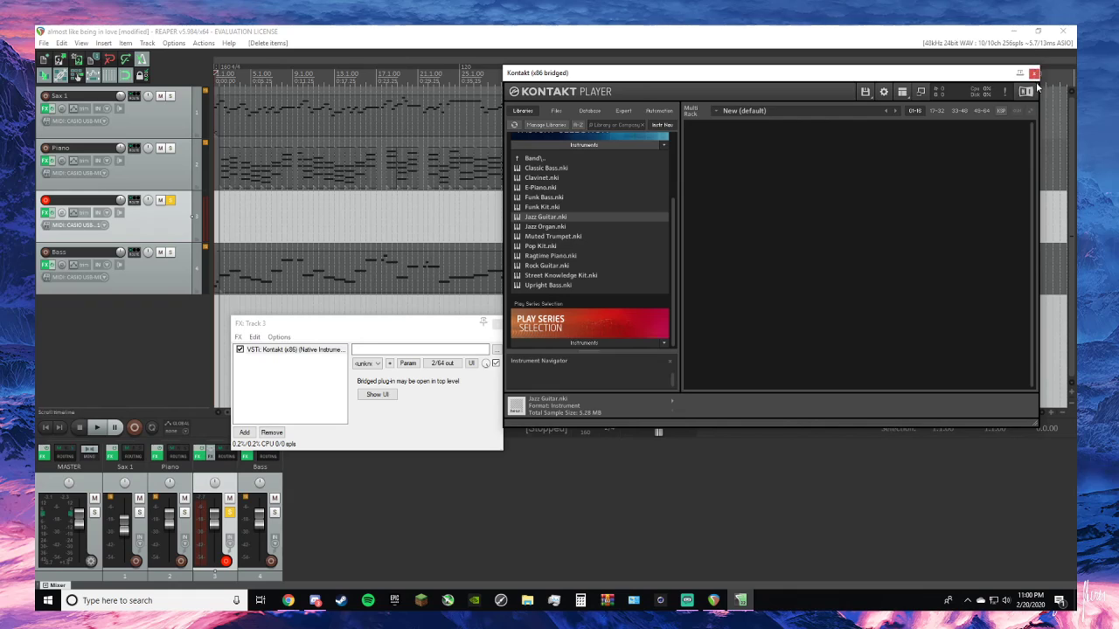
- Close the Kontakt window and remove the unnamed third track from the project
left_click(1034, 73)
right_click(152, 216)
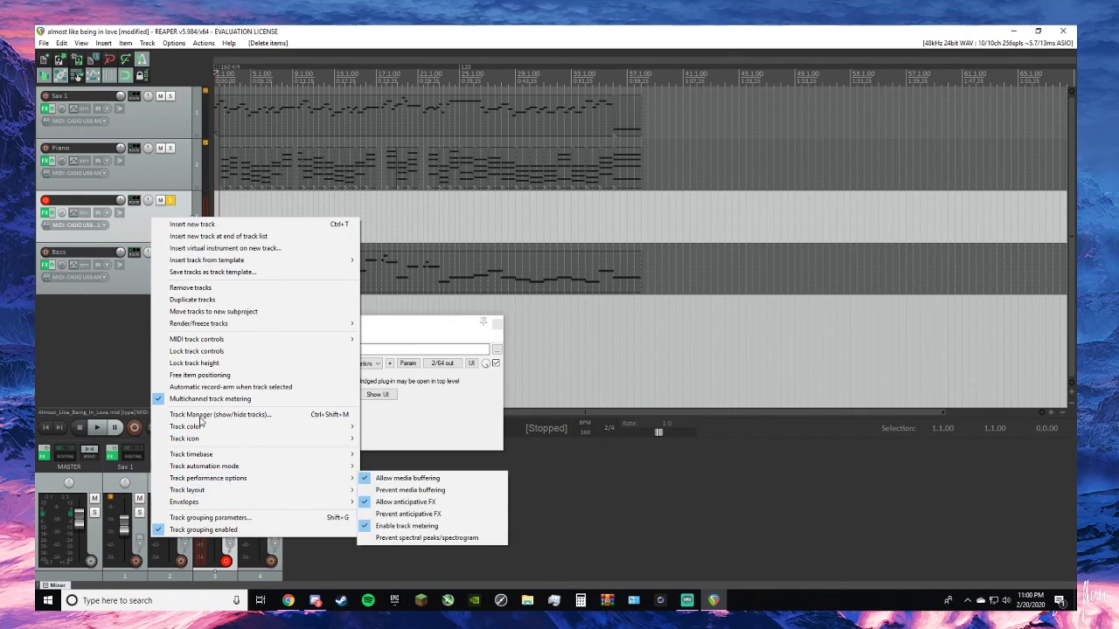
left_click(191, 287)
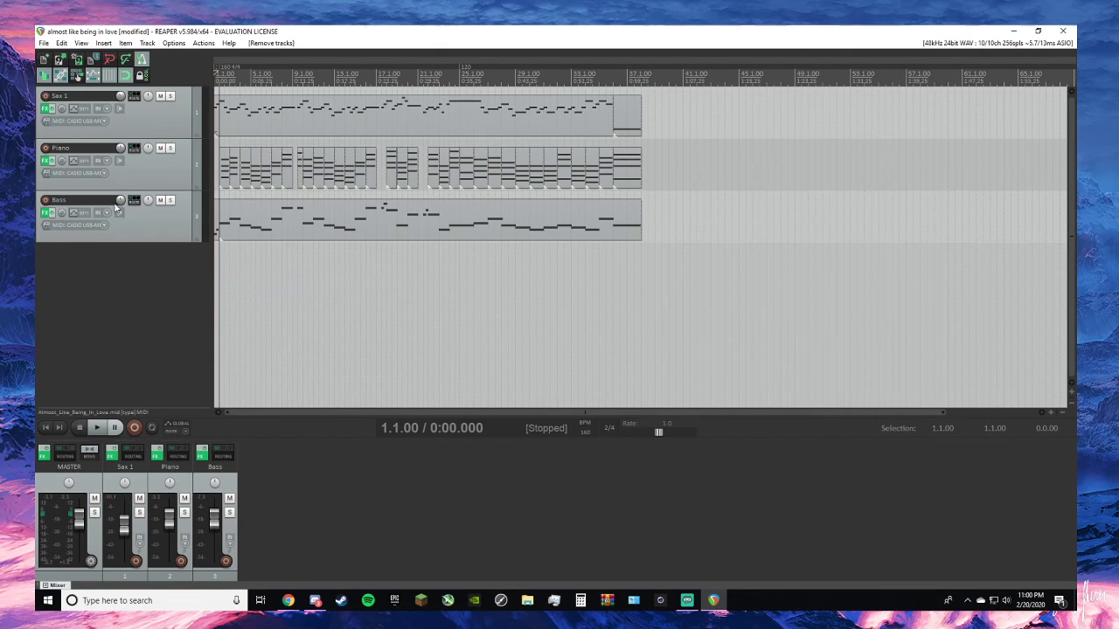
scroll(365, 143, "down", 1)
scroll(362, 144, "up", 10)
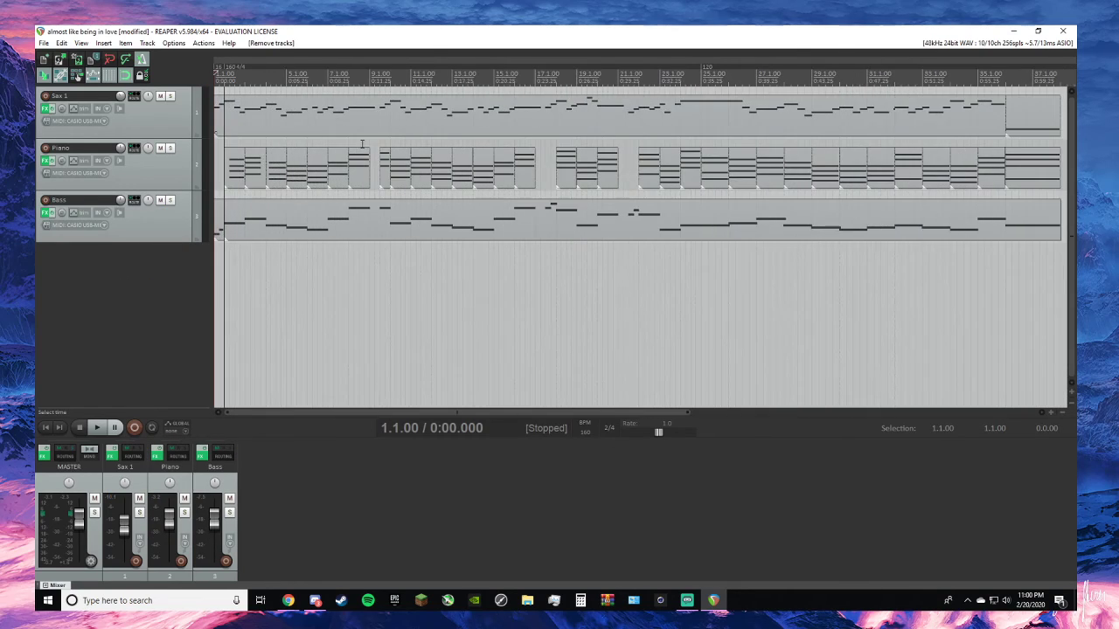
scroll(362, 144, "down", 10)
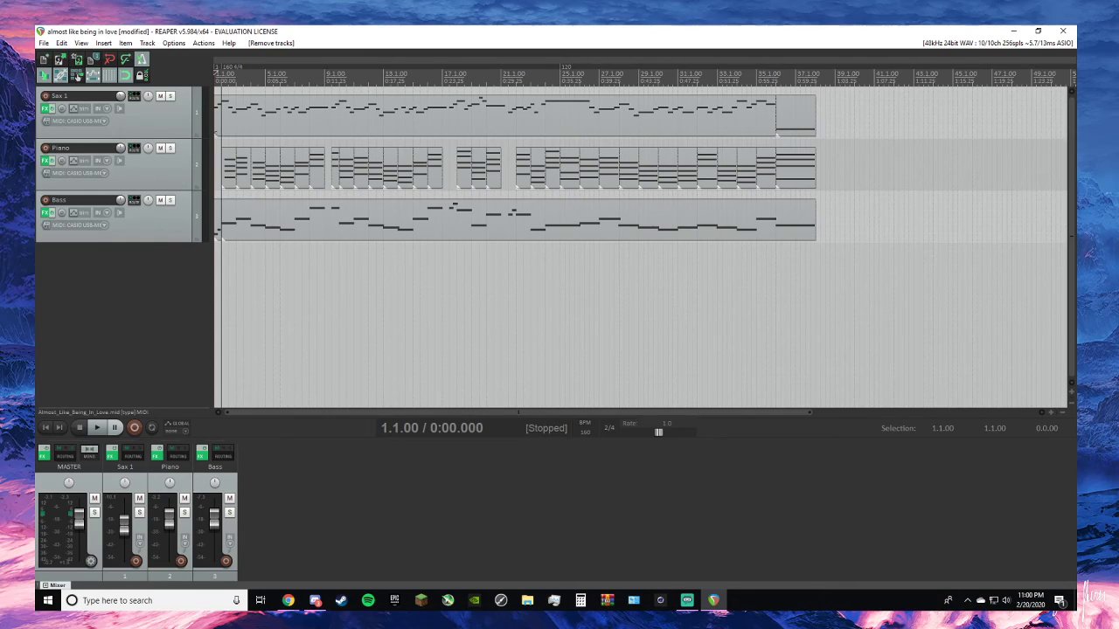
key("alt+Tab")
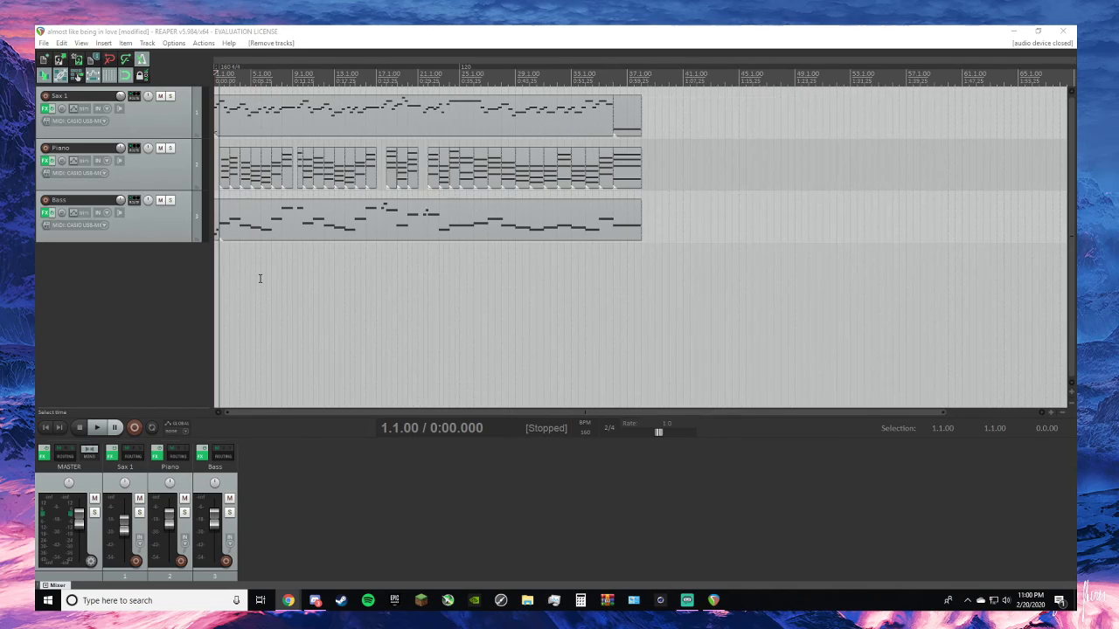
left_click(46, 428)
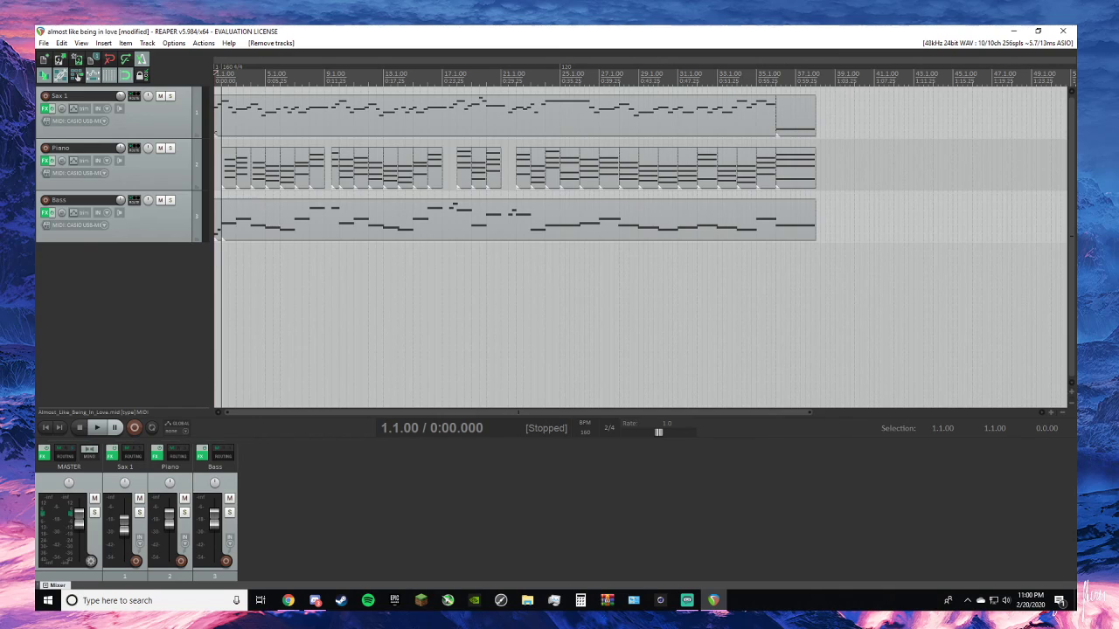
key("alt+Tab")
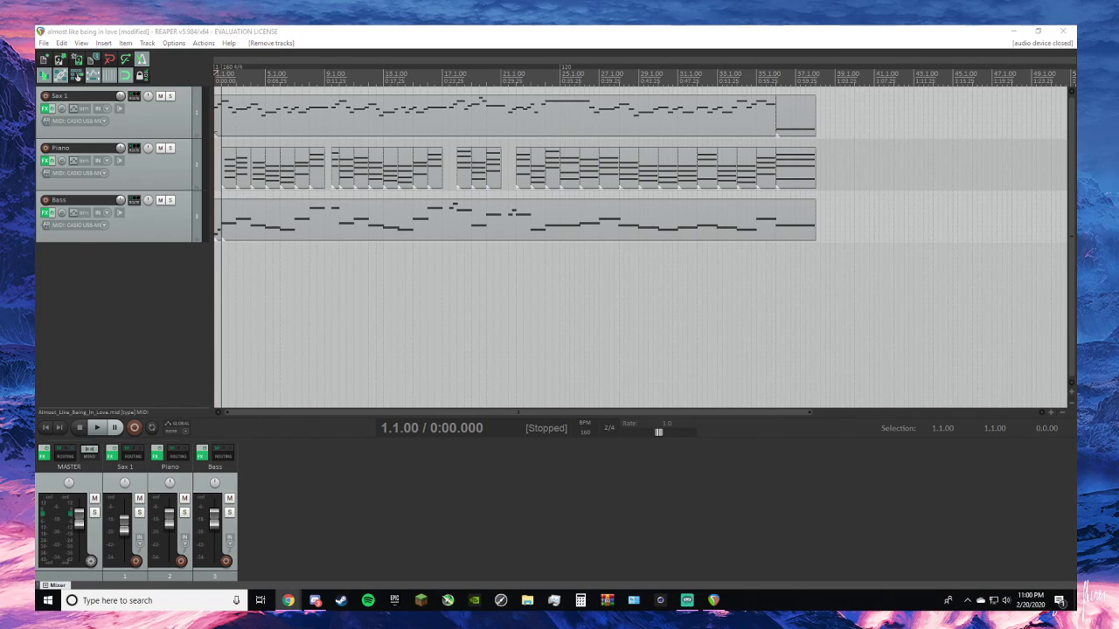